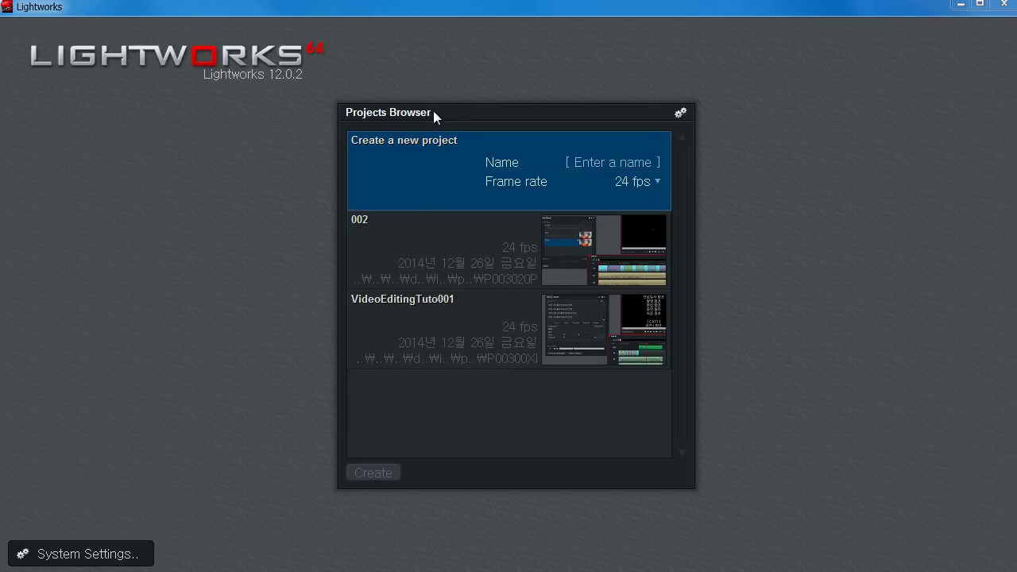
Create a new project named 001 with a frame rate of 24 fps
click(612, 162)
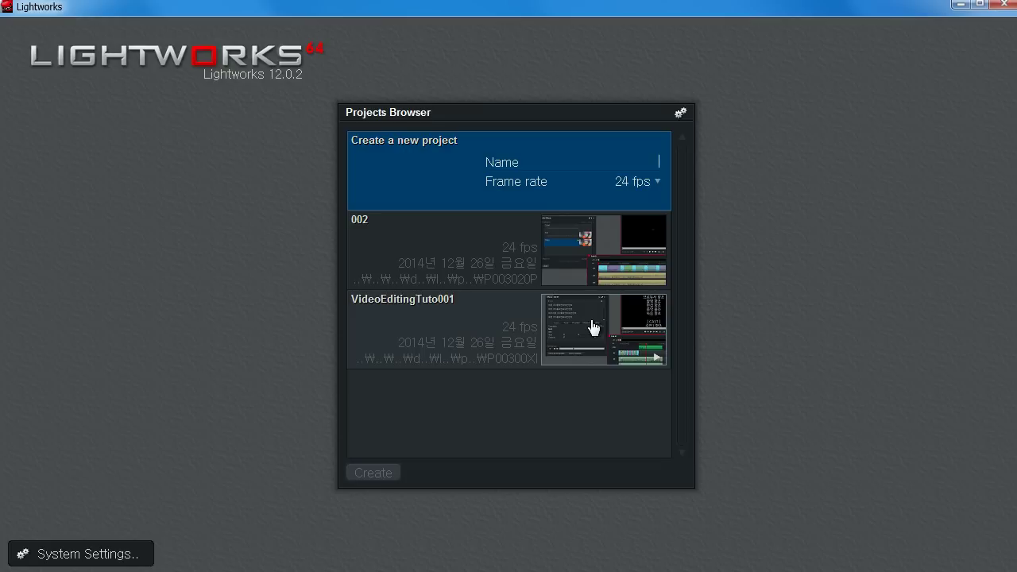
text(001)
click(647, 184)
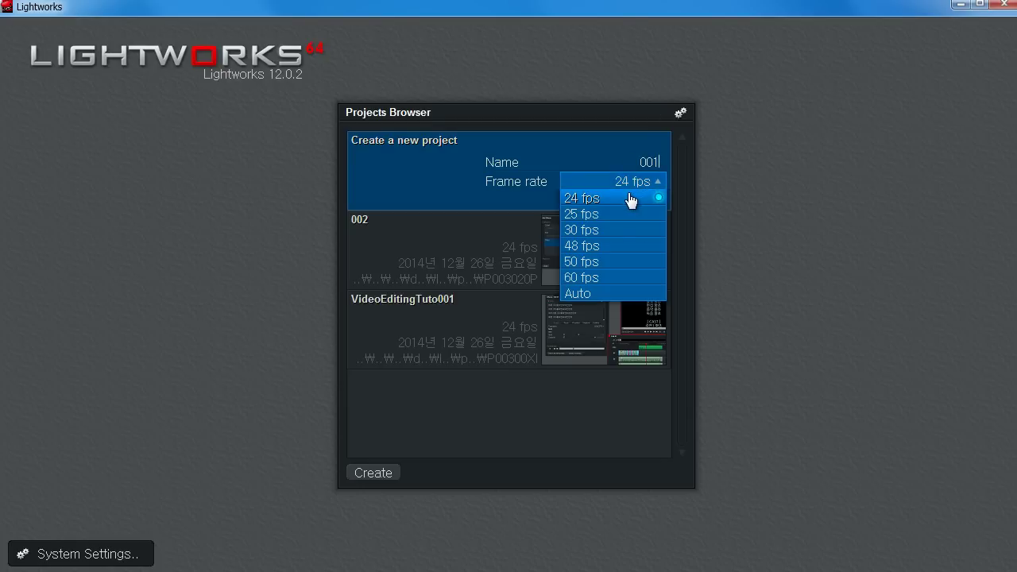
click(631, 199)
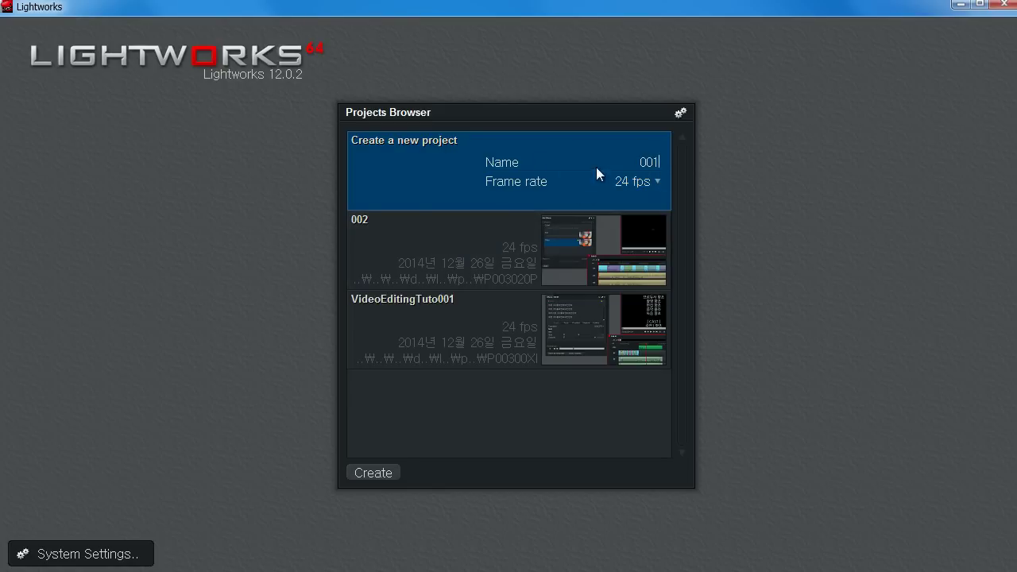
click(387, 470)
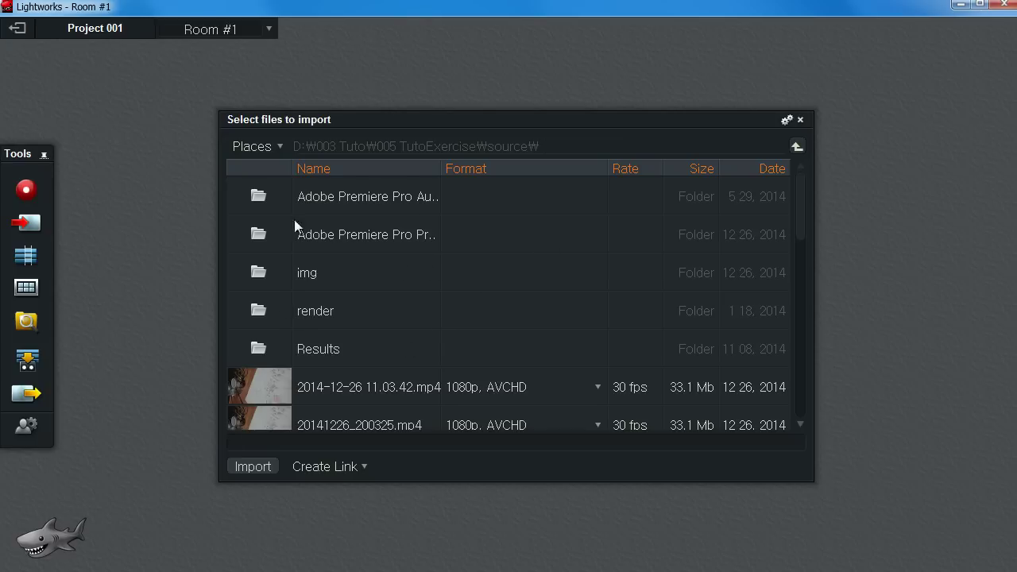
Open the settings of project 001 and view its general details
drag(376, 119, 377, 119)
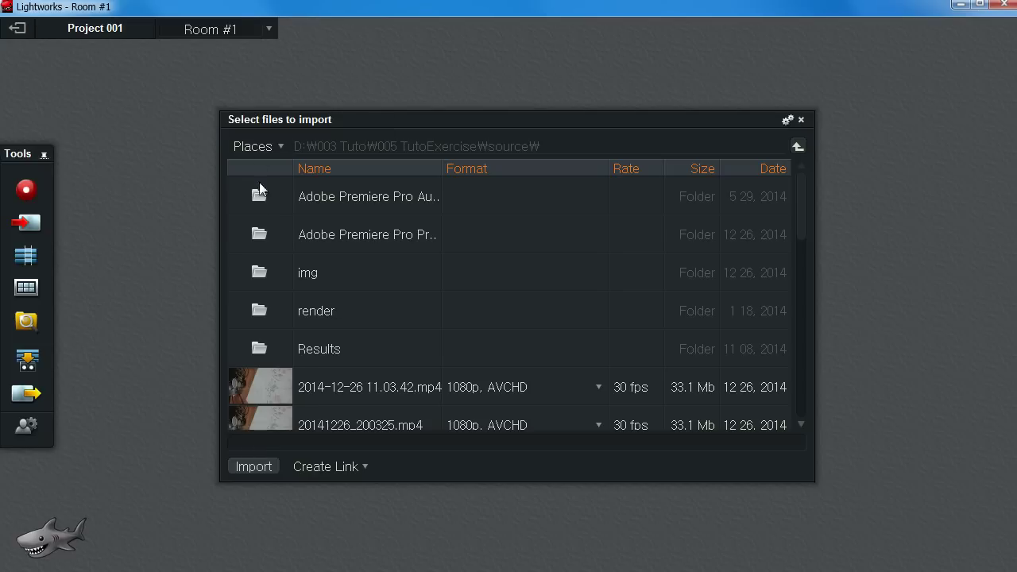
click(108, 34)
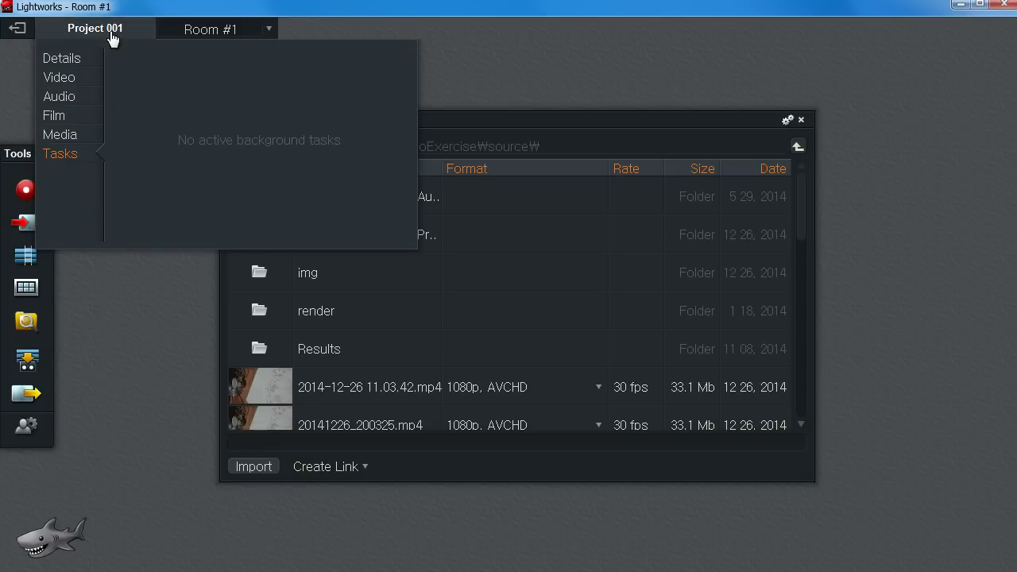
click(111, 31)
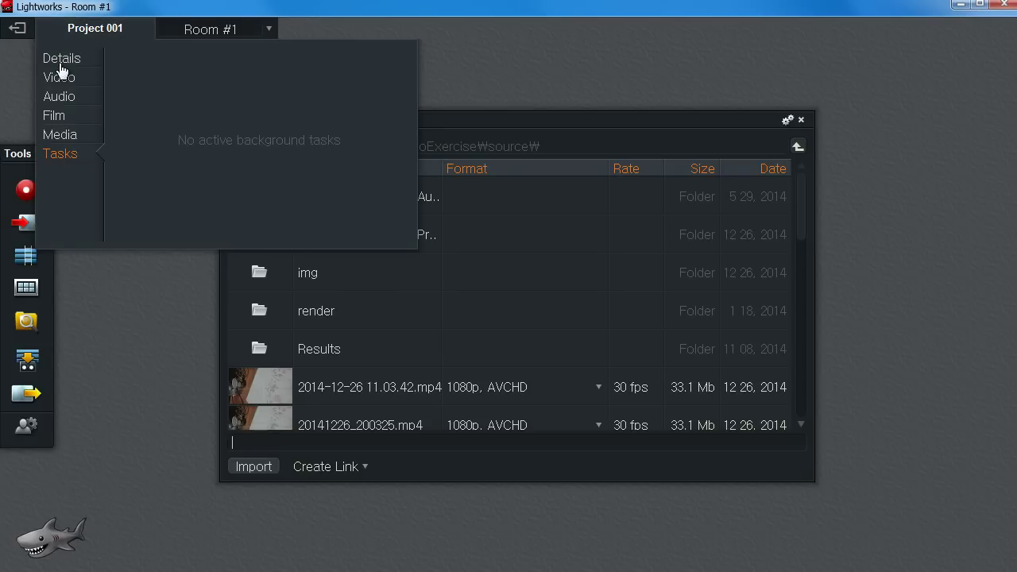
click(64, 67)
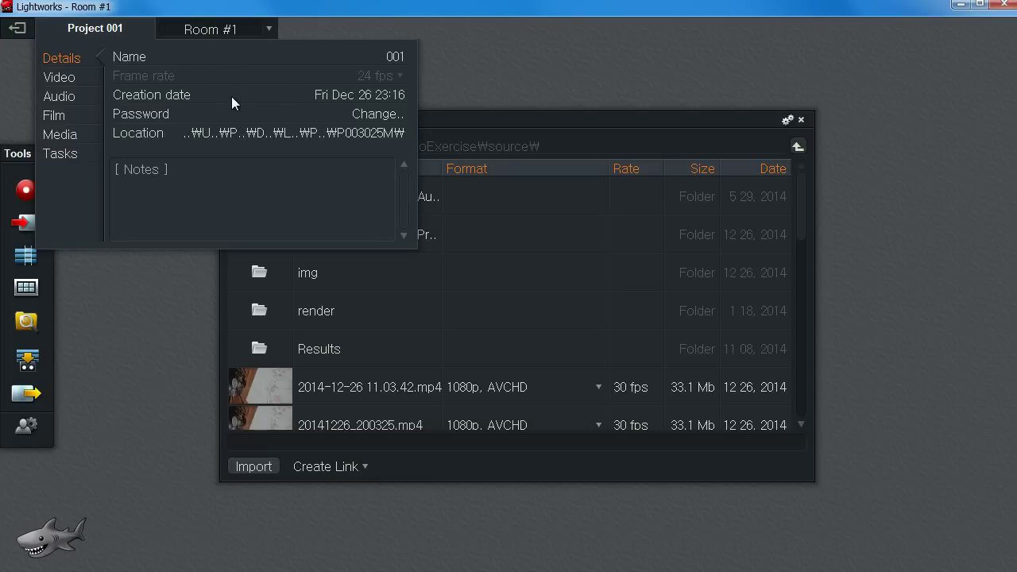
Review the available video output formats and choose 720p 24fps for the project
click(70, 80)
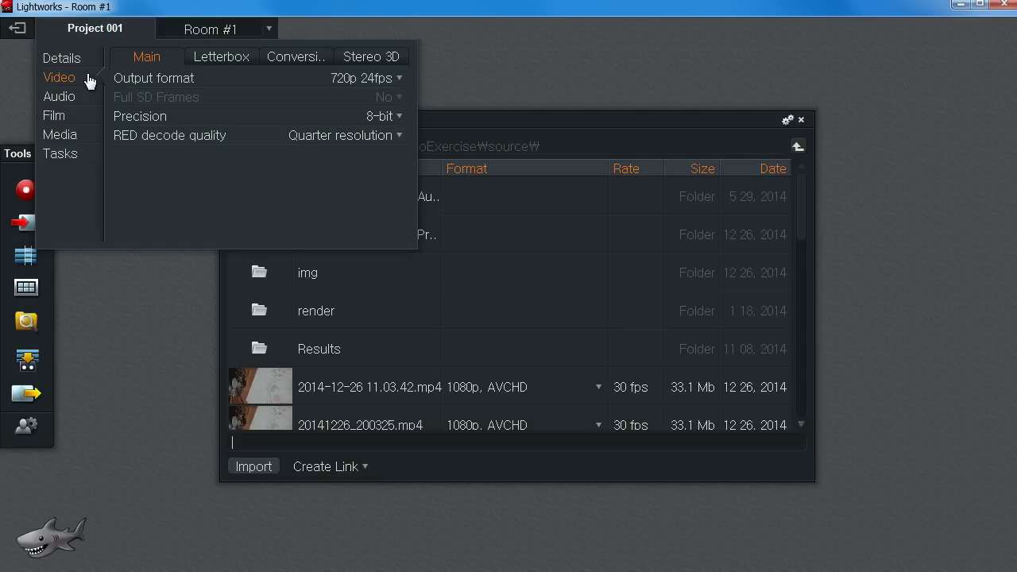
click(79, 96)
click(69, 83)
click(372, 79)
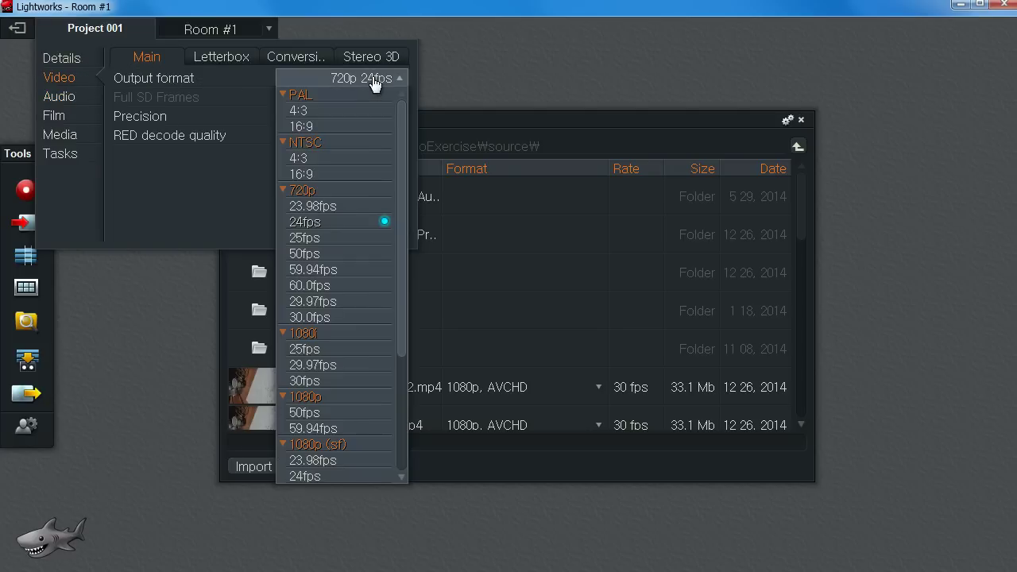
mouse_move(398, 109)
mouse_down()
mouse_move(411, 259)
mouse_move(406, 110)
mouse_up()
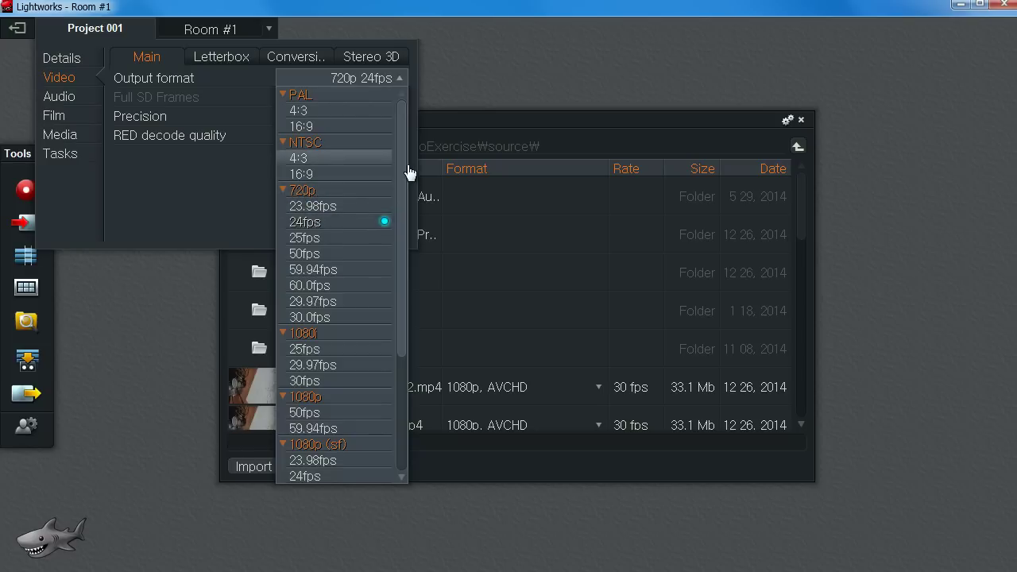
drag(403, 158, 404, 110)
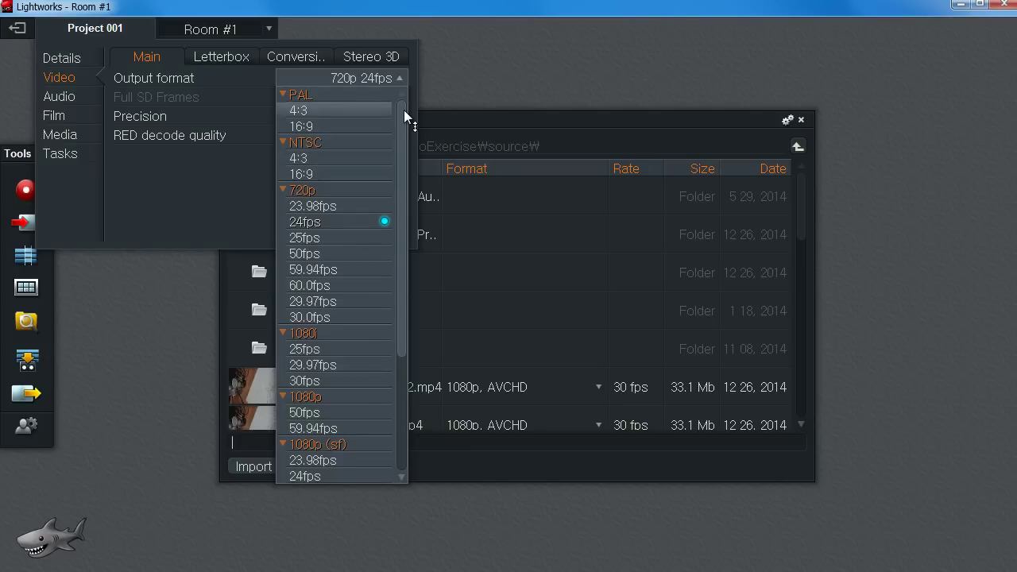
drag(402, 115, 401, 250)
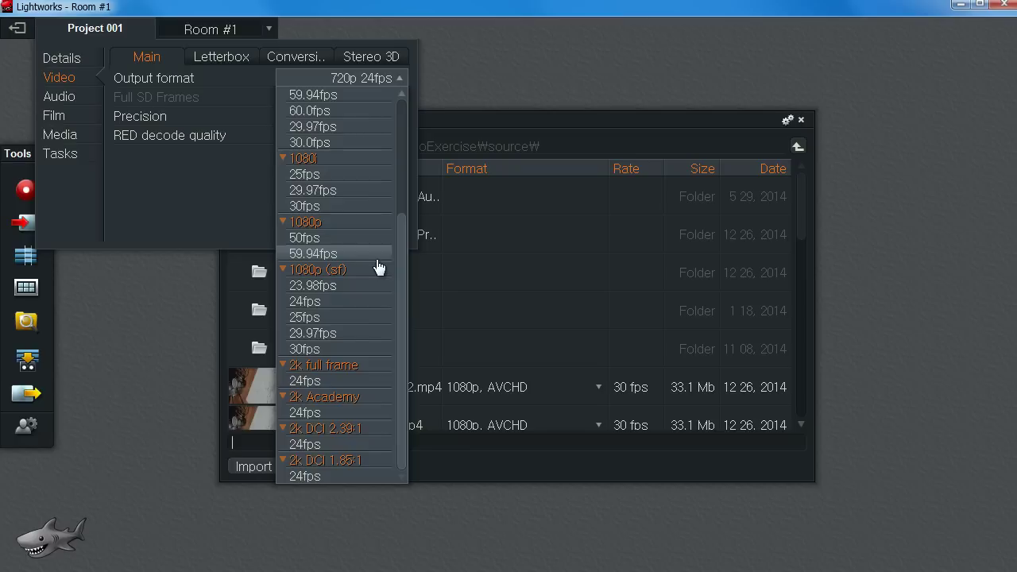
drag(403, 235, 404, 135)
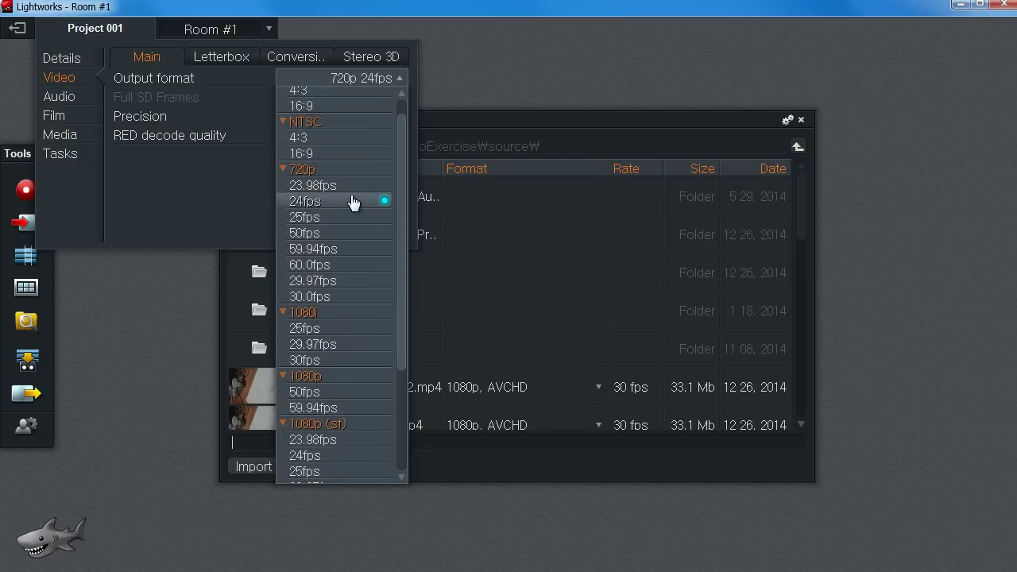
mouse_move(398, 176)
mouse_down()
mouse_move(407, 308)
mouse_move(406, 186)
mouse_up()
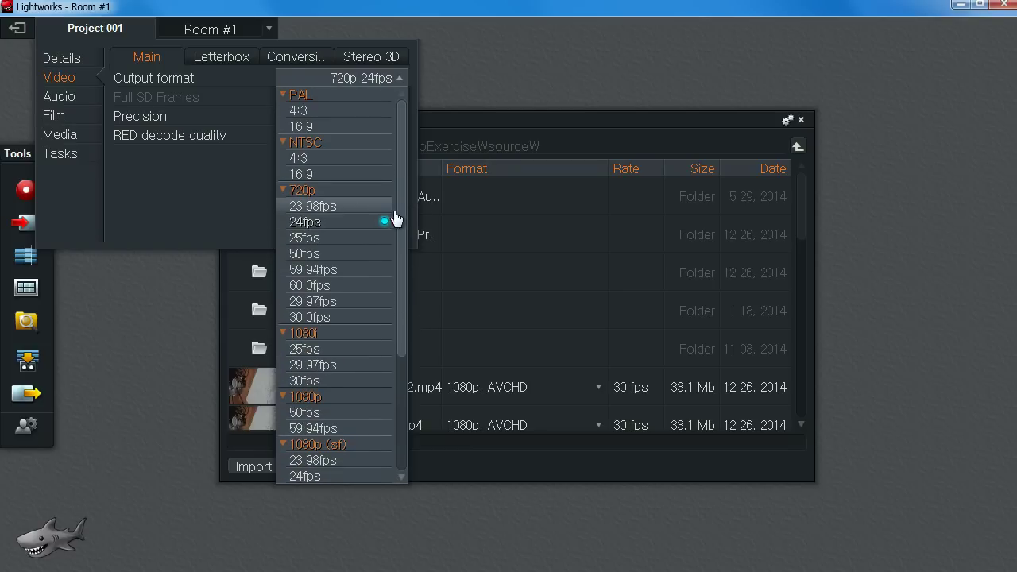
scroll(402, 208, down, 1)
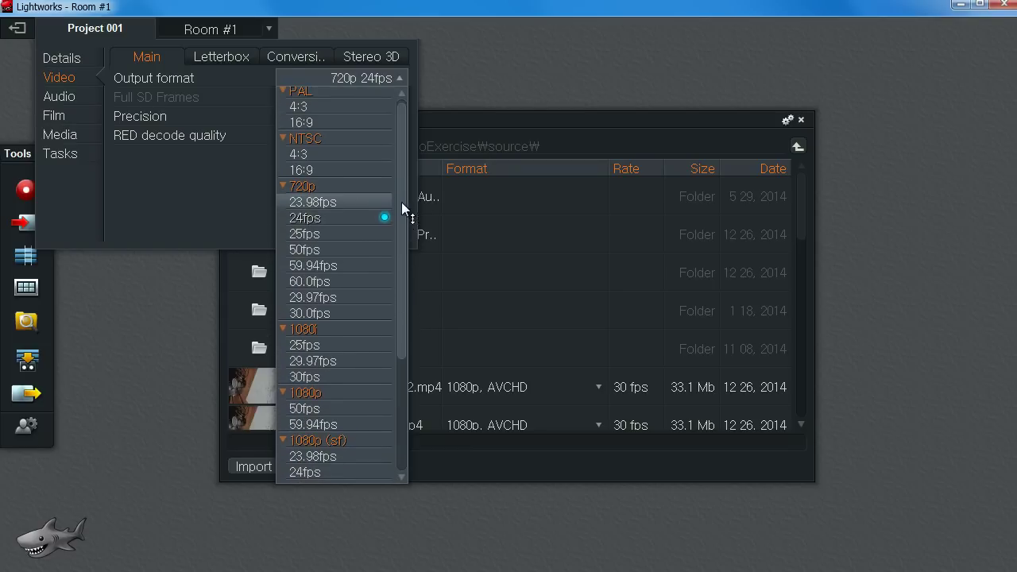
click(347, 223)
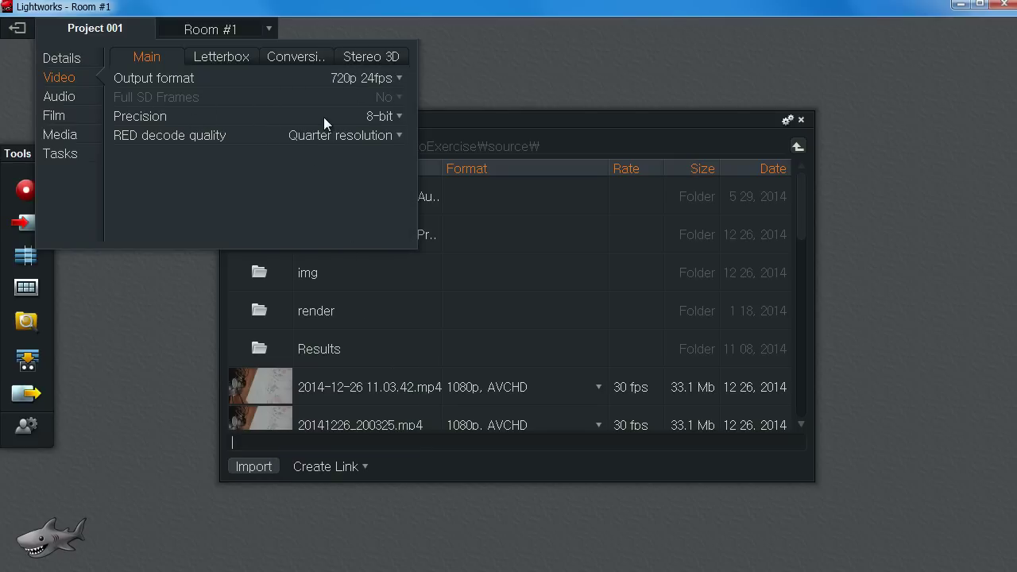
Try letterbox margins of 70 at the top and 89 at the bottom, and return both to 0
click(393, 120)
click(207, 64)
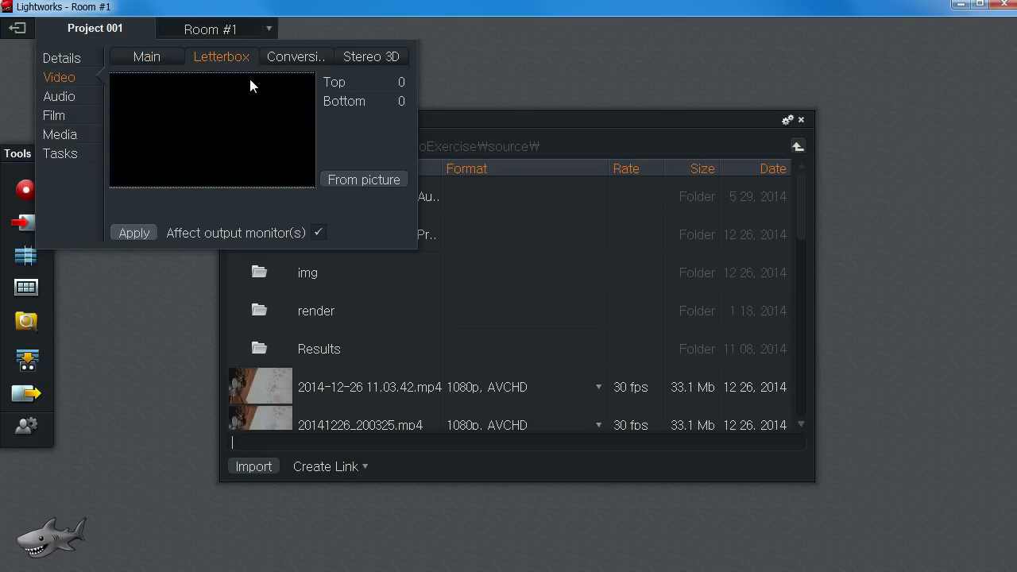
mouse_move(250, 73)
mouse_down()
mouse_move(254, 105)
mouse_move(259, 83)
mouse_up()
drag(262, 184, 263, 172)
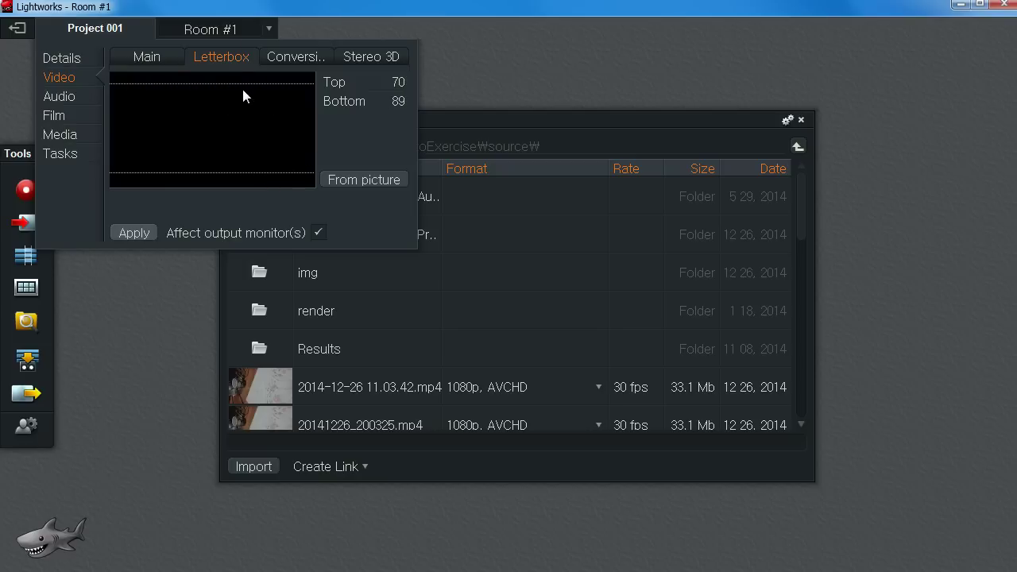
drag(241, 83, 241, 72)
drag(252, 172, 258, 222)
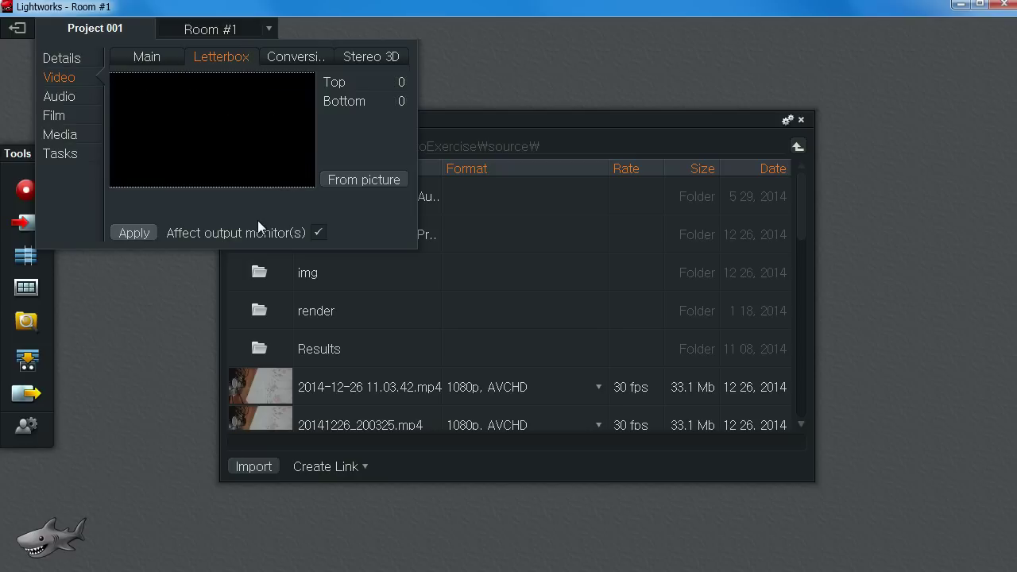
Review the project's video conversion and Stereo 3D options, along with its audio and film settings
click(282, 57)
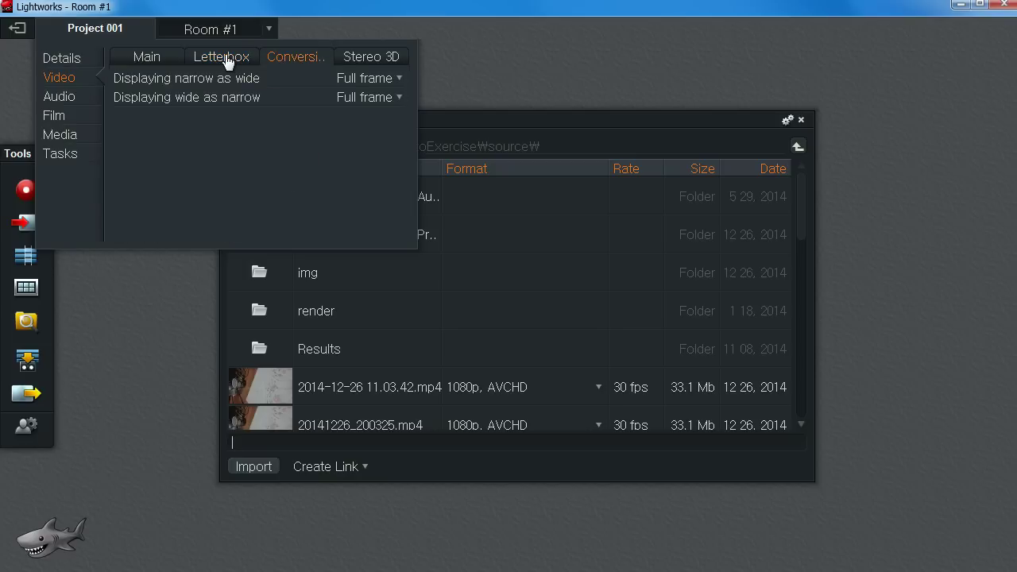
click(359, 59)
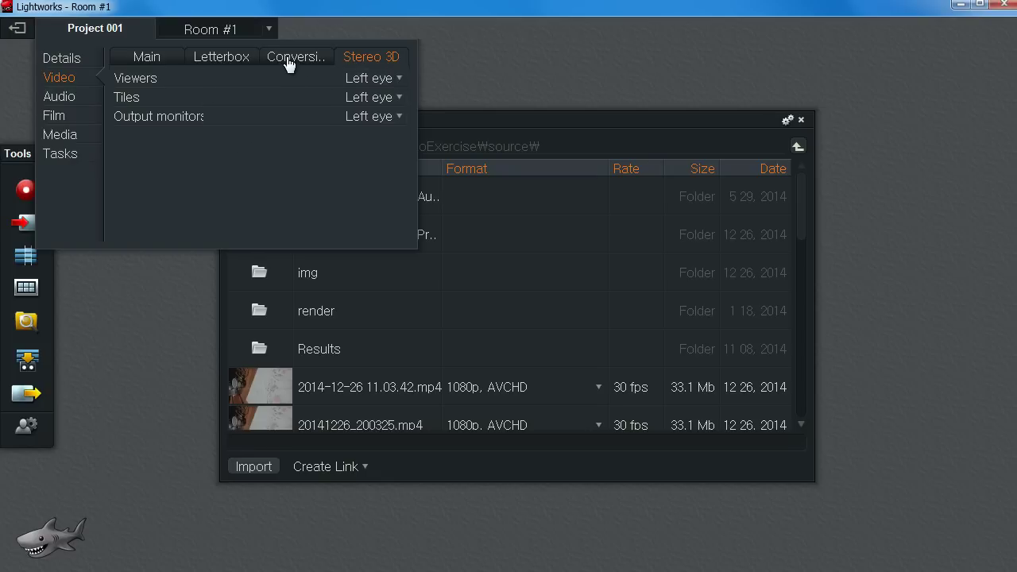
click(316, 62)
click(181, 64)
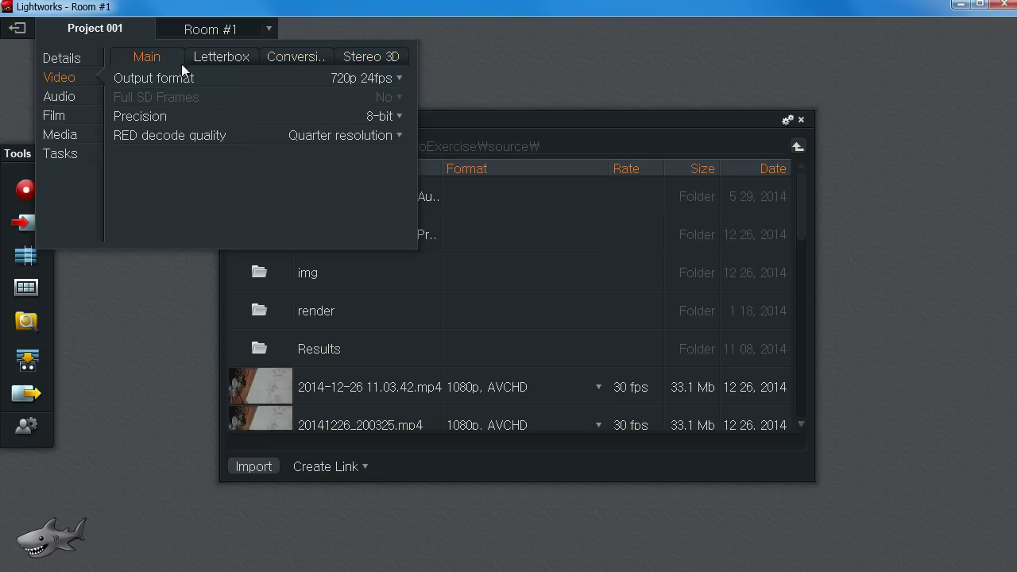
click(60, 99)
click(56, 118)
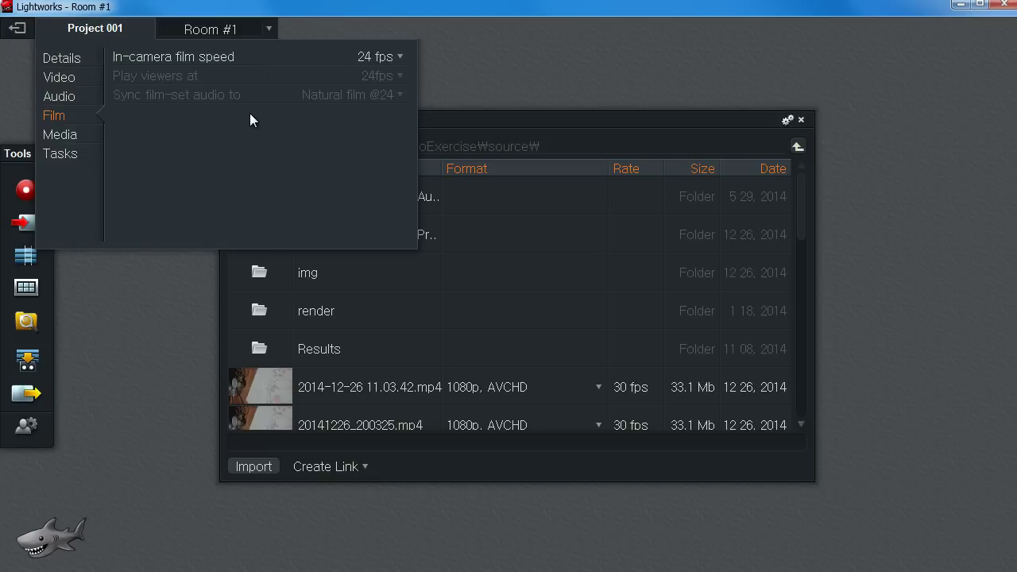
click(387, 56)
Examine the project's media locations and the dialog for adding a media folder, without adding one
click(66, 142)
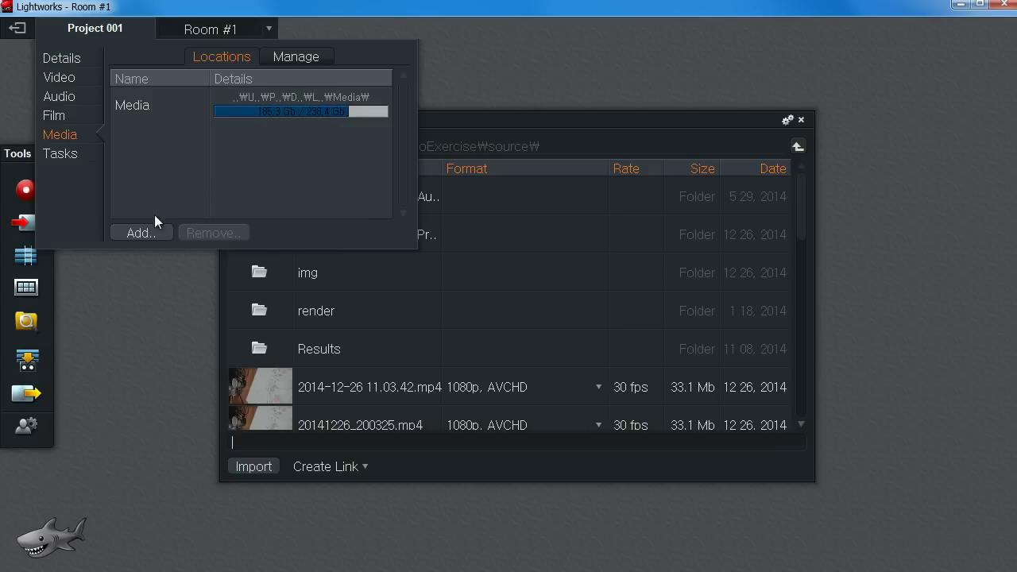
click(141, 232)
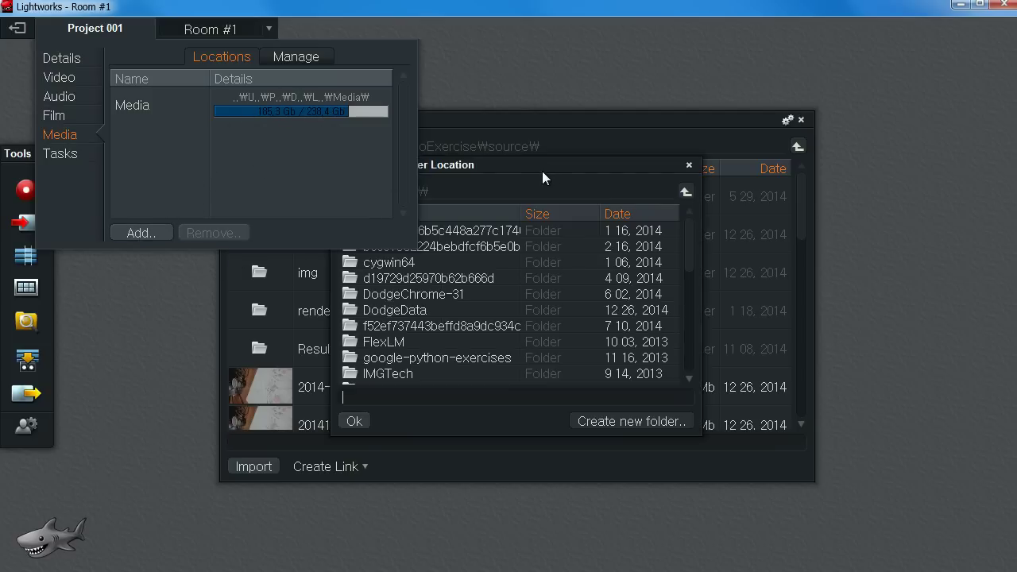
drag(518, 169, 639, 92)
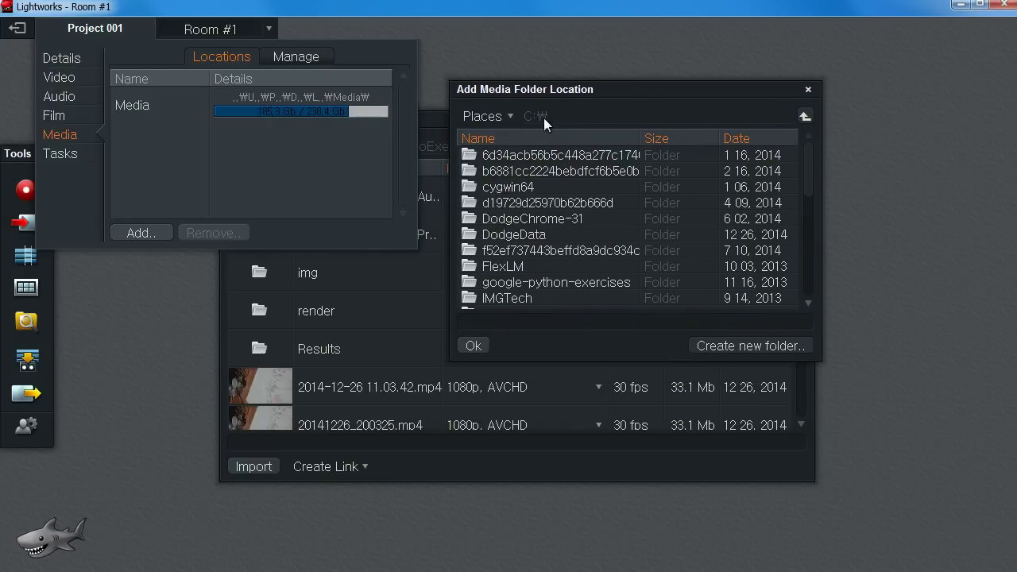
click(809, 89)
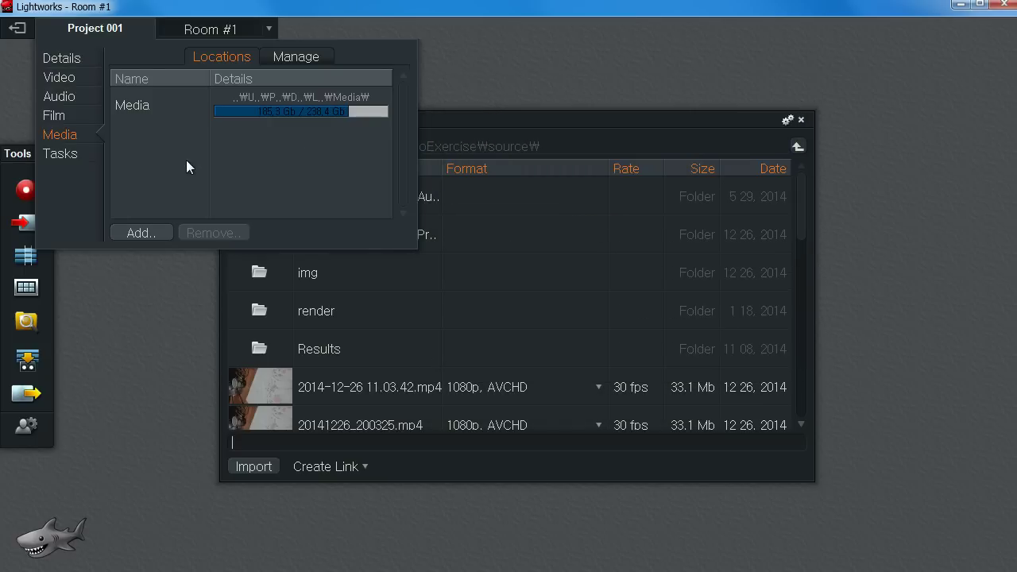
click(141, 233)
drag(532, 162, 677, 91)
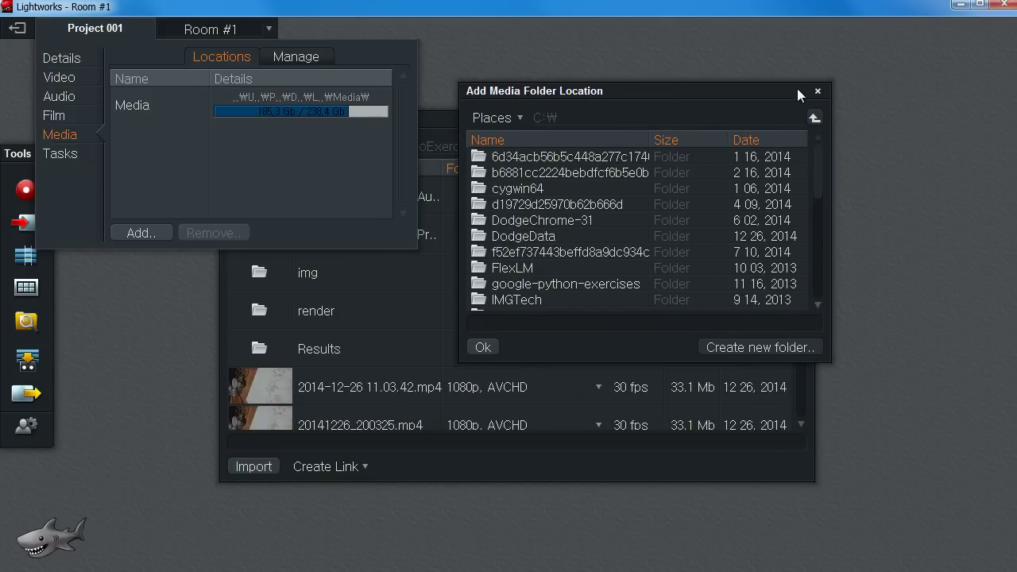
click(816, 90)
click(217, 121)
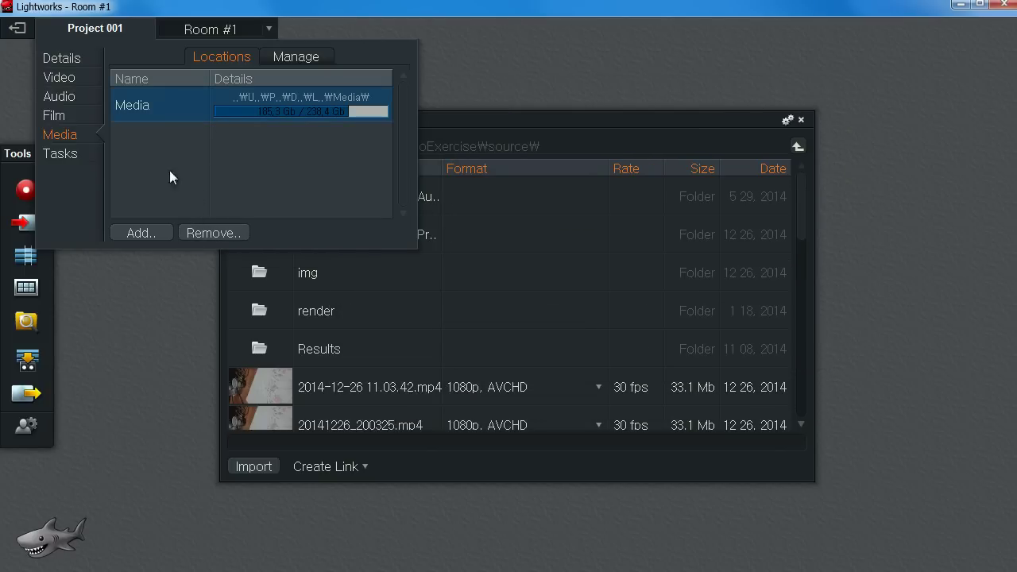
Look through the project's background tasks, media, film and details settings once more
click(72, 151)
click(68, 136)
click(55, 116)
click(61, 58)
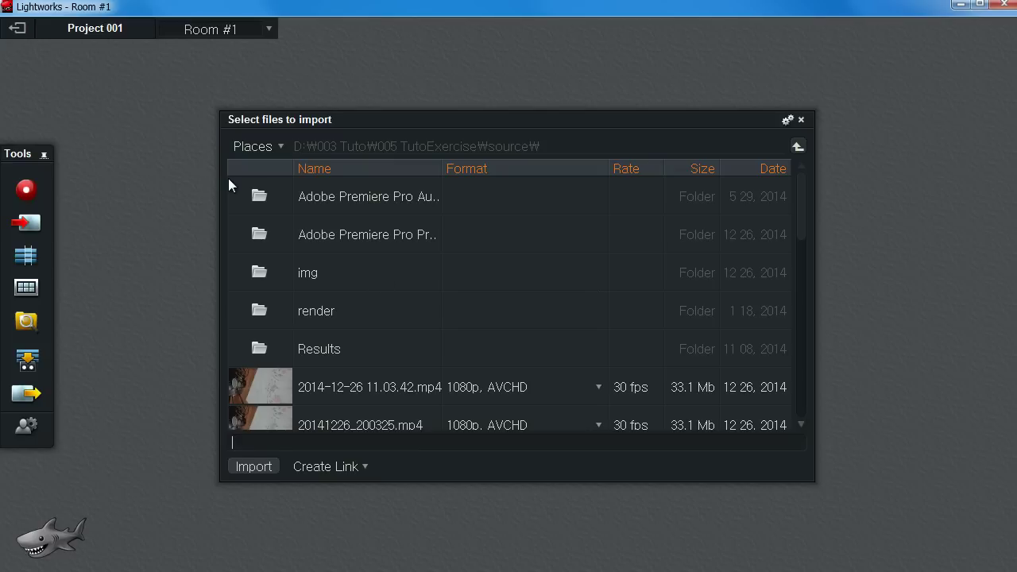
Exit project 001 to the Projects Browser, close Lightworks and launch it again
click(17, 28)
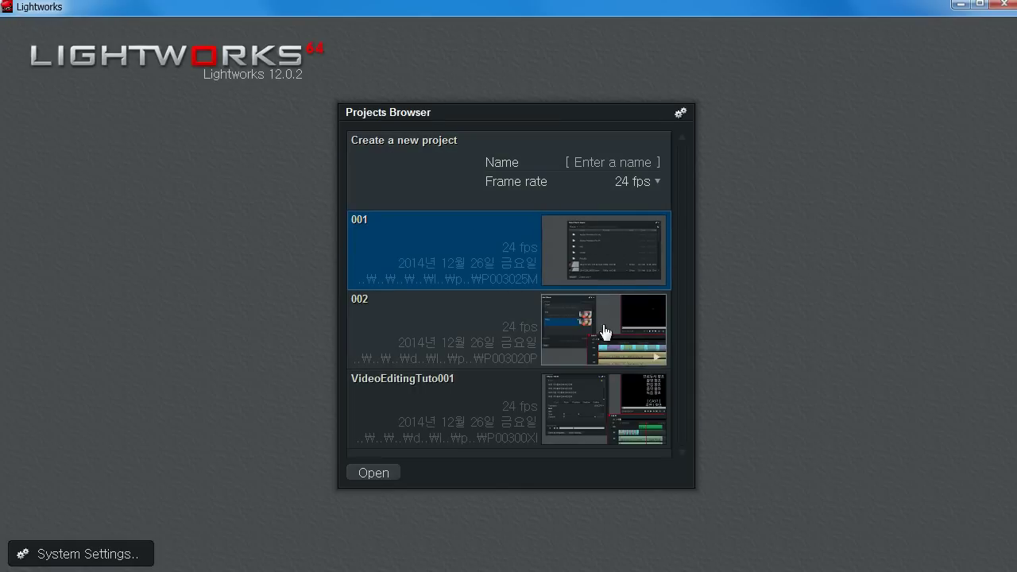
click(1006, 6)
double_click(149, 155)
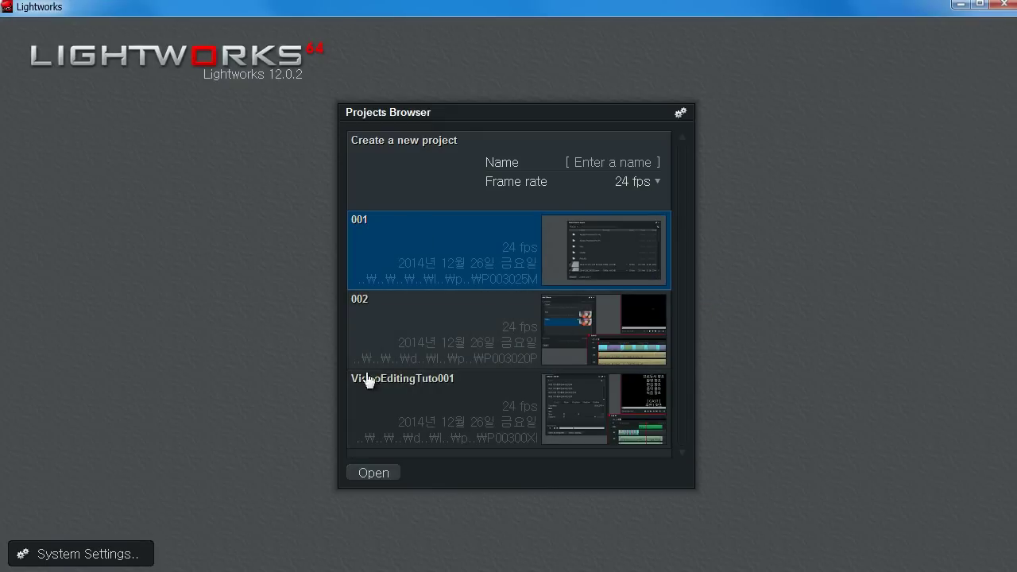
Check project 002 in the Projects Browser and select the VideoEditingTuto001 project
click(421, 343)
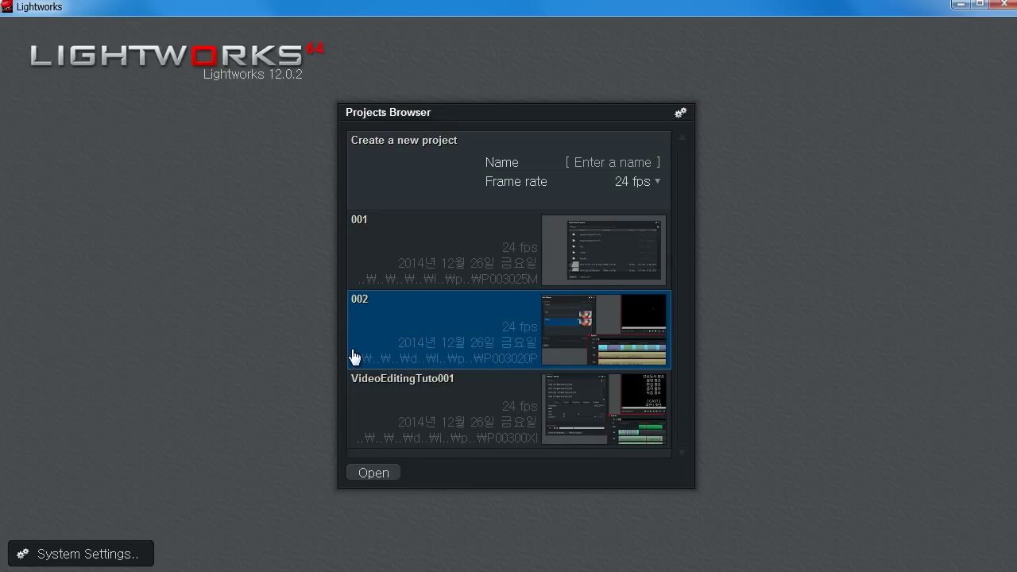
right_click(417, 335)
click(368, 408)
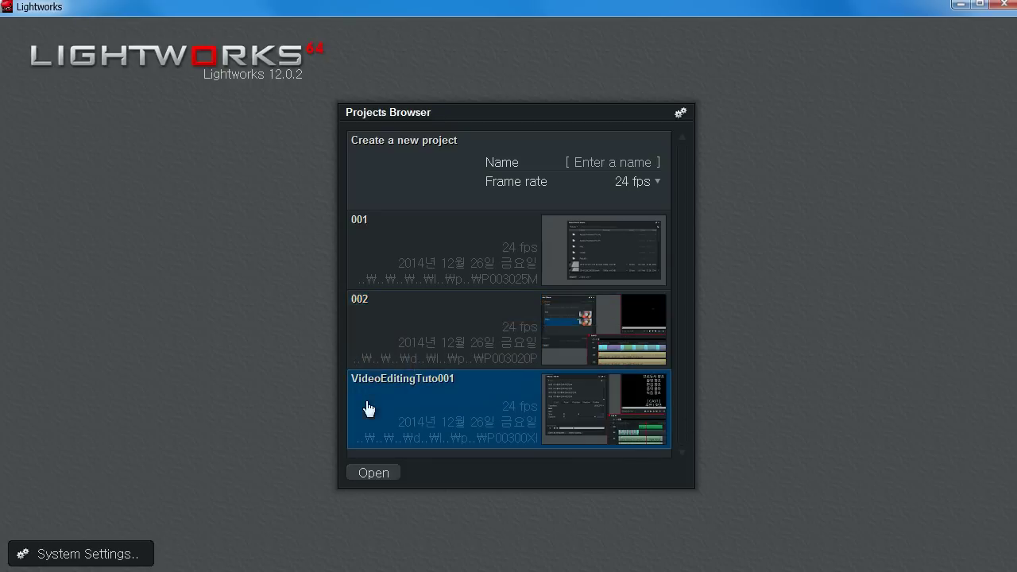
Delete project 002 from the Projects Browser and dismiss the deletion report
click(411, 329)
right_click(474, 324)
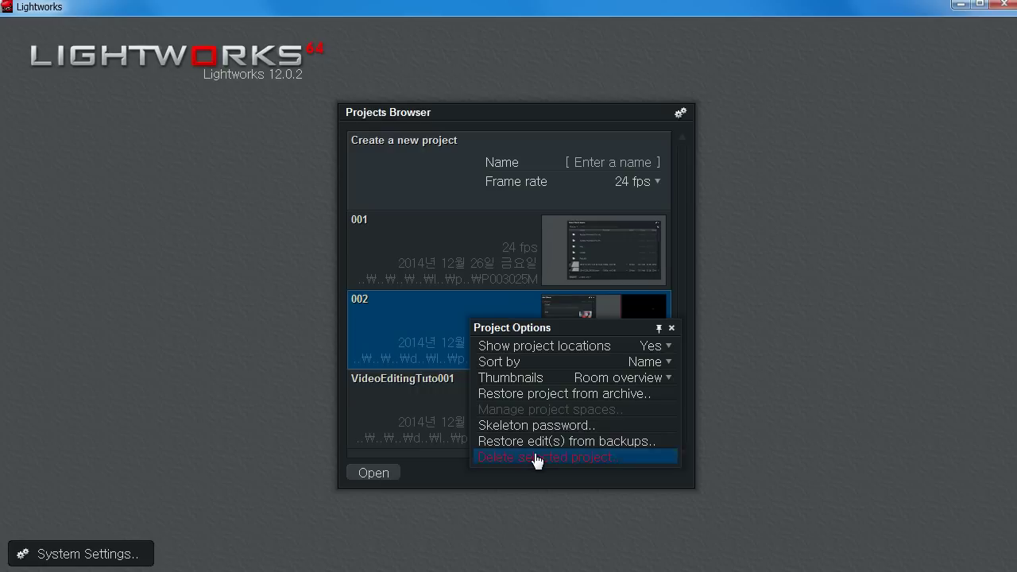
click(538, 460)
click(480, 357)
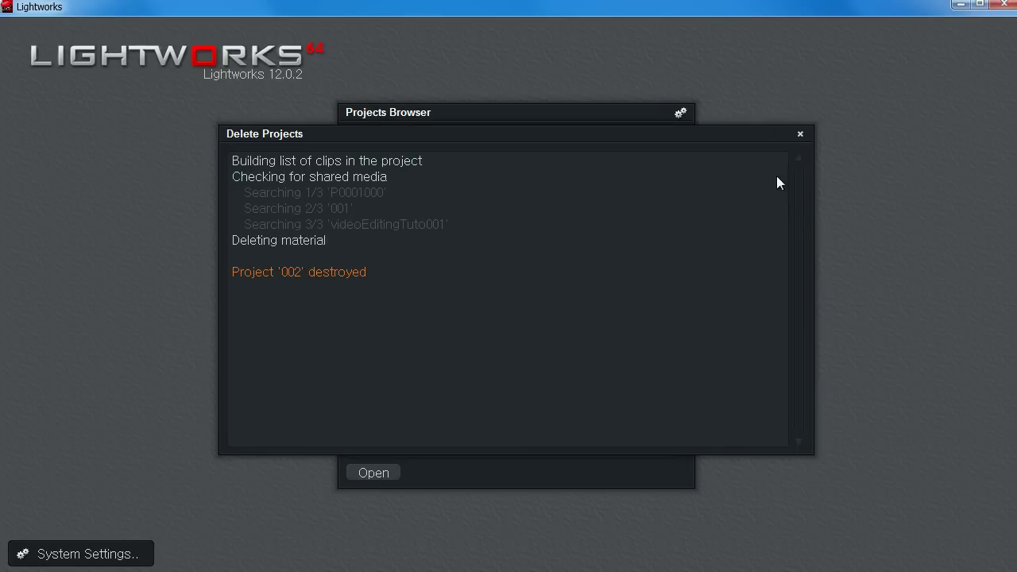
click(801, 135)
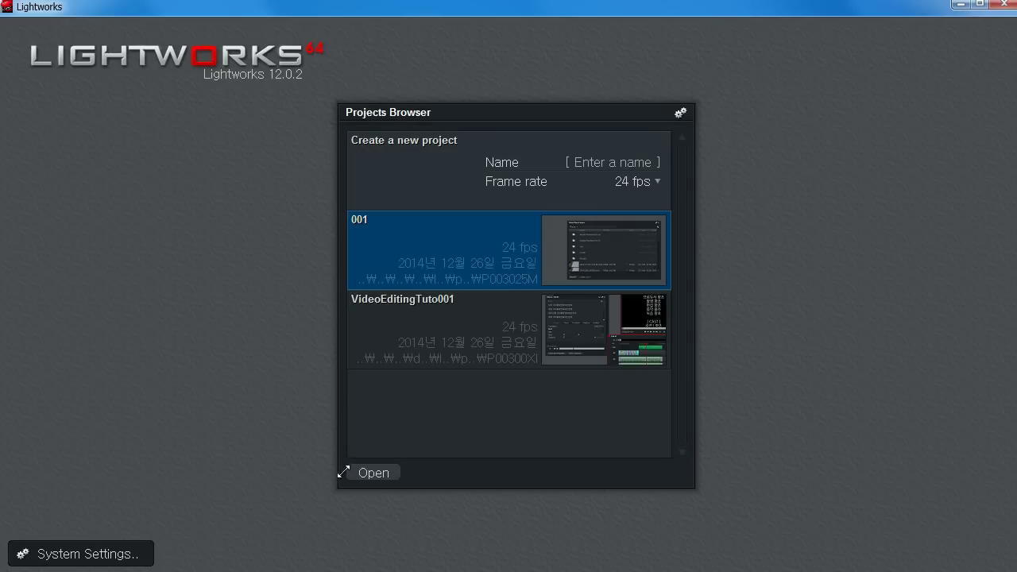
Open project 001 and bring up the browser for selecting files to import
click(595, 263)
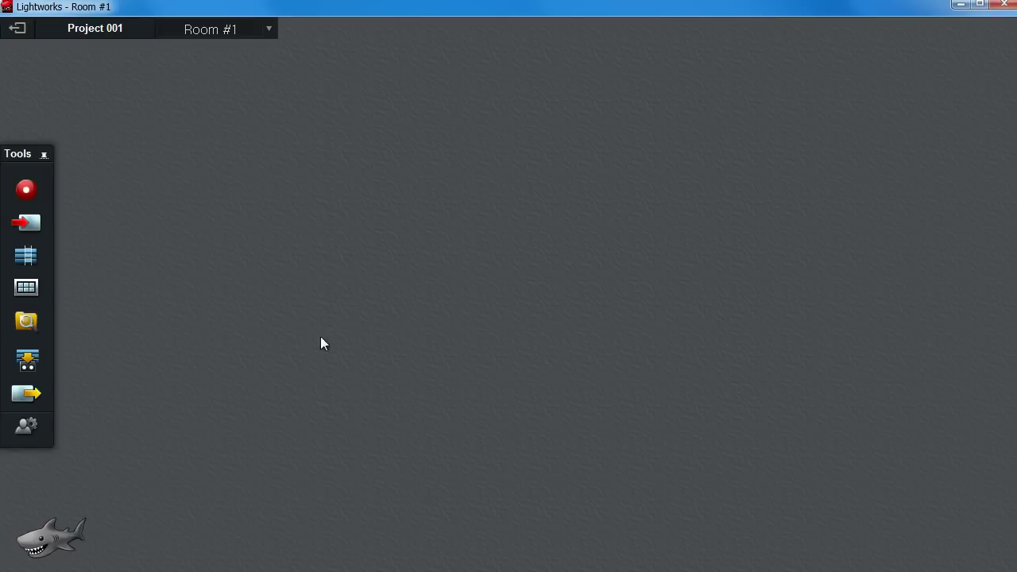
click(38, 213)
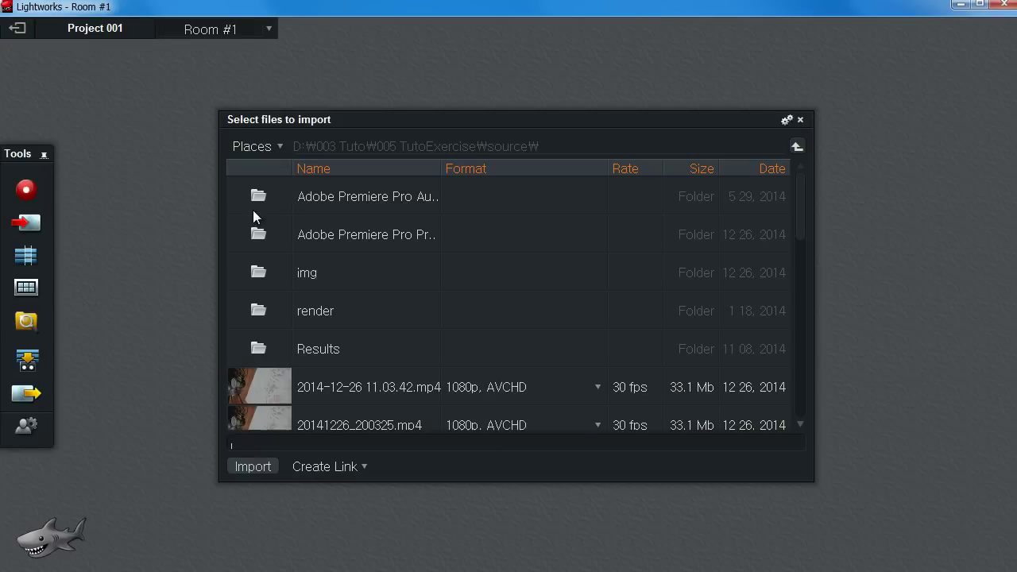
Examine the Record tool for capturing new clips from tape, and close it together with its hint
click(42, 156)
mouse_move(8, 163)
click(27, 190)
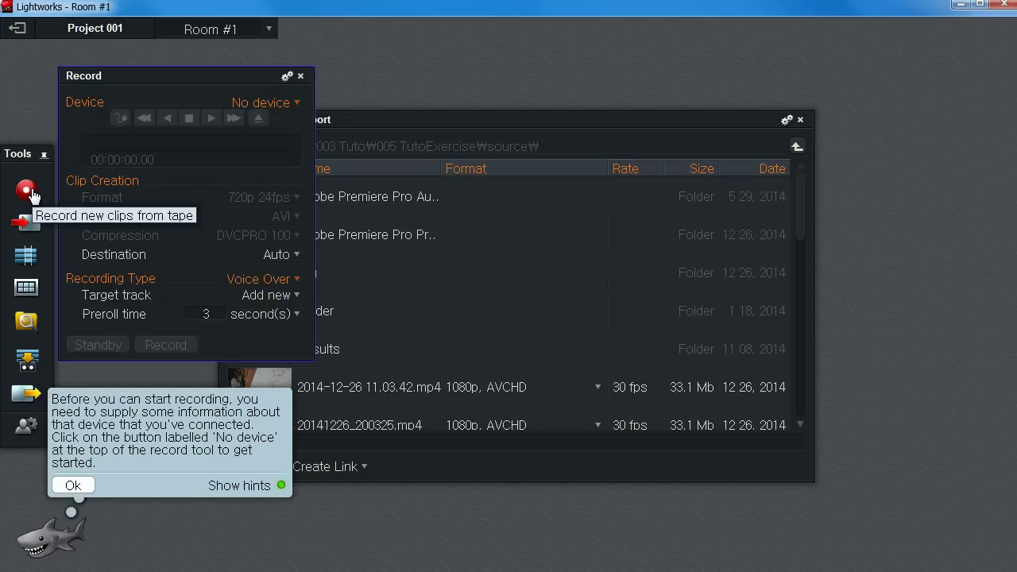
click(302, 76)
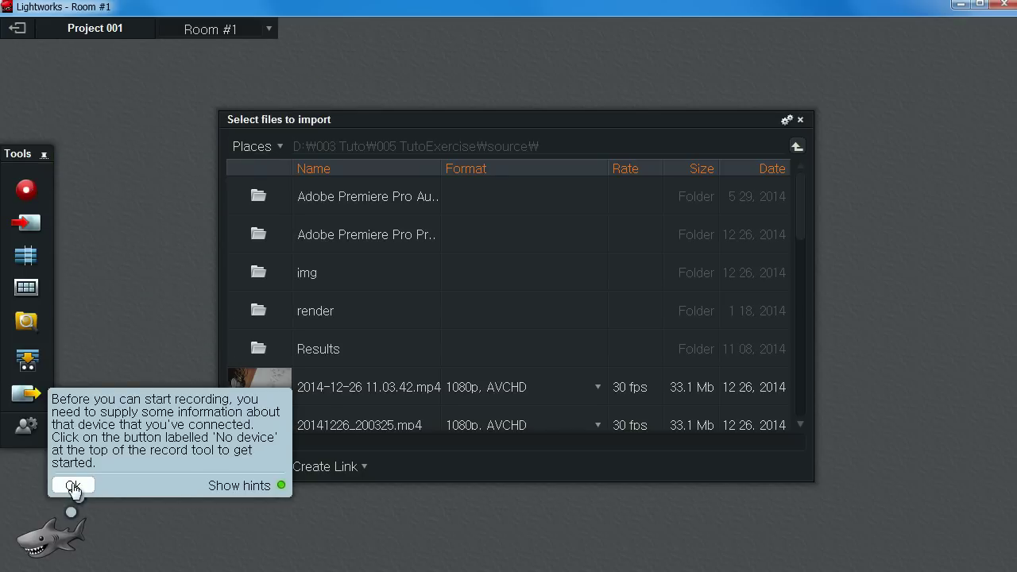
click(72, 486)
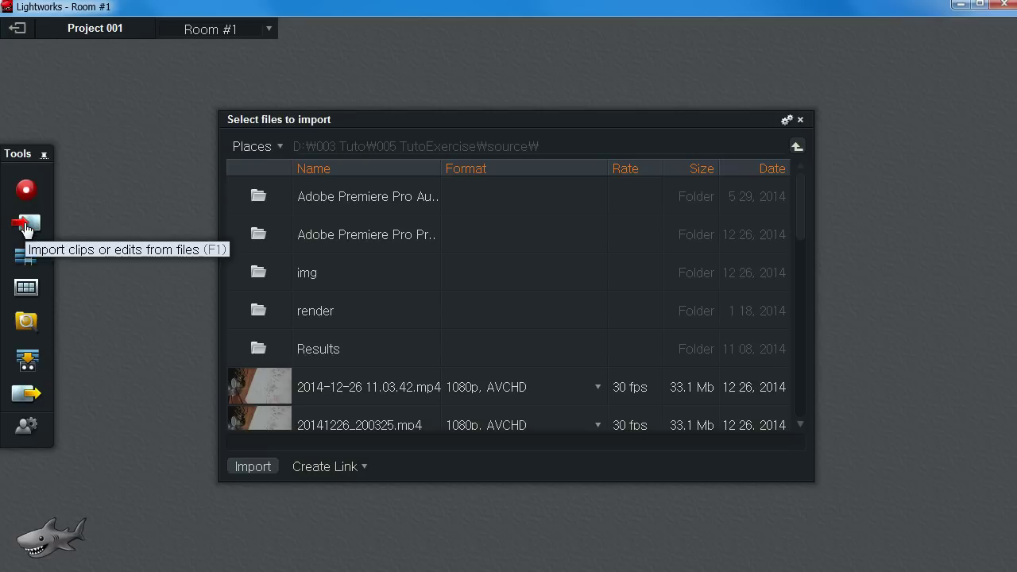
Close and reopen the file import browser twice, ending with it open
click(26, 226)
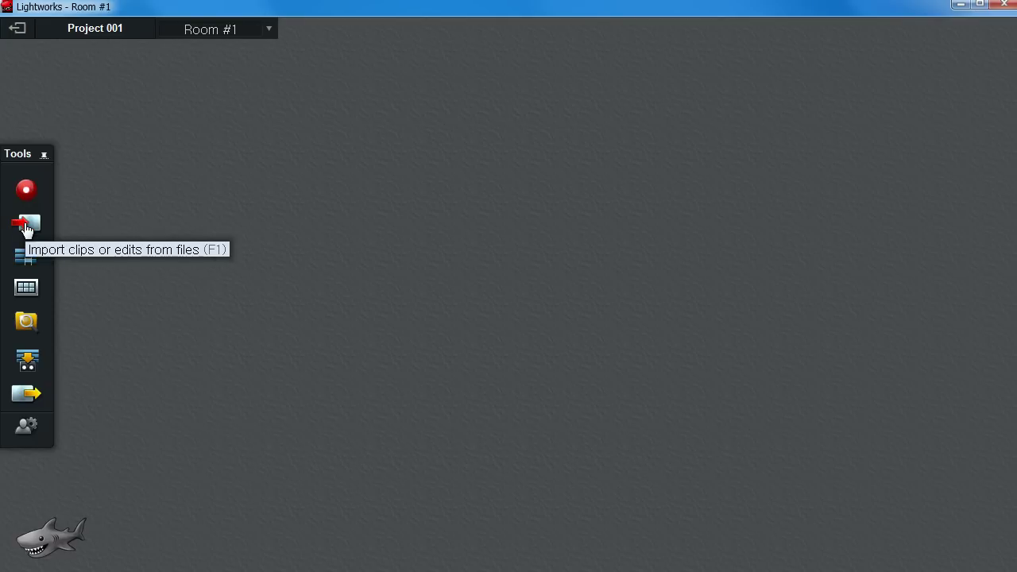
click(27, 225)
drag(391, 118, 385, 119)
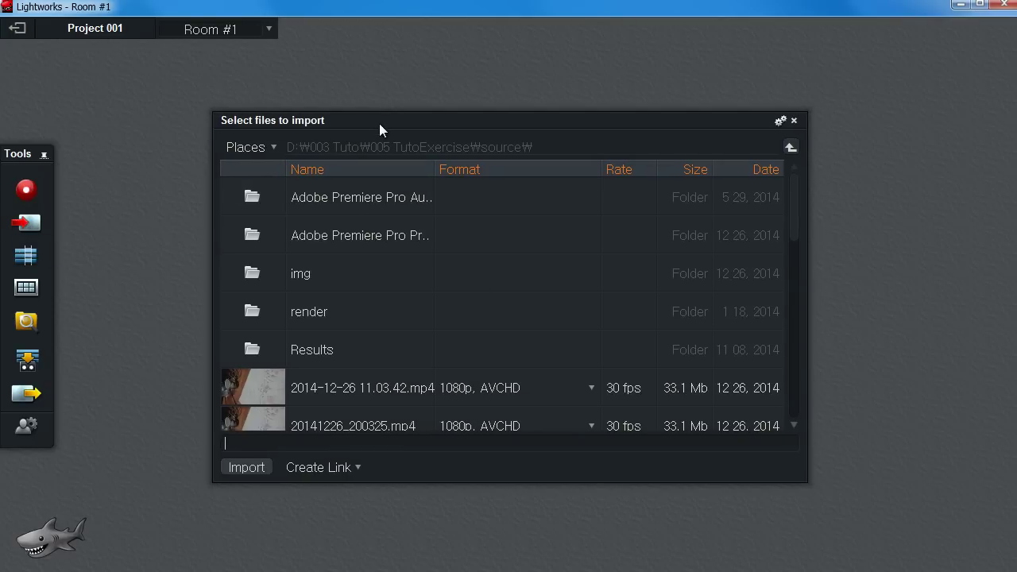
click(40, 232)
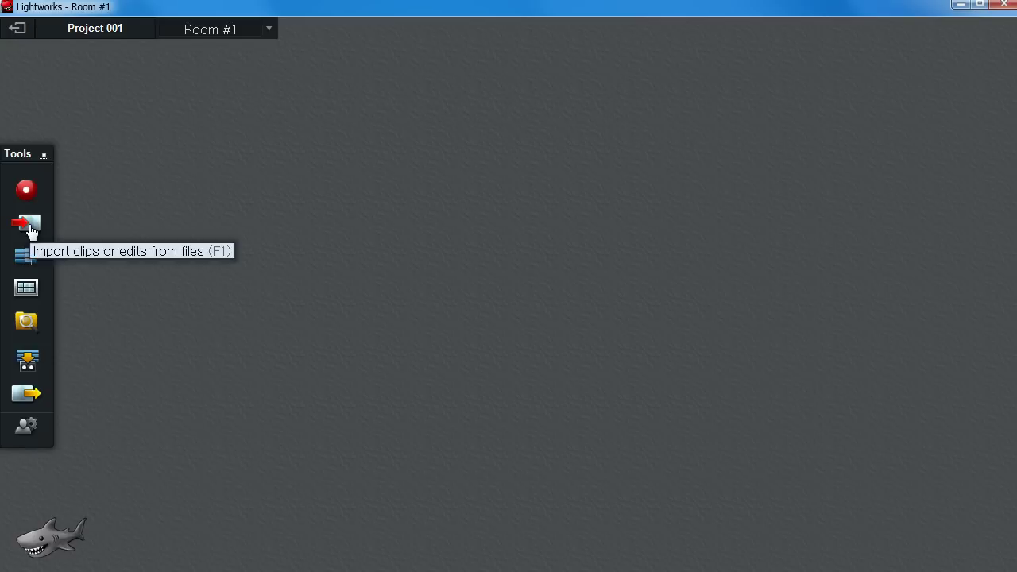
click(40, 232)
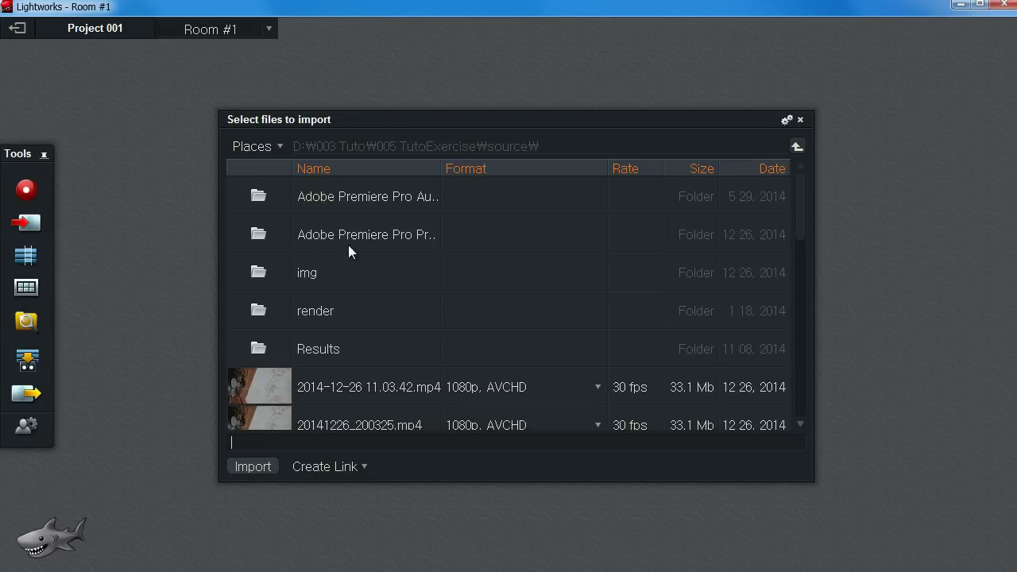
Look through the folders and video files available in the source folder
scroll(413, 274, down, 1)
scroll(397, 282, up, 1)
drag(470, 127, 462, 118)
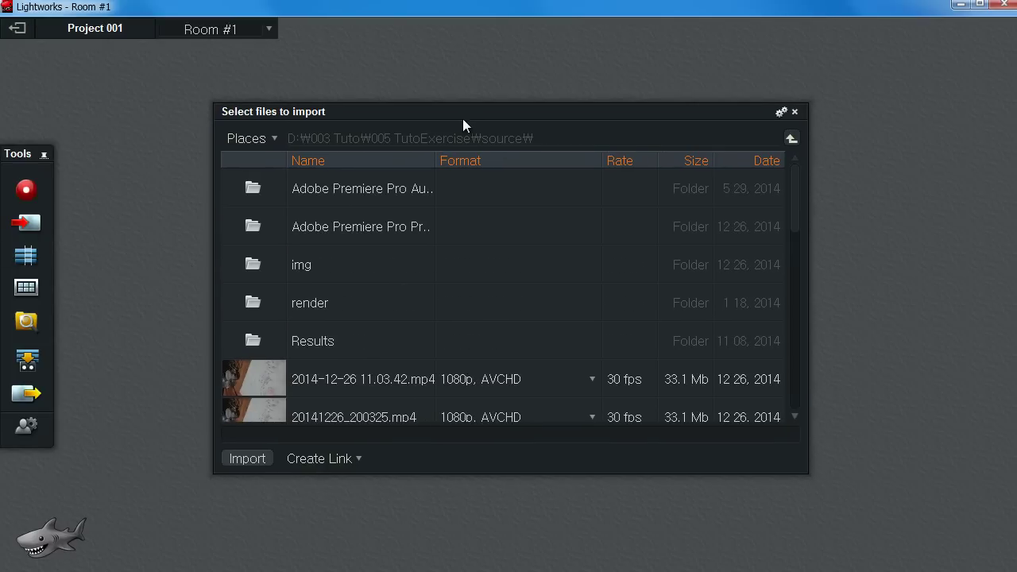
scroll(402, 264, down, 2)
scroll(389, 267, up, 2)
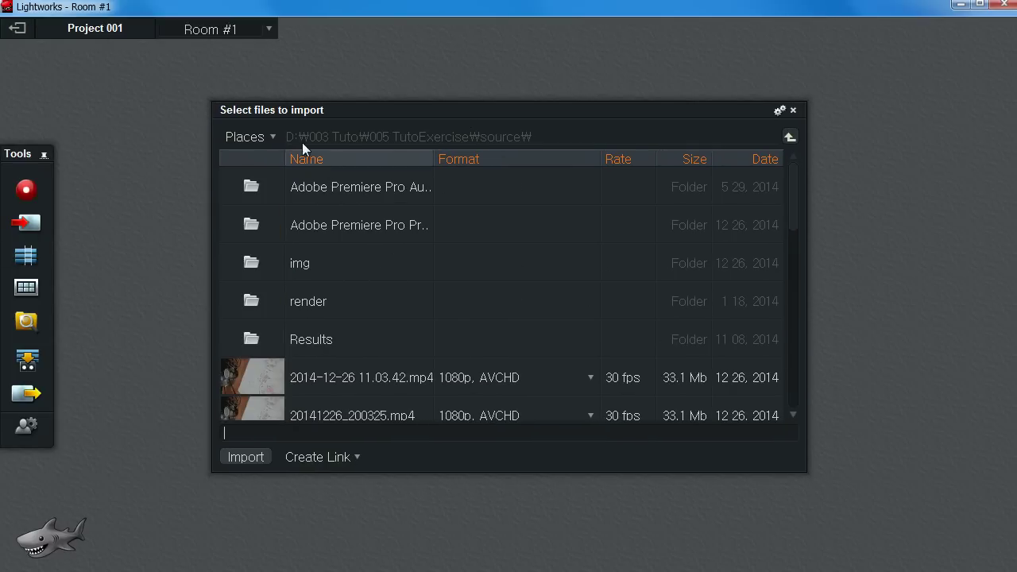
scroll(384, 315, down, 4)
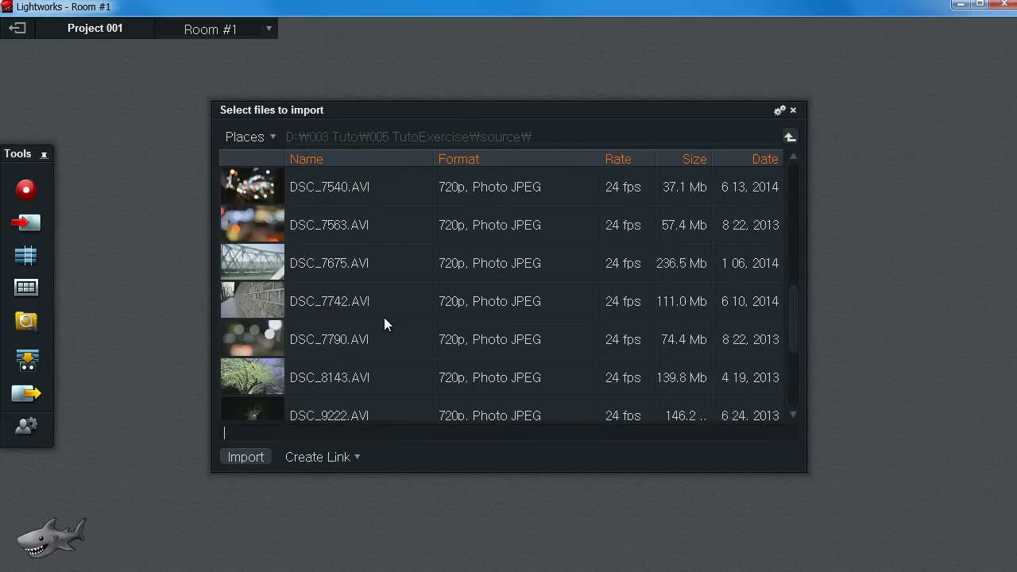
scroll(383, 317, up, 1)
Try out selecting the DSC video files in the import list, one by one and several together
click(340, 228)
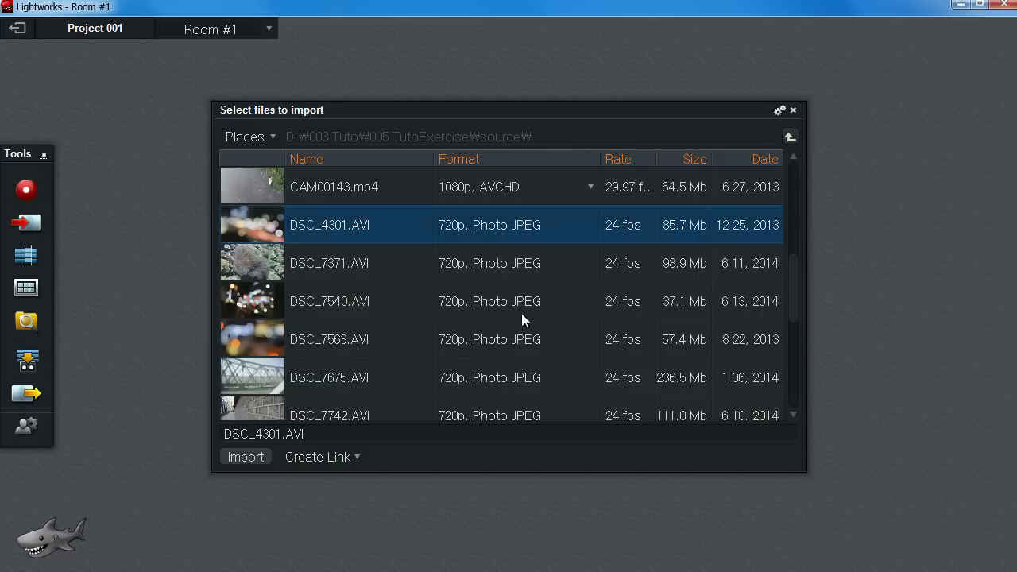
click(326, 303)
click(333, 228)
click(335, 264)
click(331, 323)
click(327, 230)
key(Down)
key(Down)
key(Down)
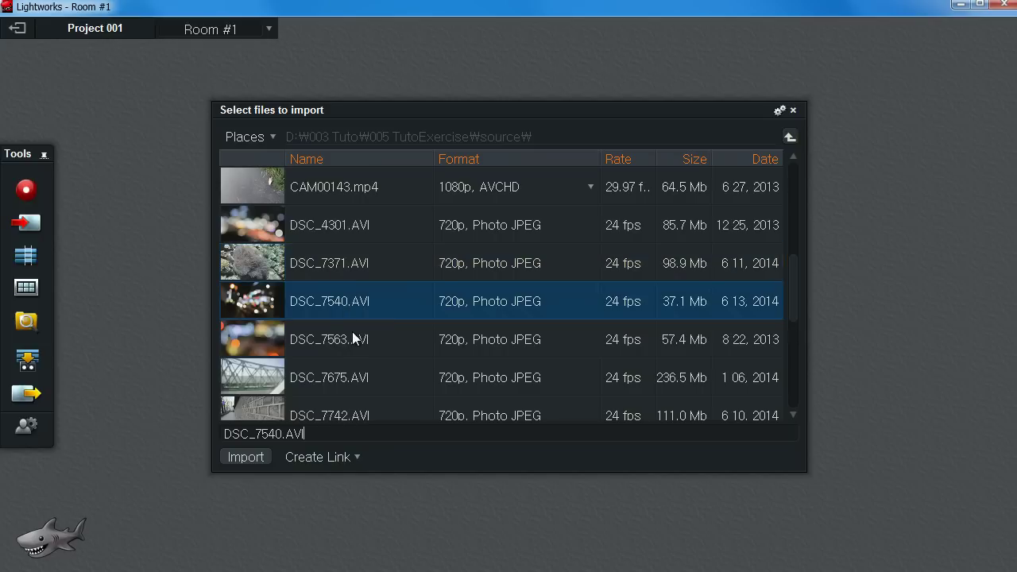
key(Up)
key(Up)
key(Up)
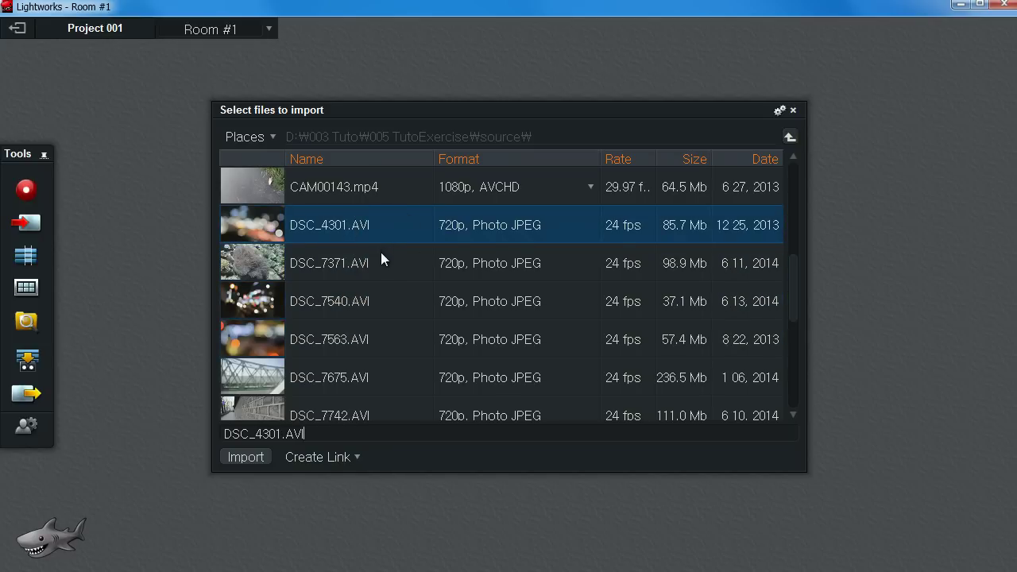
ctrl+click(367, 300)
drag(350, 377, 362, 287)
Import the five consecutive video files from DSC_4301.AVI through DSC_7675.AVI
click(318, 229)
shift+click(350, 375)
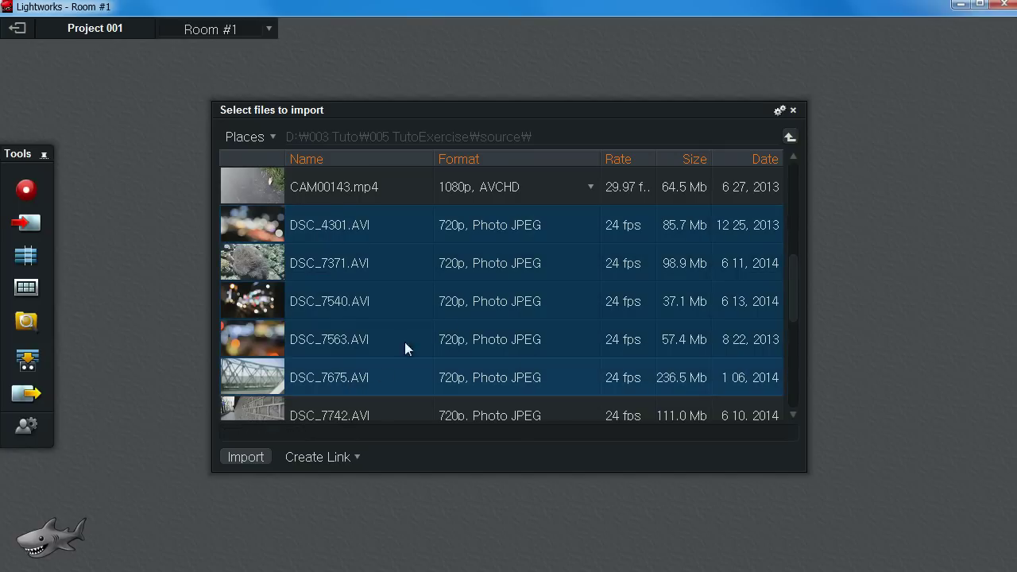
click(248, 459)
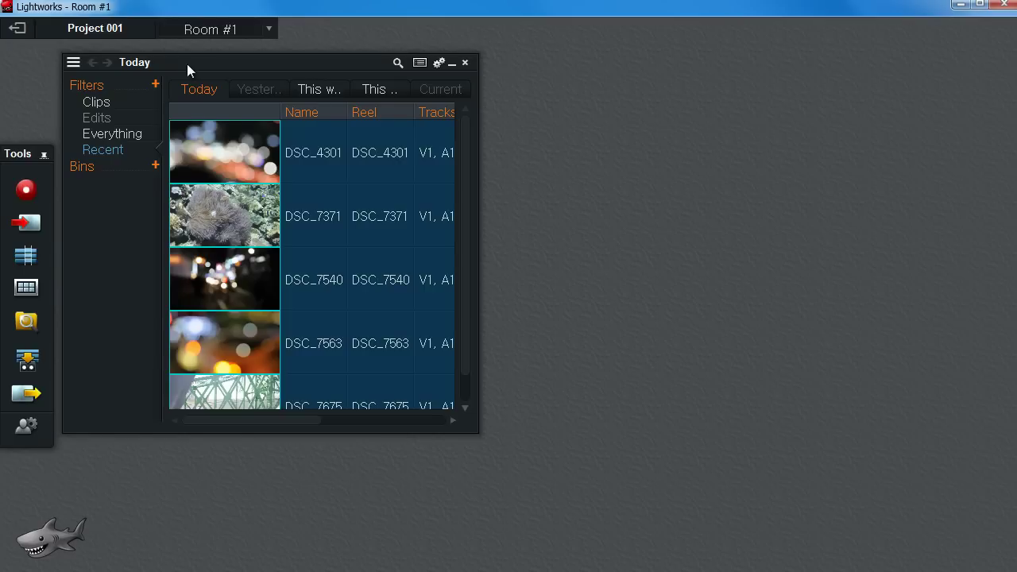
Reposition the window of imported clips and enlarge it so that all five clips and their columns fit
drag(146, 69, 212, 75)
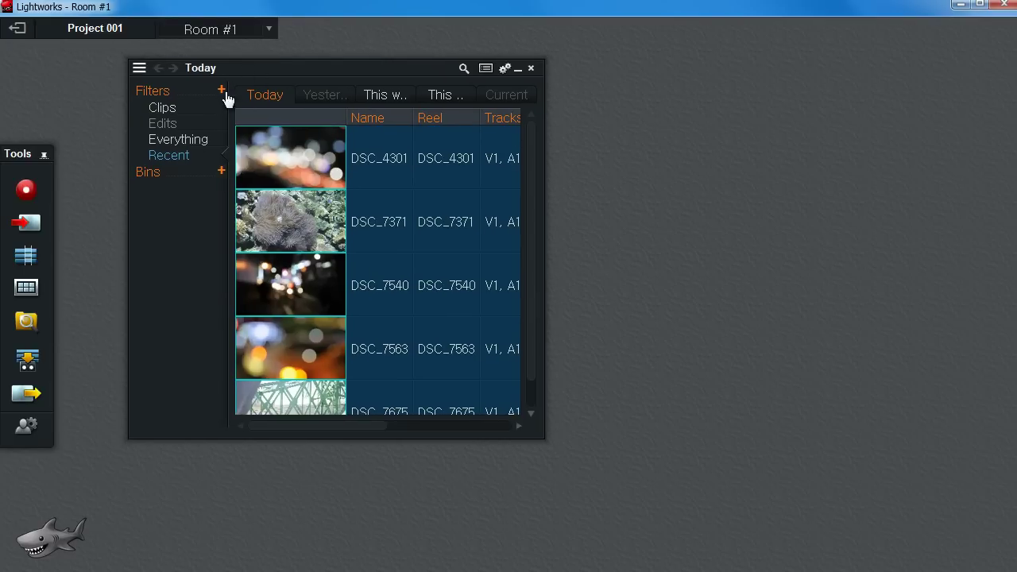
click(25, 291)
click(26, 291)
drag(542, 439, 797, 507)
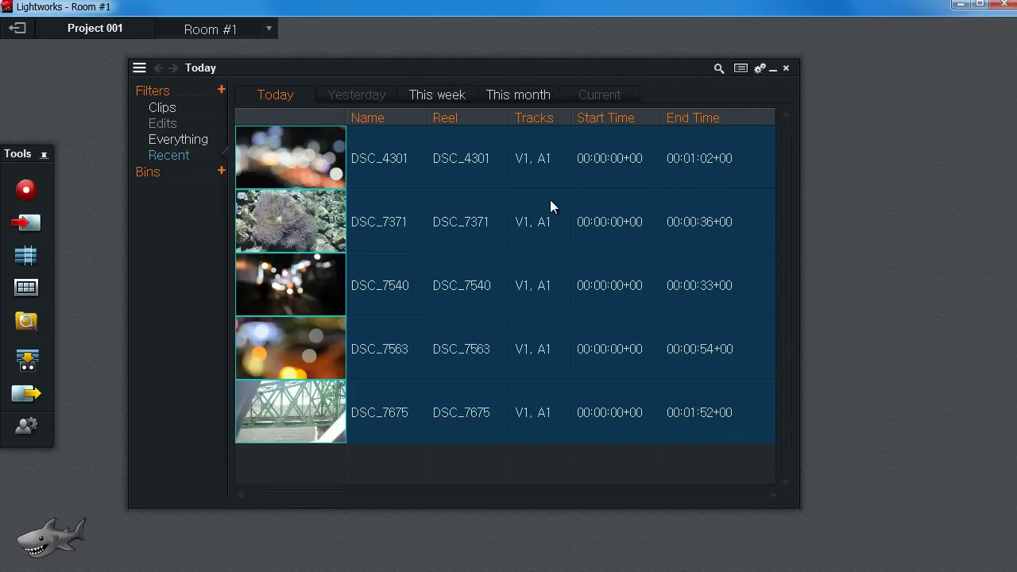
Create a bin from the five selected clips and rename it "clips"
click(222, 172)
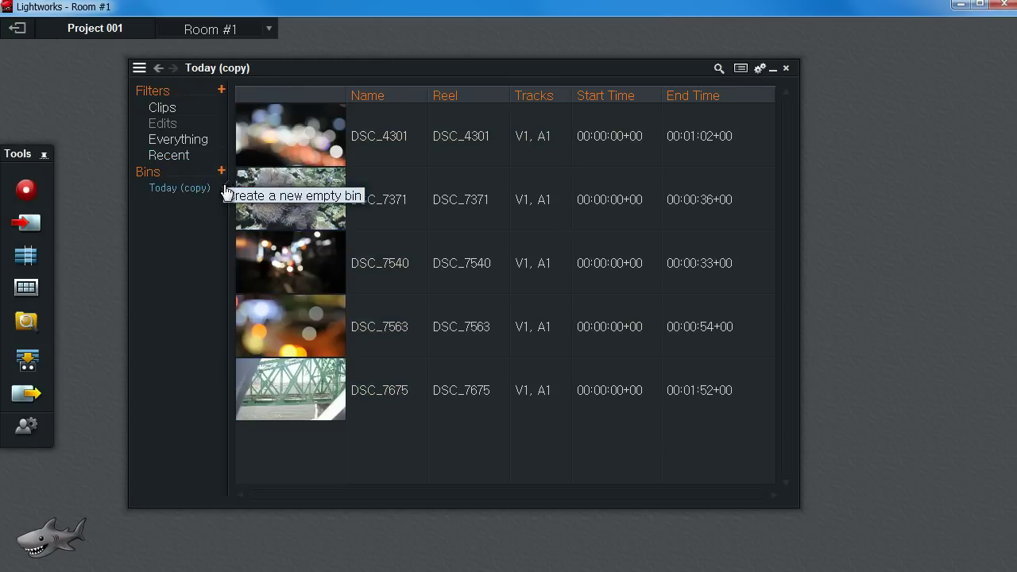
click(167, 191)
click(229, 67)
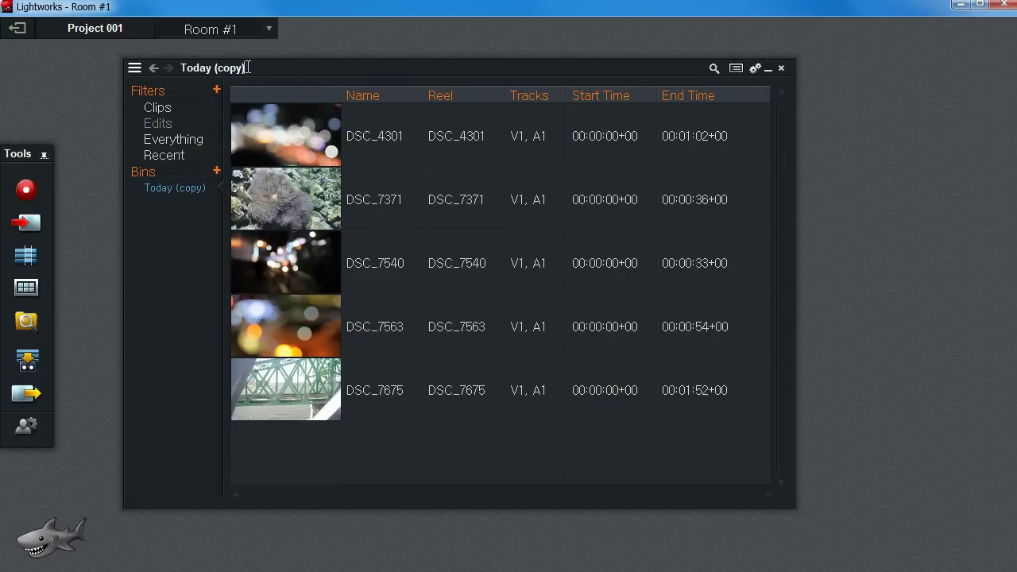
drag(250, 66, 180, 68)
text(clips)
key(Return)
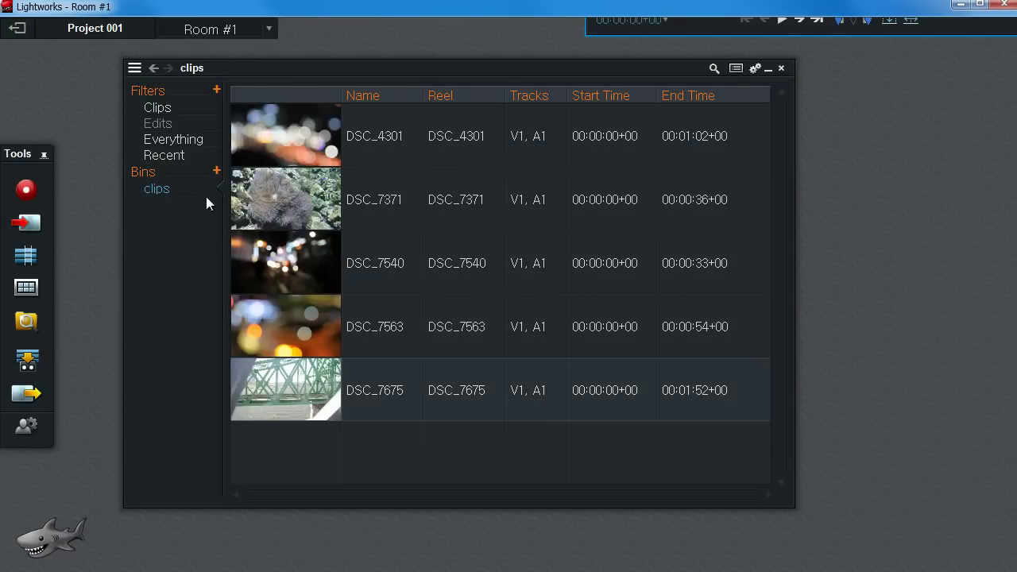
Open the file import browser again and go into the img folder
click(28, 225)
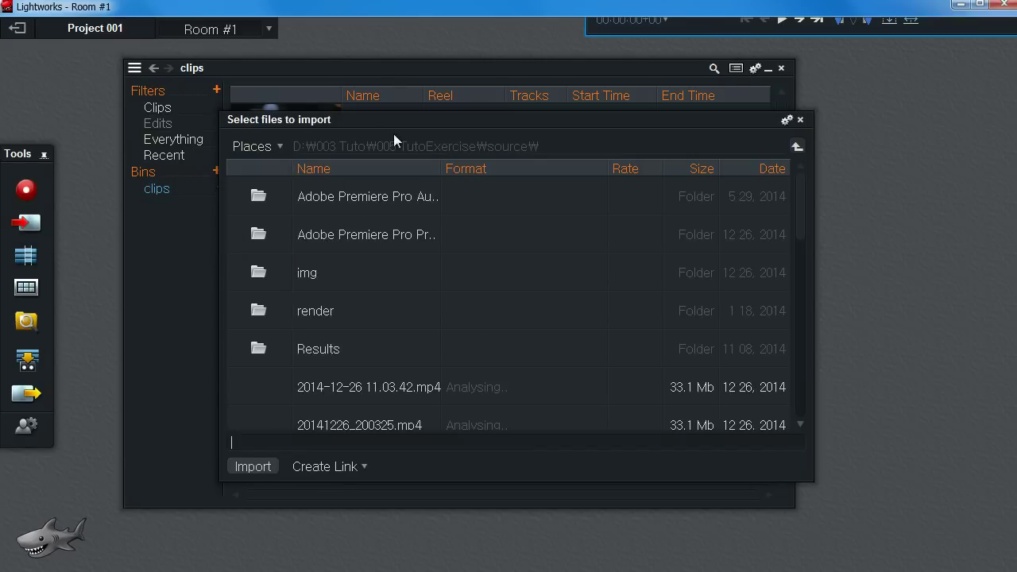
drag(399, 118, 367, 111)
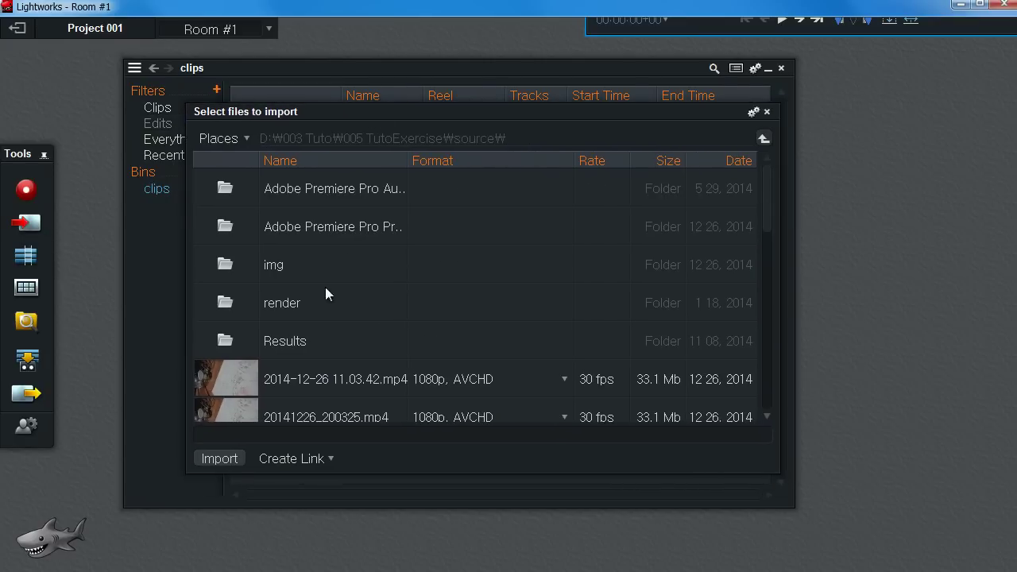
double_click(270, 273)
scroll(347, 322, down, 1)
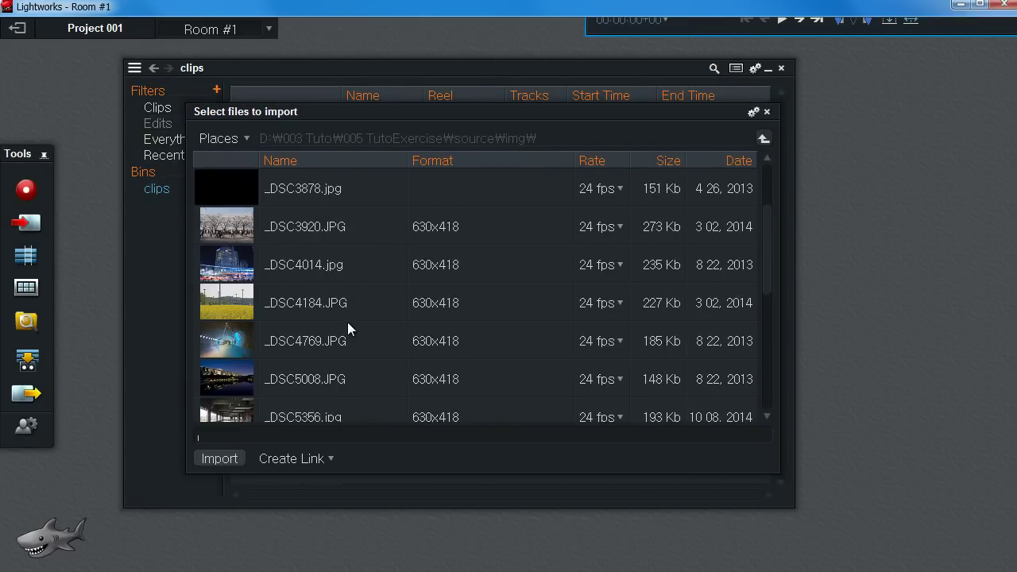
Import the images _DSC4014.jpg, _DSC4769.JPG, _DSC5008.JPG, _DSC5620.JPG and _DSC6540.JPG and check them among the recent items
click(299, 270)
ctrl+click(307, 342)
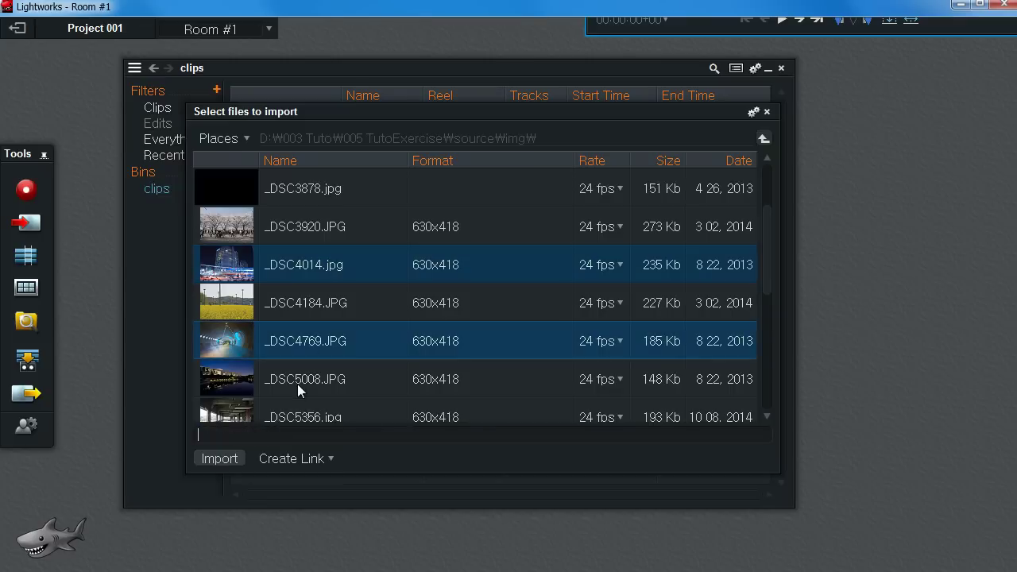
ctrl+click(297, 384)
scroll(334, 347, down, 1)
scroll(328, 346, down, 1)
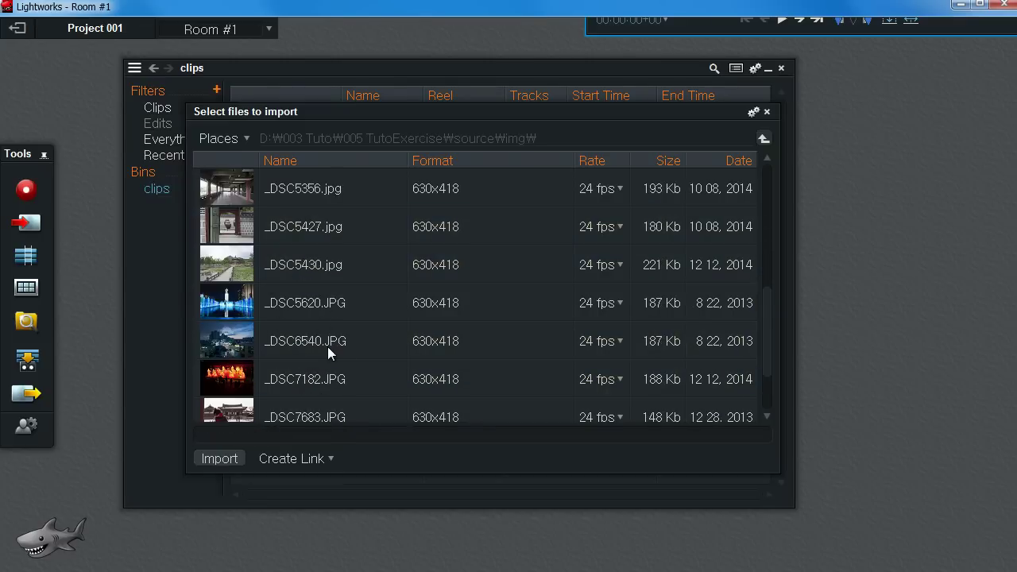
ctrl+click(286, 306)
ctrl+click(302, 344)
scroll(401, 341, down, 1)
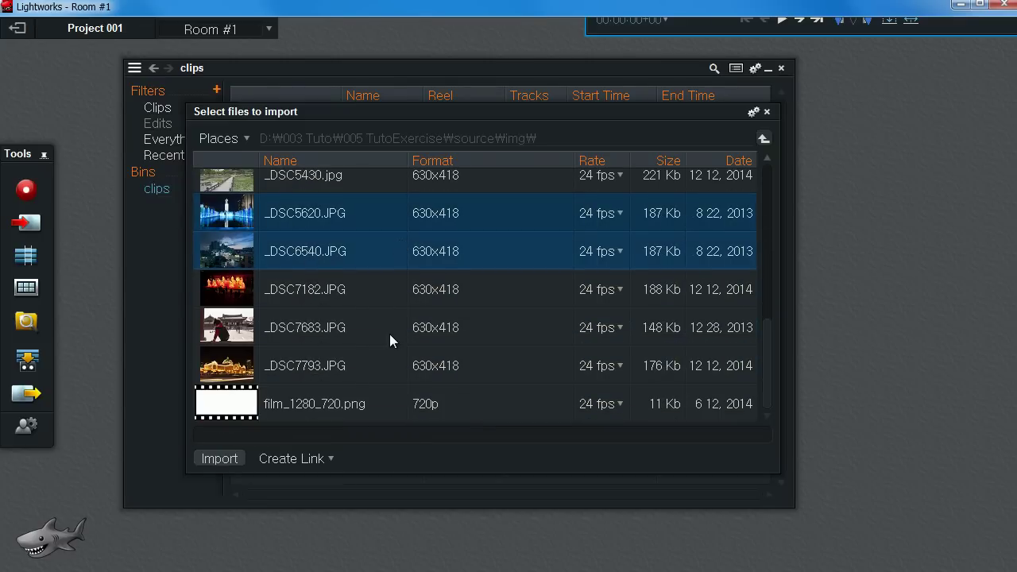
scroll(361, 338, up, 1)
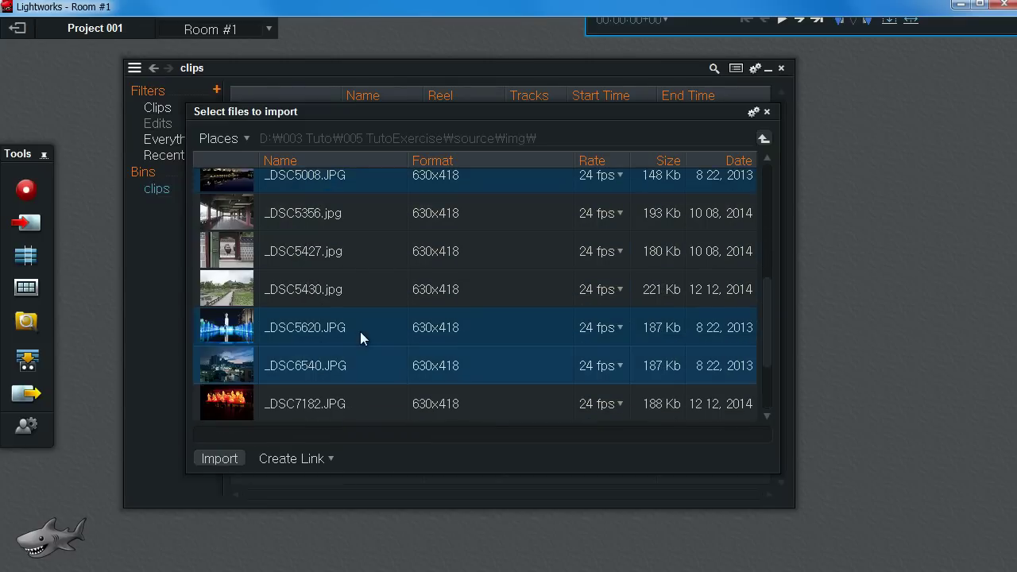
click(223, 461)
scroll(388, 263, down, 1)
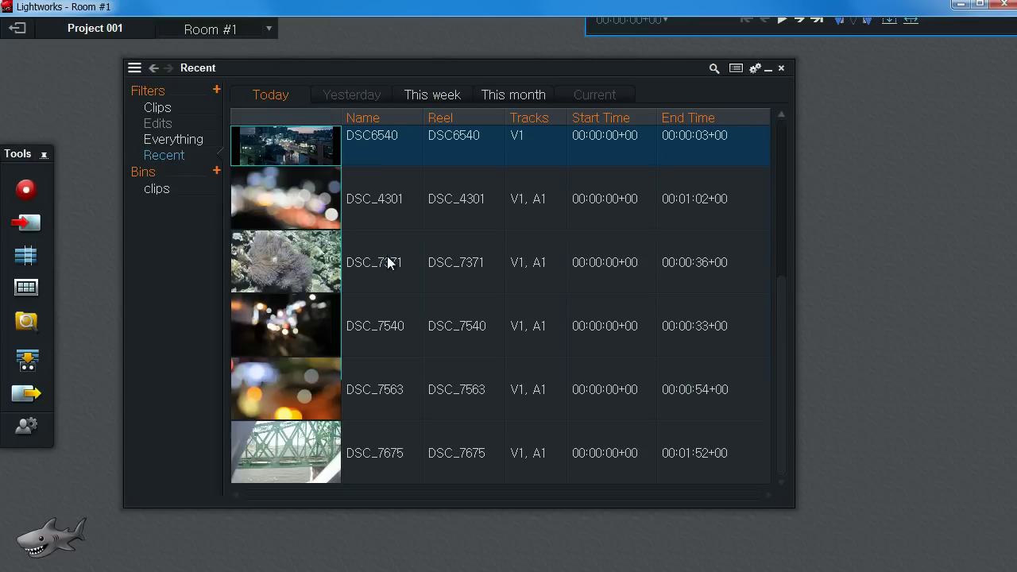
scroll(388, 269, up, 1)
scroll(371, 159, down, 1)
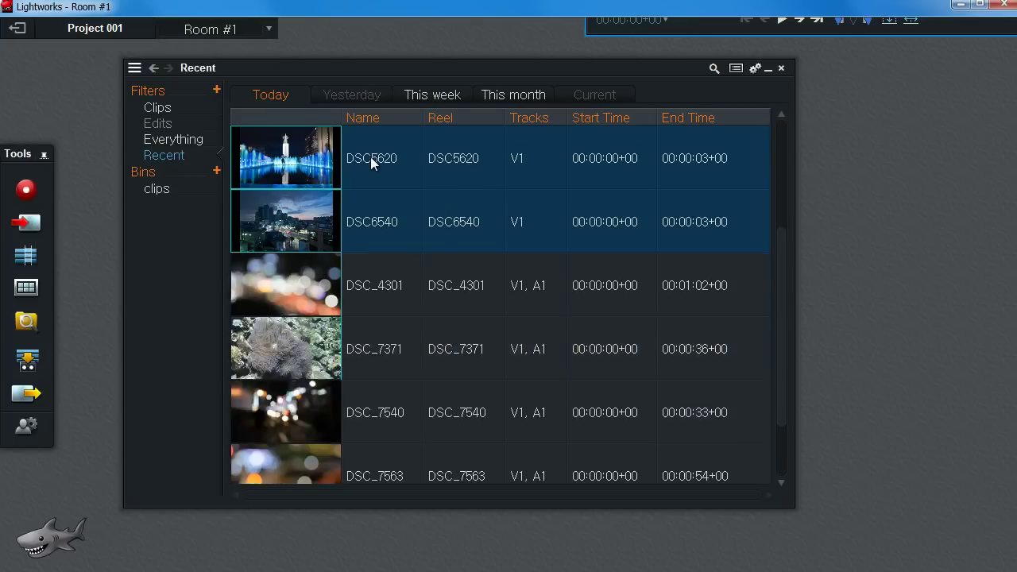
scroll(367, 175, up, 1)
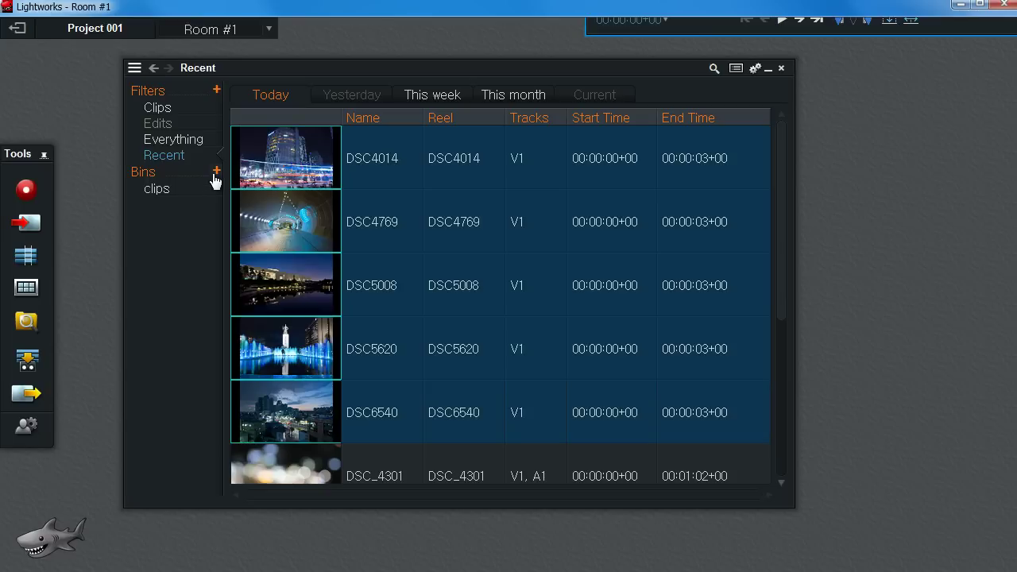
Select all of today's recent items, from DSC4014 through DSC_7675, and create a new bin from them
click(378, 159)
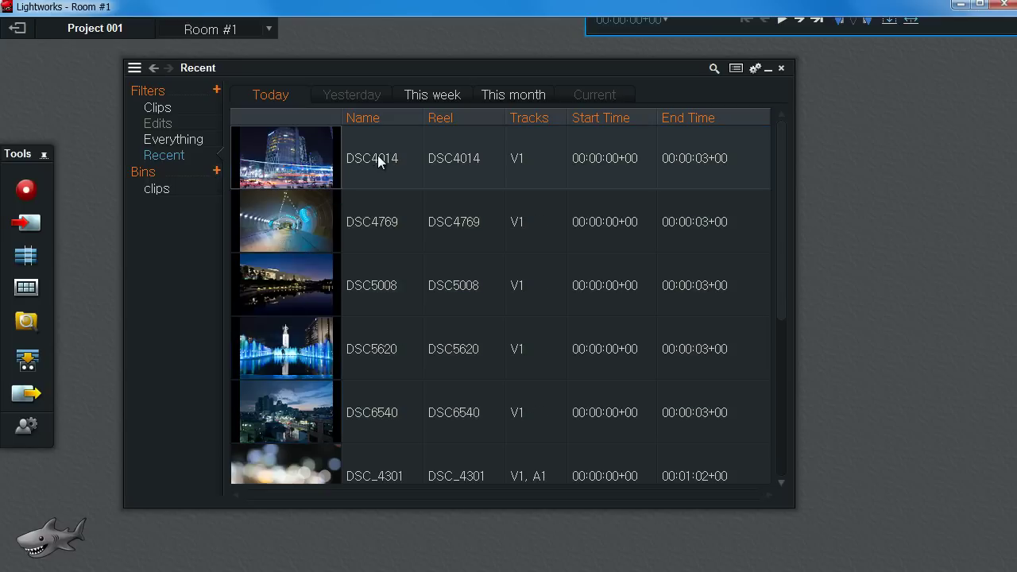
shift+click(373, 421)
scroll(381, 409, down, 1)
scroll(369, 285, up, 1)
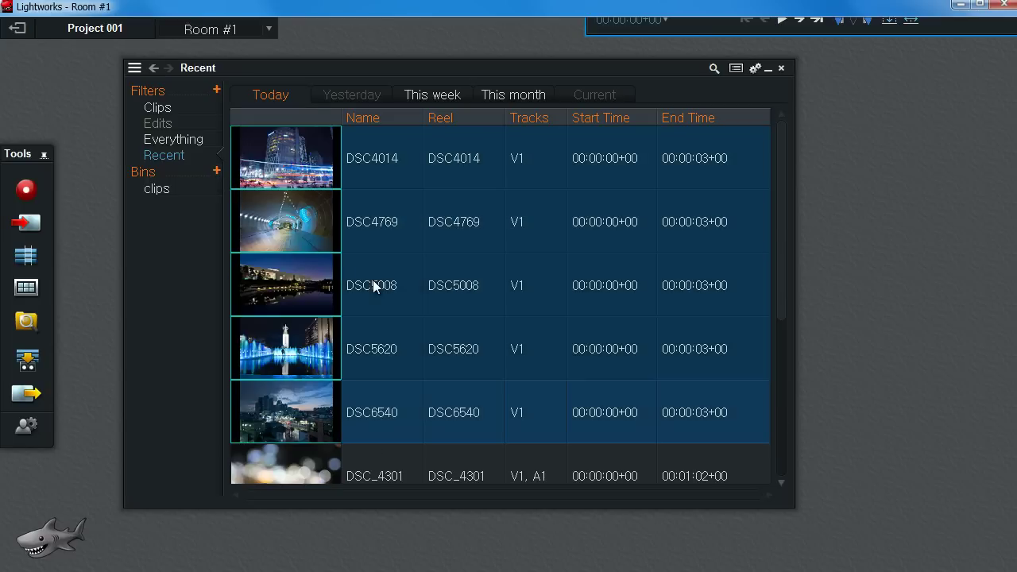
click(377, 158)
scroll(382, 293, down, 2)
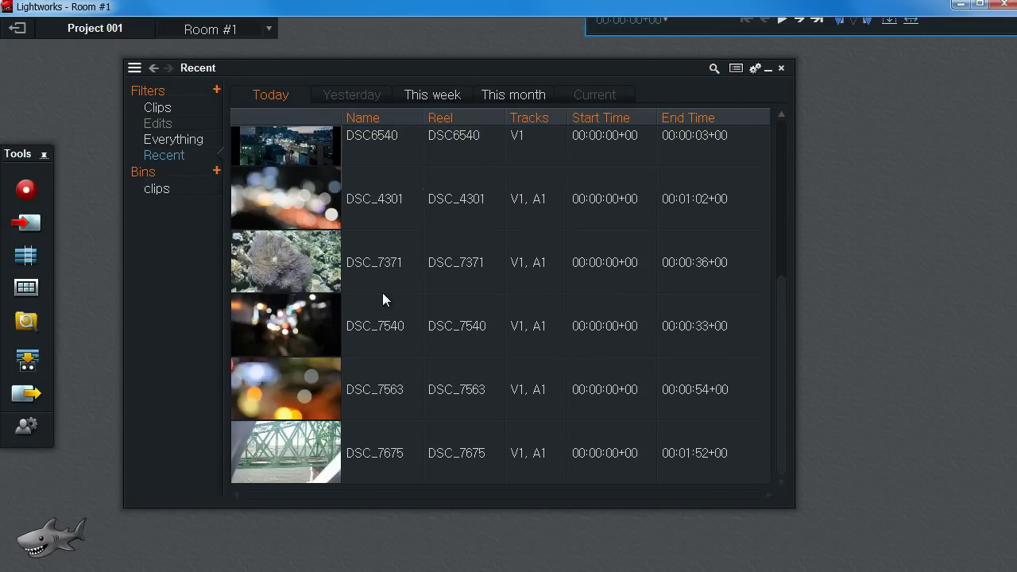
shift+click(373, 450)
scroll(382, 268, up, 2)
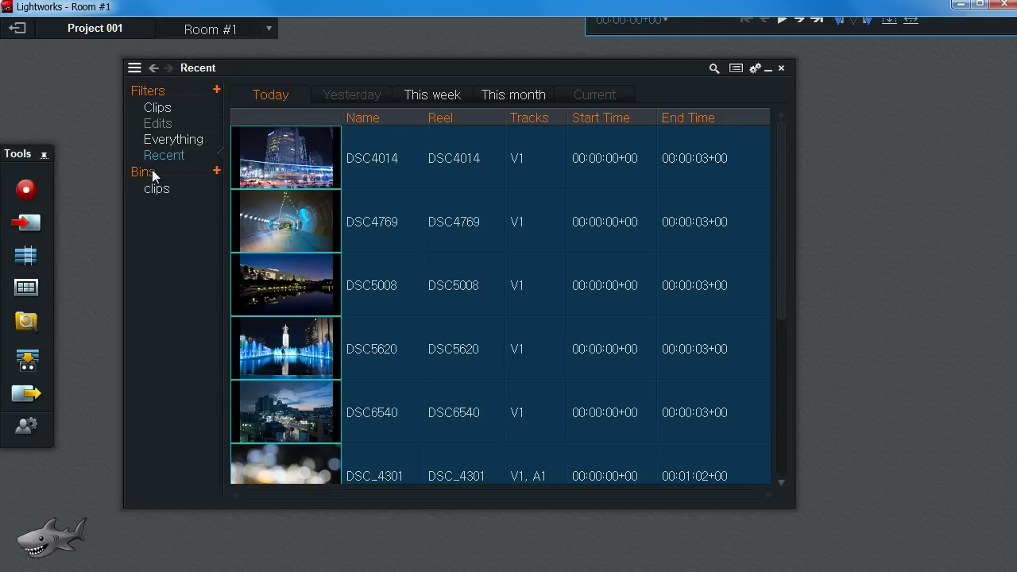
click(215, 172)
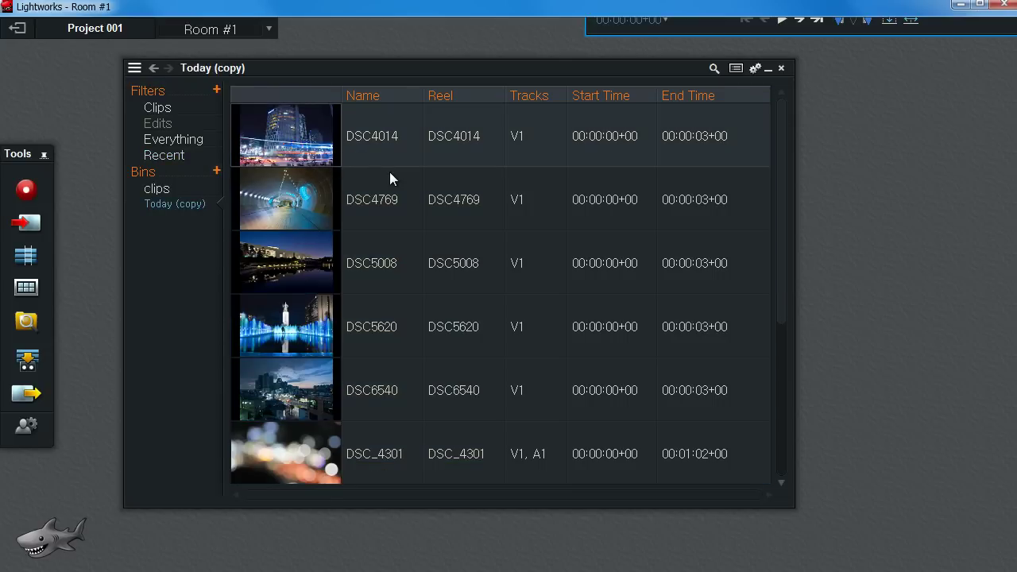
Review the items in the new Today (copy) bin and compare them with the clips bin
scroll(390, 171, down, 4)
scroll(454, 373, up, 4)
scroll(451, 362, down, 4)
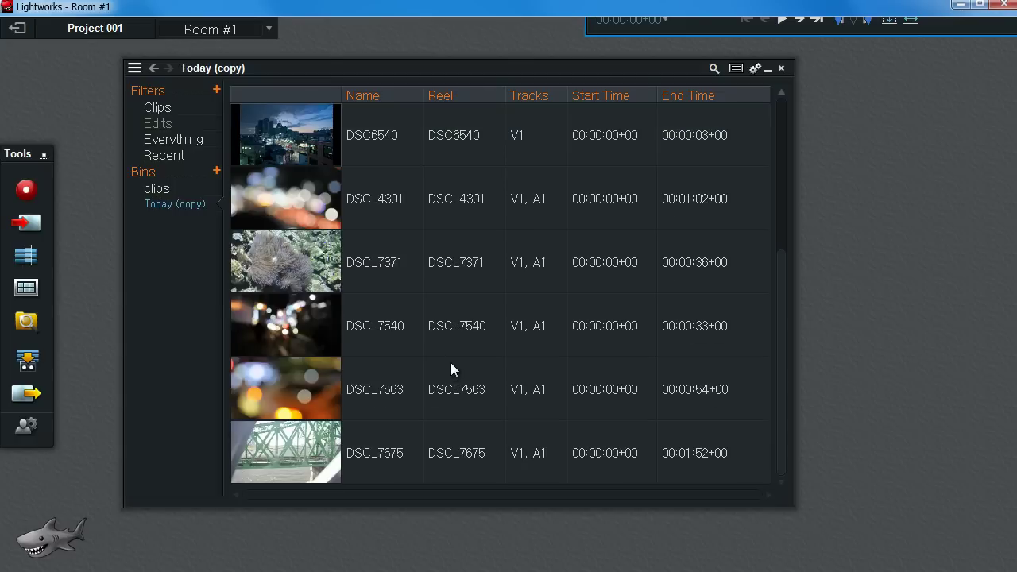
click(157, 188)
click(173, 204)
click(413, 262)
scroll(352, 280, up, 1)
scroll(352, 278, down, 1)
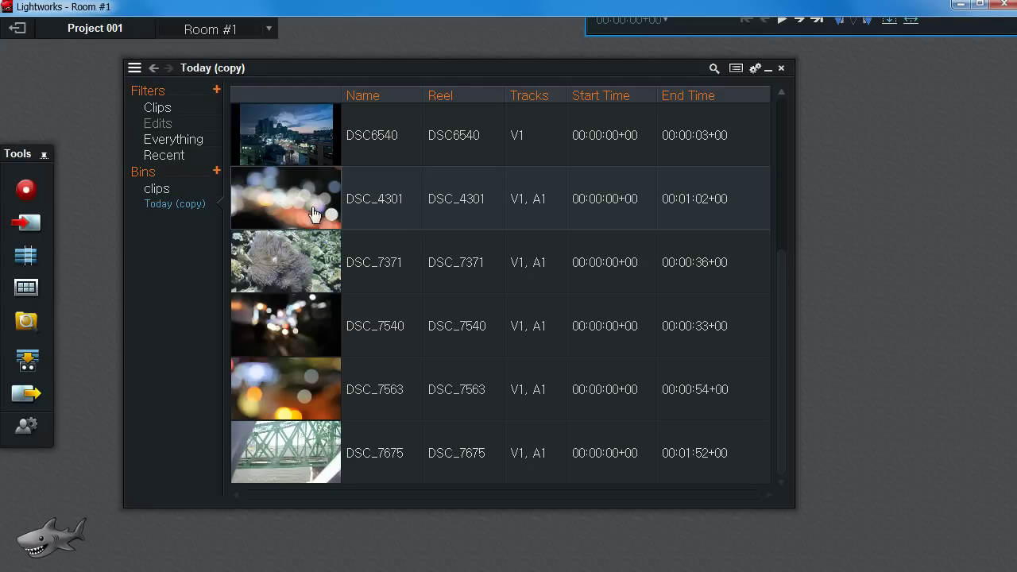
Delete the video clips DSC_4301 through DSC_7675 from the Today (copy) bin, including their logs and media files
shift+click(309, 461)
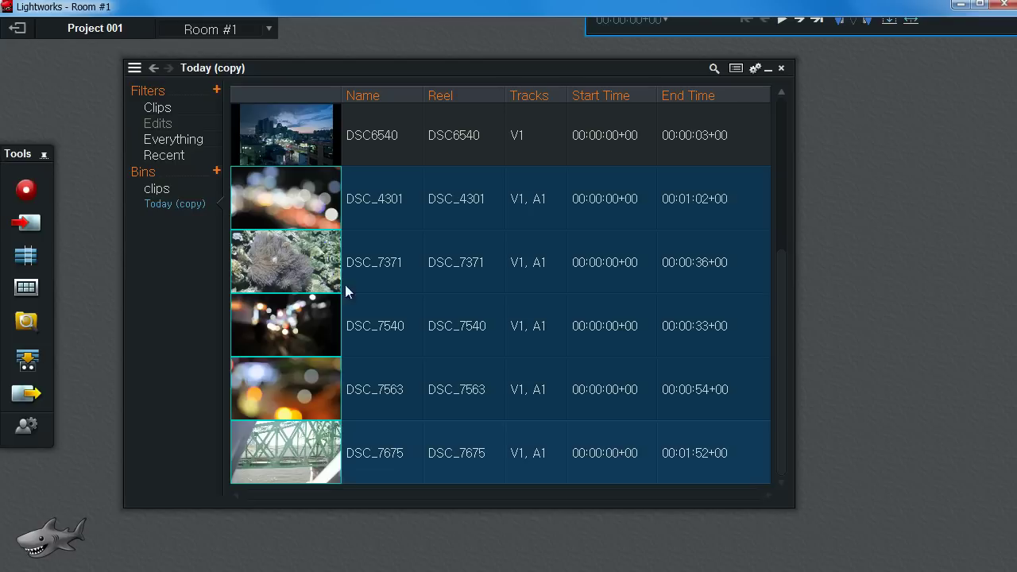
click(306, 205)
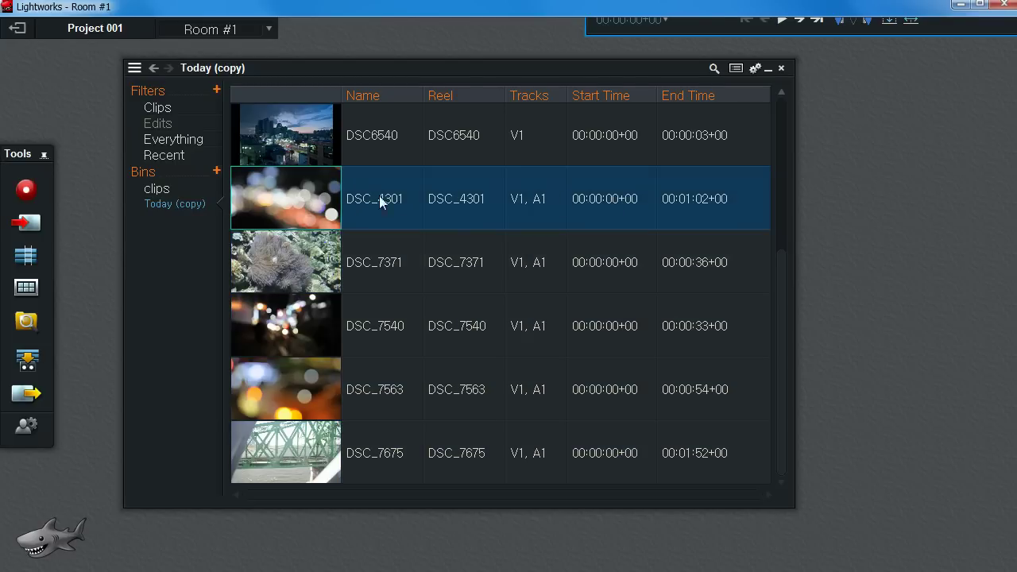
shift+click(309, 450)
right_click(300, 201)
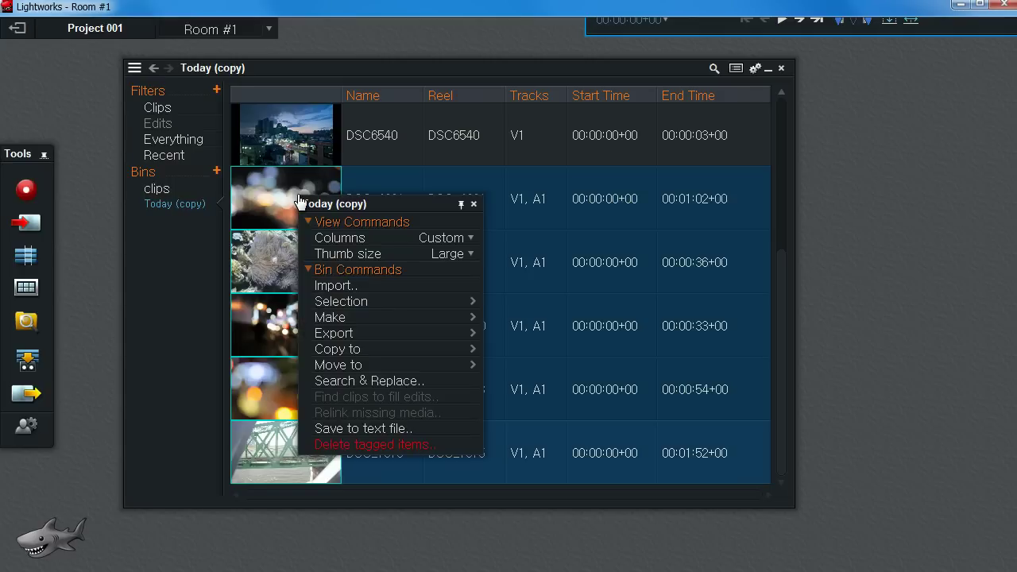
click(335, 450)
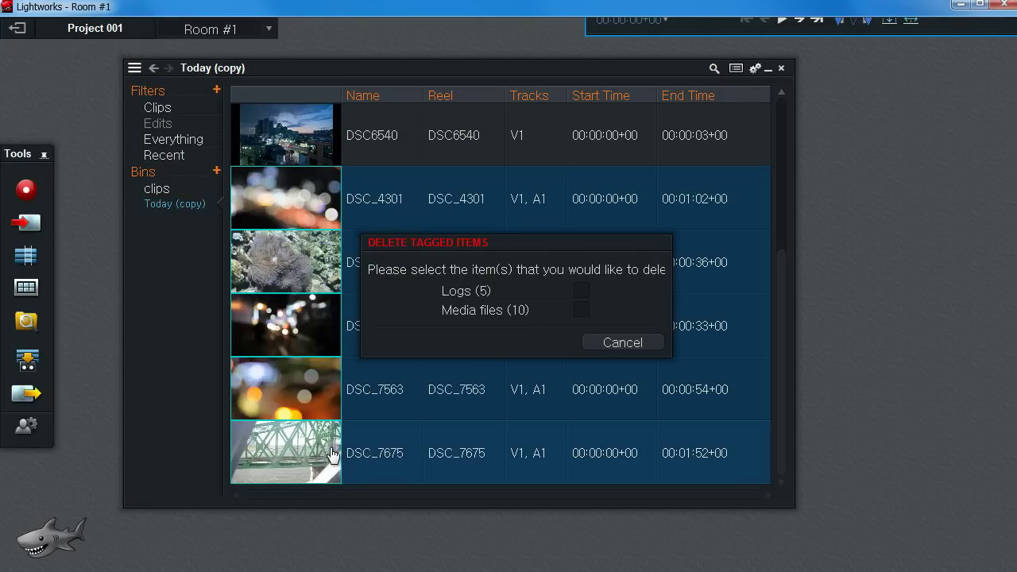
click(581, 292)
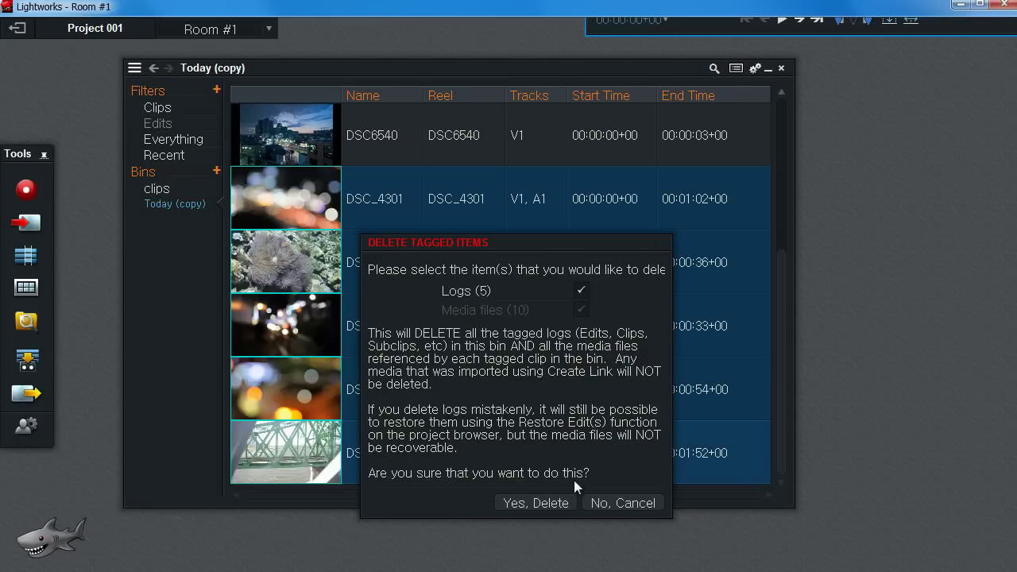
click(536, 502)
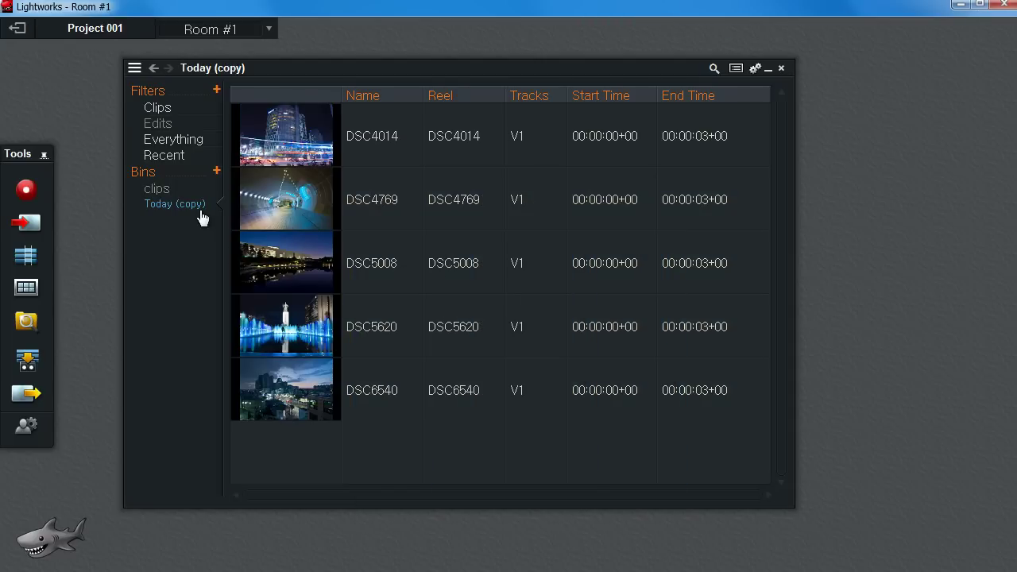
Inspect the clips bin and the Today (copy) bin in turn to see what the deletion removed
click(167, 191)
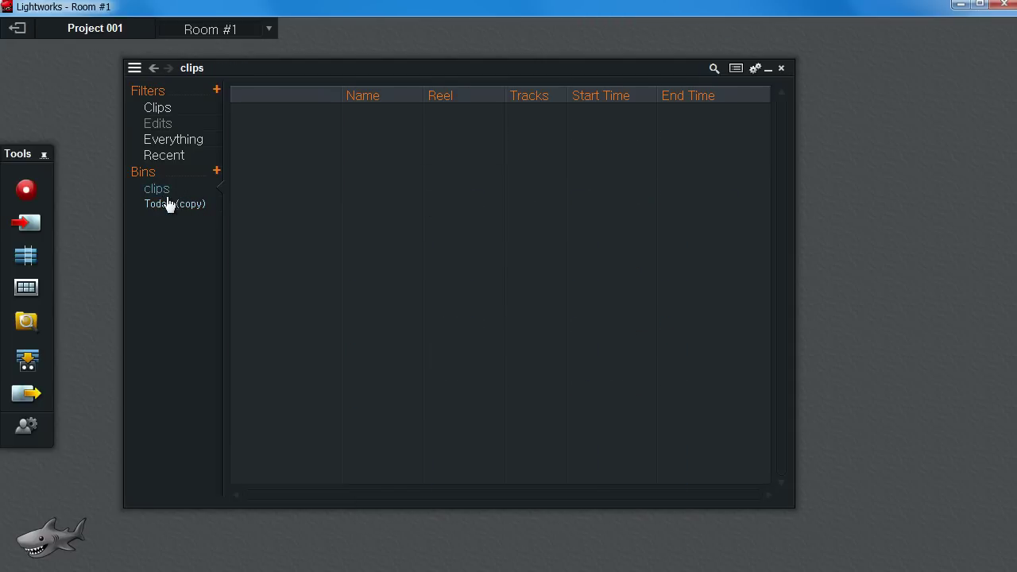
click(167, 204)
click(163, 193)
click(164, 206)
click(163, 192)
click(165, 206)
click(163, 192)
Import the video clips DSC_7371.AVI, DSC_7540.AVI, DSC_7563.AVI and DSC_7675.AVI from the source folder
click(36, 223)
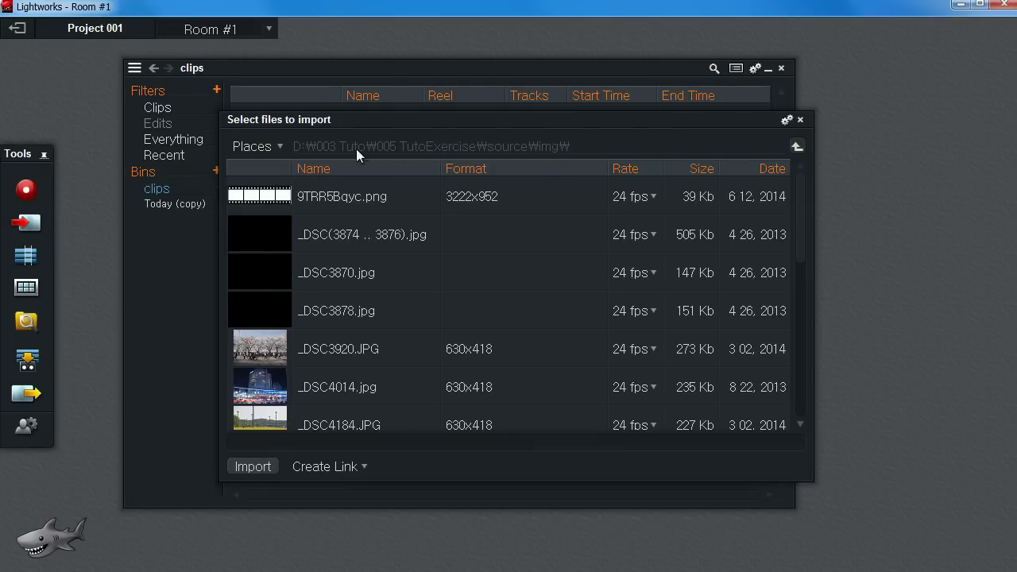
click(795, 149)
scroll(342, 309, down, 5)
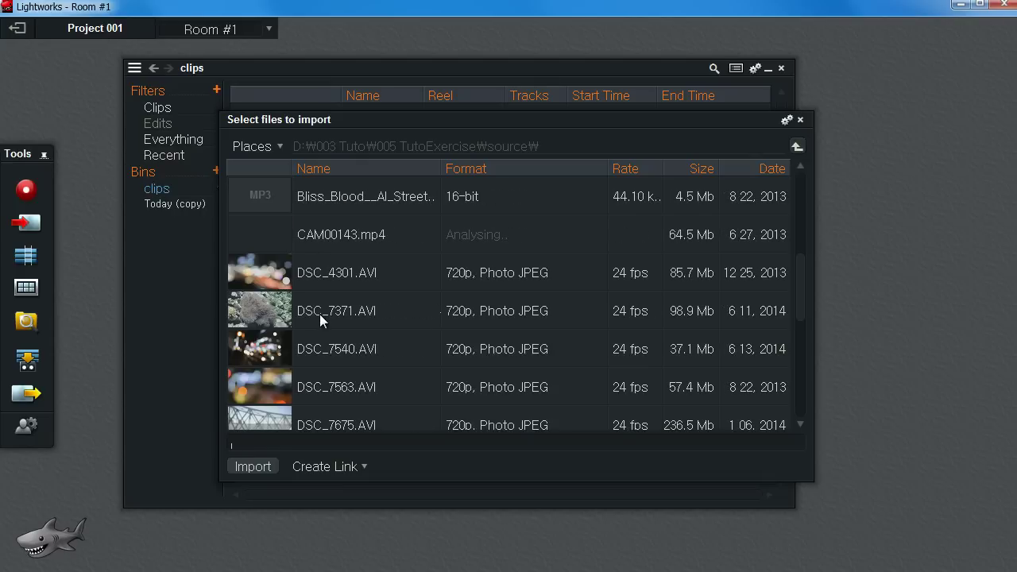
click(336, 272)
scroll(361, 309, down, 3)
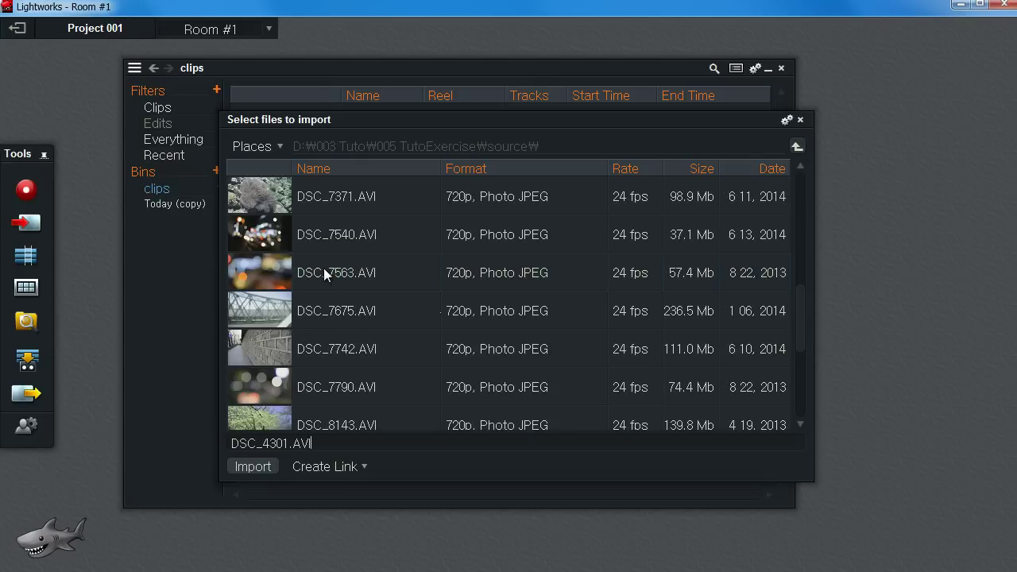
click(326, 271)
click(348, 206)
shift+click(347, 302)
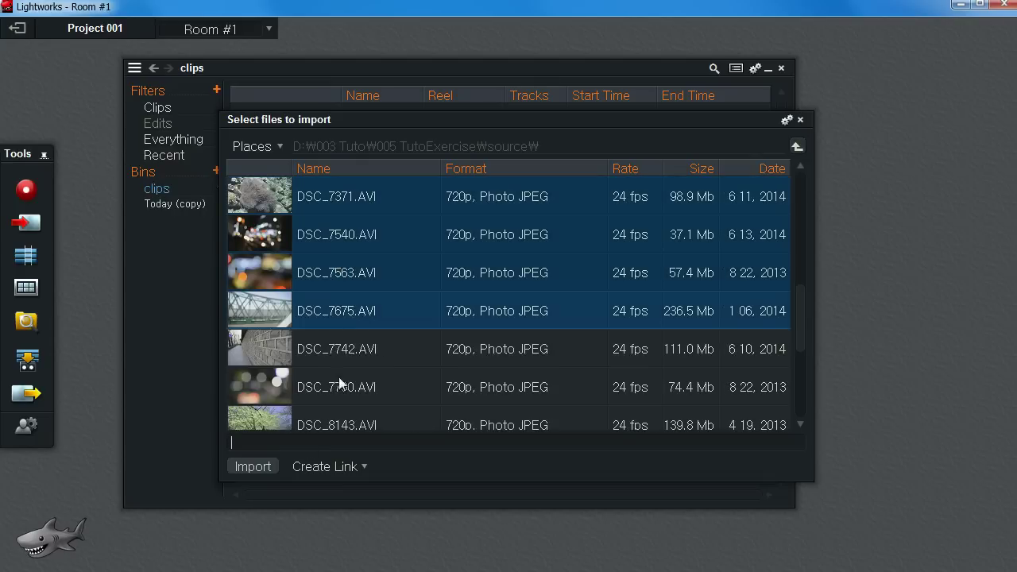
click(253, 466)
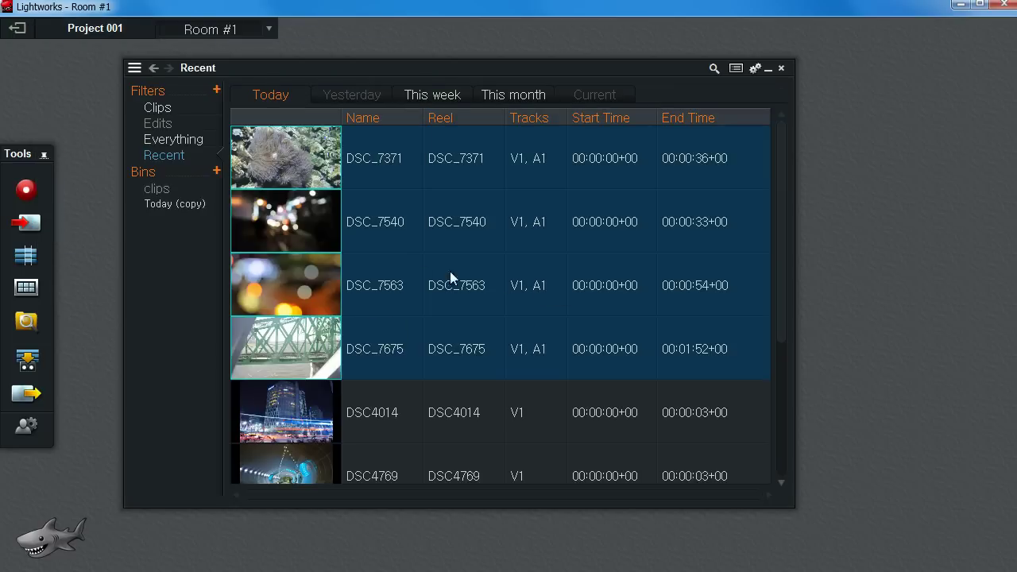
scroll(365, 272, down, 3)
scroll(365, 272, up, 3)
right_click(347, 150)
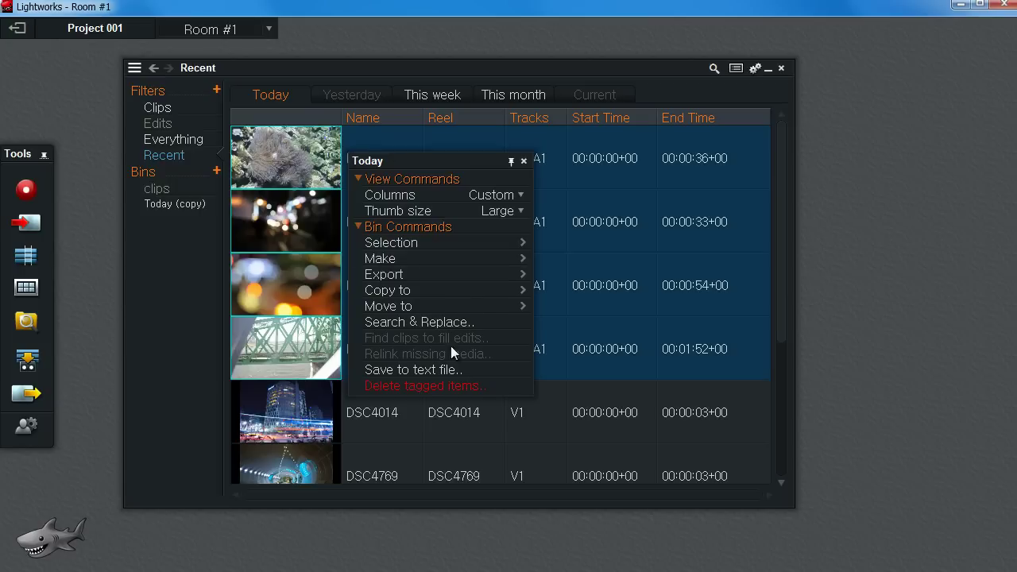
mouse_move(453, 305)
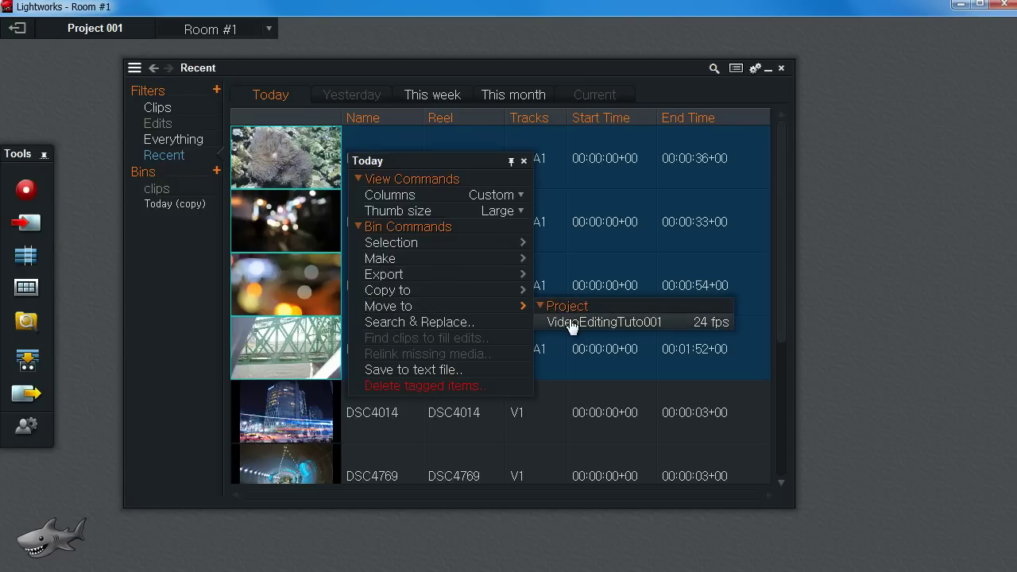
click(294, 266)
Create a bin from the four re-imported clips DSC_7371, DSC_7540, DSC_7563 and DSC_7675
click(301, 158)
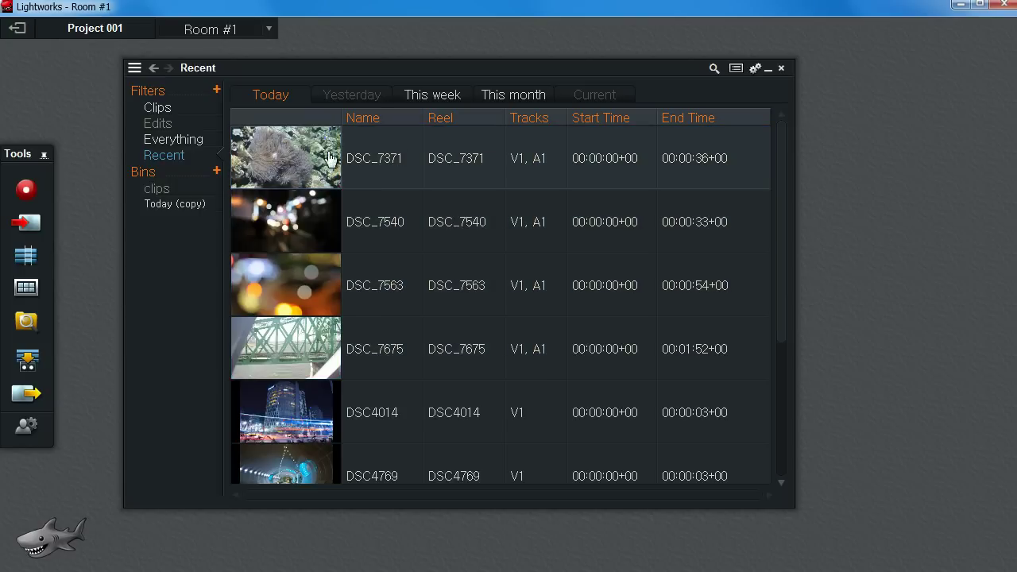
shift+click(383, 349)
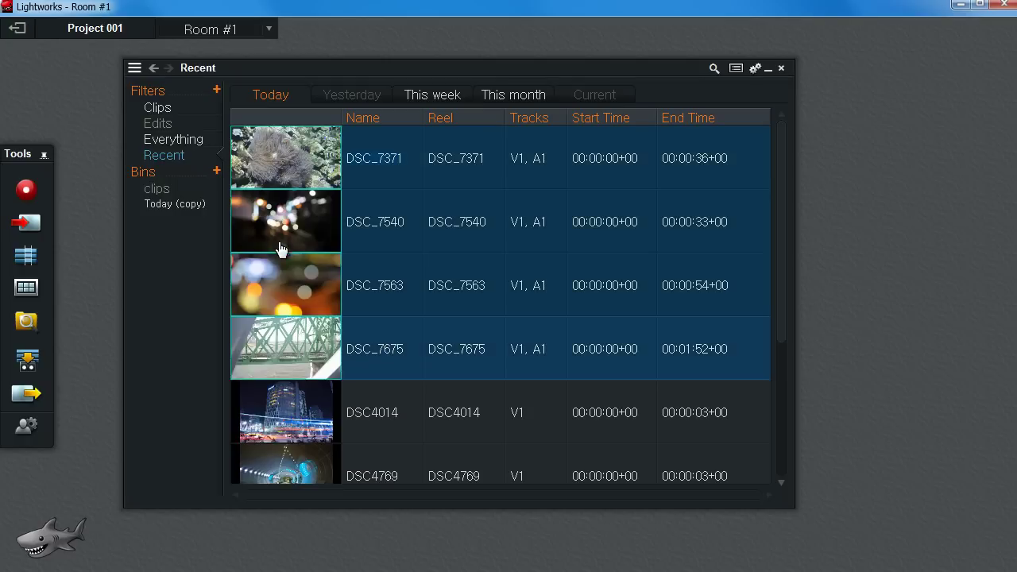
click(217, 171)
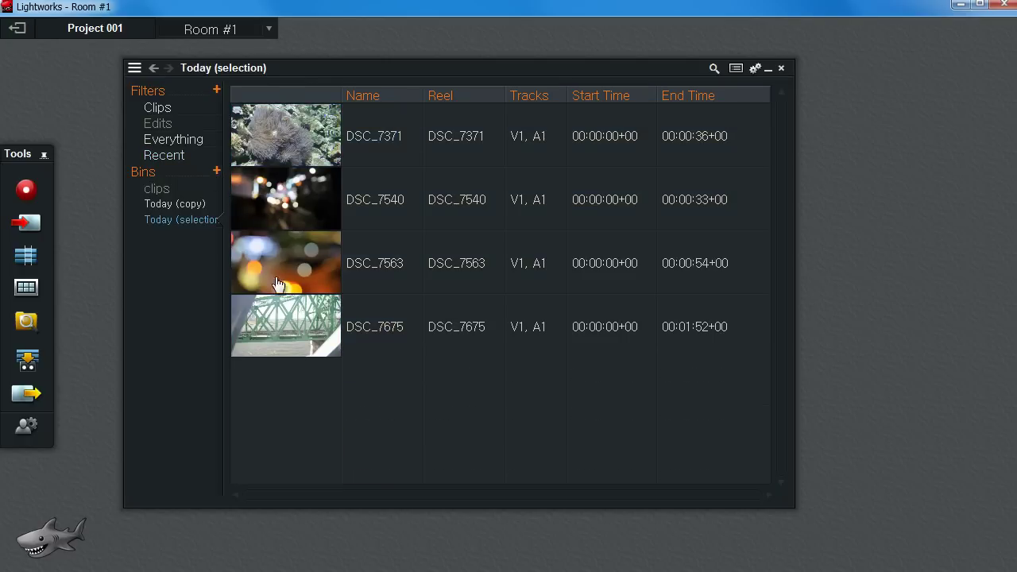
click(400, 325)
shift+click(383, 142)
right_click(388, 152)
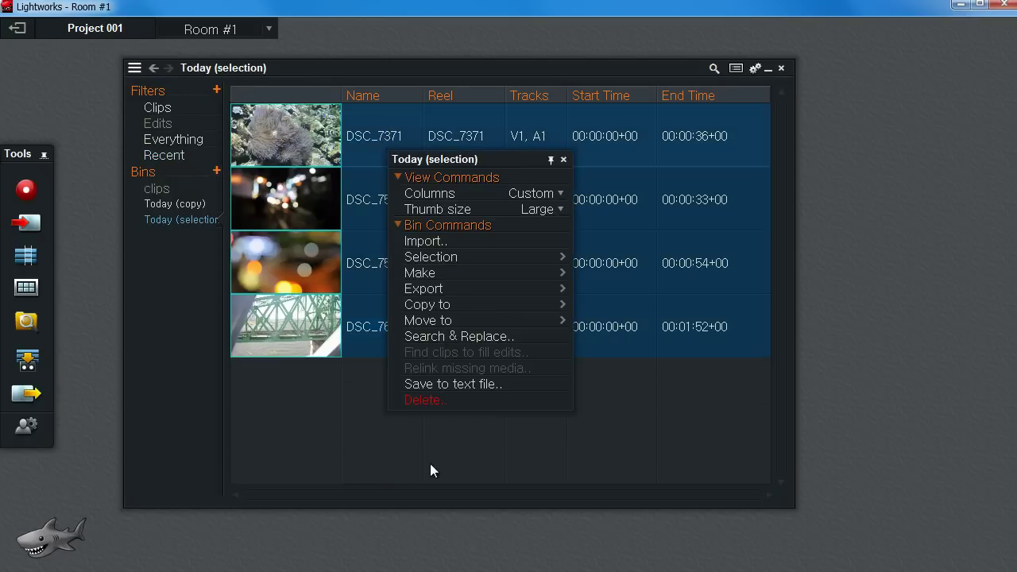
click(450, 322)
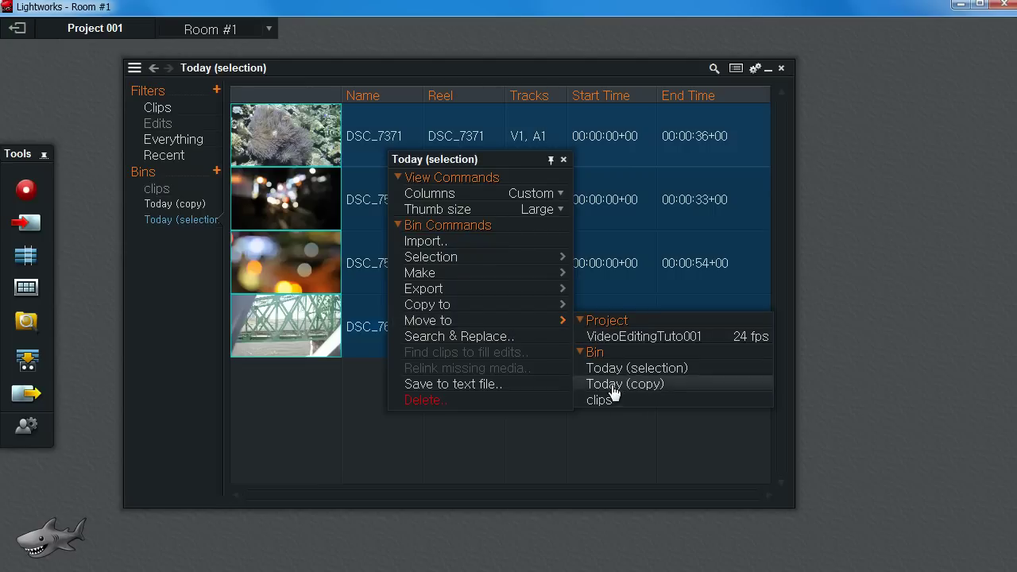
click(164, 192)
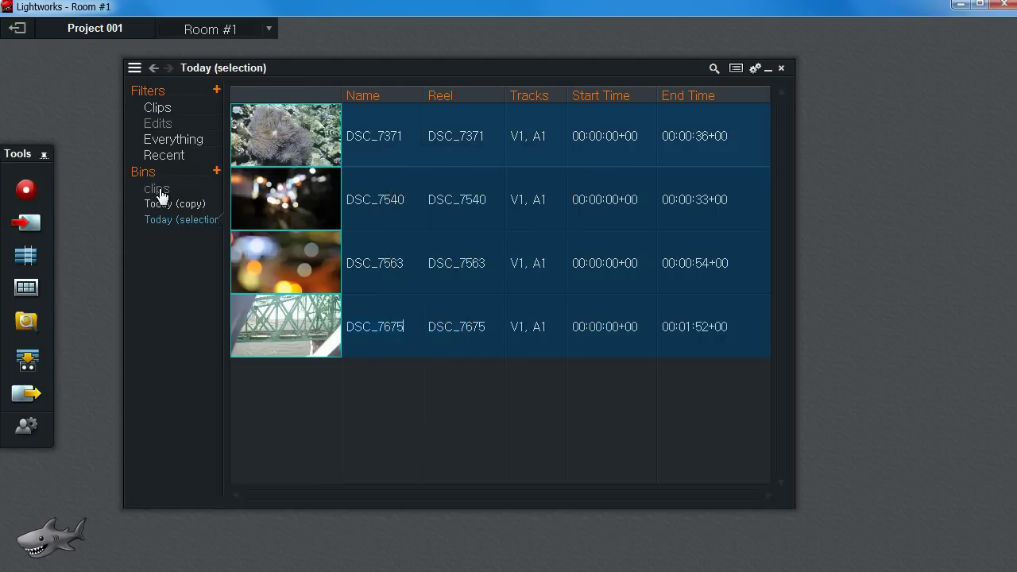
click(158, 188)
click(164, 155)
right_click(325, 150)
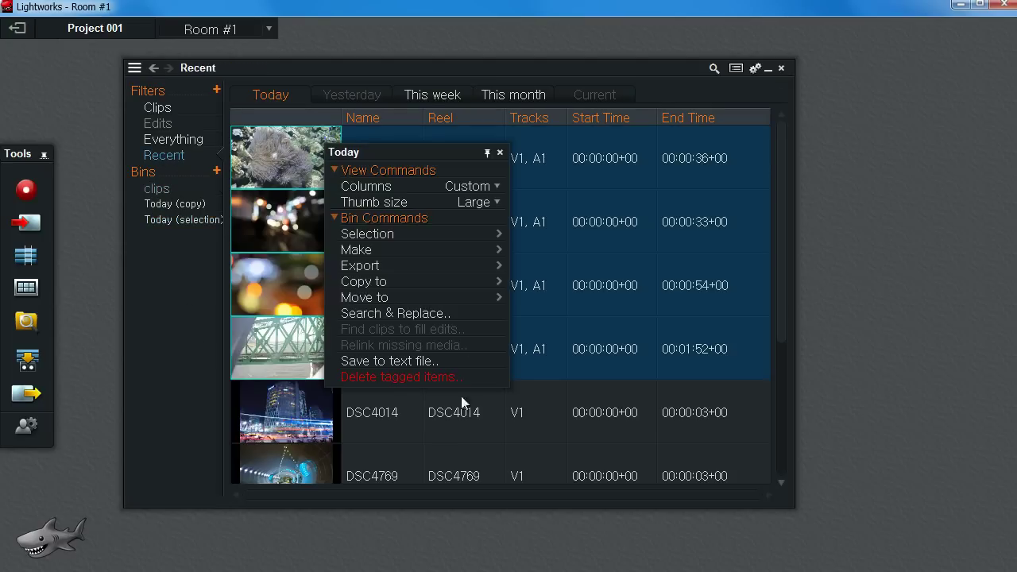
click(406, 298)
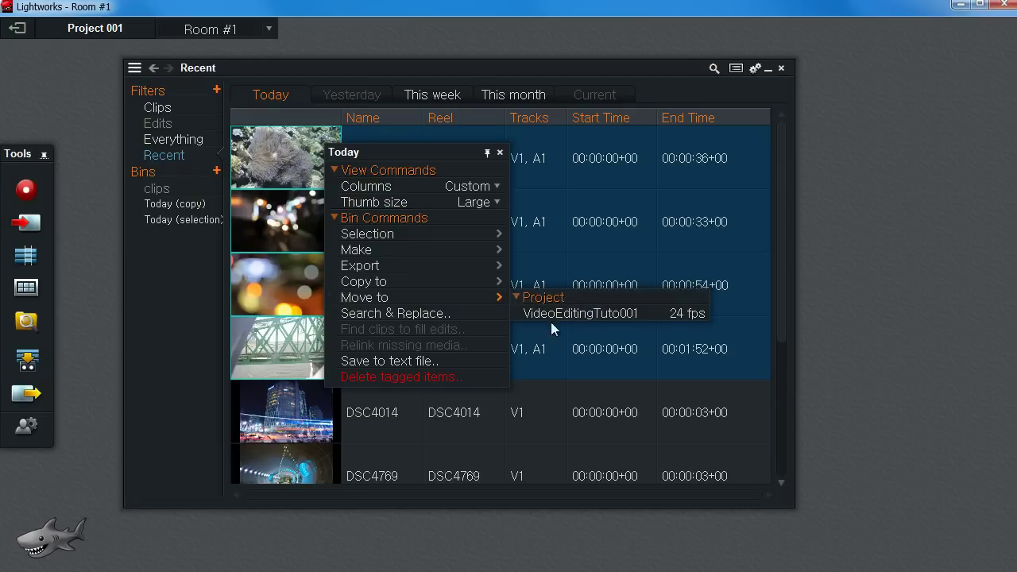
click(155, 111)
right_click(389, 158)
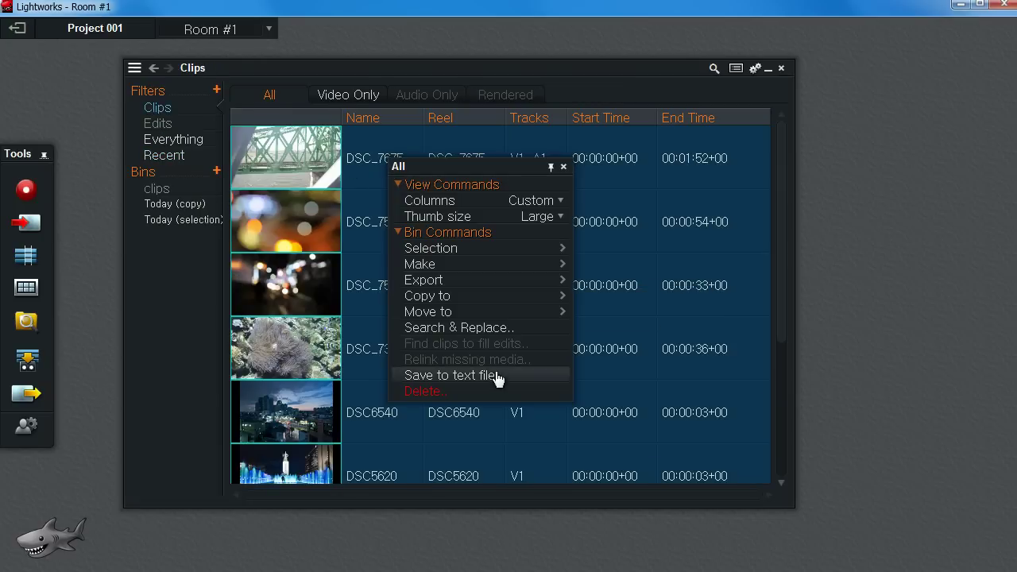
click(484, 313)
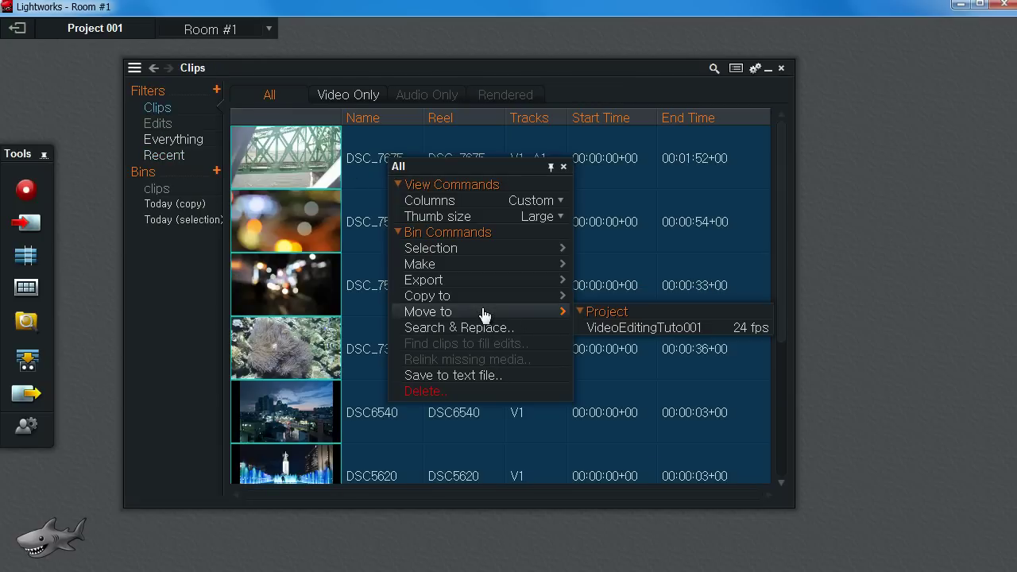
Compare the contents of the Today (copy) and Today (selection) bins
click(170, 204)
click(168, 222)
click(169, 205)
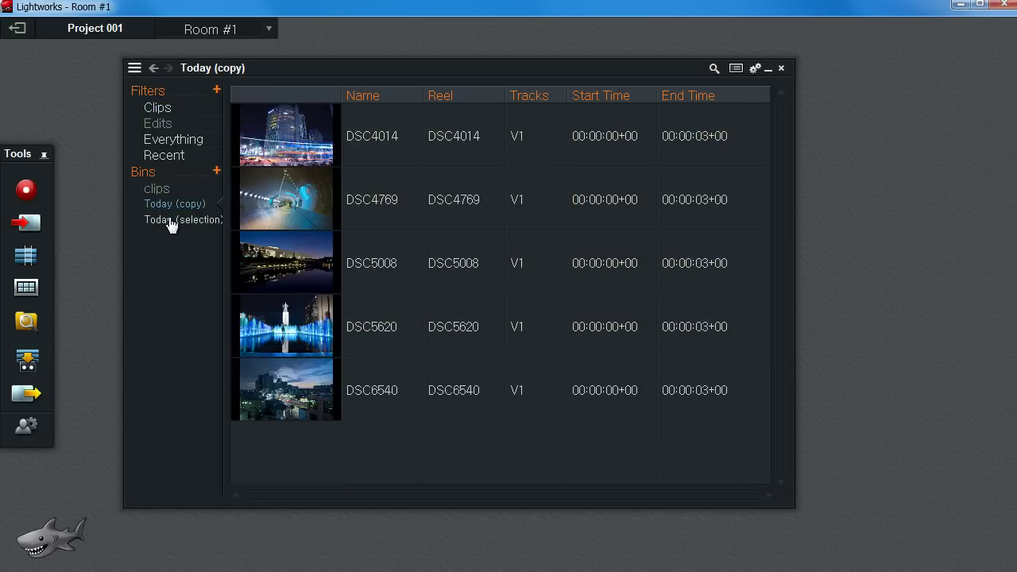
click(168, 222)
Delete the empty clips bin and check the two remaining bins
click(159, 189)
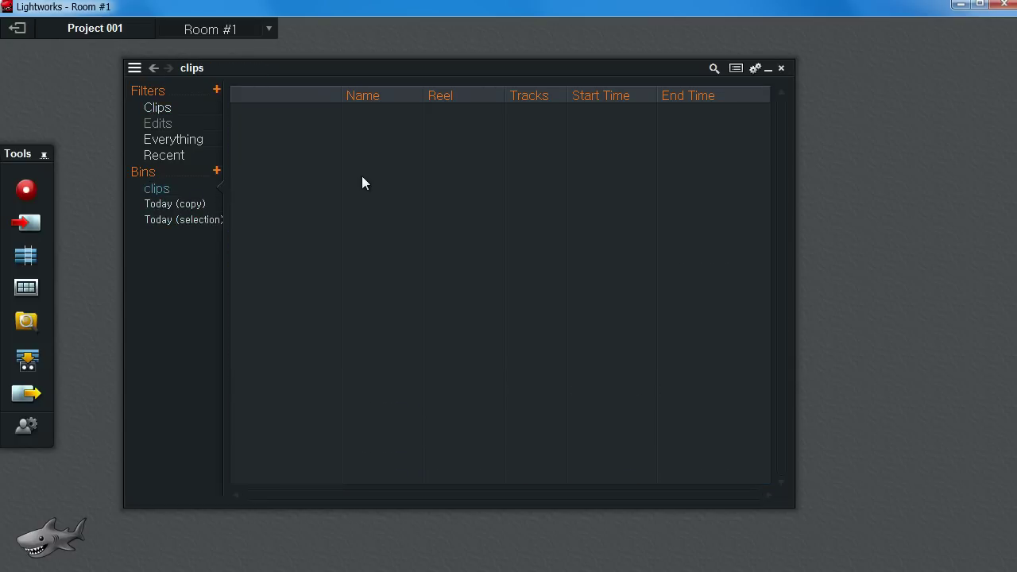
right_click(361, 176)
click(182, 205)
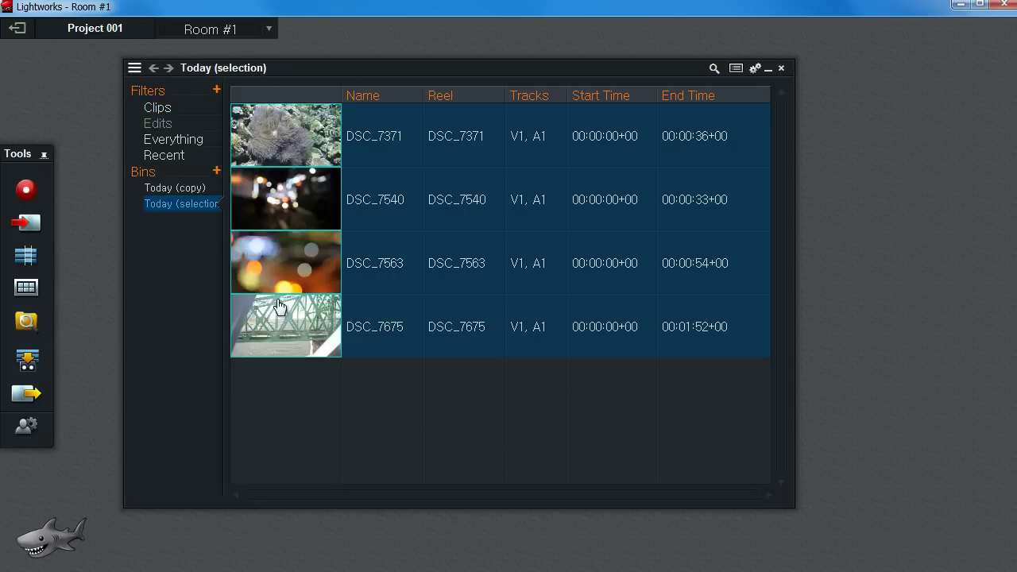
click(184, 191)
click(184, 208)
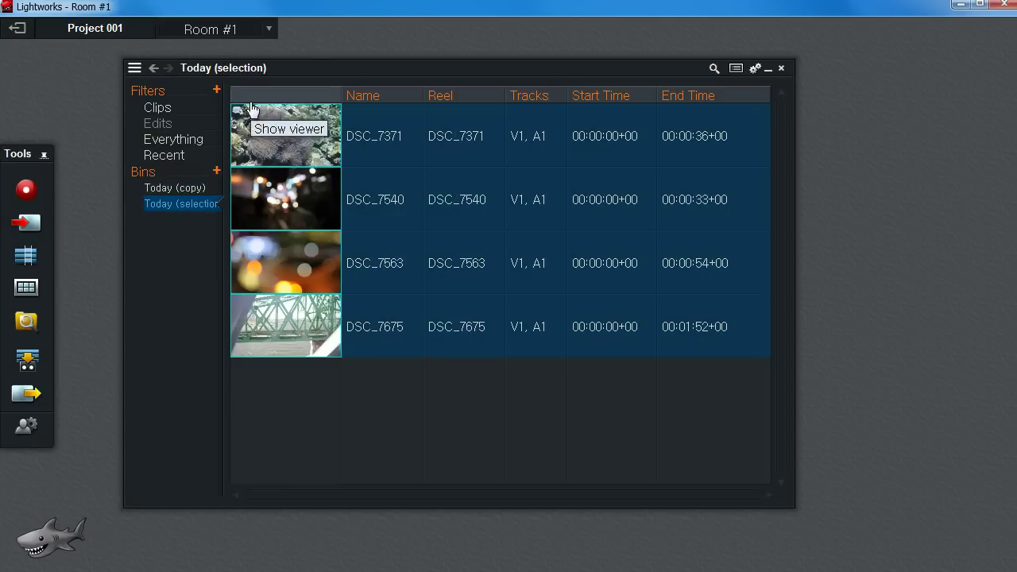
Rename the Today (selection) bin as clips
click(248, 68)
text(cl)
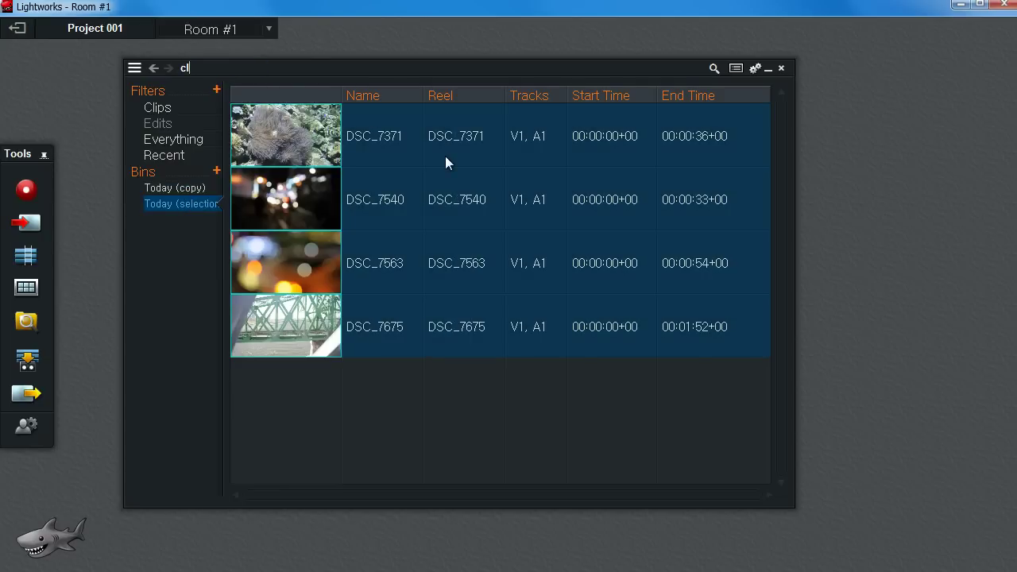
text(ips)
key(Return)
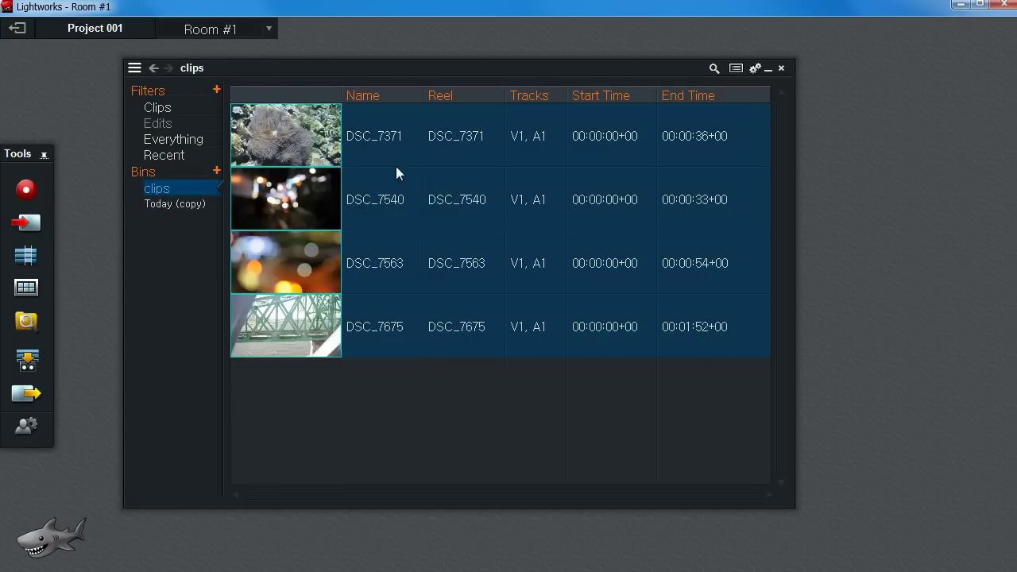
Rename the Today (copy) bin as img
click(195, 205)
click(245, 68)
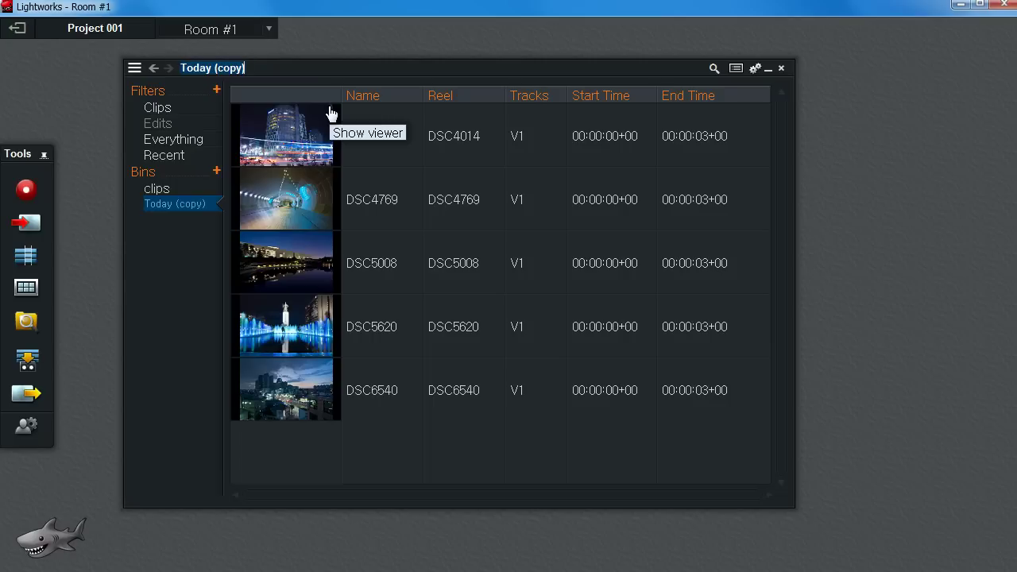
text(img)
key(Return)
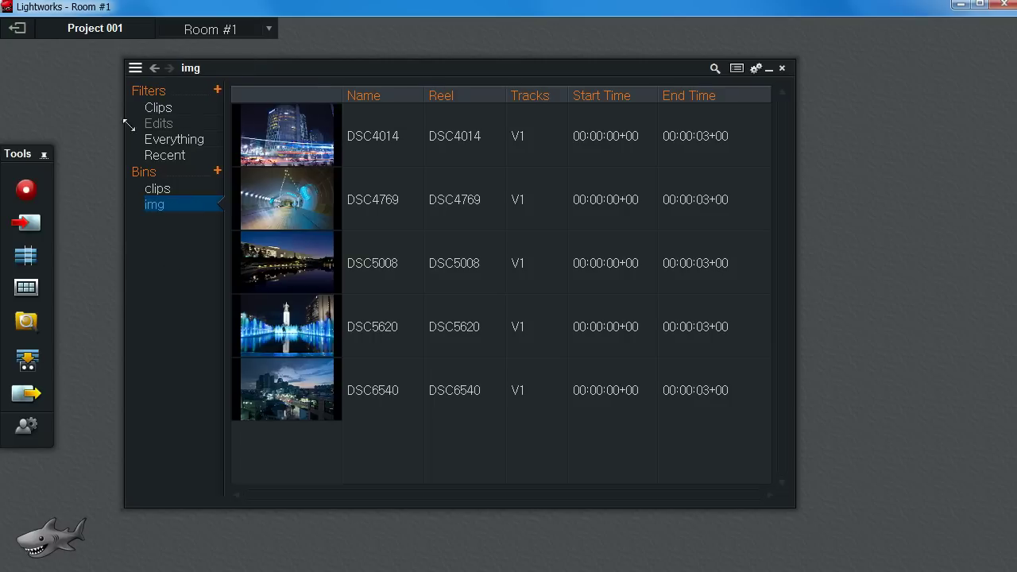
Import the audio file Bliss_Blood__Al_Street_-_13_-_Night_People.mp3 from the source folder
click(26, 224)
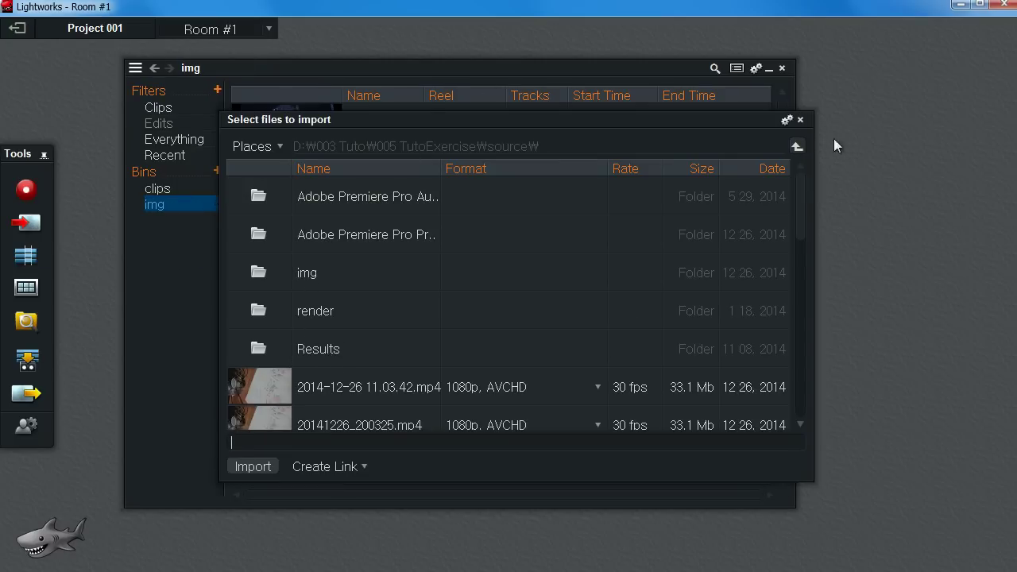
click(798, 147)
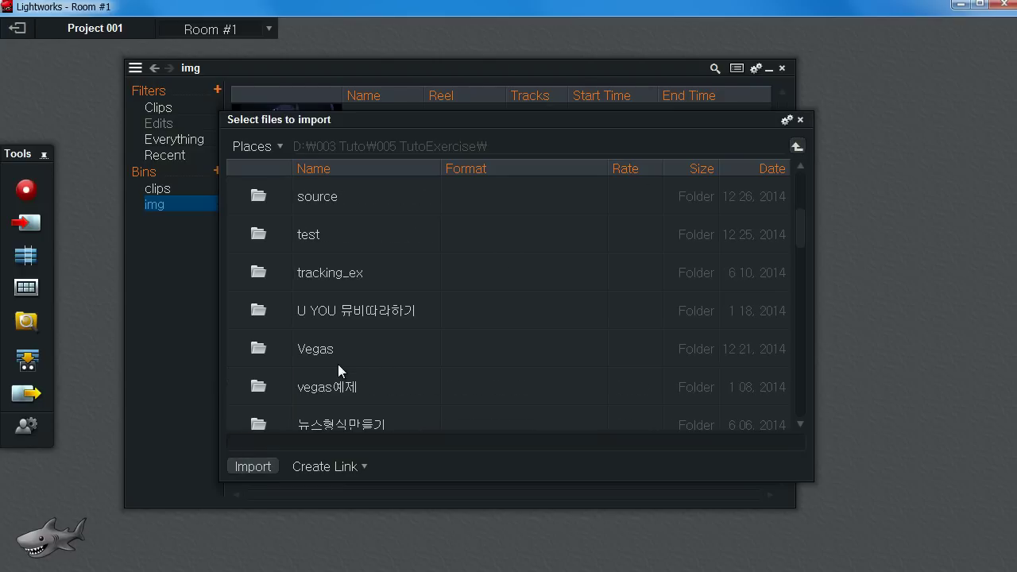
scroll(339, 359, down, 1)
scroll(336, 356, down, 1)
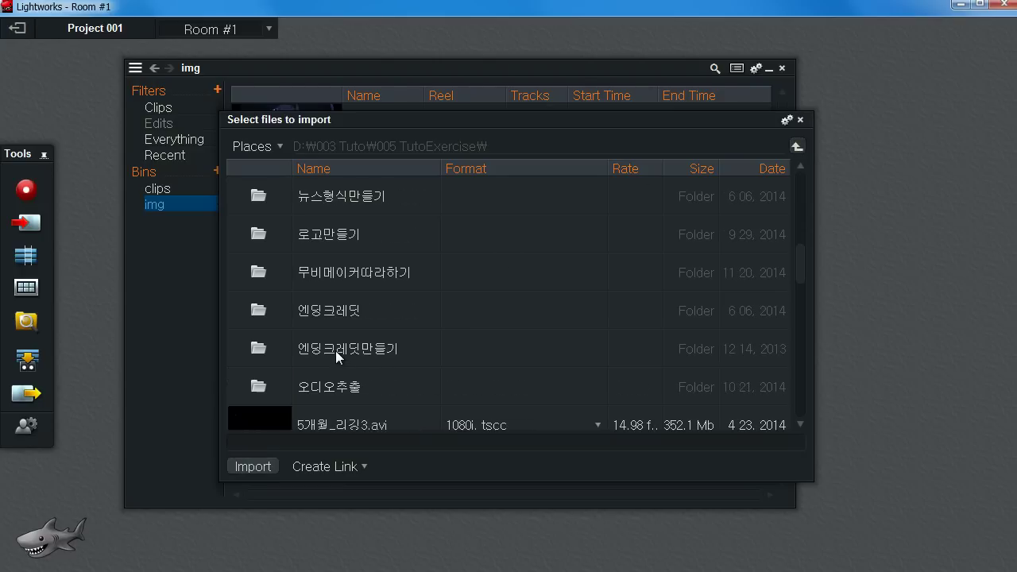
scroll(336, 350, up, 2)
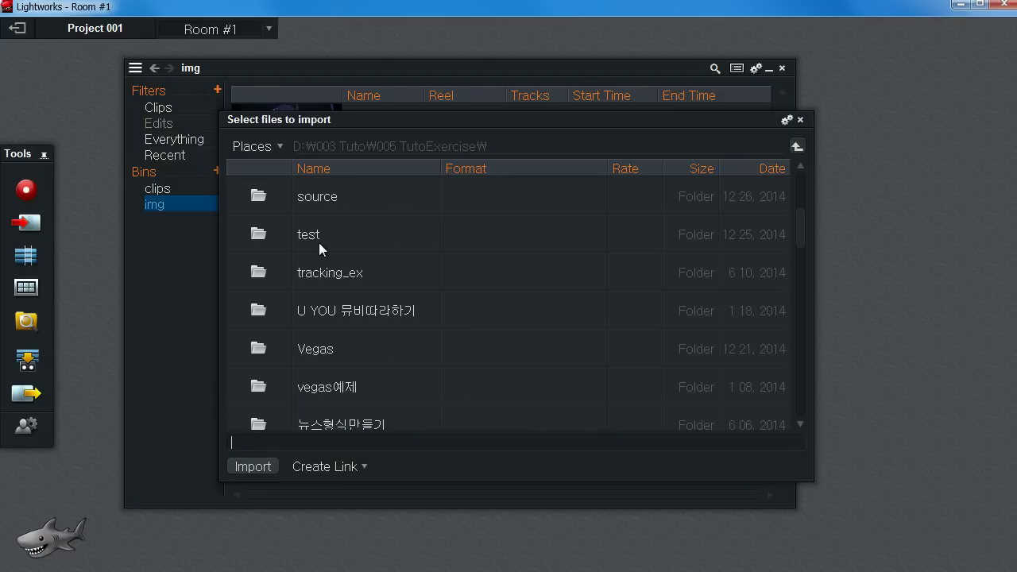
double_click(317, 196)
scroll(396, 325, down, 2)
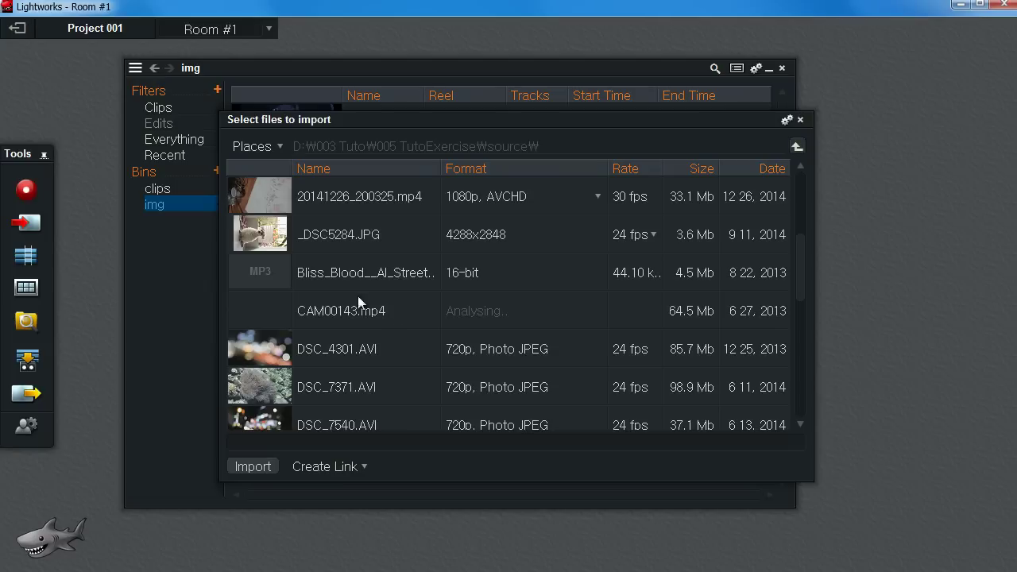
click(341, 273)
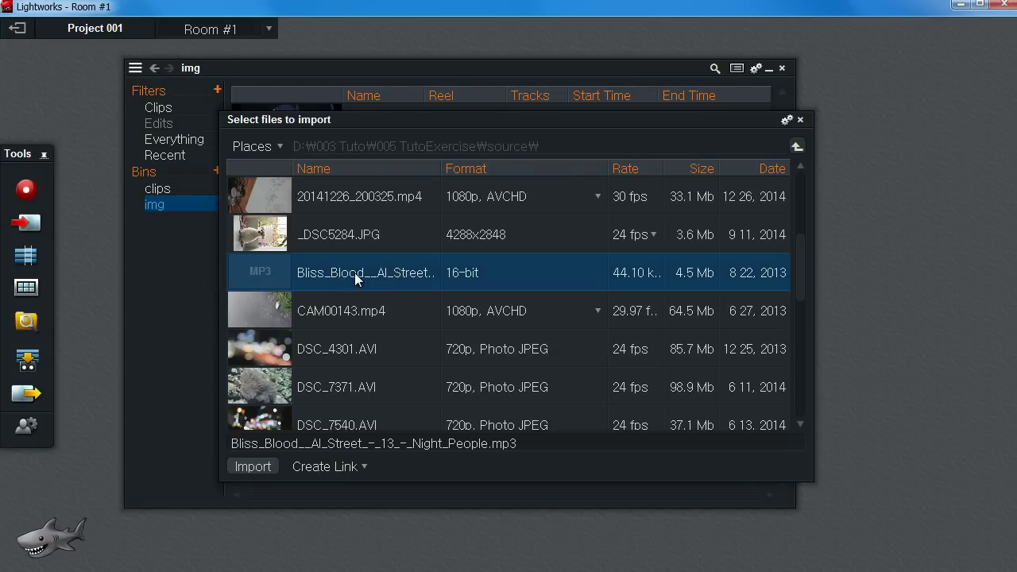
double_click(356, 274)
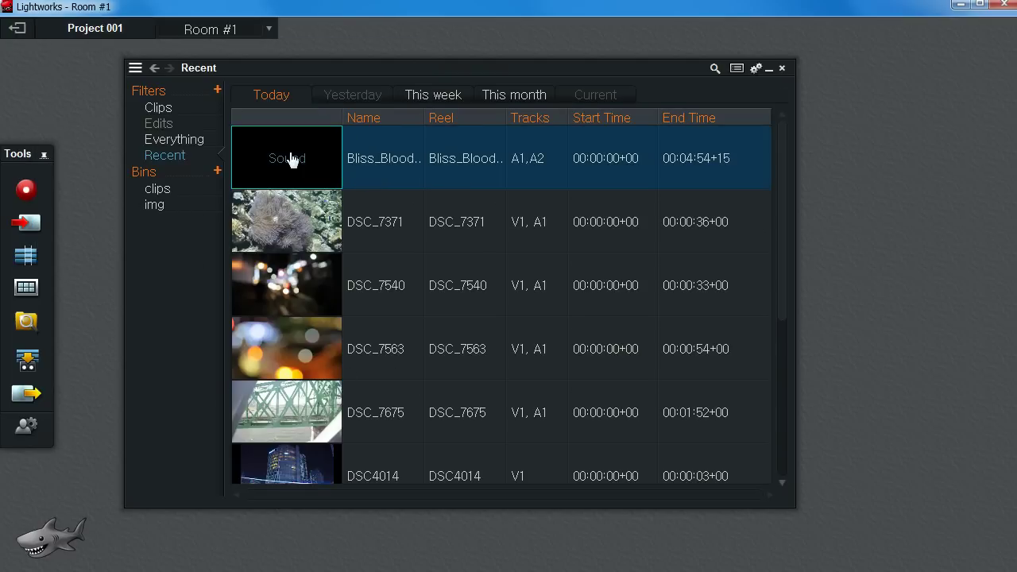
Create a bin from the imported sound clip and name it audio
click(218, 171)
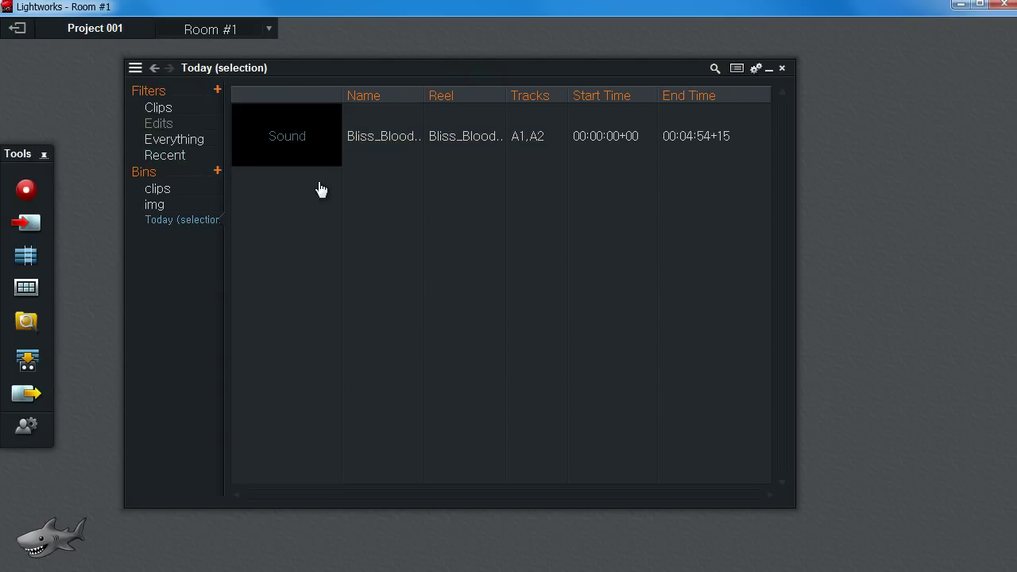
click(183, 221)
double_click(253, 72)
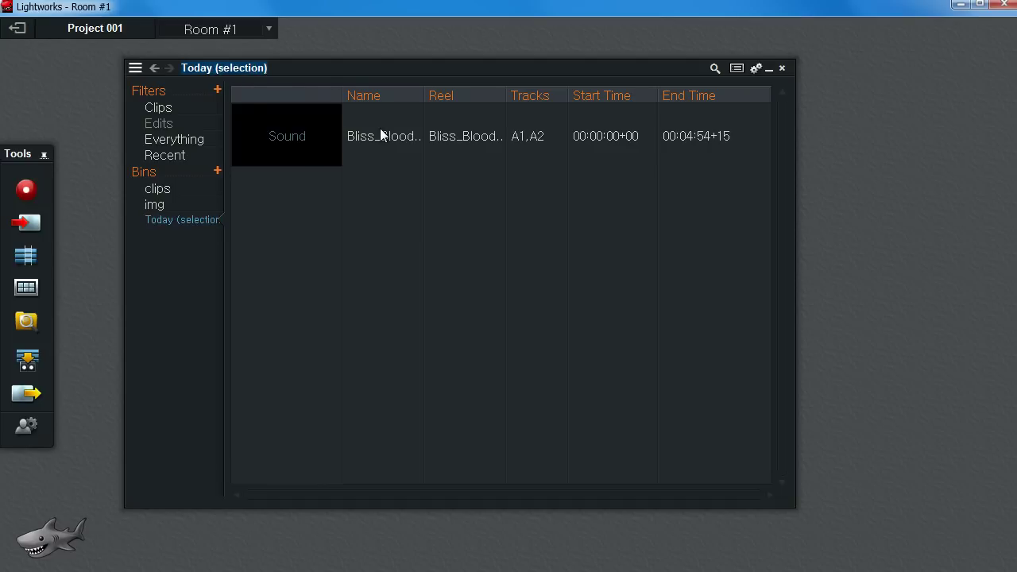
text(audio)
key(Return)
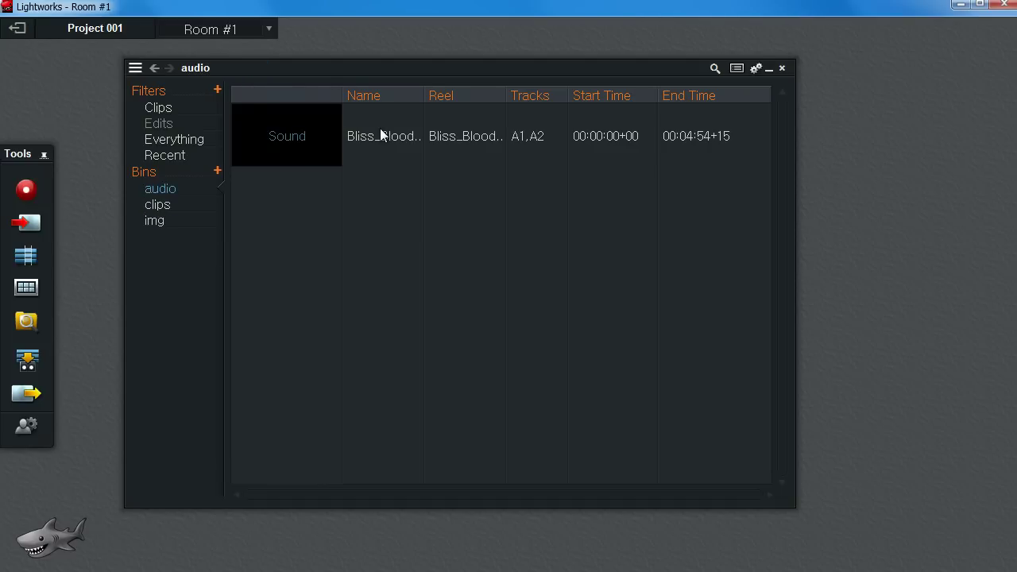
Compare the contents of the audio, clips and img bins, and check the durations of the still images
click(155, 220)
click(157, 205)
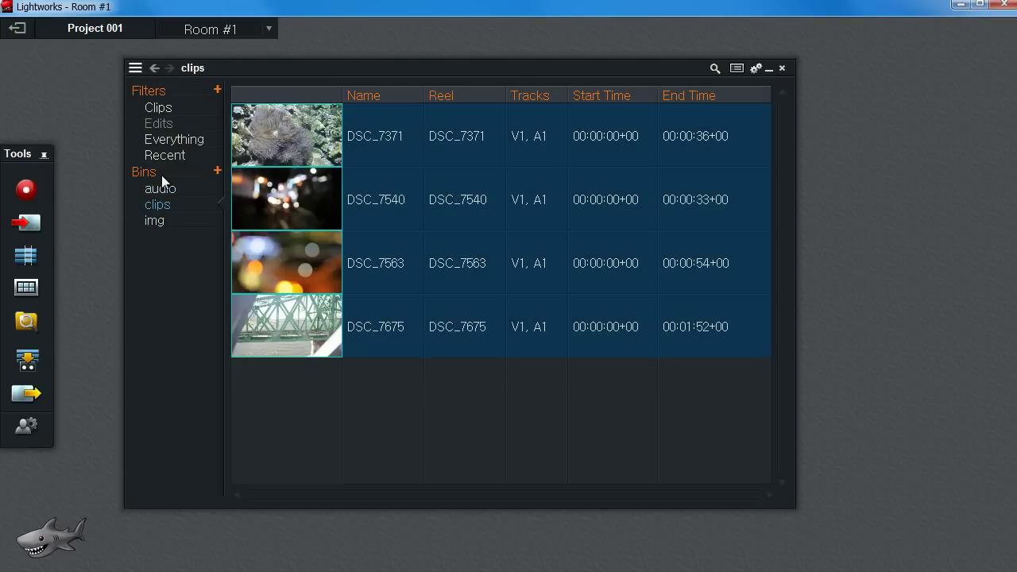
click(162, 189)
click(162, 206)
click(164, 222)
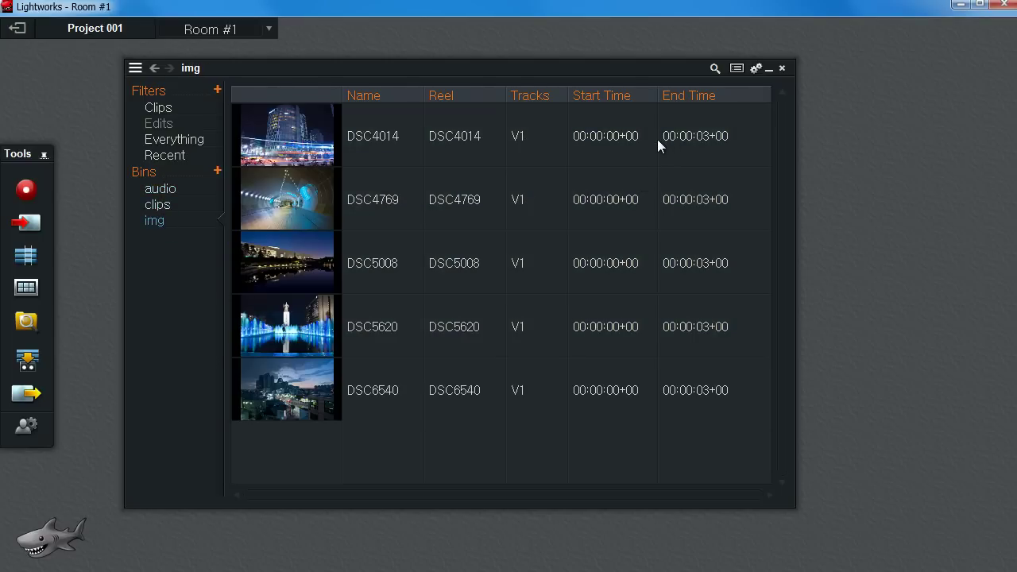
click(320, 143)
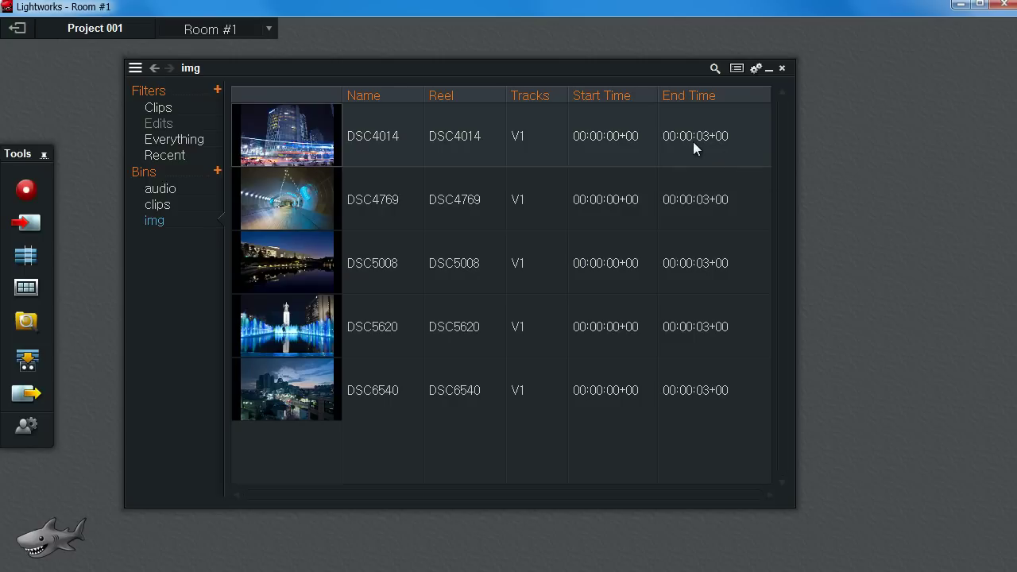
Select the images from _DSC3920.JPG through _DSC5620.JPG in the source\img folder for import
click(26, 223)
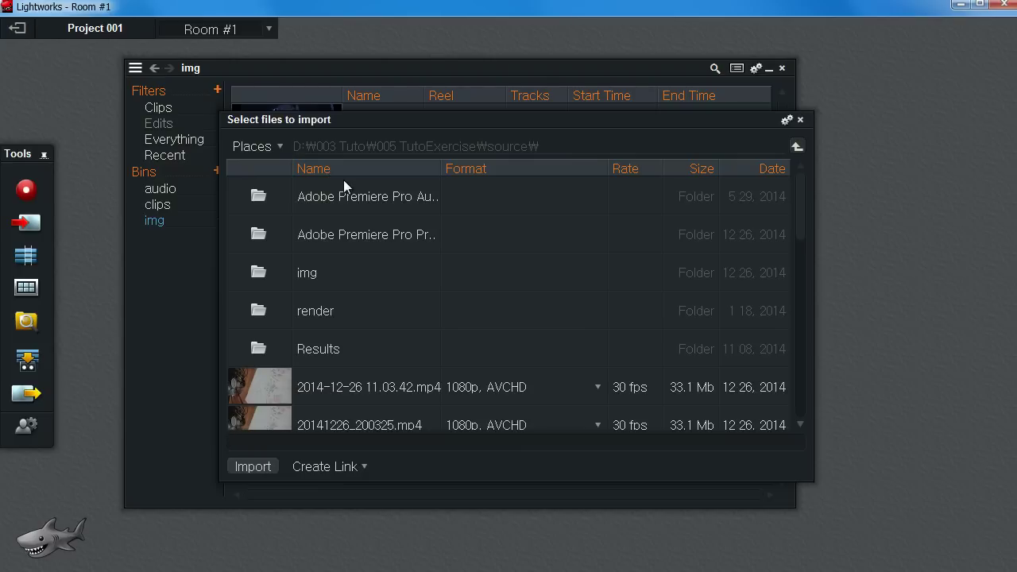
double_click(303, 278)
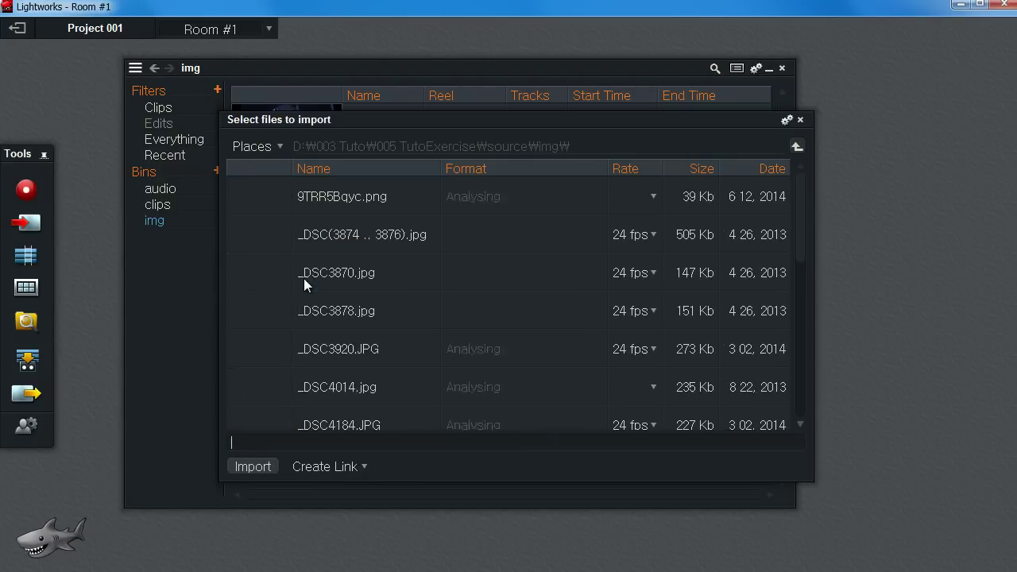
click(327, 317)
click(343, 342)
scroll(343, 342, down, 3)
scroll(343, 341, down, 2)
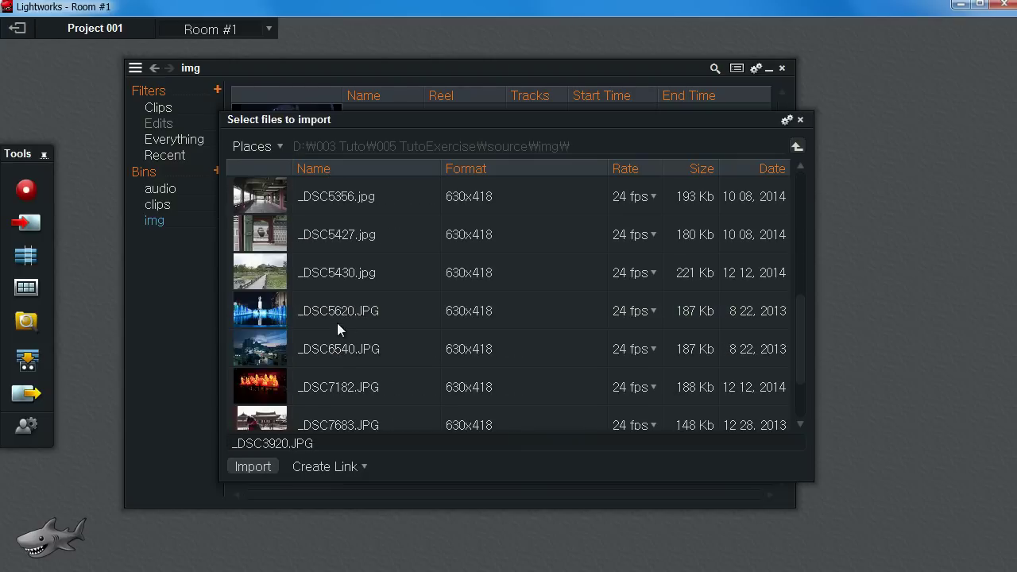
shift+click(345, 308)
Examine the stills duration choices in the import options, choose 3 seconds, and close the file import window
right_click(342, 262)
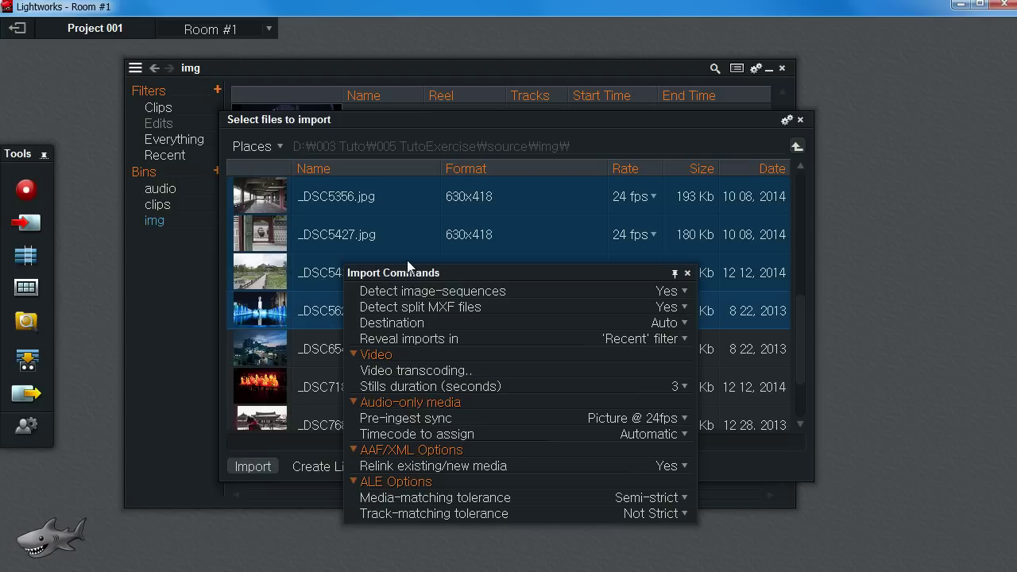
right_click(327, 213)
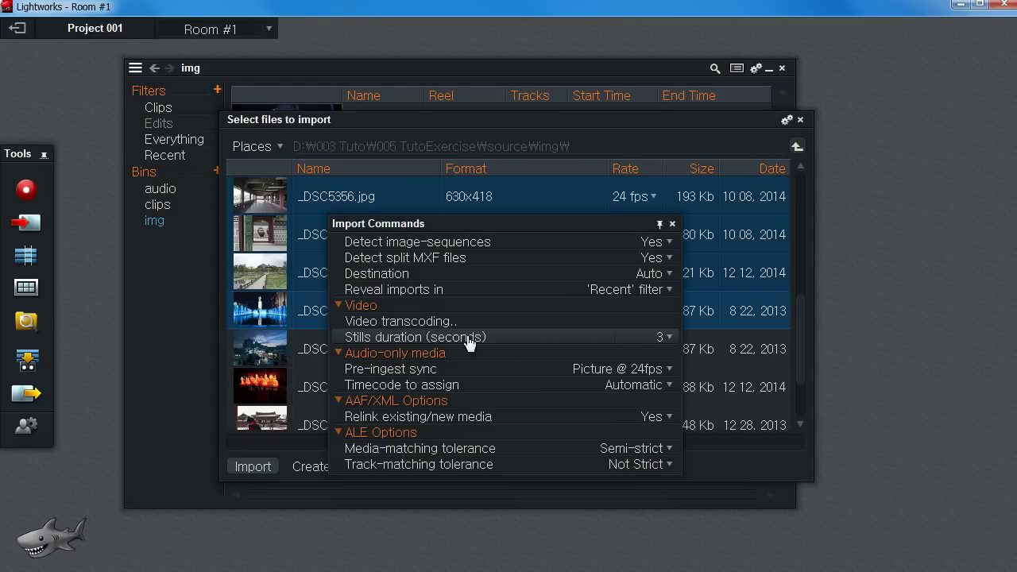
click(672, 341)
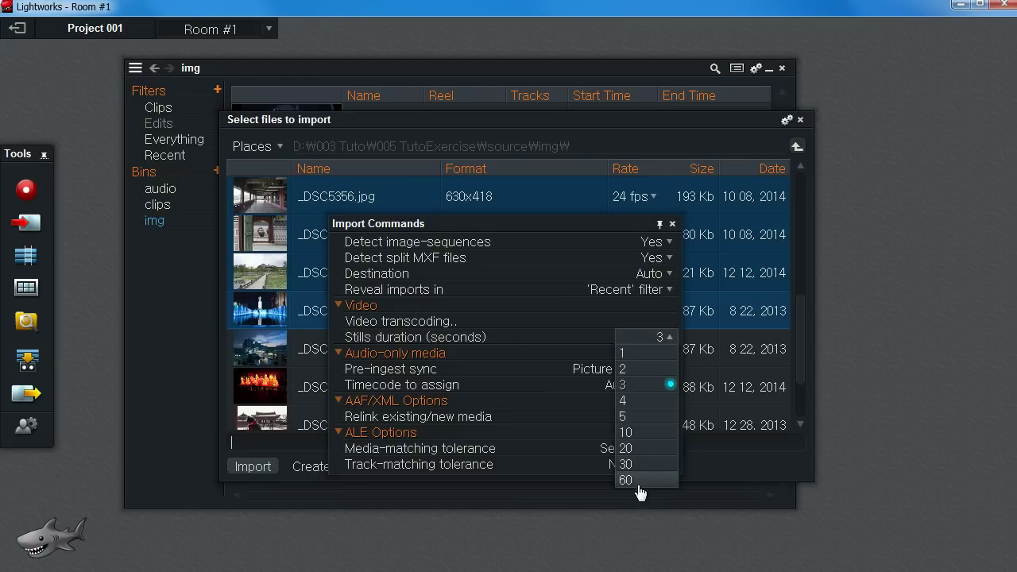
click(656, 390)
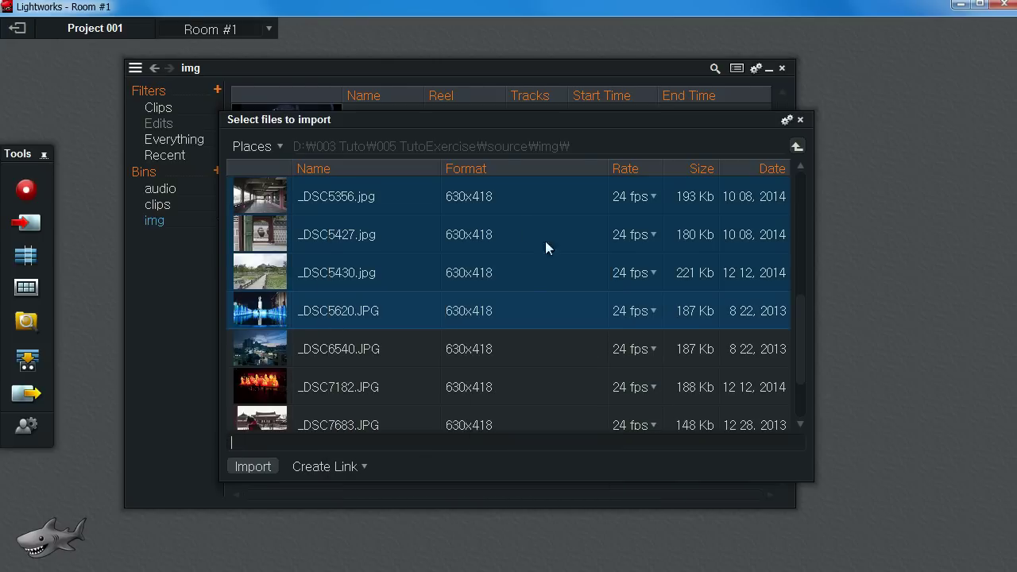
click(253, 467)
click(239, 468)
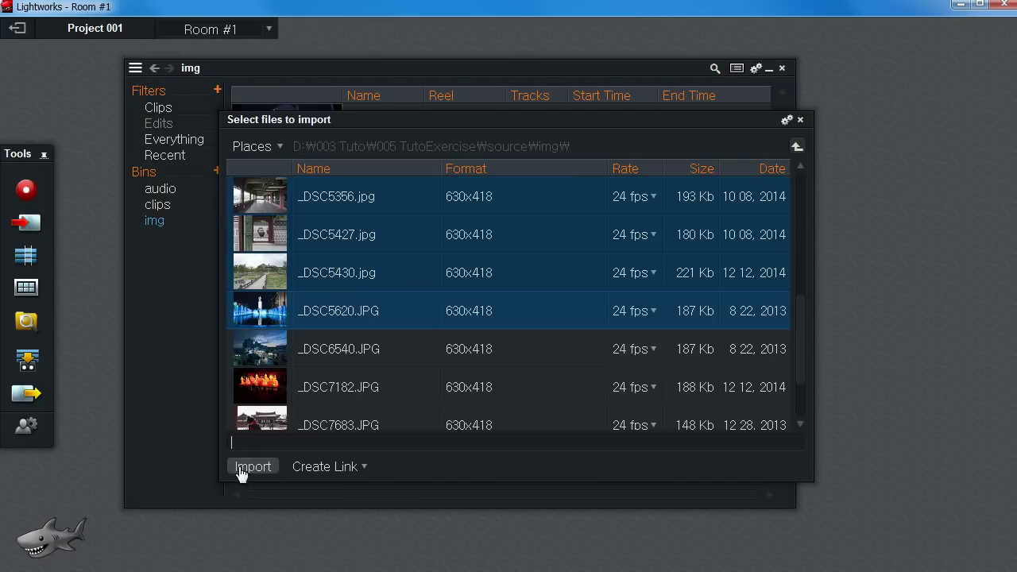
click(800, 120)
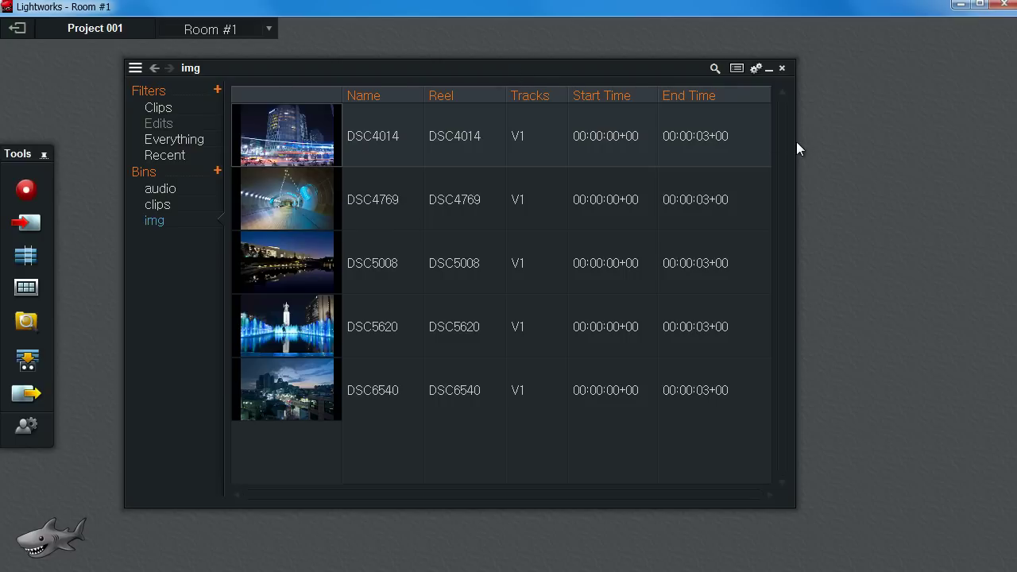
Narrow the img bin window, move it closer to the Tools palette, and create a new edit
drag(792, 146, 730, 150)
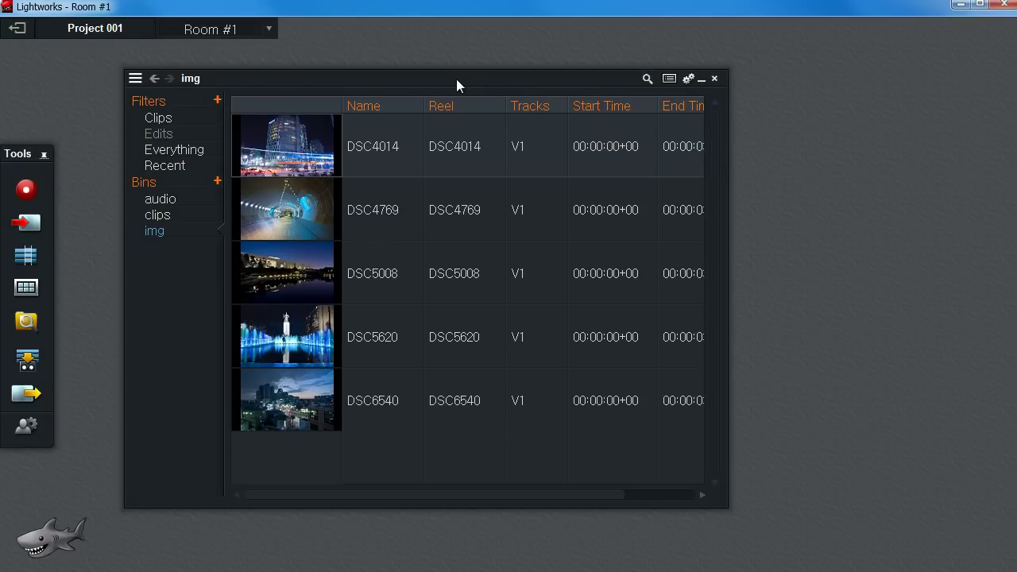
drag(457, 79, 393, 59)
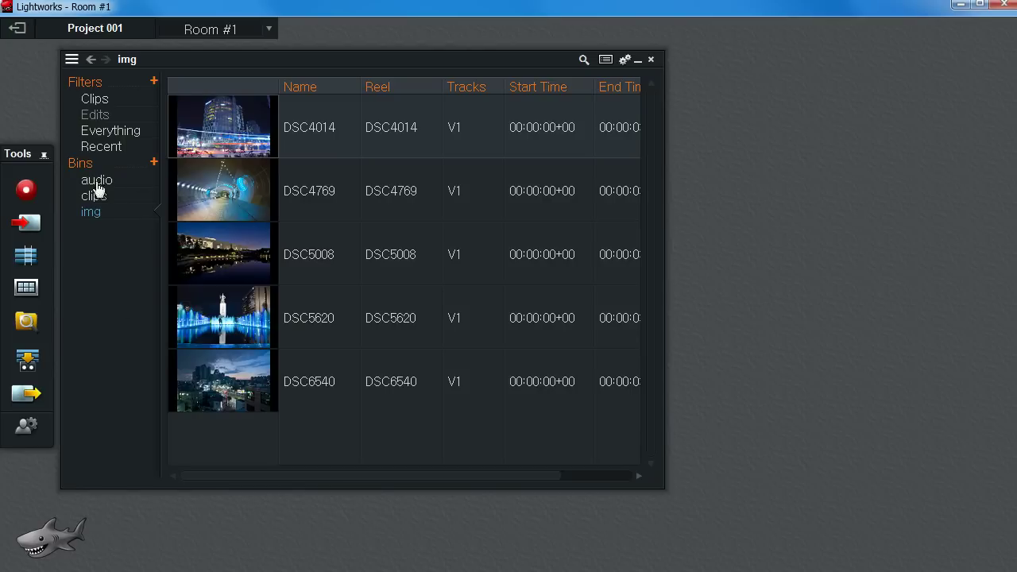
click(28, 257)
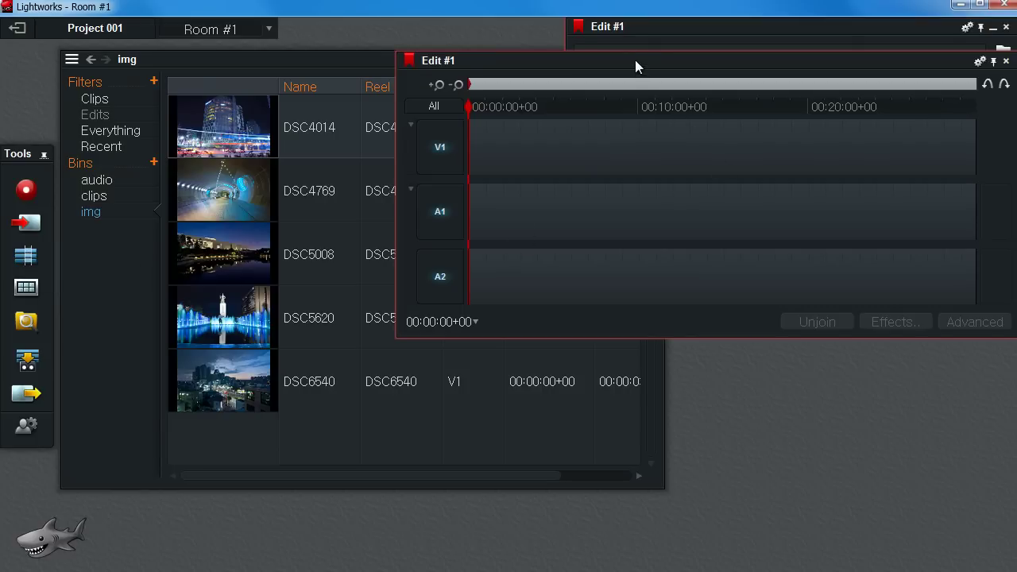
Place the Edit #1 timeline below its viewer, and resize and align both windows so they do not overlap
drag(635, 66, 628, 288)
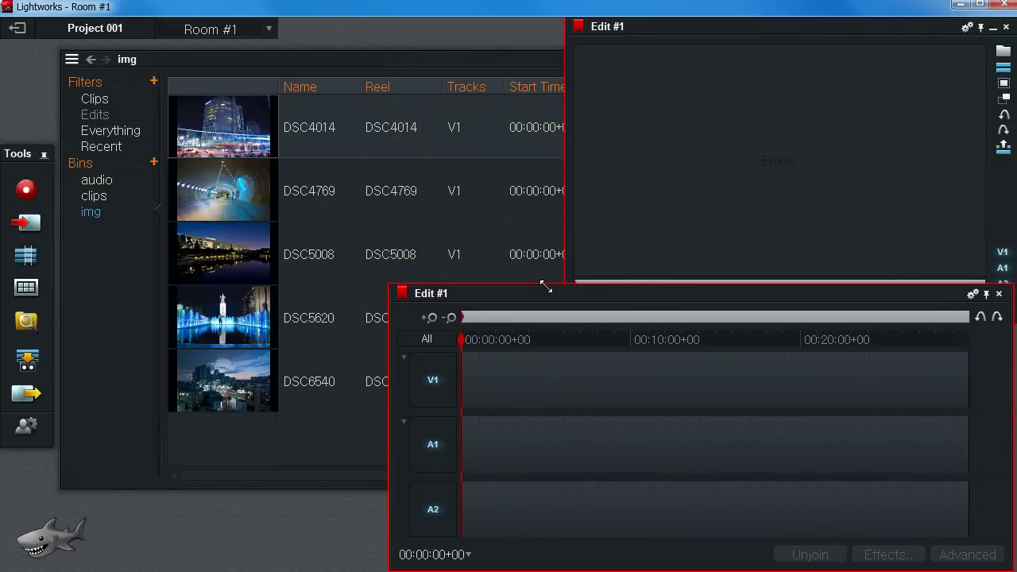
drag(546, 286, 561, 332)
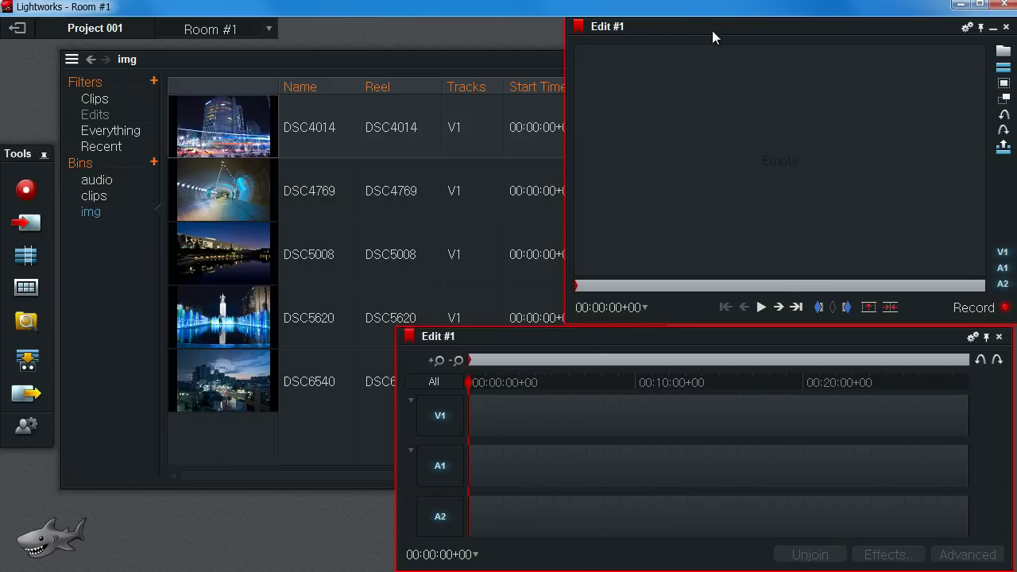
drag(713, 34, 697, 44)
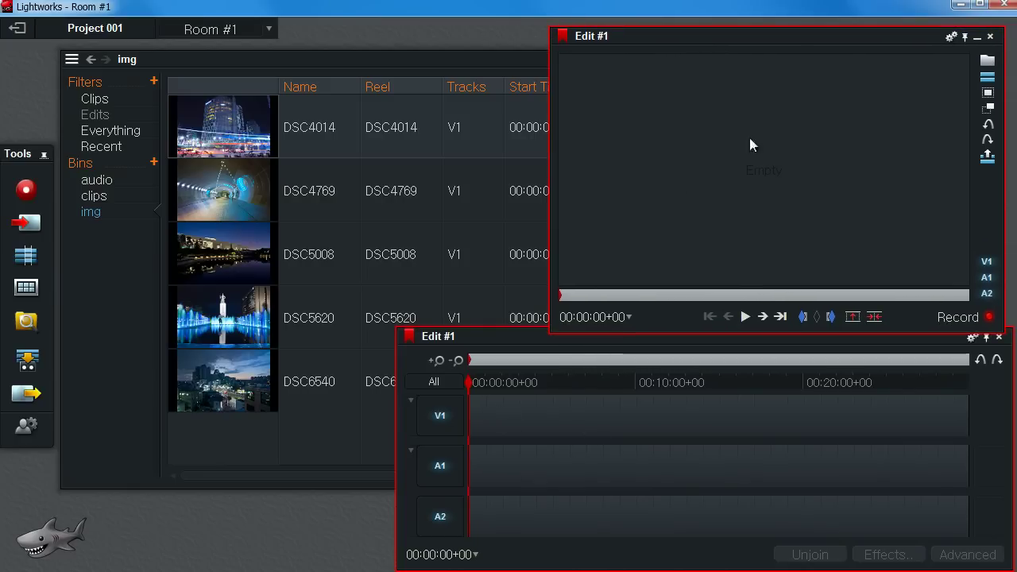
mouse_move(890, 334)
mouse_down()
mouse_move(883, 310)
mouse_move(883, 363)
mouse_move(896, 327)
mouse_up()
mouse_move(897, 57)
mouse_down()
mouse_move(679, 56)
mouse_move(890, 54)
mouse_move(515, 82)
mouse_move(853, 49)
mouse_move(836, 41)
mouse_move(897, 49)
mouse_up()
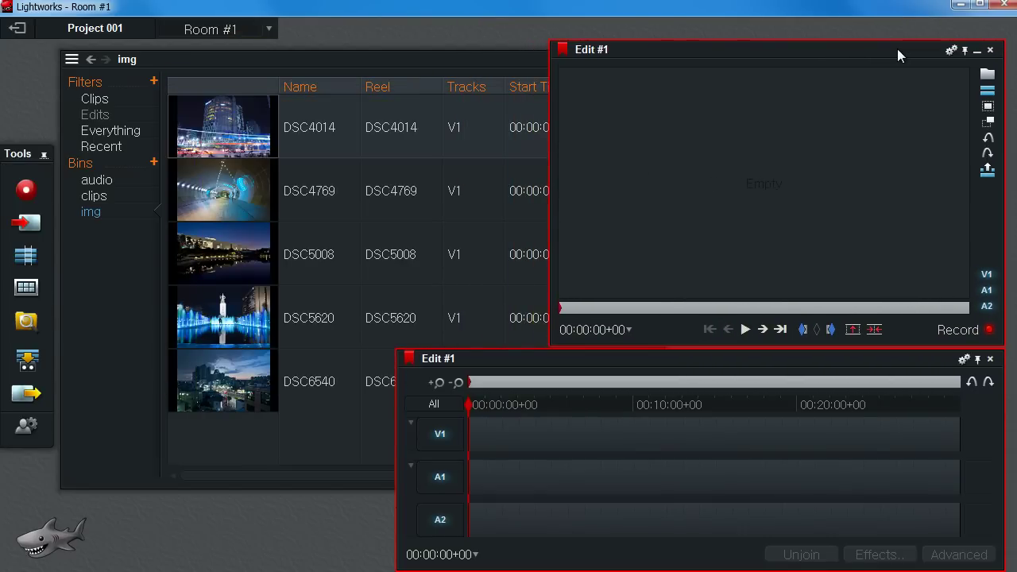
Narrow the img bin window to its thumbnail and name columns and align its upper edge with the Edit #1 viewer
drag(316, 58, 355, 66)
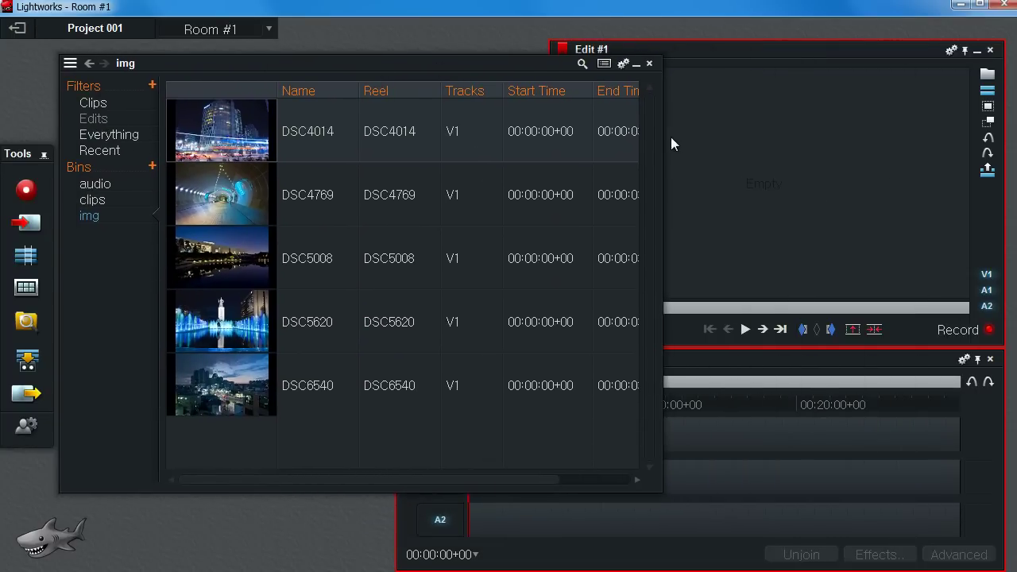
drag(663, 141, 417, 175)
drag(287, 96, 289, 50)
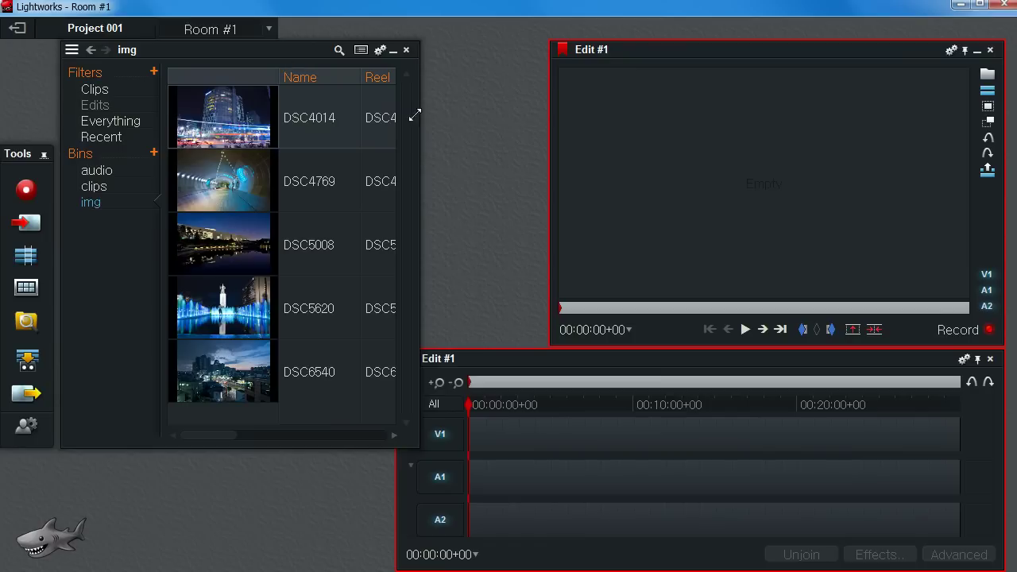
Pin the Edit #1 viewer and timeline windows, and shrink the viewer while keeping it above the timeline
click(685, 51)
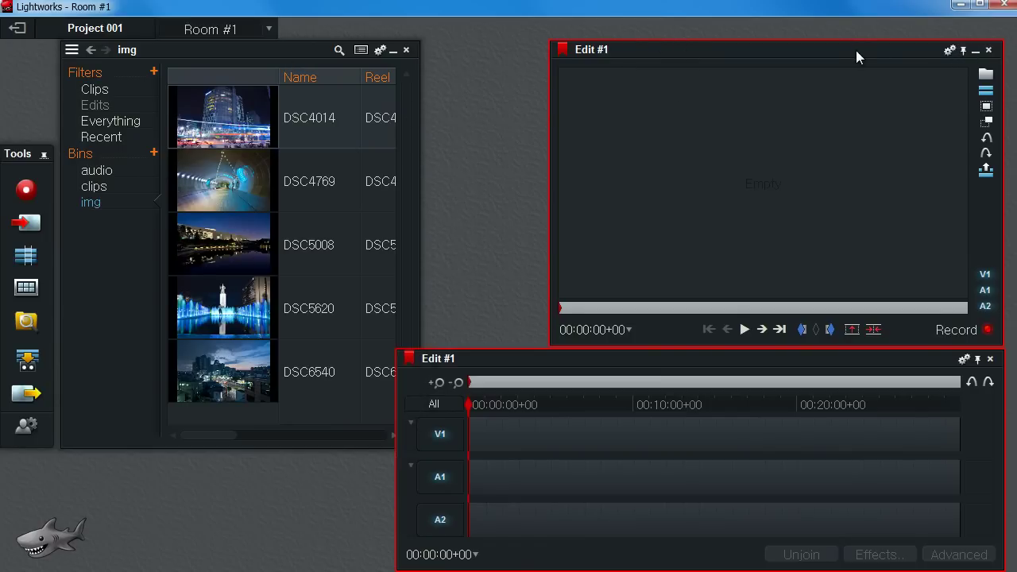
mouse_move(856, 51)
mouse_down()
mouse_move(759, 55)
mouse_move(858, 58)
mouse_up()
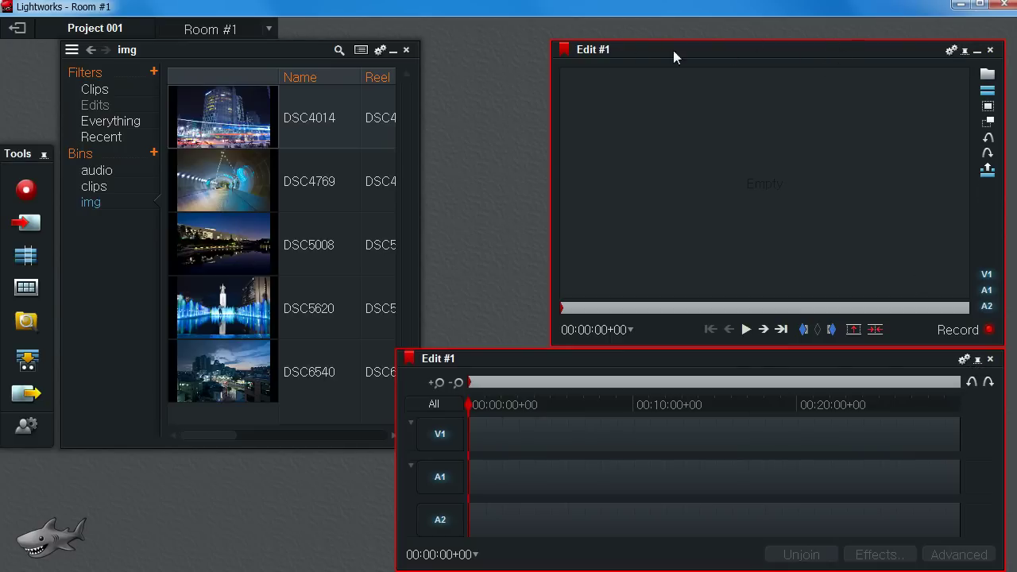
drag(653, 38, 688, 56)
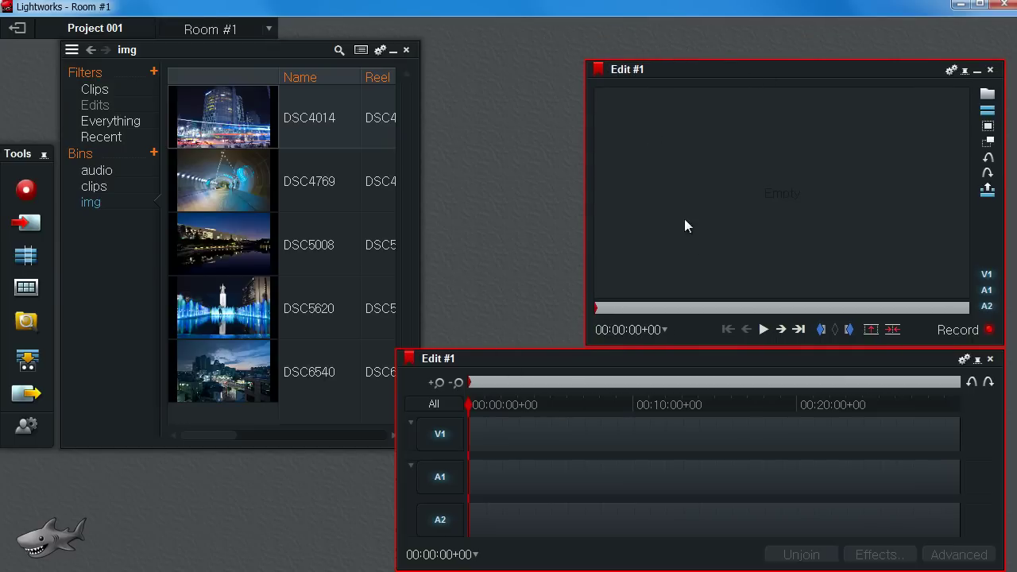
Look through the clips, img and audio bins, and shift the bin window slightly
click(102, 191)
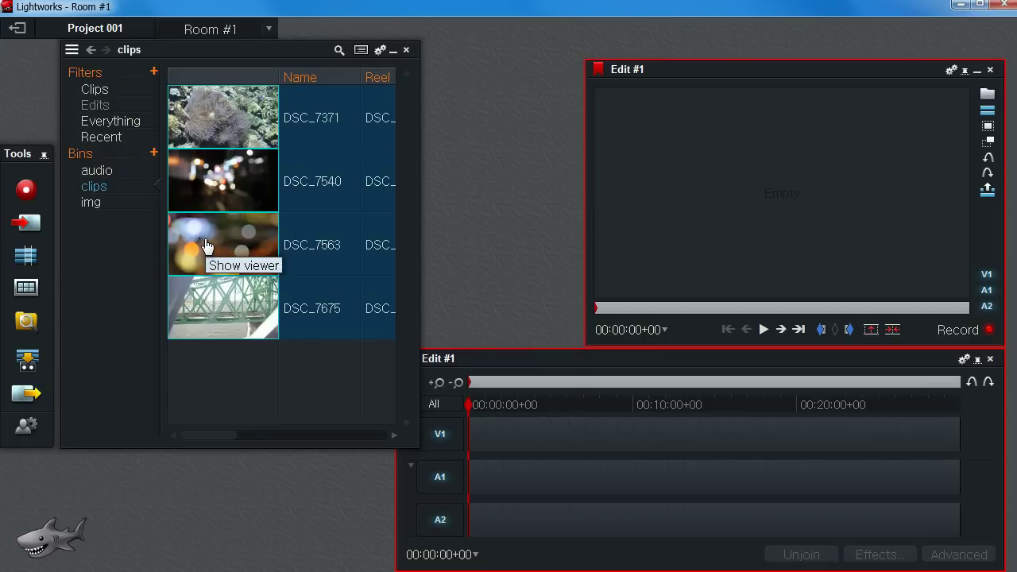
click(91, 202)
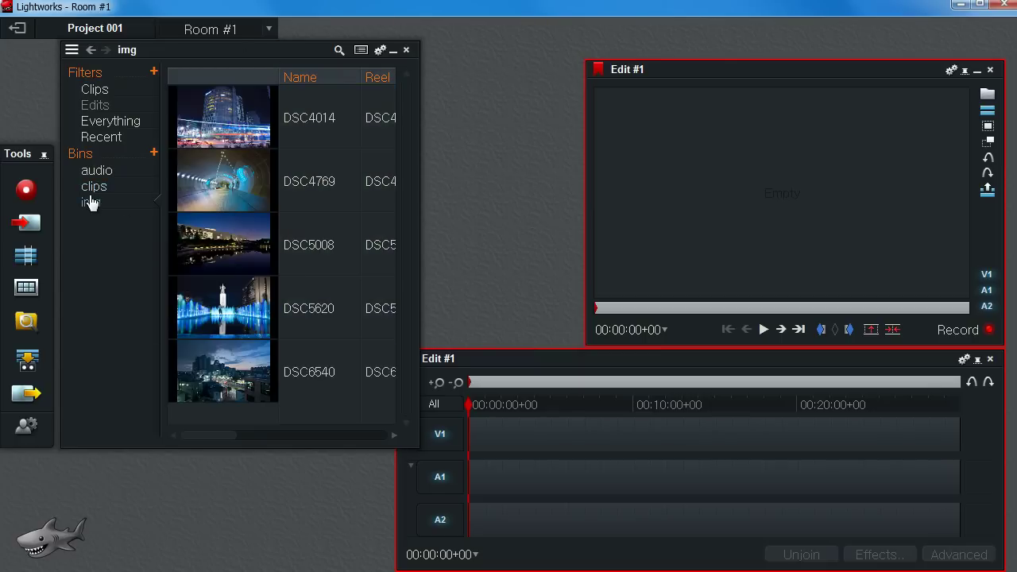
click(96, 174)
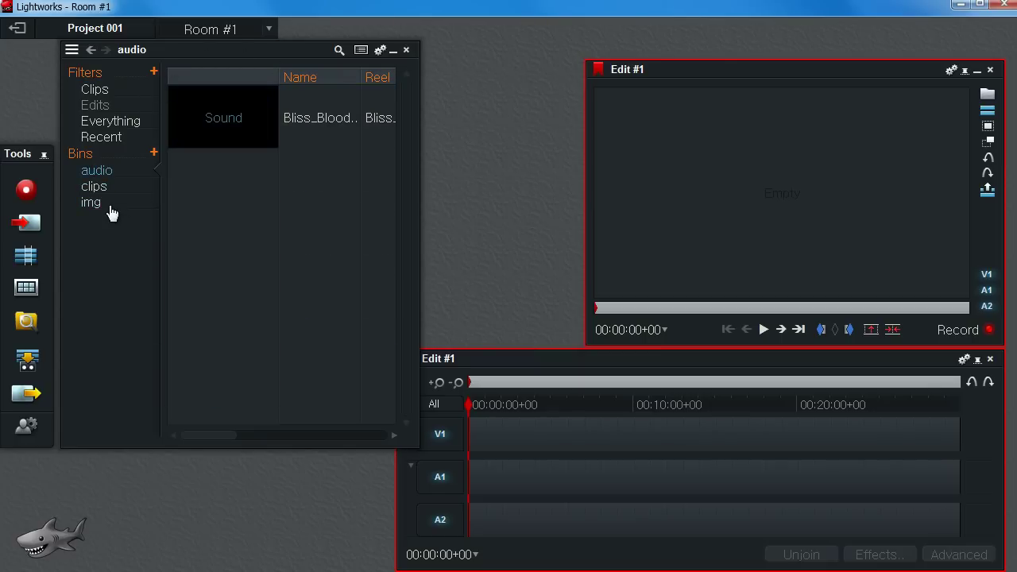
drag(188, 50, 184, 56)
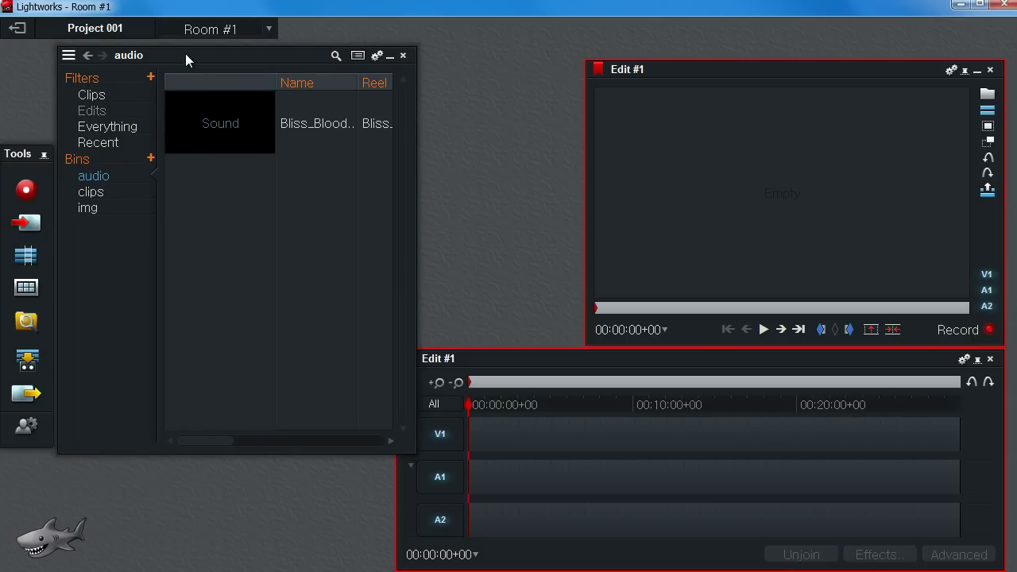
Place the DSC4769 still from the img bin at the start of track V1 in the Edit #1 timeline
click(85, 208)
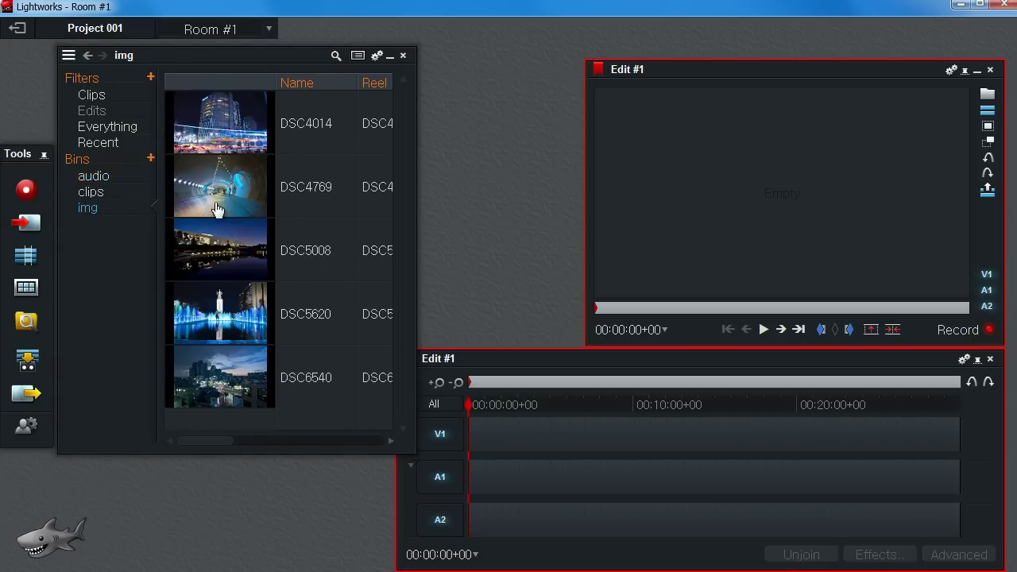
drag(220, 208, 481, 493)
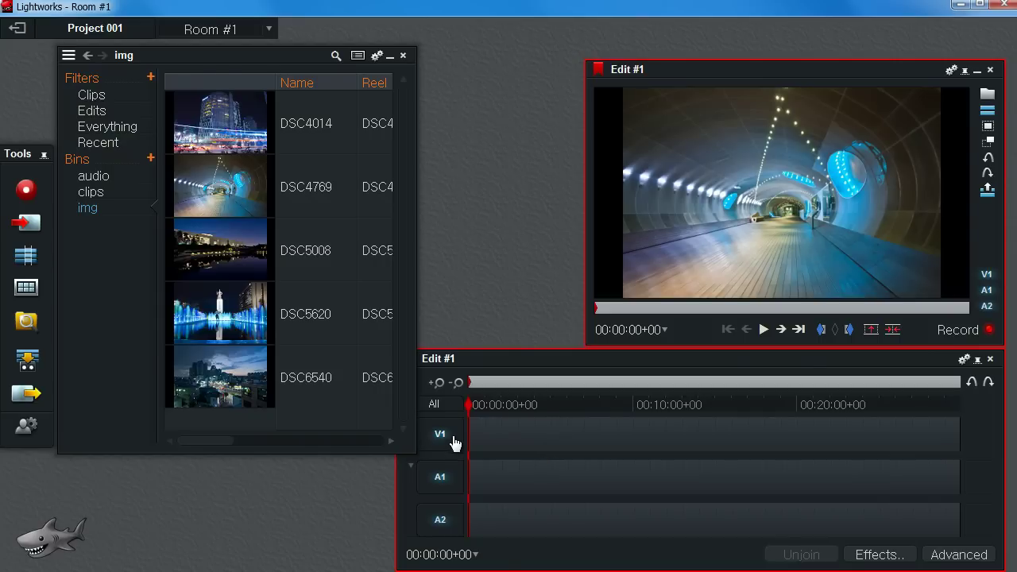
click(557, 362)
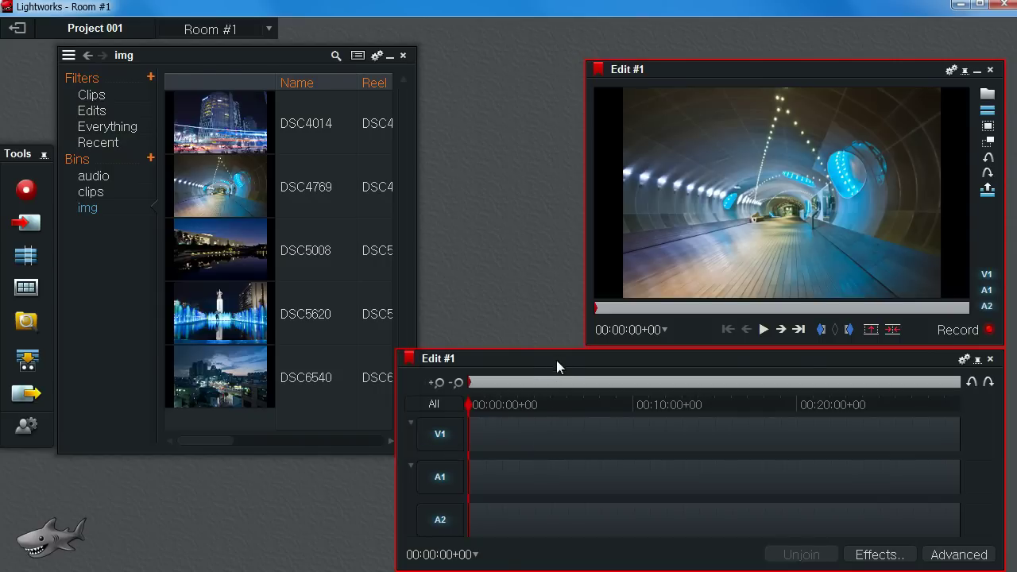
click(522, 436)
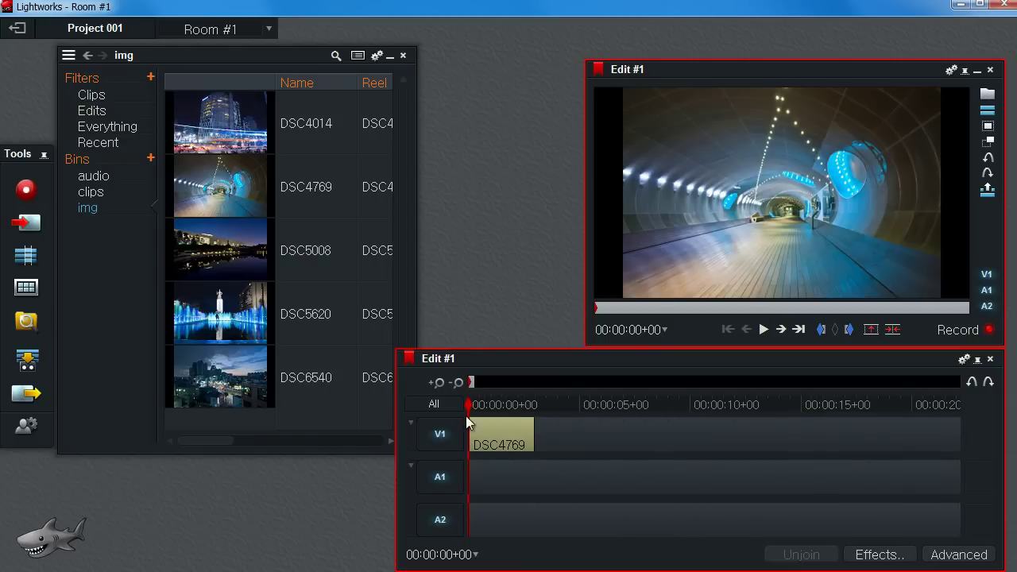
Scrub across the DSC4769 still, jump to its start and end, and undo its placement in the edit
drag(468, 406, 496, 409)
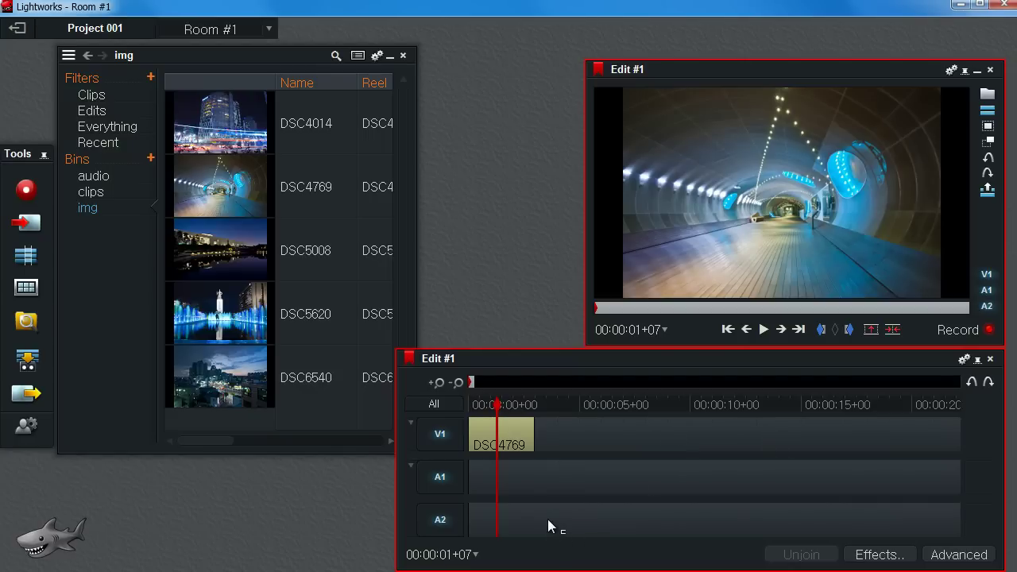
key(Home)
key(End)
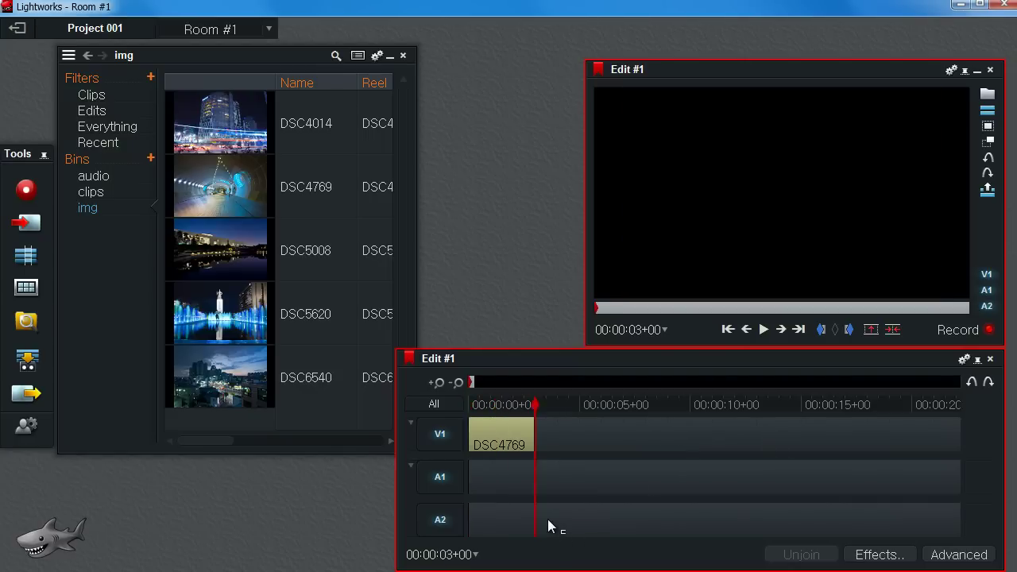
key(Home)
drag(522, 406, 496, 406)
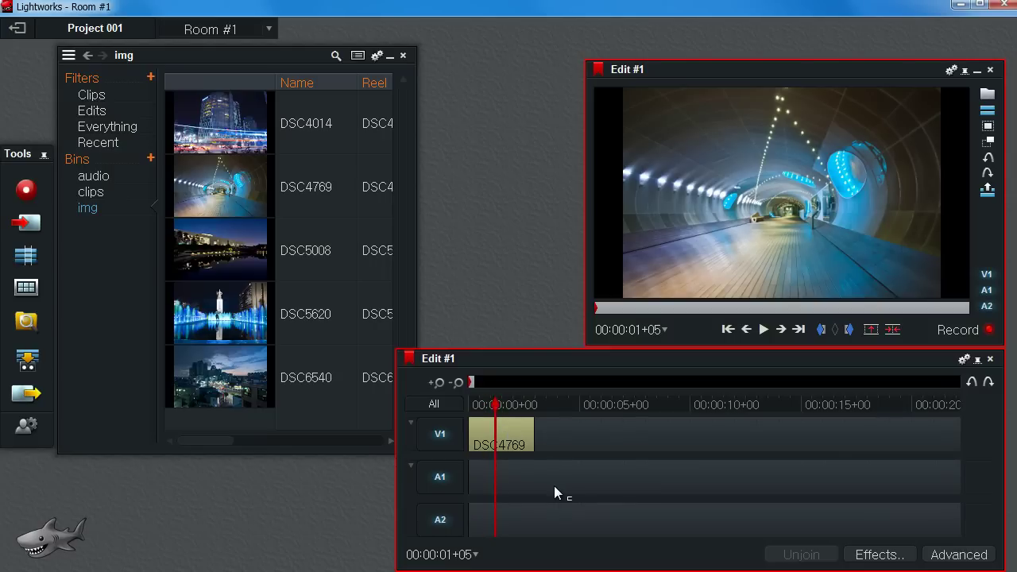
key(ctrl+z)
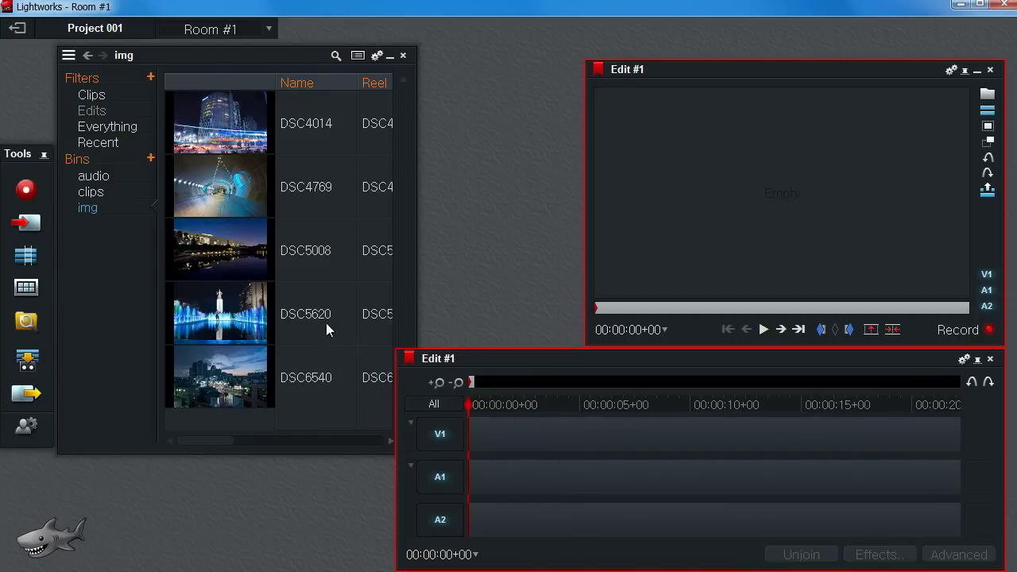
Open DSC_7563 from the clips bin in a viewer, preview a short part from about 15 seconds in, and close the viewer
click(89, 203)
click(90, 194)
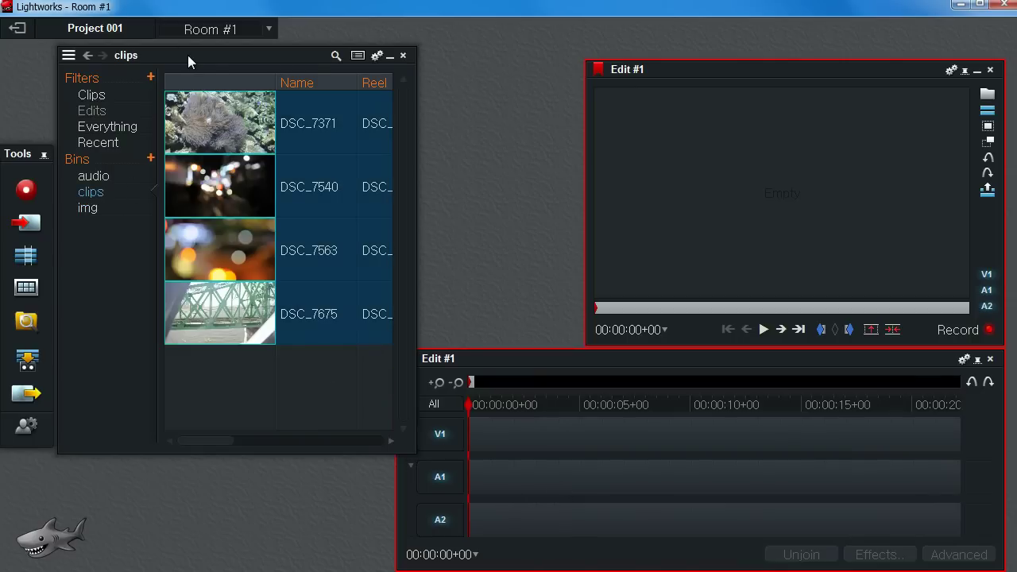
click(217, 169)
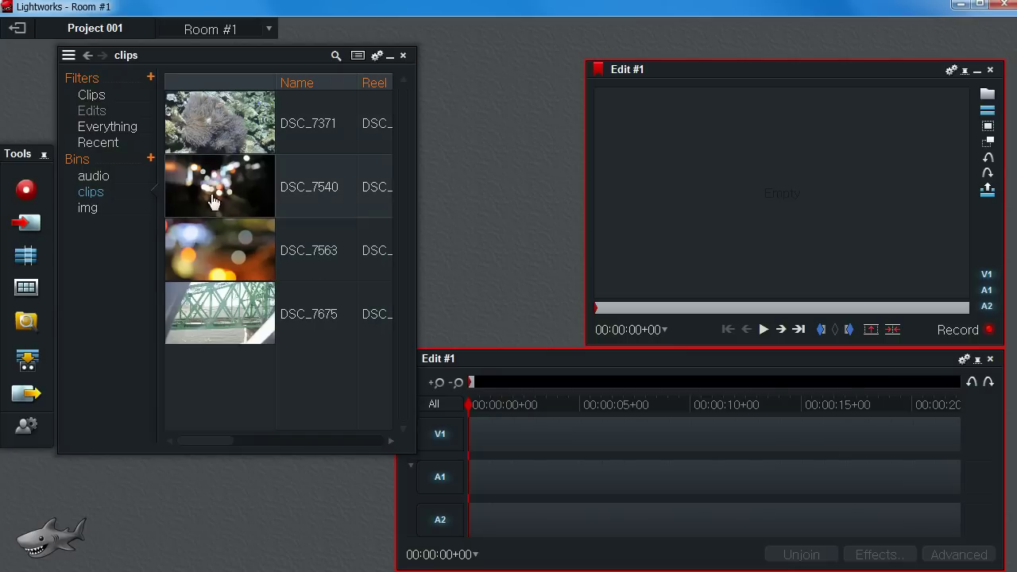
click(211, 263)
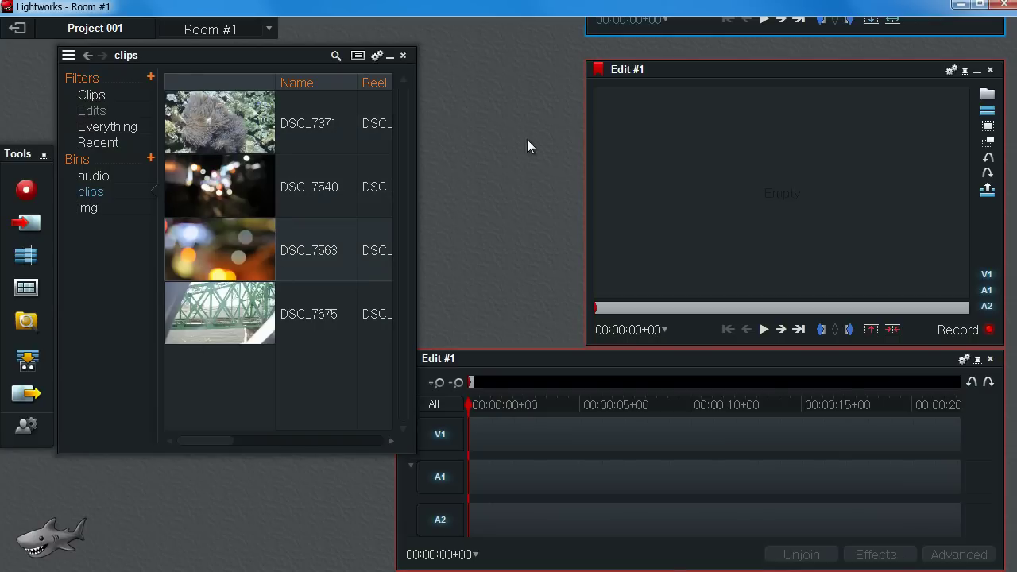
drag(672, 32, 267, 303)
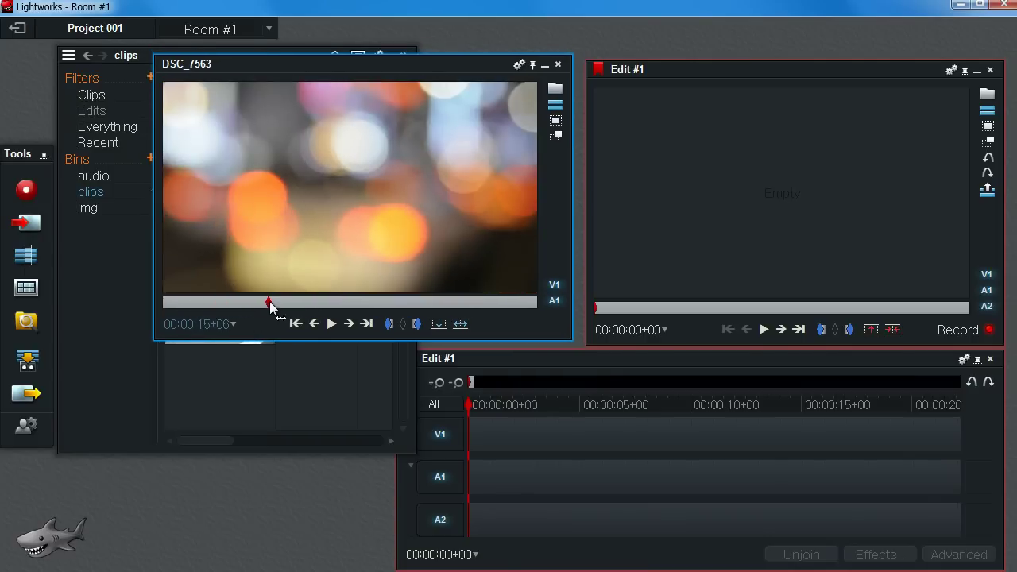
key(space)
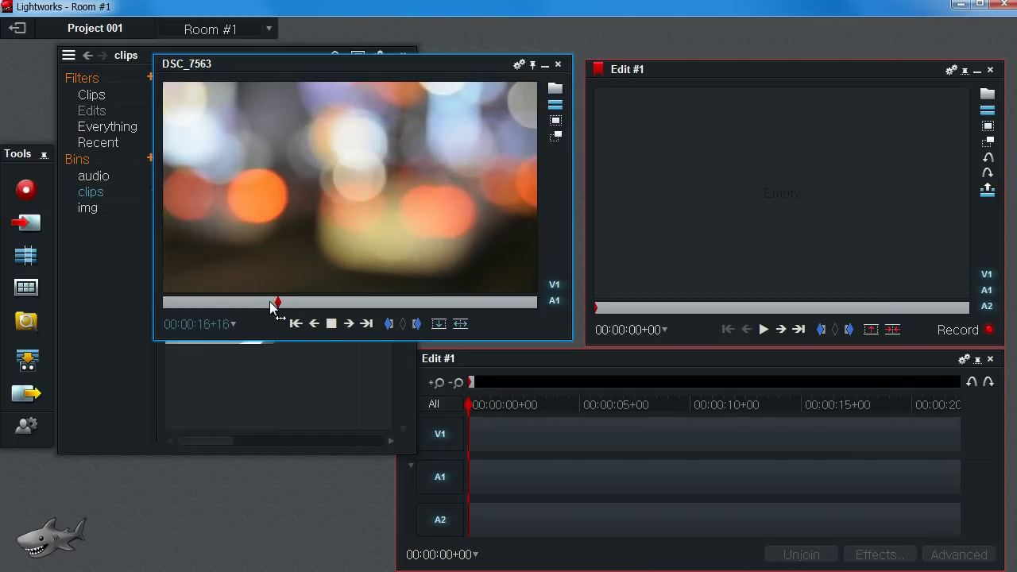
key(space)
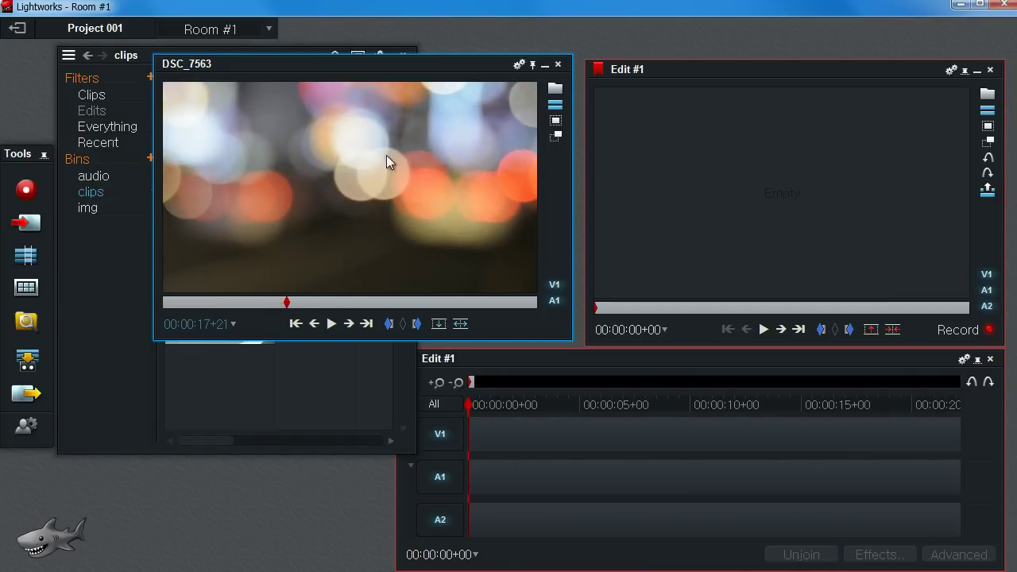
click(558, 64)
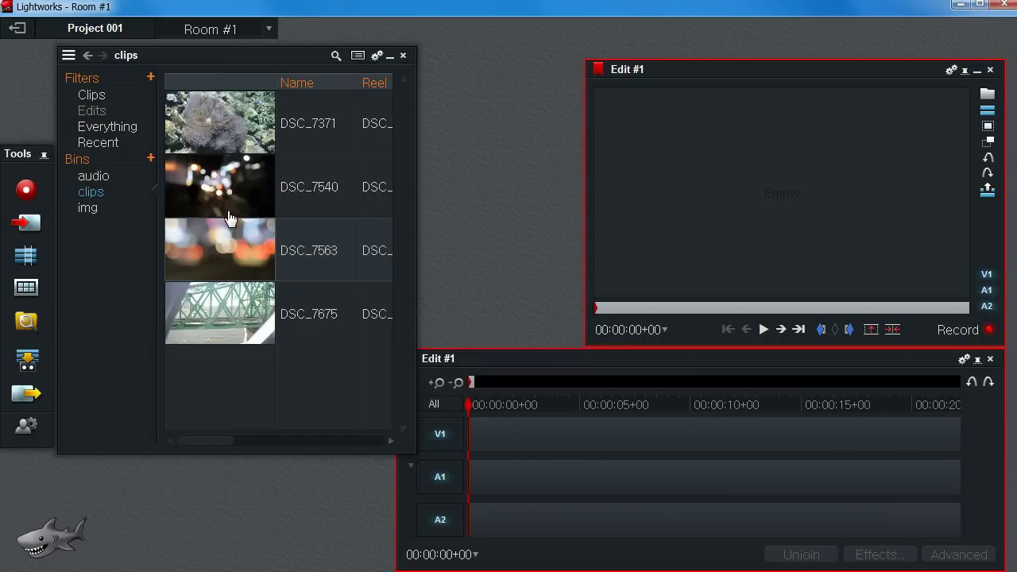
Place the whole DSC_7563 clip at the start of the Edit #1 timeline, and undo the placement
drag(212, 245, 475, 456)
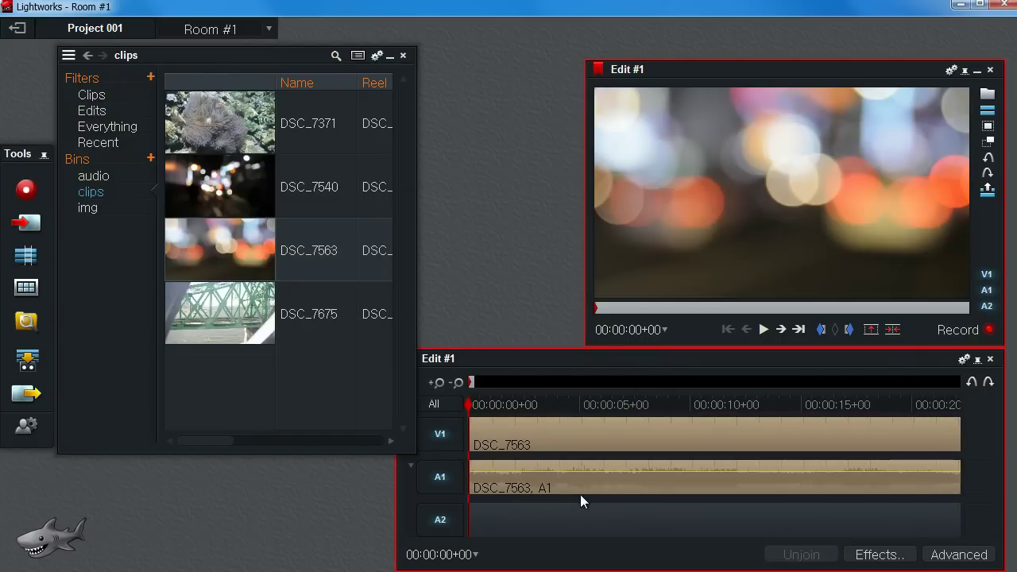
scroll(580, 494, down, 3)
scroll(581, 496, up, 1)
key(ctrl+z)
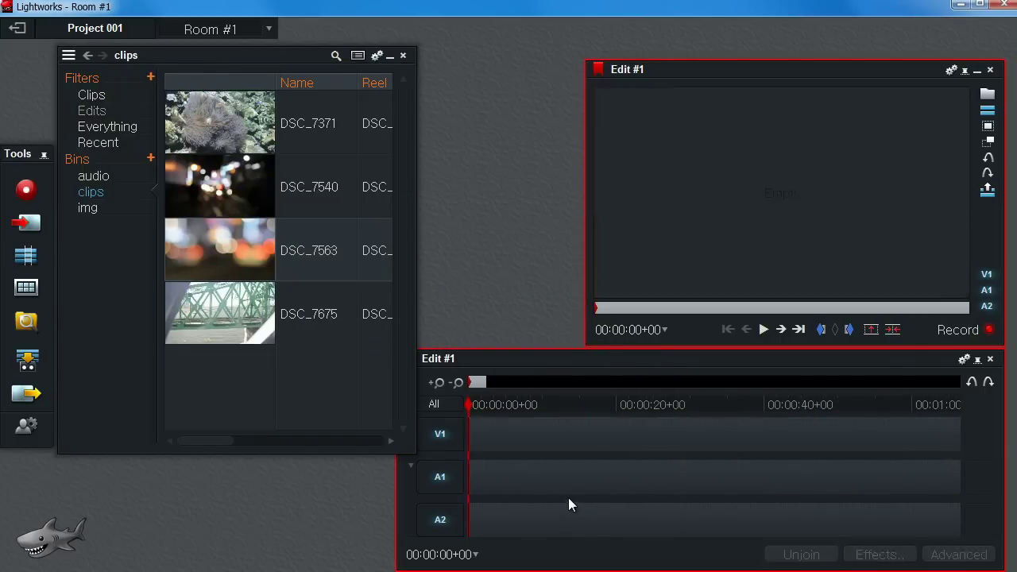
Reopen the DSC_7563 clip in a viewer, and mark an in point at 00:00:29+14 and an out point at 00:00:35+10
click(236, 258)
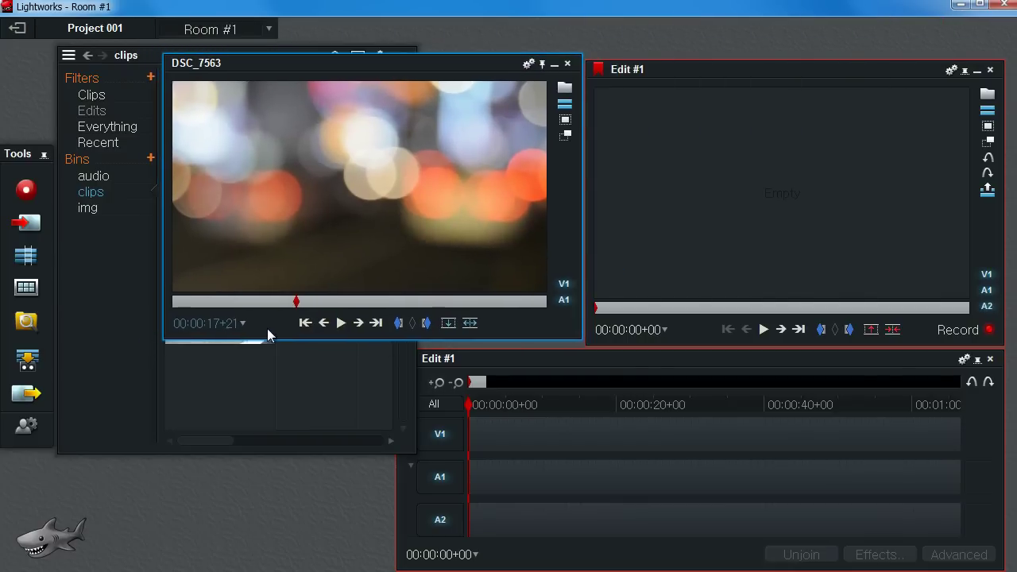
click(267, 328)
mouse_move(365, 304)
mouse_down()
mouse_move(481, 307)
mouse_move(236, 318)
mouse_move(483, 322)
mouse_move(374, 324)
mouse_move(458, 334)
mouse_move(366, 336)
mouse_move(378, 338)
mouse_up()
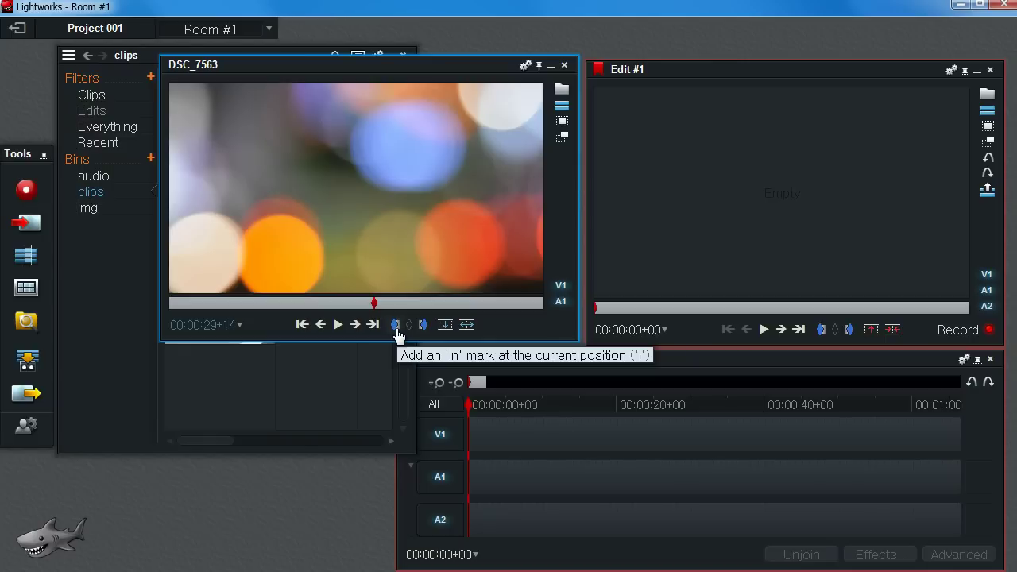
click(396, 326)
drag(373, 303, 415, 307)
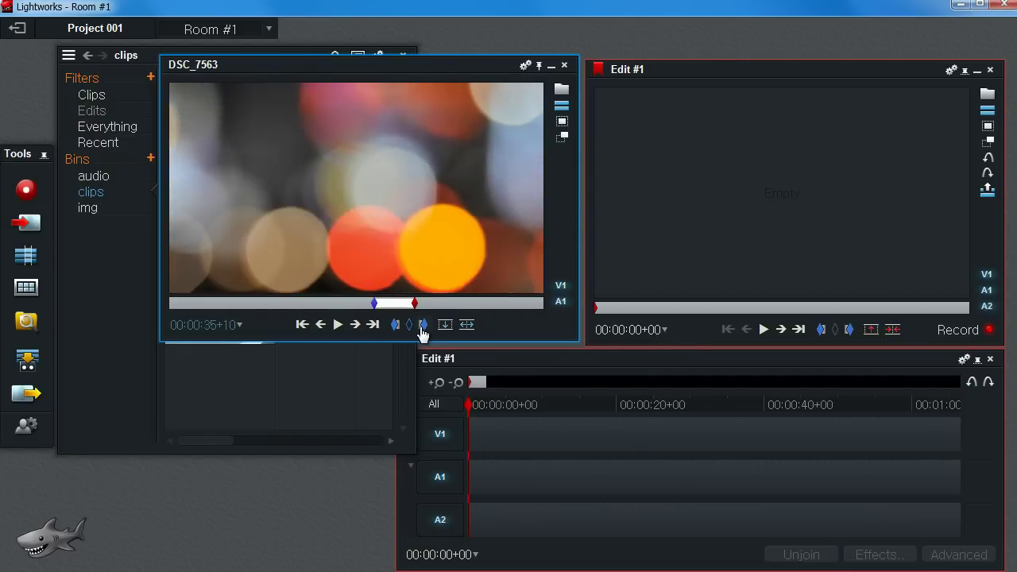
click(421, 325)
Clear the DSC_7563 marks, and mark a new section about six seconds long, starting around 30 seconds into the clip
click(411, 328)
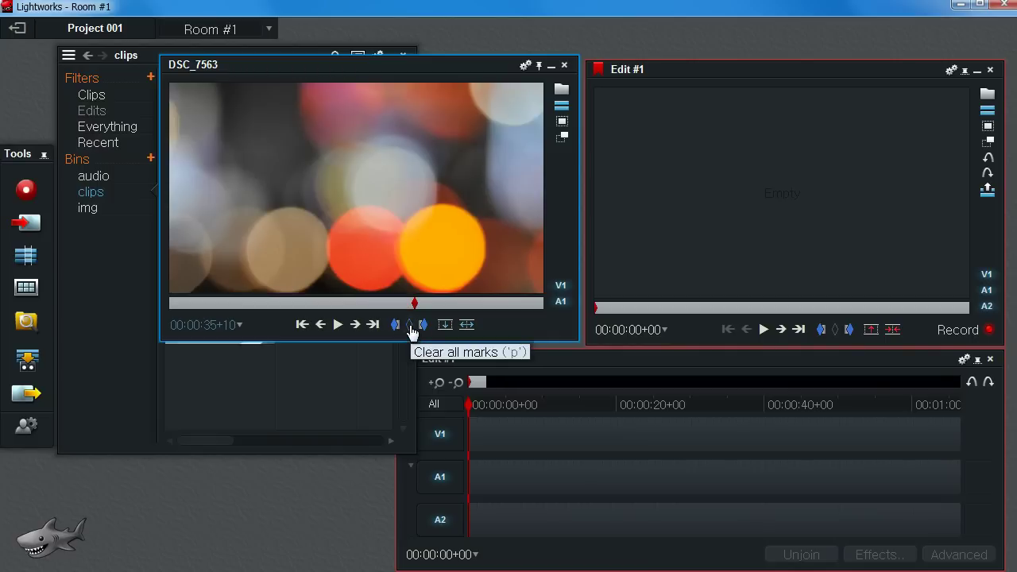
drag(415, 303, 490, 303)
click(395, 324)
click(425, 325)
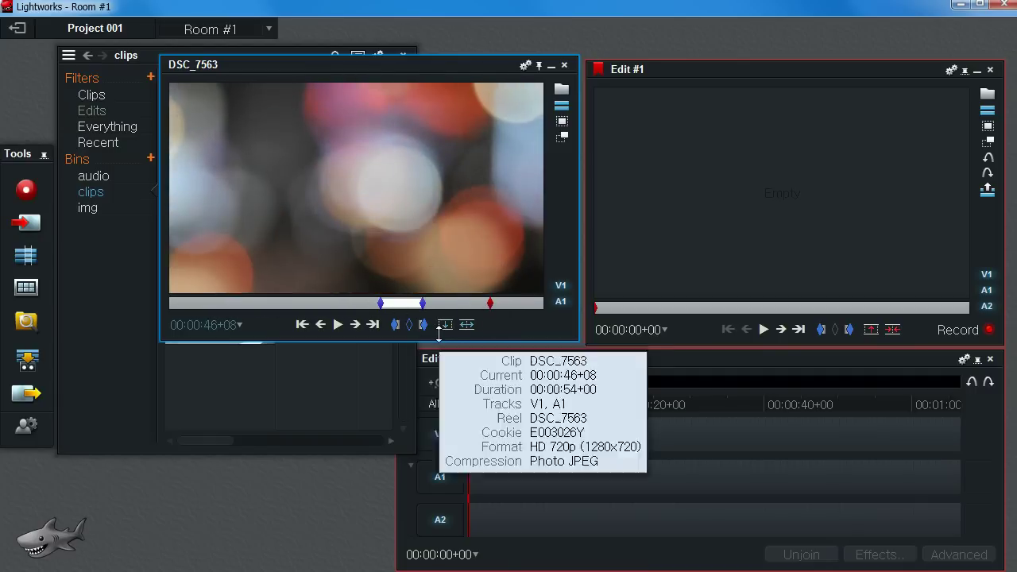
mouse_move(361, 220)
mouse_down()
mouse_move(416, 273)
mouse_move(343, 219)
mouse_up()
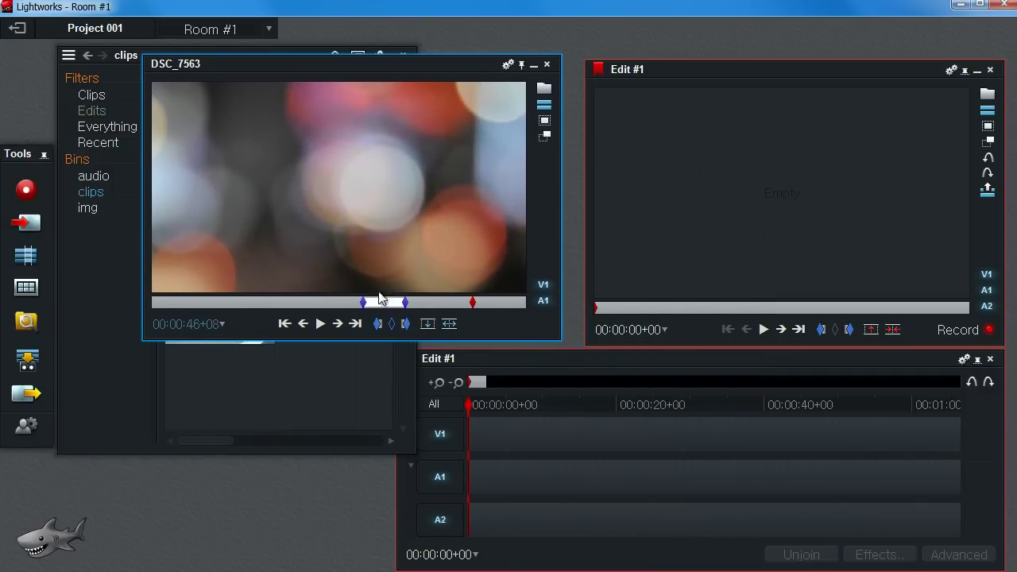
Place the marked DSC_7563 section at the start of Edit #1, and overwrite the edit with the same section from 00:00:02+04
click(428, 323)
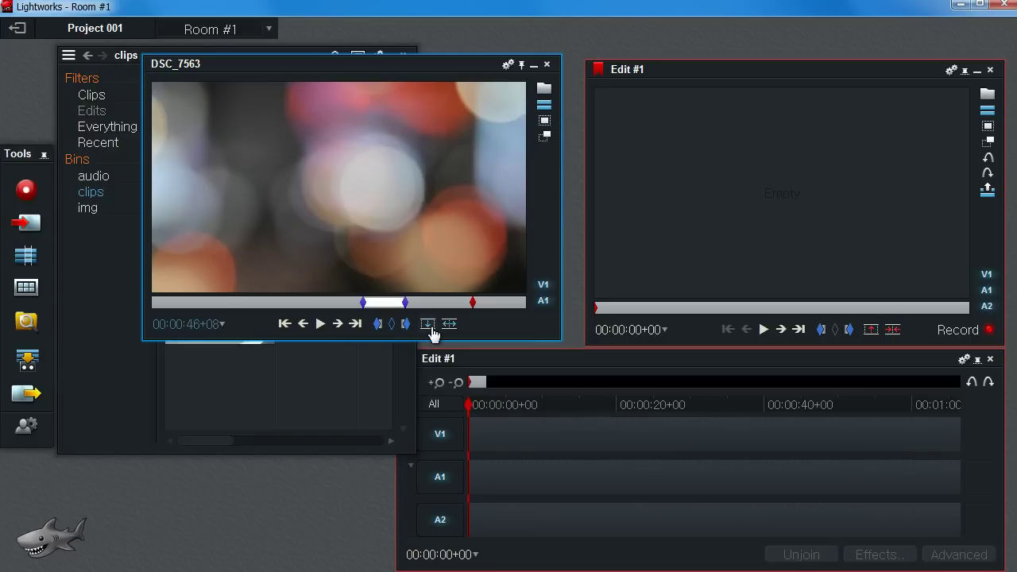
drag(517, 431, 484, 417)
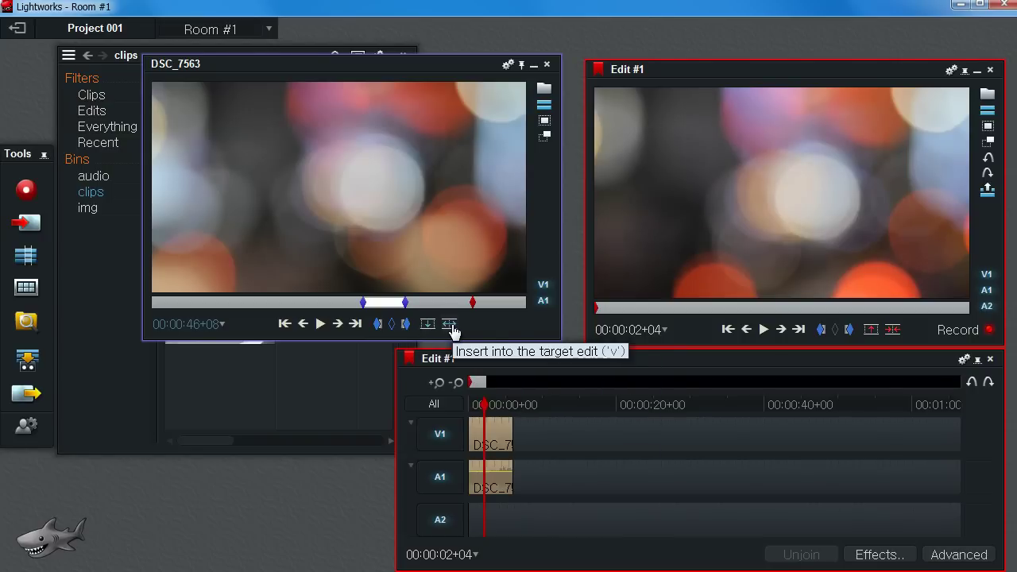
scroll(489, 393, up, 3)
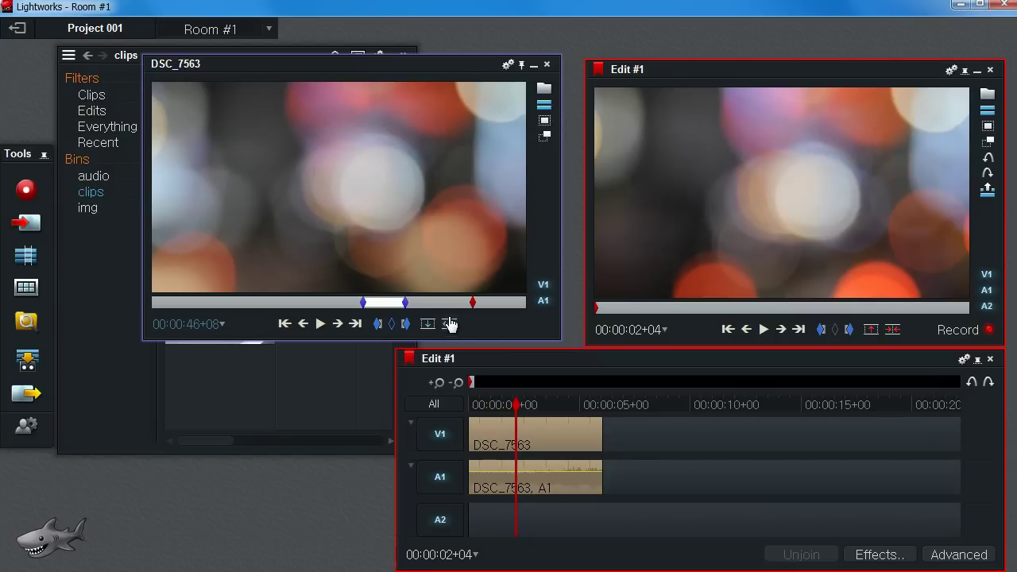
scroll(524, 401, up, 2)
scroll(532, 402, down, 3)
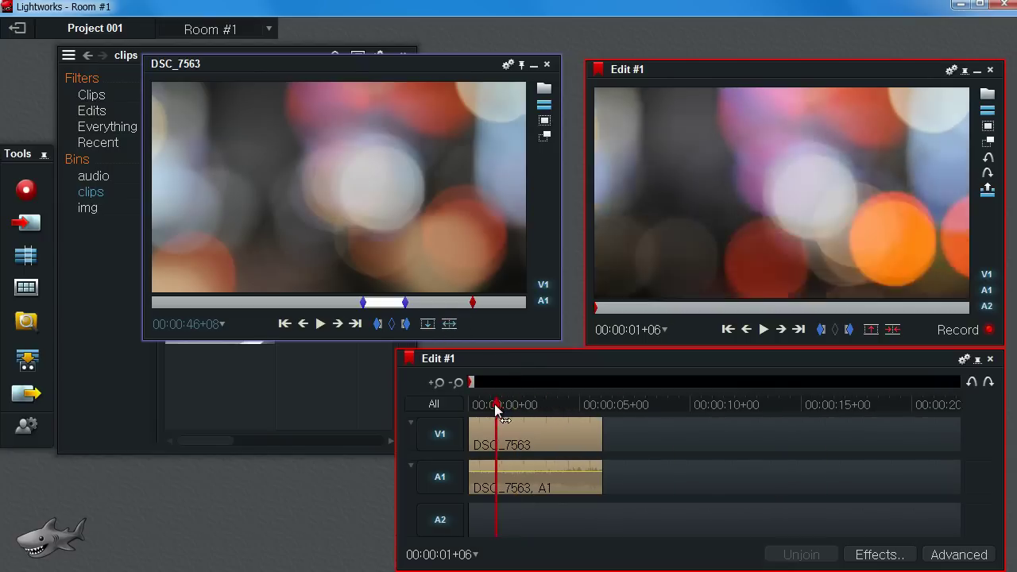
click(429, 326)
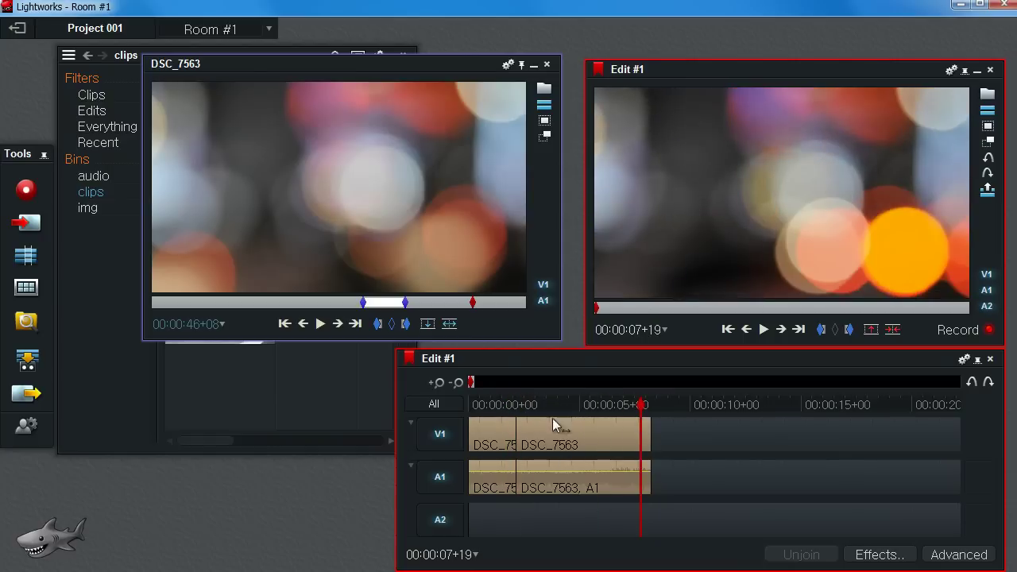
Undo the overwrite, and insert the marked DSC_7563 section into Edit #1 at 00:00:02+04 instead
key(ctrl+z)
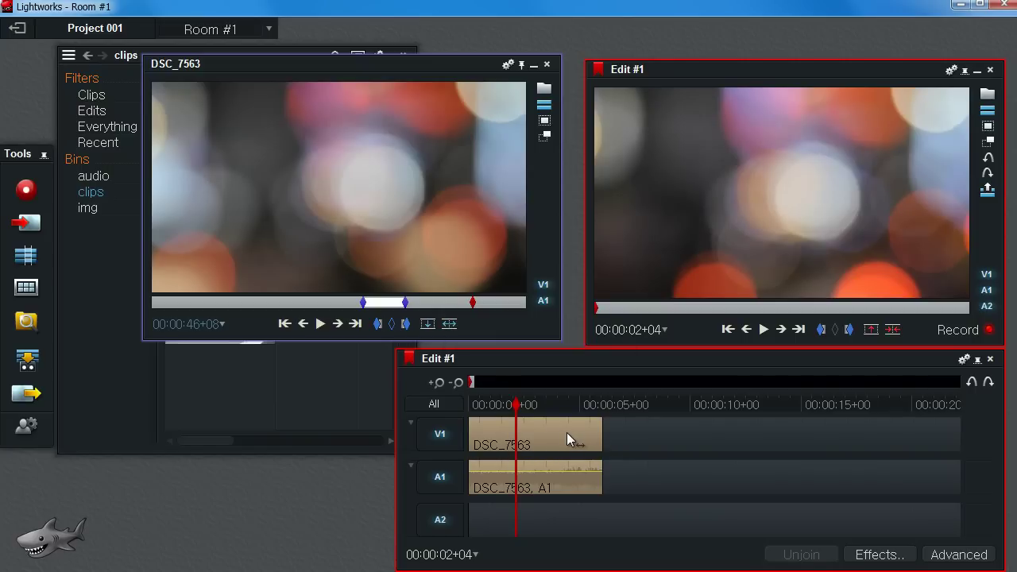
click(429, 323)
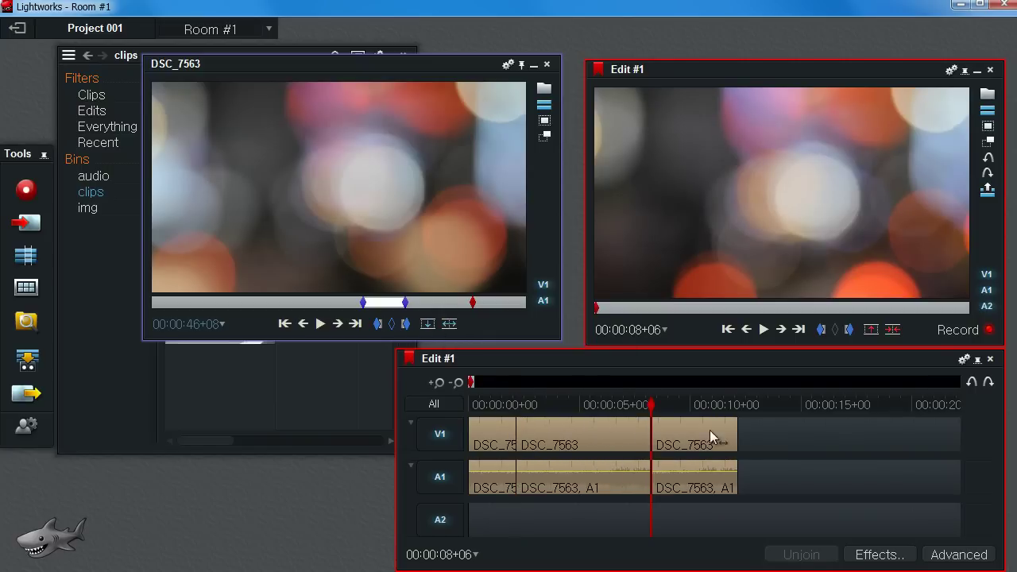
drag(670, 412, 502, 441)
key(space)
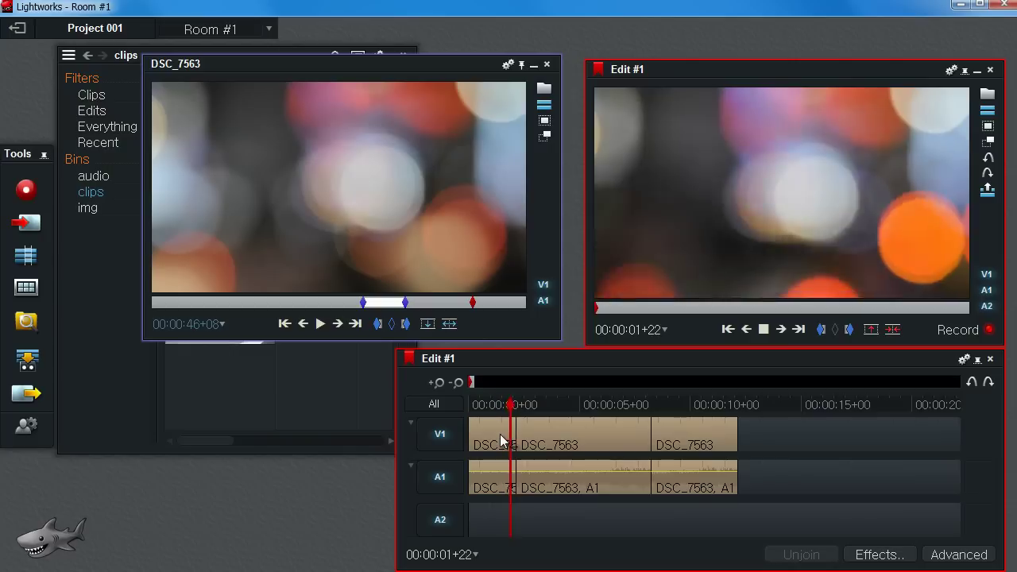
key(space)
Undo Edit #1 back to empty, place the marked DSC_7563 section at its start again, and close the clip's viewer
key(ctrl+z)
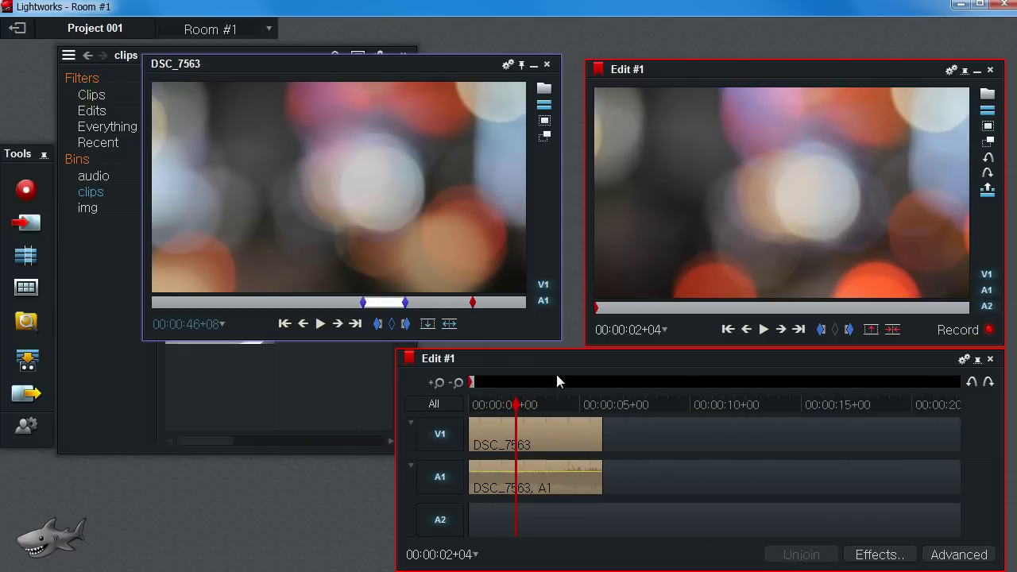
key(ctrl+z)
click(428, 324)
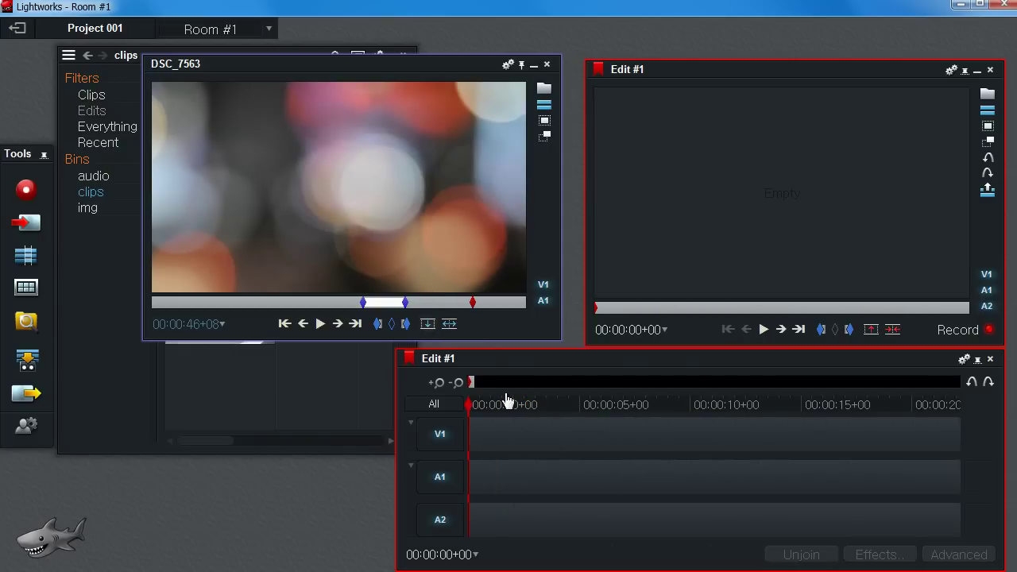
mouse_move(508, 429)
mouse_down()
mouse_move(486, 431)
mouse_move(522, 425)
mouse_up()
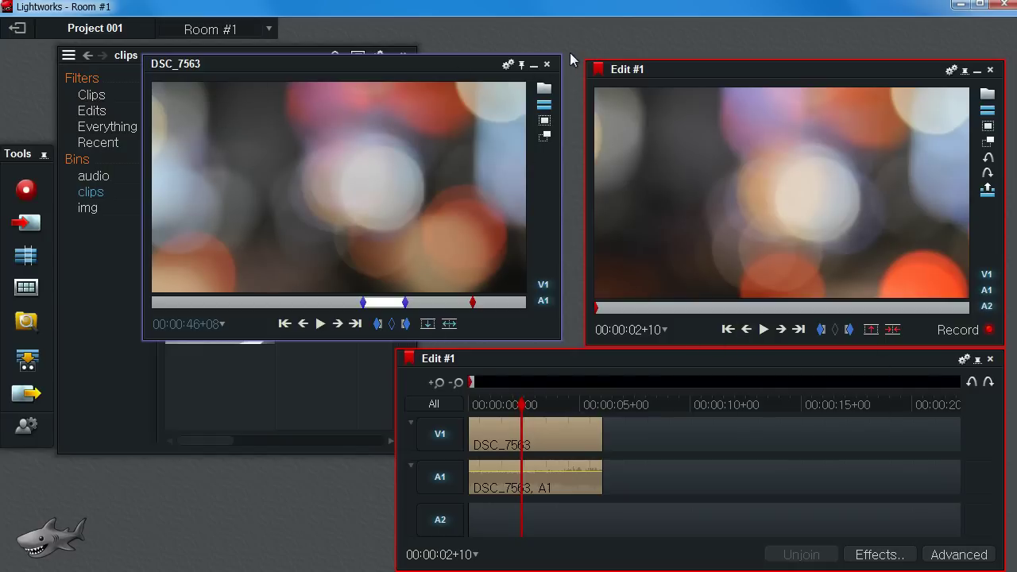
click(547, 64)
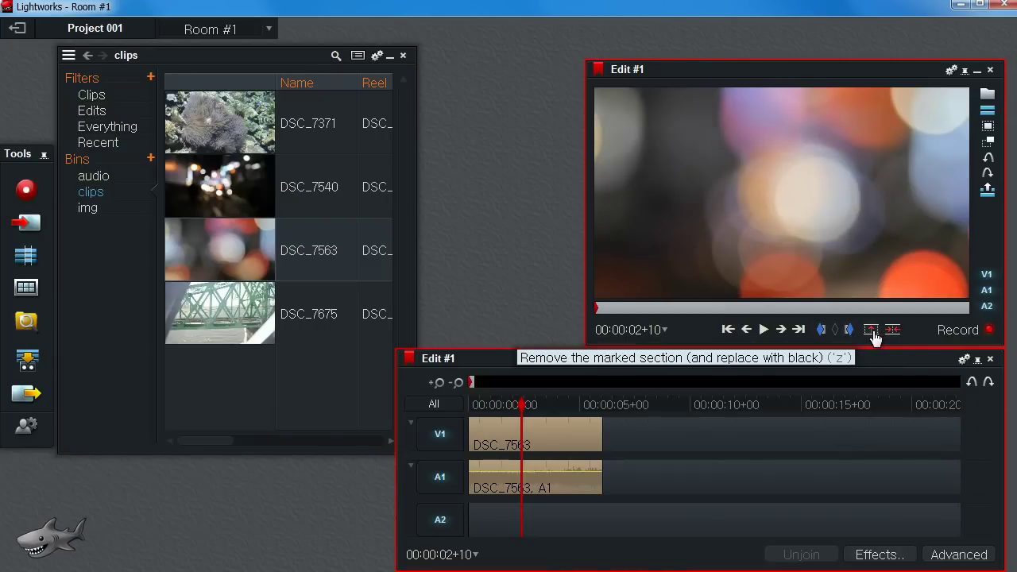
Mark Edit #1 from 00:00:02+16 to 00:00:04+19, and remove that section so that black replaces it
click(562, 404)
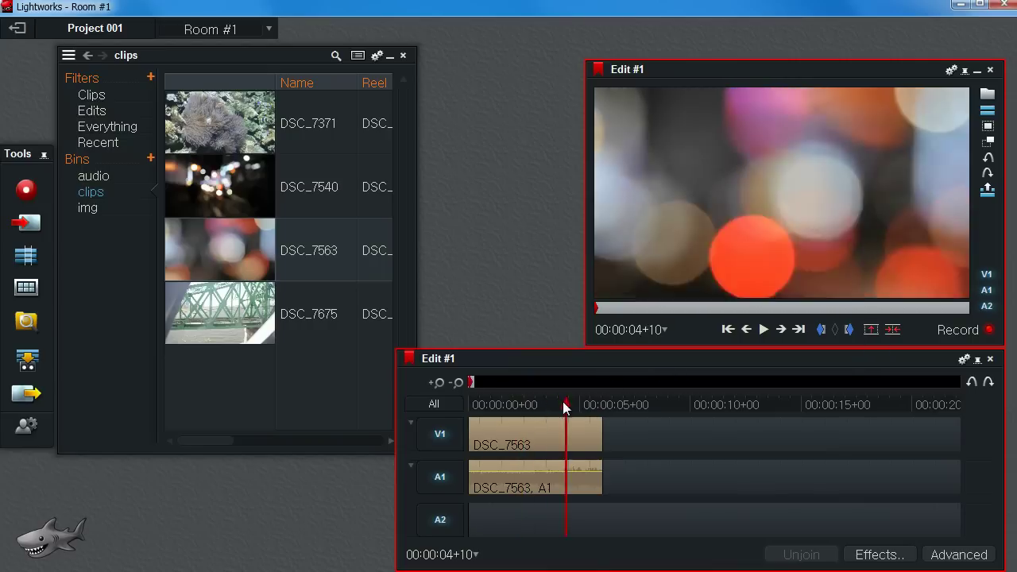
click(822, 329)
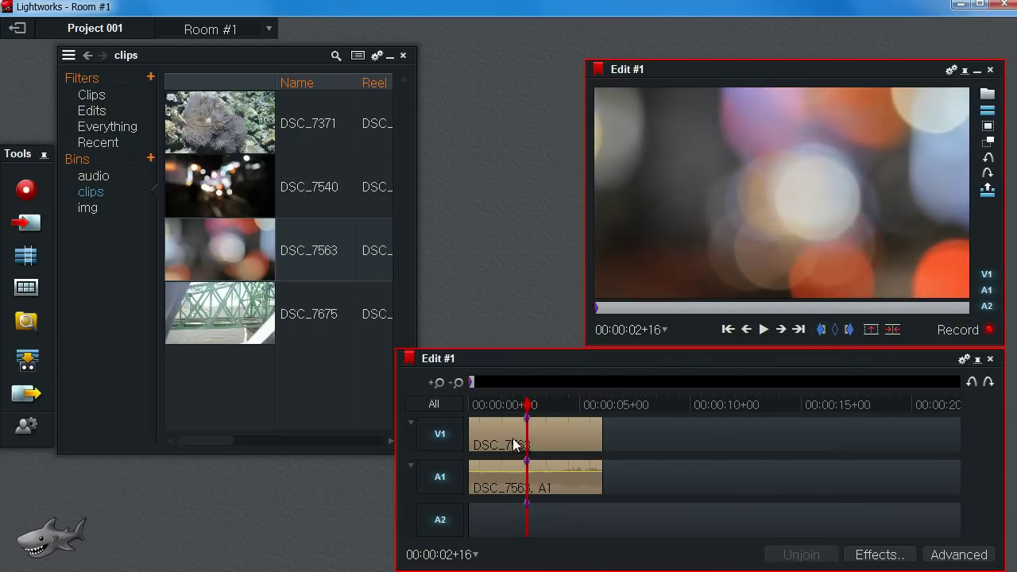
click(536, 405)
click(574, 405)
click(849, 329)
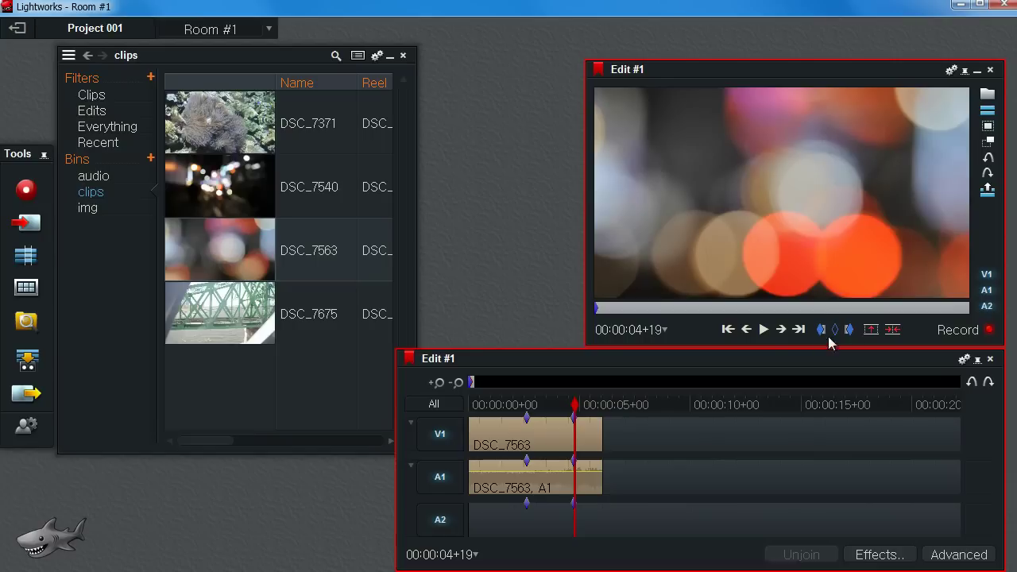
drag(565, 404, 554, 403)
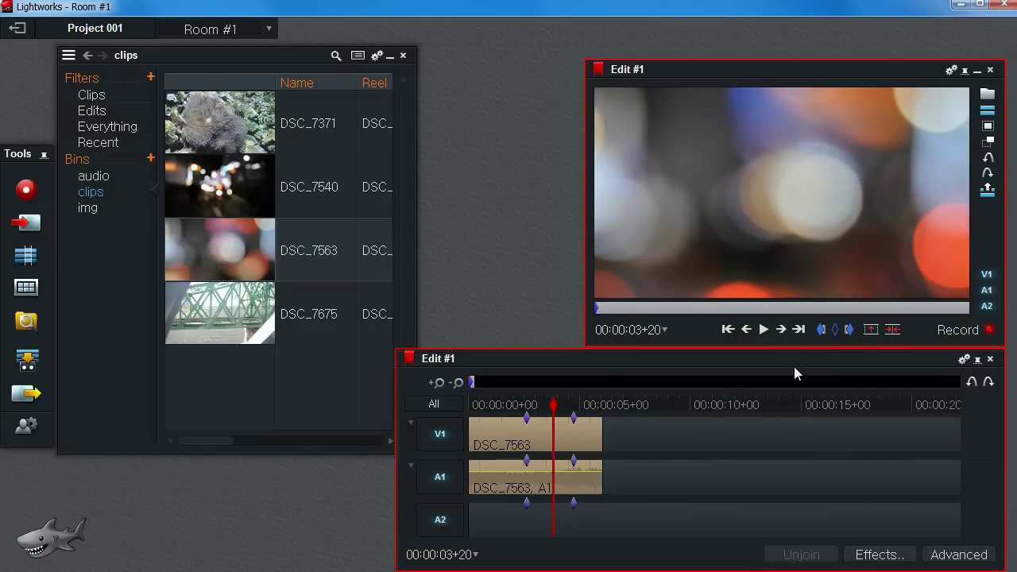
click(871, 330)
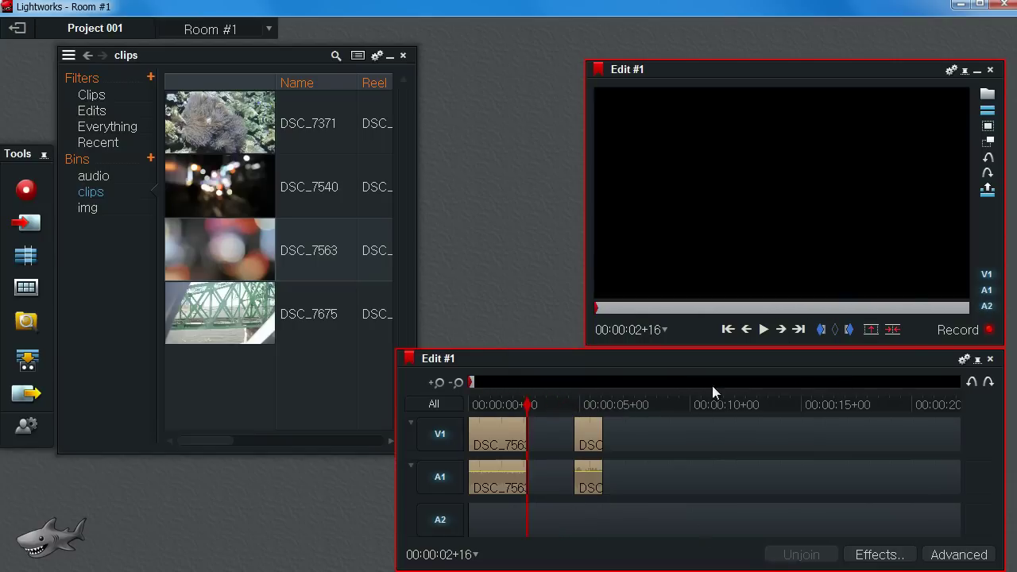
Undo the removal of the marked section, and clear the marks in Edit #1
key(ctrl+z)
key(ctrl+z)
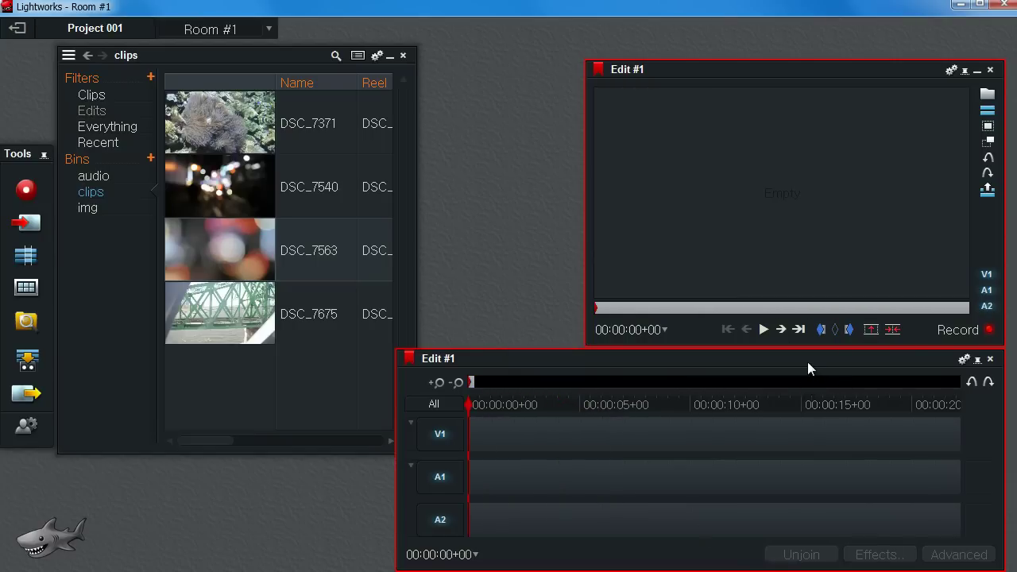
key(ctrl+y)
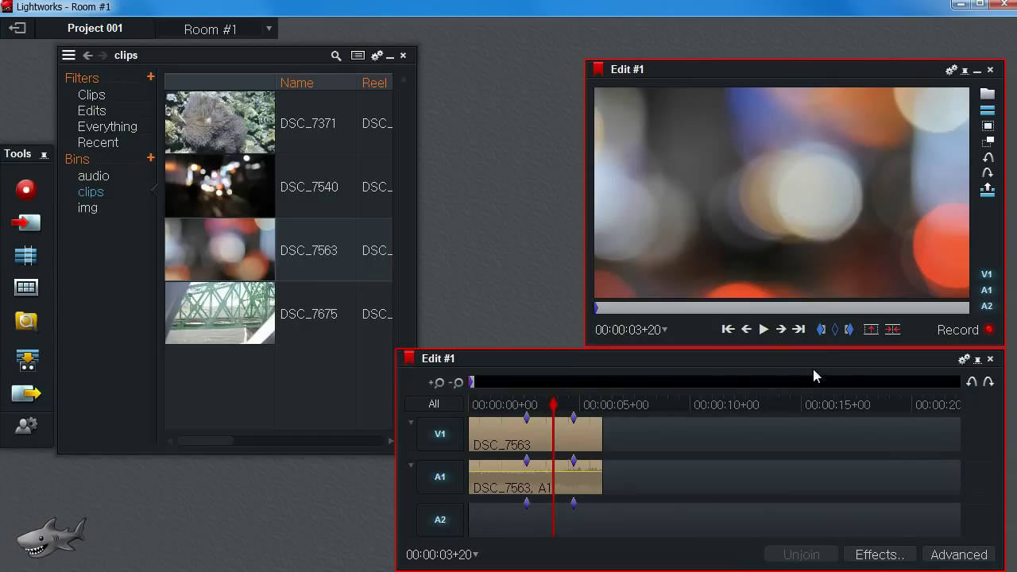
key(p)
Try removing unmarked material from Edit #1 at 00:00:02+23 and again at 00:00:02+04, and undo both removals
click(534, 404)
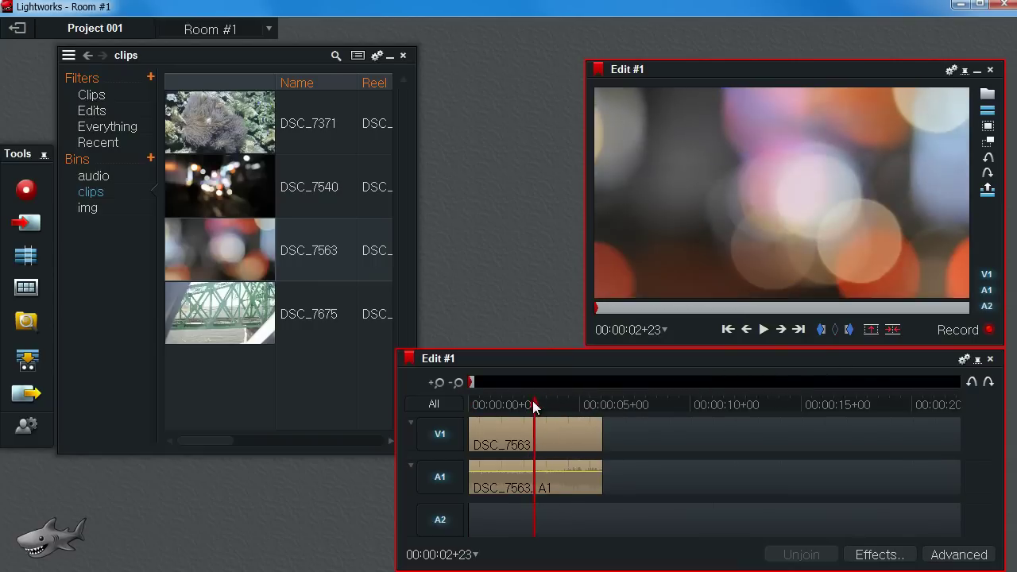
click(871, 329)
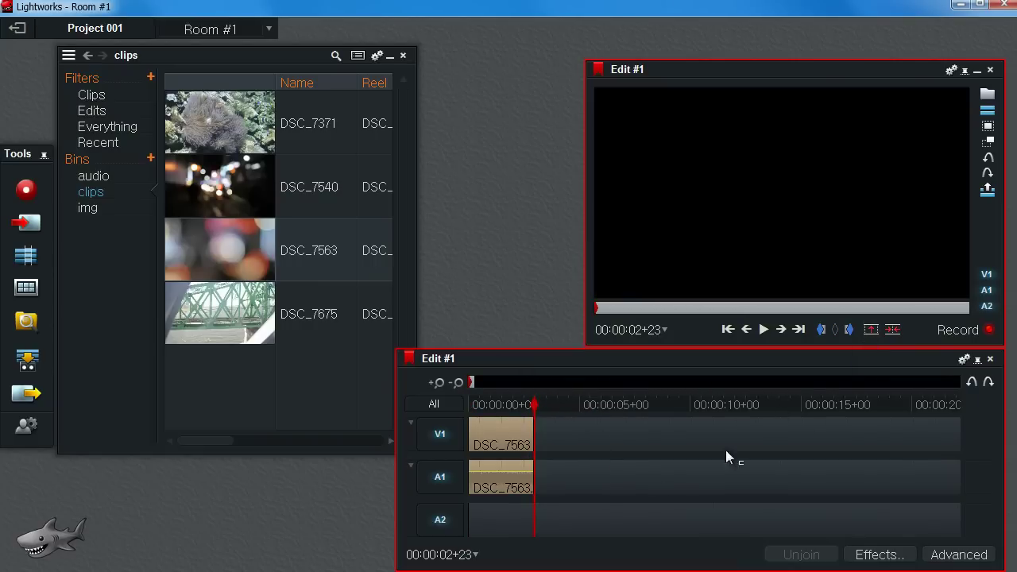
drag(523, 406, 511, 410)
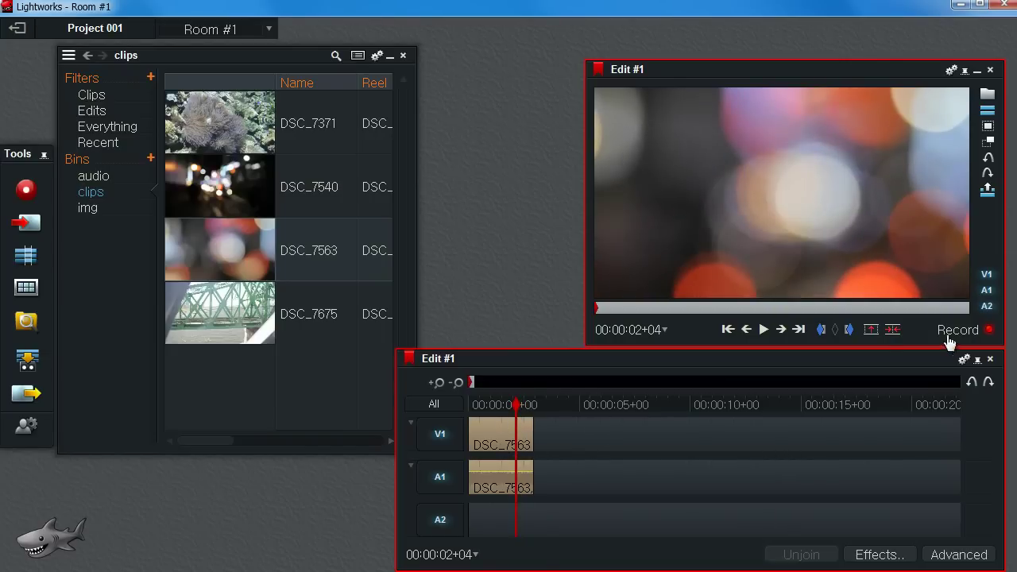
click(867, 332)
key(ctrl+z)
key(ctrl+z)
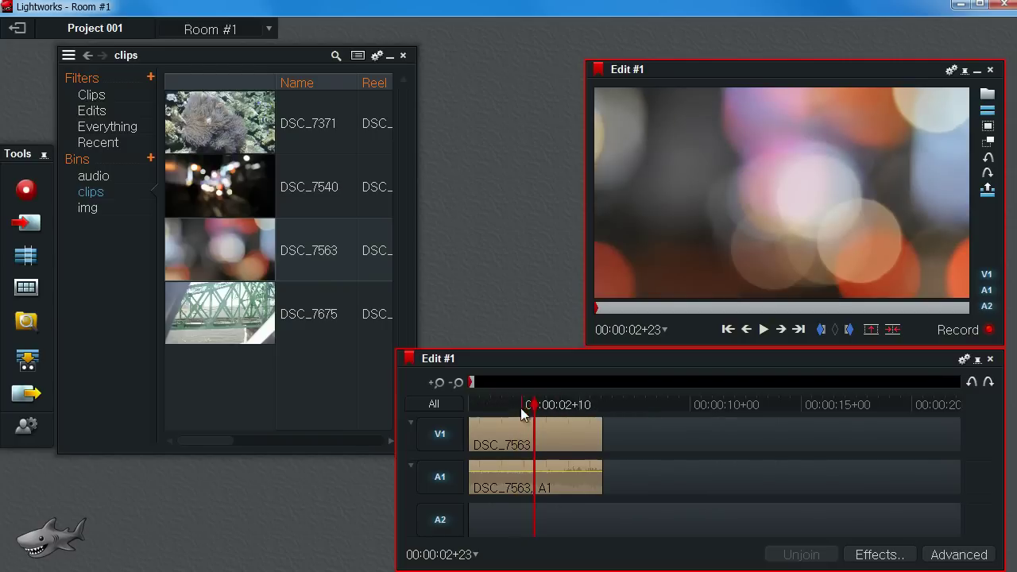
Split the DSC_7563 clip in Edit #1 at 00:00:03+11 and at about 00:00:04+19
click(545, 406)
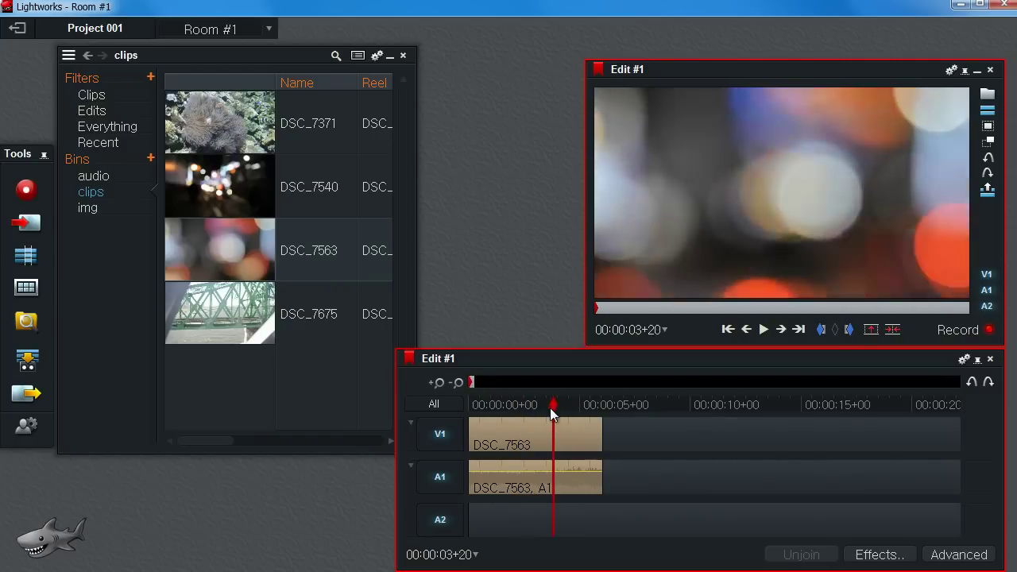
click(894, 335)
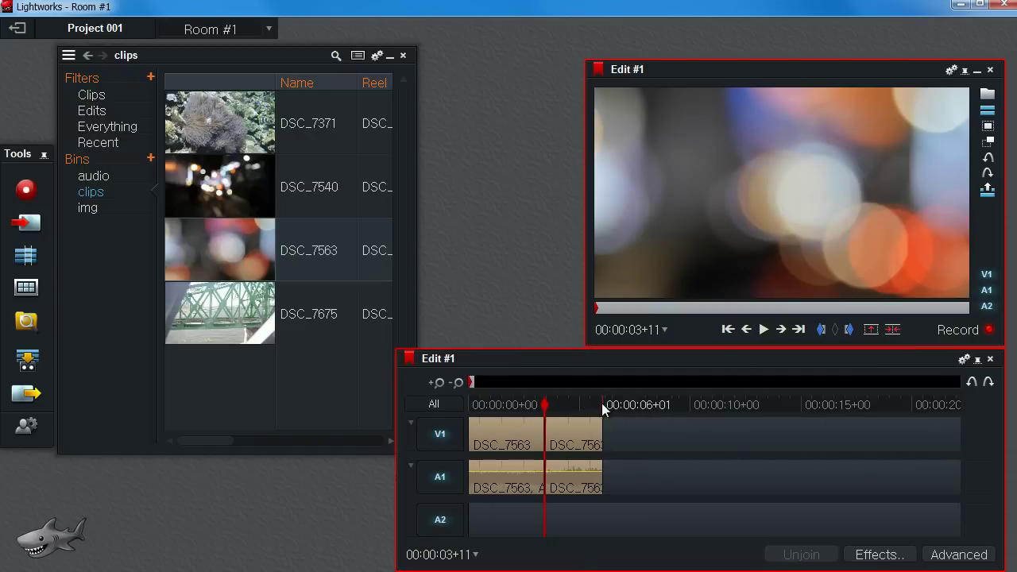
click(574, 406)
drag(588, 405, 520, 422)
click(896, 338)
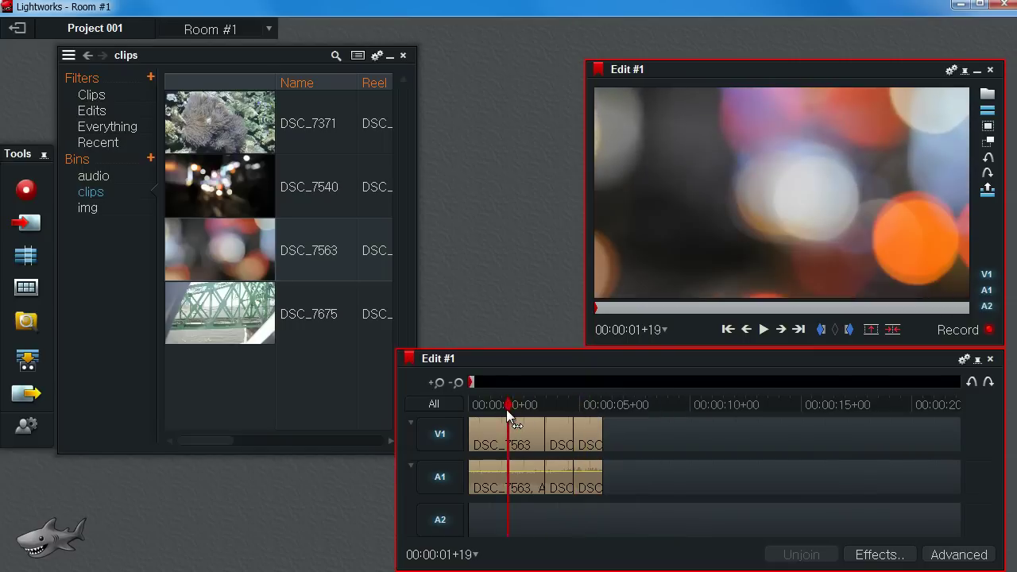
Add further cuts to the DSC_7563 clip in Edit #1 at 00:00:01+18, 00:00:03+05 and 00:00:02+08
key(c)
click(541, 405)
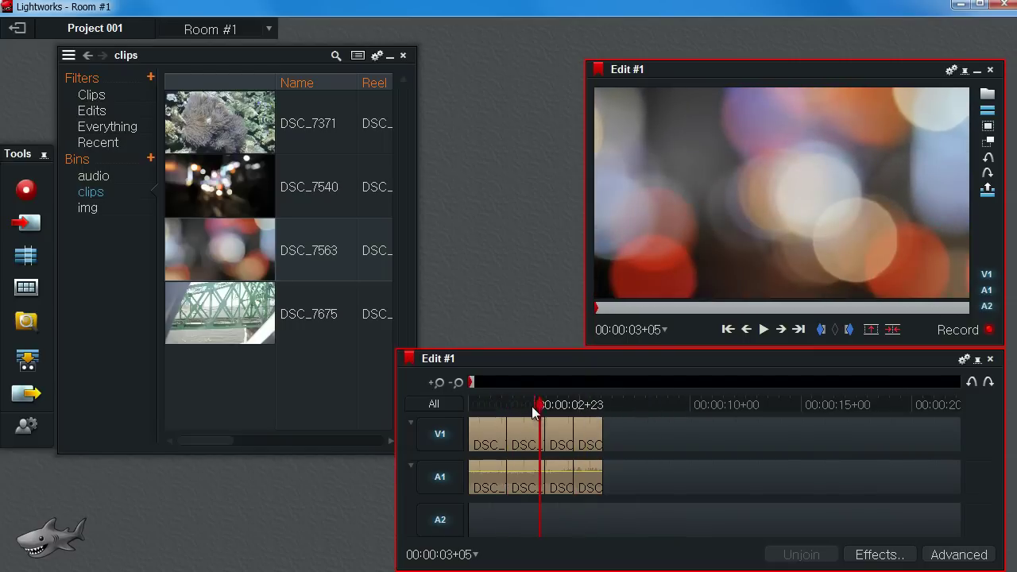
key(c)
click(519, 403)
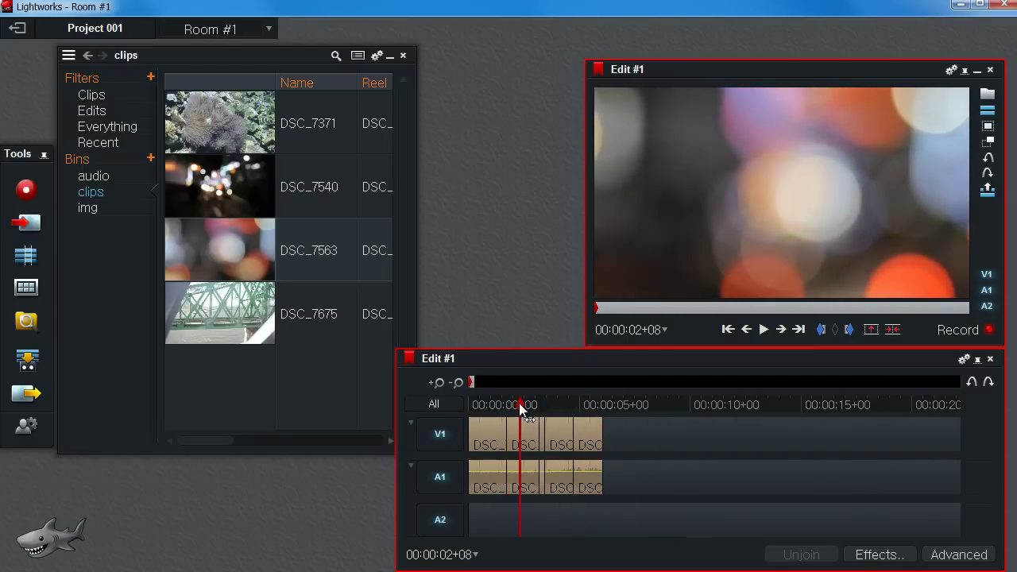
key(c)
Undo all the cuts made in the DSC_7563 clip, keeping the clip itself in Edit #1
key(ctrl+z)
key(ctrl+z)
key(ctrl+z)
key(ctrl+z)
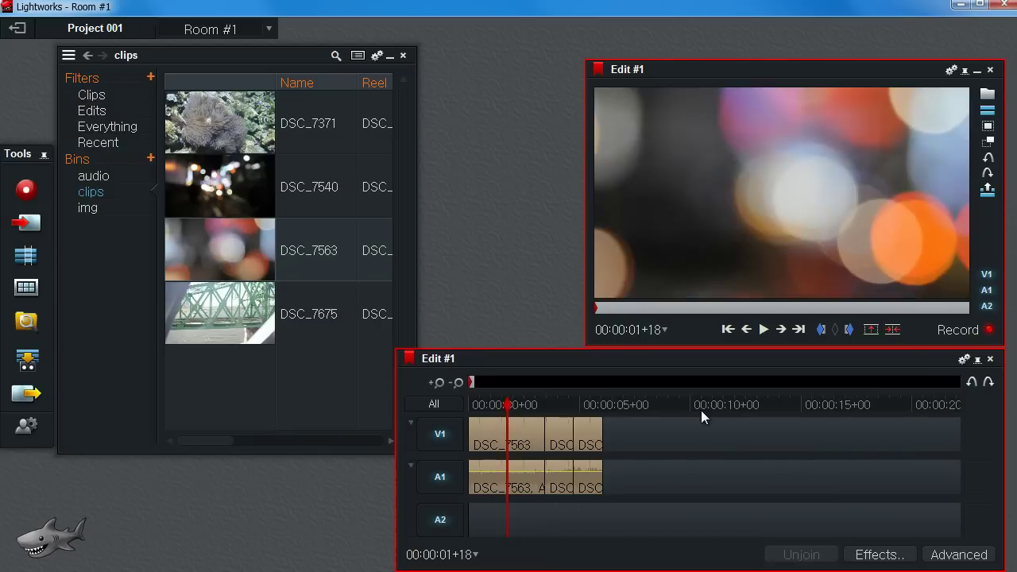
key(ctrl+z)
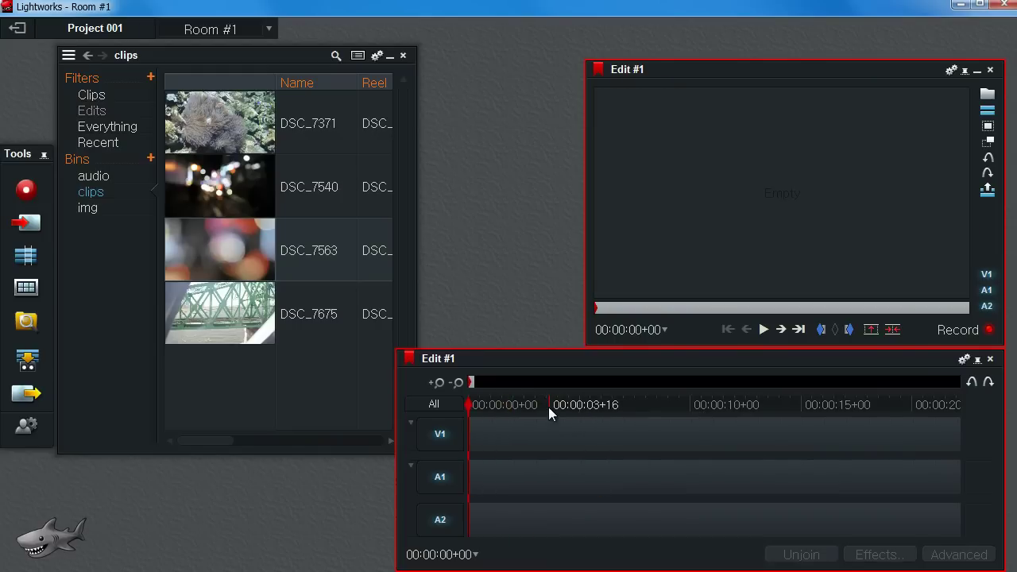
key(ctrl+y)
Mark Edit #1 from 00:00:02+14 to 00:00:04+12, and remove that section so that a gap remains
mouse_move(548, 407)
mouse_down()
mouse_move(525, 406)
mouse_move(568, 406)
mouse_up()
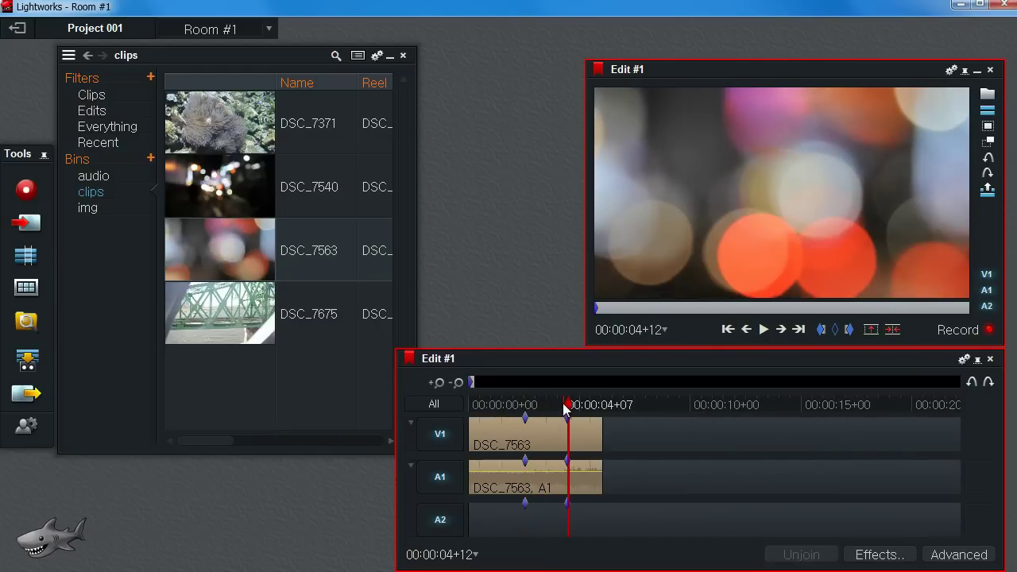
key(Delete)
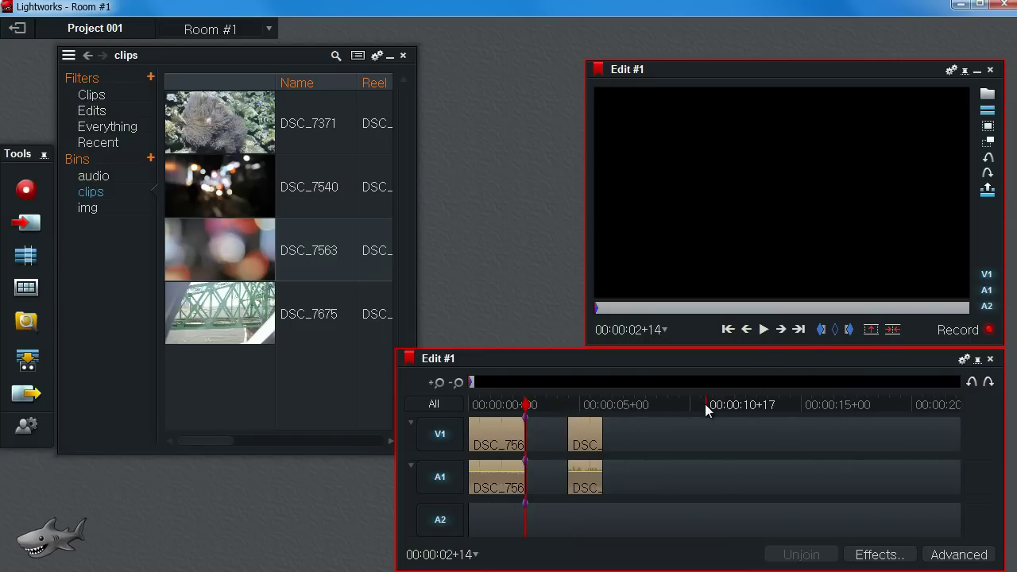
Jump between the cuts in Edit #1, mark the gap from 00:00:02+14 to 00:00:04+12, and delete it
key(s)
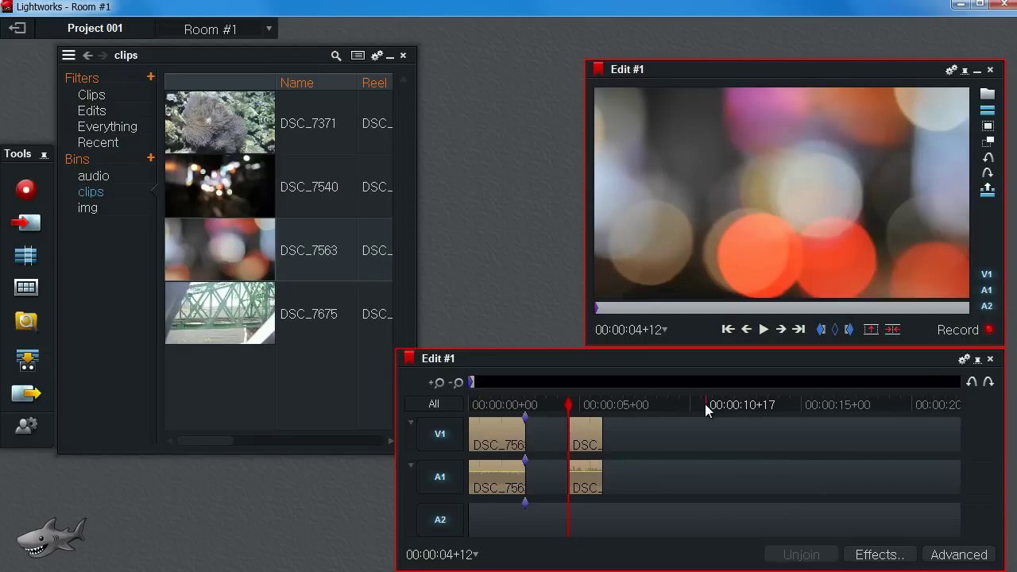
key(Home)
key(s)
key(s)
key(Home)
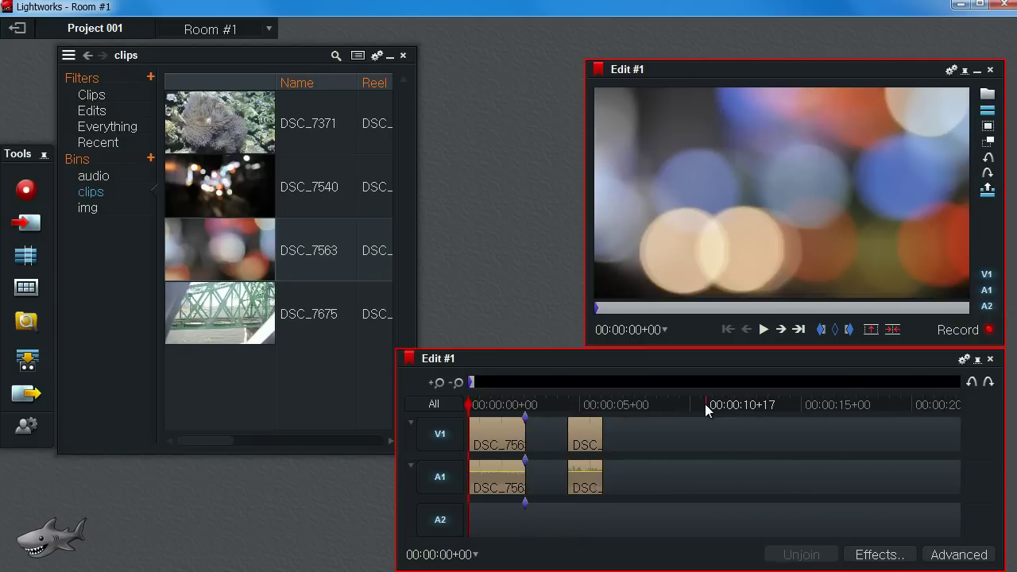
key(s)
key(s)
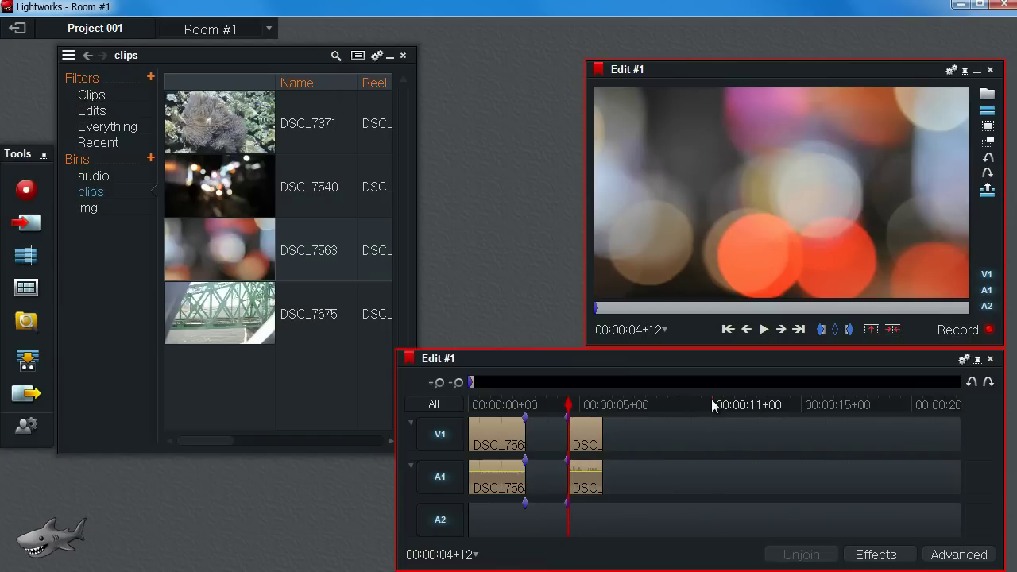
key(Delete)
Undo the gap deletion and the section removal, and clear the marks in Edit #1
mouse_move(531, 405)
mouse_down()
mouse_move(557, 405)
mouse_move(481, 408)
mouse_move(570, 411)
mouse_move(513, 410)
mouse_up()
key(ctrl+z)
key(ctrl+z)
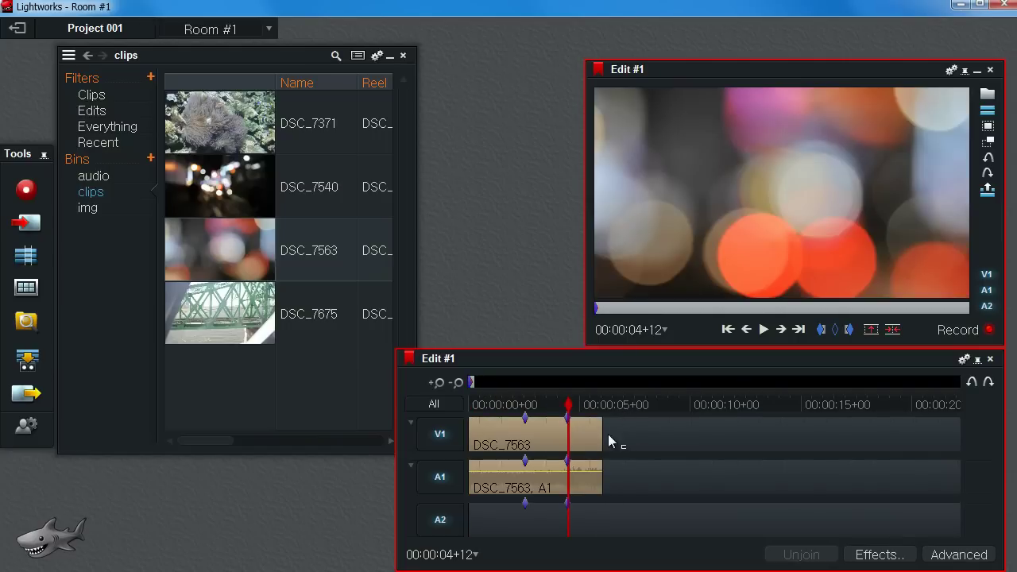
key(g)
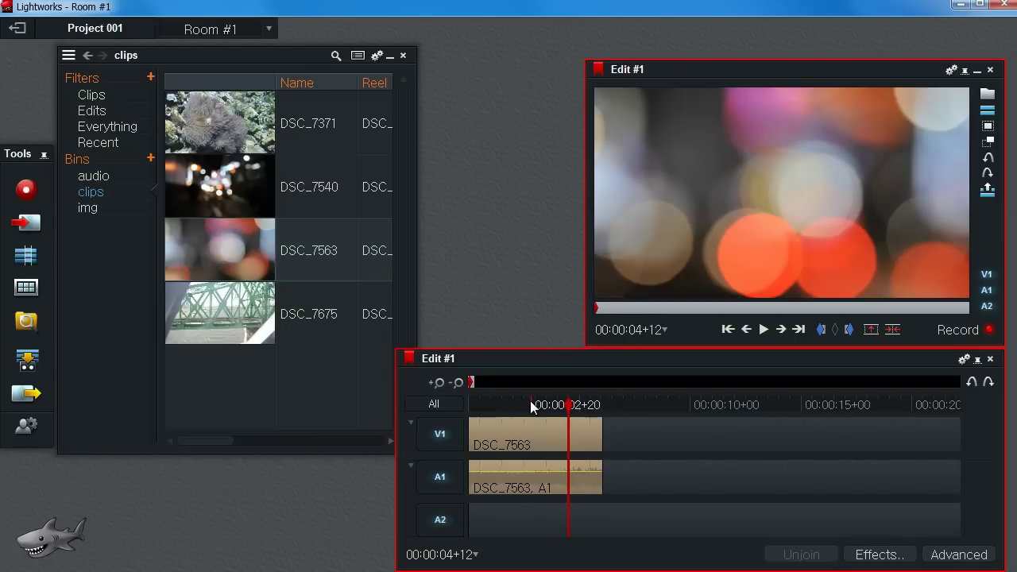
Trim the end of the DSC_7563 clip by removing everything after 00:00:06+00 in Edit #1
drag(530, 400, 601, 432)
click(496, 409)
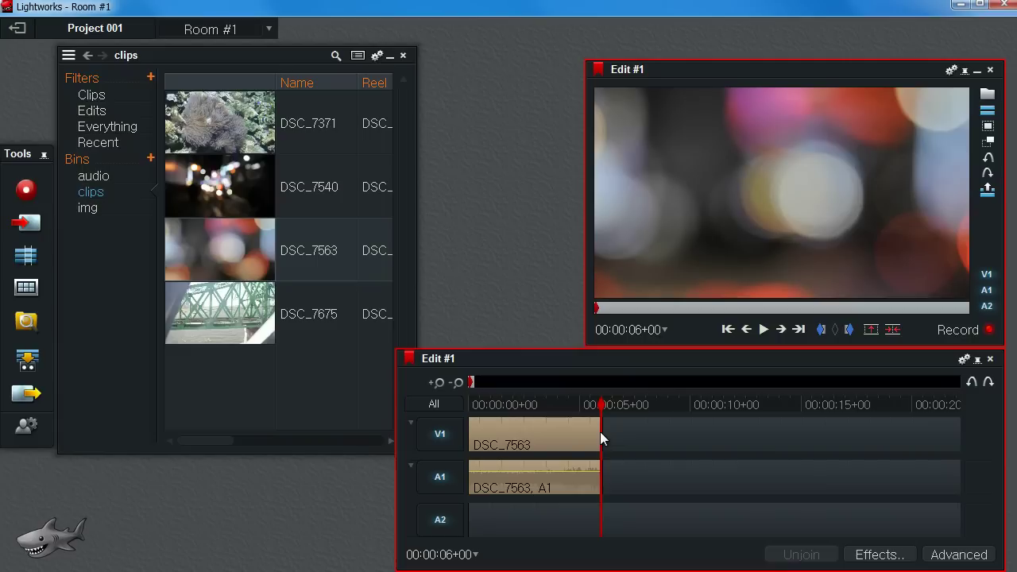
scroll(601, 433, up, 4)
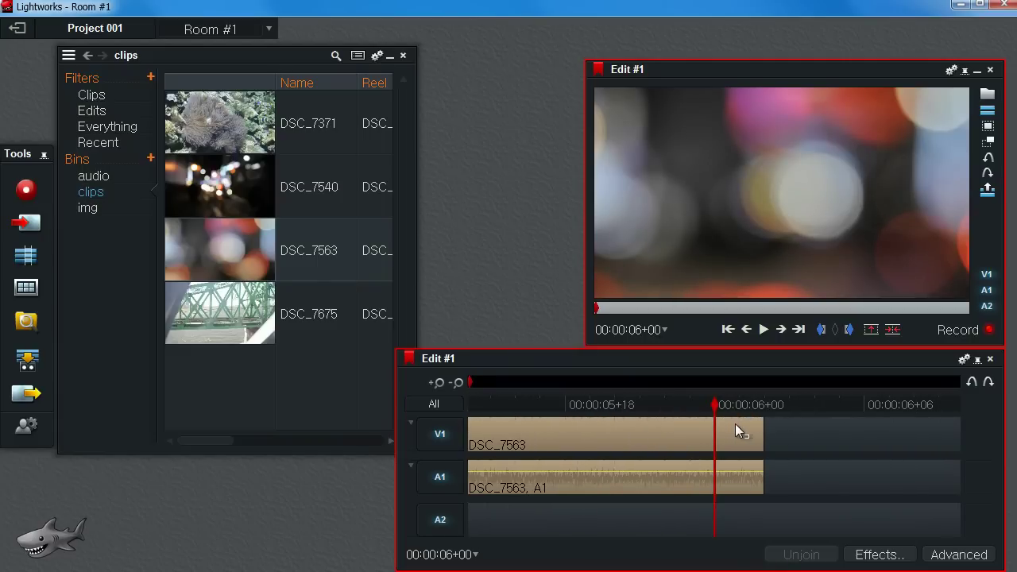
click(735, 424)
scroll(740, 412, down, 4)
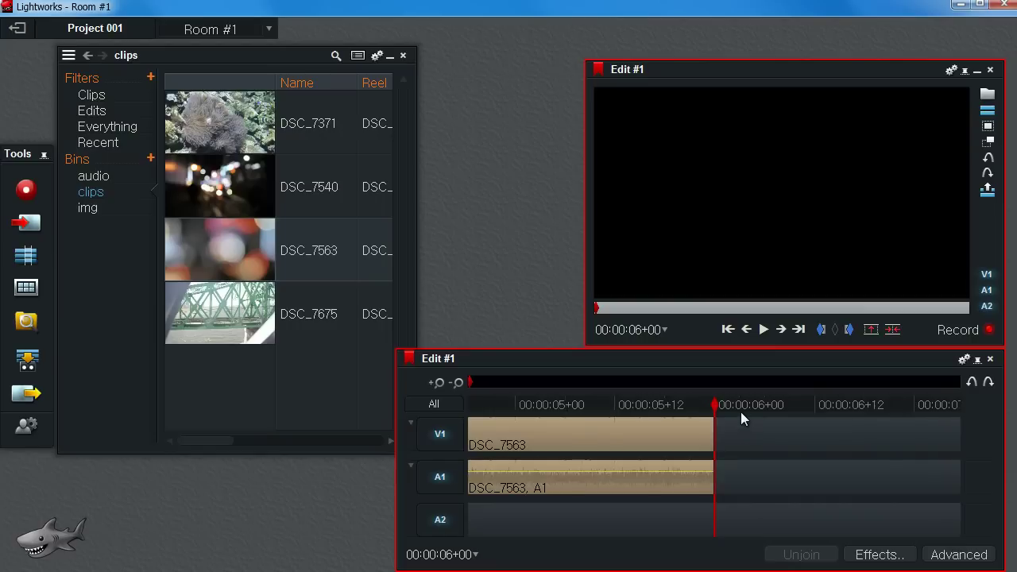
Add all five images from the img bin to V1 of Edit #1, directly after the DSC_7563 clip
drag(673, 406, 518, 414)
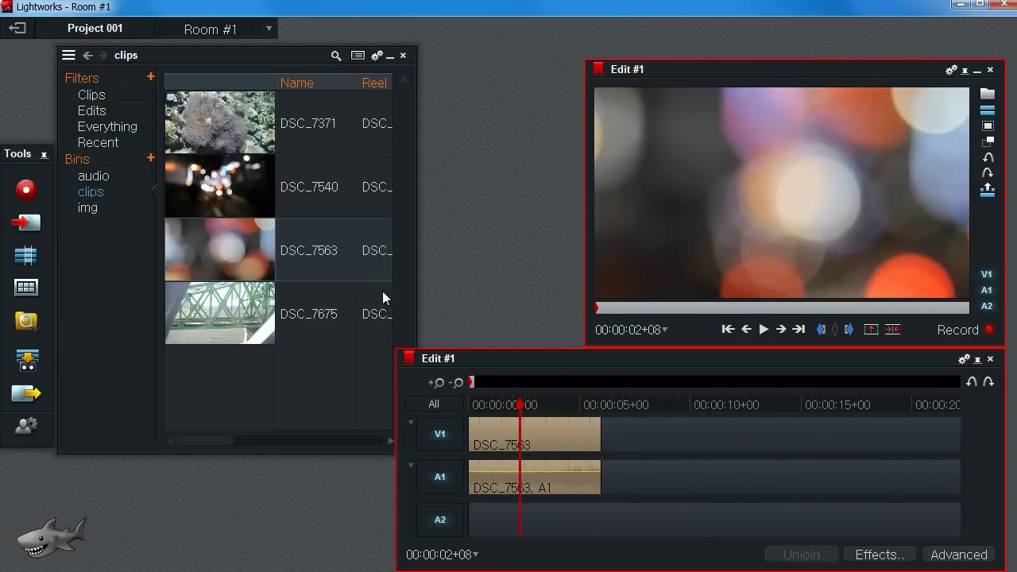
click(88, 209)
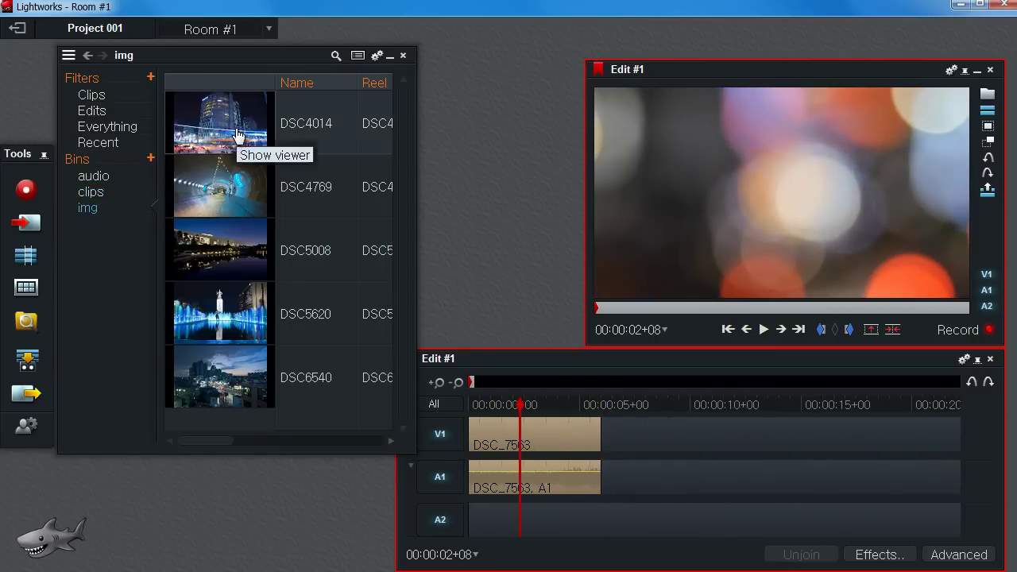
key(ctrl+a)
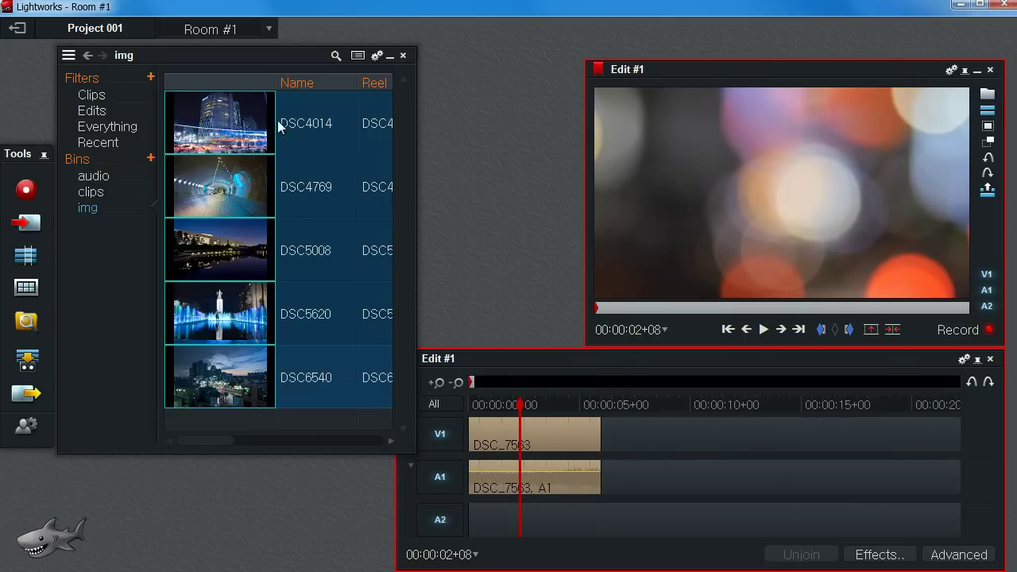
drag(277, 120, 606, 471)
Play Edit #1 from 00:00:04+05 towards the DSC4014 image, and return the playhead to the start of DSC_7563
drag(597, 410, 560, 471)
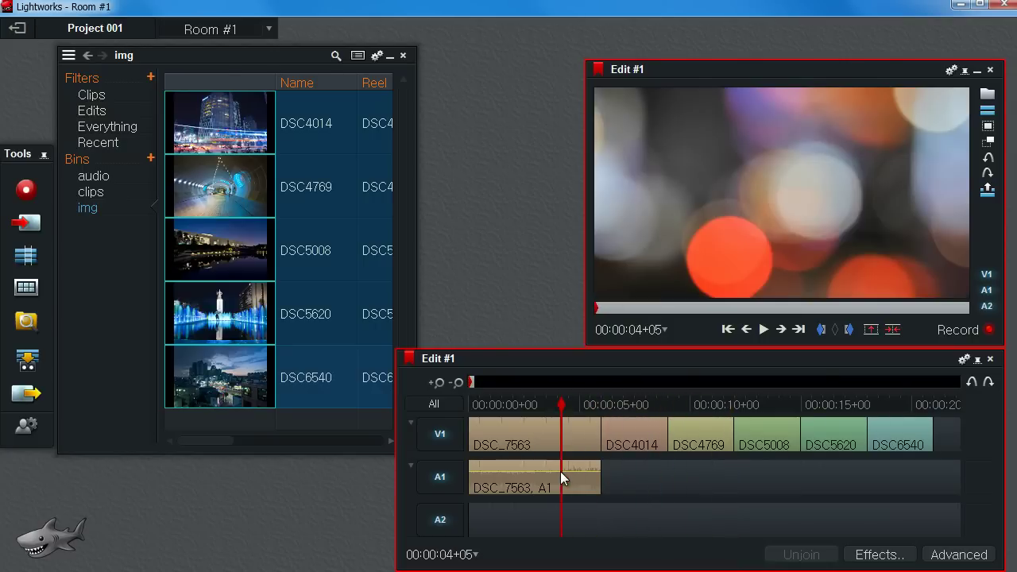
key(space)
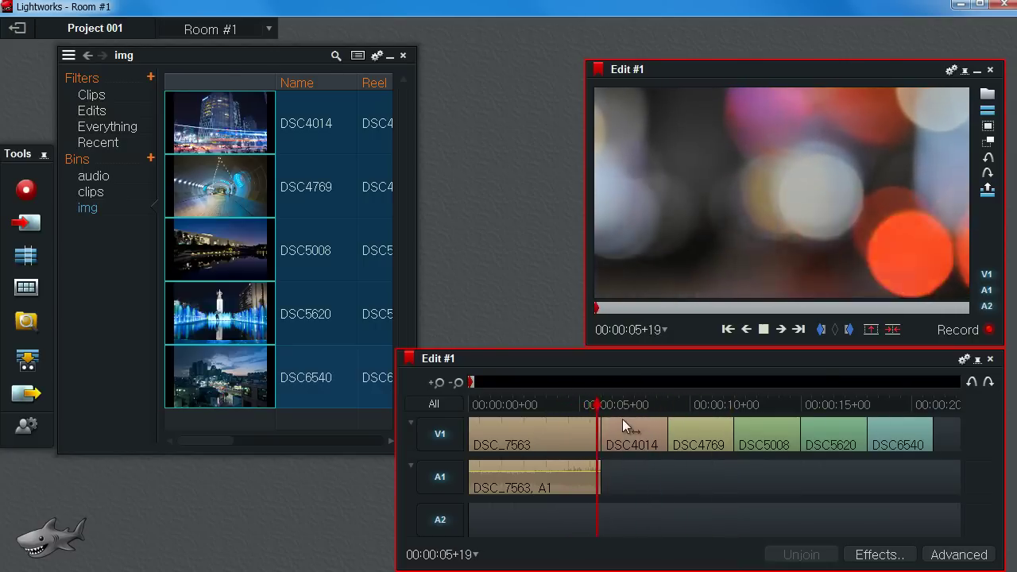
key(space)
click(508, 407)
click(498, 407)
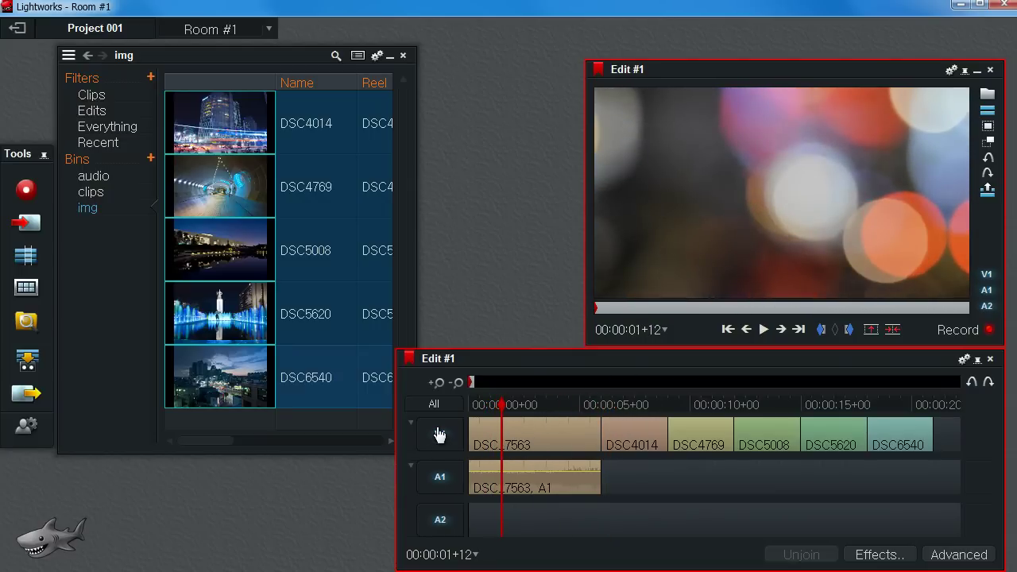
Delete everything from the start of Edit #1 on all tracks, and undo the deletion
drag(501, 403, 421, 418)
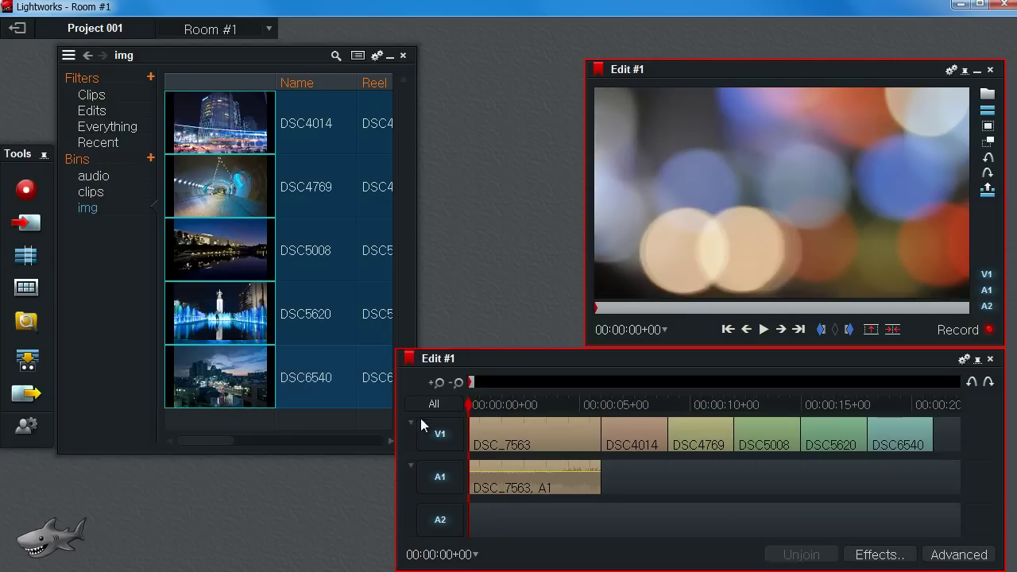
key(Delete)
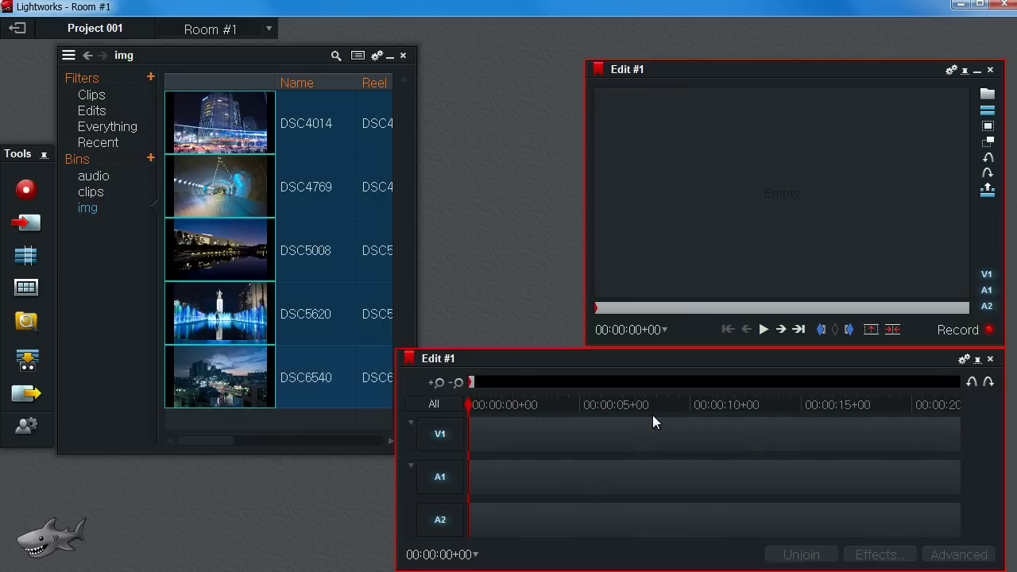
key(ctrl+z)
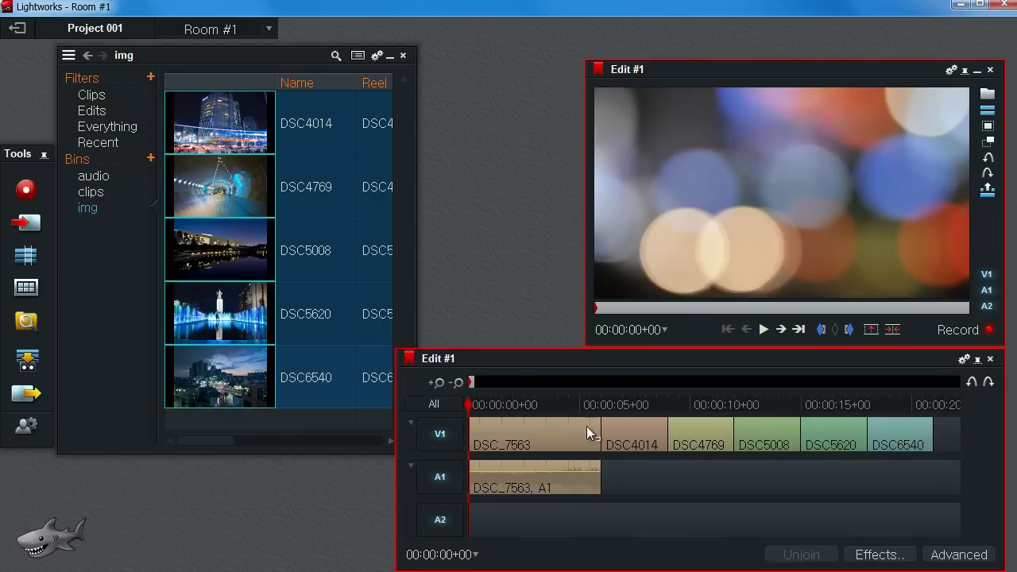
Delete the DSC_7563 audio from A1 with V1 deselected, and reselect V1
click(444, 437)
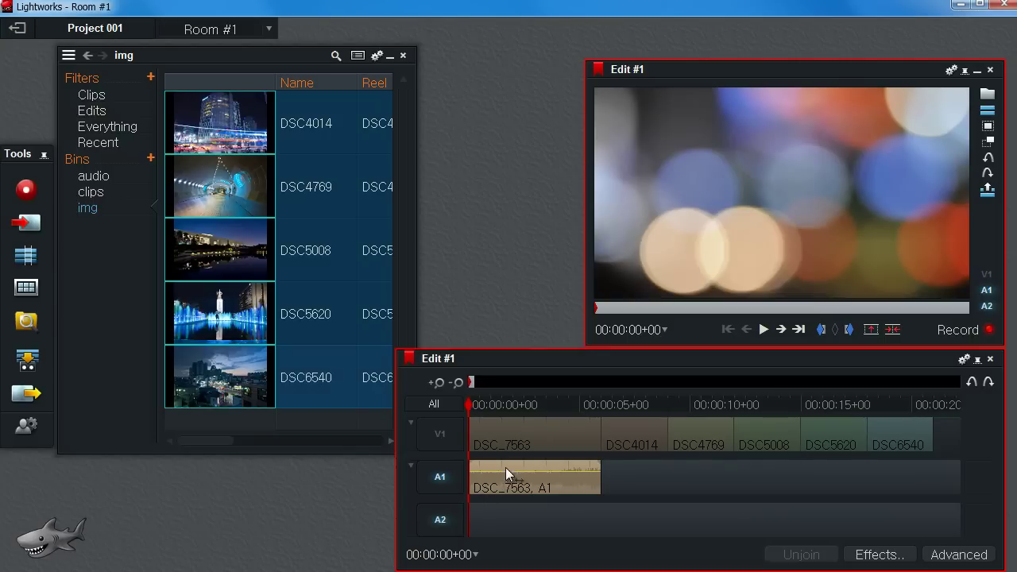
key(Delete)
drag(475, 401, 659, 405)
key(Home)
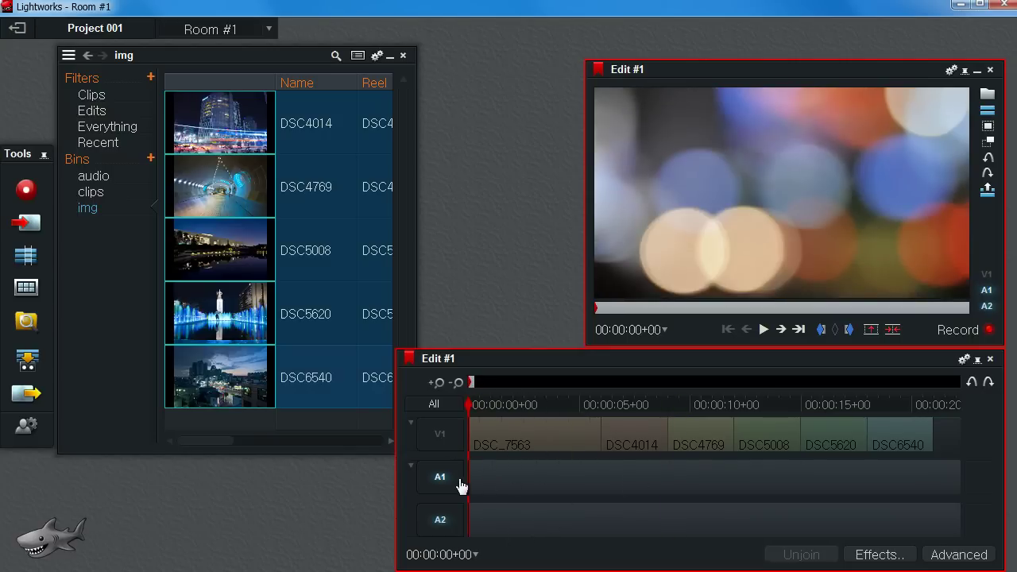
click(443, 435)
click(604, 403)
key(Home)
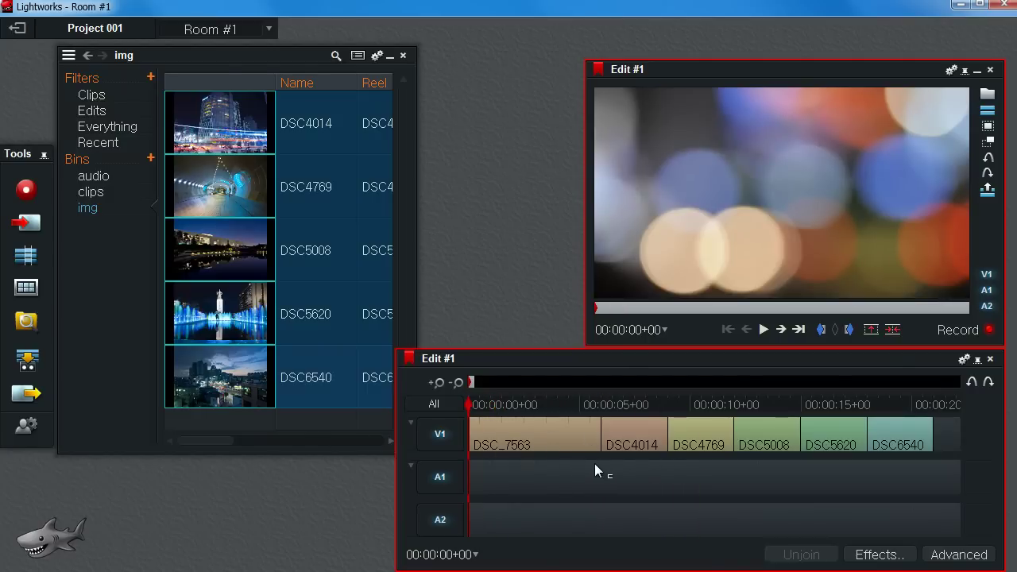
Show the contents of the audio bin and scrub Edit #1 to 00:00:03+21
scroll(594, 463, down, 3)
scroll(594, 464, up, 3)
scroll(593, 465, down, 2)
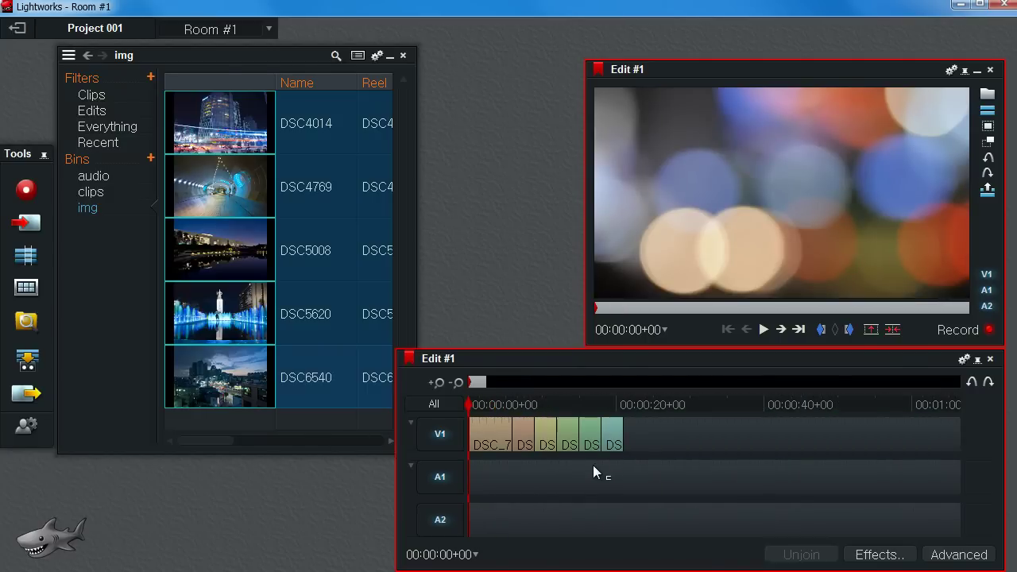
click(92, 180)
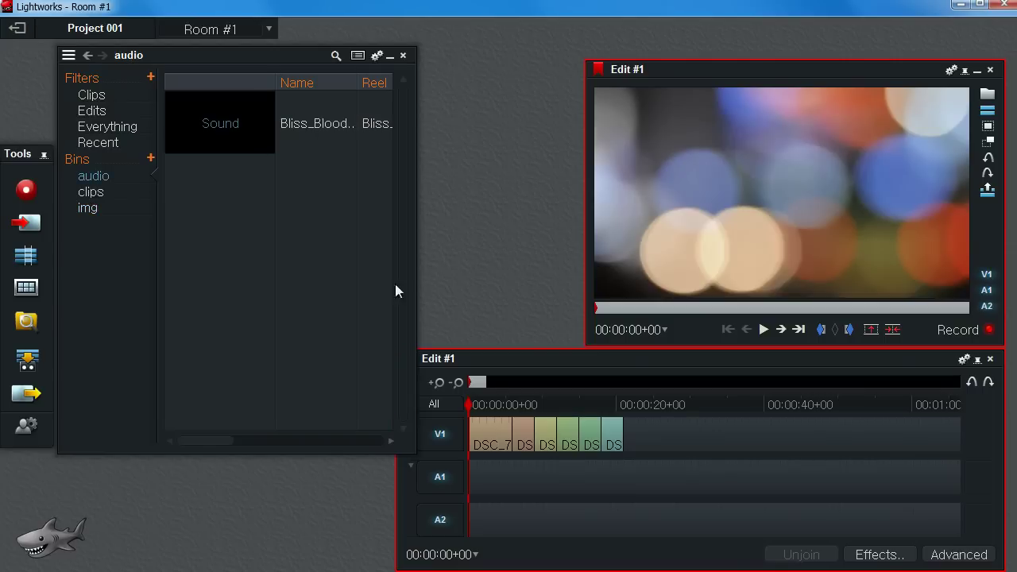
mouse_move(504, 405)
mouse_down()
mouse_move(455, 404)
mouse_move(497, 410)
mouse_up()
scroll(527, 405, up, 3)
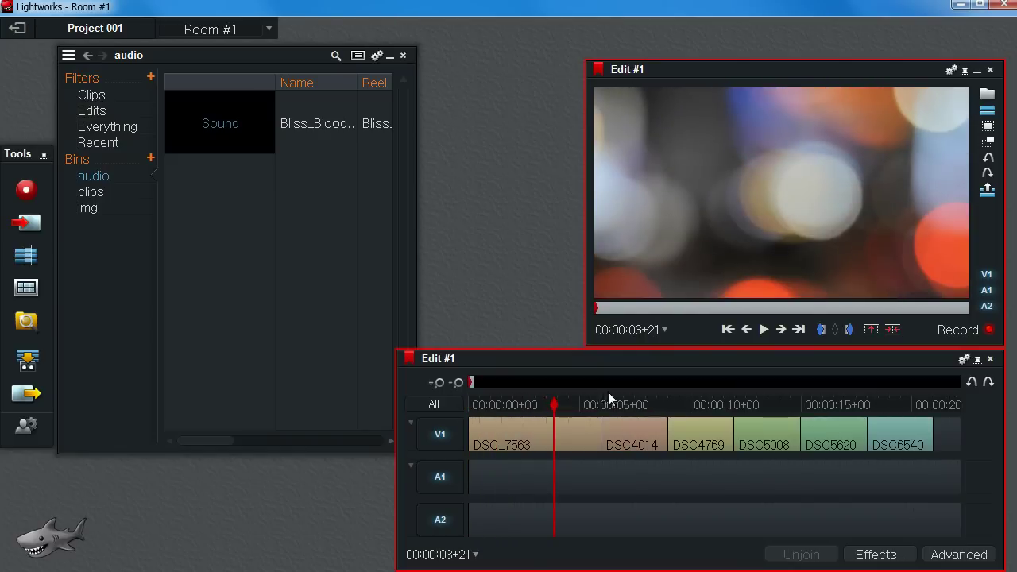
click(557, 409)
Move the DSC_7563 clip on V1 to start at 00:00:02+05, and undo the move
mouse_move(601, 429)
mouse_down()
mouse_move(552, 429)
mouse_move(583, 434)
mouse_up()
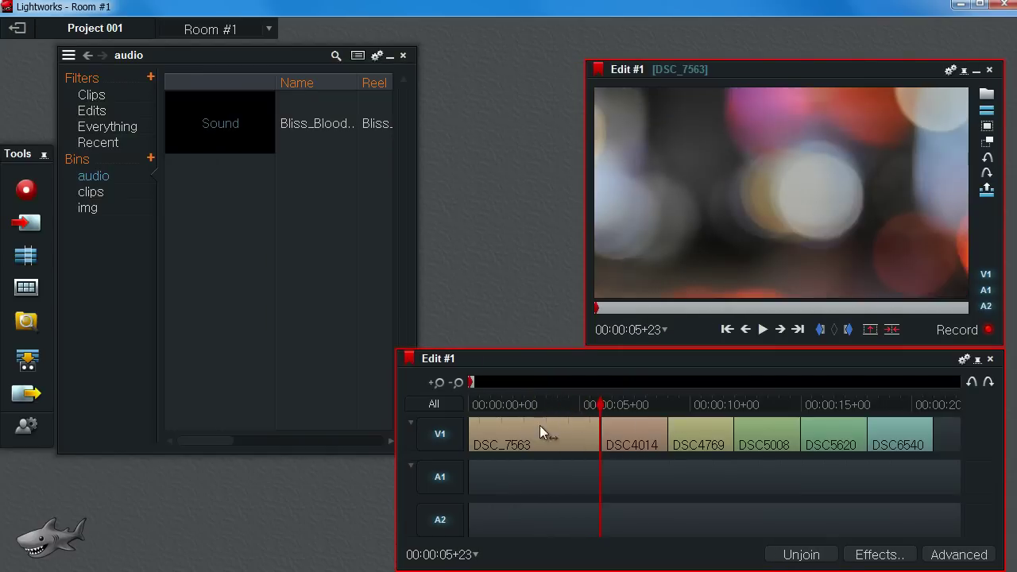
drag(569, 403, 597, 428)
scroll(532, 422, up, 3)
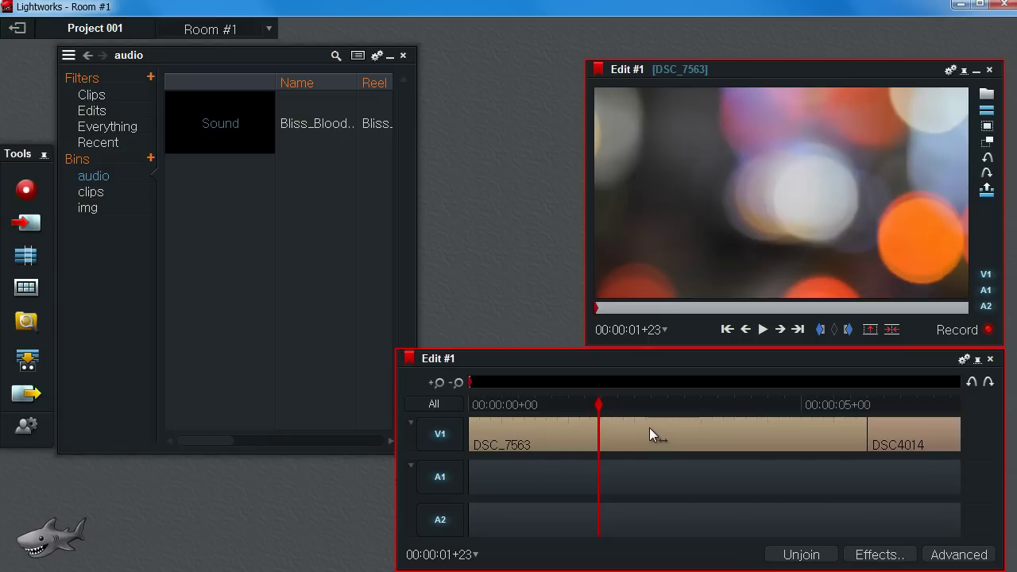
drag(649, 428, 794, 444)
scroll(764, 426, down, 4)
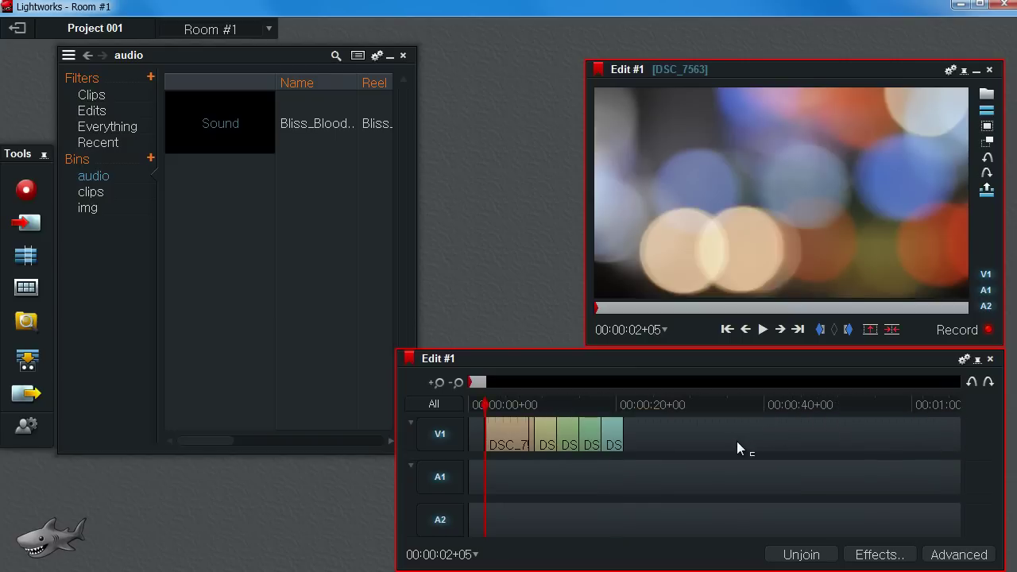
key(ctrl+z)
scroll(521, 414, up, 4)
scroll(536, 420, down, 2)
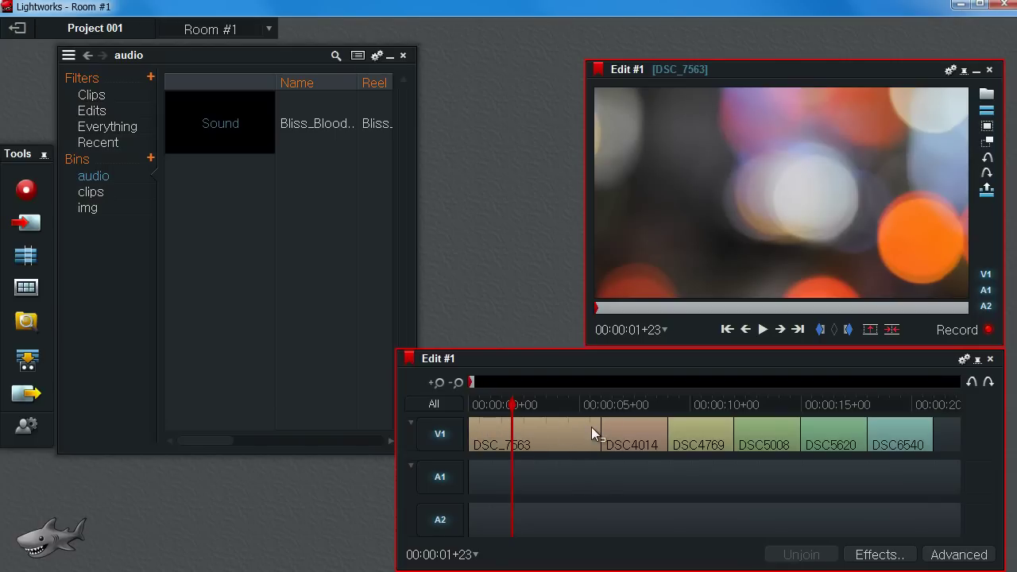
Try trimming the start edge of DSC_7563 and its cut with DSC4014, and undo both trims
click(475, 428)
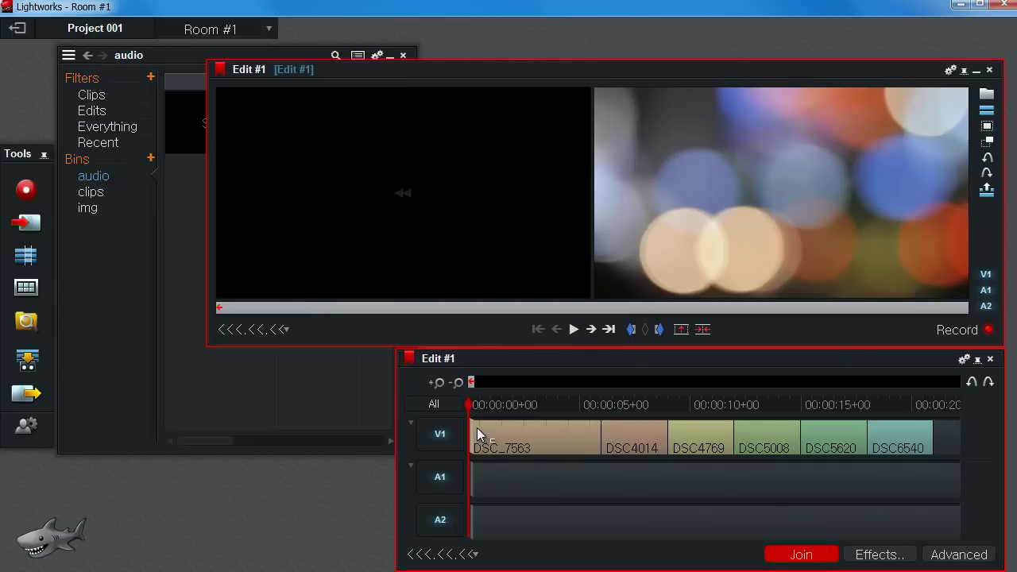
drag(477, 427, 634, 443)
key(ctrl+z)
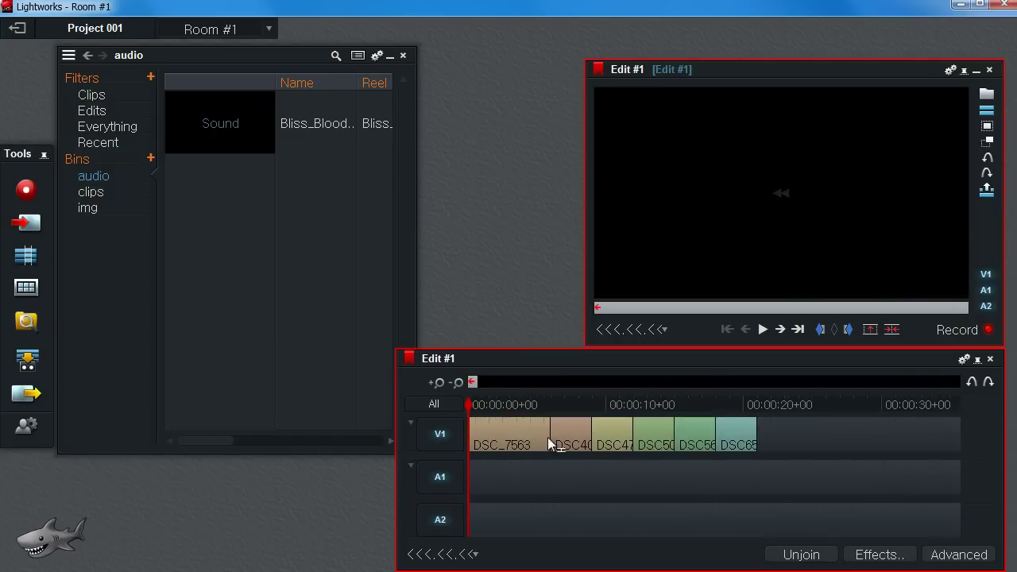
drag(549, 437, 482, 431)
key(ctrl+z)
key(ctrl+z)
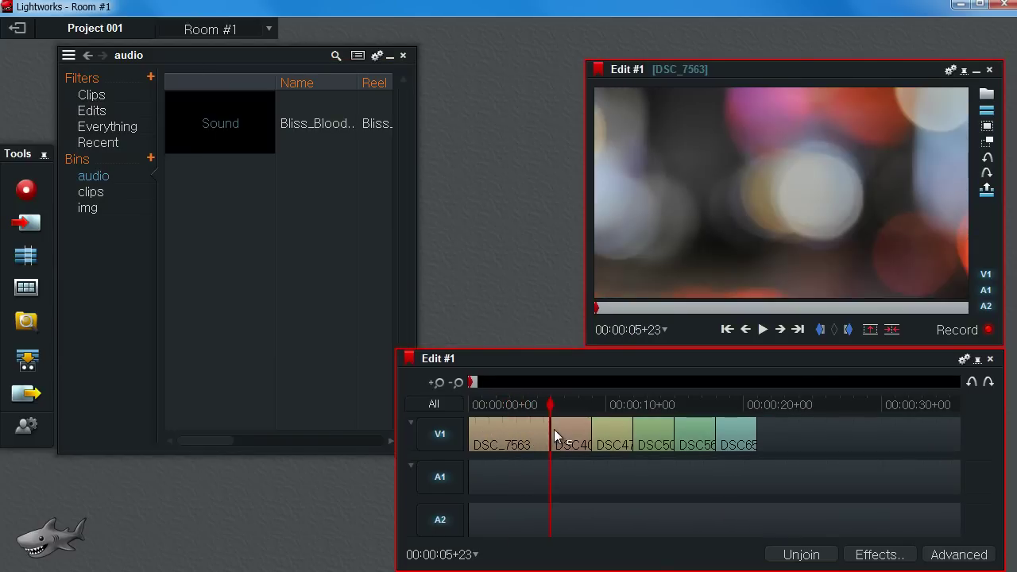
Roll the cut between DSC_7563 and DSC4014 to 00:00:03+14, and undo the roll
click(551, 429)
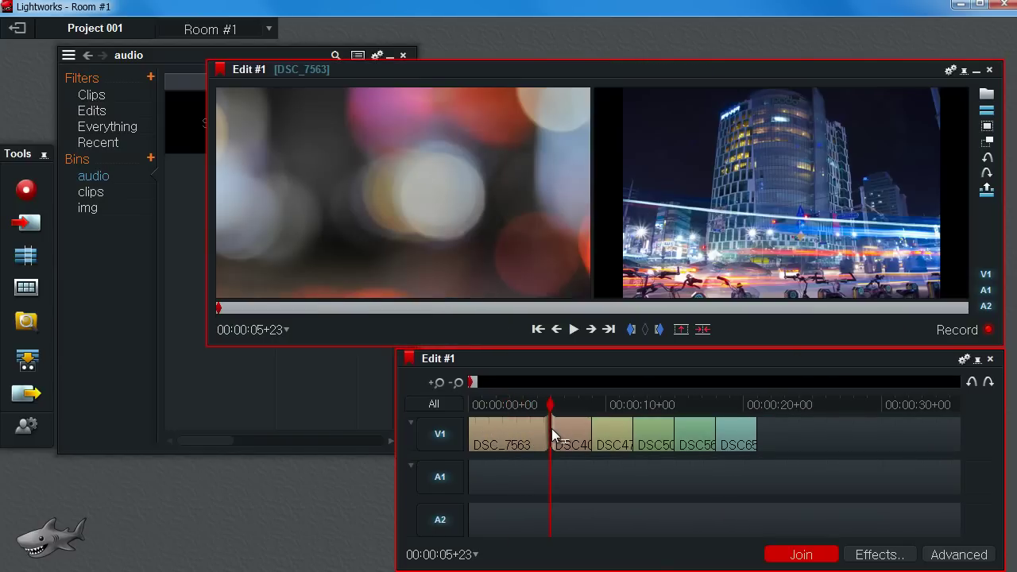
drag(553, 430, 517, 428)
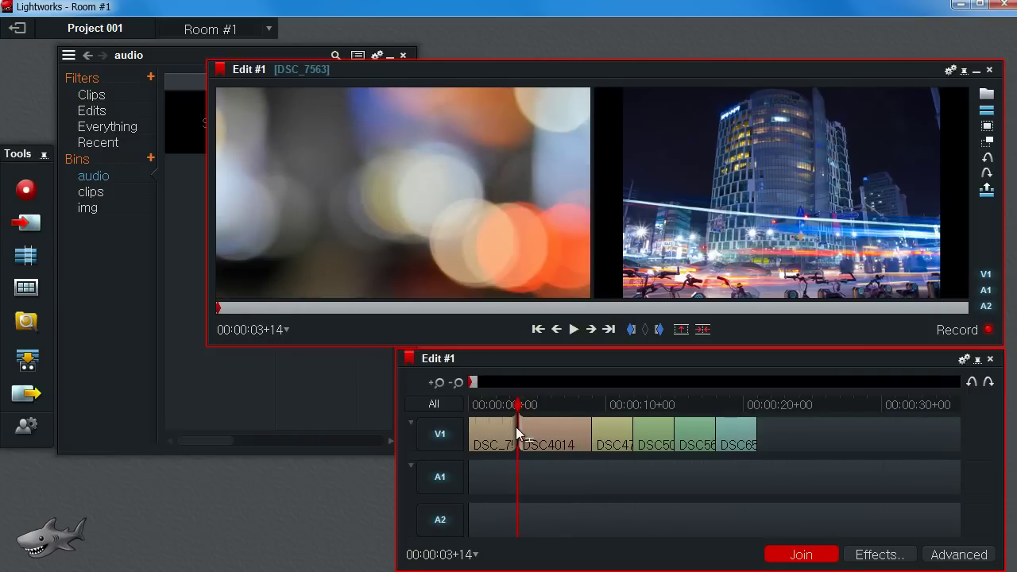
key(ctrl+z)
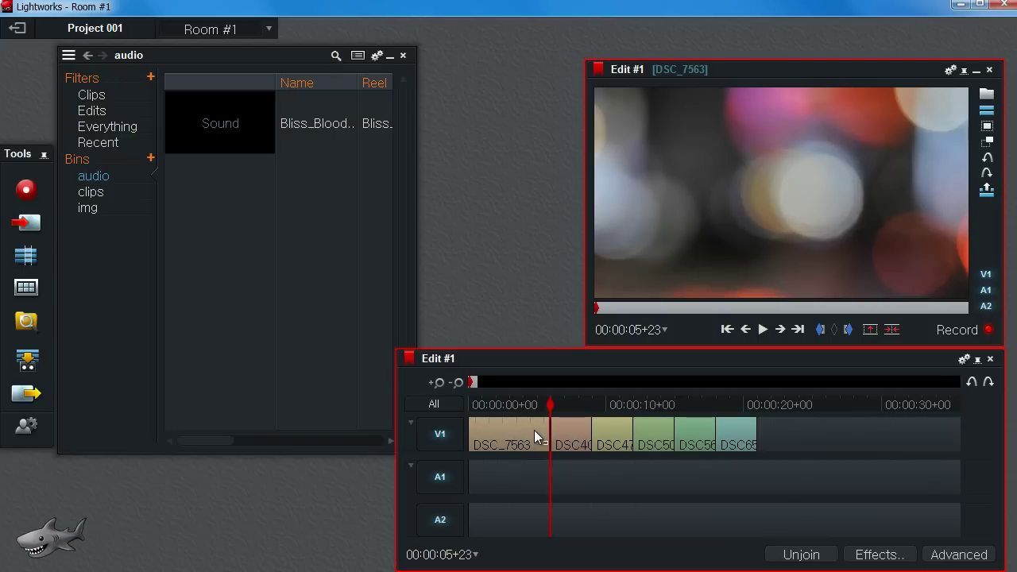
Move the DSC_7563 and DSC4014 cut to 00:00:03+17, try another trim to an earlier point, and undo both edits
click(534, 430)
mouse_move(534, 430)
mouse_down()
mouse_move(486, 433)
mouse_move(544, 434)
mouse_move(520, 433)
mouse_up()
click(547, 430)
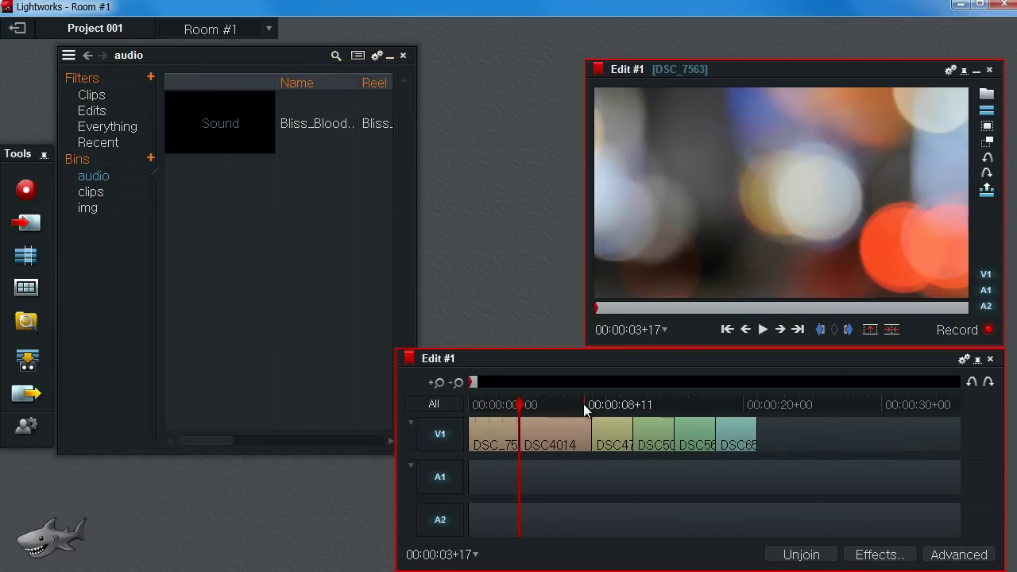
key(ctrl+z)
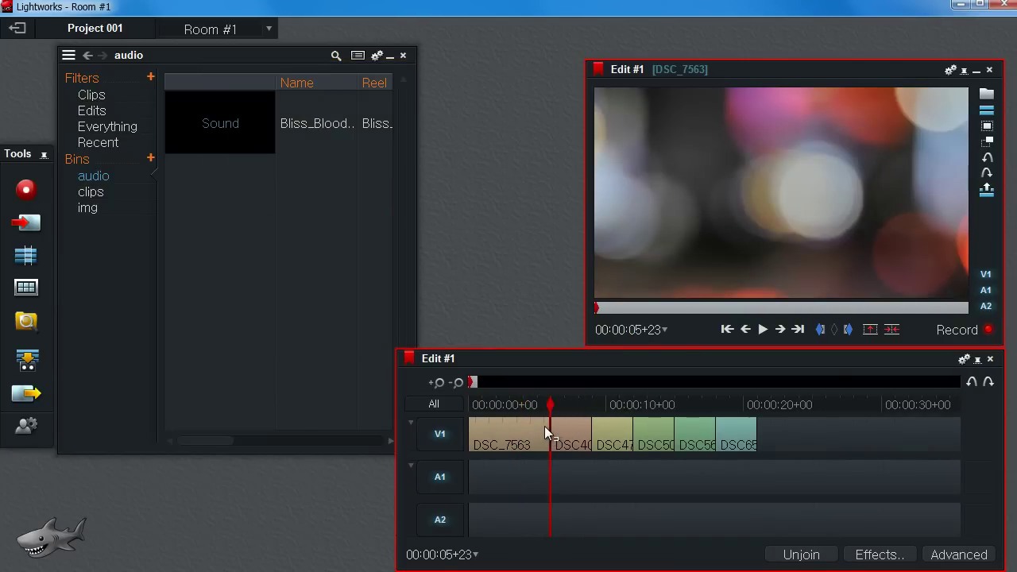
drag(545, 426, 505, 431)
key(ctrl+z)
Select the end edge of DSC_7563 on V1 for trimming, toggle Join off and on, and keep the edge joined
click(544, 427)
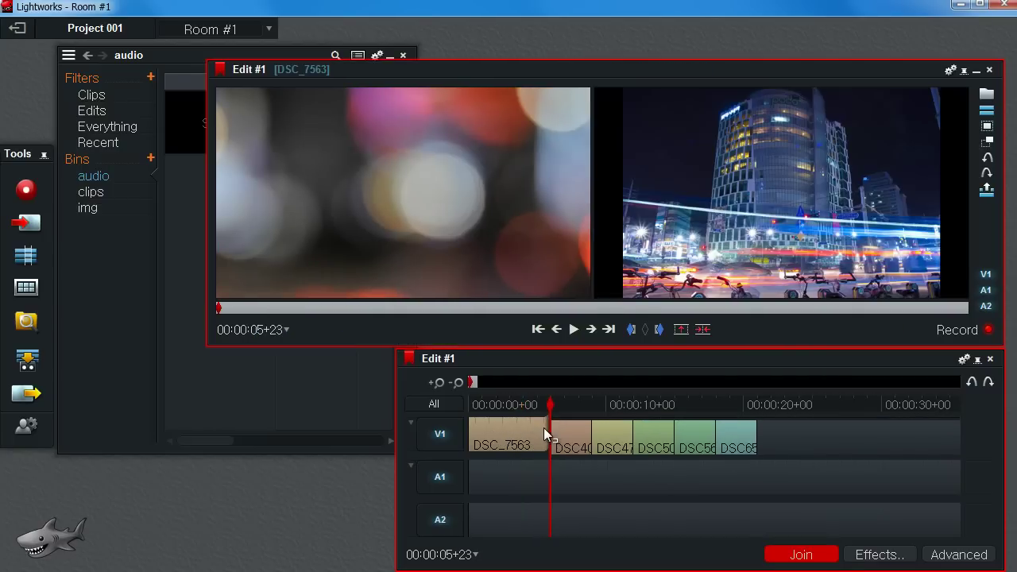
click(798, 556)
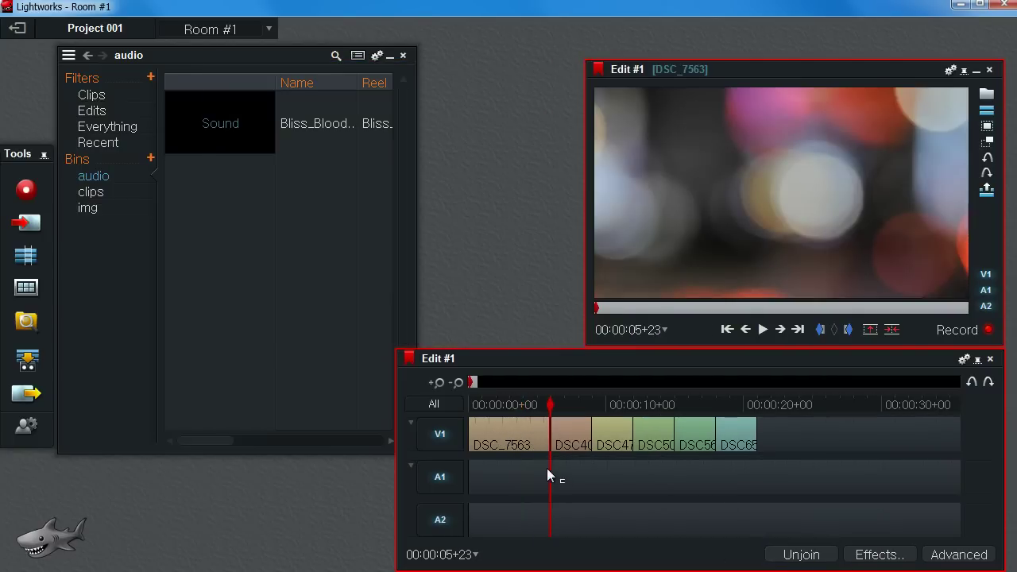
click(542, 433)
click(541, 429)
click(788, 557)
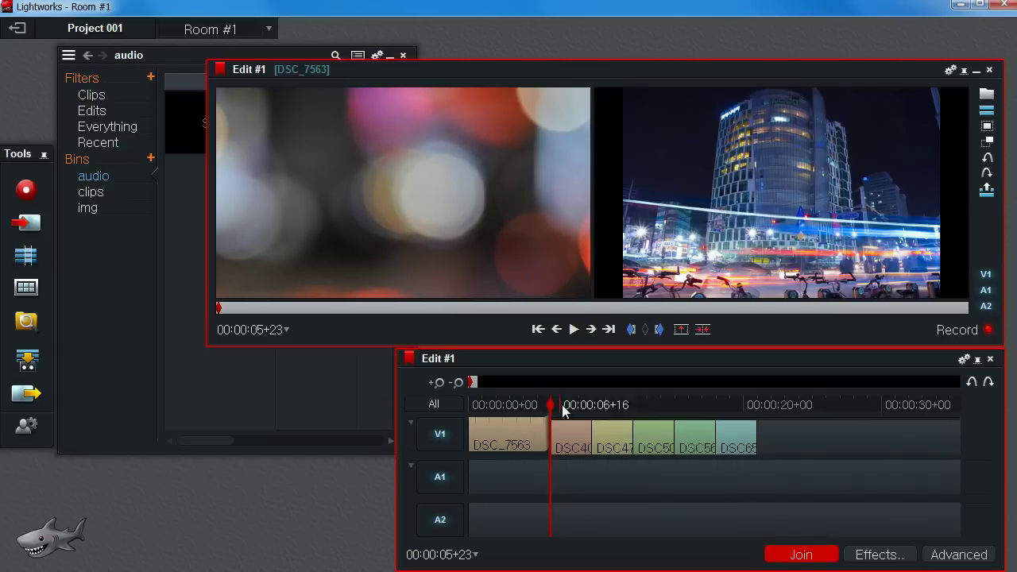
click(793, 554)
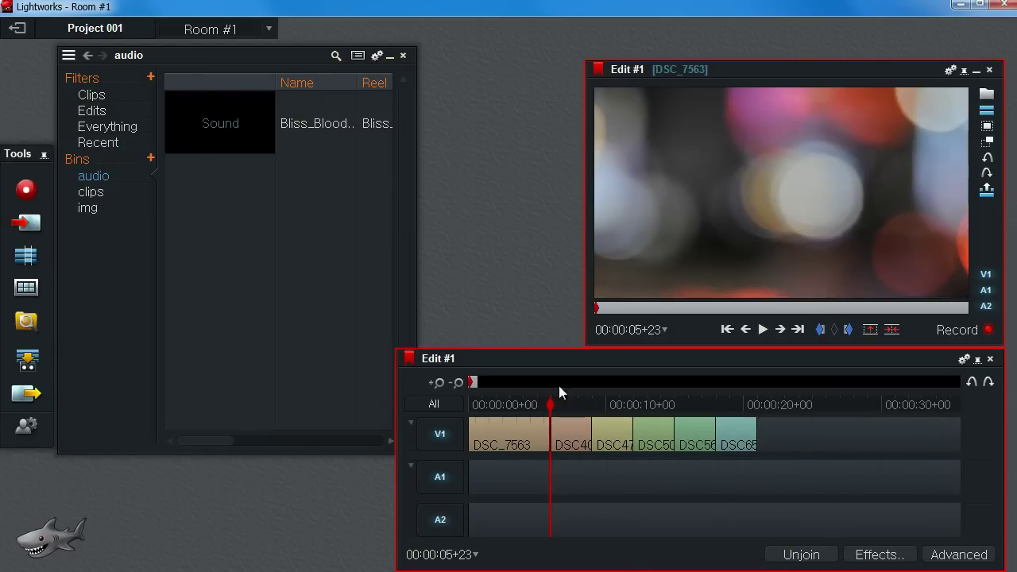
click(801, 556)
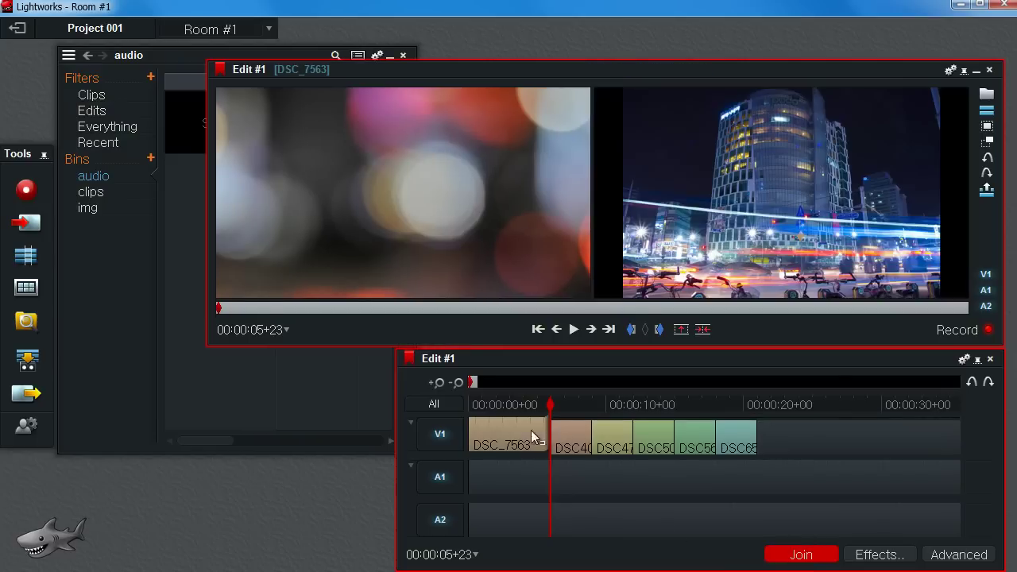
Extend the end of DSC_7563 to 00:00:07+12 by playing the selected edge and nudging it frame by frame
click(573, 330)
click(575, 331)
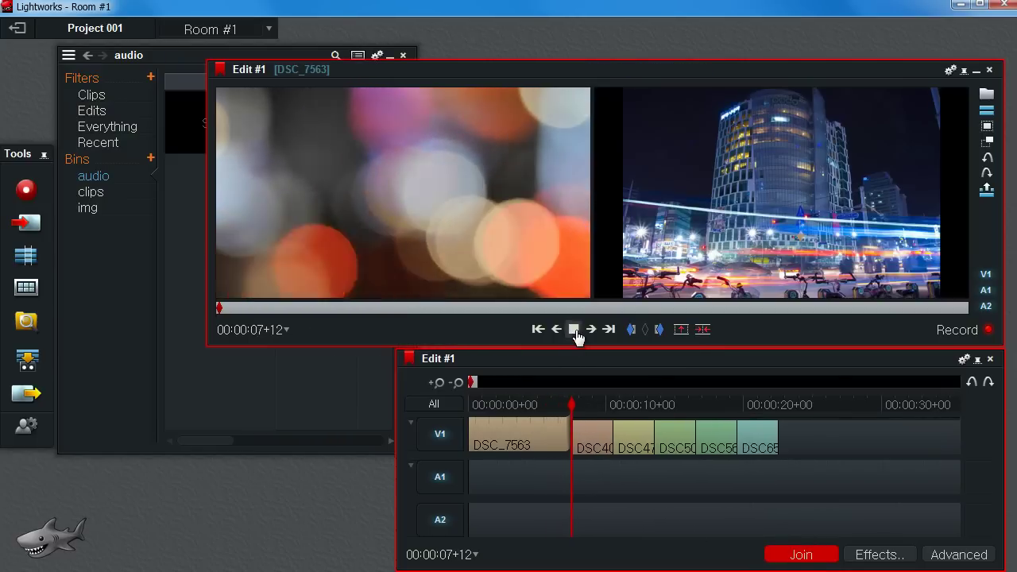
click(592, 329)
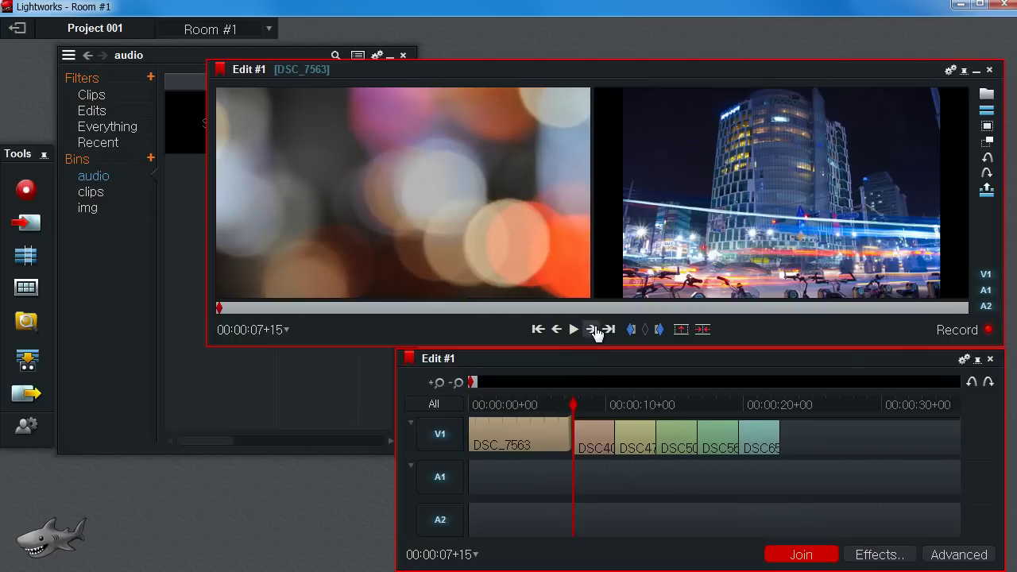
click(592, 329)
click(558, 329)
click(559, 331)
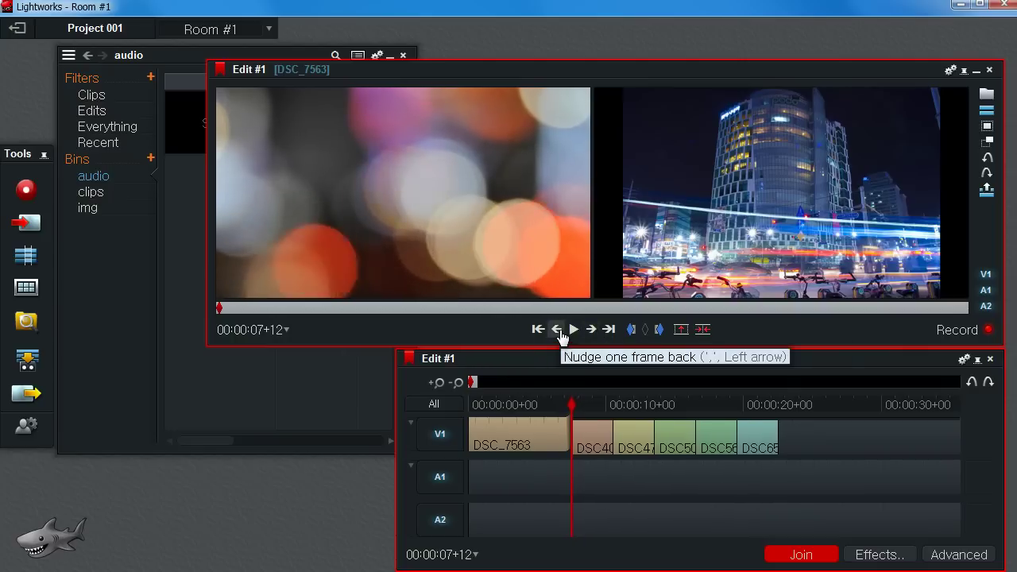
Trim the end of DSC_7563 back to 00:00:07+01 frame by frame, and undo the trimming
click(559, 331)
click(558, 331)
click(558, 331)
click(559, 329)
click(559, 329)
click(558, 329)
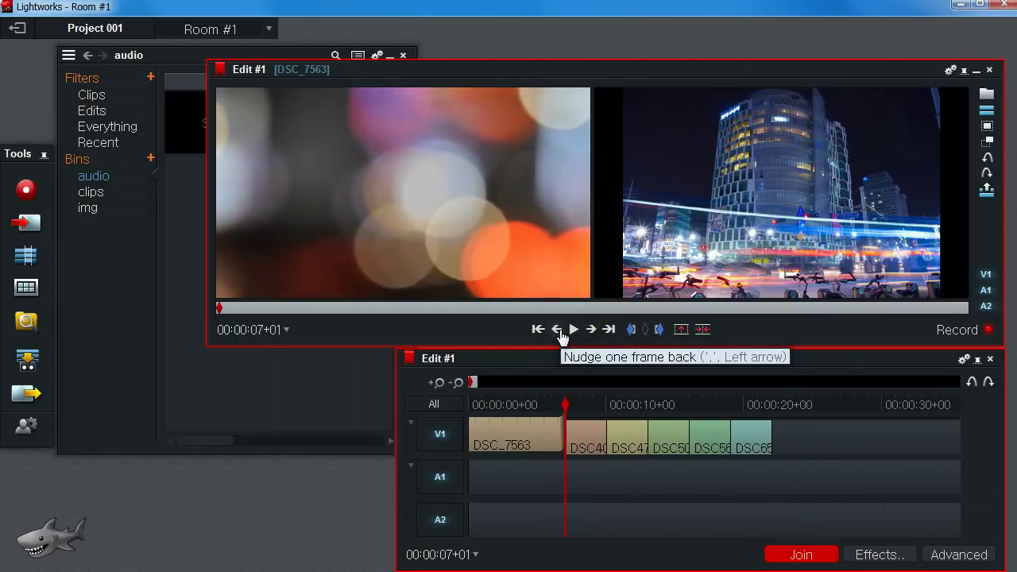
drag(622, 450, 605, 459)
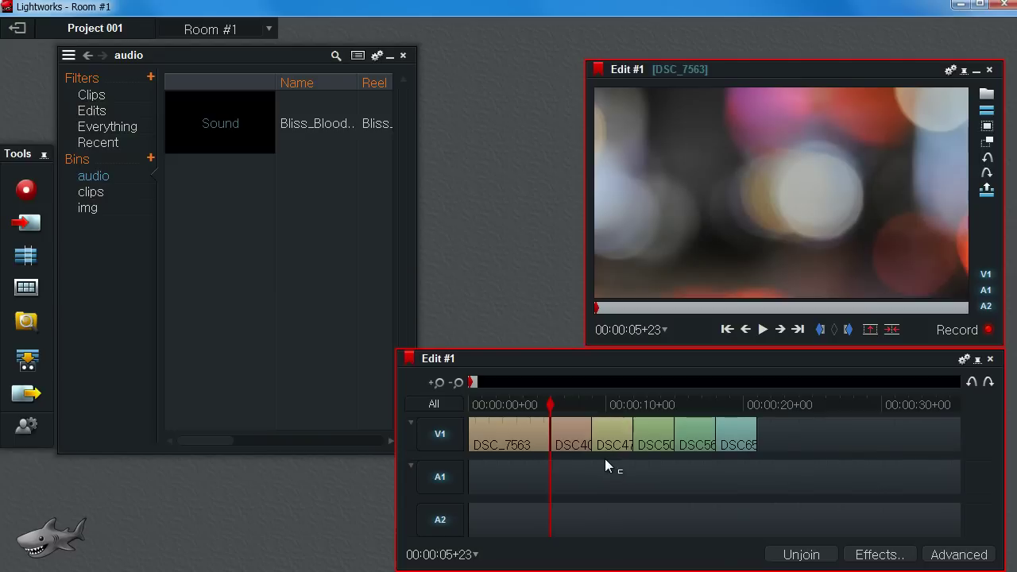
Roll the cut between DSC_7563 and DSC4014 to 00:00:06+13 with both sides selected, and undo the roll
mouse_move(547, 400)
mouse_down()
mouse_move(560, 403)
mouse_move(531, 407)
mouse_move(565, 407)
mouse_move(534, 413)
mouse_move(541, 400)
mouse_move(536, 415)
mouse_up()
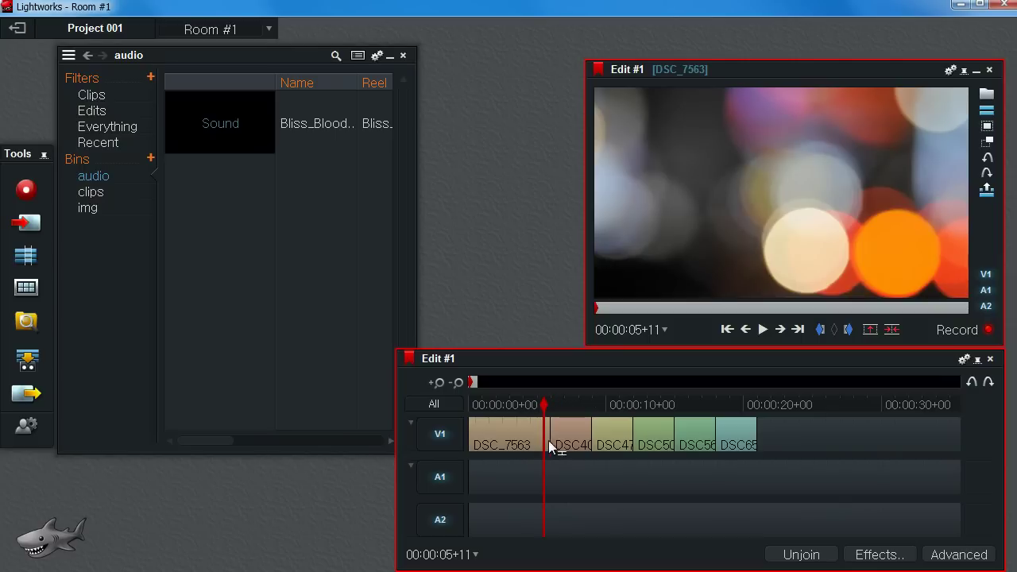
click(547, 430)
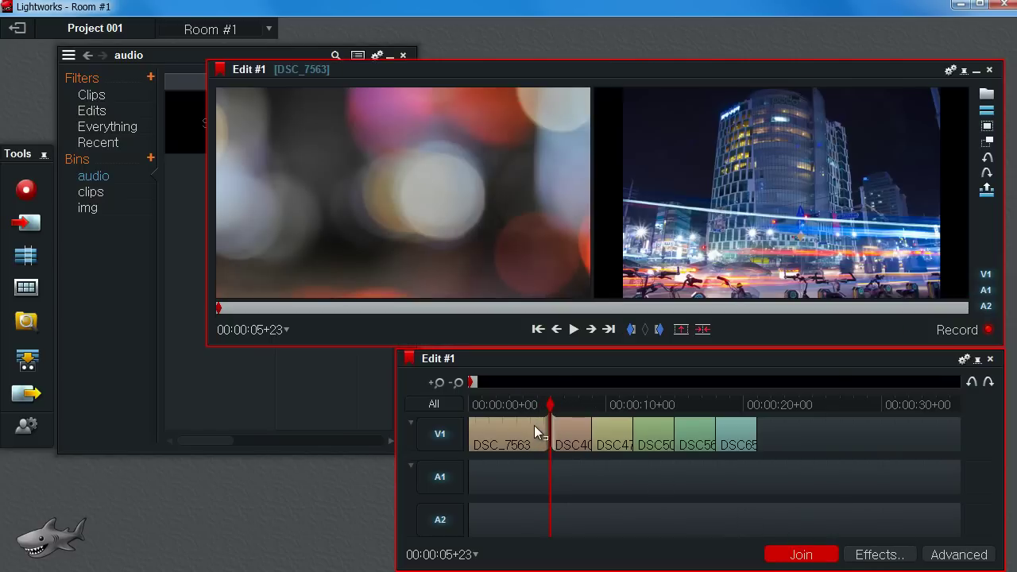
drag(554, 429, 581, 466)
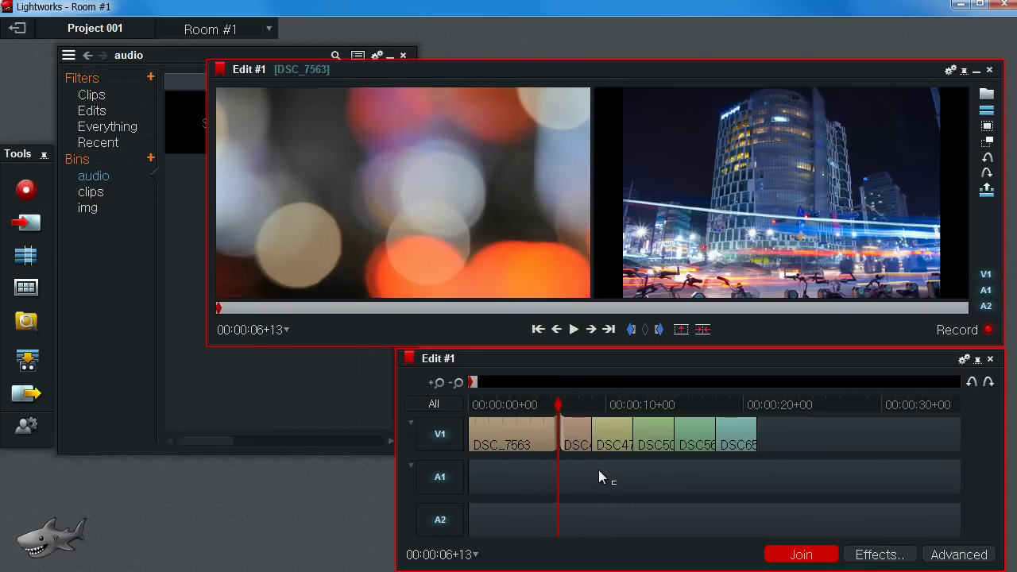
click(798, 557)
key(ctrl+z)
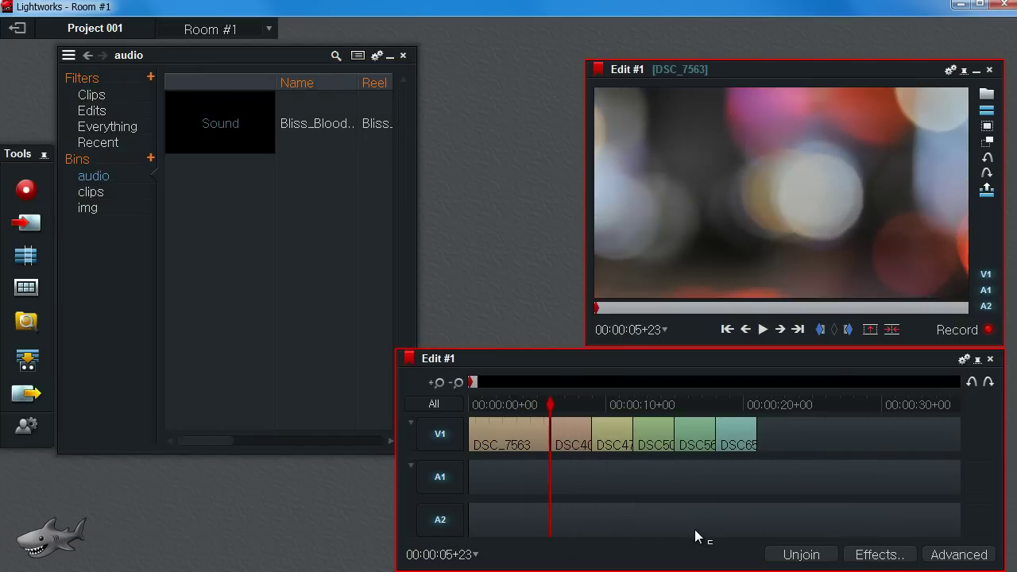
Mark a range from the start of DSC4014 to 00:00:20+04 on the timeline, and clear the marks
drag(587, 419, 497, 427)
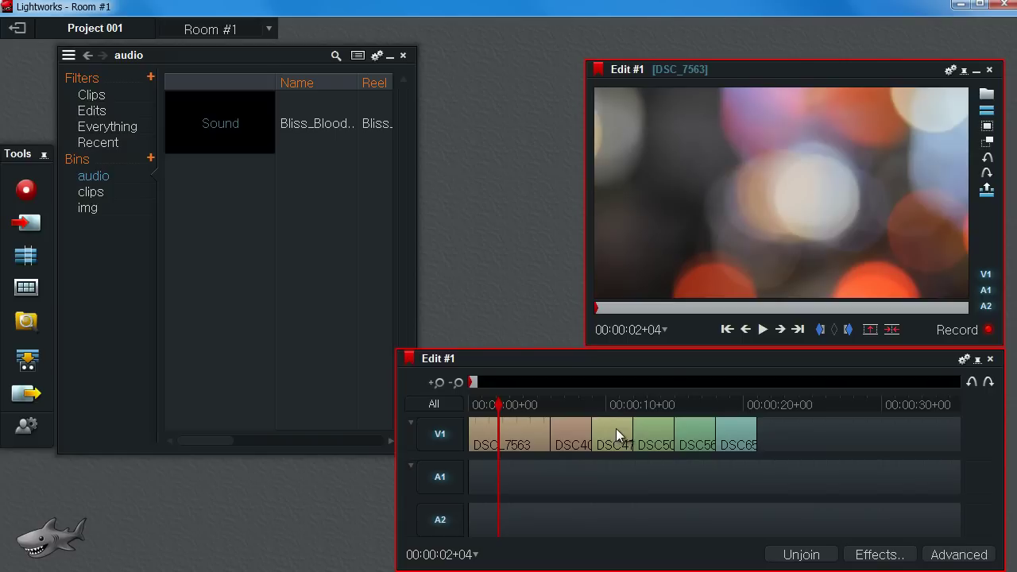
drag(615, 429, 612, 450)
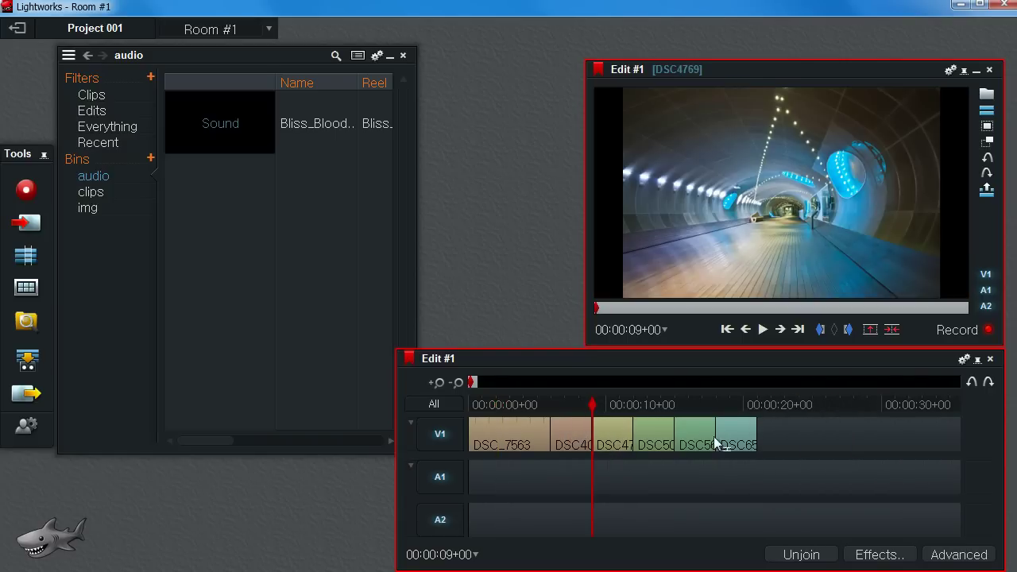
drag(592, 404, 549, 405)
click(570, 404)
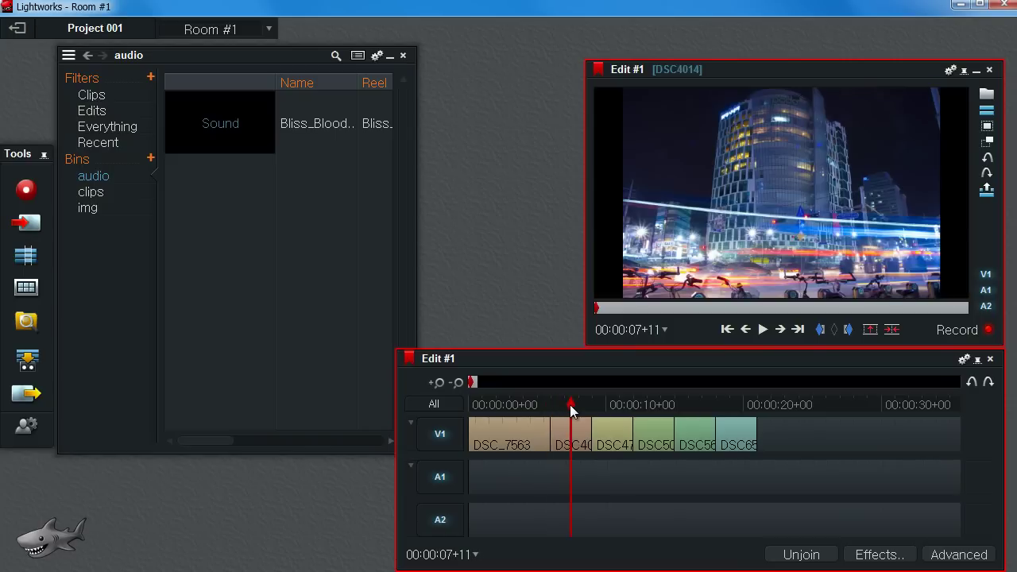
key(a)
key(i)
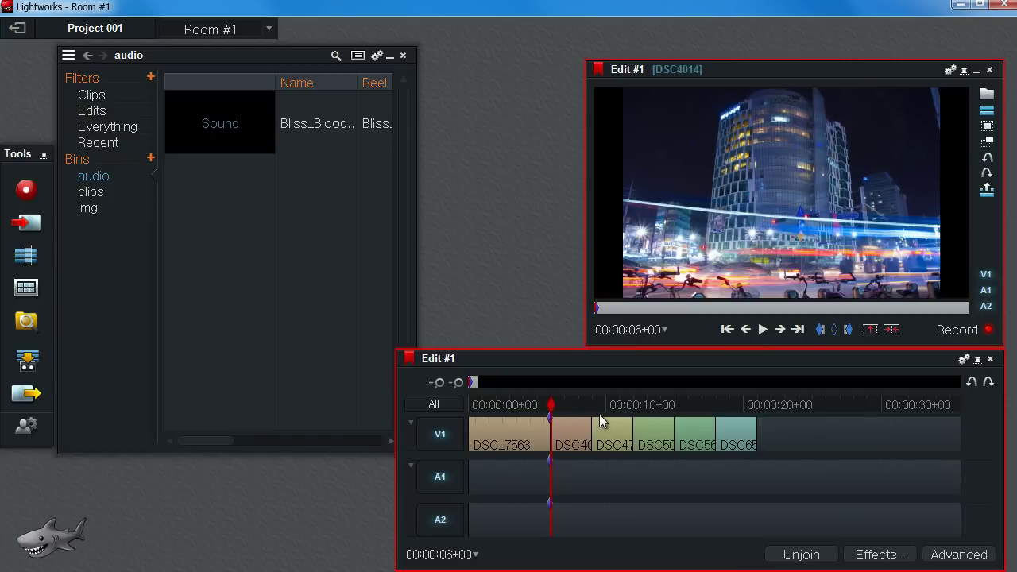
click(746, 404)
key(o)
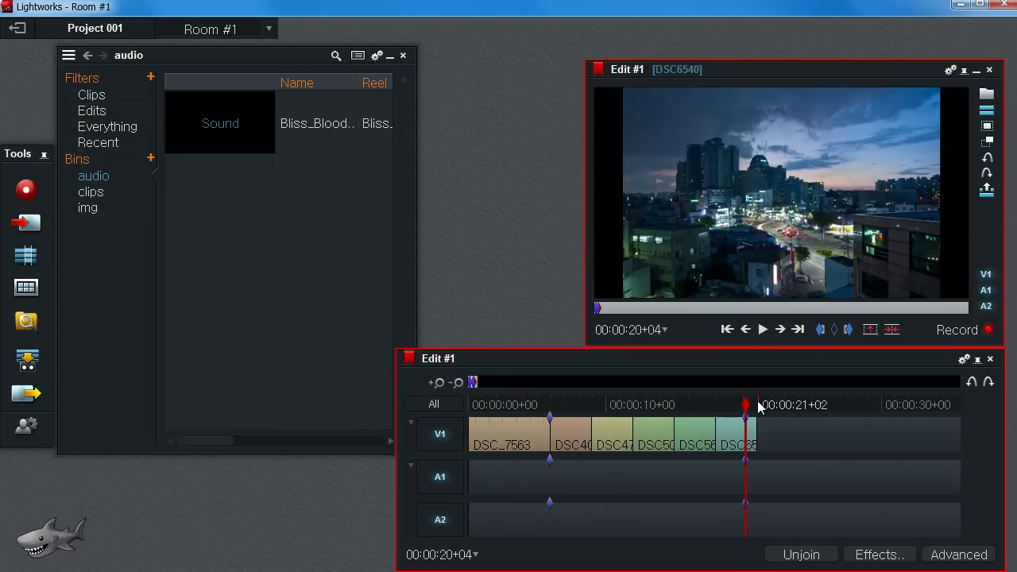
key(ctrl+z)
key(s)
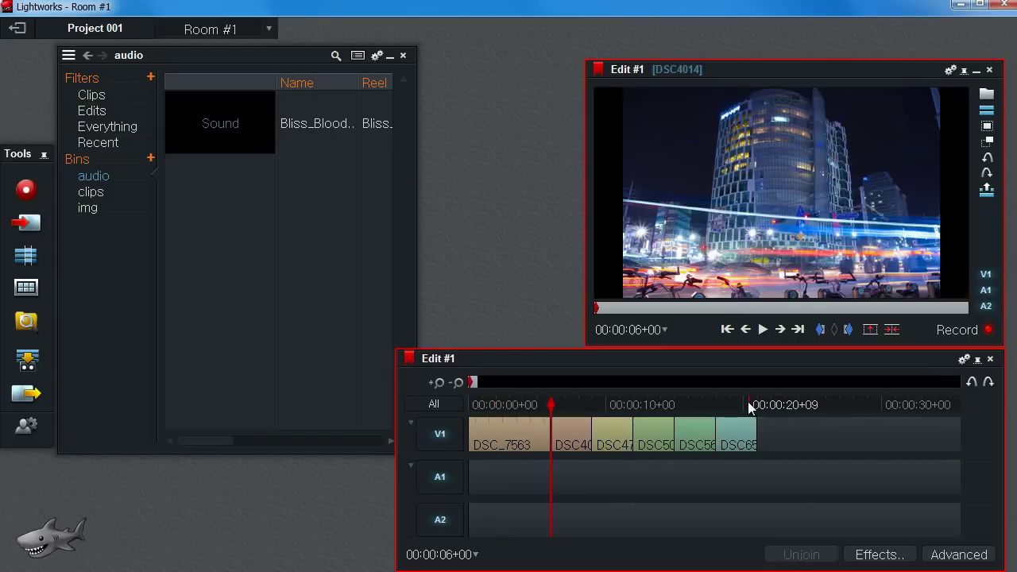
Mark the image segments from 00:00:06+00 to 00:00:21+00 and move them along V1, leaving a gap after DSC_7563
key(i)
click(750, 407)
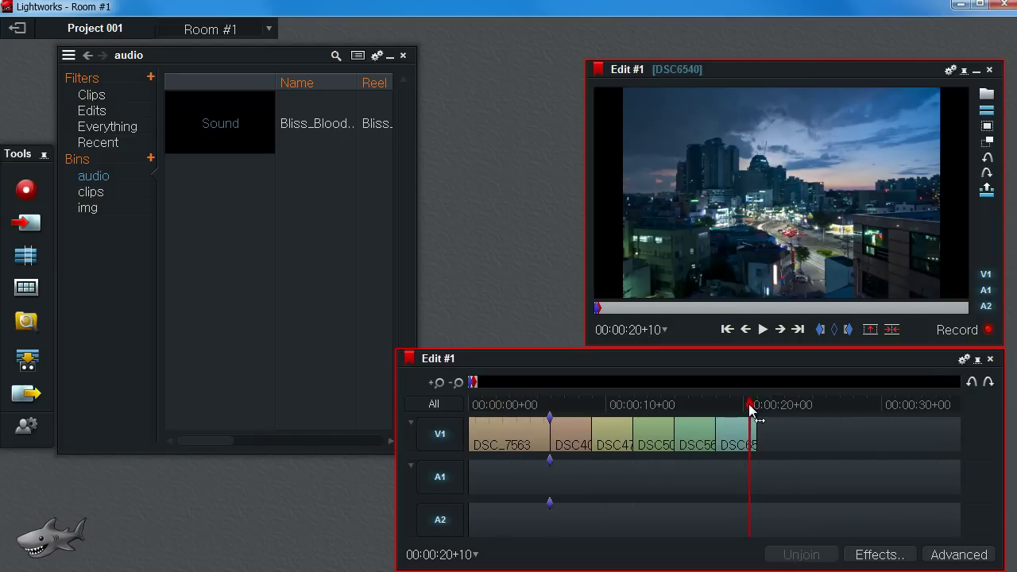
click(772, 403)
key(o)
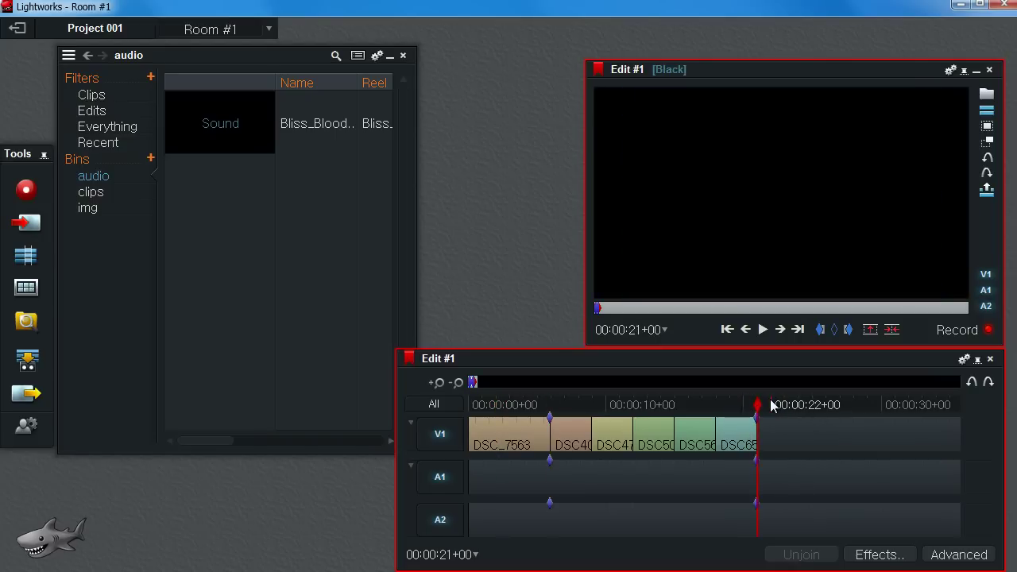
drag(617, 434, 777, 435)
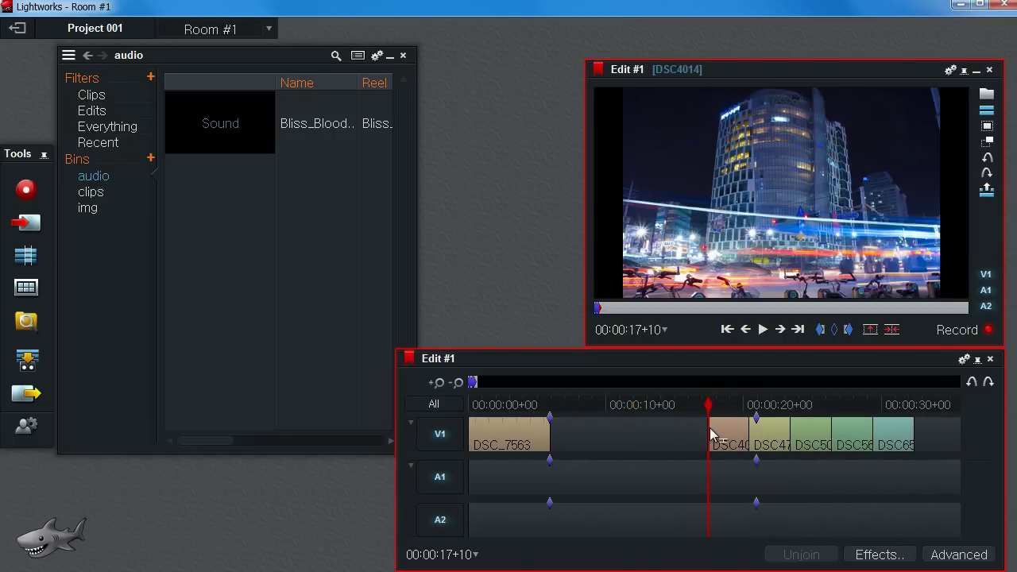
Try shifting DSC4014 at the end of the V1 gap, and undo the changes
mouse_move(713, 430)
mouse_down()
mouse_move(829, 427)
mouse_move(722, 431)
mouse_up()
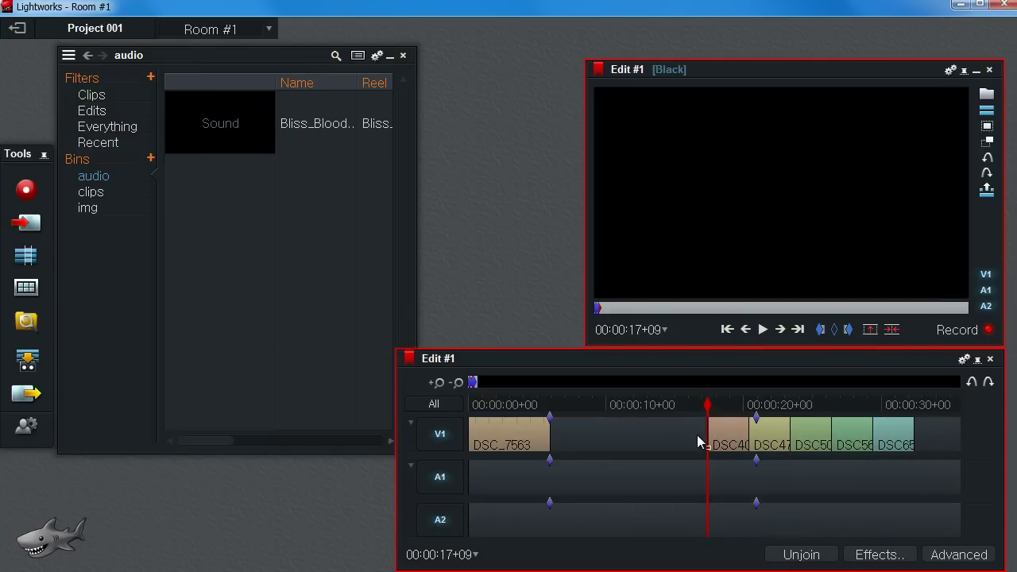
click(683, 437)
drag(712, 429, 795, 432)
drag(728, 427, 615, 438)
key(ctrl+z)
drag(707, 430, 722, 429)
key(ctrl+z)
Mark the black gap between DSC_7563 and DSC4014 from 00:00:06+00 to 00:00:17+09, and delete it
click(689, 421)
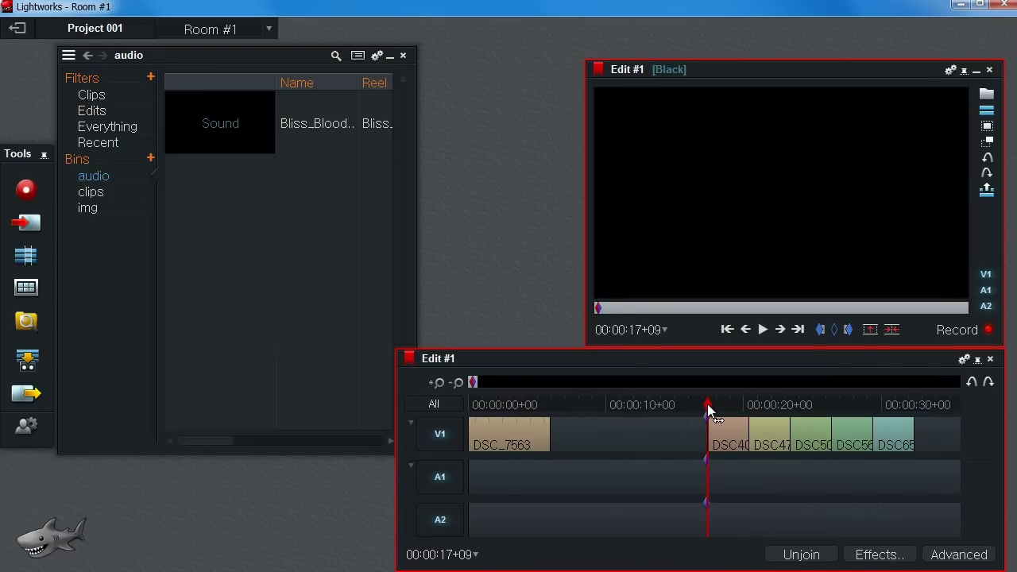
click(612, 416)
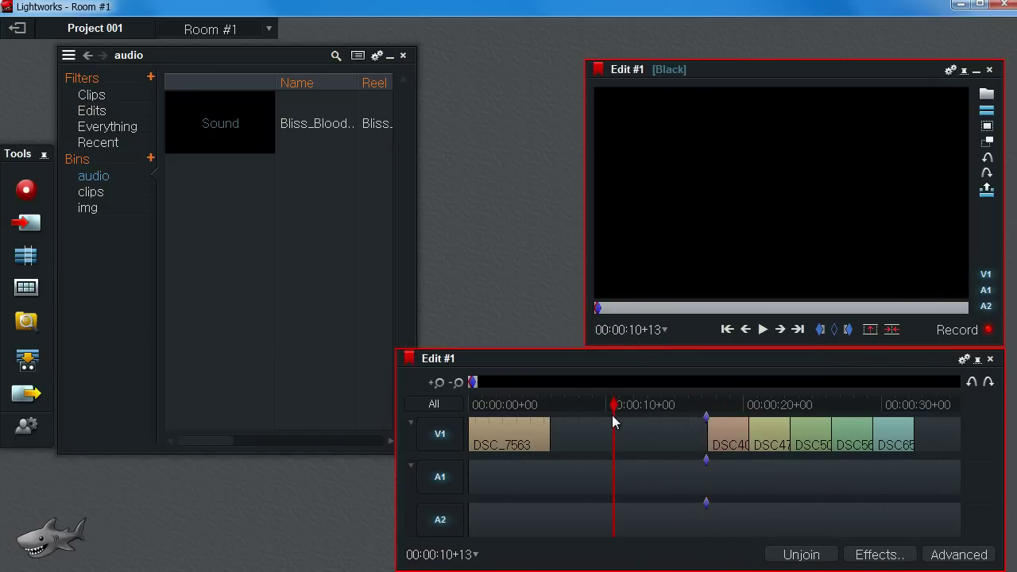
key(a)
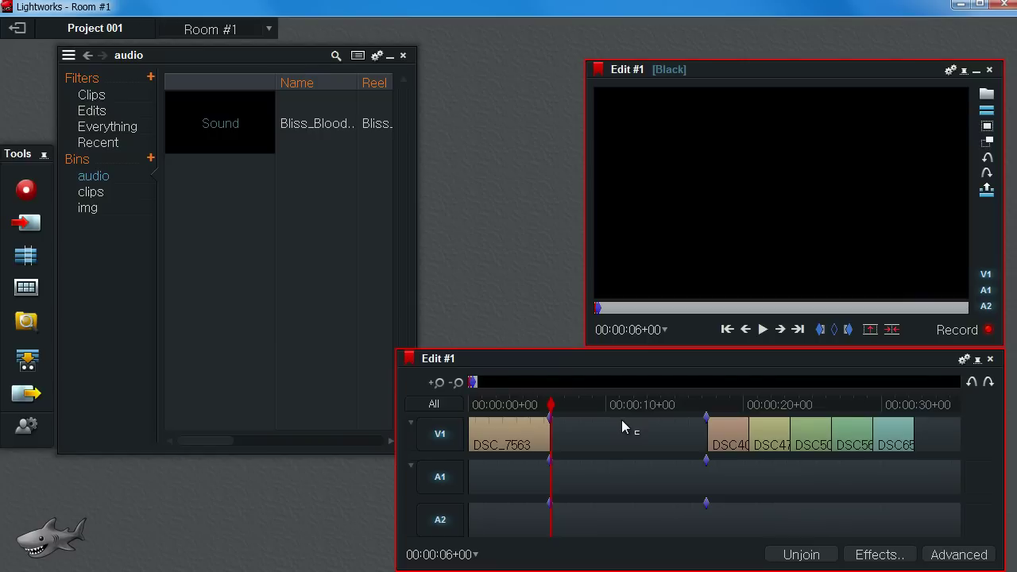
key(Delete)
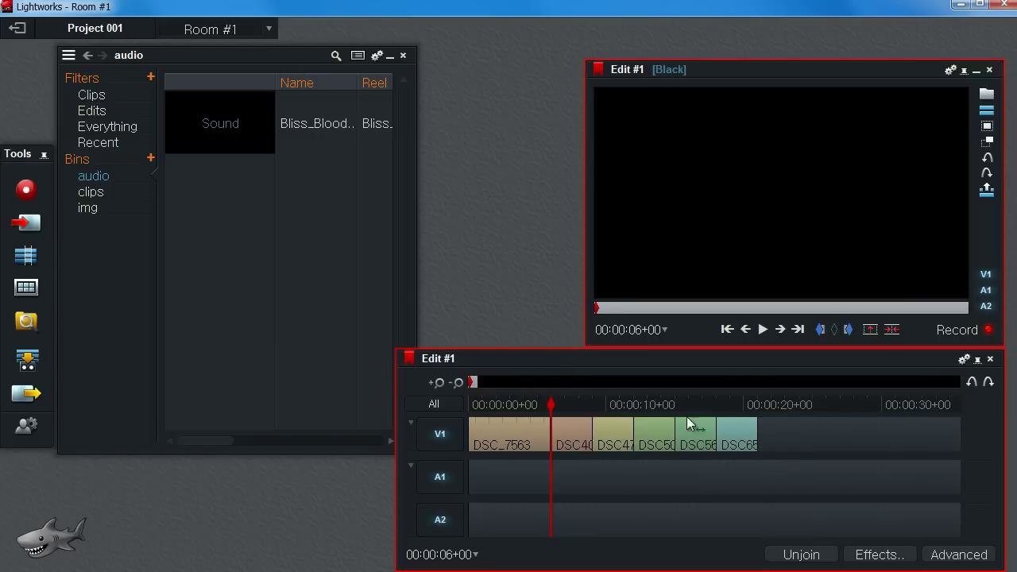
Play the timeline across the cut between DSC_7563 and DSC4014, and again from the start of the edit
drag(596, 416, 544, 422)
key(space)
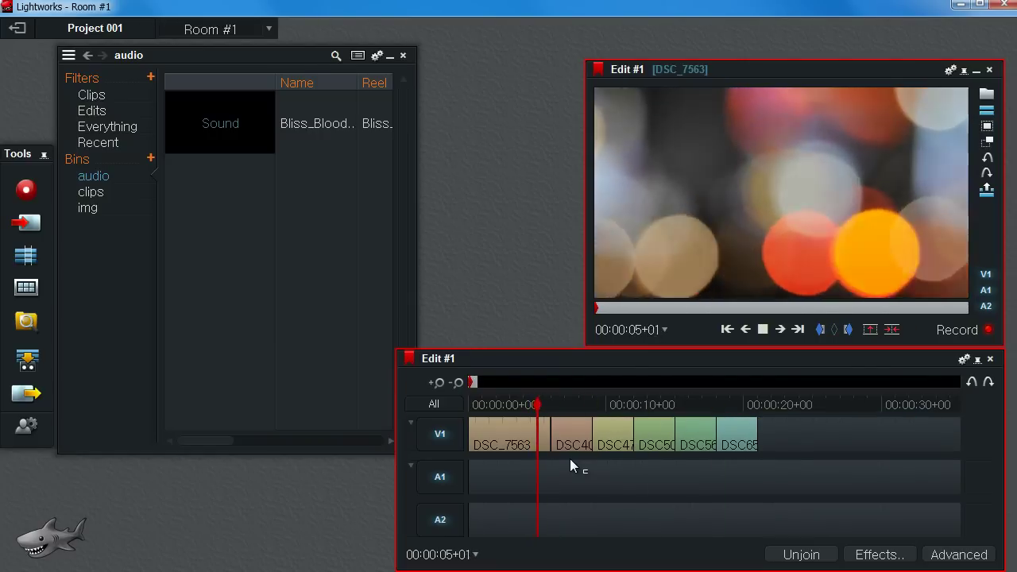
key(space)
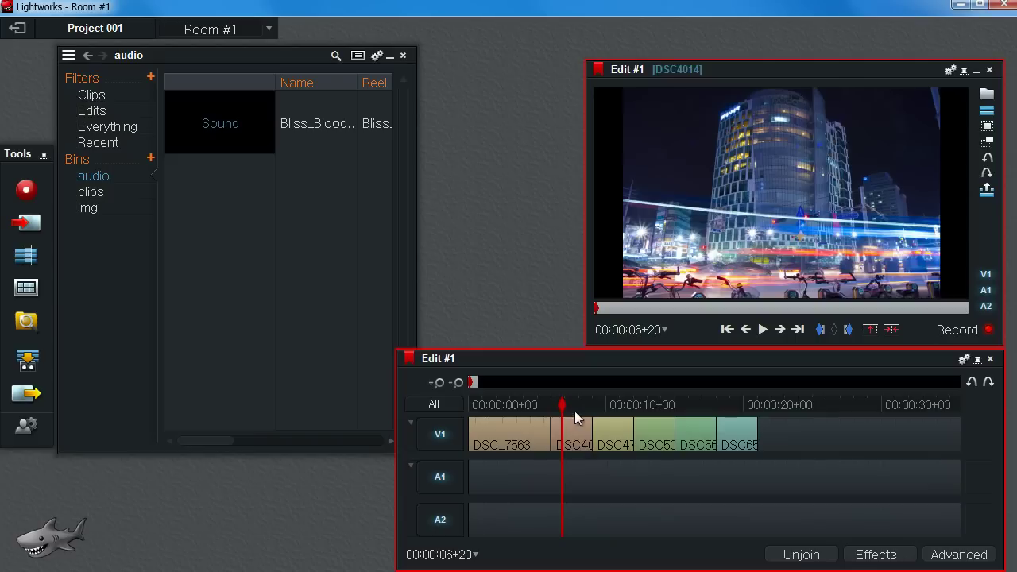
scroll(607, 431, up, 3)
scroll(626, 408, up, 2)
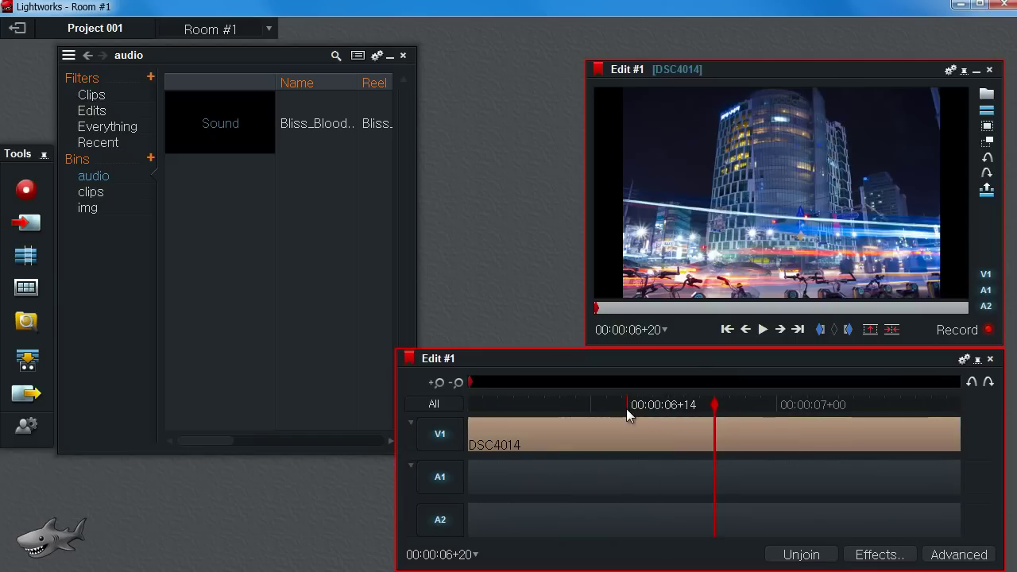
drag(624, 407, 642, 419)
key(Home)
key(space)
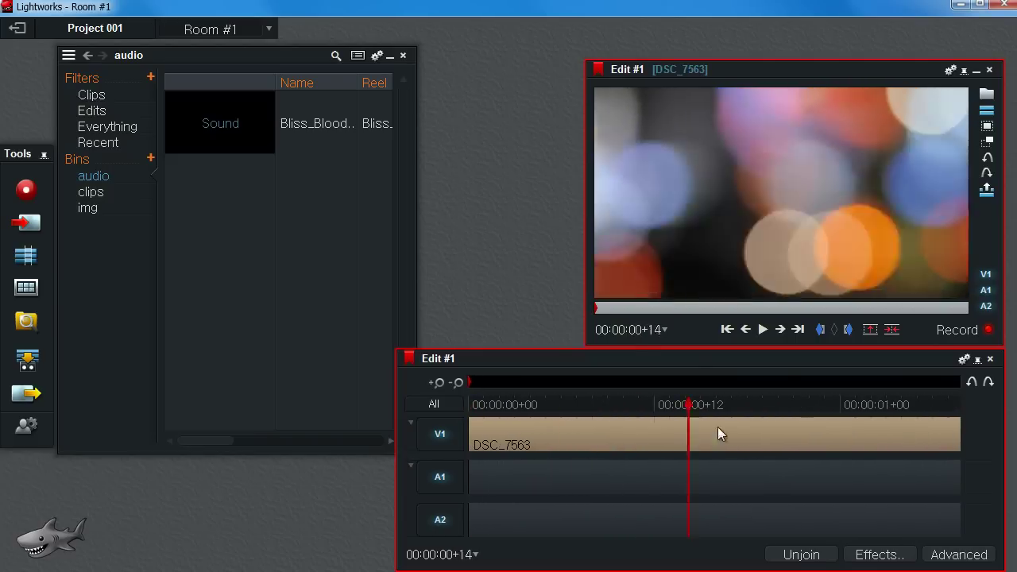
key(space)
Mark the remaining one-frame black gap at 00:00:06+00 between DSC_7563 and DSC4014, and delete it
scroll(788, 425, down, 3)
click(717, 403)
click(714, 404)
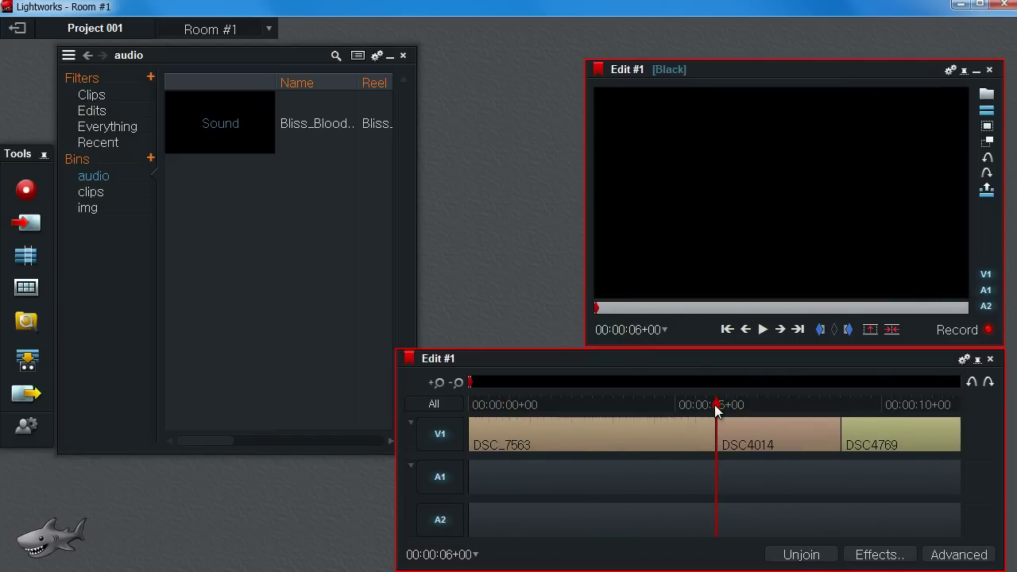
scroll(736, 406, up, 3)
scroll(736, 406, up, 2)
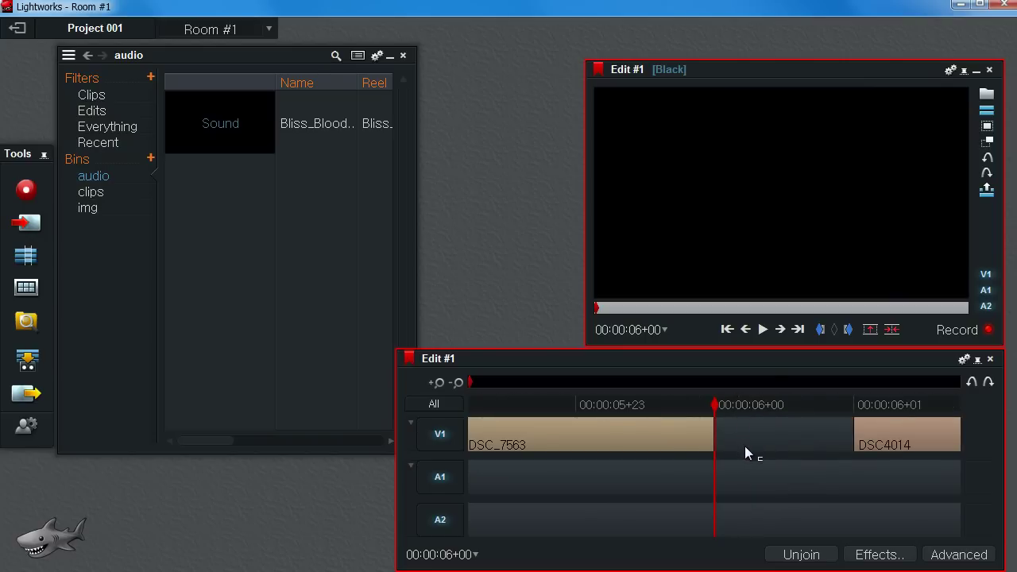
key(Right)
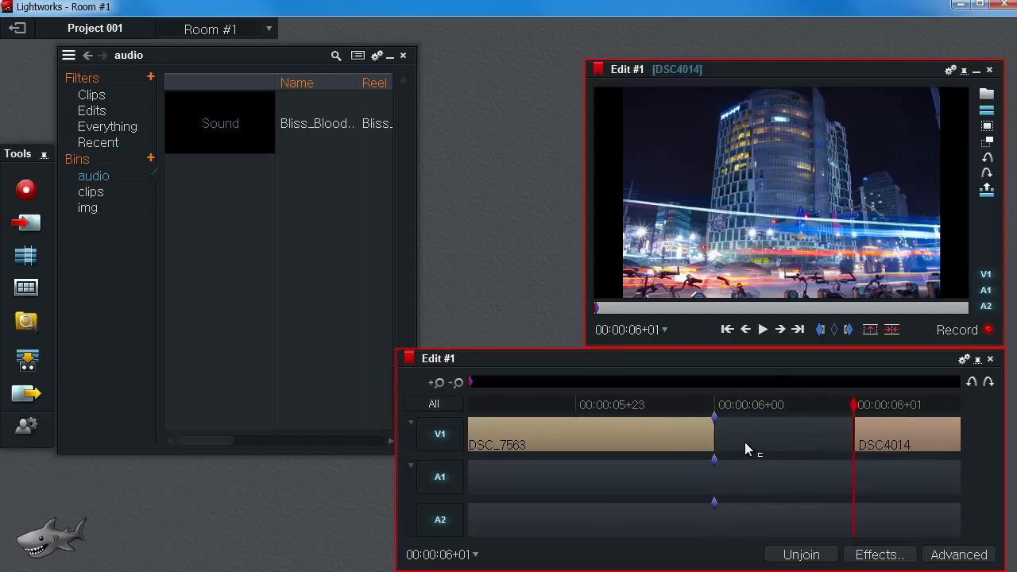
key(o)
key(Delete)
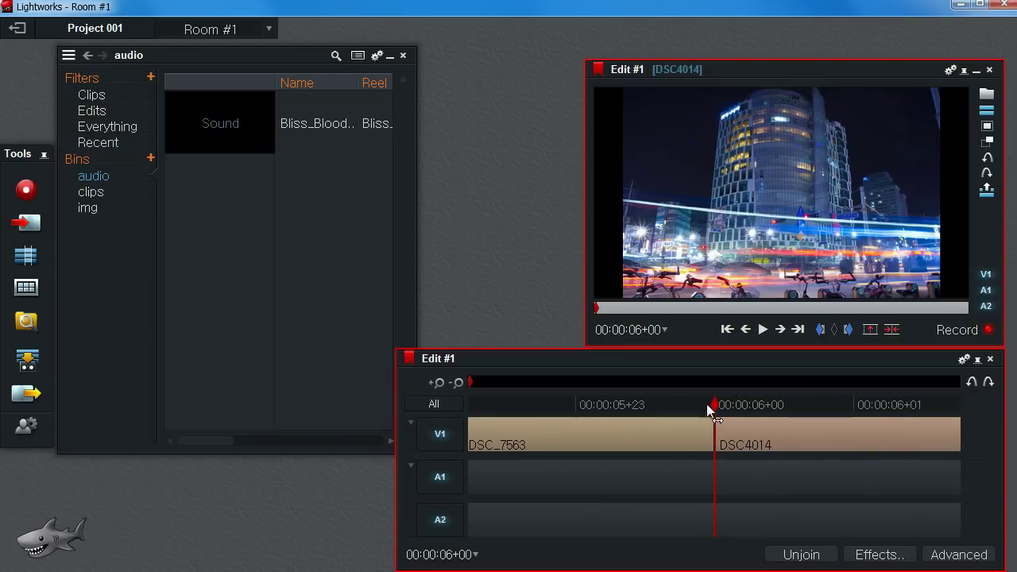
Check the closed cut between DSC_7563 and DSC4014 by scrubbing across it to 00:00:06+02
key(Left)
scroll(676, 423, down, 3)
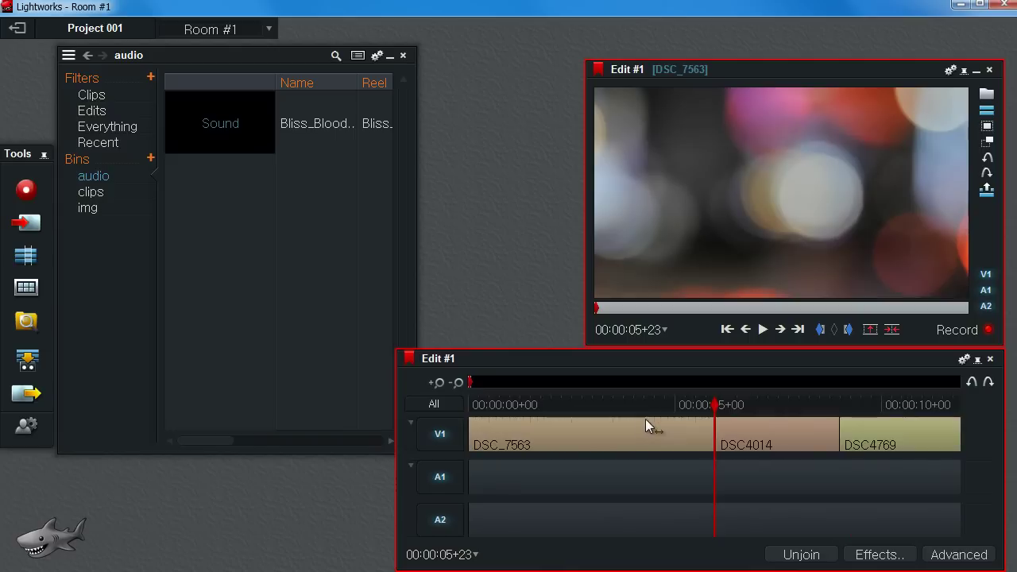
scroll(646, 419, down, 3)
drag(581, 411, 495, 416)
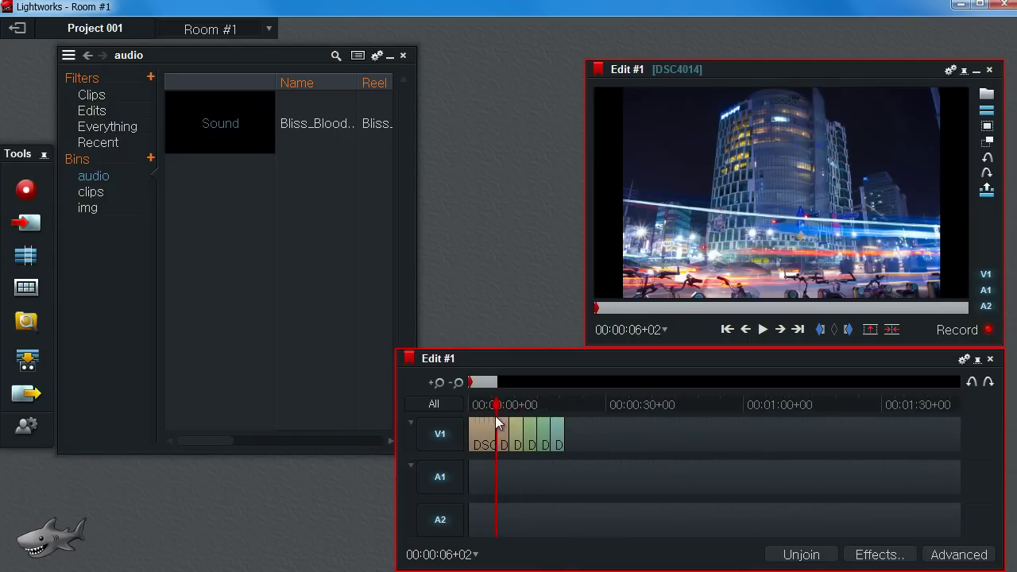
scroll(495, 416, up, 3)
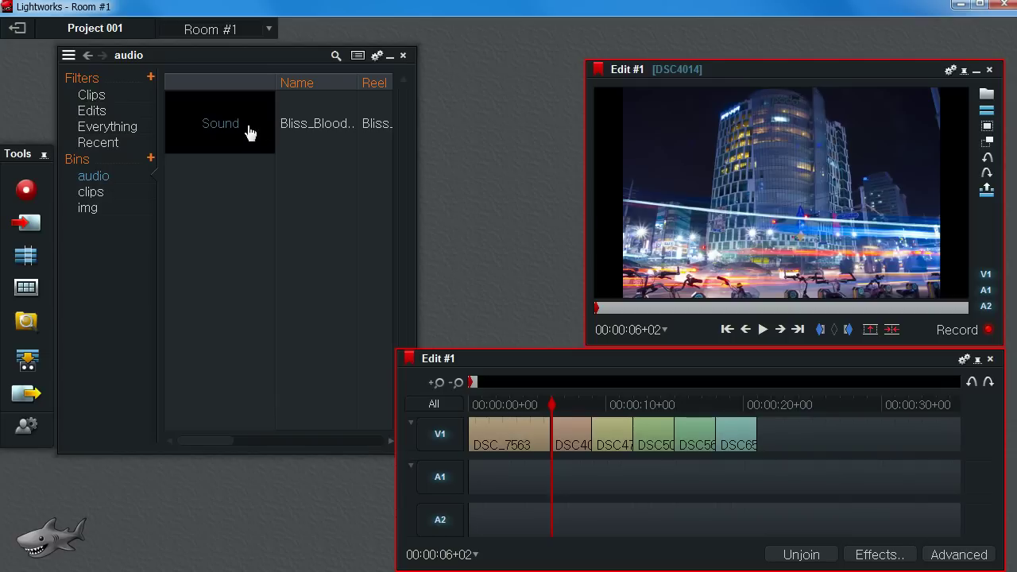
Open the Night_People sound clip from the audio bin and place its viewer over the bin window
click(223, 130)
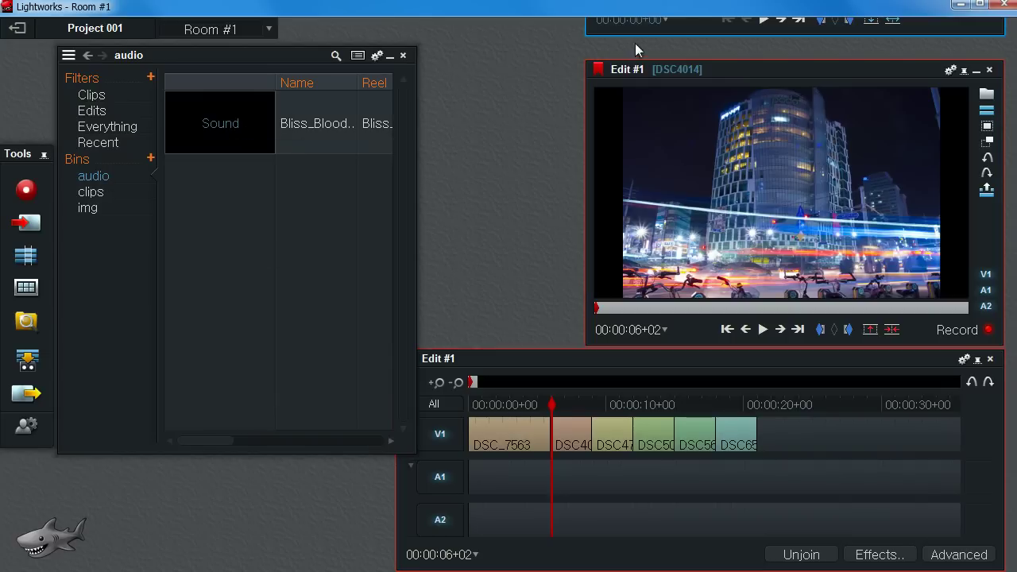
drag(687, 24, 230, 303)
drag(364, 68, 364, 70)
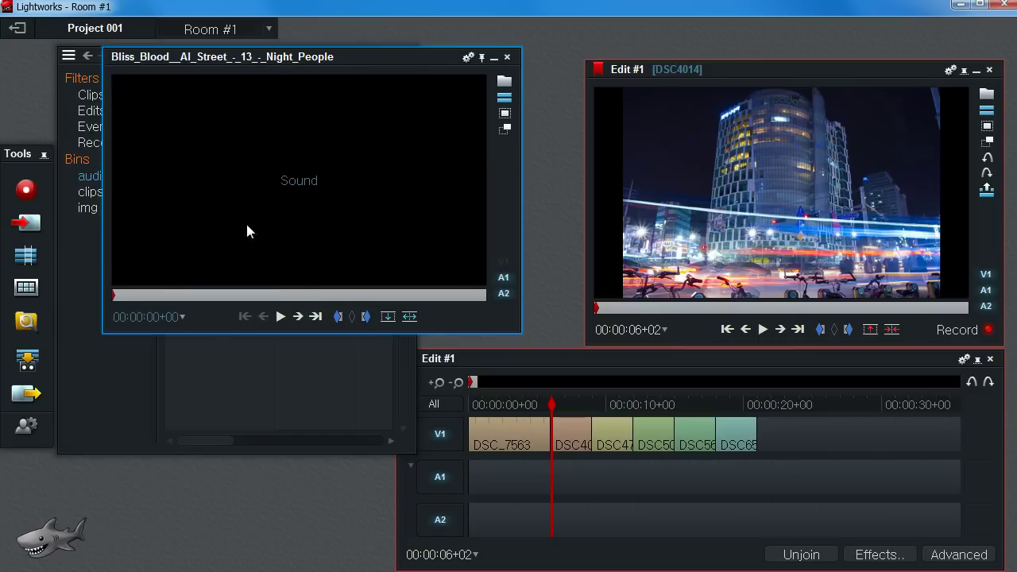
Mark the sound clip from its start to 00:00:35+16 and place that section on A1 and A2 from the start of Edit #1
click(140, 295)
mouse_move(147, 295)
mouse_down()
mouse_move(499, 294)
mouse_move(150, 298)
mouse_move(204, 294)
mouse_move(151, 296)
mouse_move(163, 297)
mouse_up()
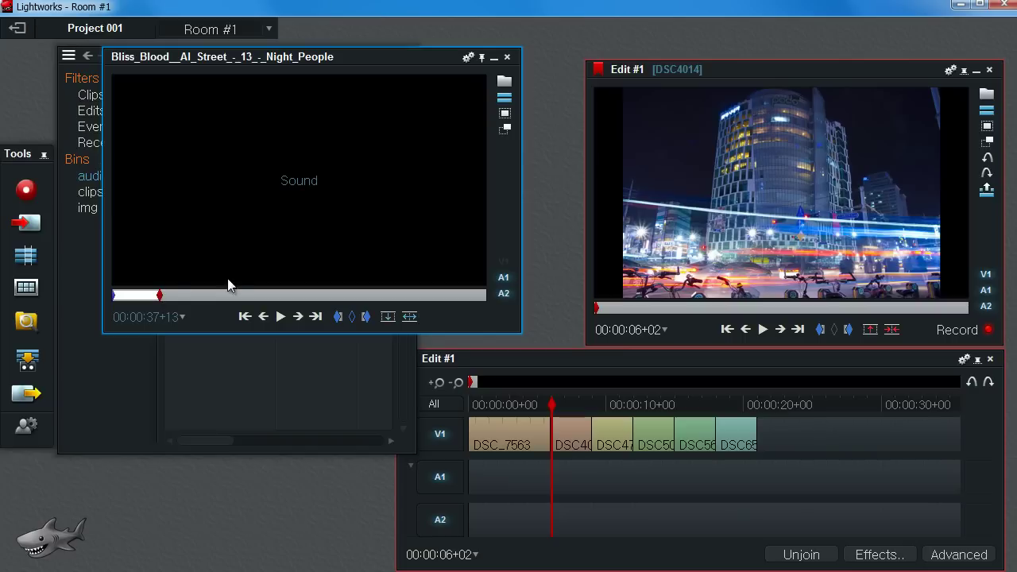
click(158, 297)
drag(568, 424, 417, 376)
click(387, 317)
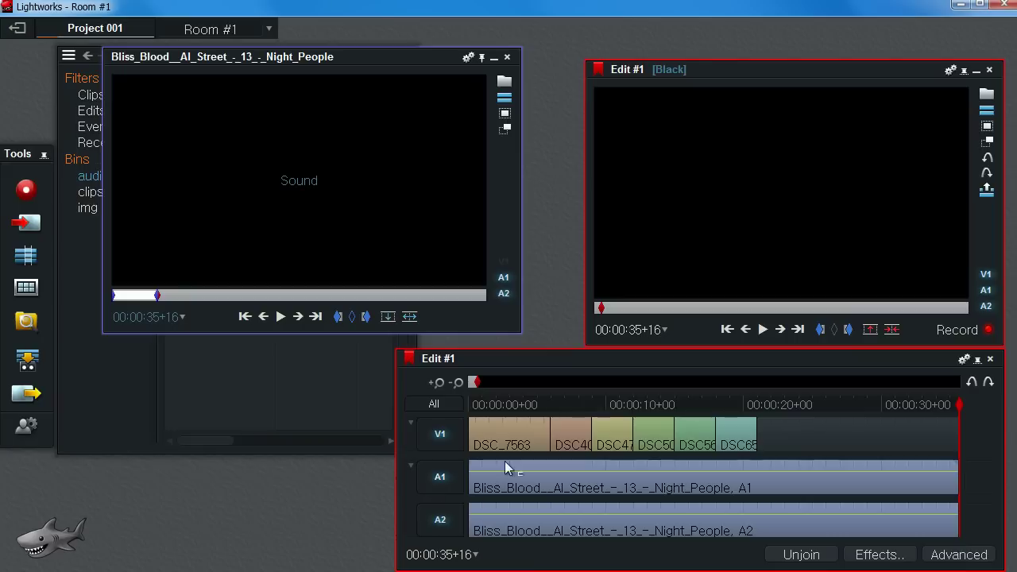
Play the opening seconds of Edit #1 from its start to check the pictures with the added sound
scroll(646, 490, down, 2)
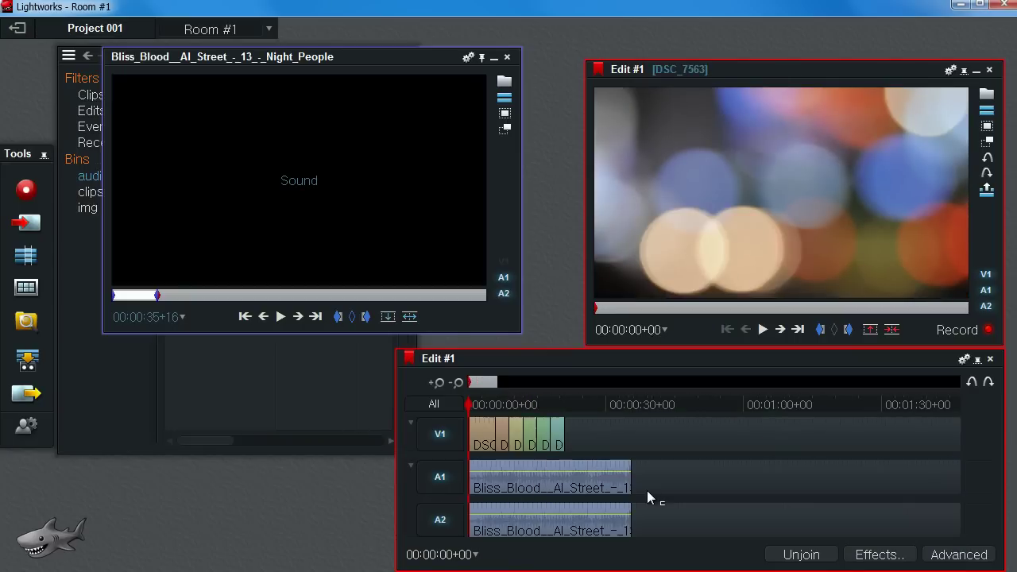
scroll(641, 487, up, 2)
scroll(635, 459, down, 2)
key(space)
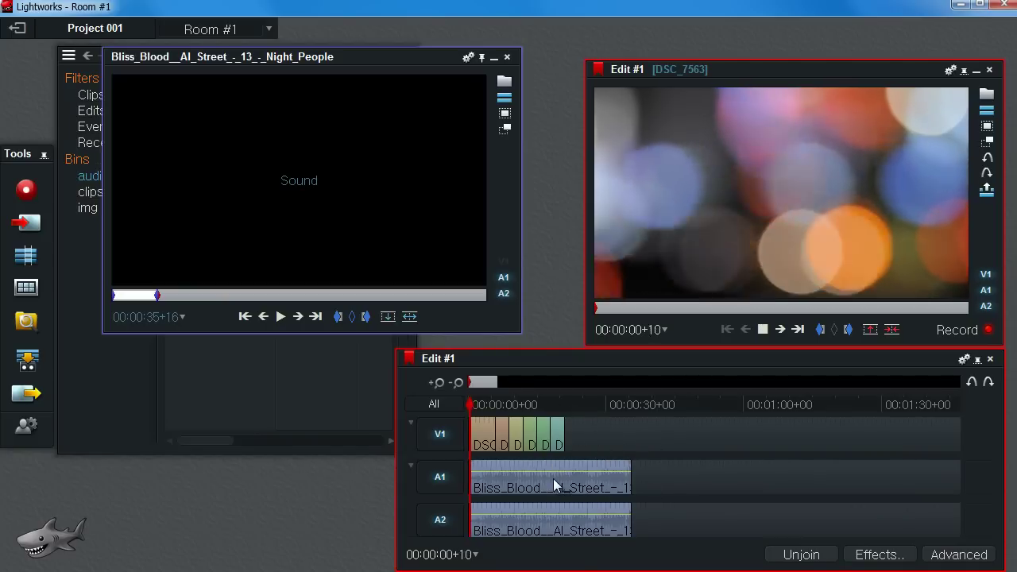
click(476, 406)
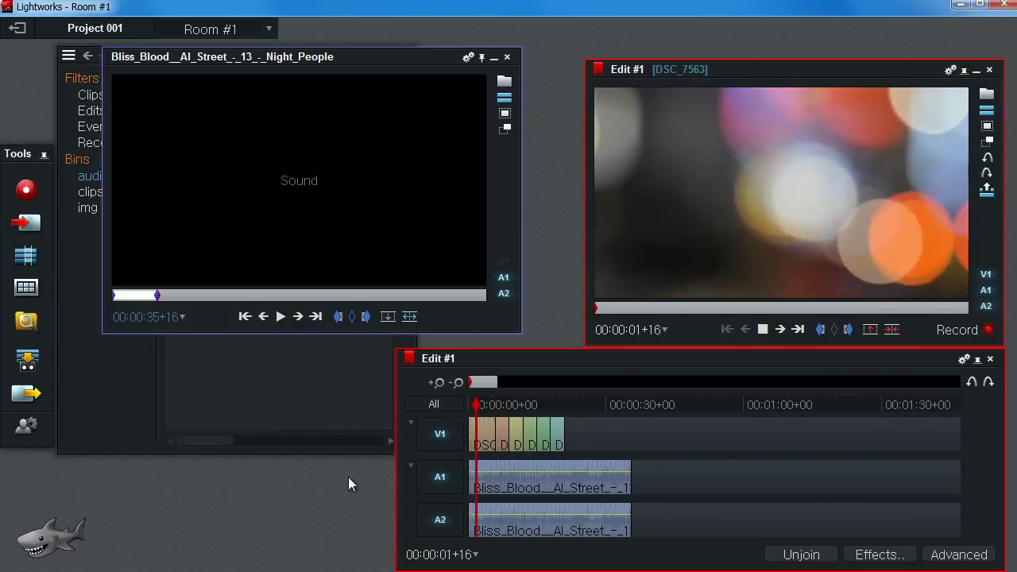
key(space)
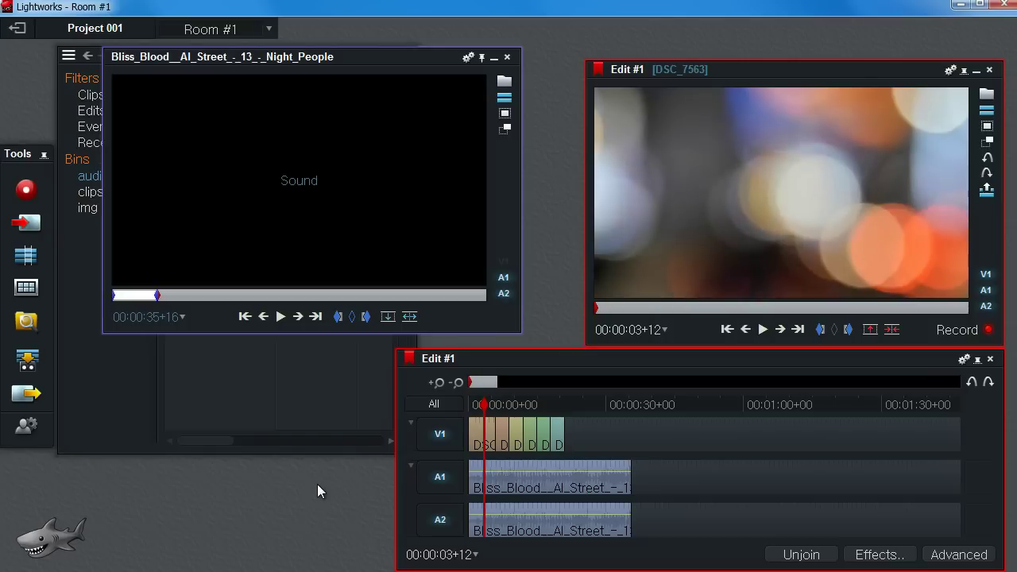
Return the playhead to the start of Edit #1 and replay the first second
key(Up)
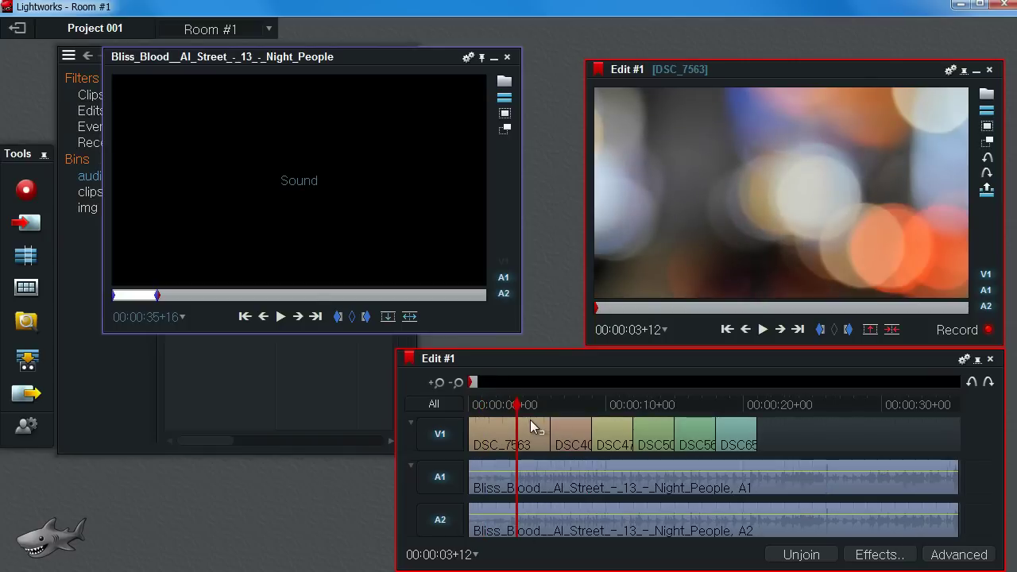
click(502, 405)
drag(500, 405, 430, 409)
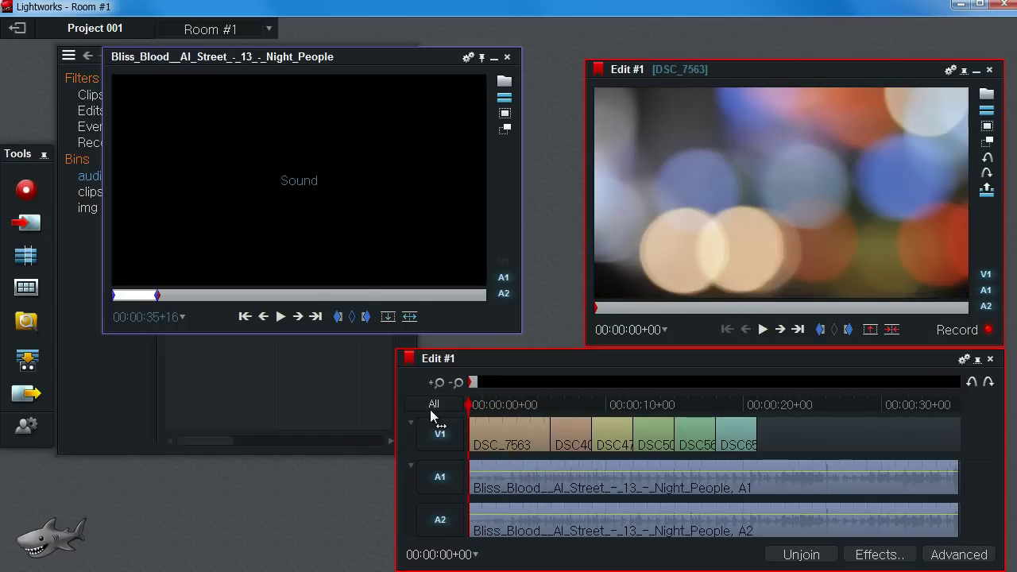
key(Down)
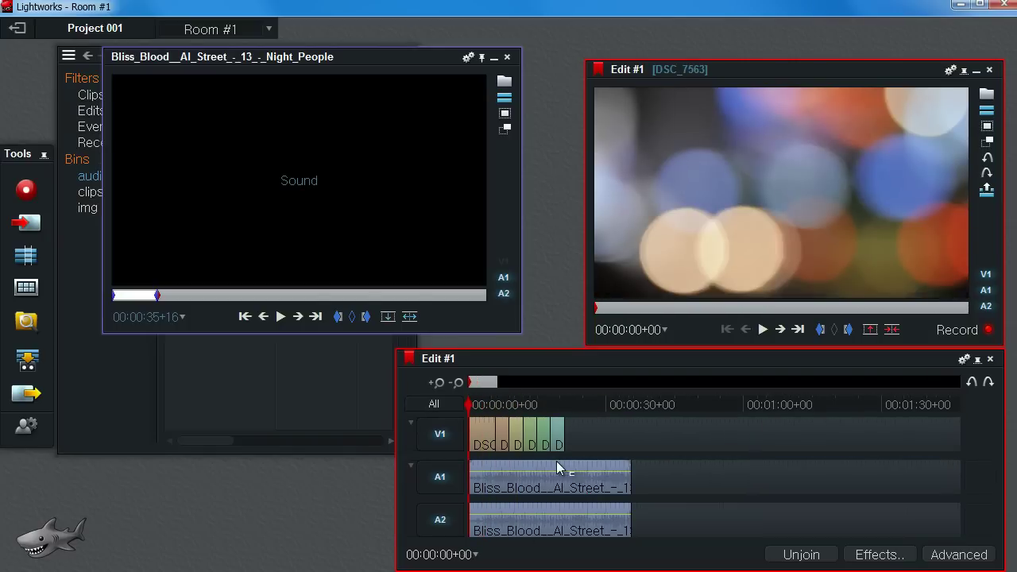
key(space)
key(space)
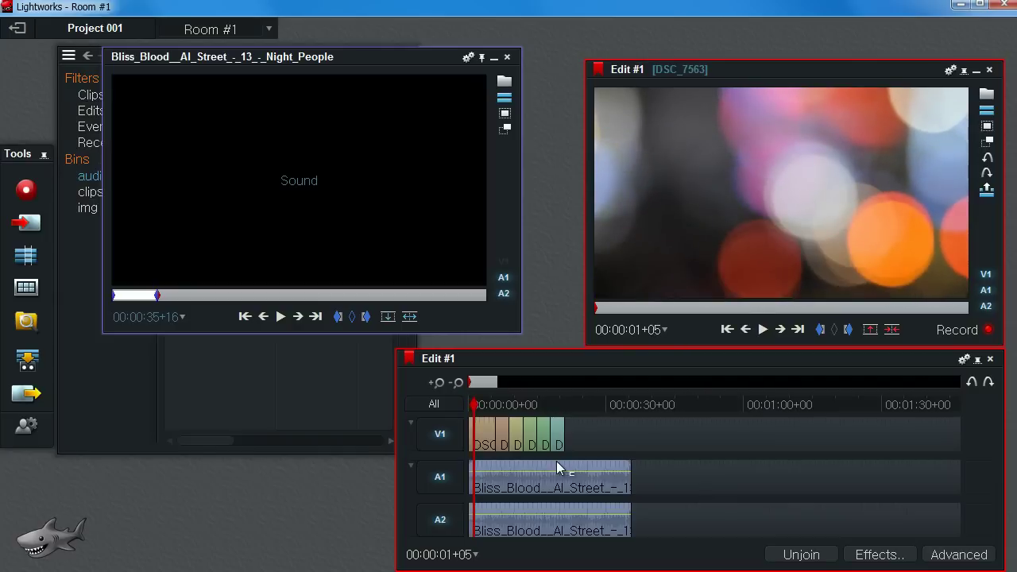
Make the Edit #1 timeline tracks taller and lower the sound level on A1 to -19.2 dB
key(Up)
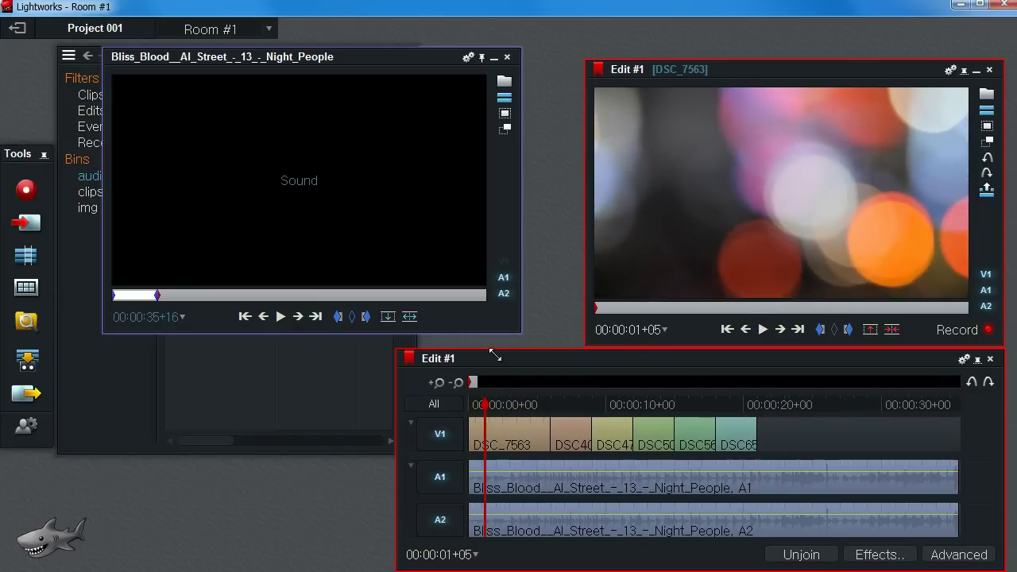
drag(494, 354, 495, 214)
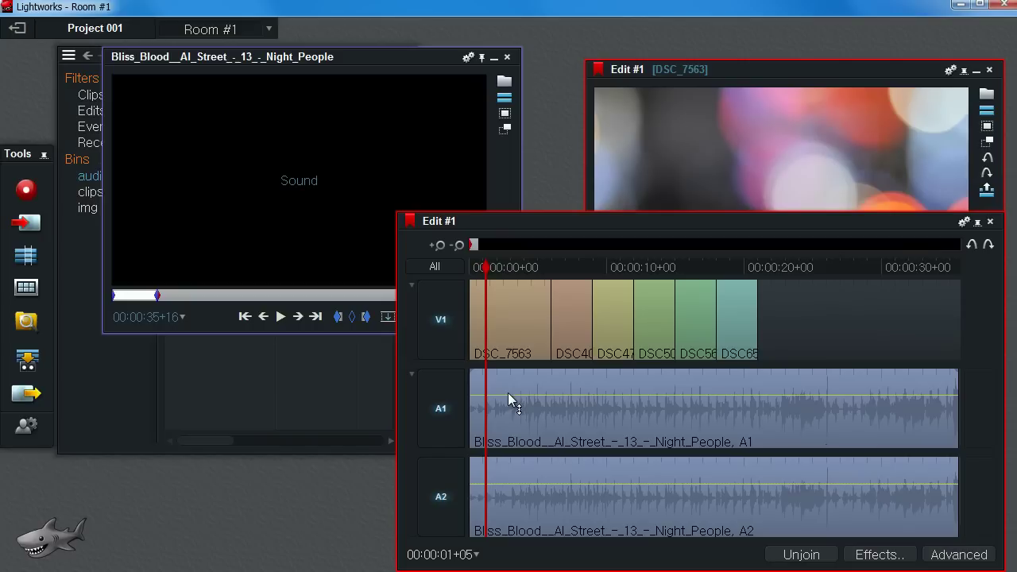
drag(509, 393, 568, 437)
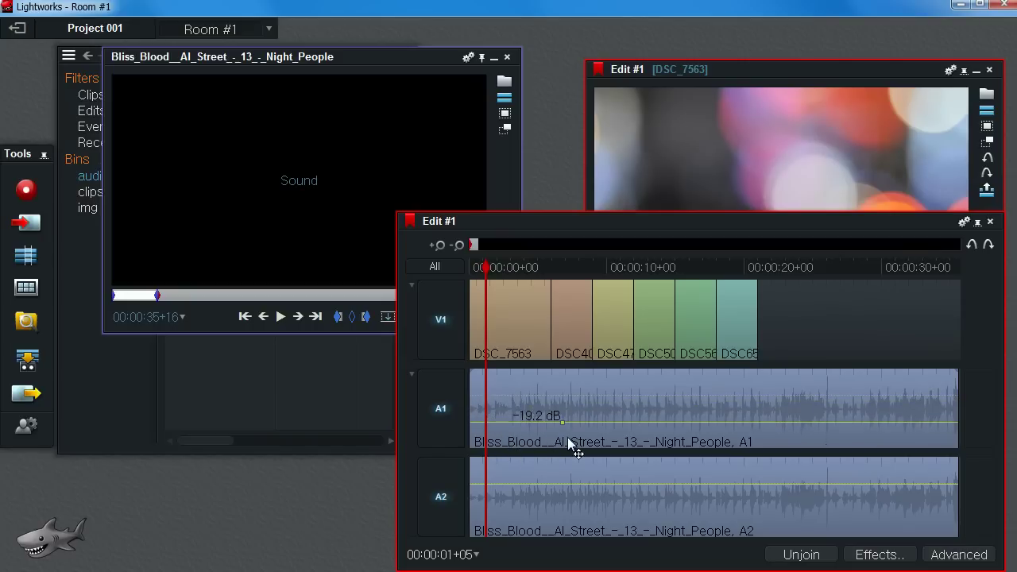
Undo the level change on A1 while keeping the Night_People sound clip on A1 and A2
key(ctrl+z)
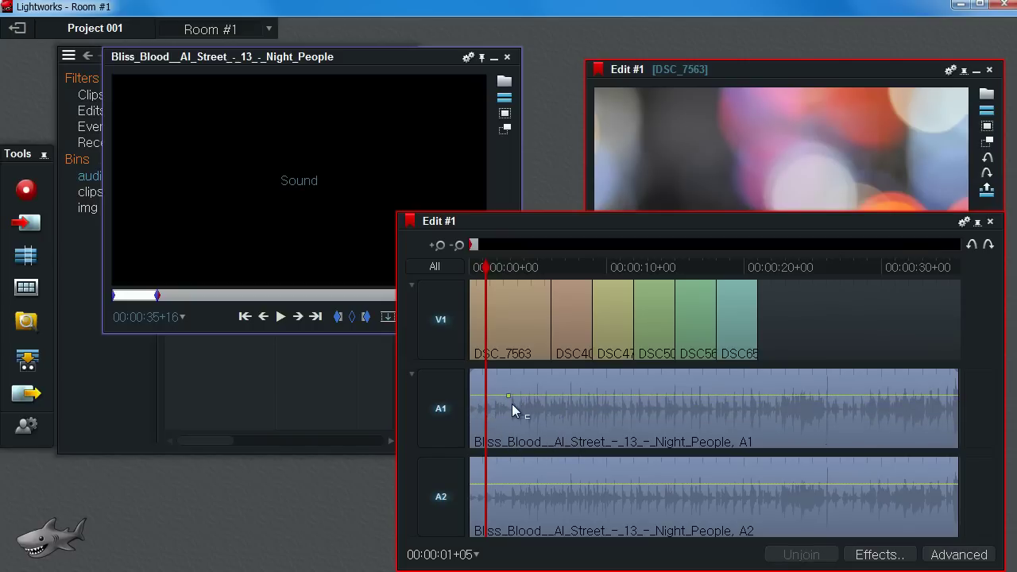
key(ctrl+z)
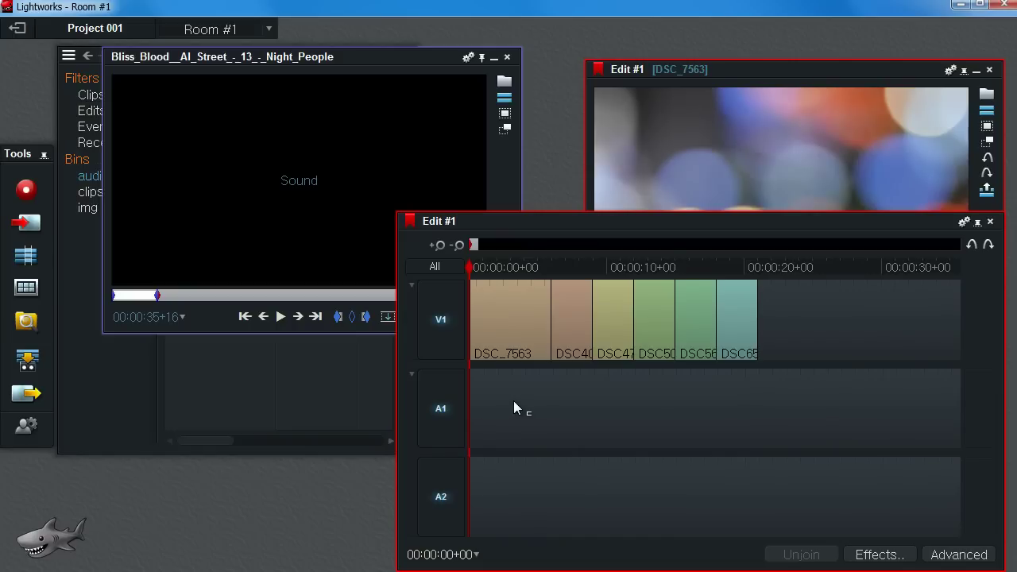
key(ctrl+y)
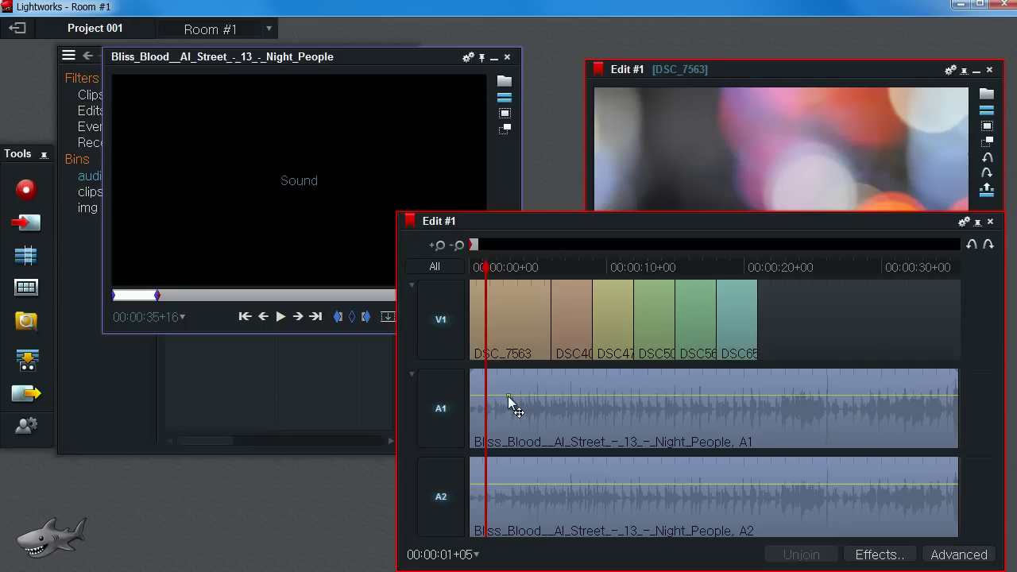
Add level keyframes on A1 that dip the sound to -15.6 dB and raise it again to -0.8 dB
key(j)
click(788, 555)
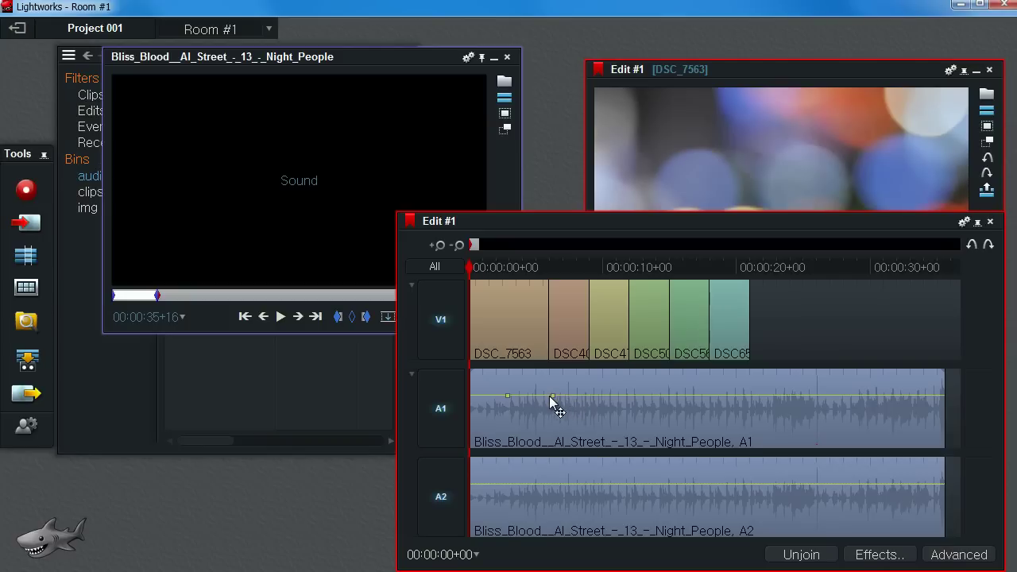
drag(554, 396, 545, 433)
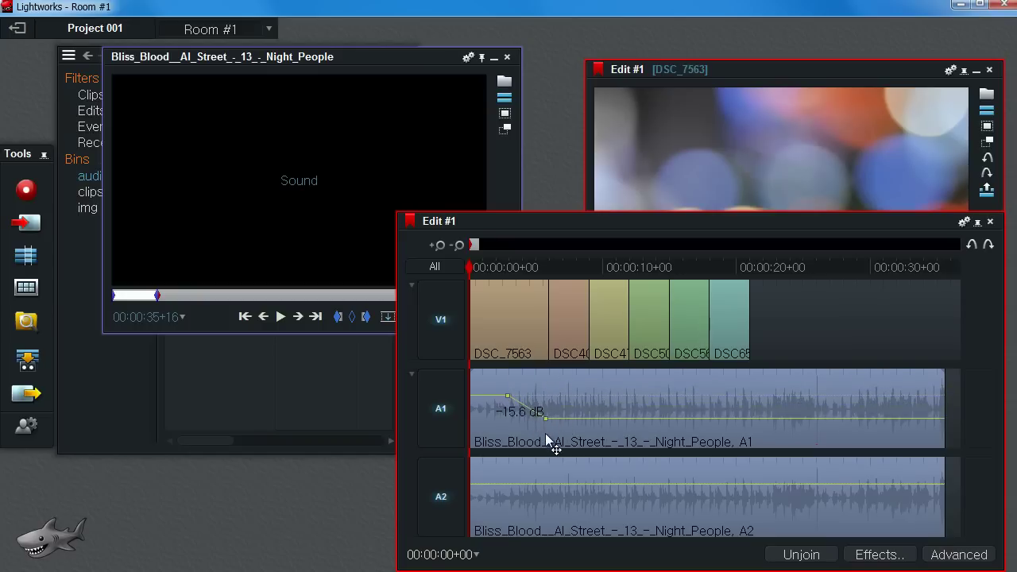
right_click(595, 414)
drag(586, 418, 587, 384)
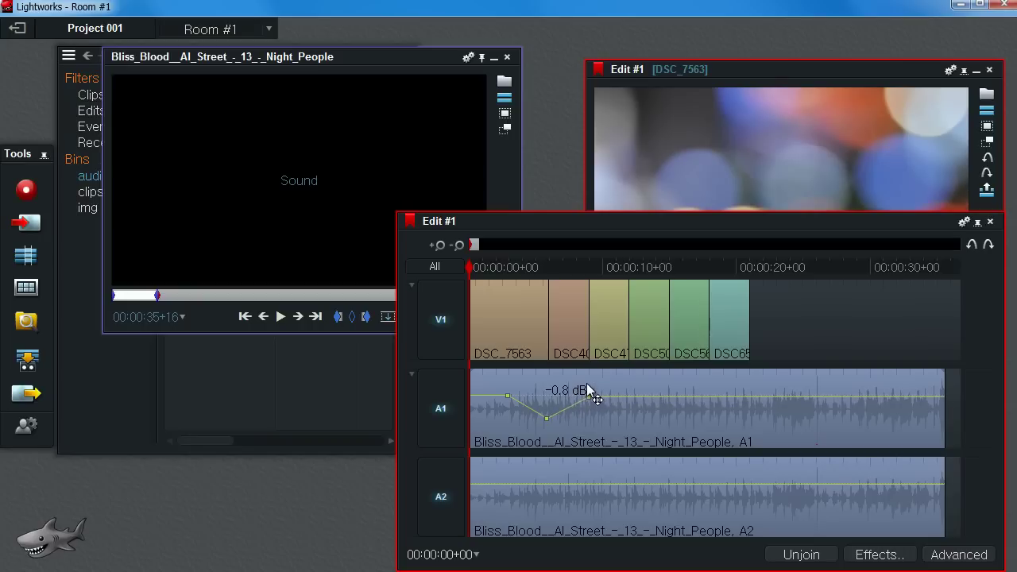
Undo the dip in the A1 level line together with its added keyframes
click(555, 430)
key(ctrl+z)
key(ctrl+z)
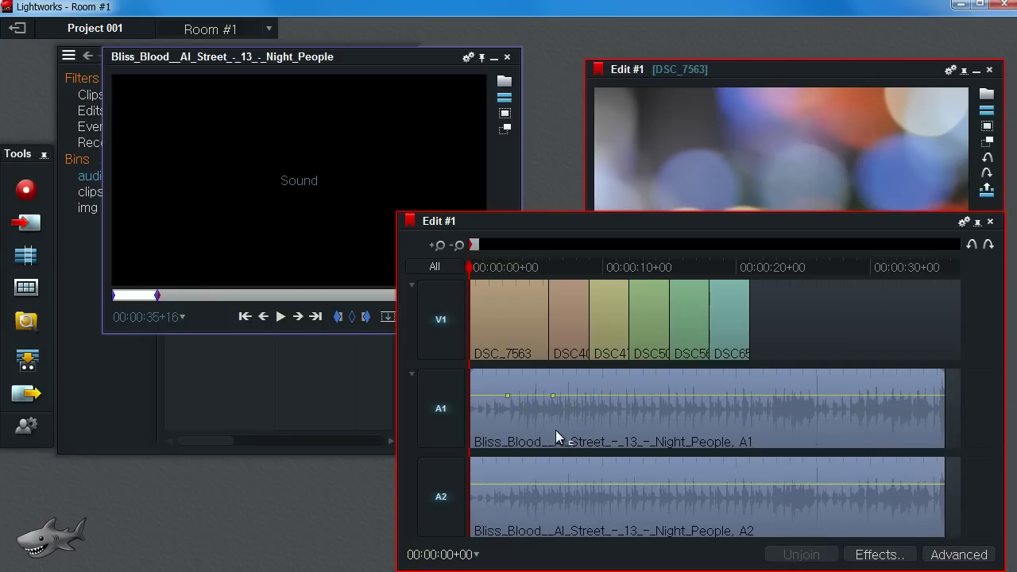
key(ctrl+z)
Set the timeline's Show audio waveforms option to No, and switch it back to Pre Levels
right_click(540, 426)
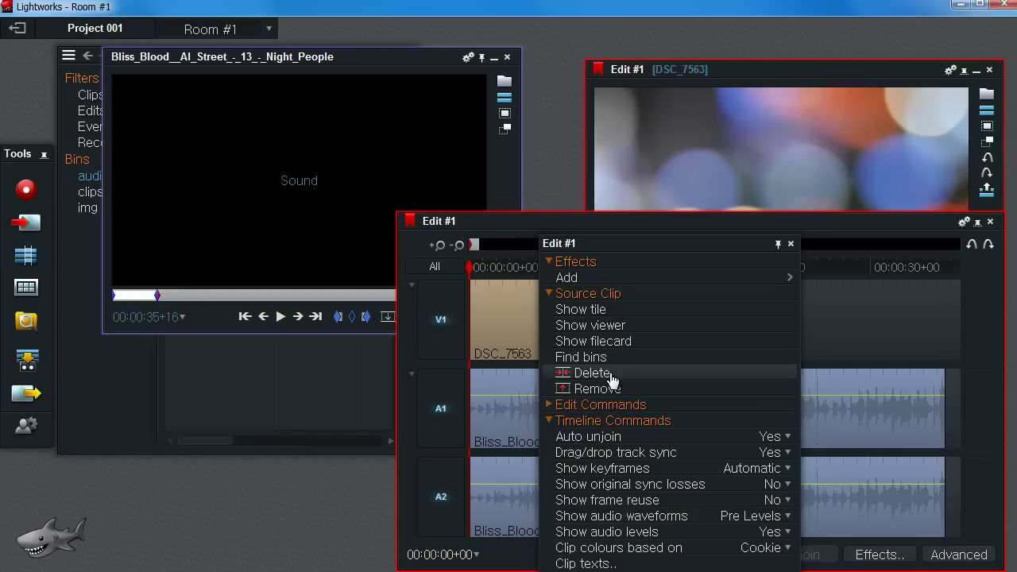
mouse_move(615, 278)
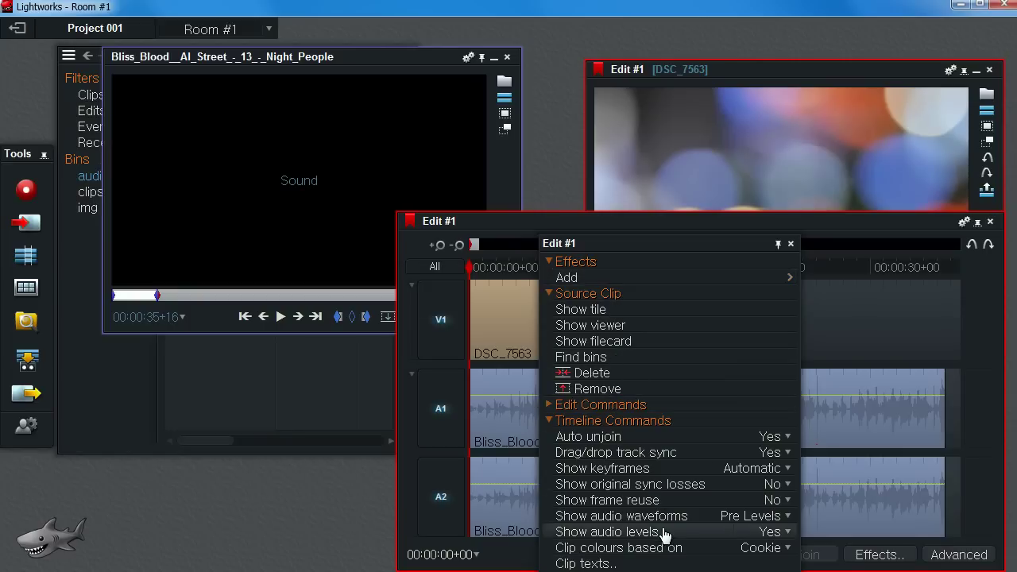
click(789, 518)
click(713, 532)
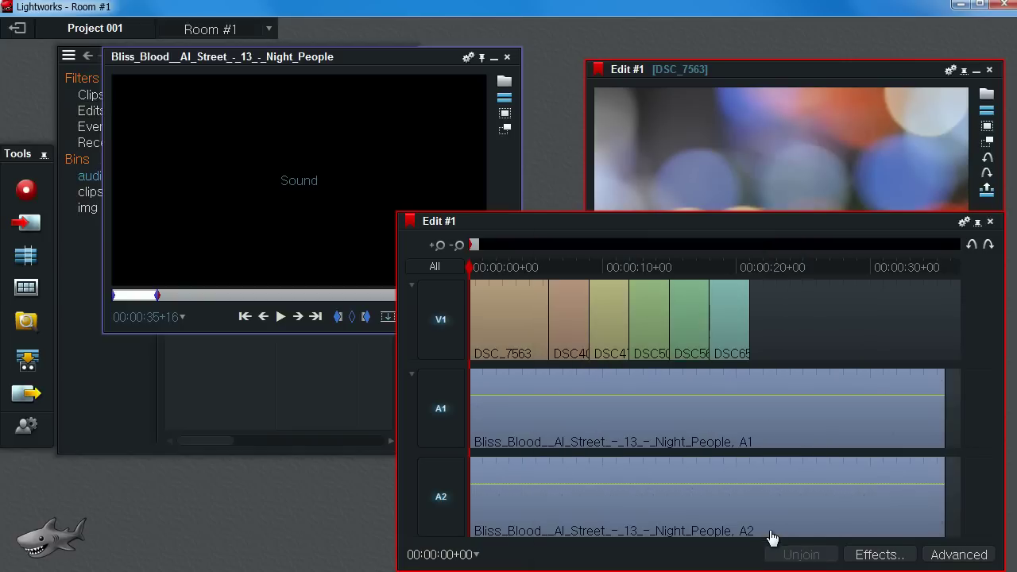
right_click(591, 407)
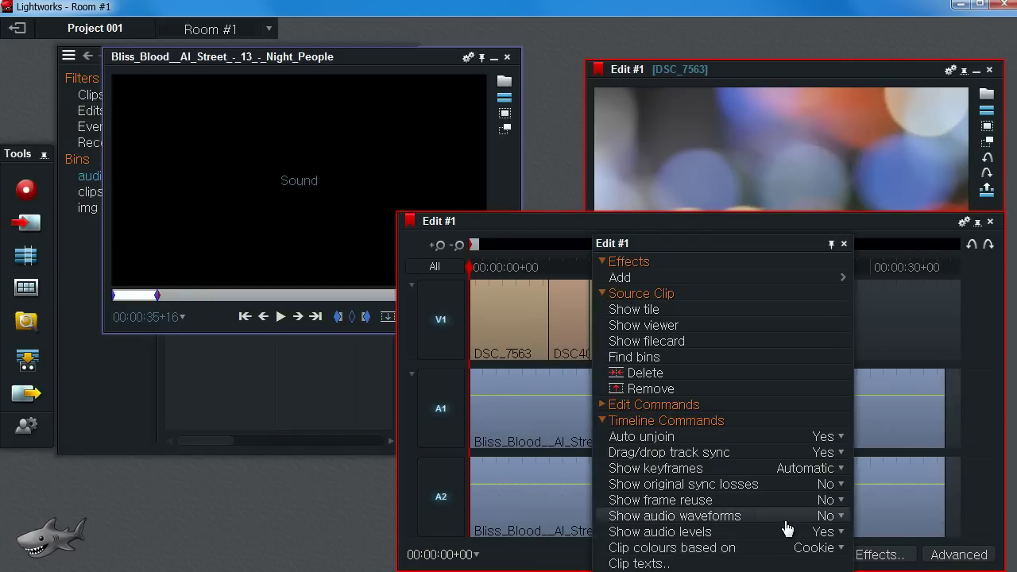
click(848, 517)
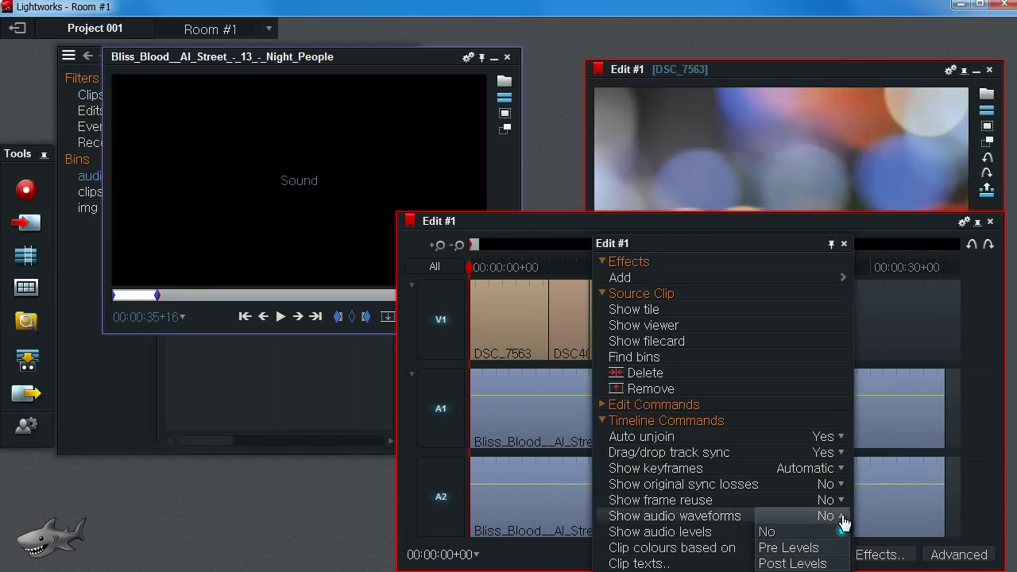
click(804, 547)
Set the timeline's Show audio levels option to No, and switch it back to Yes
right_click(606, 409)
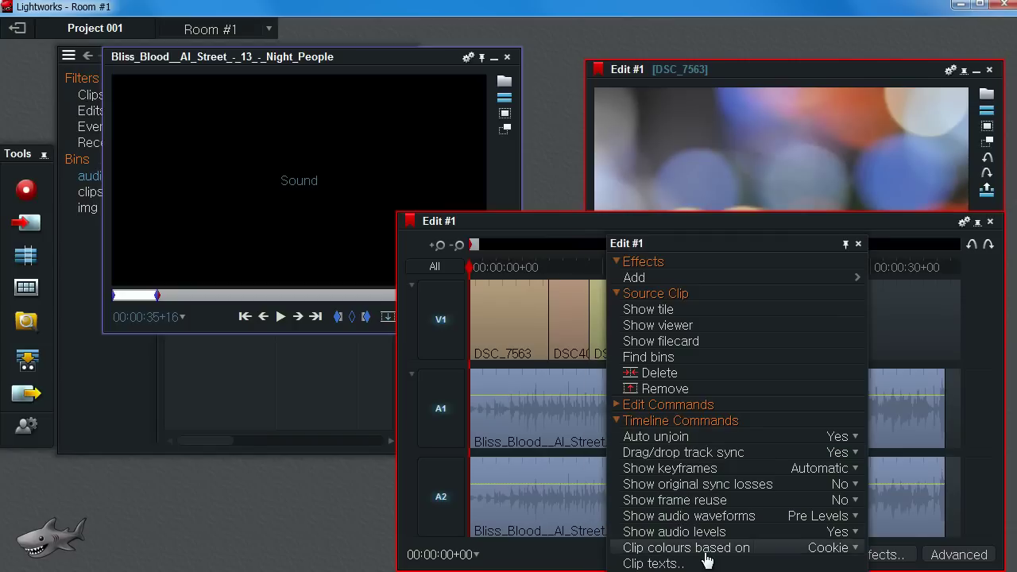
click(855, 531)
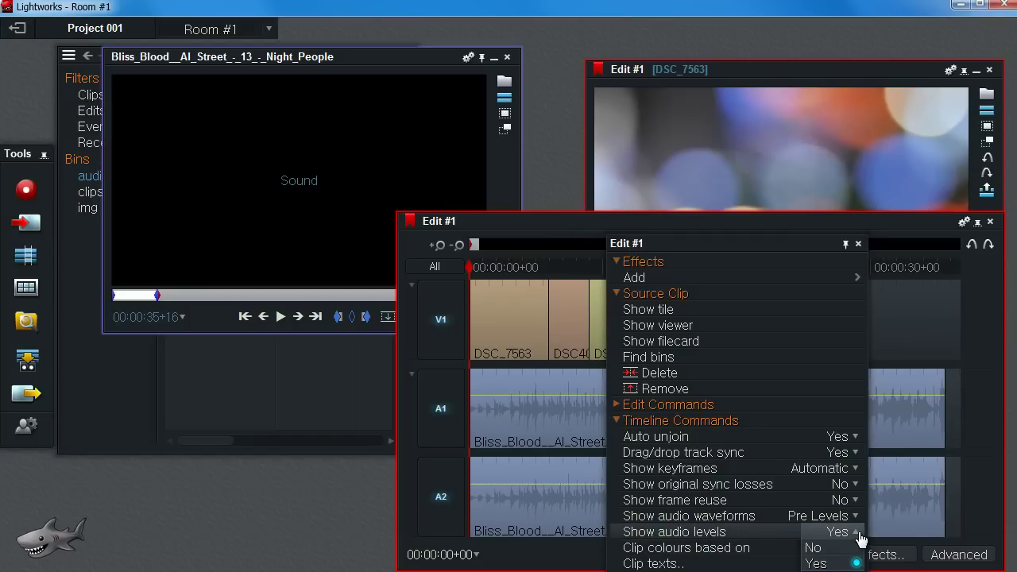
click(845, 549)
right_click(566, 411)
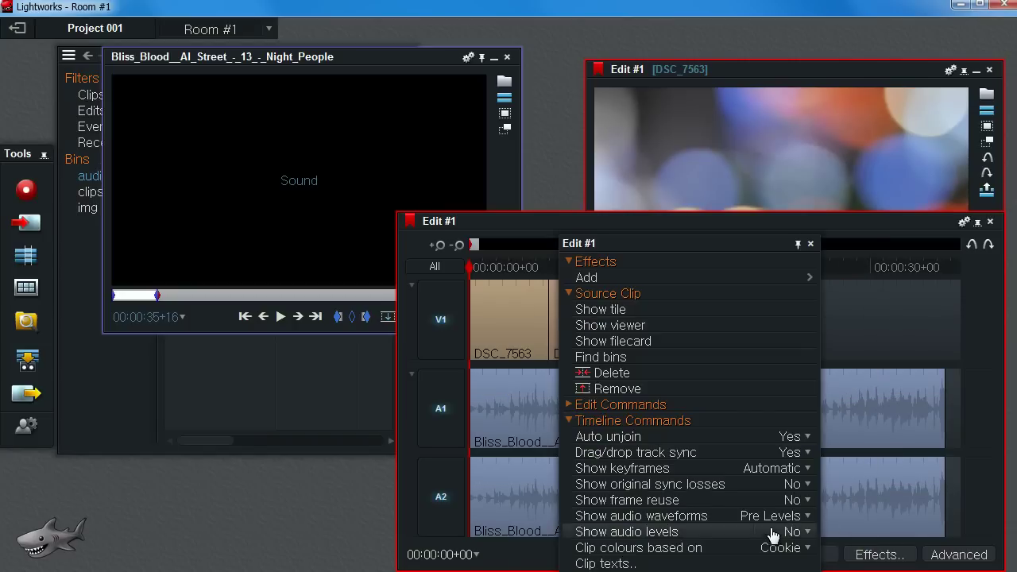
click(807, 533)
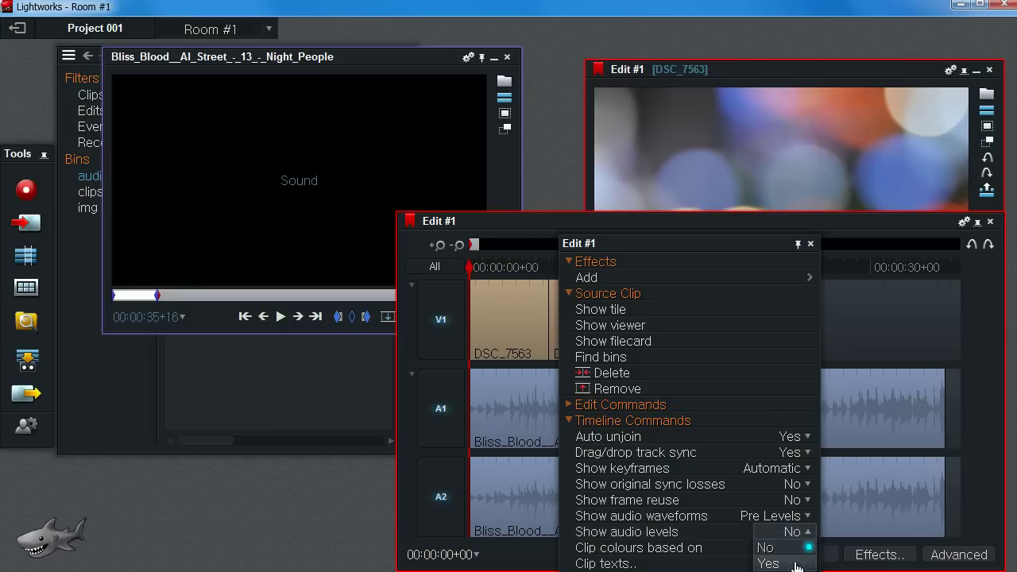
click(768, 564)
Shift the remaining A1 level keyframe slightly later, play the opening of Edit #1, and return to the start
mouse_move(507, 395)
mouse_down()
mouse_move(507, 414)
mouse_move(508, 384)
mouse_move(510, 418)
mouse_move(519, 394)
mouse_up()
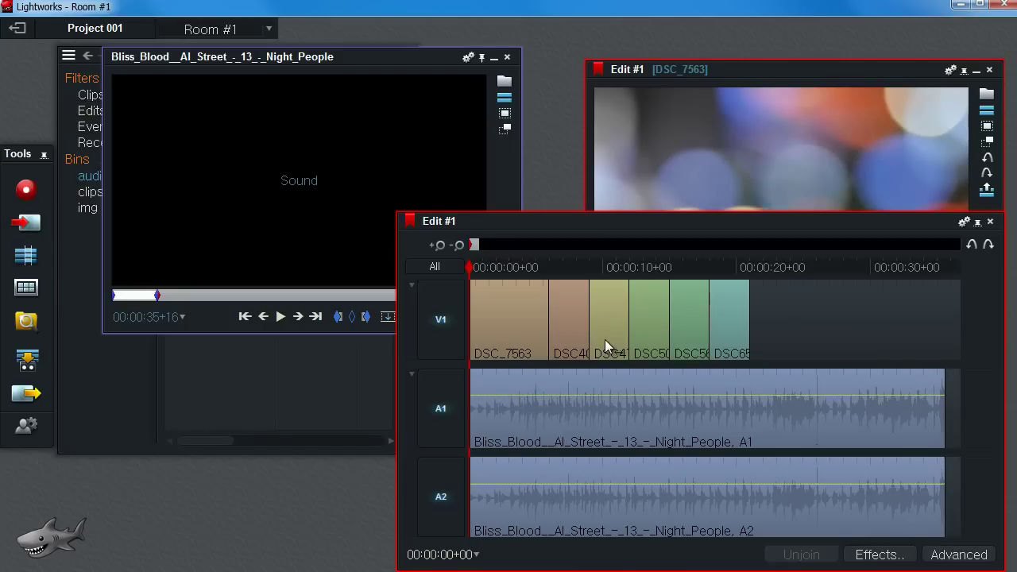
key(space)
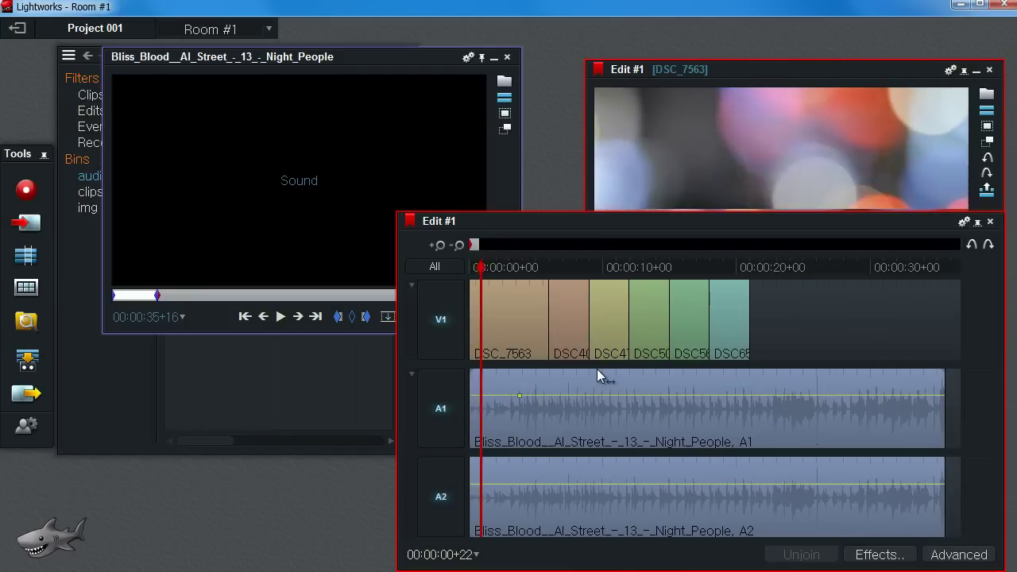
key(space)
drag(488, 268, 444, 265)
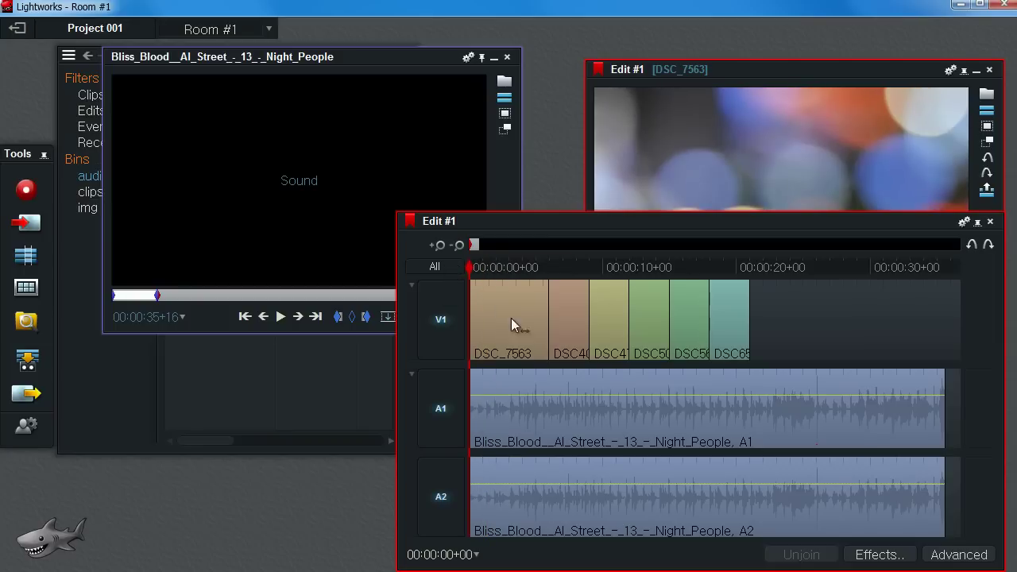
key(space)
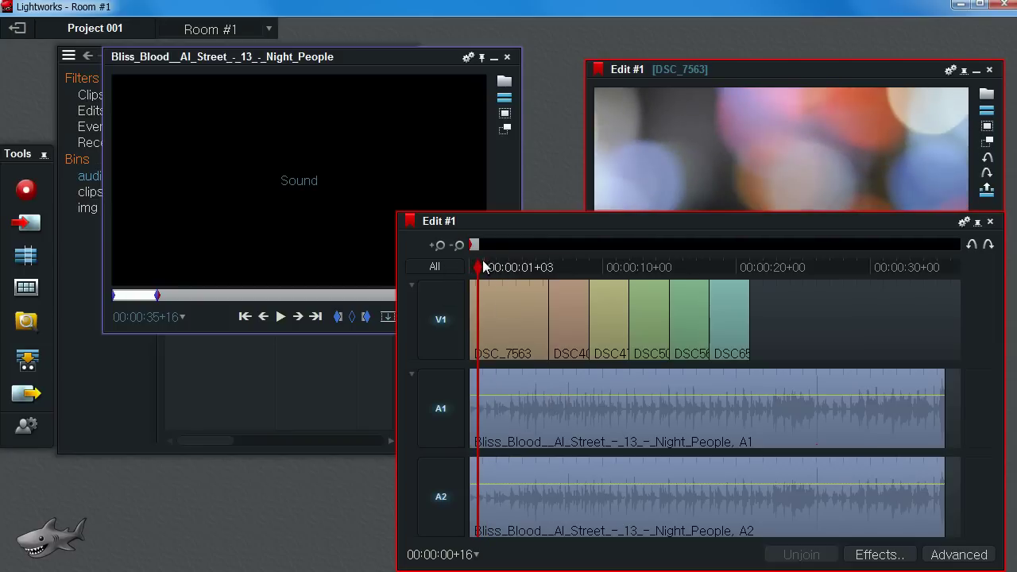
drag(482, 260, 445, 266)
drag(636, 267, 364, 284)
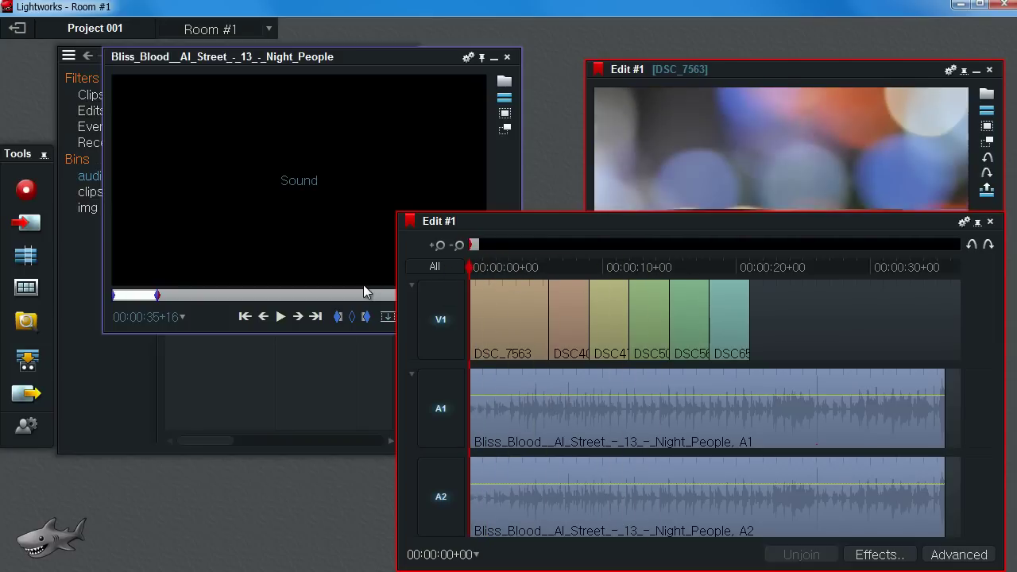
Arrange the Edit #1 viewer above the resized timeline so both fit, and move the playhead to 00:00:03+04
drag(611, 218, 612, 344)
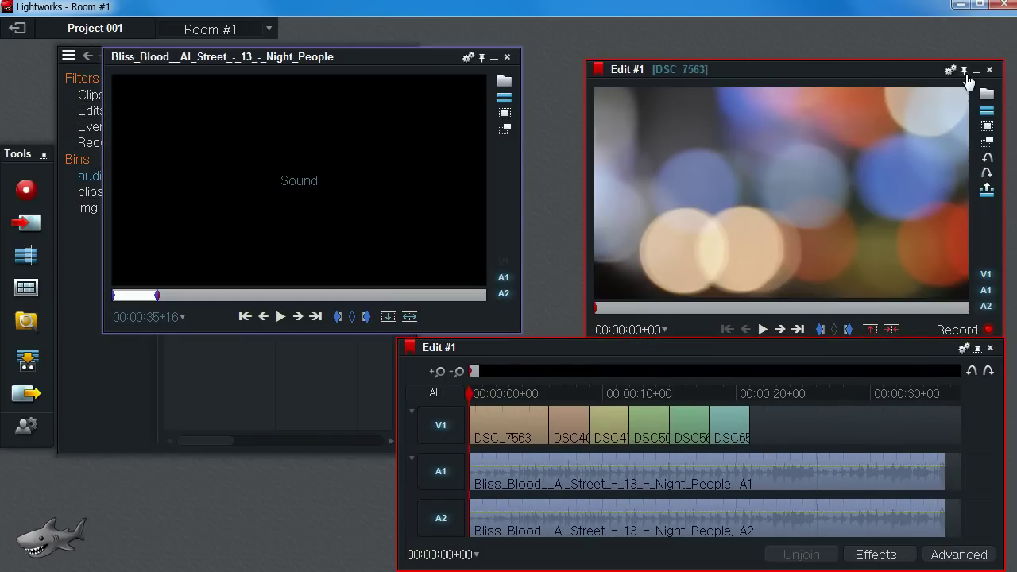
drag(925, 72, 903, 29)
drag(844, 343, 847, 307)
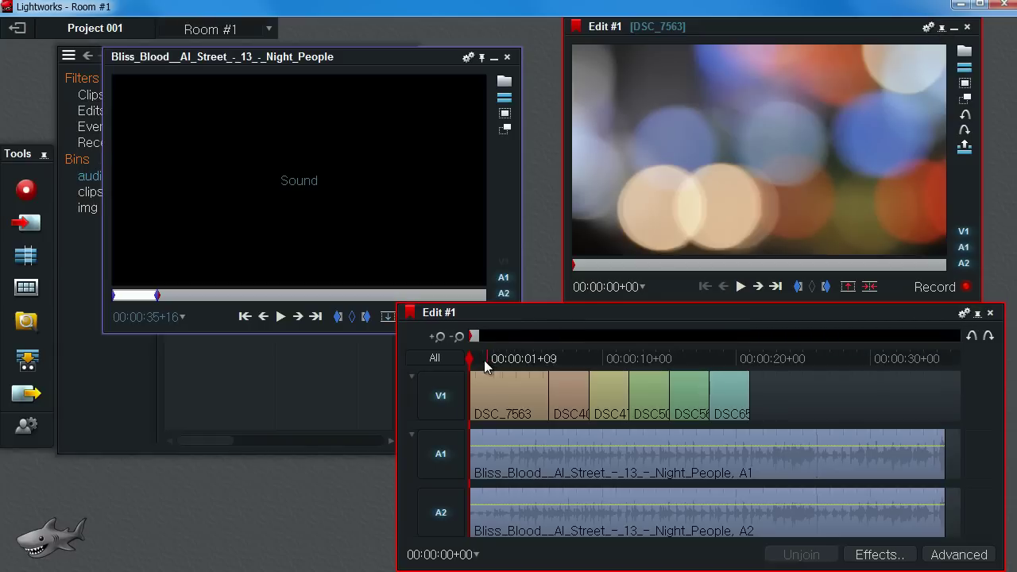
drag(486, 365, 510, 367)
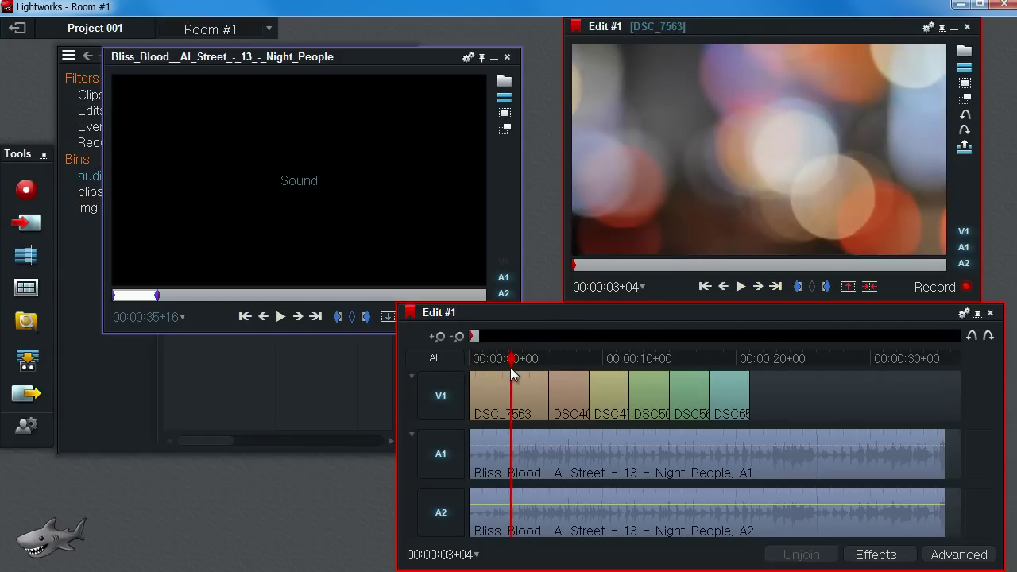
Close the Night_People sound clip's viewer, and move Edit #1's playhead into clip DSC4014 at 00:00:07+18
drag(409, 58, 381, 57)
click(476, 55)
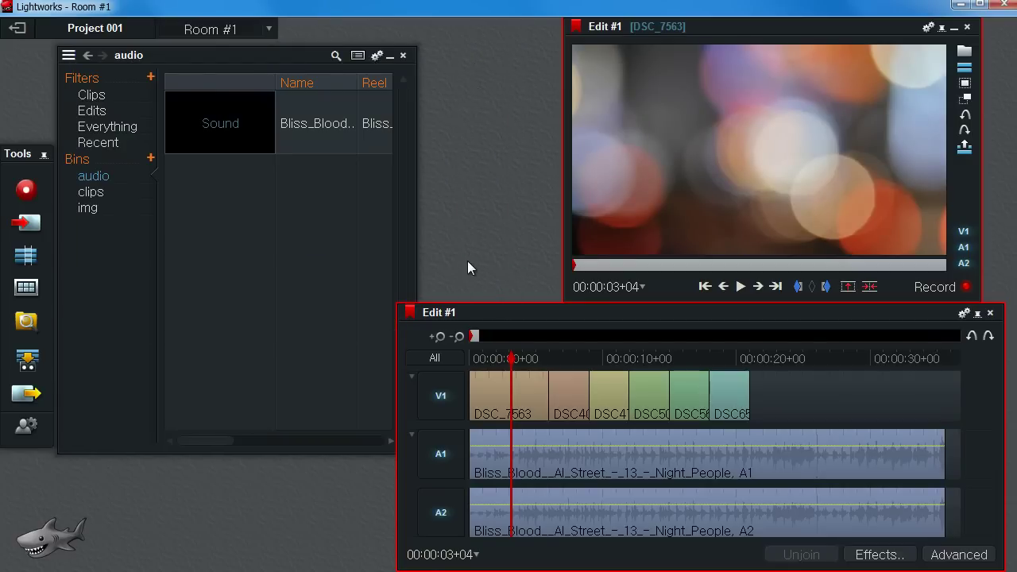
drag(515, 362, 566, 378)
scroll(725, 366, up, 3)
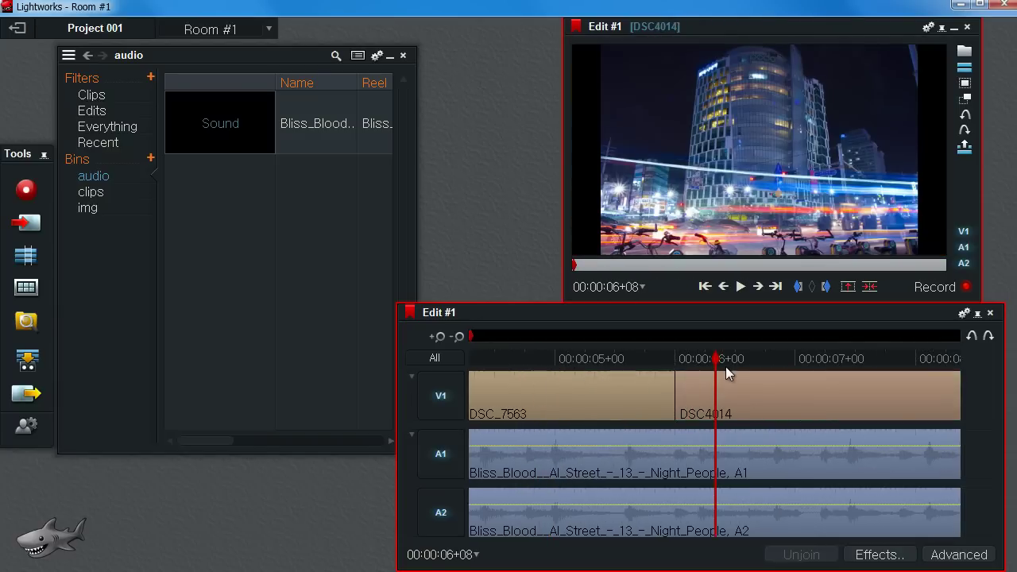
scroll(699, 359, down, 1)
drag(699, 359, 701, 363)
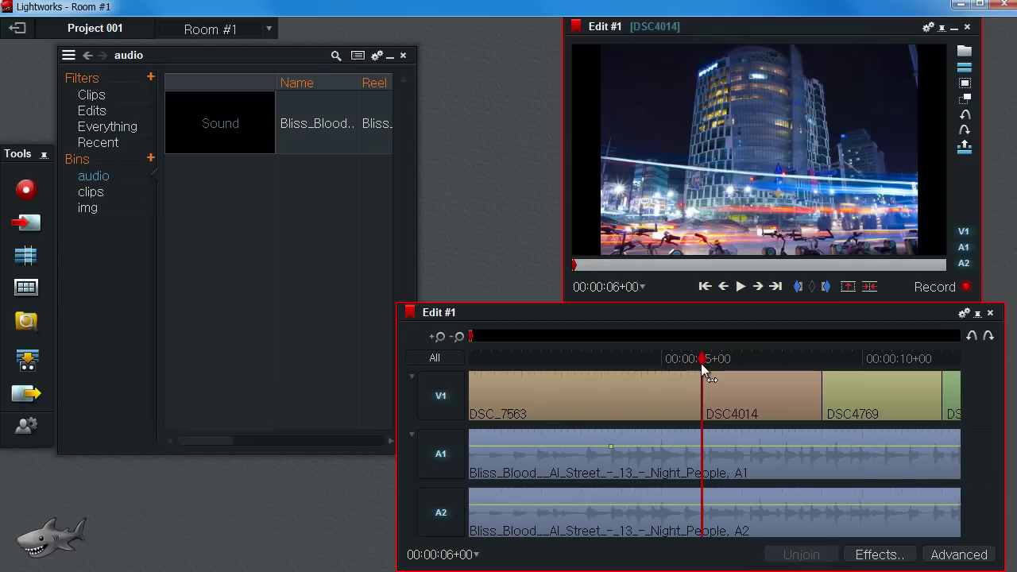
scroll(701, 363, down, 2)
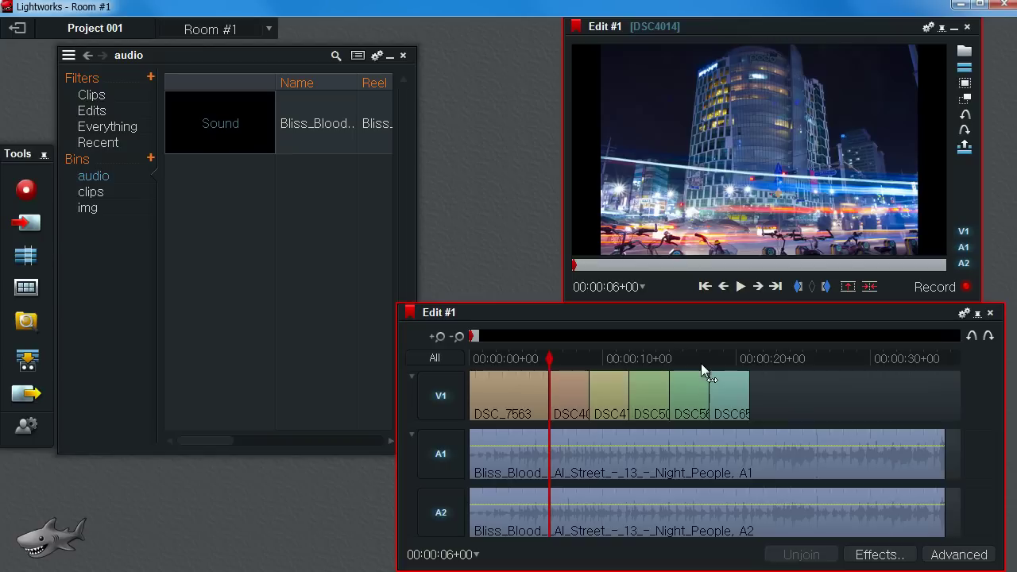
scroll(704, 367, up, 2)
scroll(703, 367, down, 2)
drag(592, 362, 565, 411)
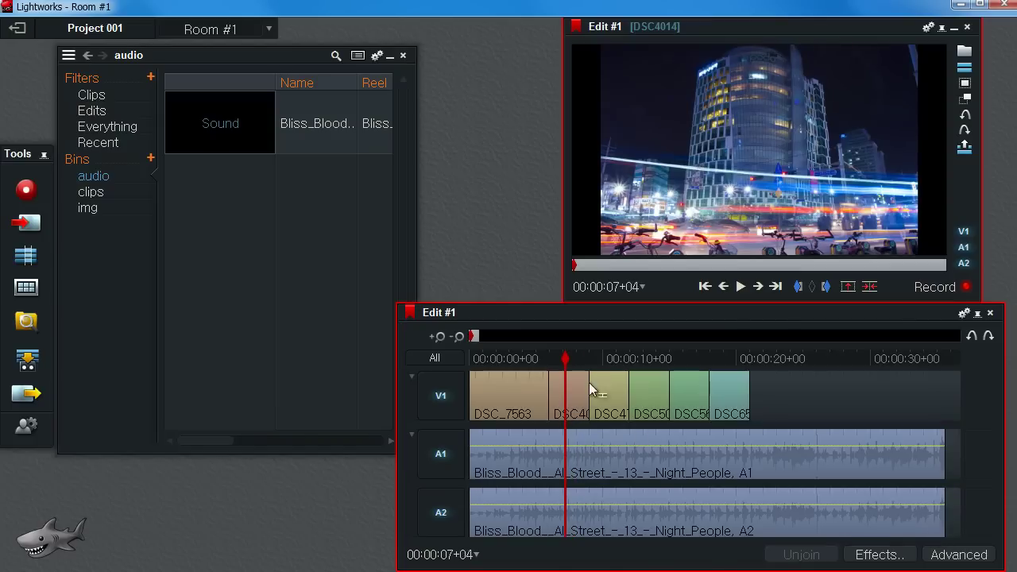
drag(566, 362, 572, 391)
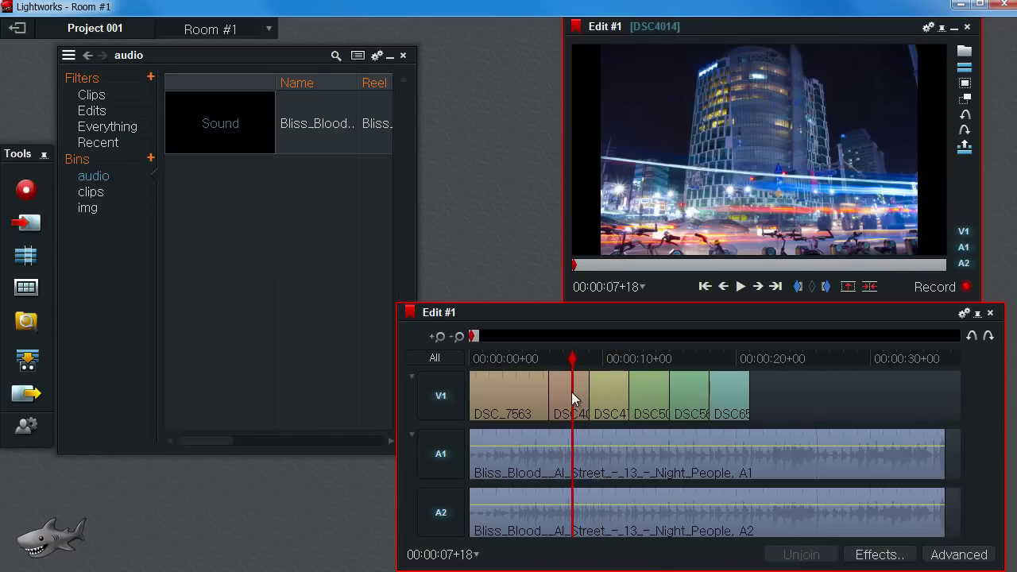
Open Add Effects for the current clip, close the audio bin, and place the effects window in the freed space
click(893, 558)
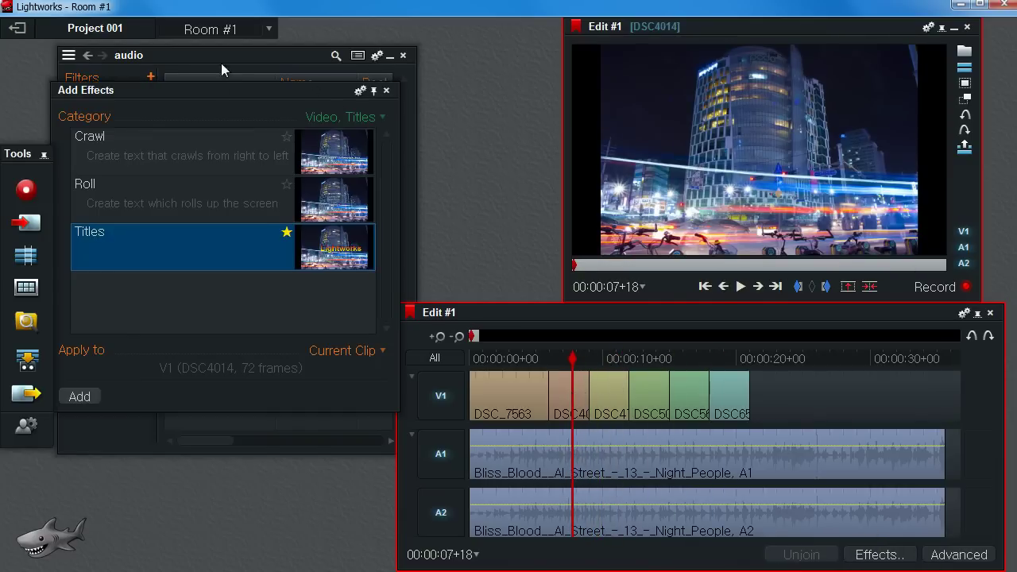
drag(122, 94, 130, 145)
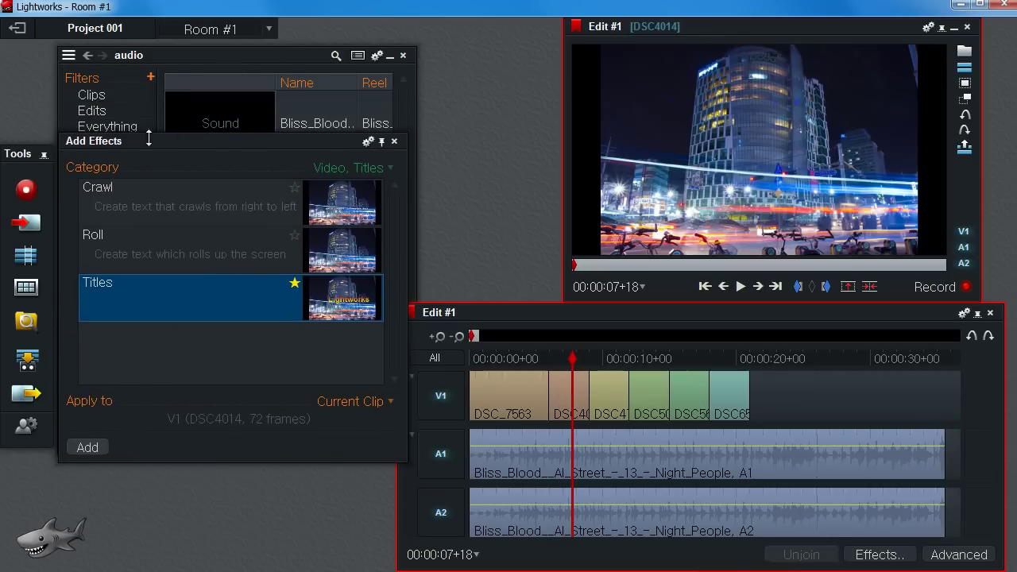
click(403, 55)
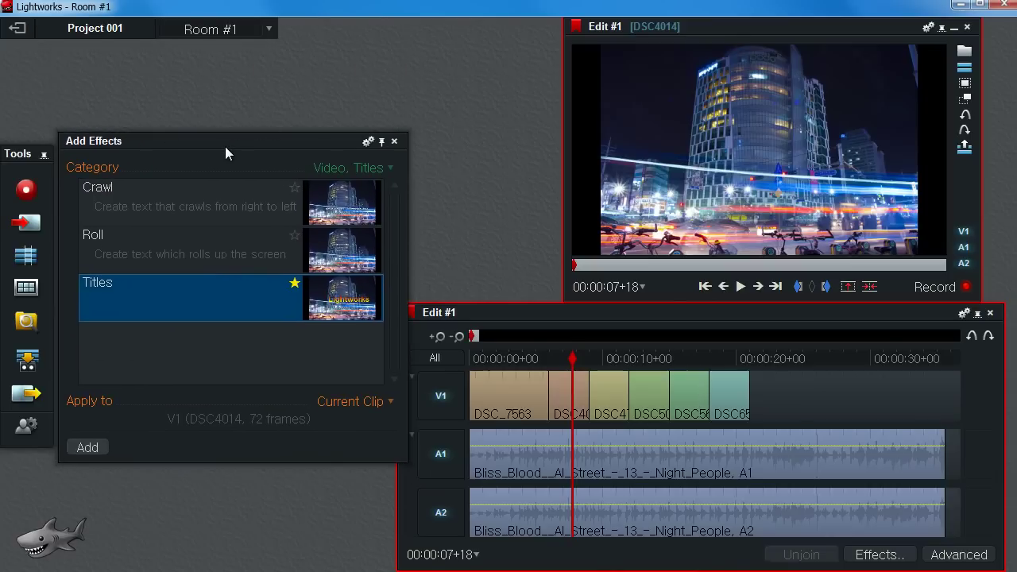
drag(206, 146, 206, 67)
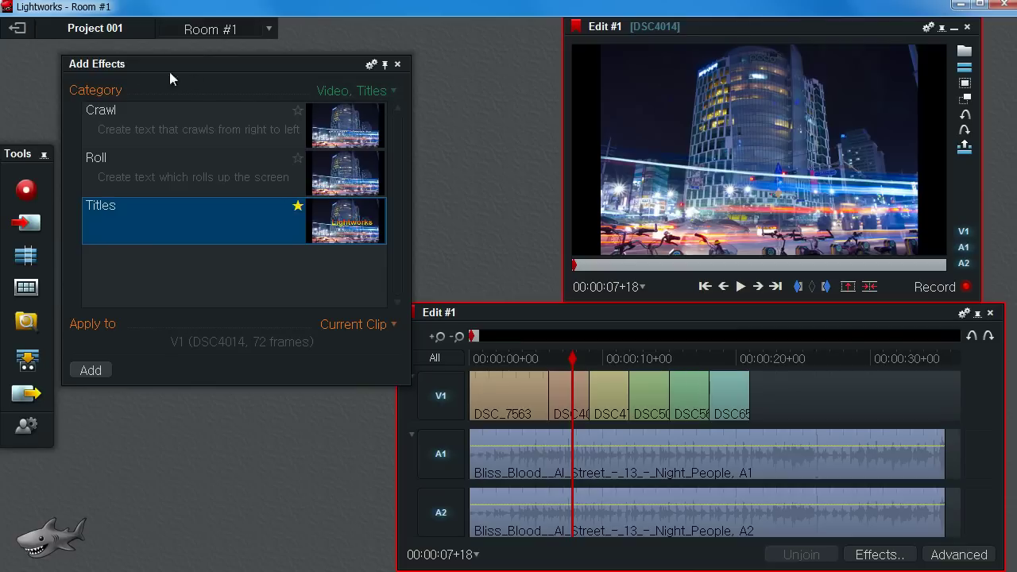
Browse the Video, DVEs effects category and add the DVE effect to the current clip DSC4014
click(394, 95)
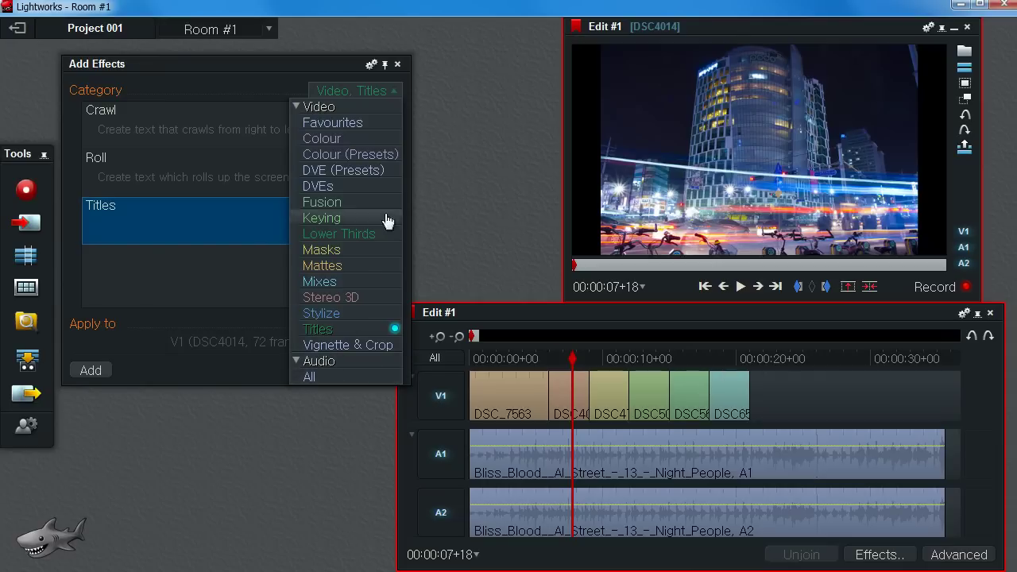
click(342, 195)
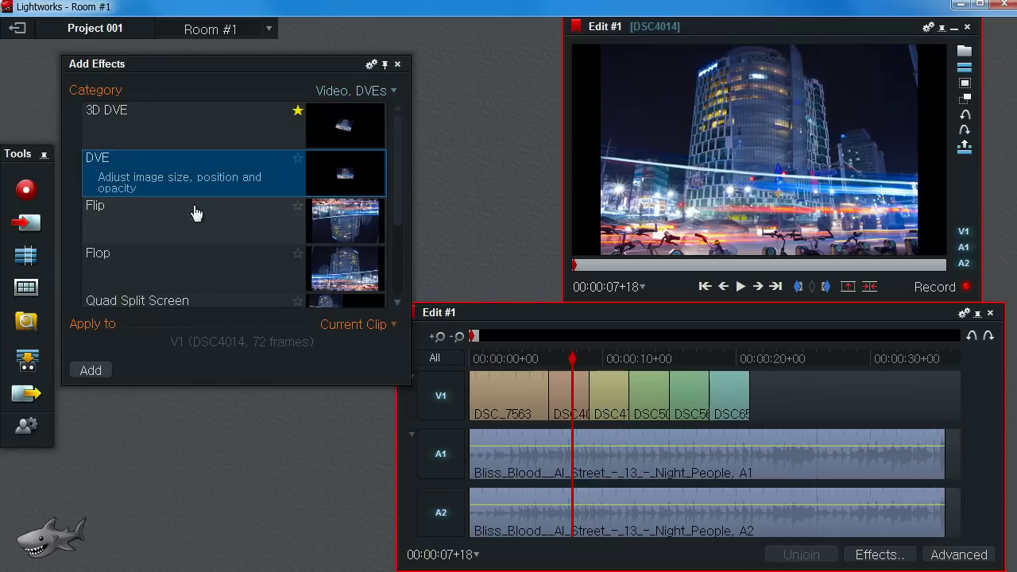
scroll(211, 222, down, 3)
scroll(211, 222, up, 3)
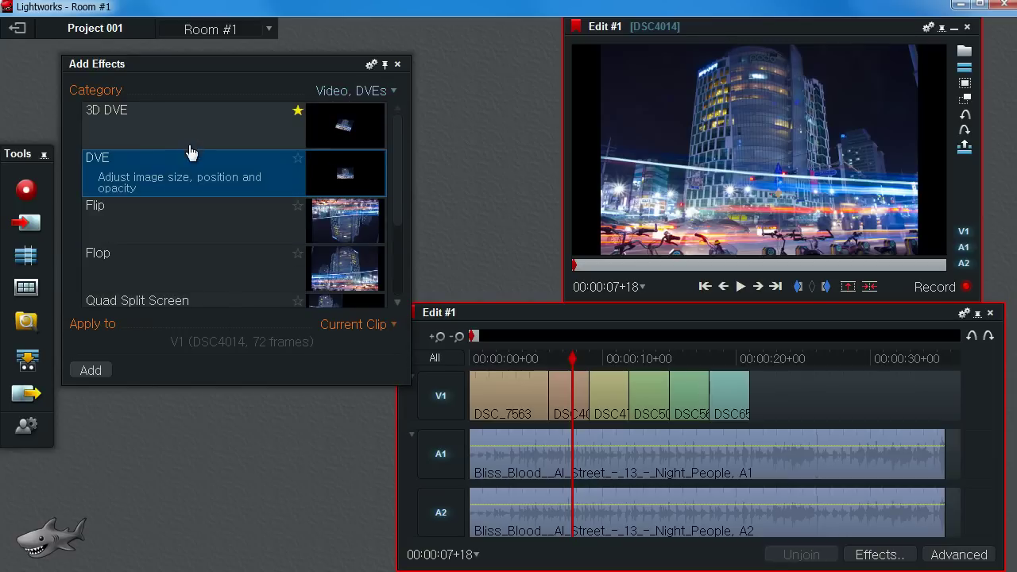
scroll(199, 234, down, 3)
scroll(195, 167, up, 3)
scroll(218, 263, down, 3)
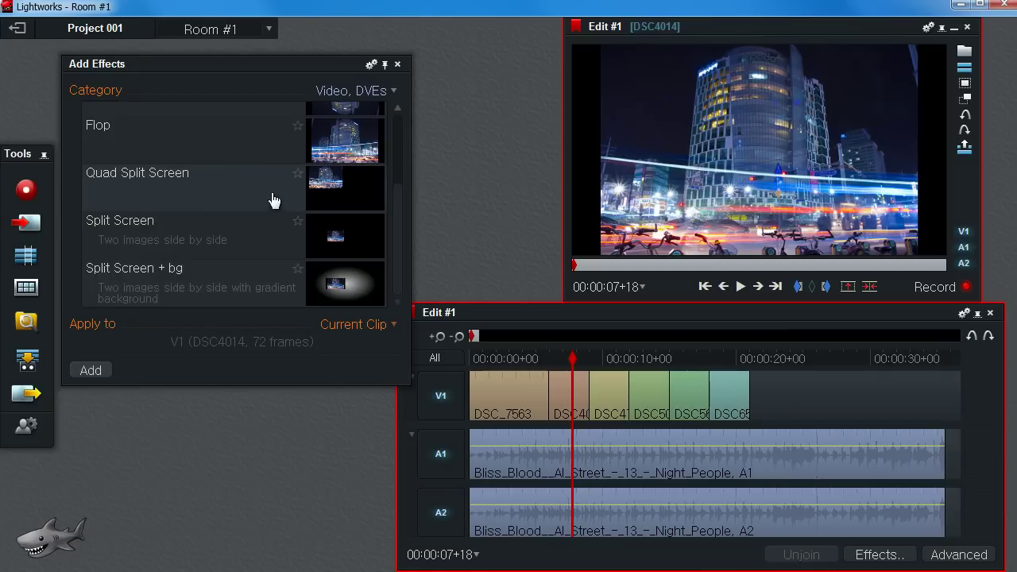
scroll(205, 227, up, 3)
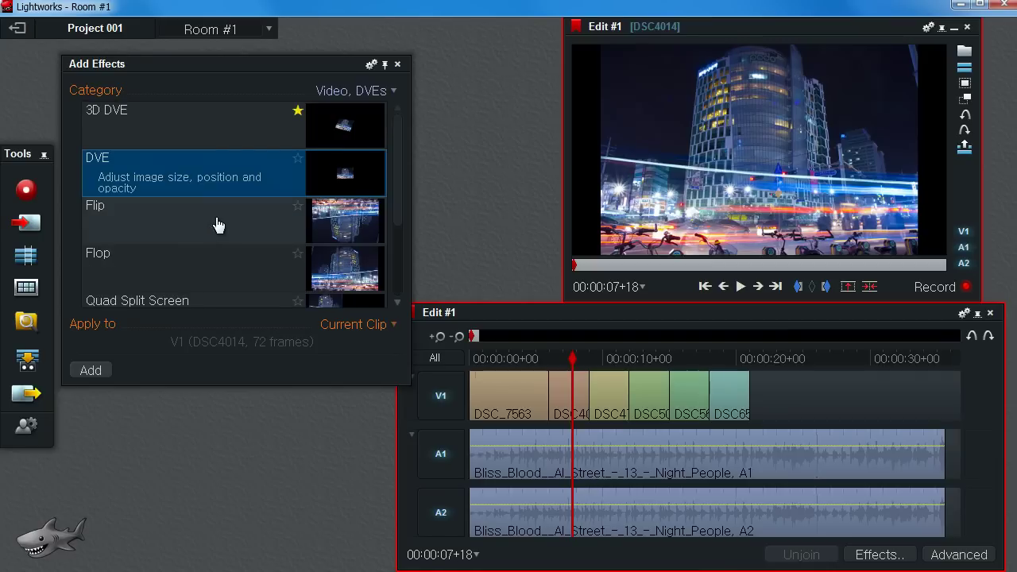
double_click(195, 180)
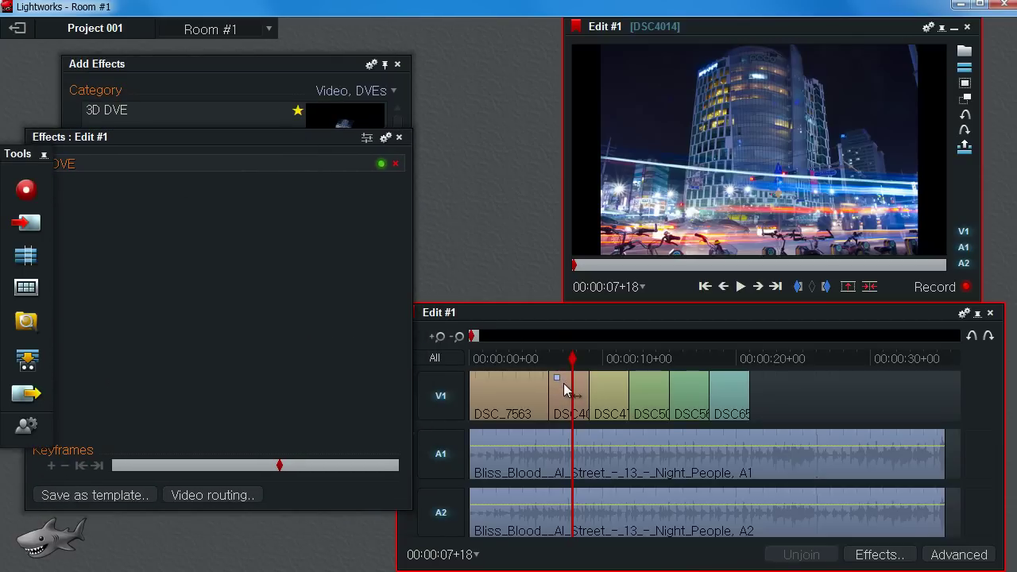
Expand the DVE effect's parameters for DSC4014, and close both the effect settings and Add Effects windows
scroll(564, 383, up, 3)
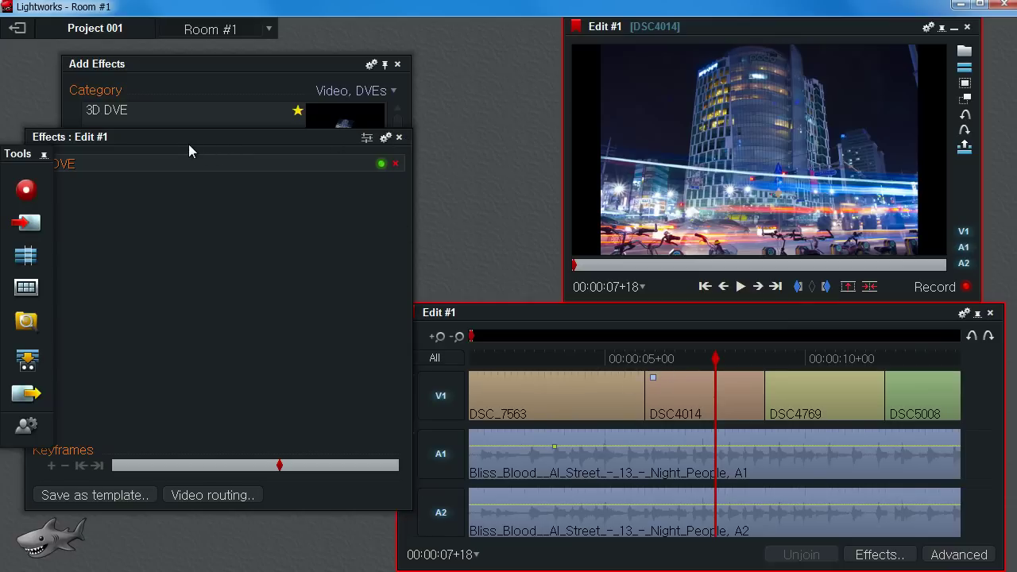
drag(188, 144, 275, 160)
click(172, 180)
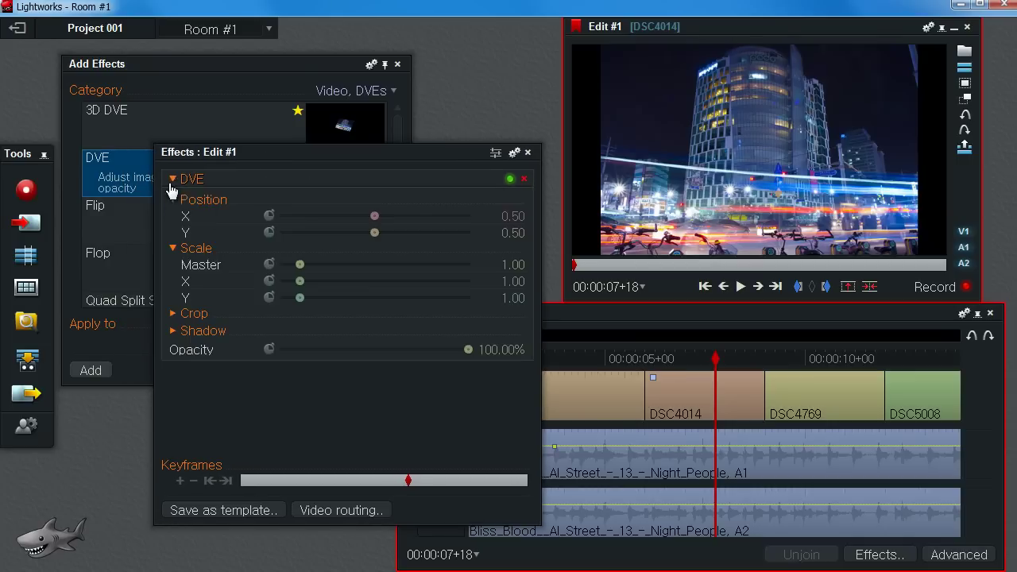
click(528, 152)
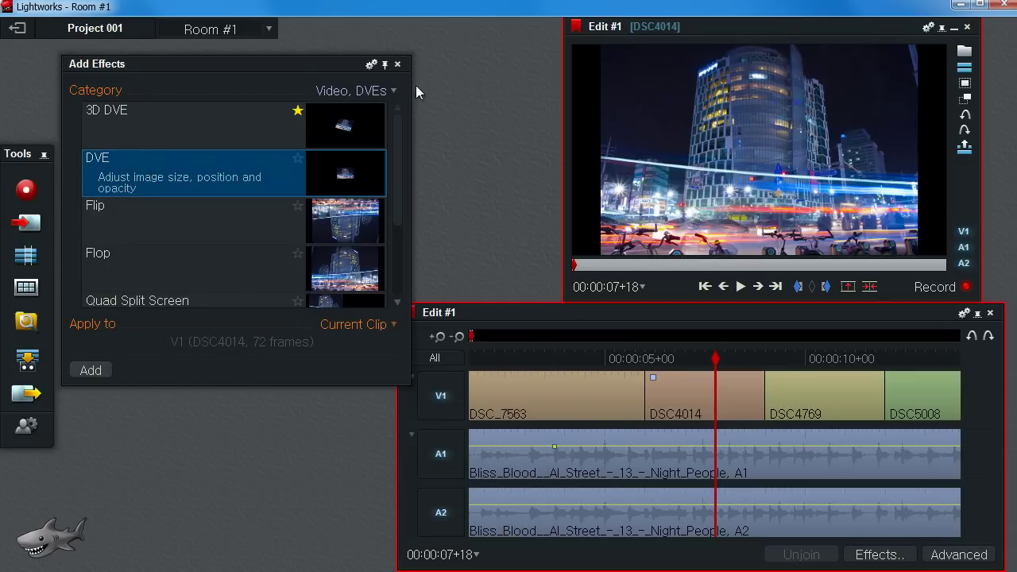
click(397, 65)
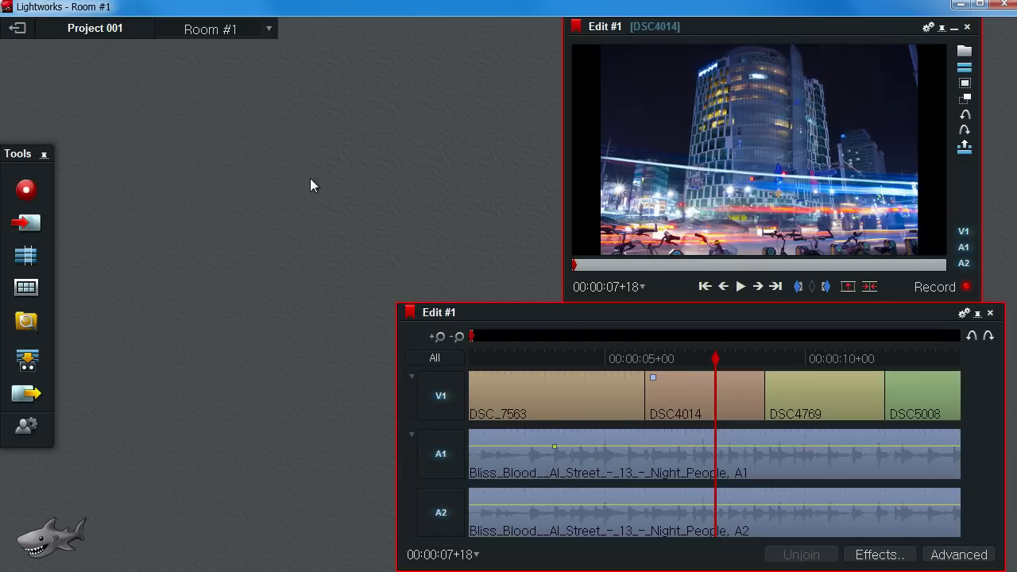
Reopen the effect settings of clip DSC4014, move them clear of the timeline tracks, and set the playhead to 00:00:06+21
right_click(680, 384)
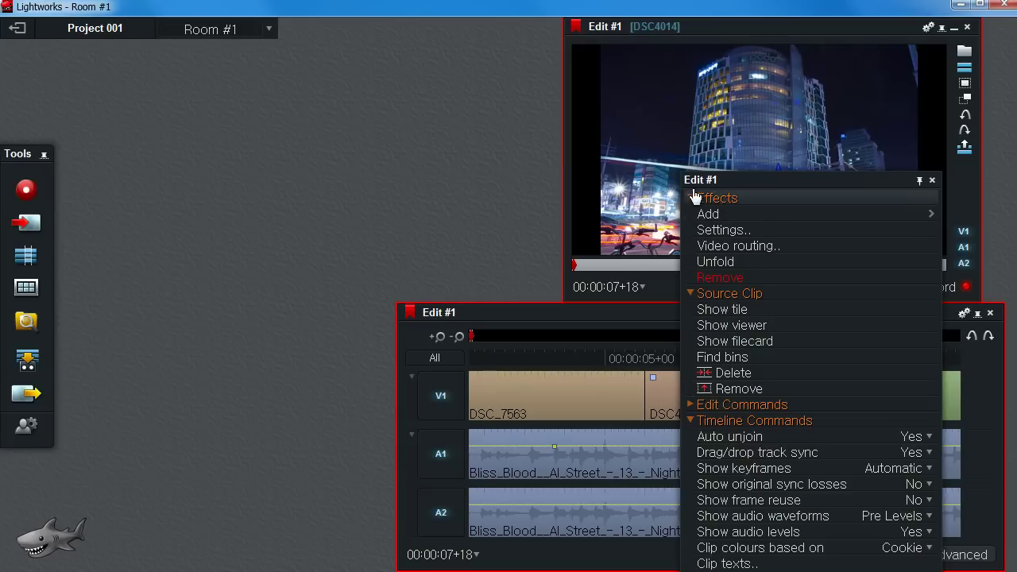
click(726, 232)
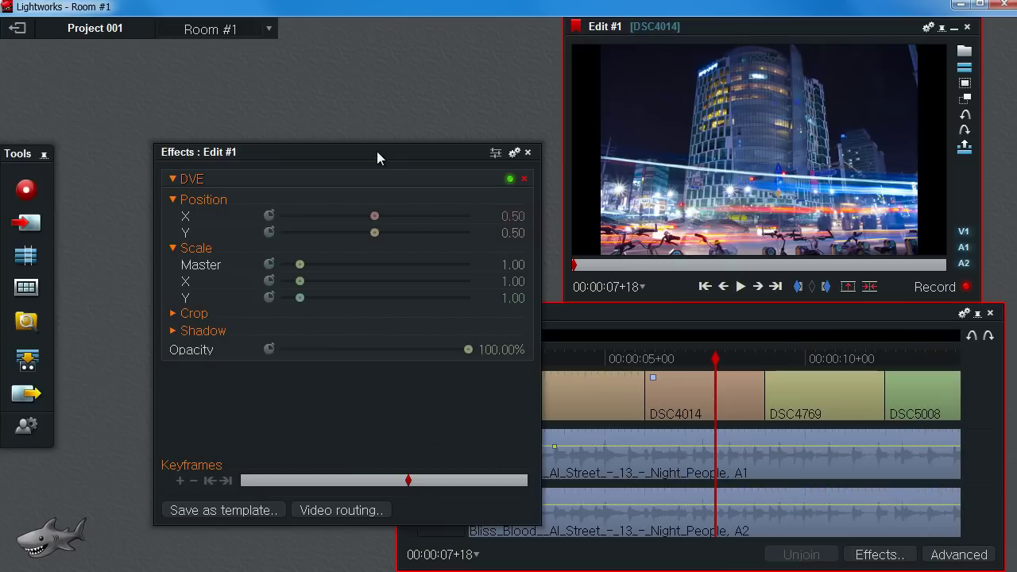
drag(377, 152, 295, 93)
drag(733, 371, 699, 365)
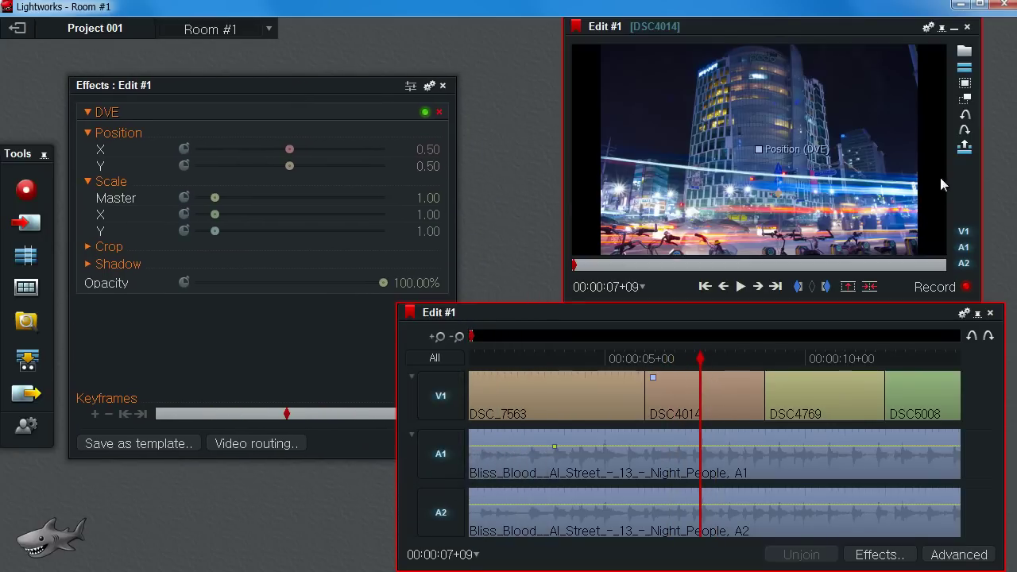
drag(699, 359, 680, 358)
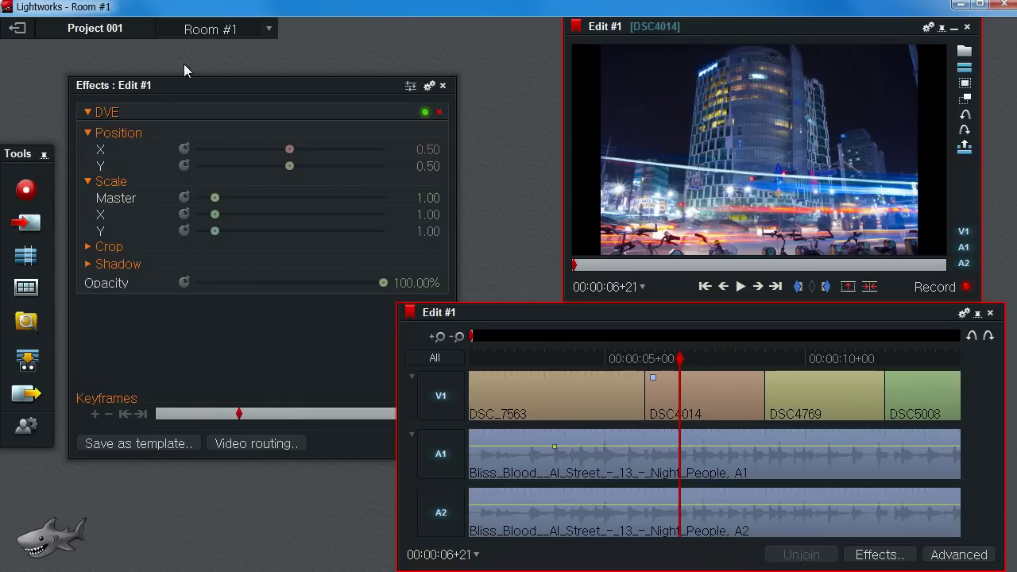
drag(184, 70, 167, 83)
Try the DVE Scale with Master at 1.15 and X at 1.91, and undo the X change
drag(196, 183, 199, 185)
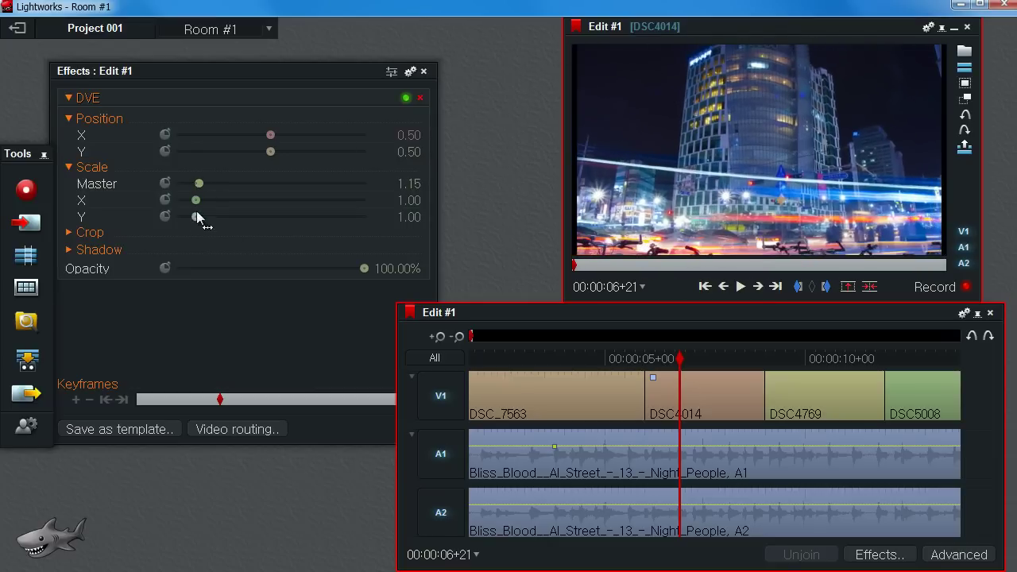
drag(195, 202, 227, 216)
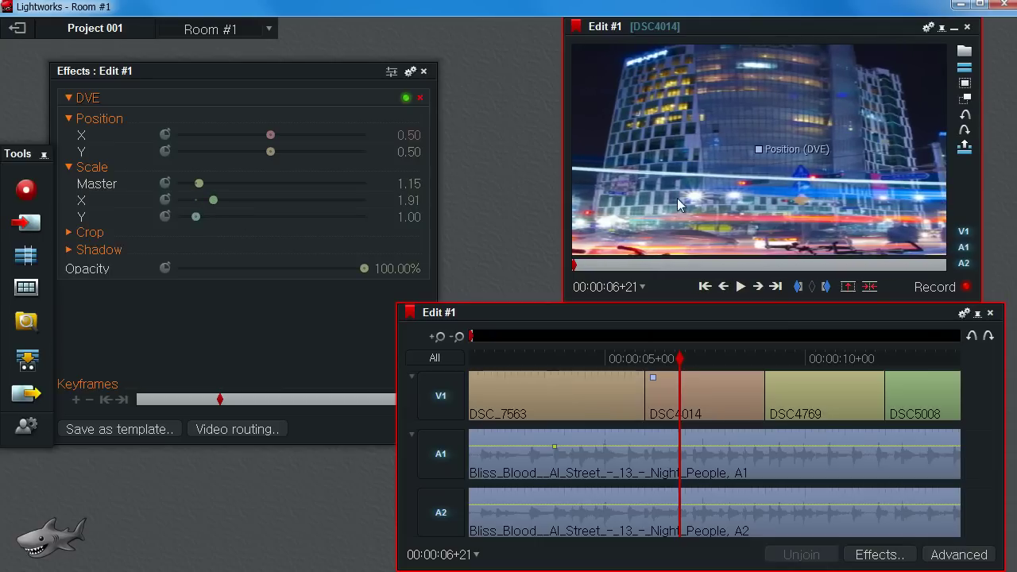
key(ctrl+z)
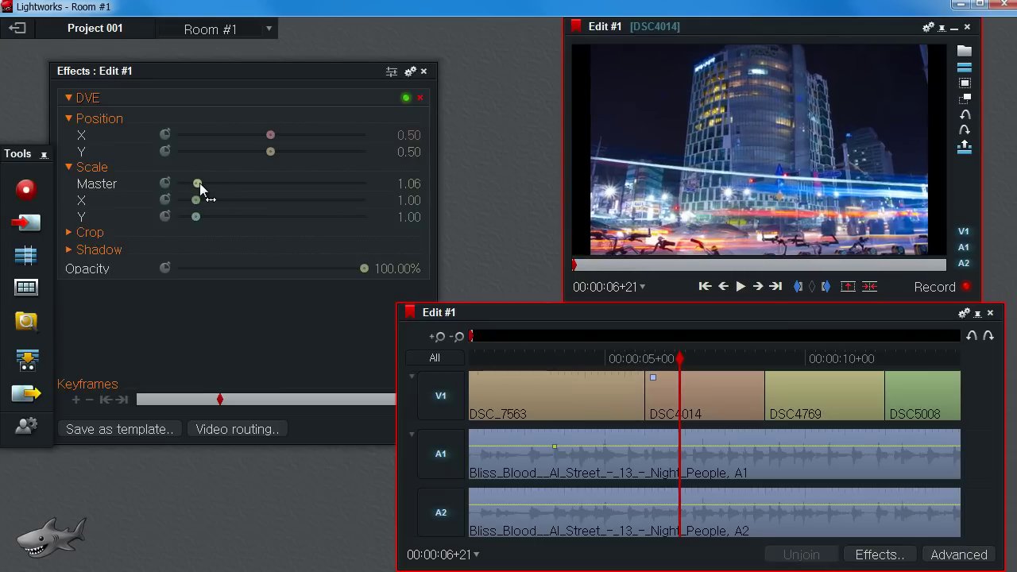
Set the DVE effect's Scale Master to 1.40 and its Position Y to 0.67
drag(201, 184, 207, 193)
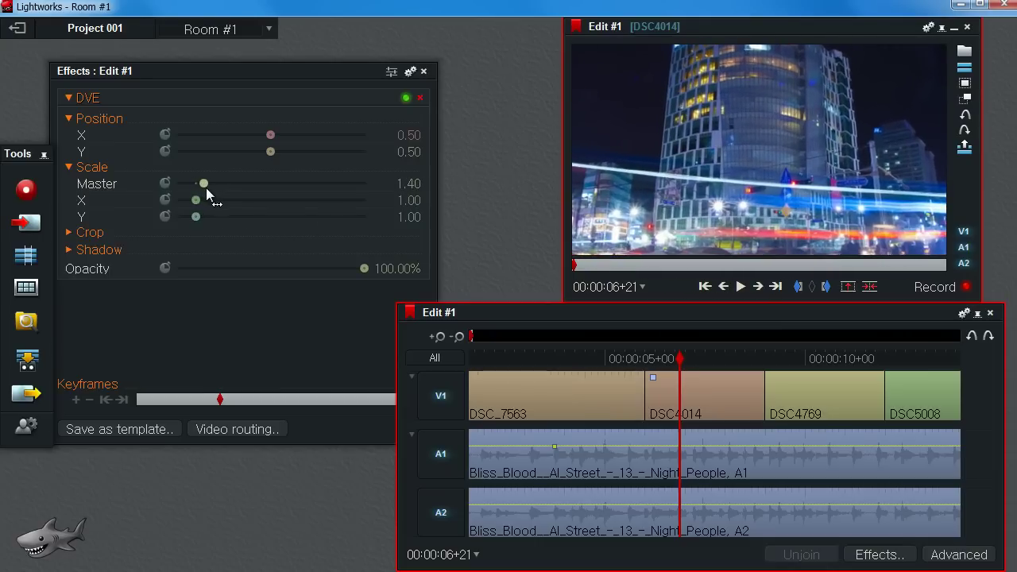
drag(272, 152, 283, 159)
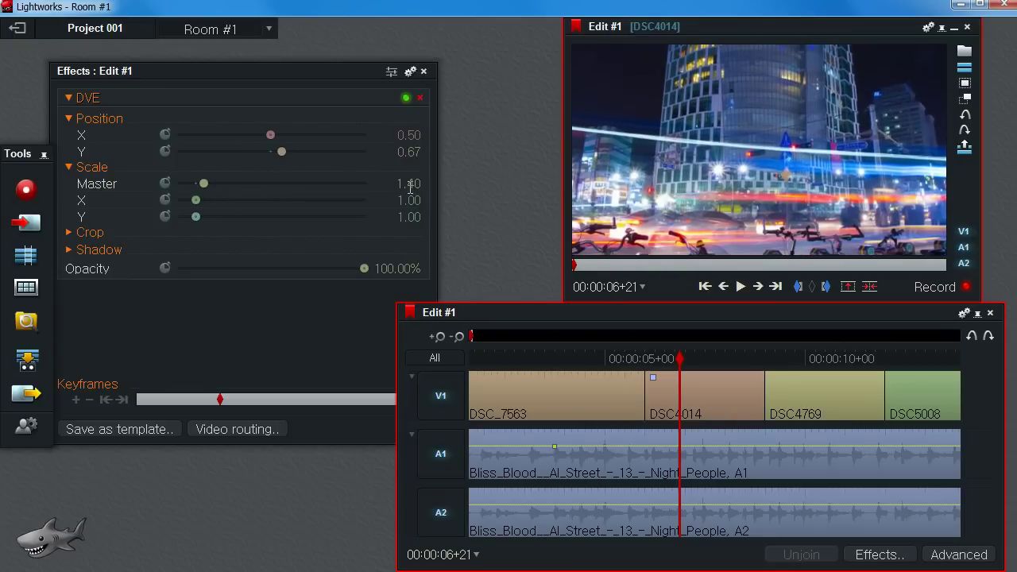
Set the DSC4014 clip's DVE master scale to 1.35 and its X position to about 0.56
text(13)
key(BackSpace)
text(.35)
key(Return)
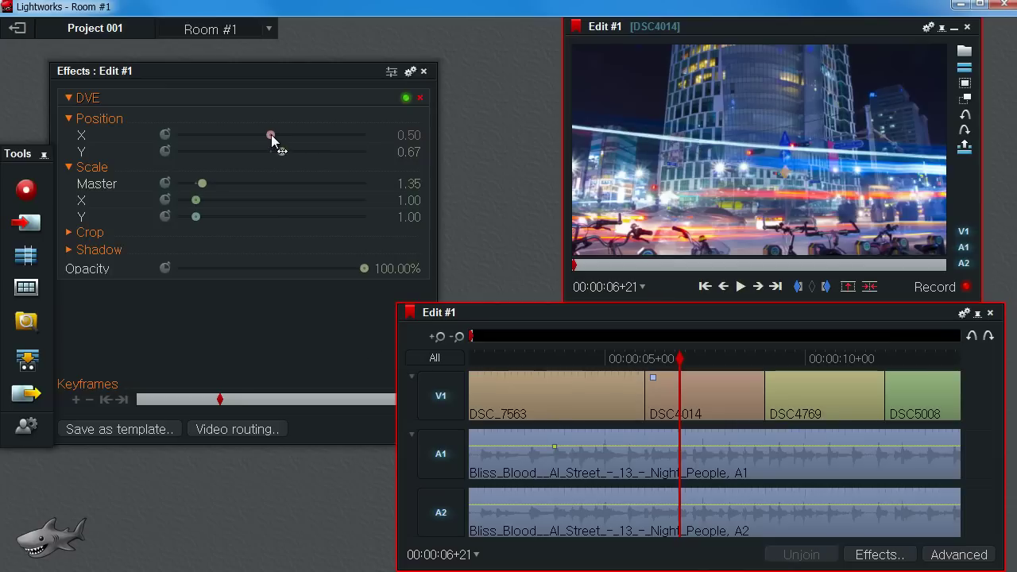
mouse_move(271, 139)
mouse_down()
mouse_move(262, 139)
mouse_move(275, 139)
mouse_up()
drag(342, 71, 343, 63)
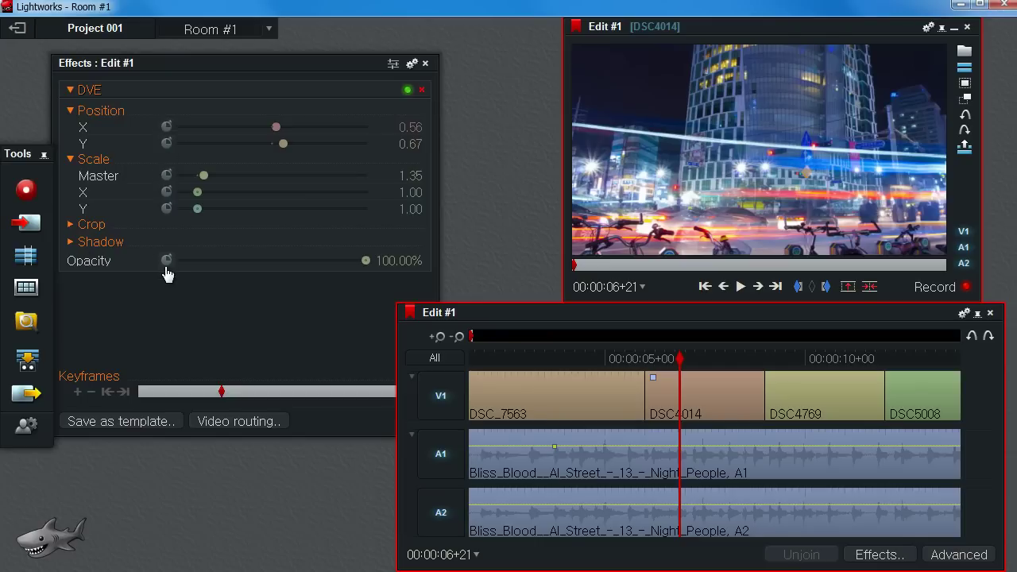
Enable keyframing for the DVE X position and rearrange the panels so the whole keyframe bar is uncovered
click(166, 128)
mouse_move(267, 74)
mouse_down()
mouse_move(249, 56)
mouse_move(264, 54)
mouse_up()
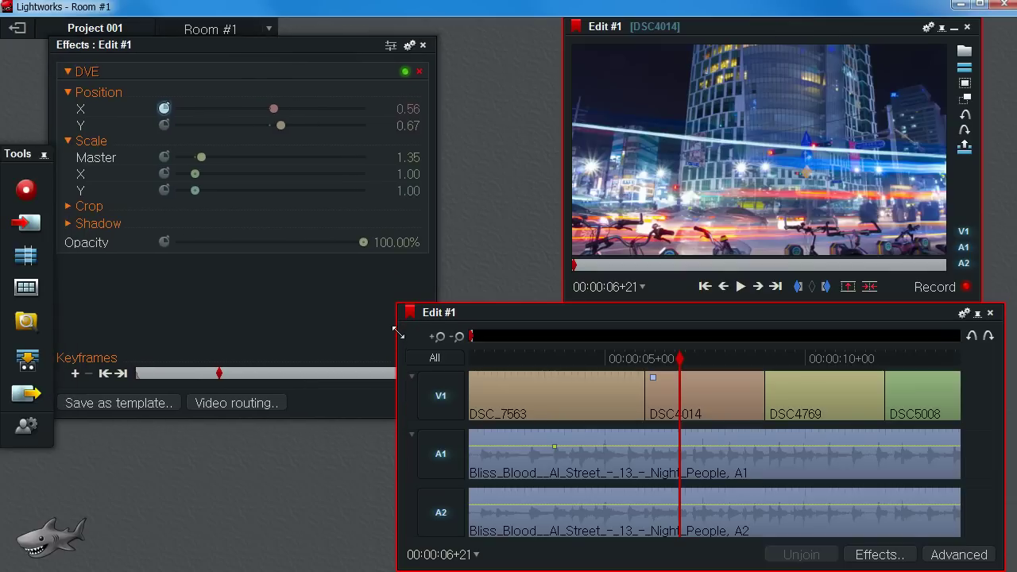
drag(398, 330, 457, 338)
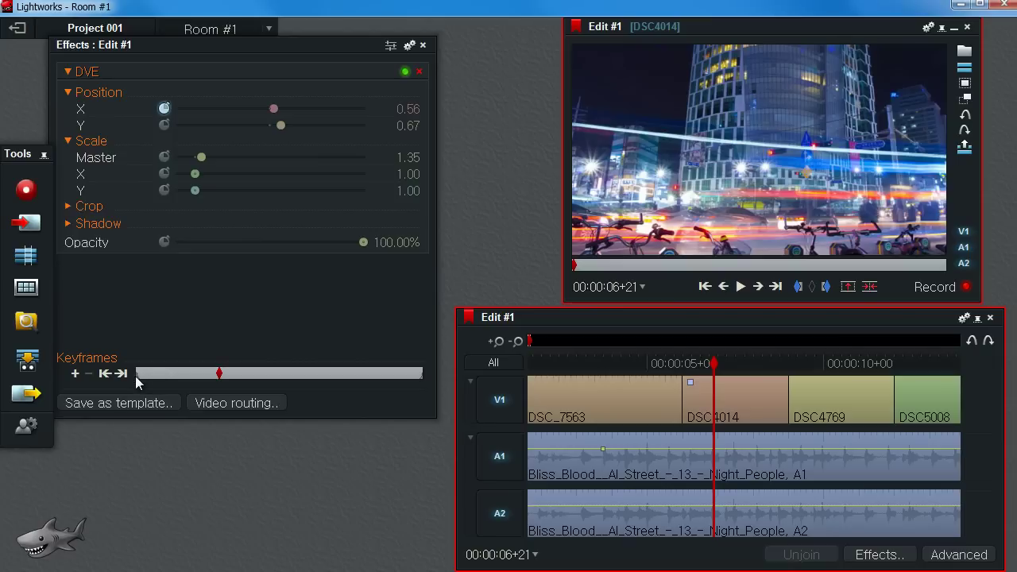
At the end of the DSC4014 clip, keyframe the X position at about 0.43
mouse_move(229, 372)
mouse_down()
mouse_move(129, 379)
mouse_move(425, 382)
mouse_move(171, 376)
mouse_move(404, 367)
mouse_move(120, 374)
mouse_move(391, 377)
mouse_move(119, 376)
mouse_move(178, 380)
mouse_up()
mouse_move(744, 137)
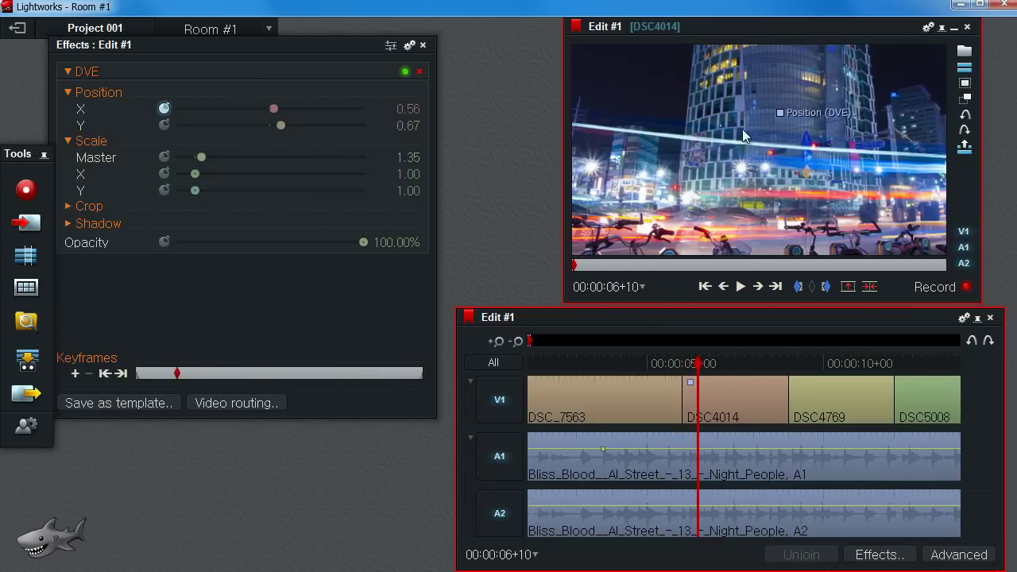
drag(184, 376, 444, 386)
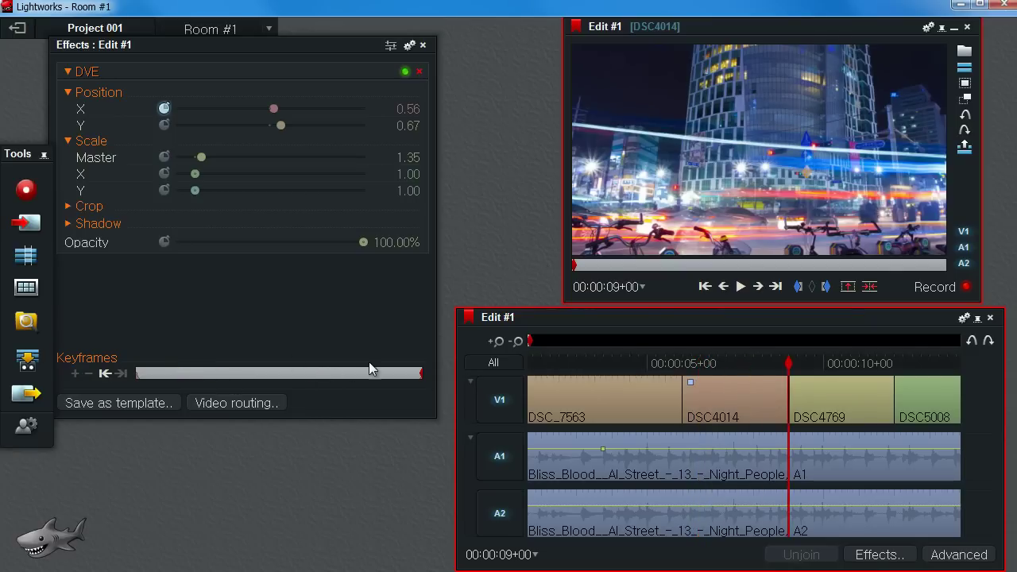
mouse_move(364, 373)
mouse_down()
mouse_move(352, 379)
mouse_move(507, 376)
mouse_up()
drag(274, 109, 267, 108)
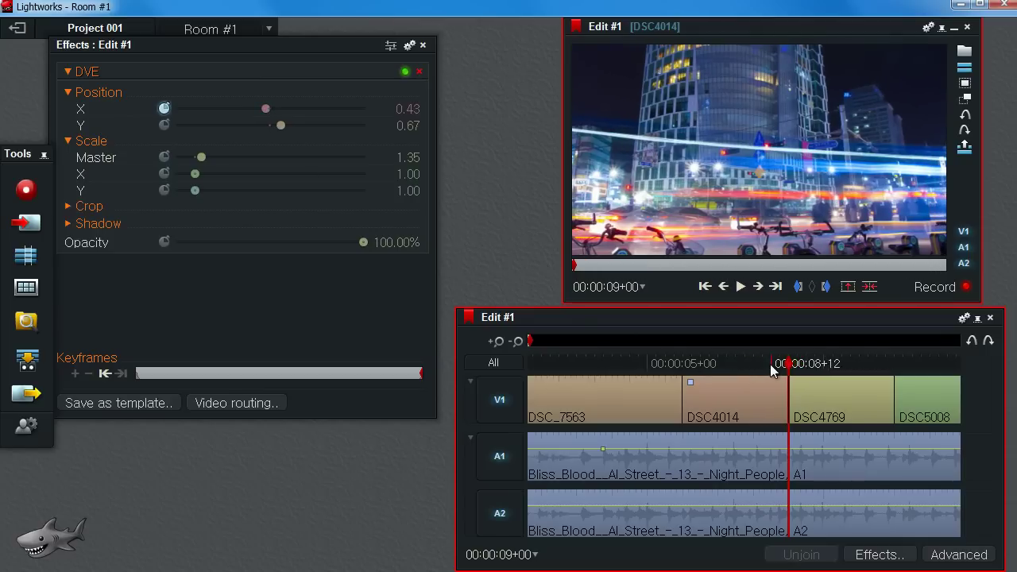
Play the DSC4014 clip from its start and scrub through it to check the horizontal pan
drag(770, 364, 685, 362)
key(space)
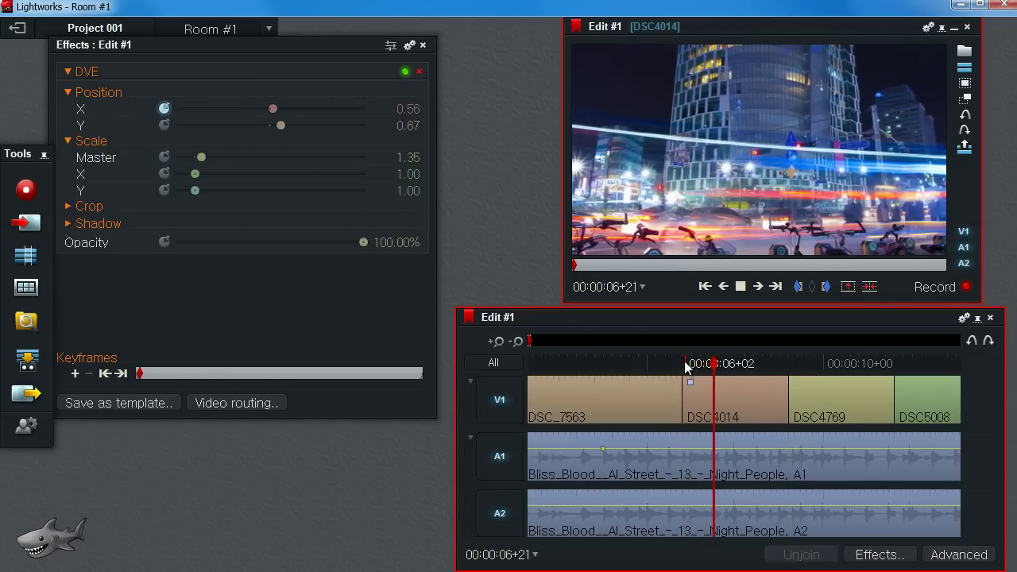
drag(747, 363, 739, 363)
Try an extra X position keyframe midway through the DSC4014 clip and delete it
drag(290, 380, 274, 380)
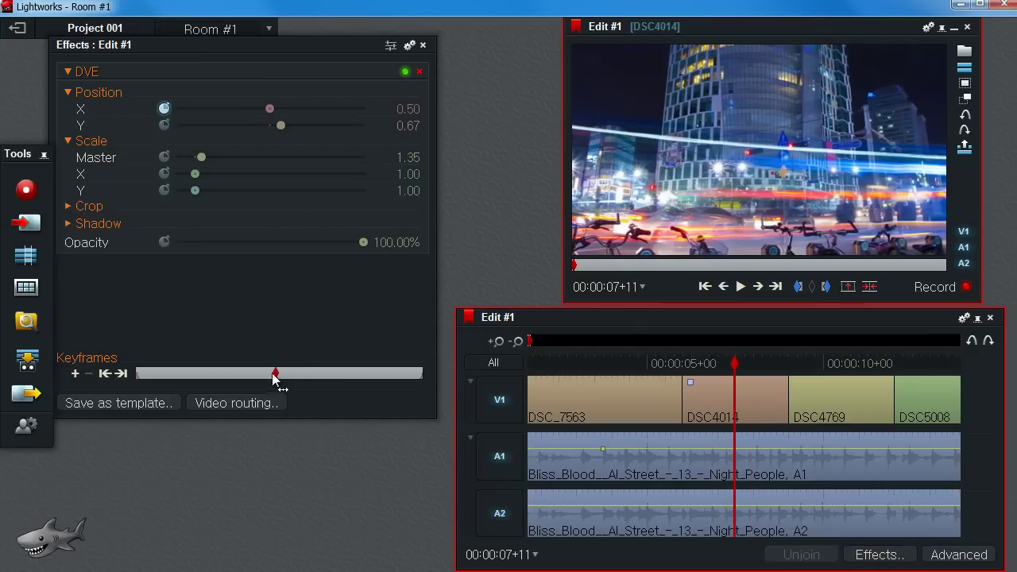
drag(272, 110, 285, 109)
mouse_move(281, 372)
mouse_down()
mouse_move(304, 375)
mouse_move(202, 377)
mouse_move(403, 383)
mouse_move(130, 374)
mouse_move(265, 374)
mouse_move(194, 380)
mouse_up()
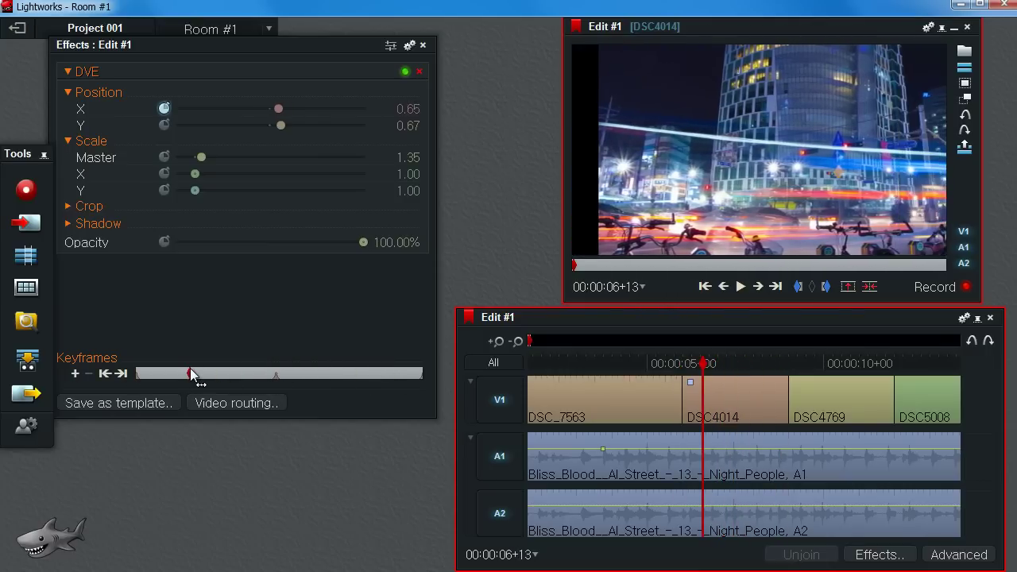
click(105, 378)
click(92, 378)
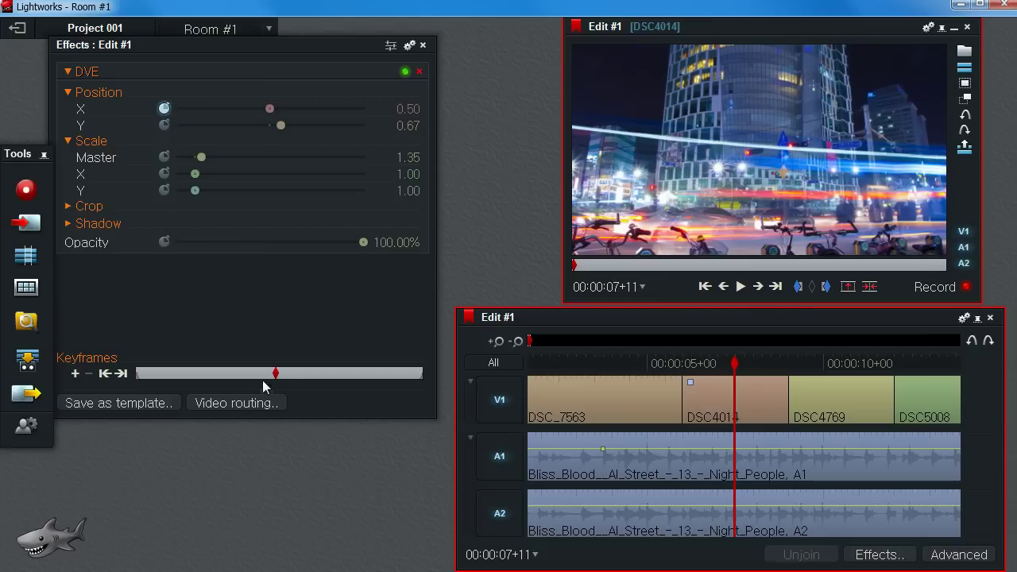
Play the panning DSC4014 clip again from its first frame and stop to review it
drag(262, 379, 152, 390)
key(space)
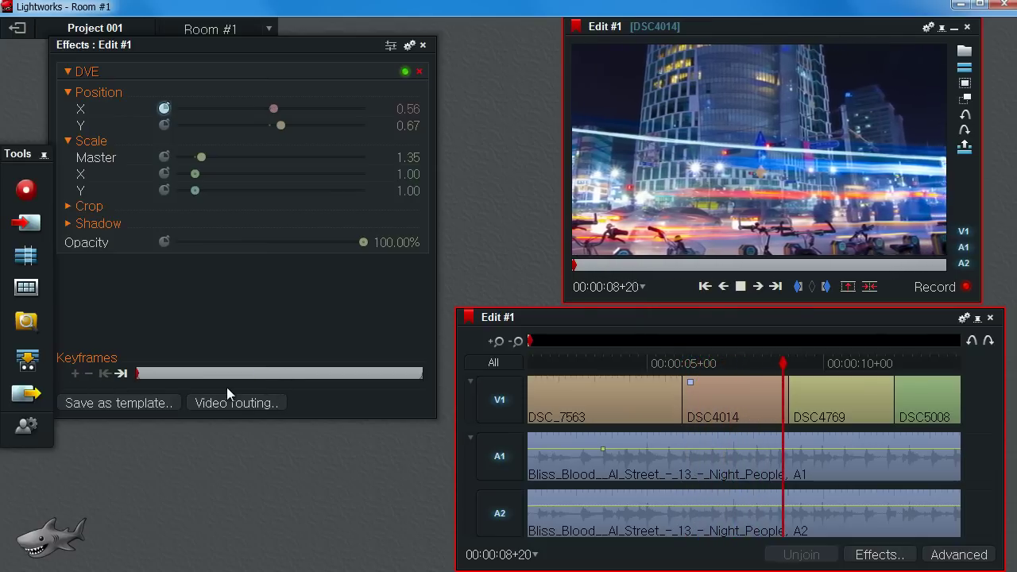
key(space)
drag(743, 365, 725, 373)
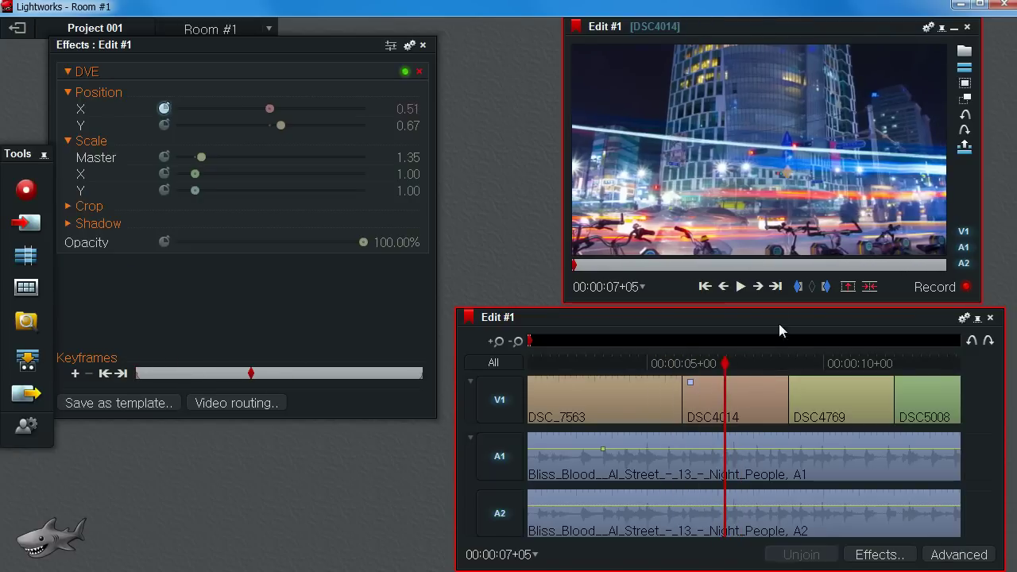
Add a DVE effect to the DSC4769 clip
click(828, 364)
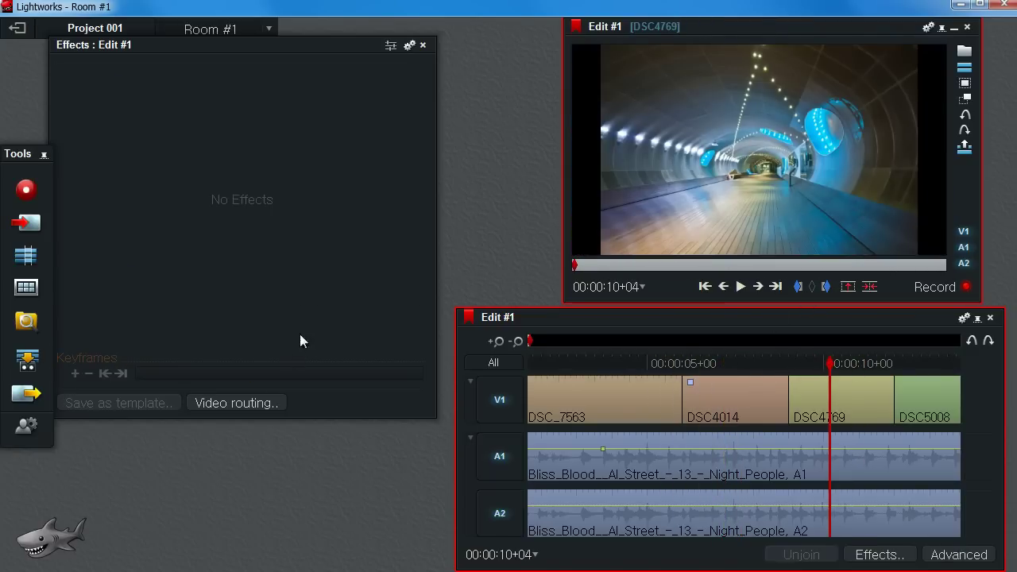
mouse_move(300, 66)
mouse_down()
mouse_move(293, 96)
mouse_move(307, 76)
mouse_move(287, 59)
mouse_up()
click(879, 553)
click(416, 110)
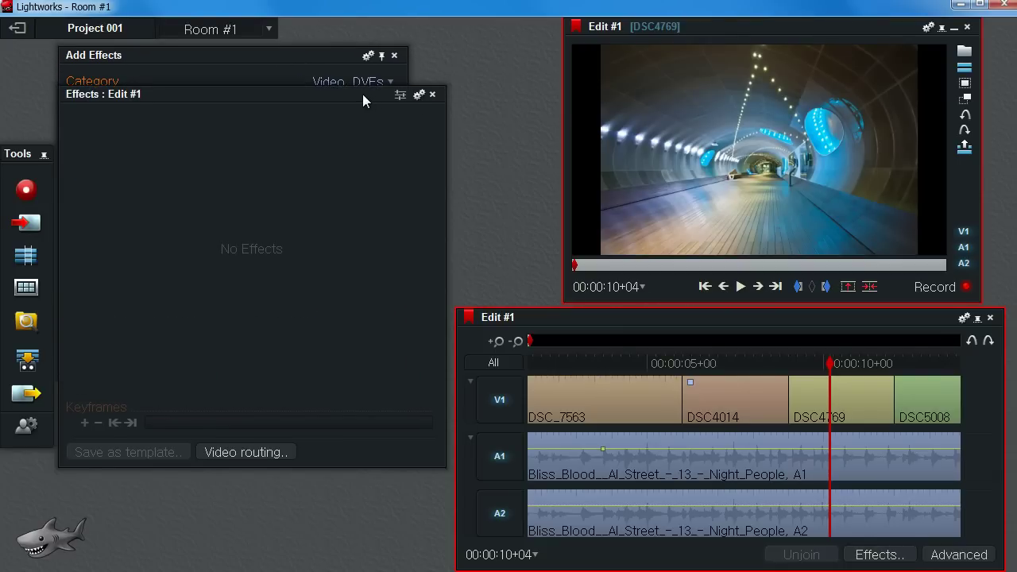
drag(362, 94, 367, 180)
click(324, 72)
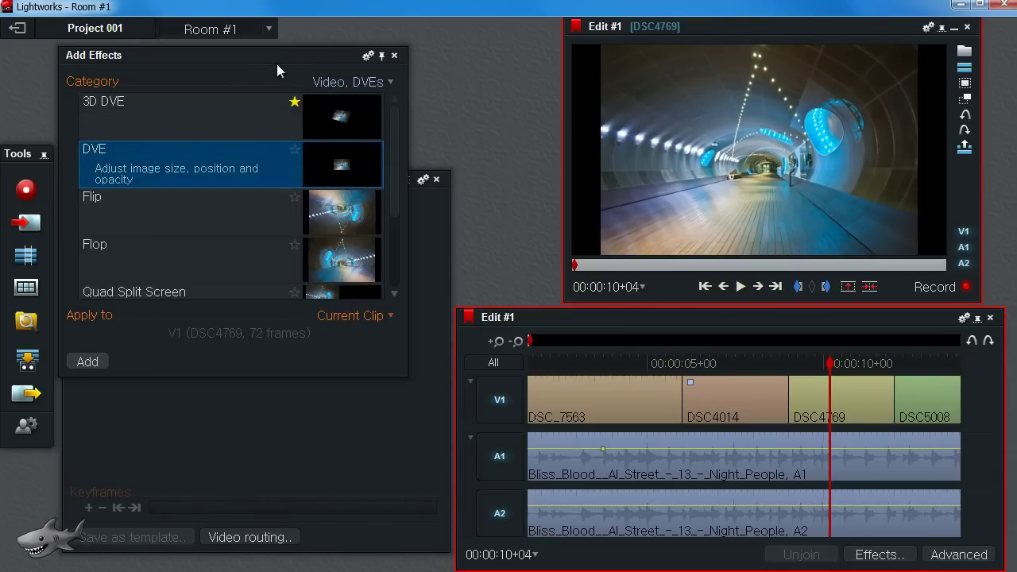
double_click(200, 173)
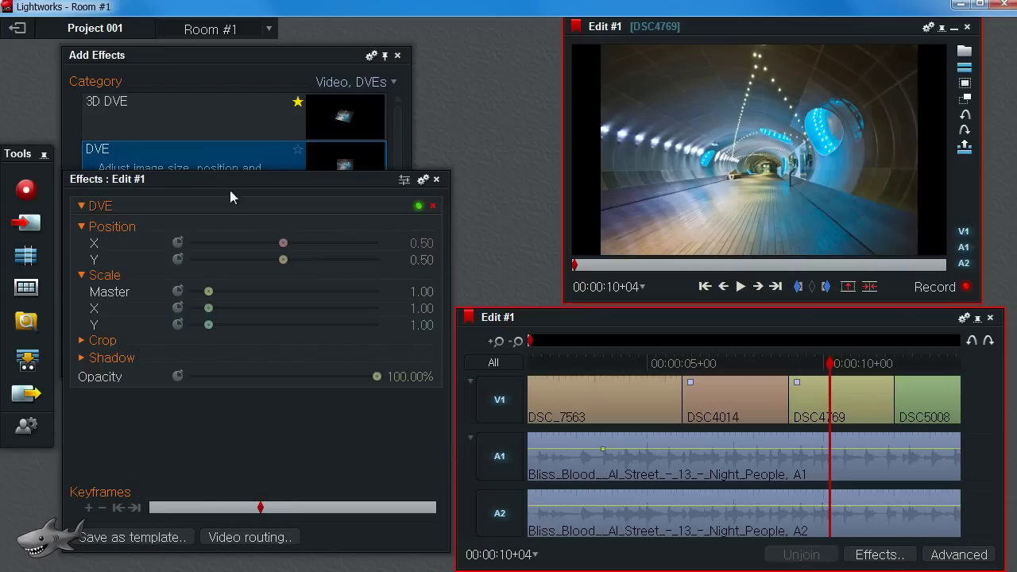
Keyframe the DSC4769 clip's master scale from about 1.23 at the start to about 1.74 at its end
drag(830, 363, 836, 363)
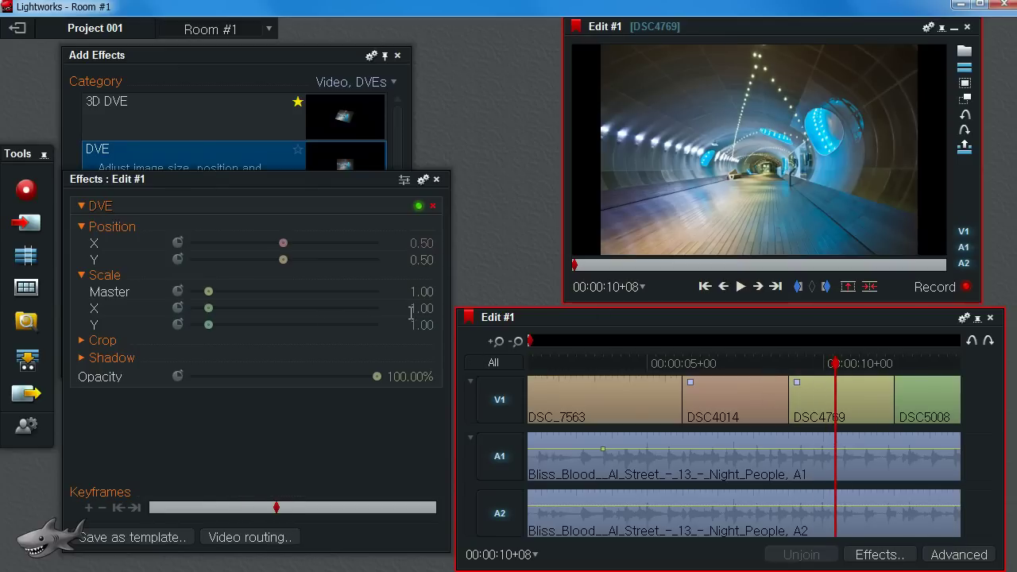
drag(209, 291, 221, 300)
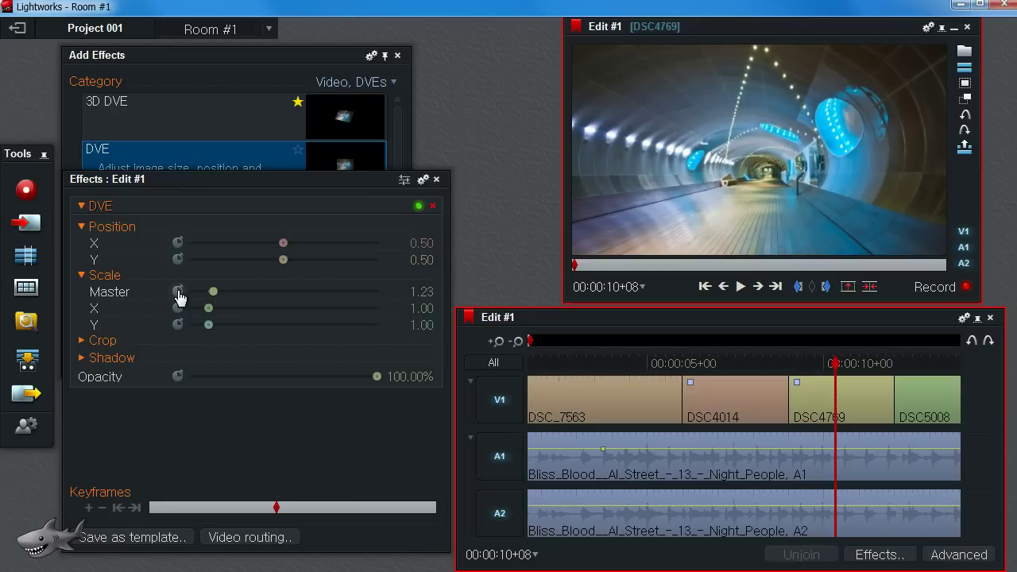
click(178, 292)
mouse_move(213, 505)
mouse_down()
mouse_move(175, 505)
mouse_move(435, 506)
mouse_up()
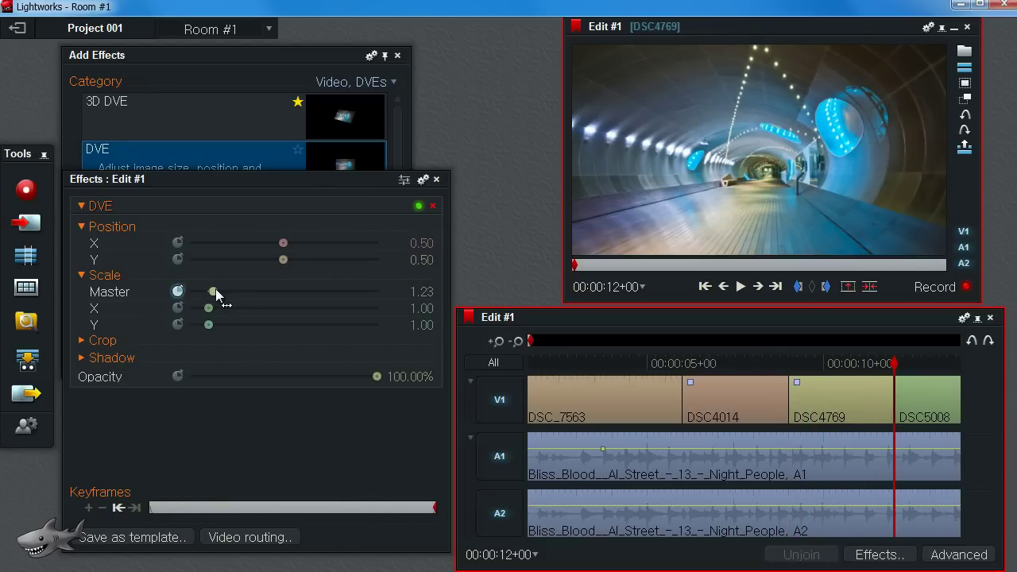
drag(216, 292, 226, 292)
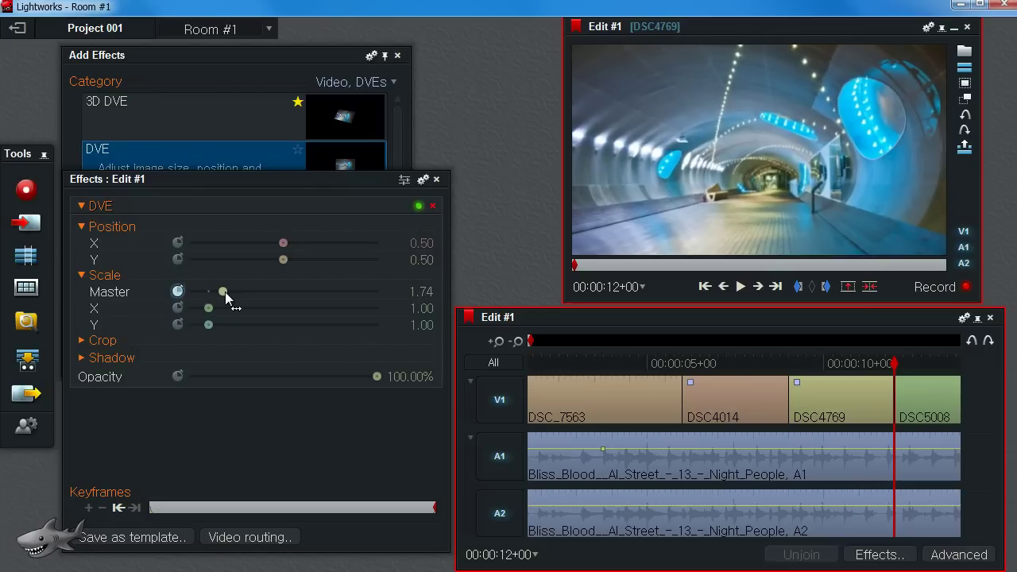
Play the DSC4769 clip from its start to check the zoom-in animation
drag(430, 513, 136, 508)
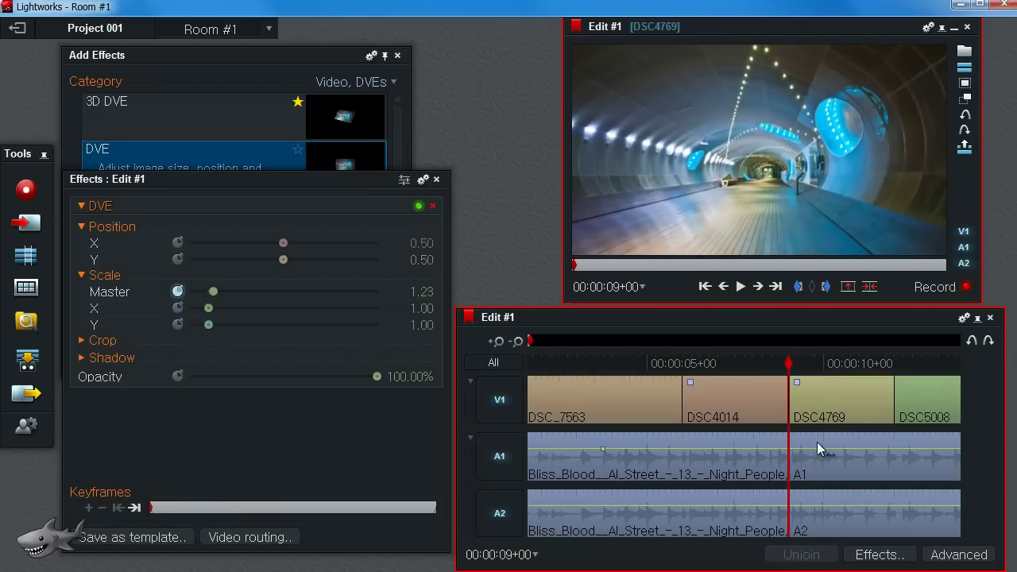
key(space)
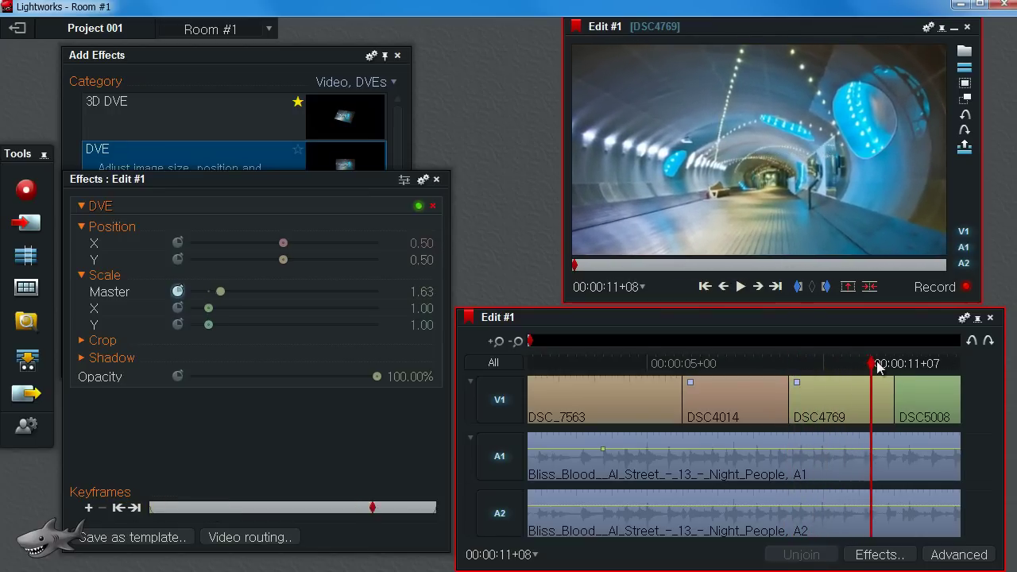
click(851, 364)
Move the playhead to the DSC5008 clip and bring that part of the timeline into view
click(930, 364)
scroll(892, 366, down, 2)
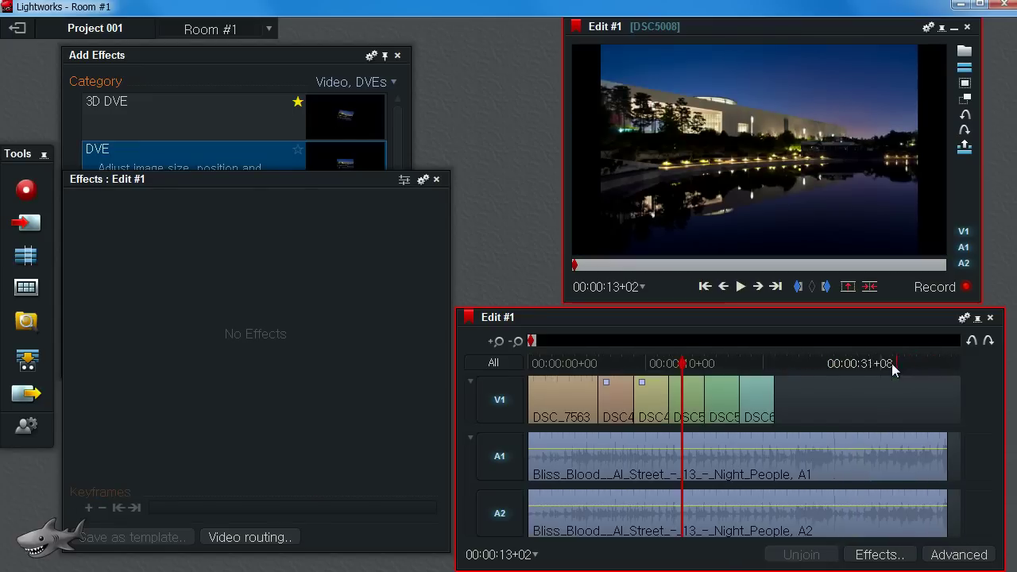
scroll(691, 378, up, 2)
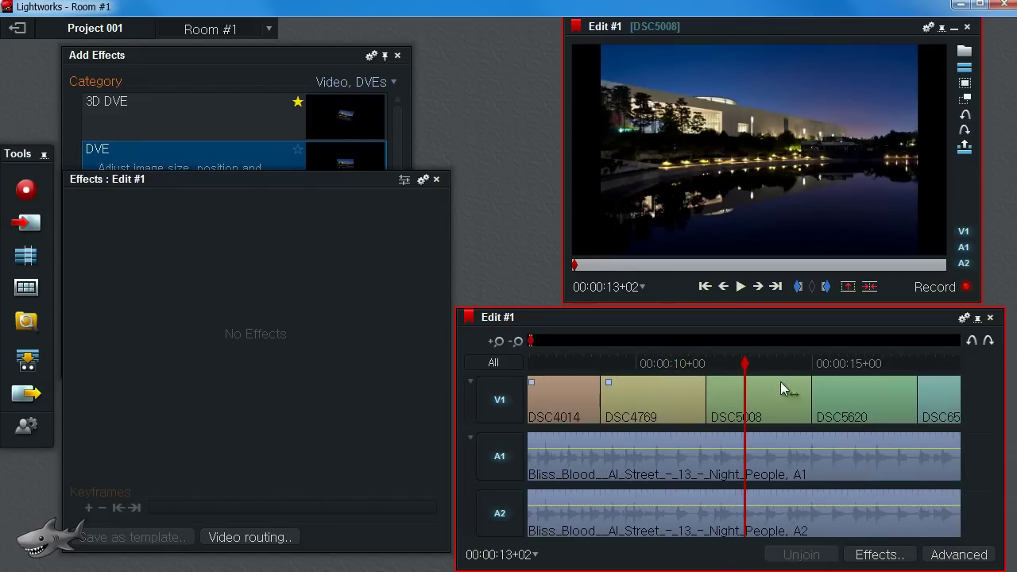
Try a 3D DVE effect on the DSC5008 clip with a Y rotation of about 63°, and remove the effect
click(236, 63)
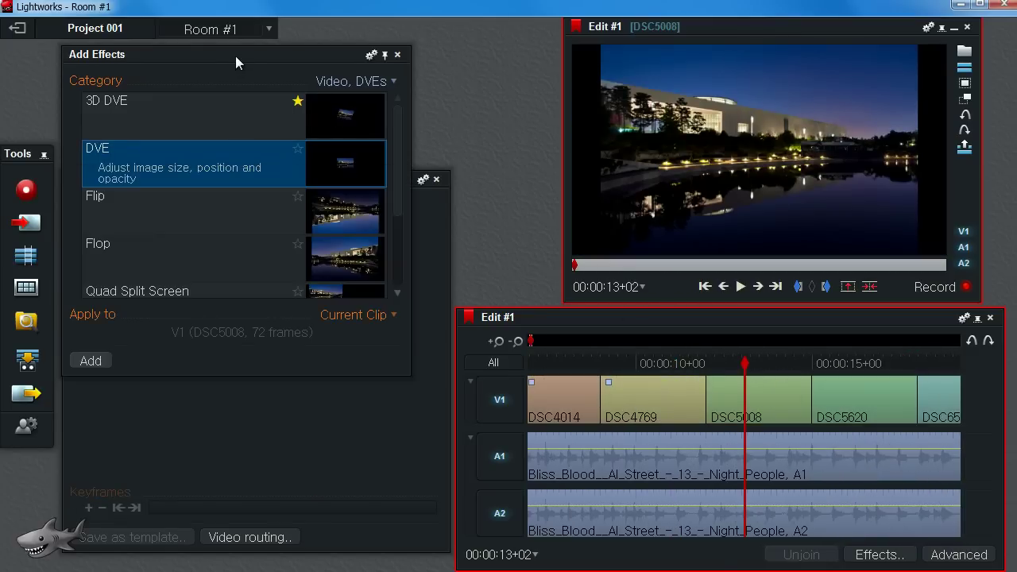
double_click(136, 107)
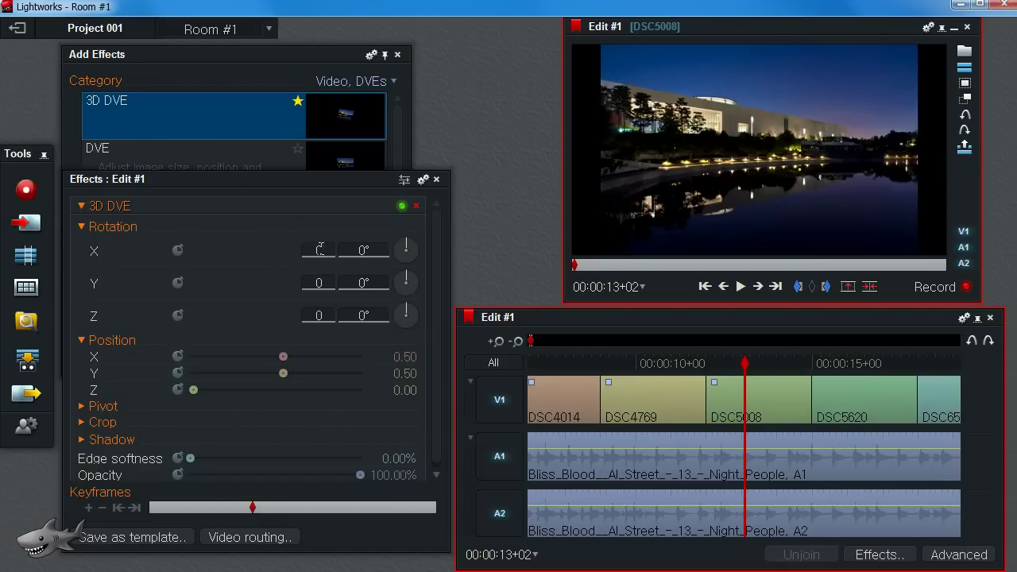
mouse_move(408, 282)
mouse_down()
mouse_move(409, 300)
mouse_move(424, 285)
mouse_up()
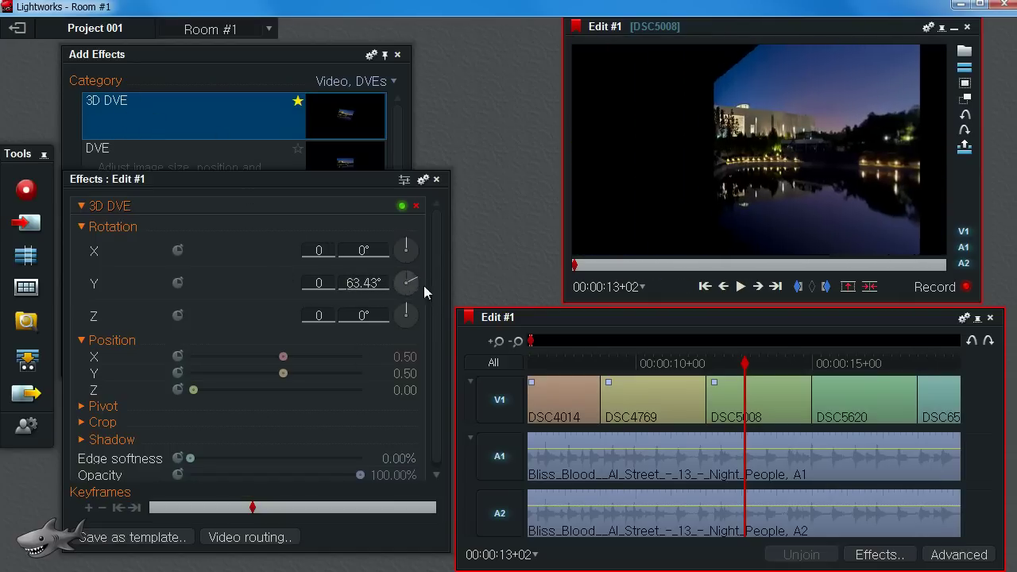
click(415, 206)
Add a DVE effect to the DSC5008 clip and place the playhead at about 00:00:13+01
double_click(205, 162)
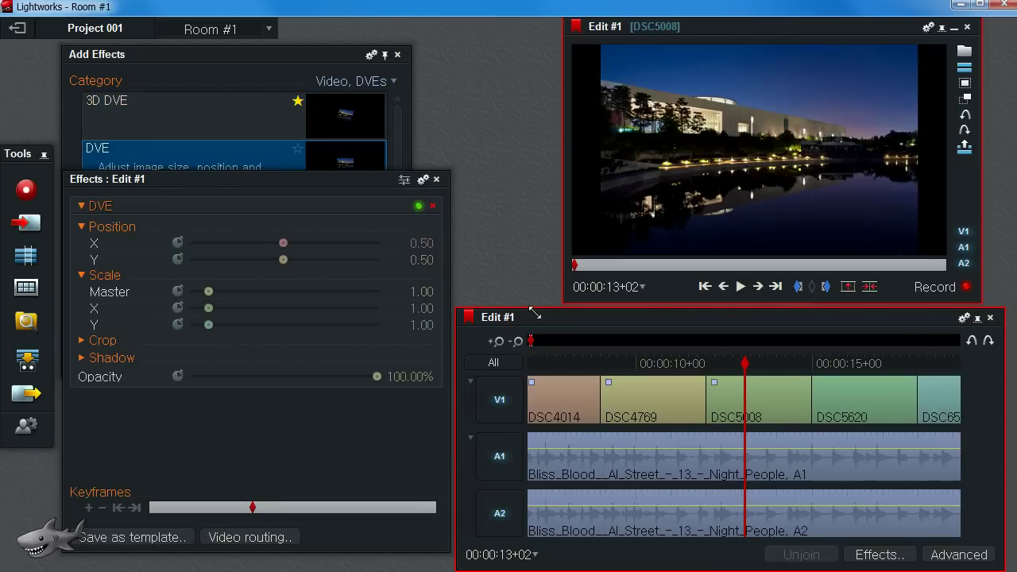
drag(747, 364, 735, 364)
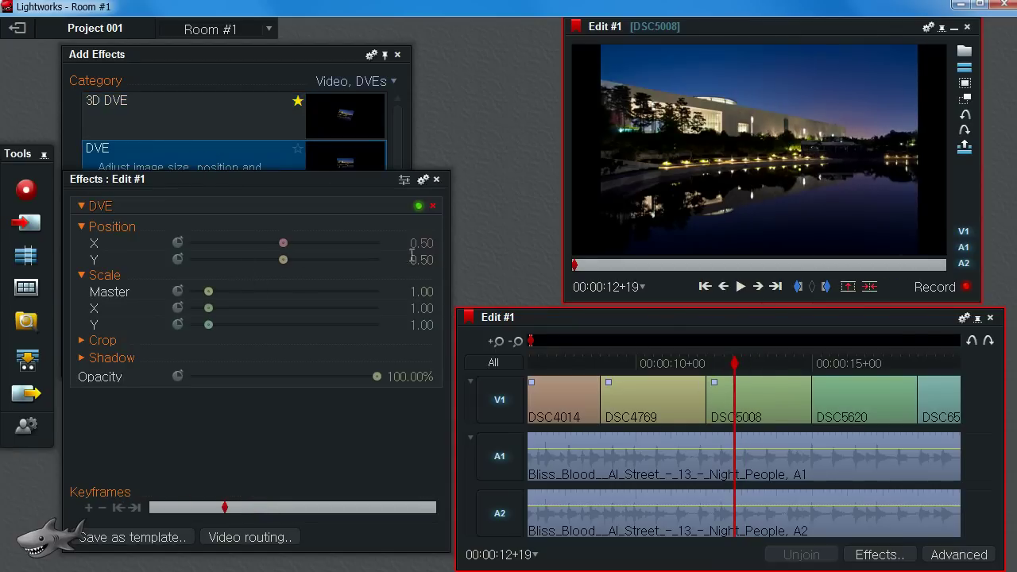
mouse_move(651, 135)
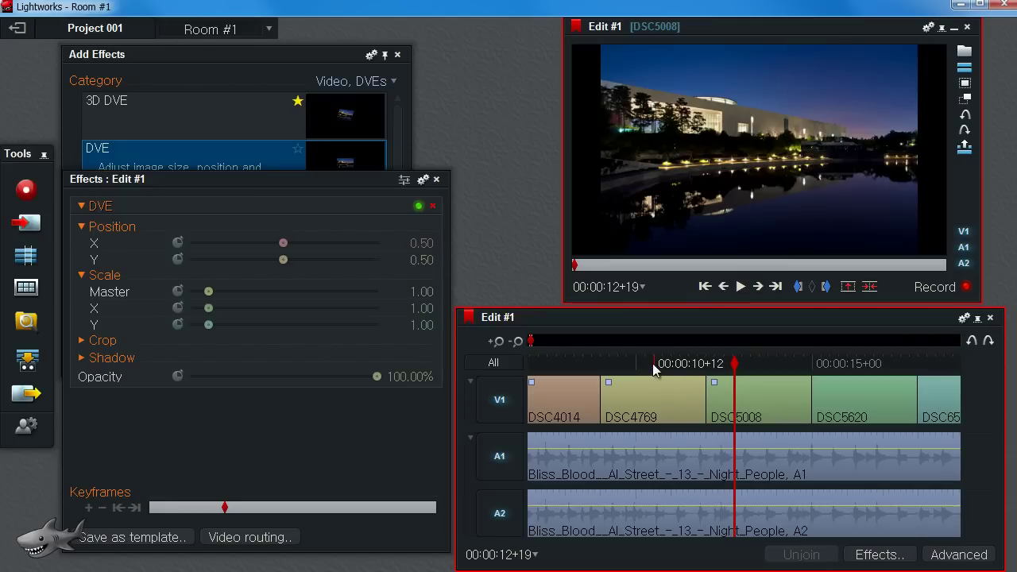
drag(656, 364, 743, 401)
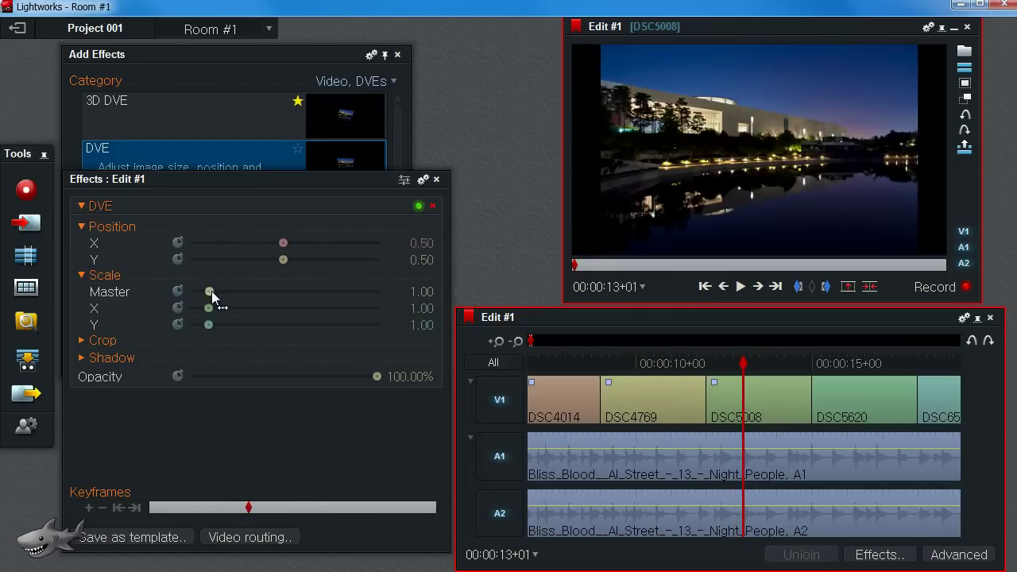
Keyframe the DSC5008 clip's master scale from about 1.53 at the start to about 1.23 at its end
drag(209, 291, 221, 294)
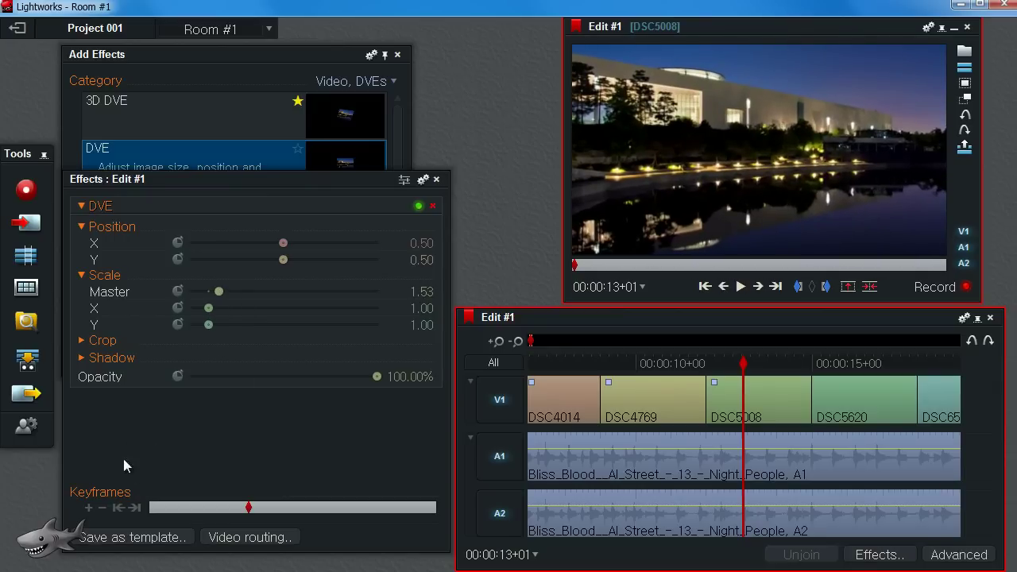
click(180, 292)
drag(280, 515, 480, 517)
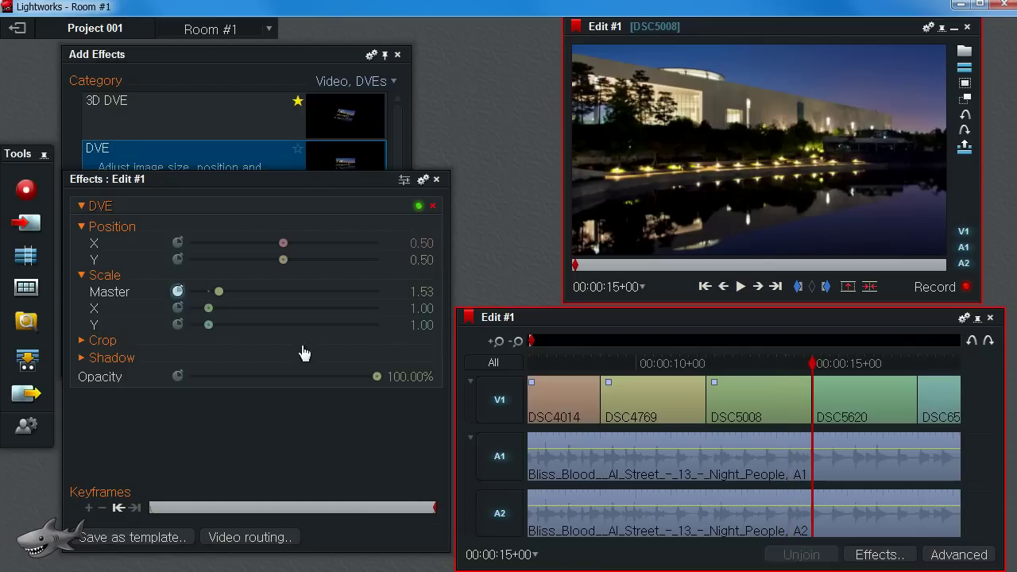
drag(220, 293, 214, 292)
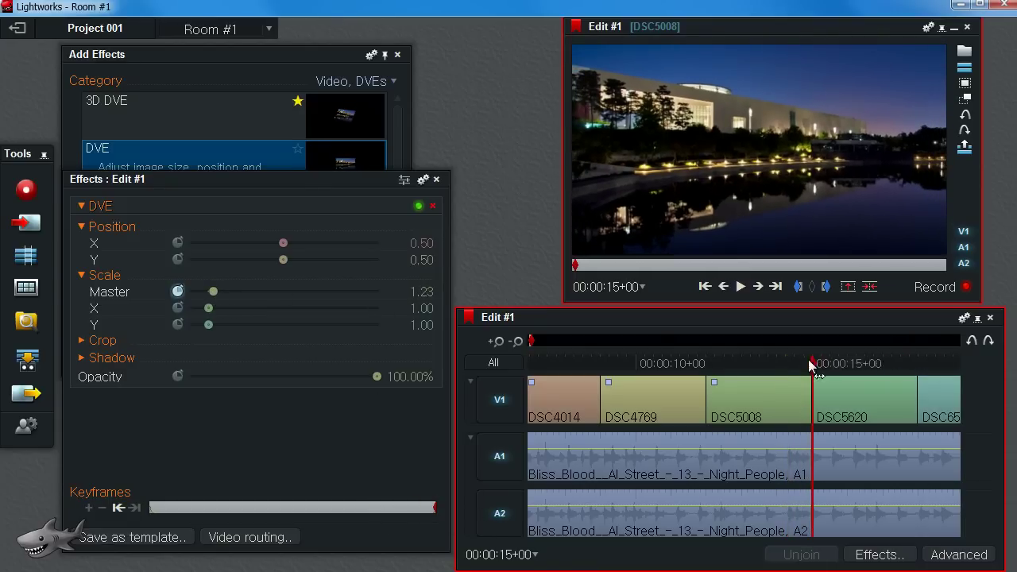
Play back the edit from the DSC4769 clip through DSC5008 to review the keyframed zooms
drag(808, 359, 652, 378)
key(space)
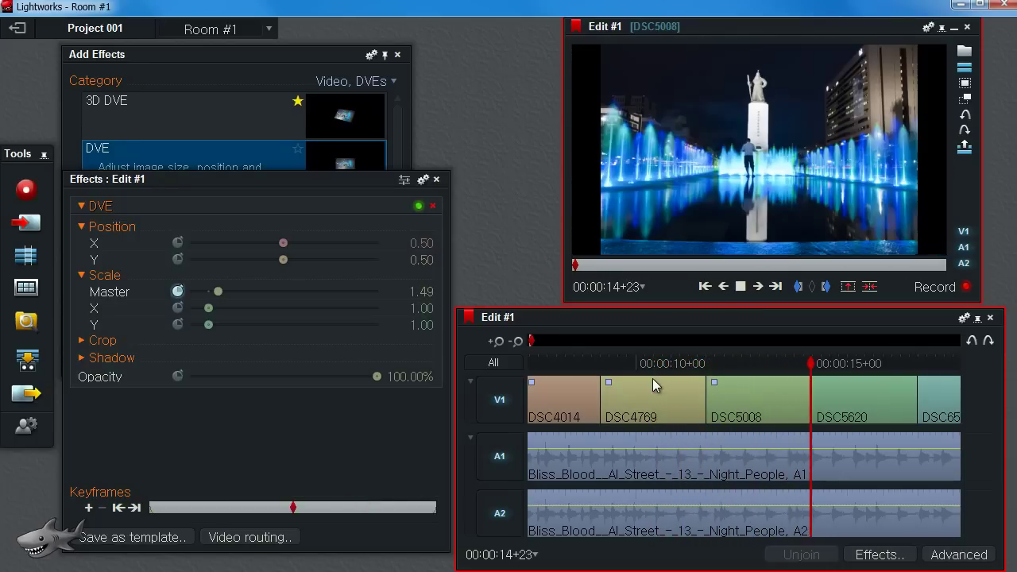
Add a DVE effect to the DSC5620 clip and set its master scale to about 1.45
drag(806, 362, 850, 380)
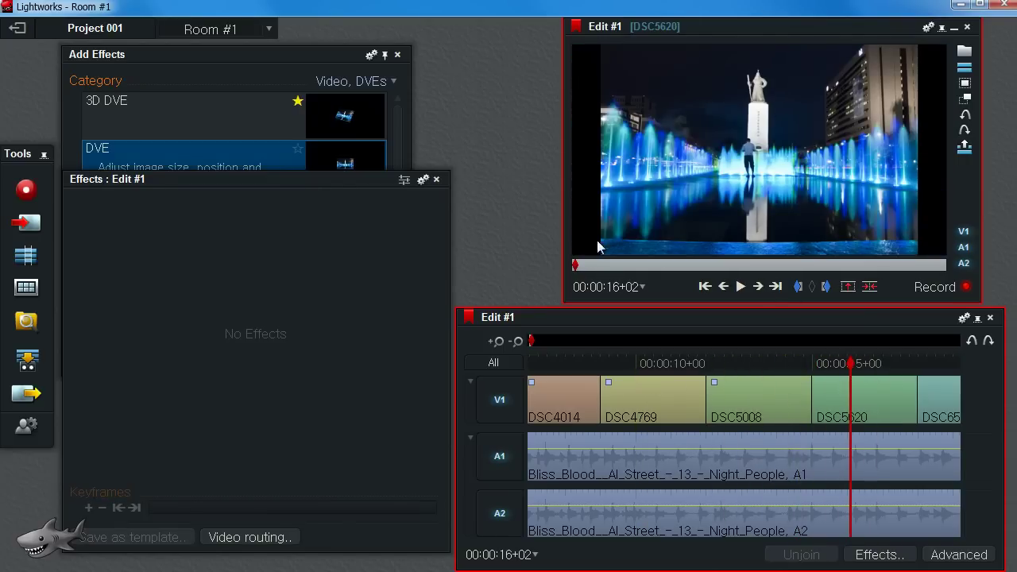
double_click(232, 158)
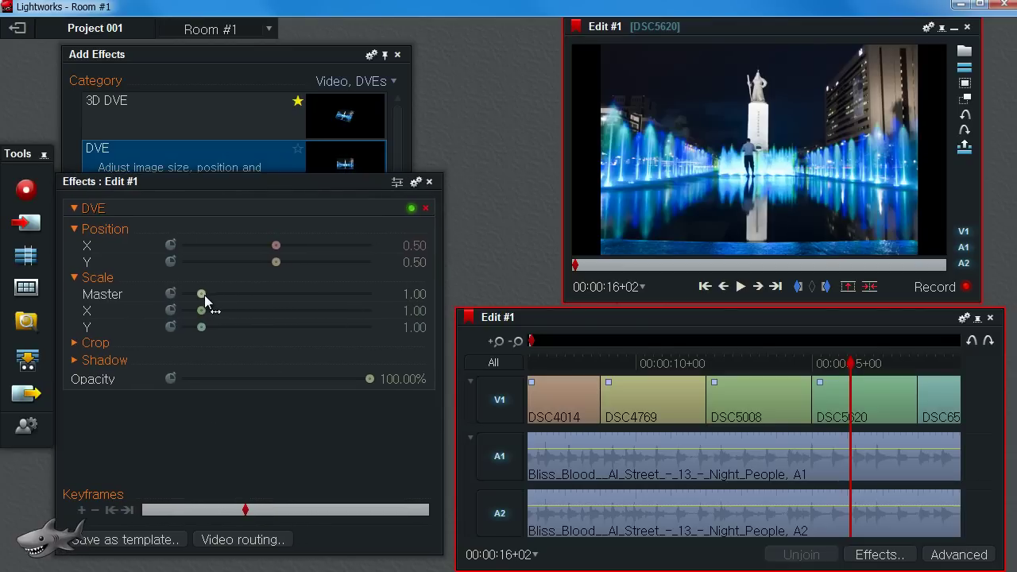
drag(204, 294, 213, 295)
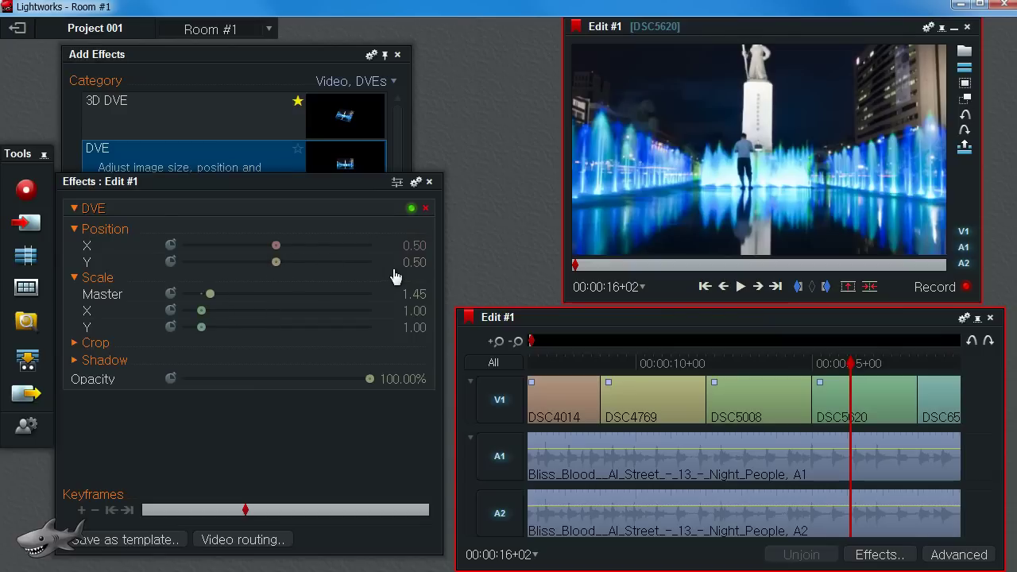
Keyframe the DSC5620 clip's vertical position from 0.50 to about 0.31 at the end of the clip
mouse_move(834, 355)
mouse_down()
mouse_move(822, 355)
mouse_move(862, 355)
mouse_move(853, 355)
mouse_up()
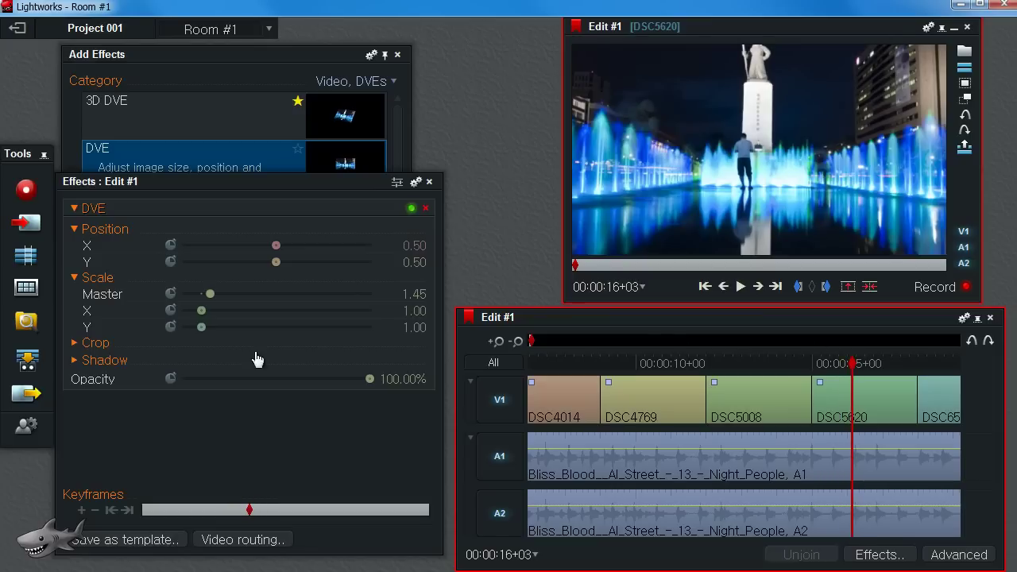
click(170, 263)
mouse_move(253, 509)
mouse_down()
mouse_move(147, 509)
mouse_move(554, 503)
mouse_up()
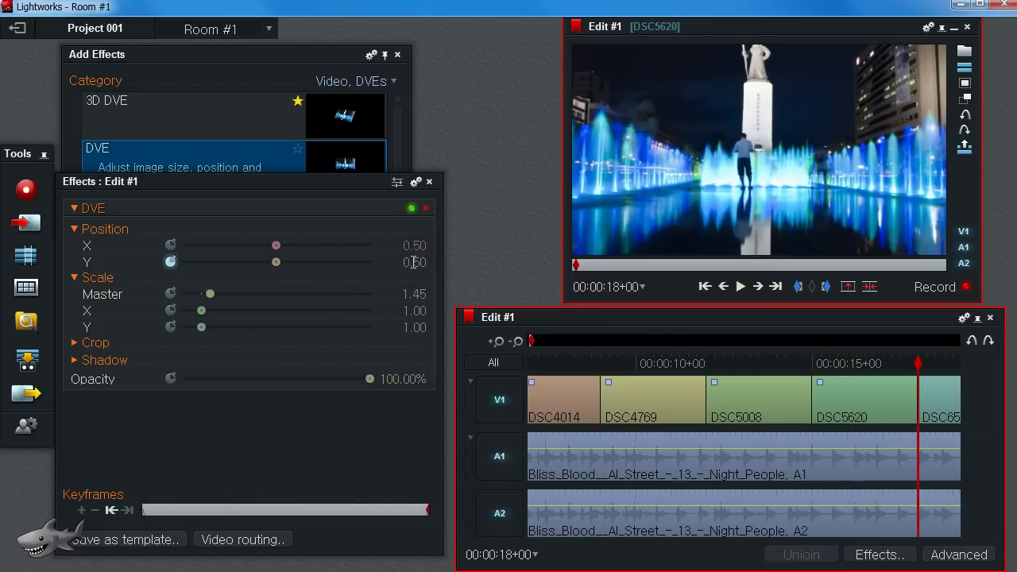
drag(275, 259, 264, 261)
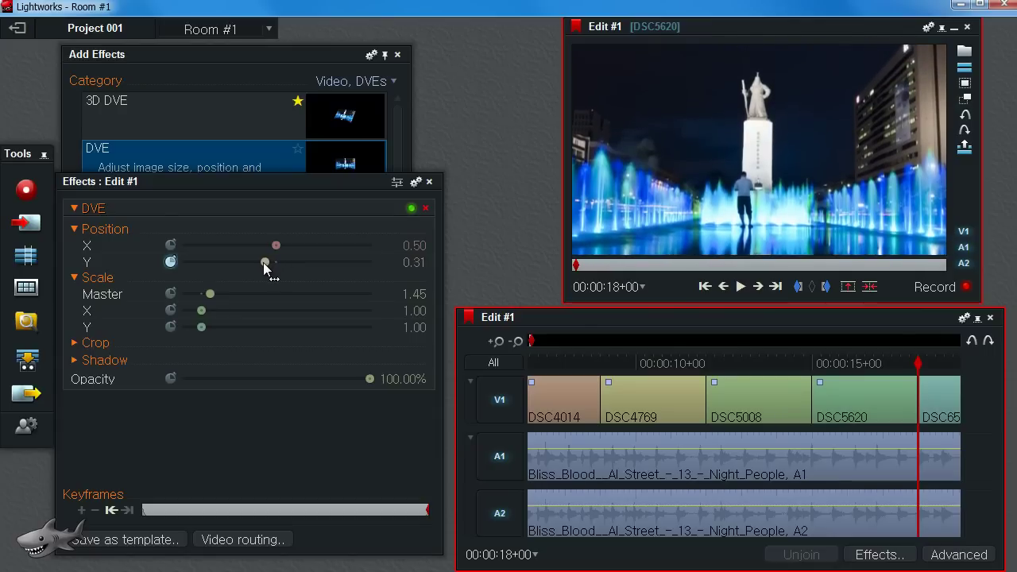
Play back from the end of DSC5008 through DSC5620 to review the vertical pan
drag(895, 363, 794, 363)
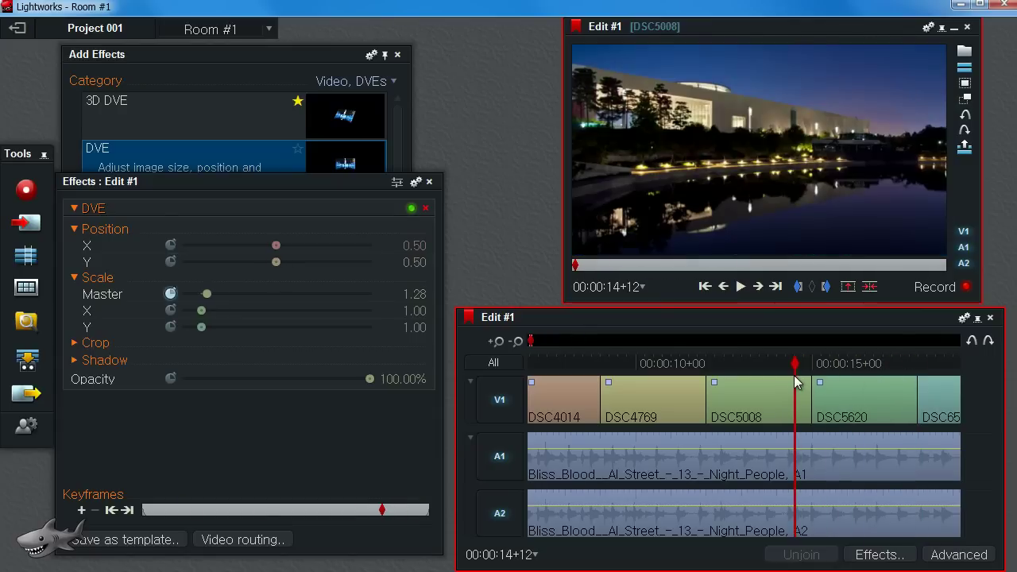
key(space)
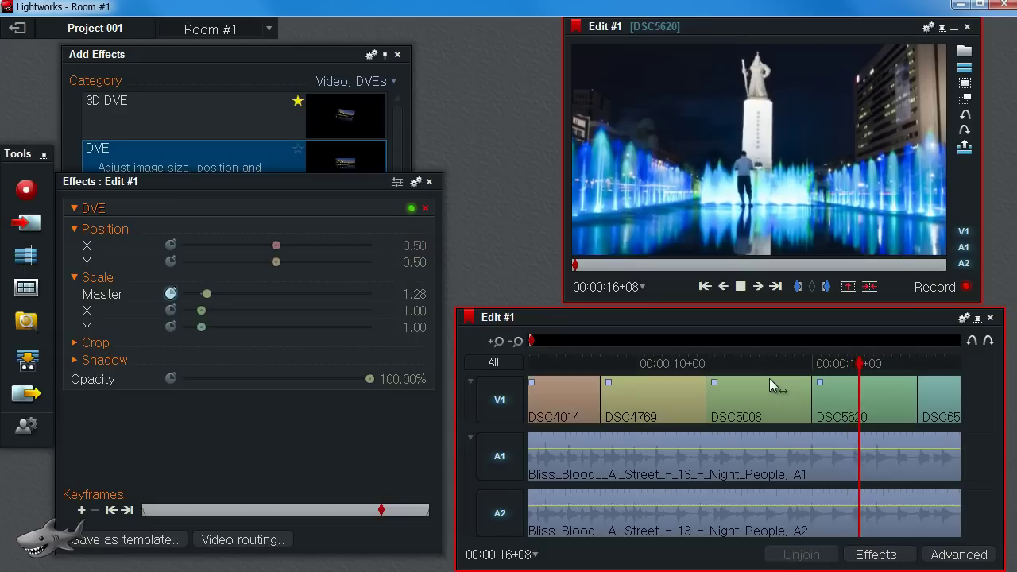
key(space)
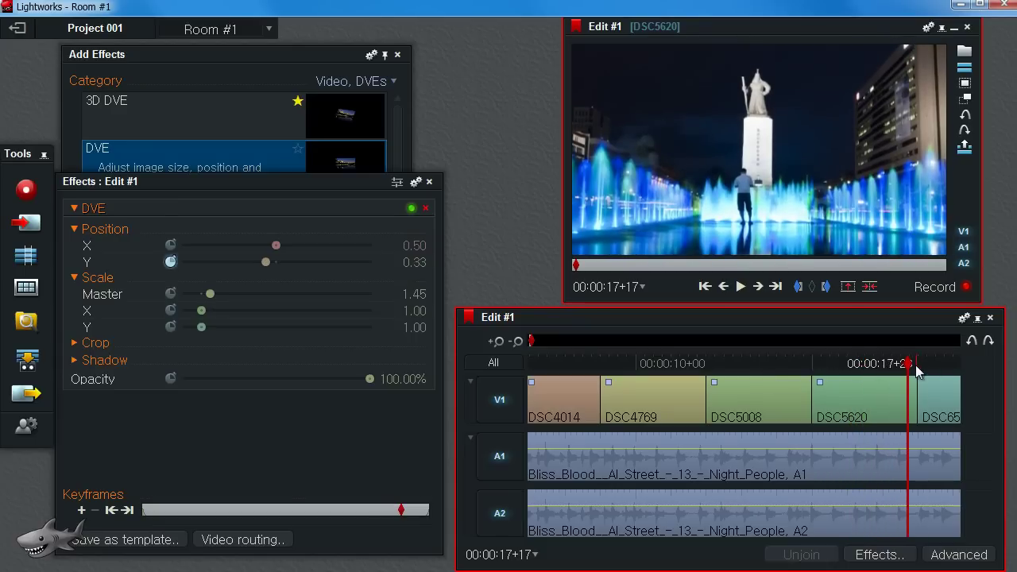
Go to the DSC6540 clip and try to extend its end into the empty part of the video track
drag(915, 364, 738, 394)
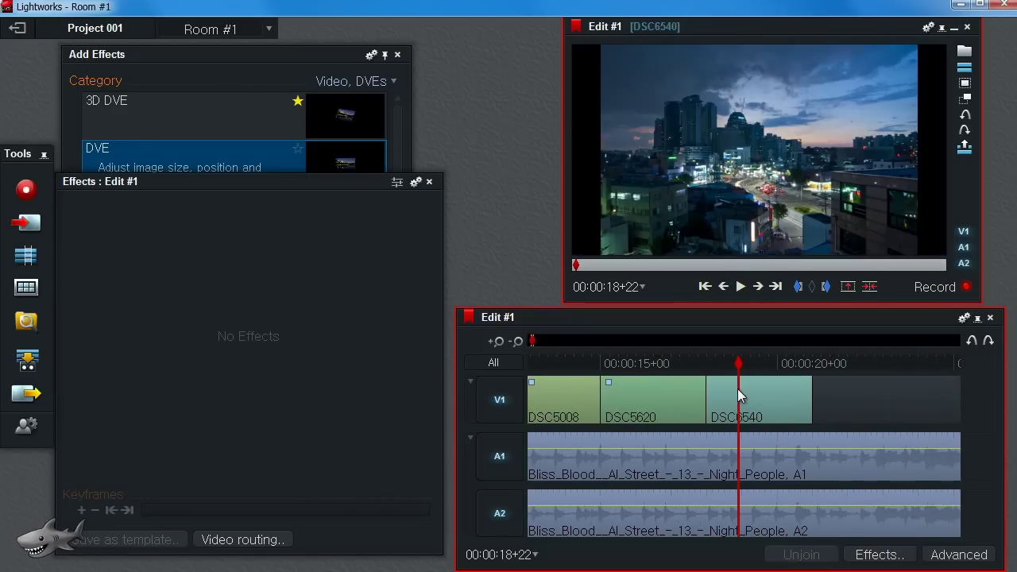
click(812, 390)
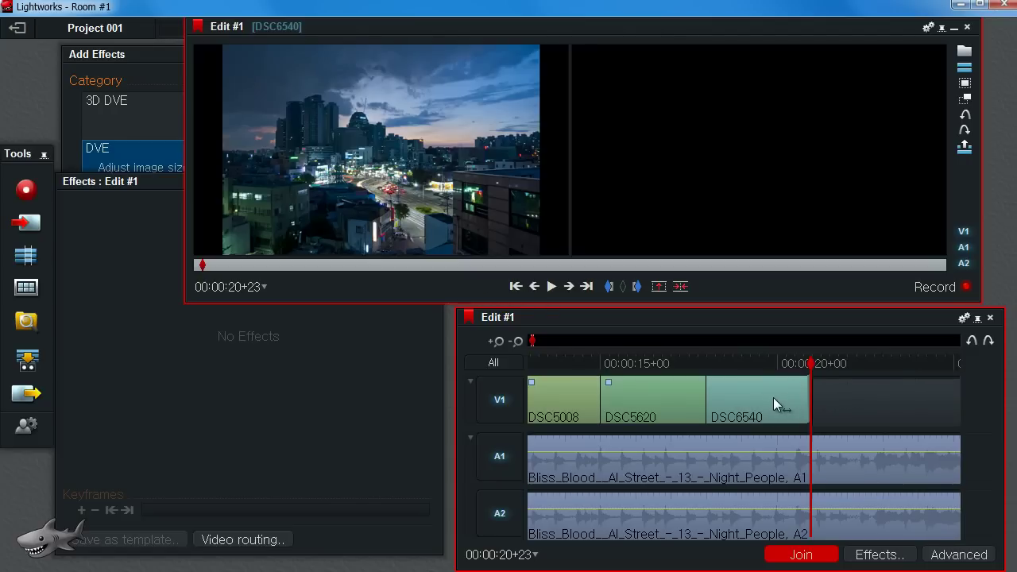
drag(805, 392, 851, 407)
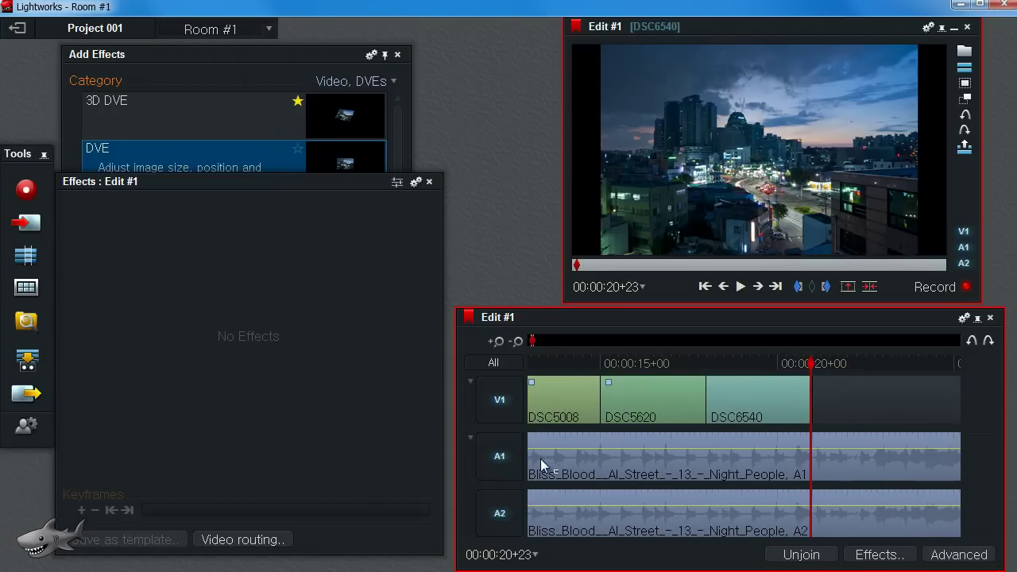
Try deselecting audio tracks A1 and A2 so only V1 is active, and reselect both
click(500, 456)
click(499, 513)
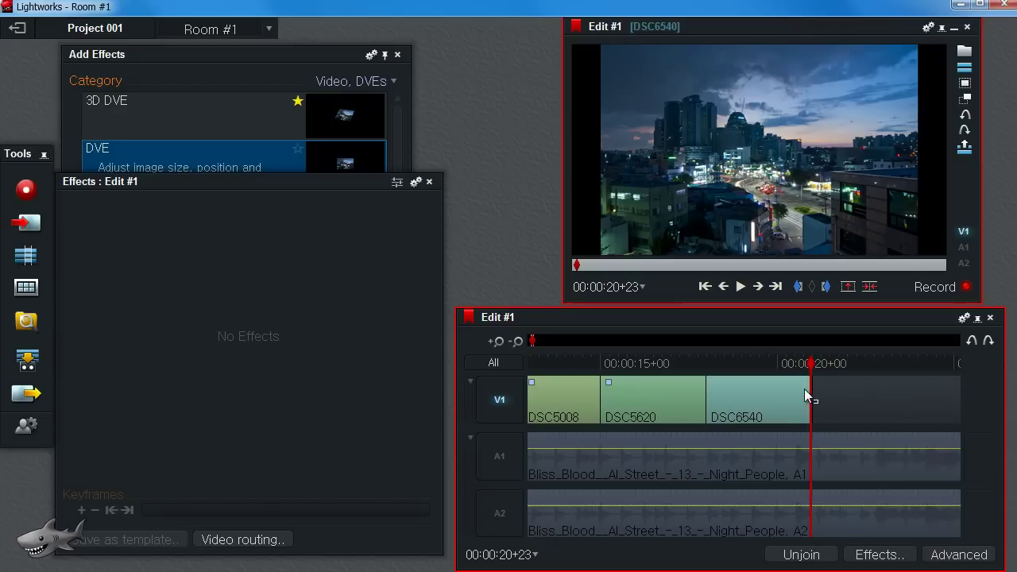
scroll(706, 448, down, 3)
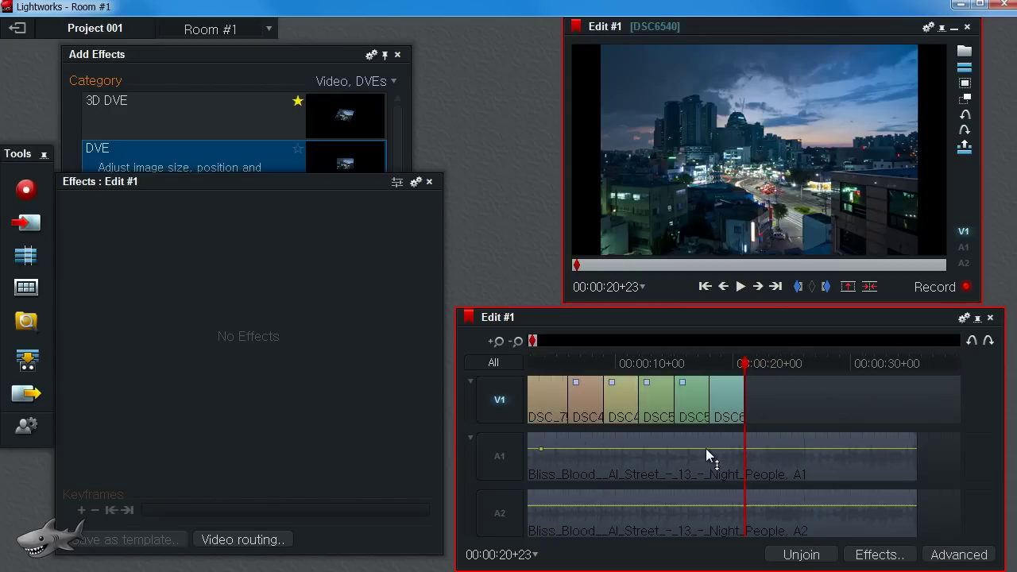
click(506, 460)
scroll(691, 401, up, 2)
scroll(690, 401, down, 2)
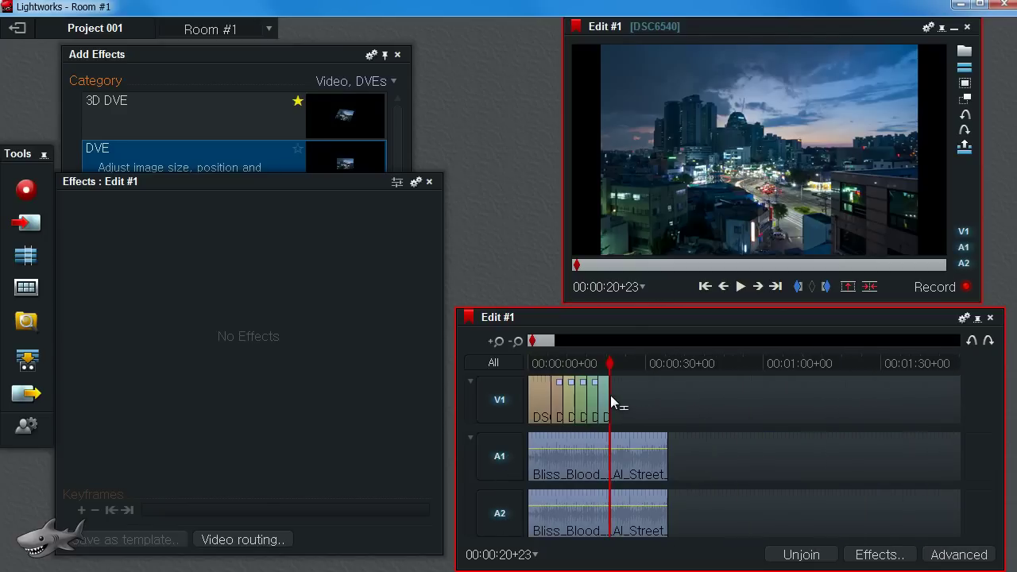
Try extending the end of the DSC6540 clip to about 00:00:26+12, and undo the trim
drag(615, 395, 643, 396)
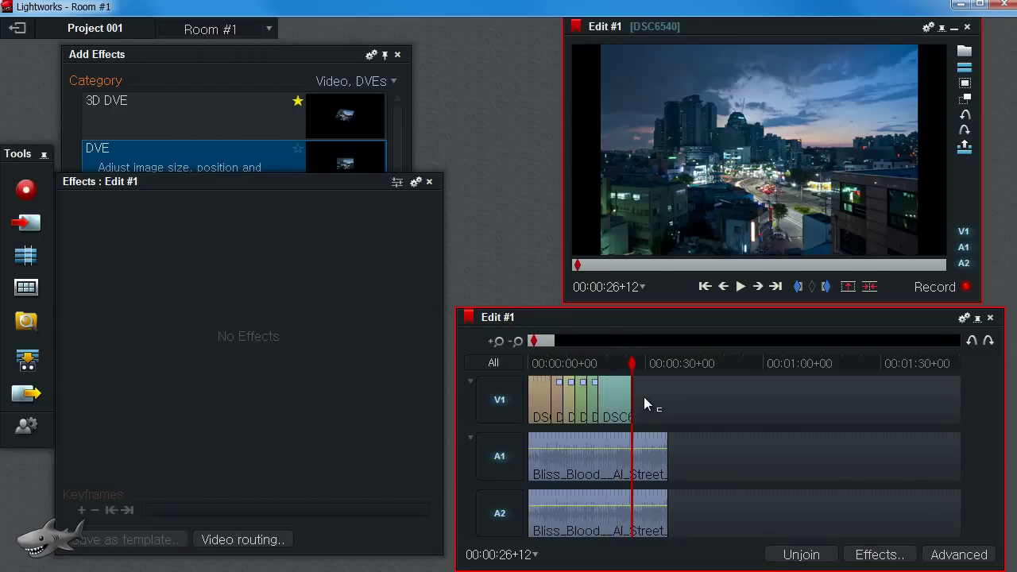
key(ctrl+z)
scroll(627, 397, up, 2)
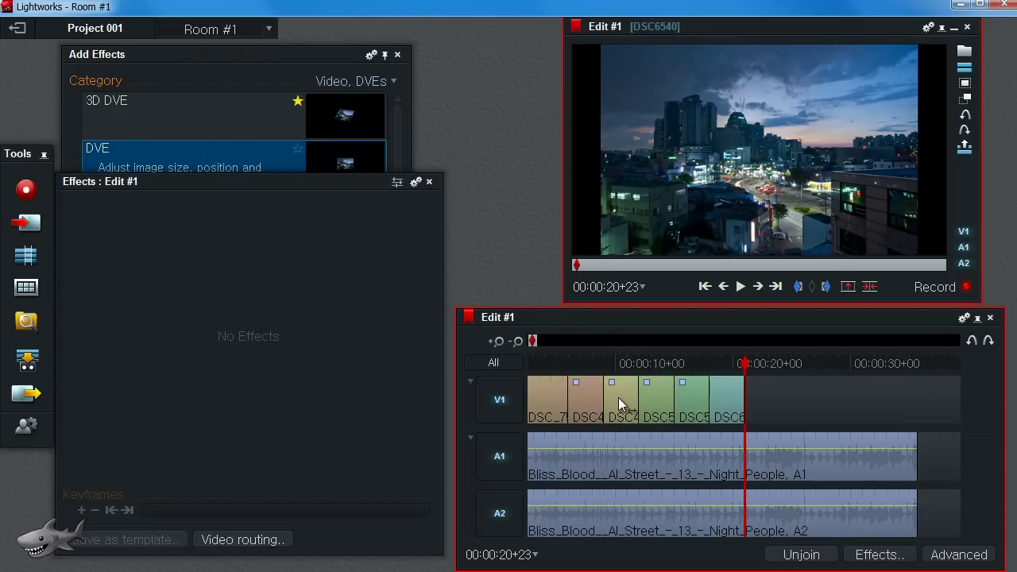
click(740, 392)
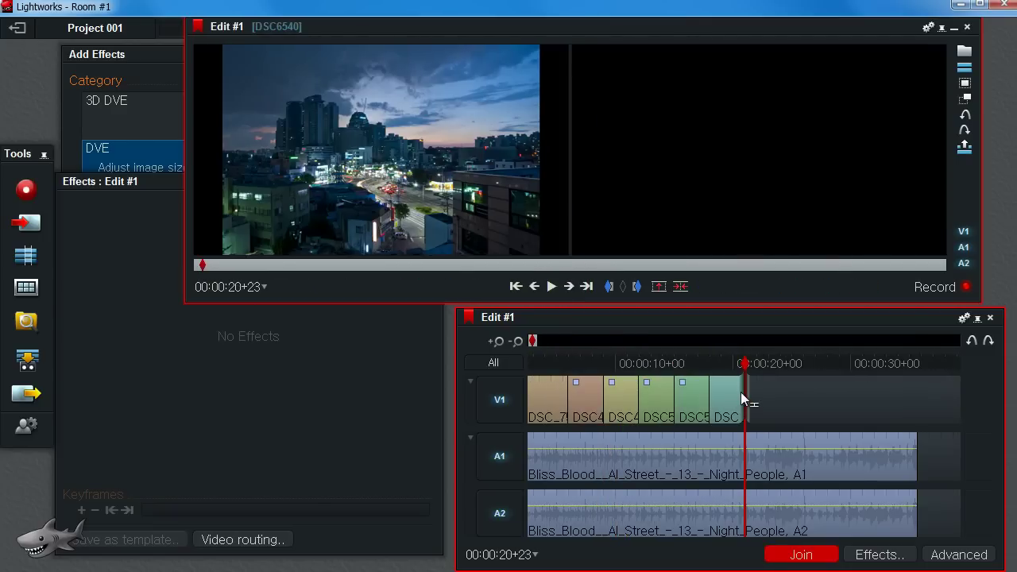
click(801, 555)
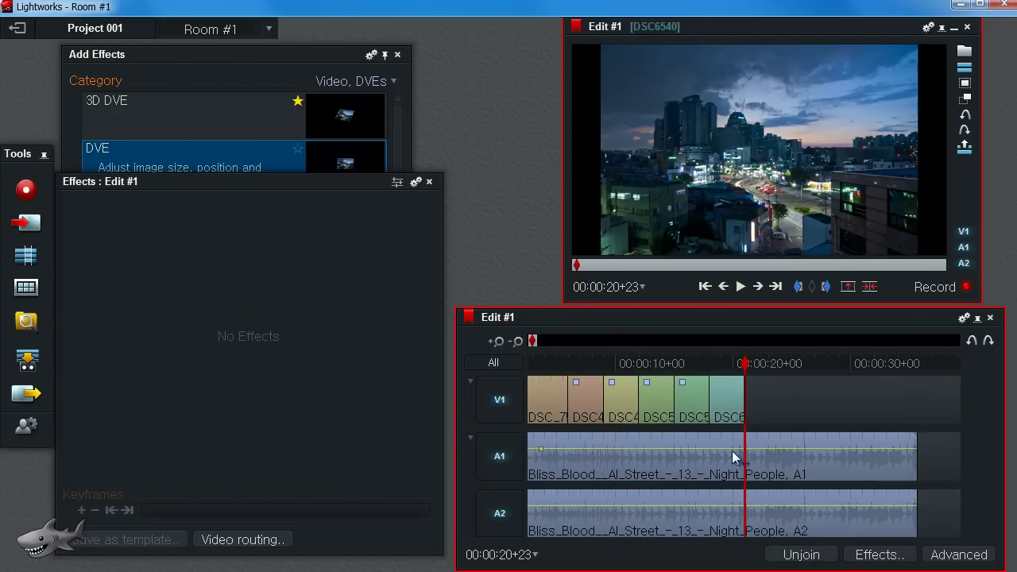
click(736, 398)
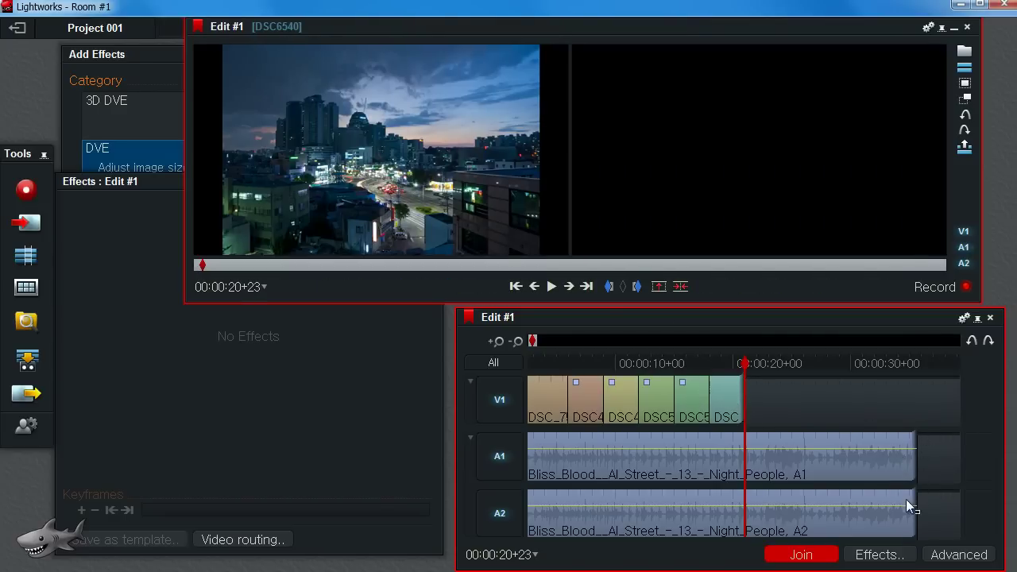
click(801, 555)
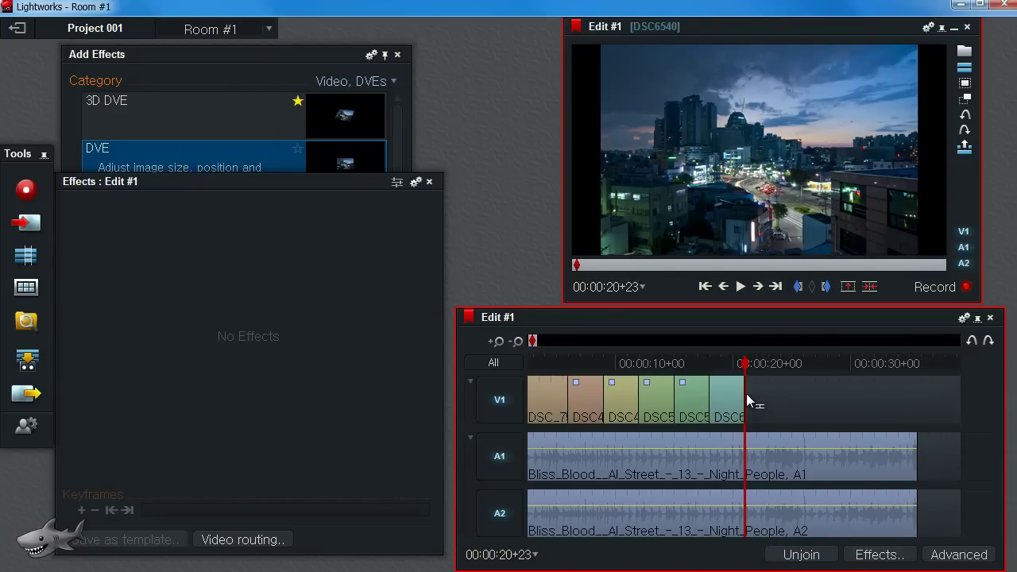
Extend the end of the DSC6540 clip to about 00:00:22+12 with audio tracks A1 and A2 left enabled
click(498, 457)
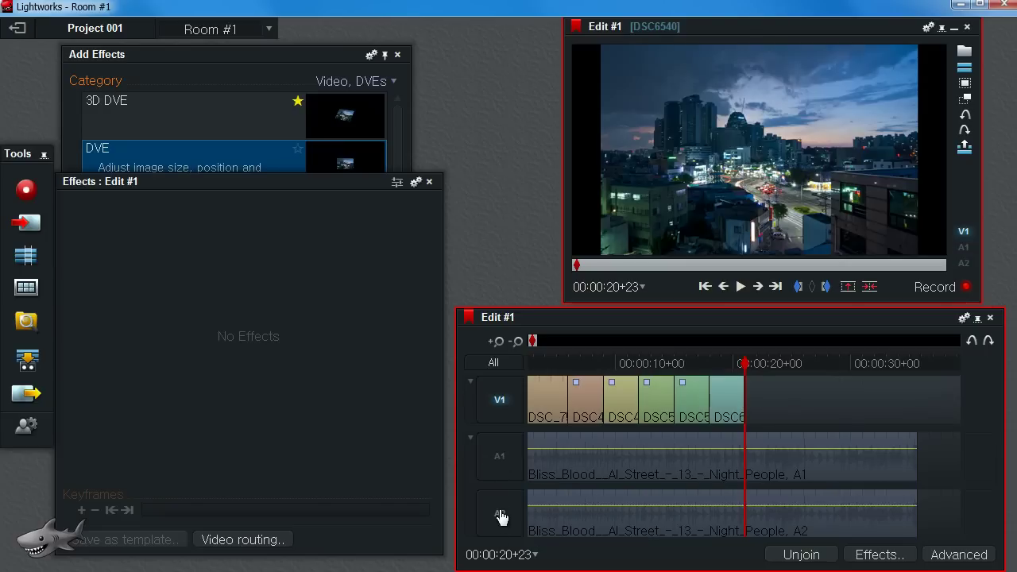
click(499, 473)
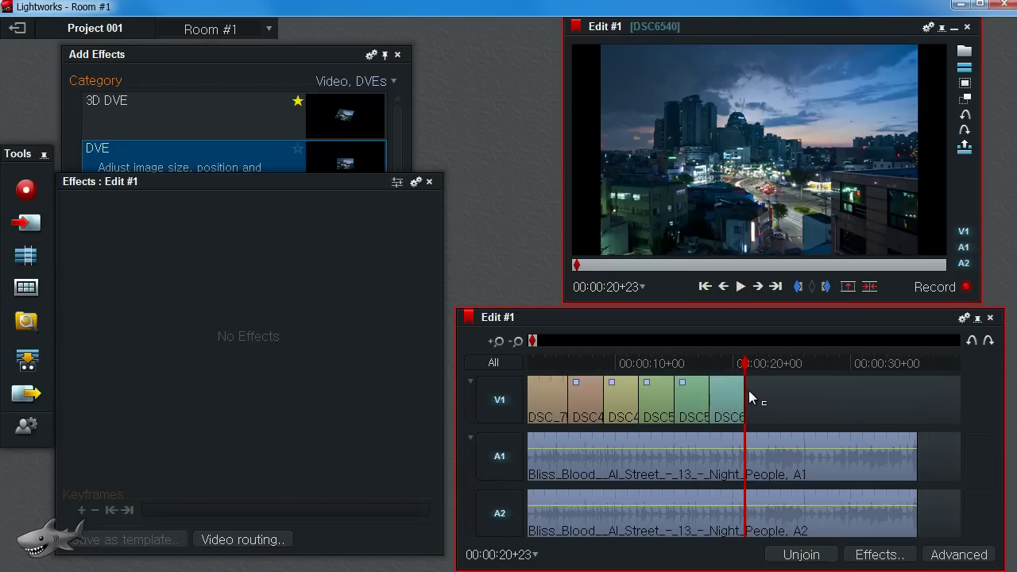
mouse_move(747, 393)
mouse_down()
mouse_move(782, 391)
mouse_move(744, 366)
mouse_move(754, 379)
mouse_move(761, 366)
mouse_move(738, 383)
mouse_up()
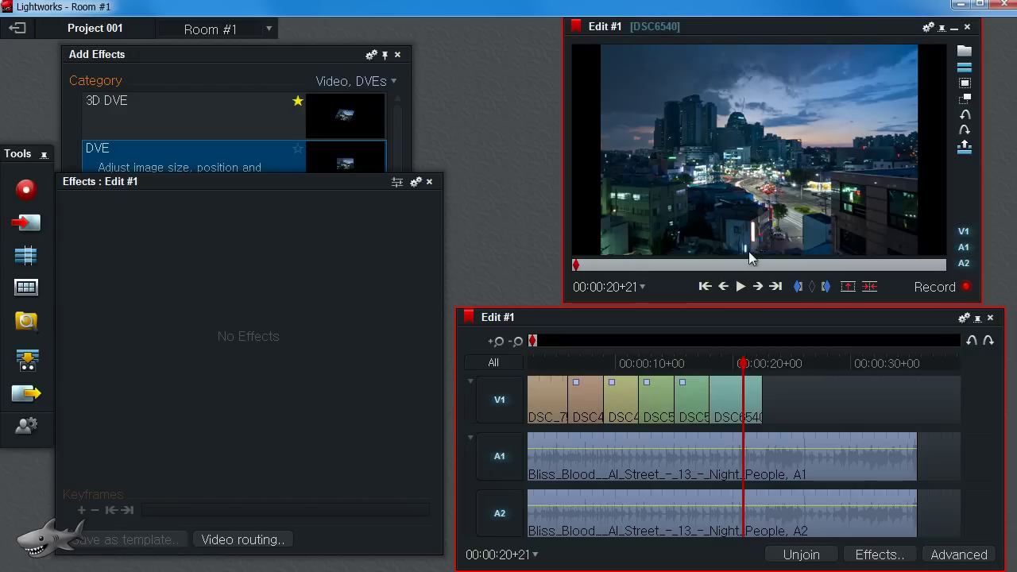
Add a DVE effect to the DSC6540 clip and keyframe its master scale from about 1.45 to about 1.23 at the clip's end
drag(175, 162, 735, 389)
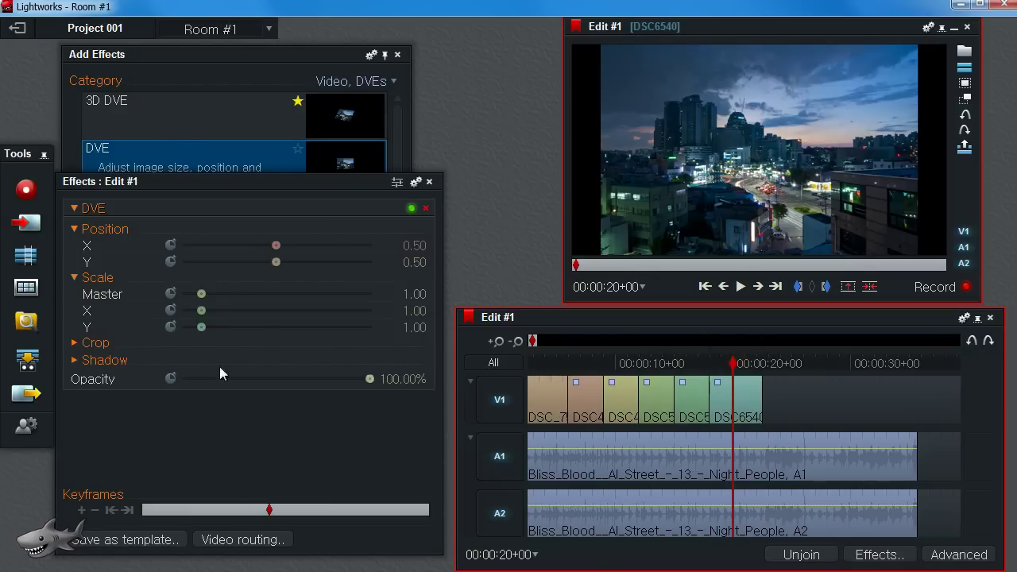
drag(201, 299, 215, 296)
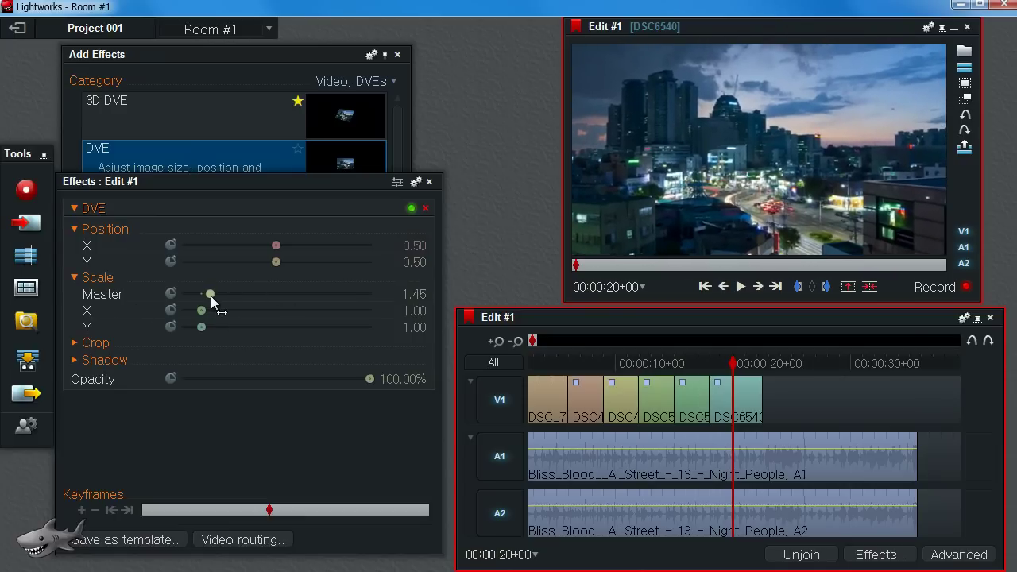
click(170, 294)
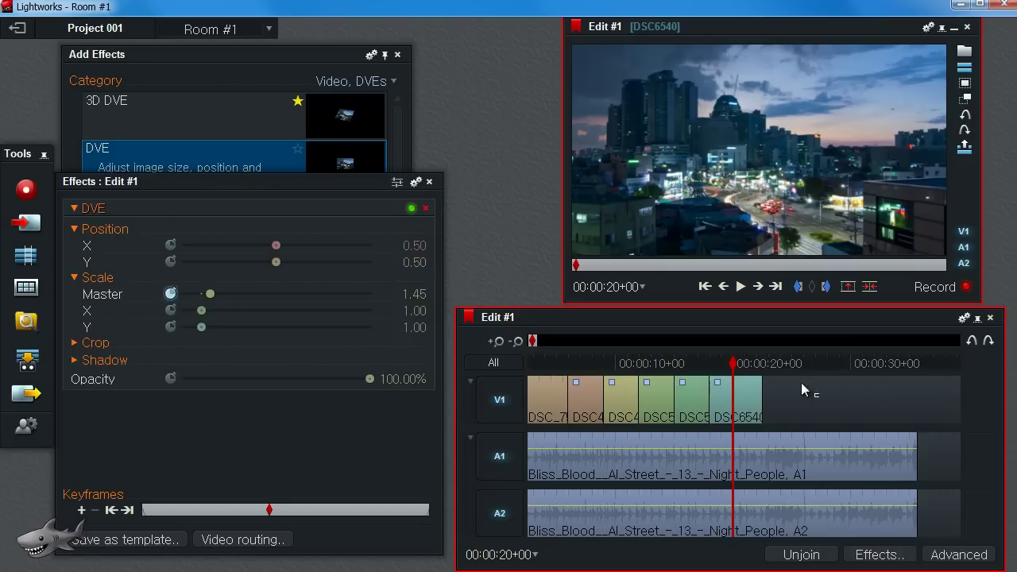
drag(269, 515, 445, 519)
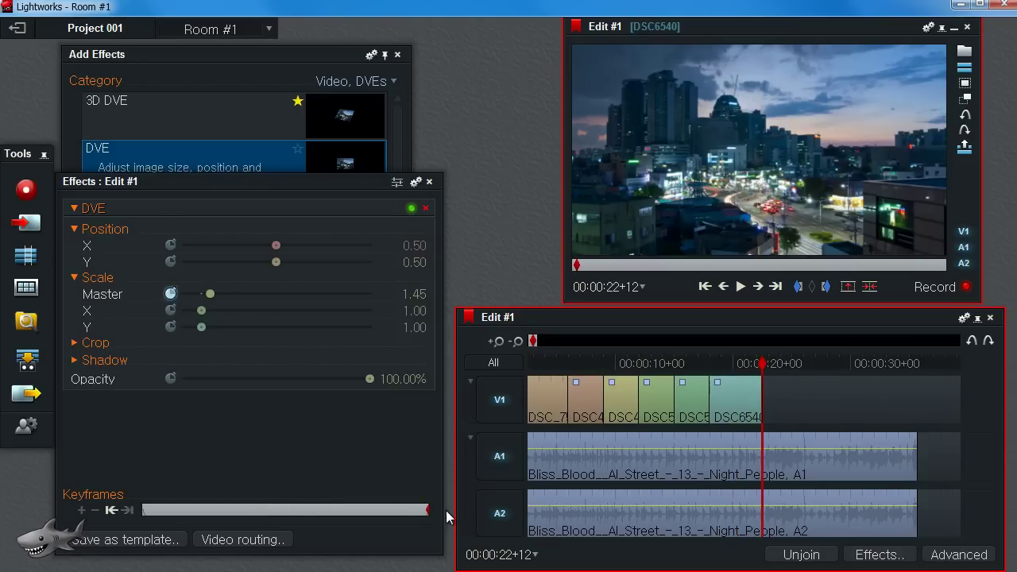
drag(213, 297, 207, 297)
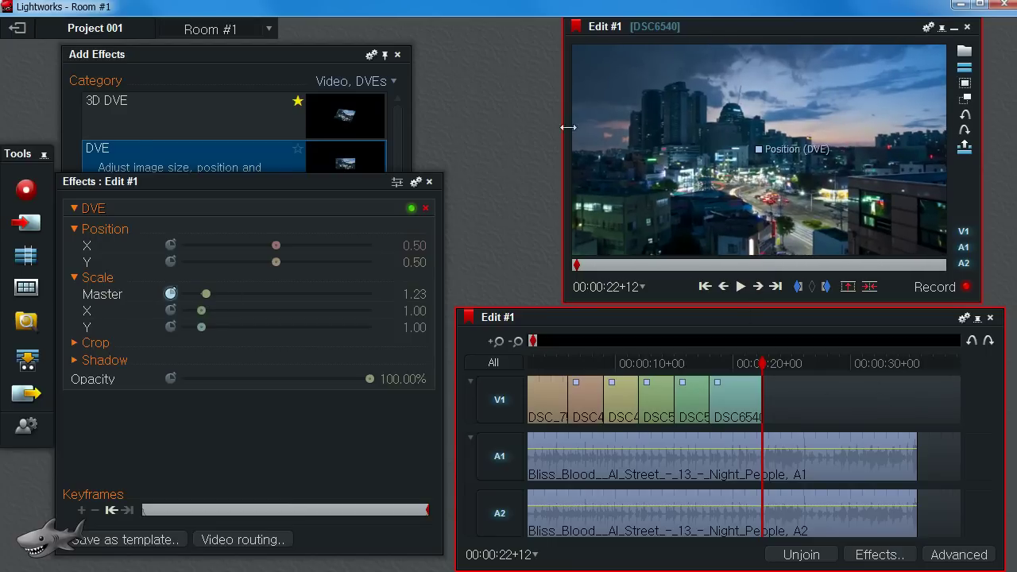
Play back from the DSC5620 clip through DSC6540 to review the pan and the zoom
drag(765, 362, 689, 381)
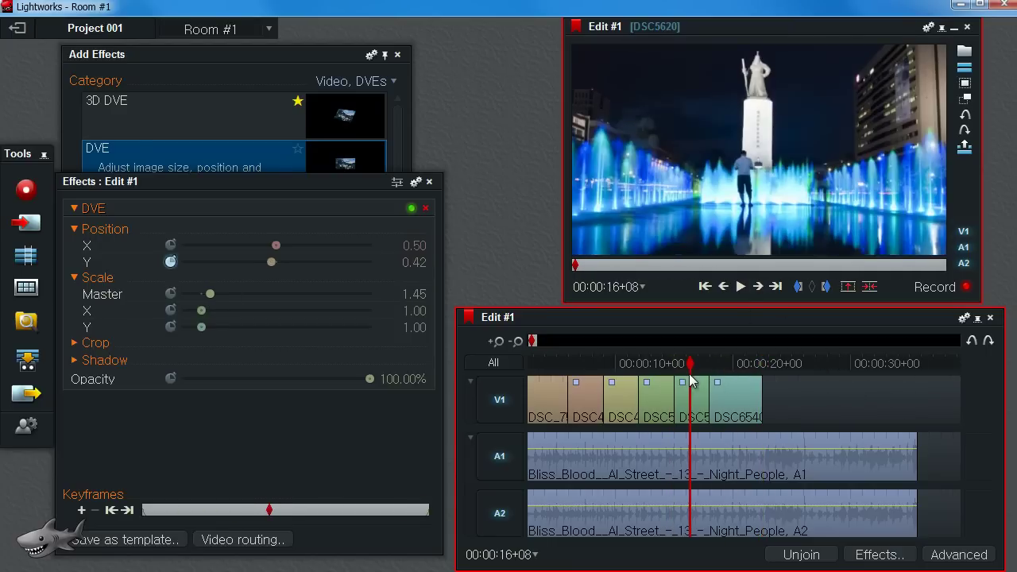
key(space)
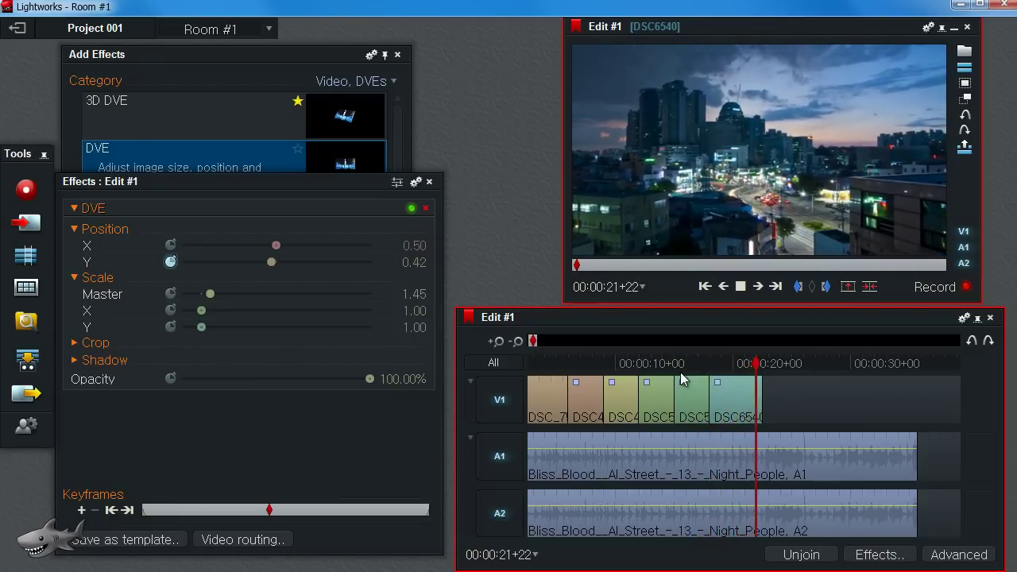
Return to the start of the timeline and place the playhead on the DSC_7563 clip at about 00:00:02+03
click(650, 385)
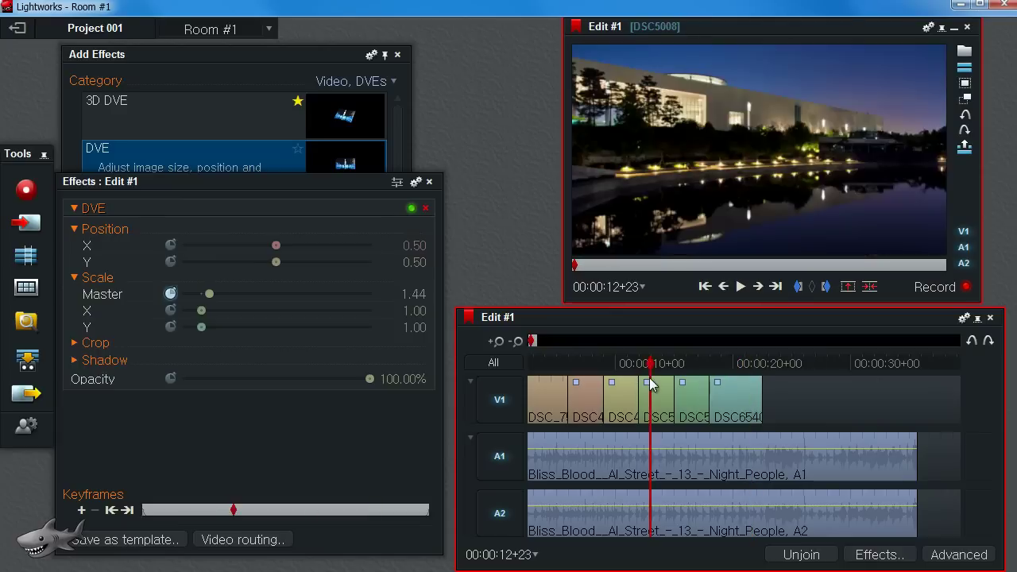
drag(650, 385, 546, 418)
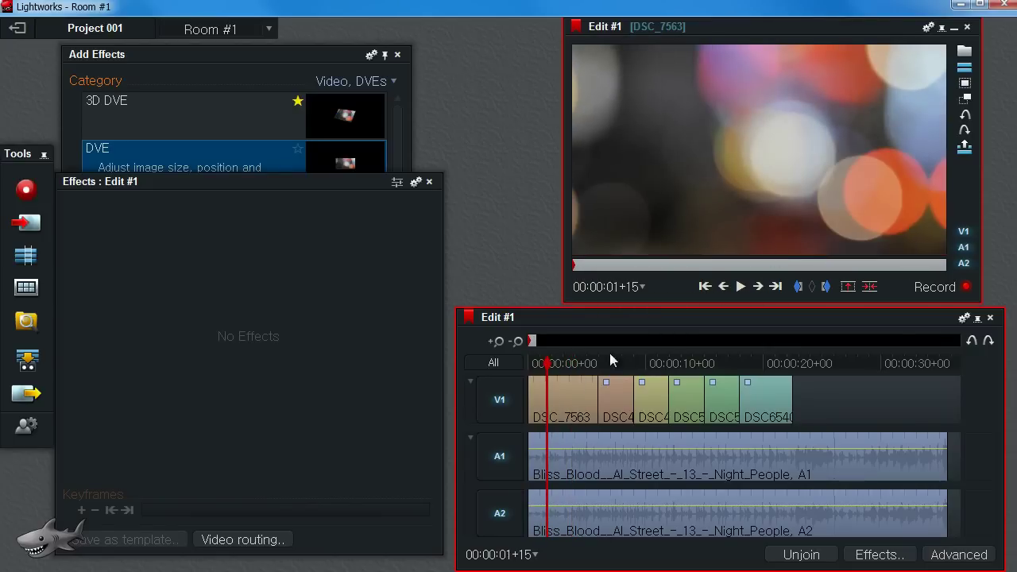
mouse_move(544, 368)
mouse_down()
mouse_move(772, 382)
mouse_move(556, 393)
mouse_move(615, 365)
mouse_move(535, 375)
mouse_move(552, 381)
mouse_up()
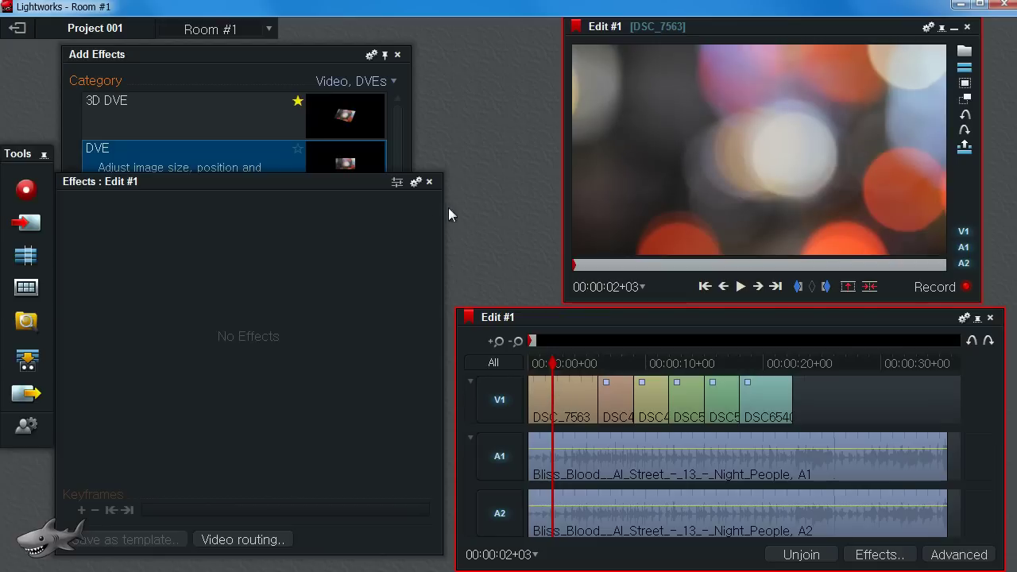
Close the effect settings, clear the Add Effects panel's view, and scrub through DSC_7563 to its cut with DSC4014 at 00:00:06+00
click(429, 182)
drag(289, 56, 293, 87)
mouse_move(549, 369)
mouse_down()
mouse_move(586, 373)
mouse_move(542, 370)
mouse_move(564, 387)
mouse_move(554, 385)
mouse_up()
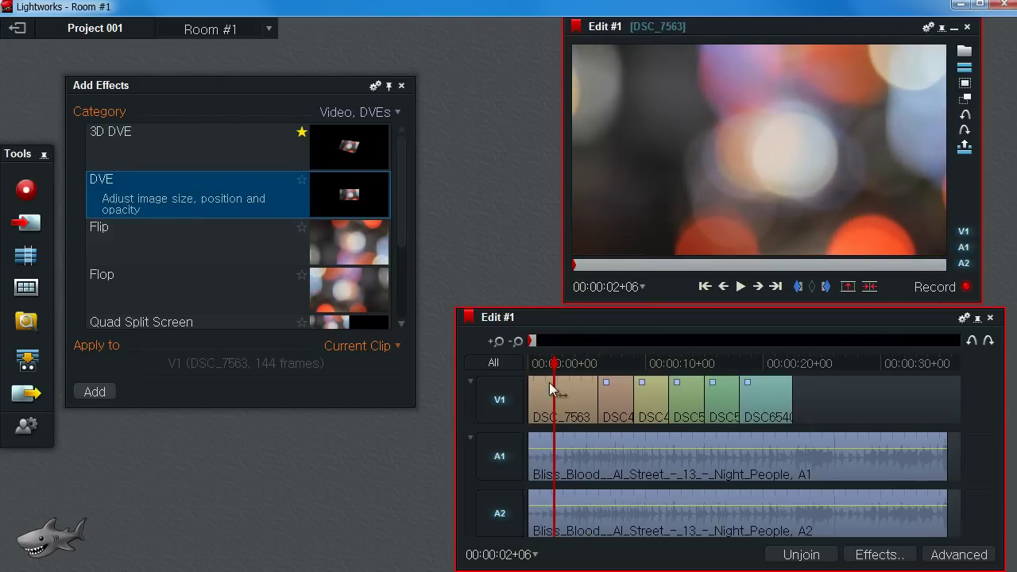
drag(556, 365, 597, 415)
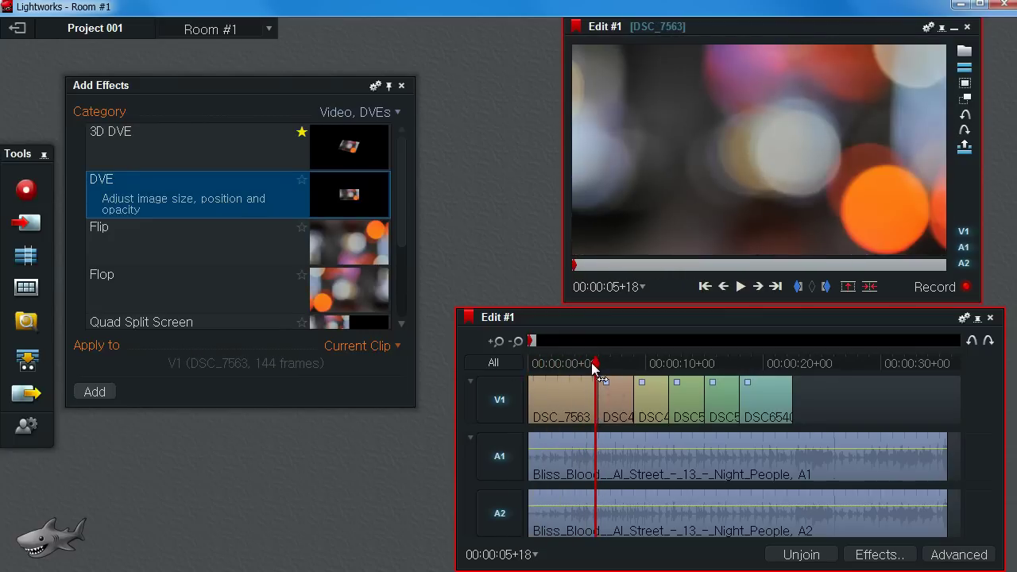
drag(595, 363, 585, 366)
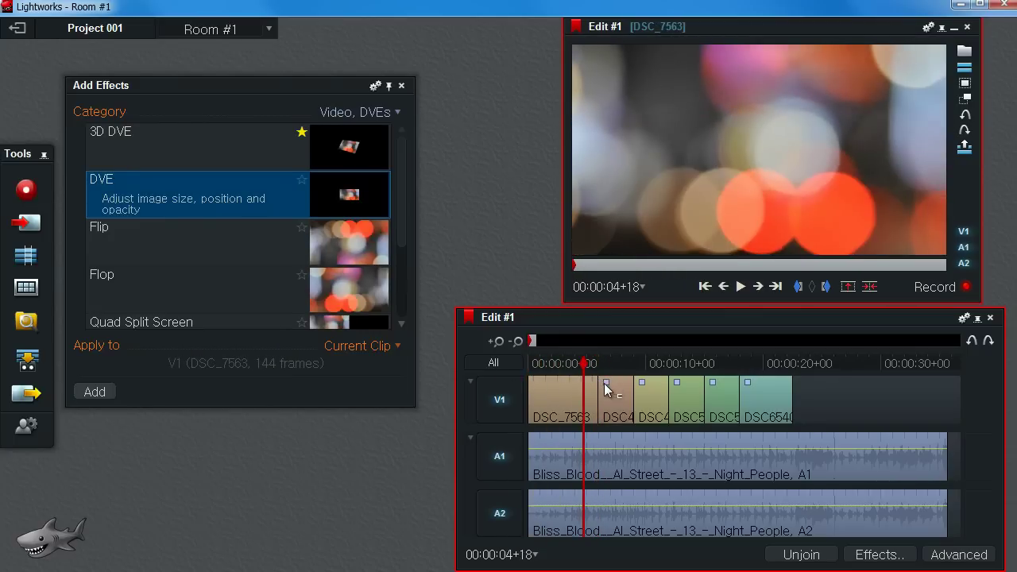
click(624, 386)
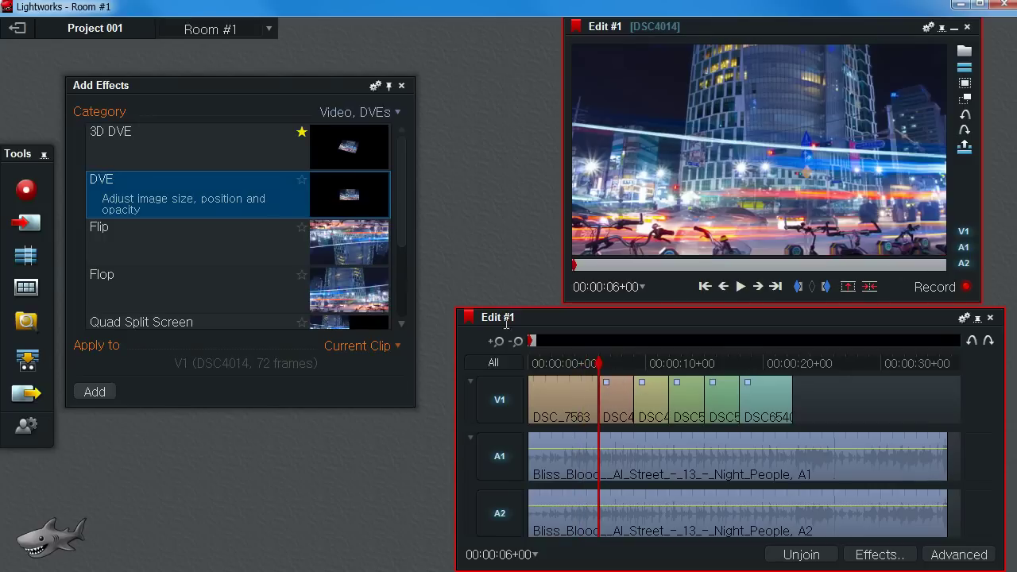
Switch the effects category to the video Mixes and look through the available transitions
click(385, 113)
click(240, 105)
click(355, 113)
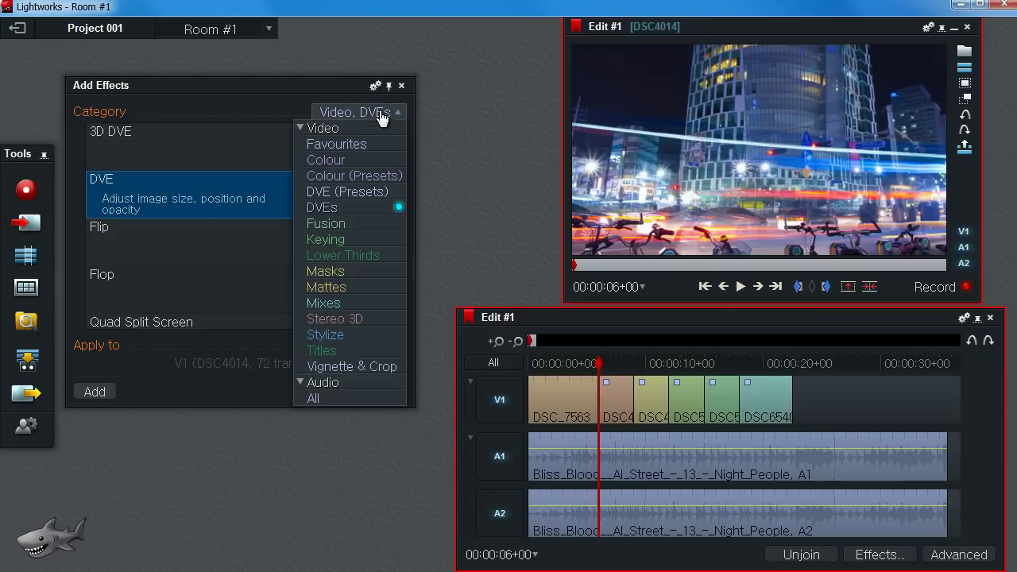
click(324, 303)
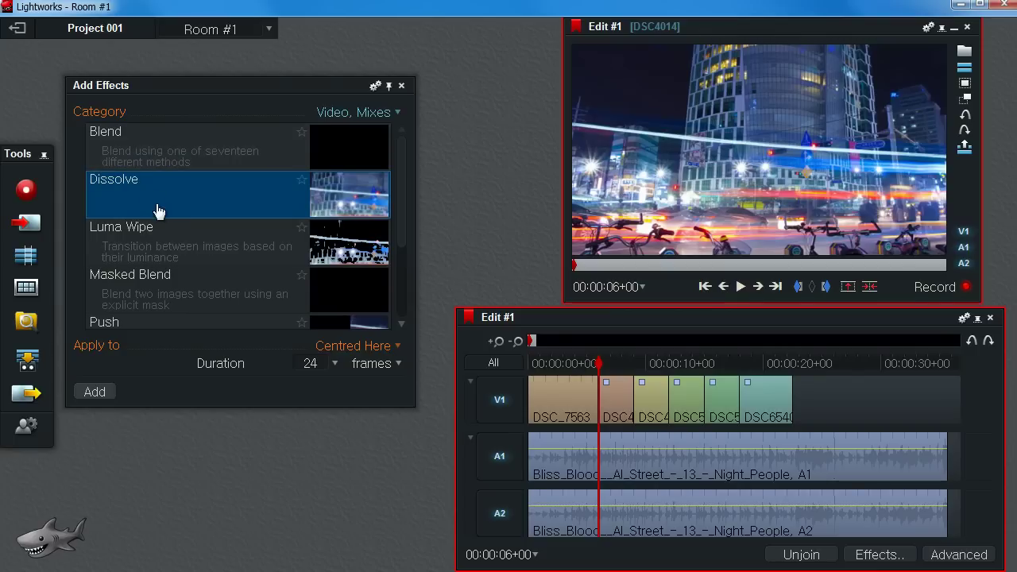
scroll(186, 238, down, 3)
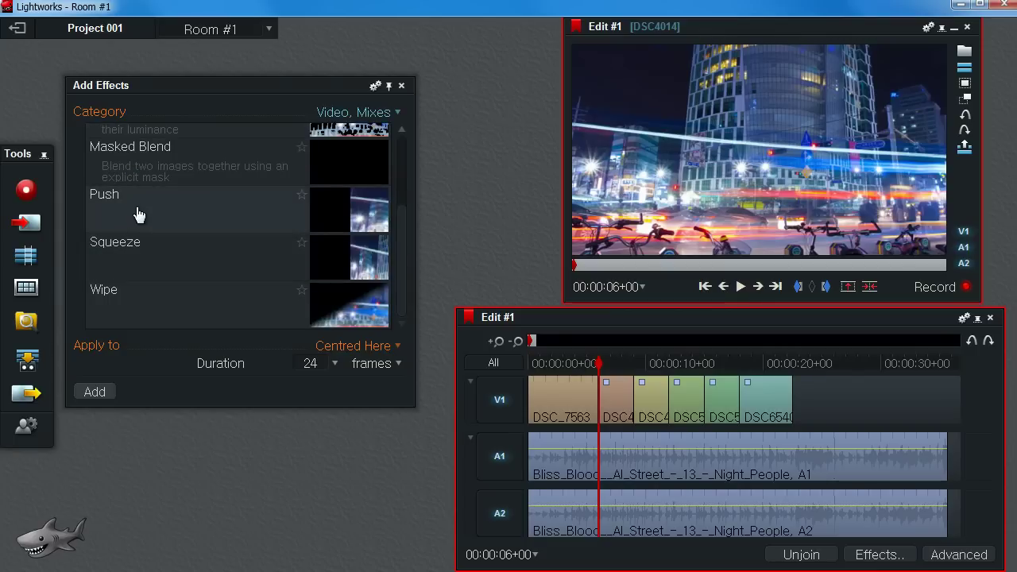
scroll(181, 305, up, 3)
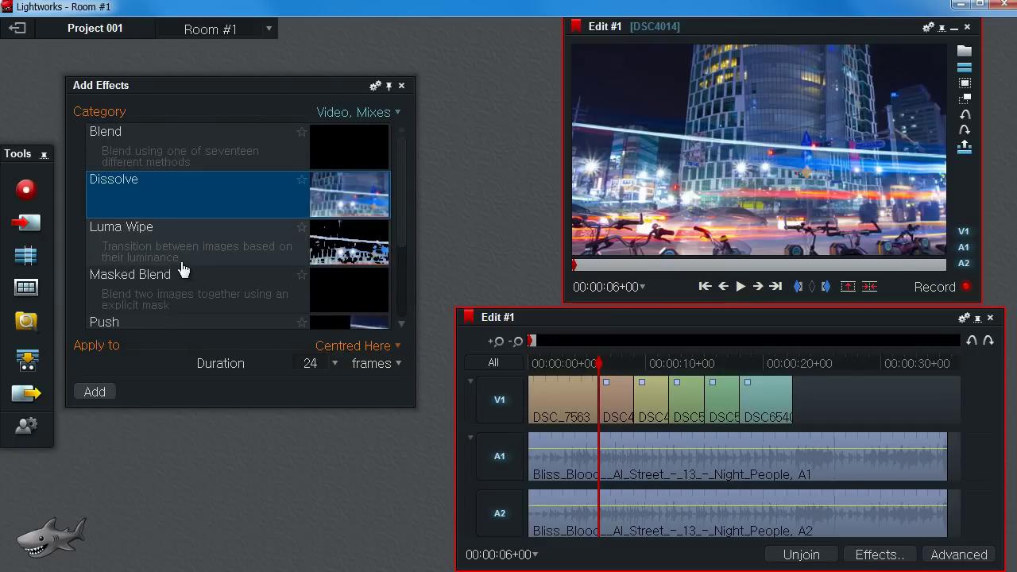
scroll(183, 271, down, 3)
scroll(157, 251, up, 3)
Add a Dissolve to the start of the DSC_7563 clip and play back from the beginning up to the DSC4014 clip
drag(109, 191, 544, 402)
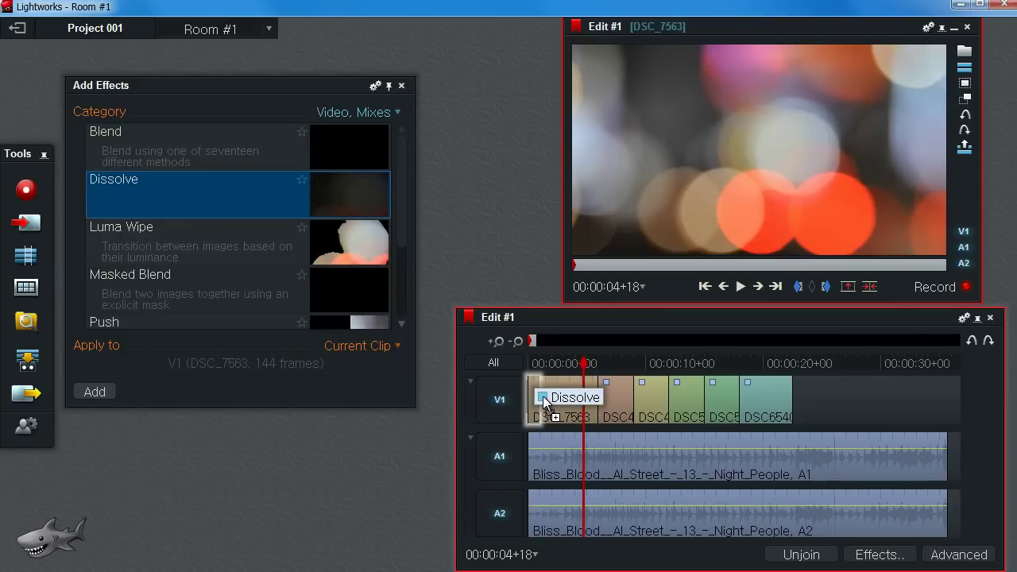
mouse_move(530, 363)
mouse_down()
mouse_move(535, 373)
mouse_move(529, 357)
mouse_up()
key(space)
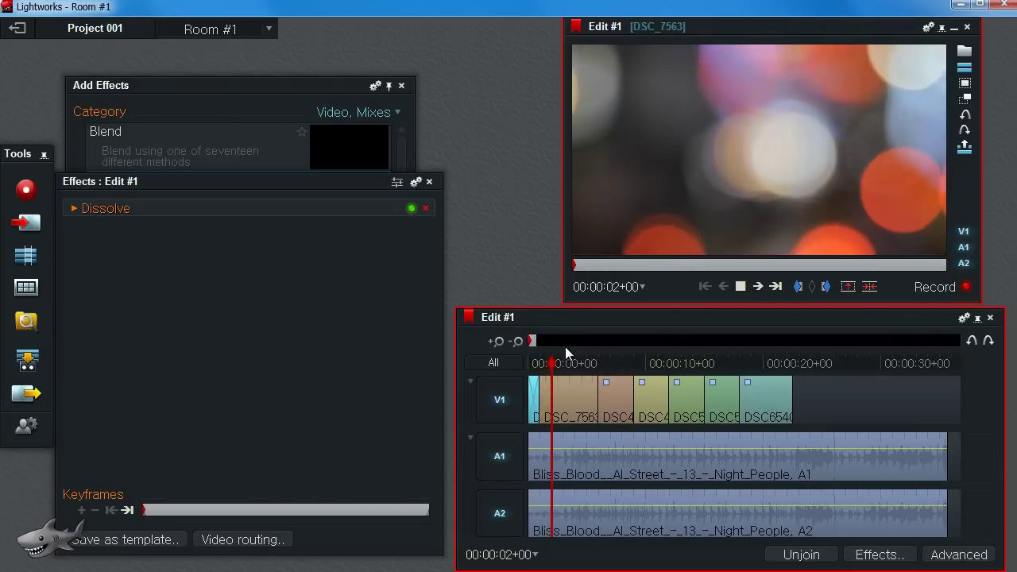
mouse_move(570, 367)
mouse_down()
mouse_move(596, 377)
mouse_move(577, 364)
mouse_up()
key(space)
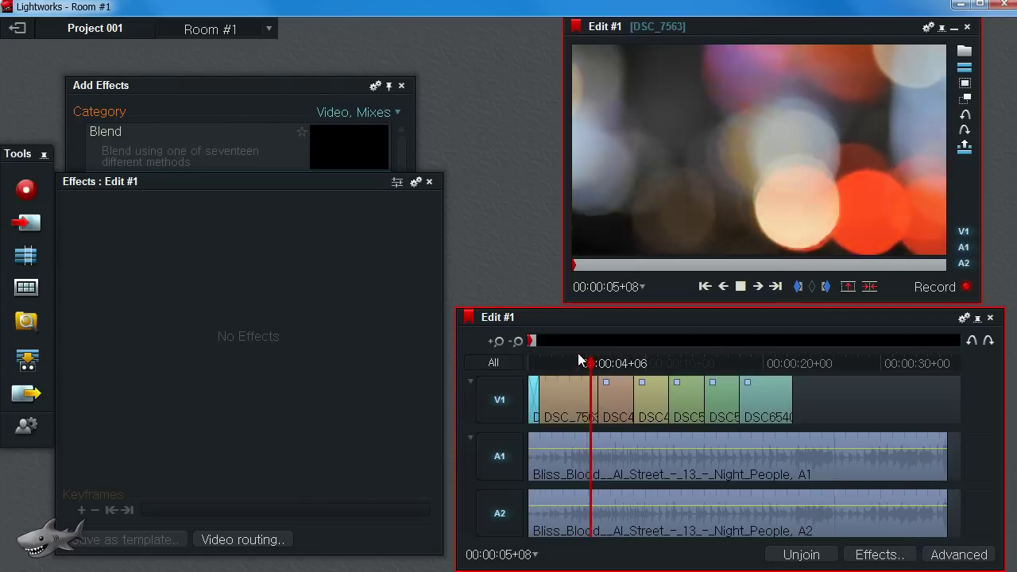
key(space)
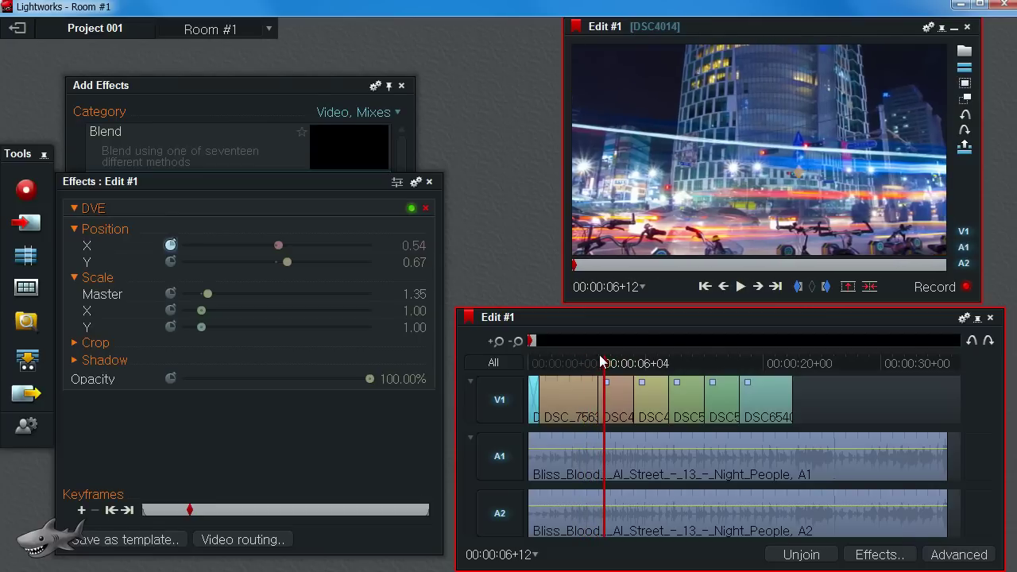
Add 24-frame Dissolves centred on the cuts at 00:00:06+00 and 00:00:09+00
click(600, 362)
click(165, 91)
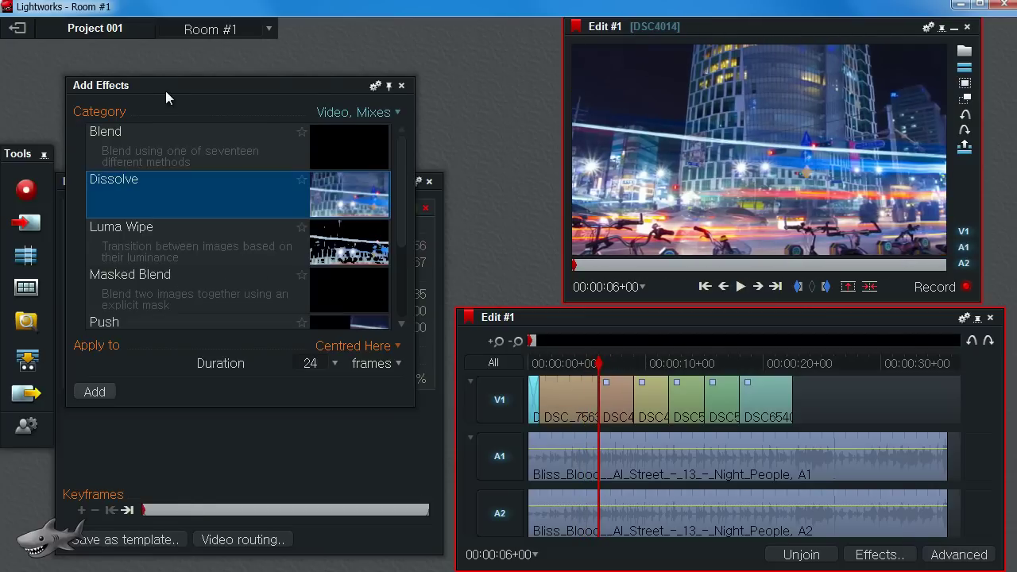
double_click(127, 201)
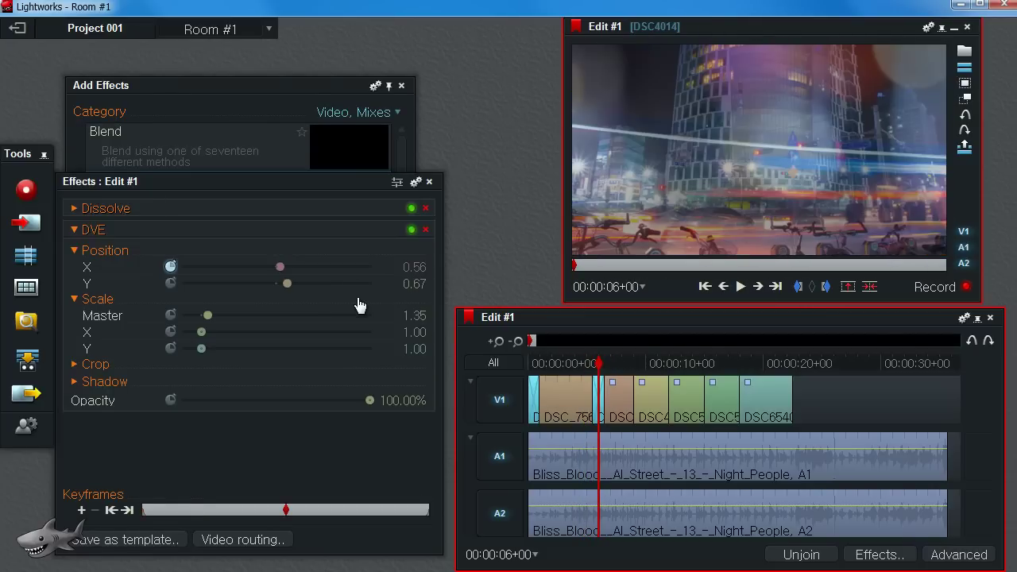
key(space)
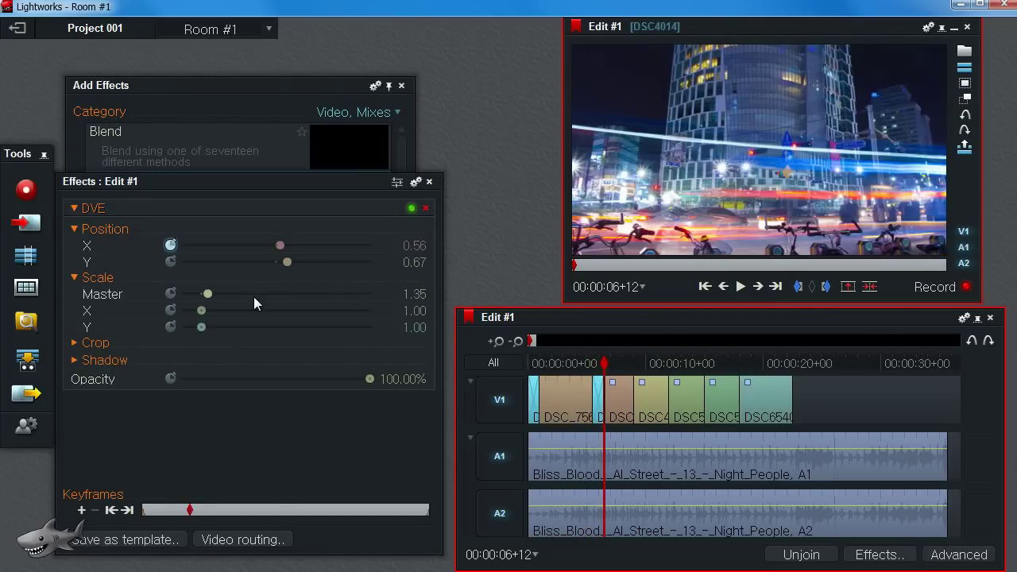
key(s)
click(204, 101)
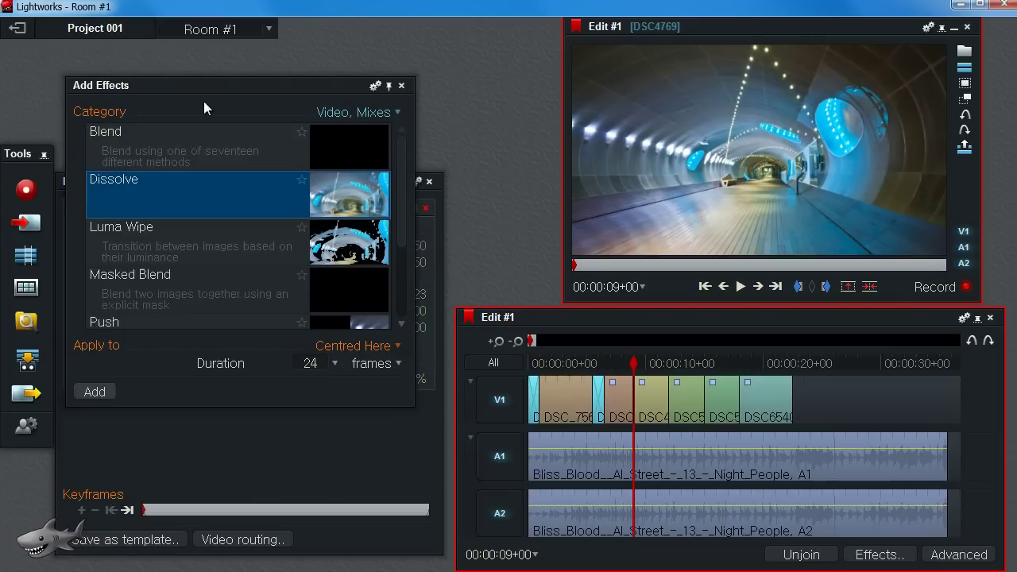
double_click(156, 204)
key(space)
key(s)
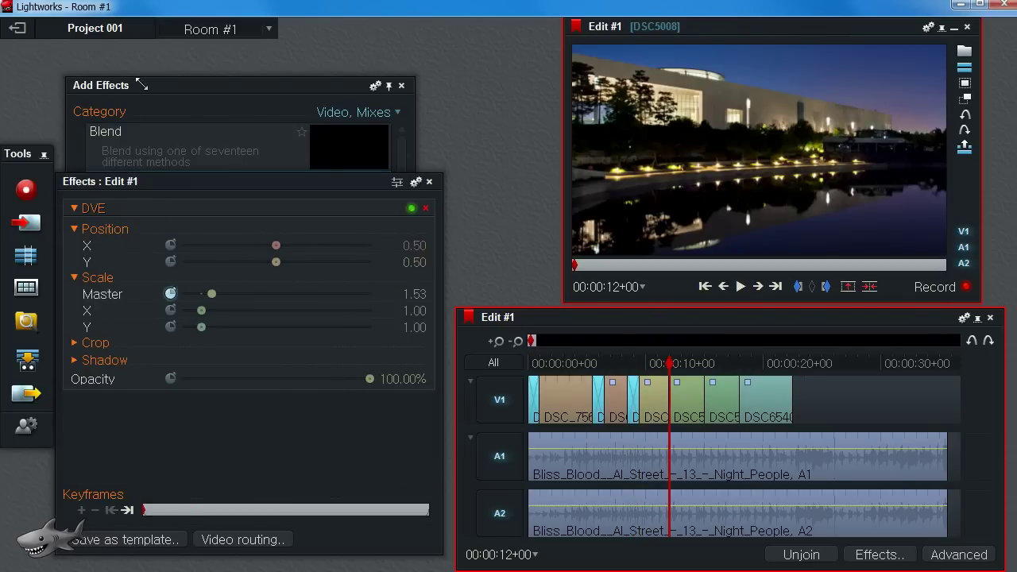
click(142, 84)
click(669, 392)
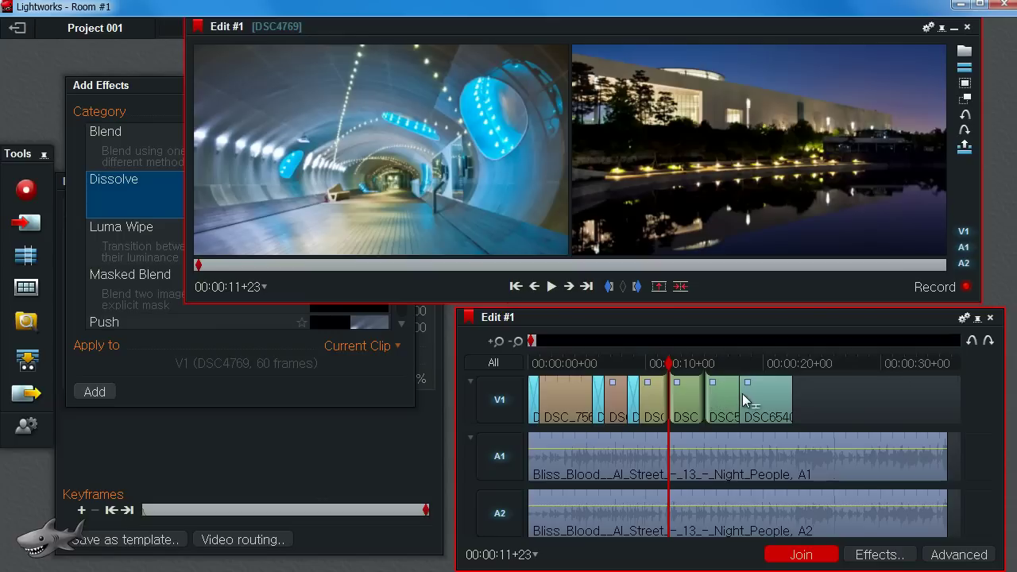
click(795, 395)
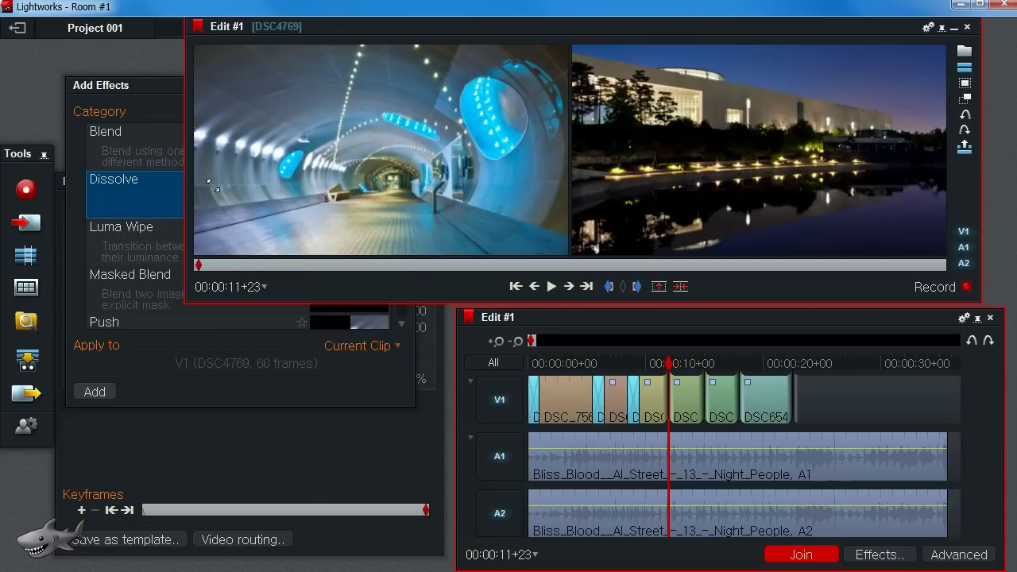
click(146, 85)
double_click(150, 204)
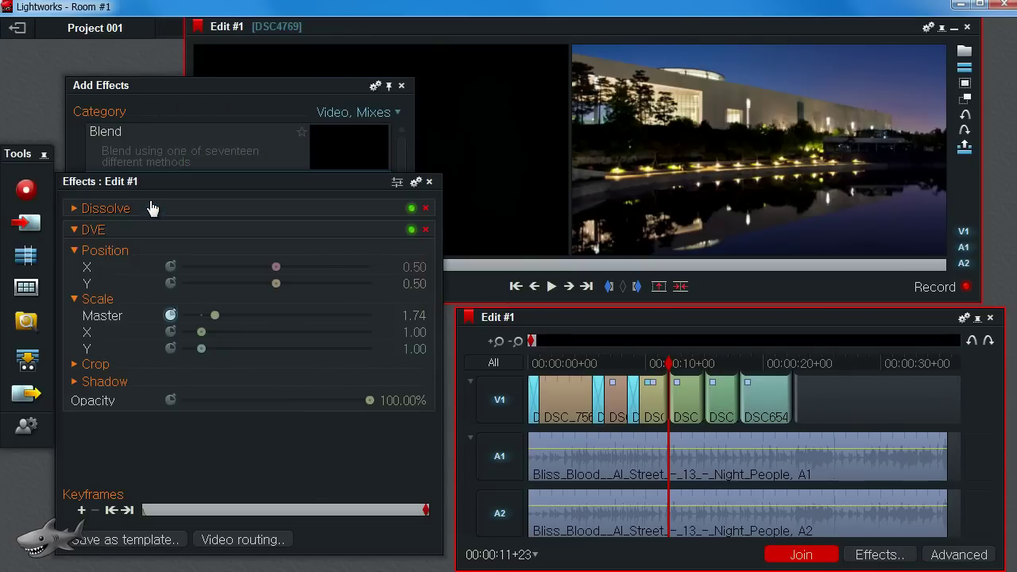
click(699, 401)
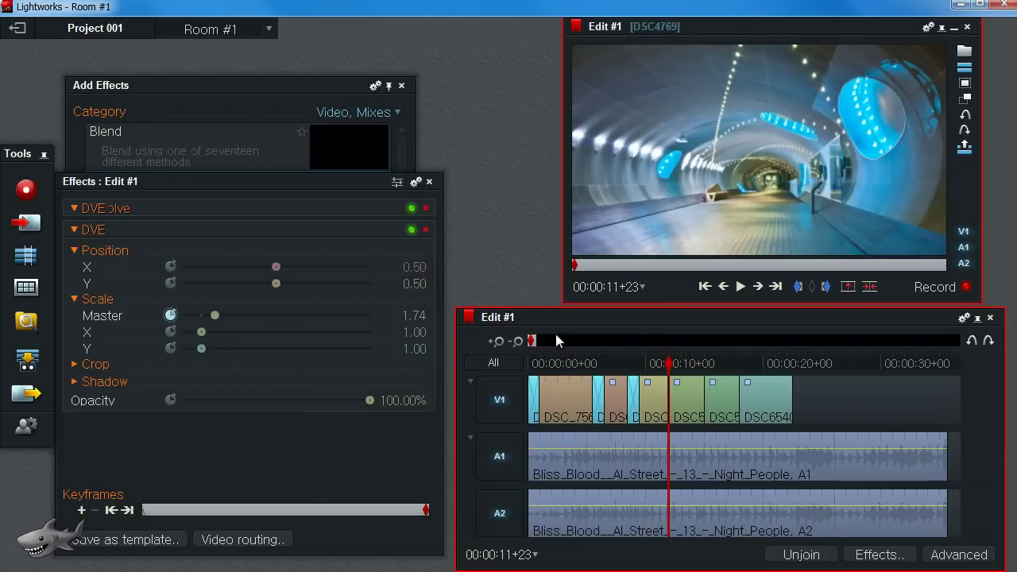
click(181, 106)
click(147, 187)
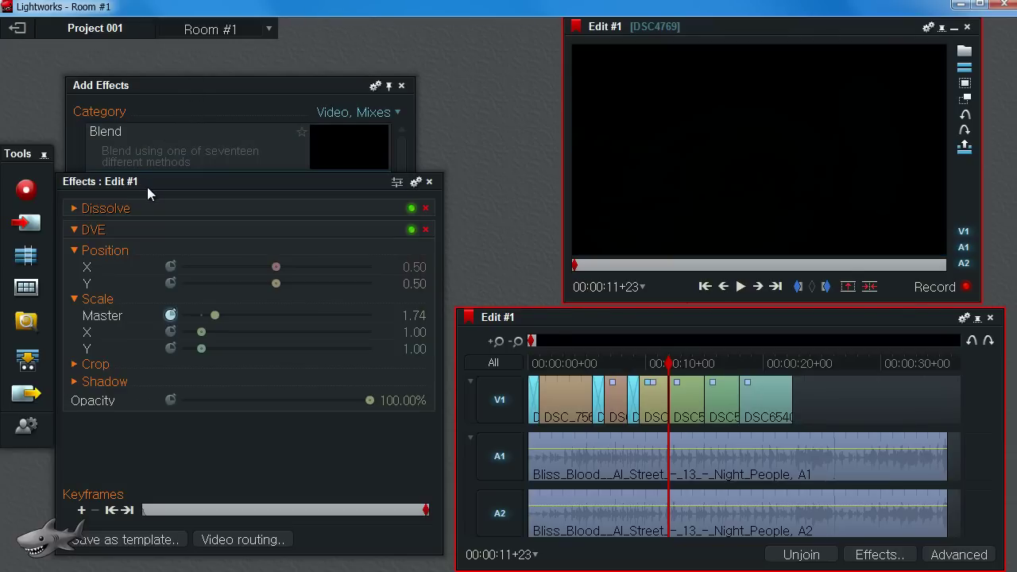
click(425, 208)
Add Dissolves centred on the cuts at 00:00:12+00 and 00:00:15+00, before the DSC5008 and DSC5620 clips
click(672, 369)
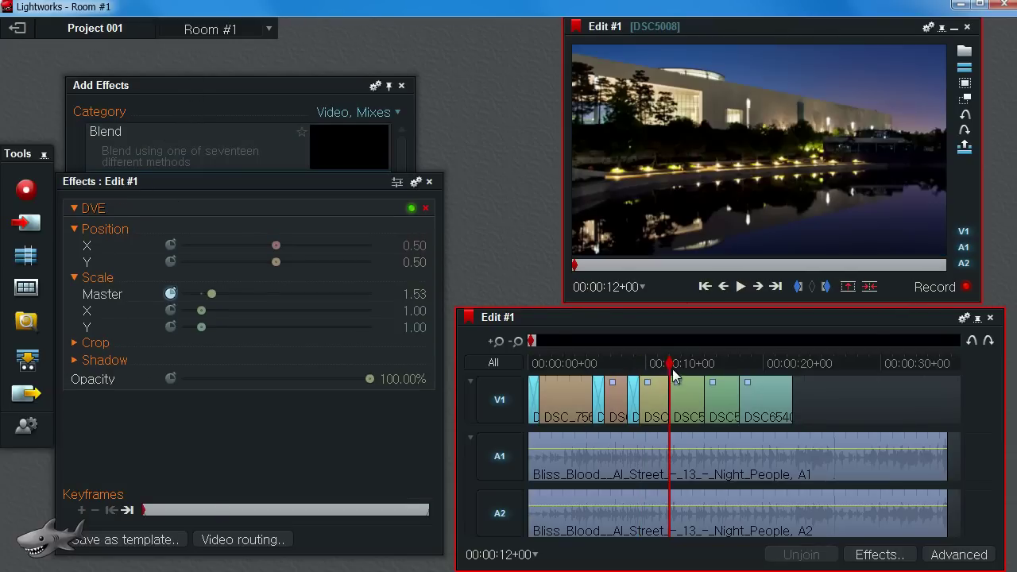
click(216, 96)
double_click(220, 209)
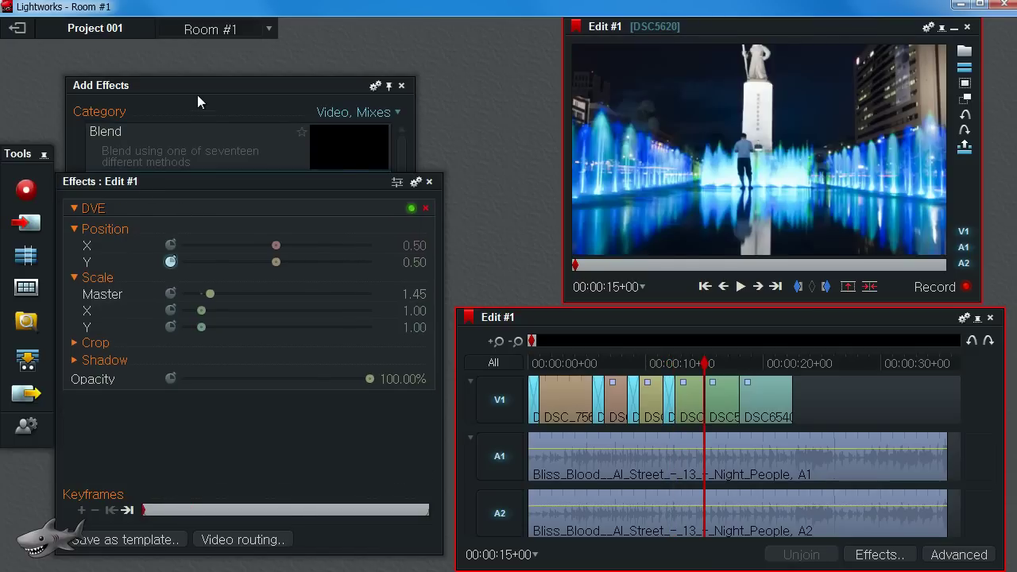
click(197, 94)
double_click(227, 199)
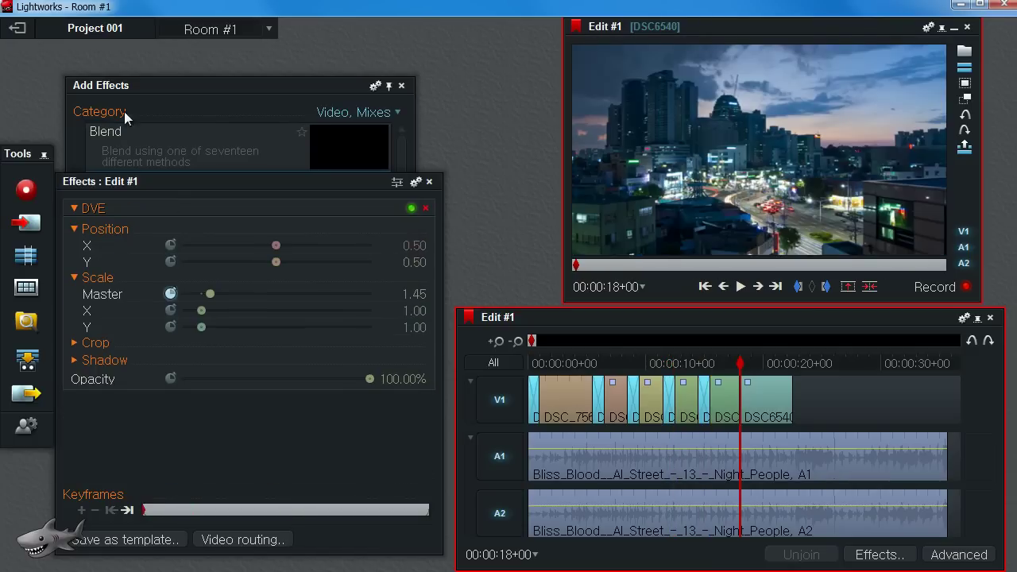
Add 24-frame Dissolves centred on the cut at 00:00:18+00 and on the end of DSC6540 at 00:00:22+12
click(124, 112)
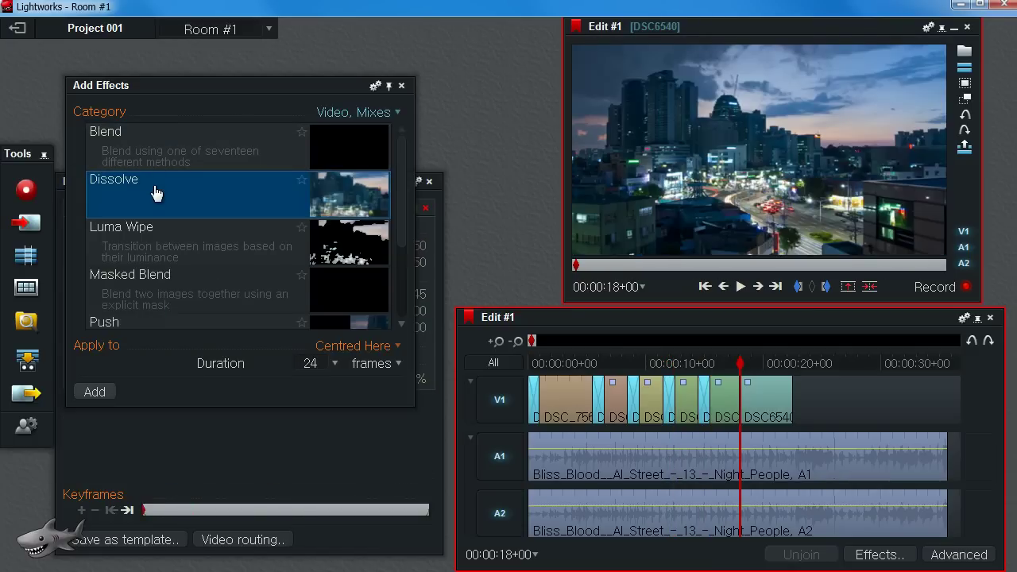
double_click(155, 189)
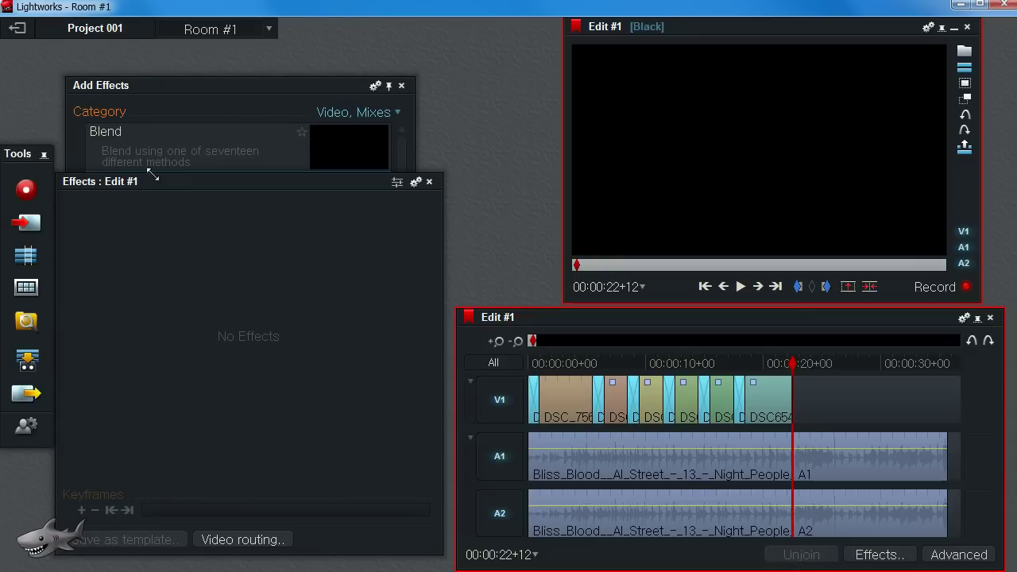
click(188, 107)
double_click(171, 202)
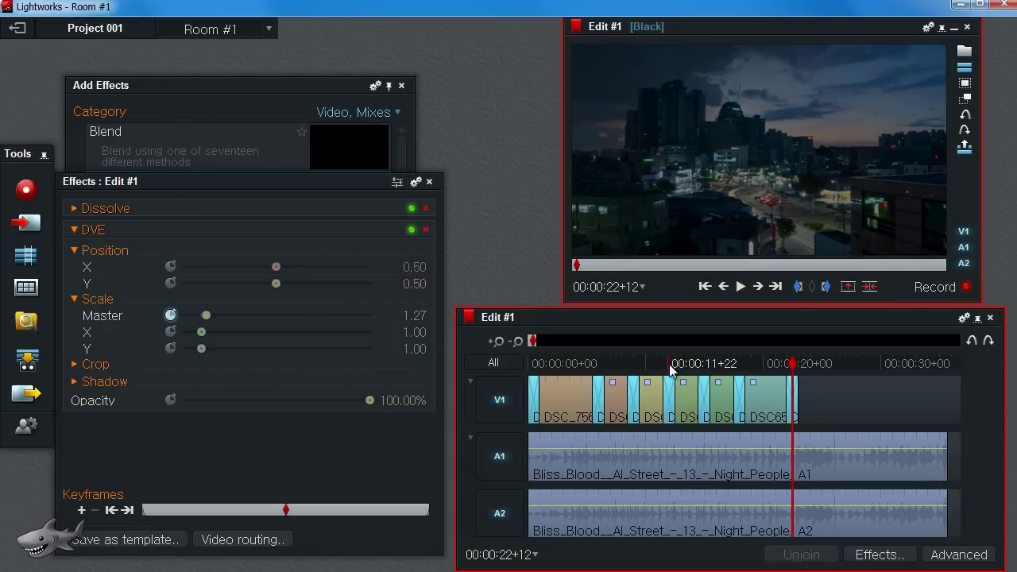
Return to the start of the timeline and play back the opening Dissolve into the DSC_7563 clip
click(670, 370)
key(Home)
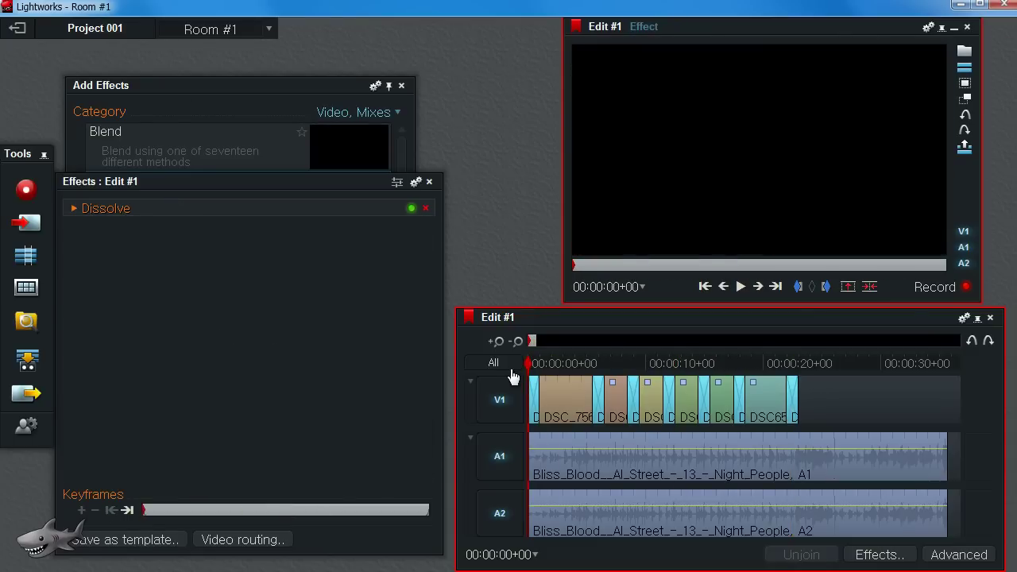
key(space)
key(space)
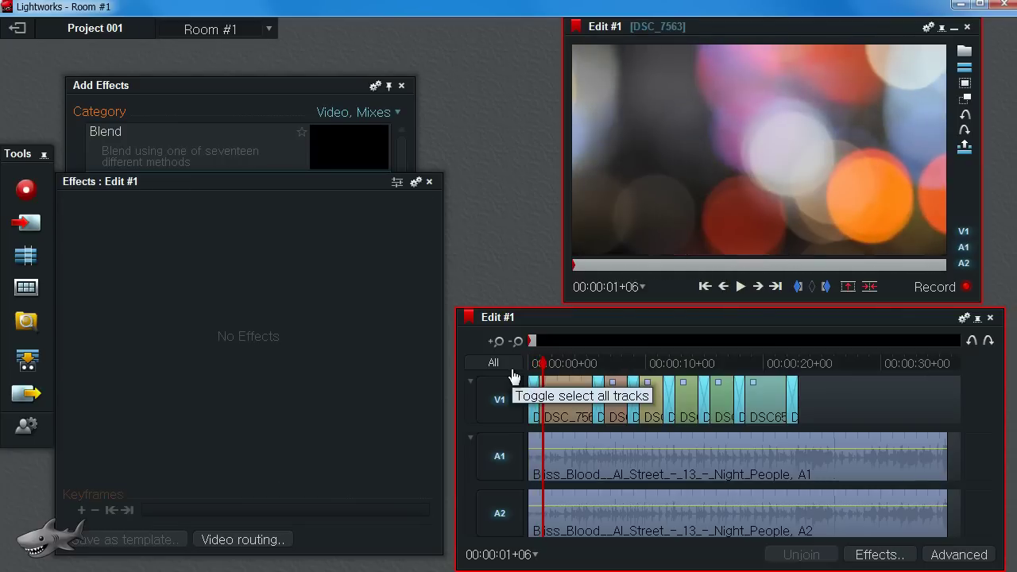
Lengthen the opening Dissolve by moving its end to about 00:00:01+23
scroll(616, 414, up, 5)
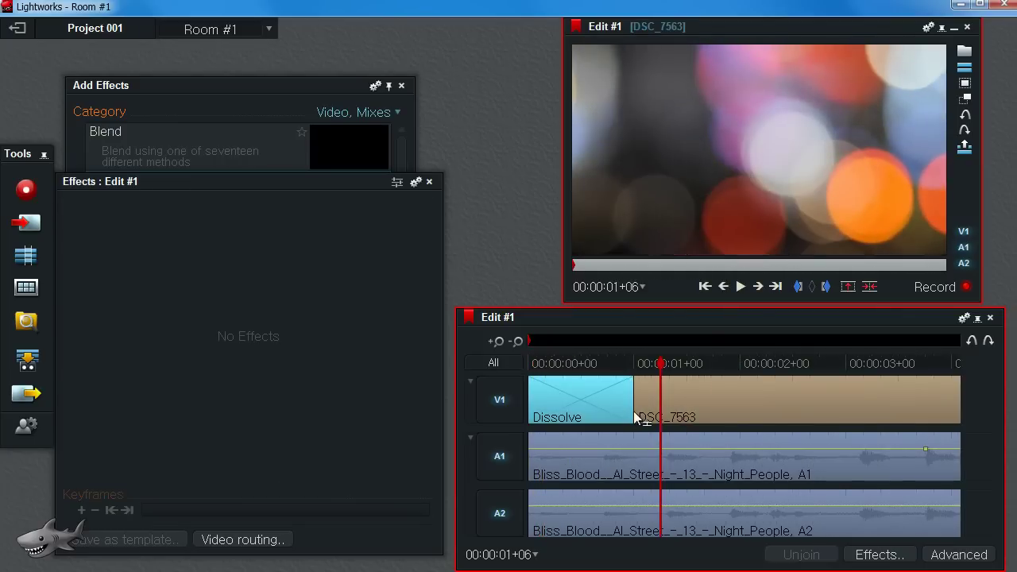
scroll(633, 411, down, 5)
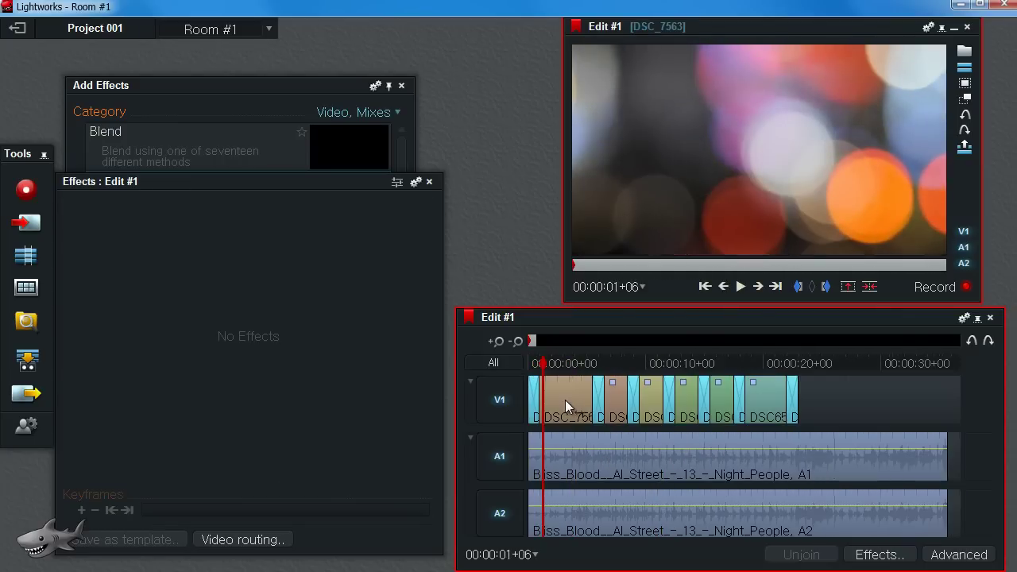
scroll(565, 400, up, 2)
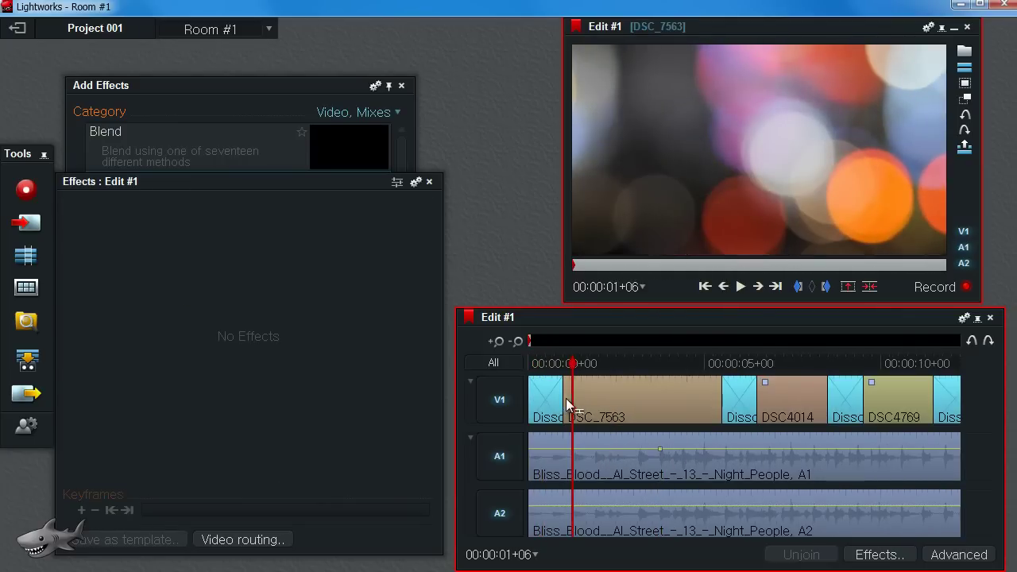
drag(569, 405, 612, 414)
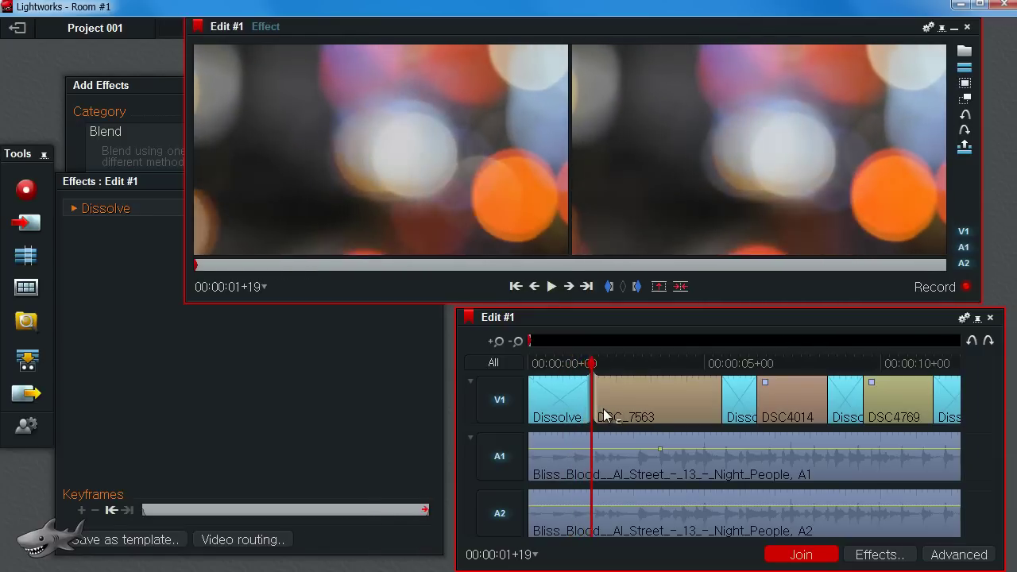
scroll(612, 414, down, 3)
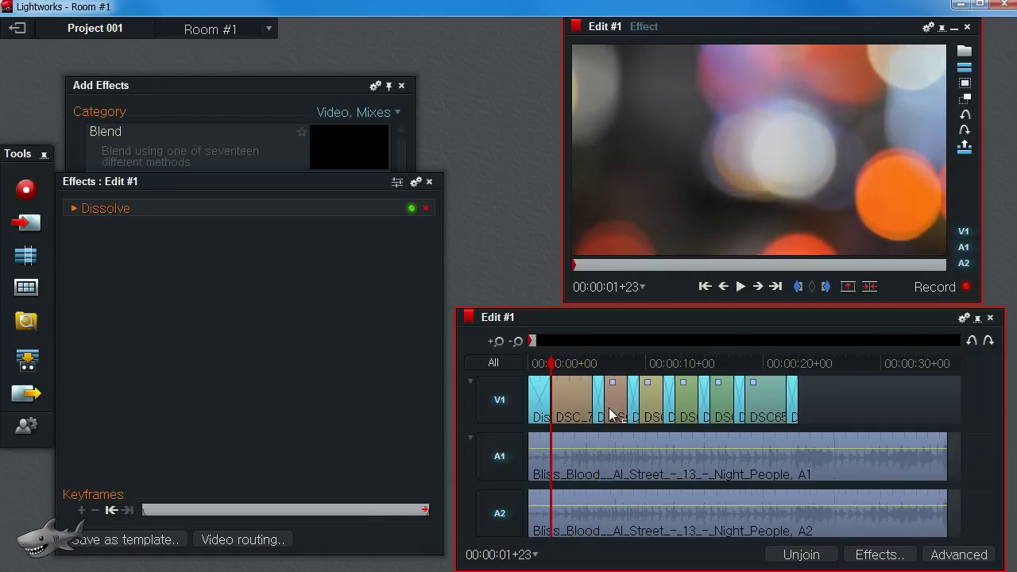
Lengthen the closing Dissolve on DSC6540 by moving its start back to about 00:00:21+05
click(786, 362)
scroll(786, 362, up, 3)
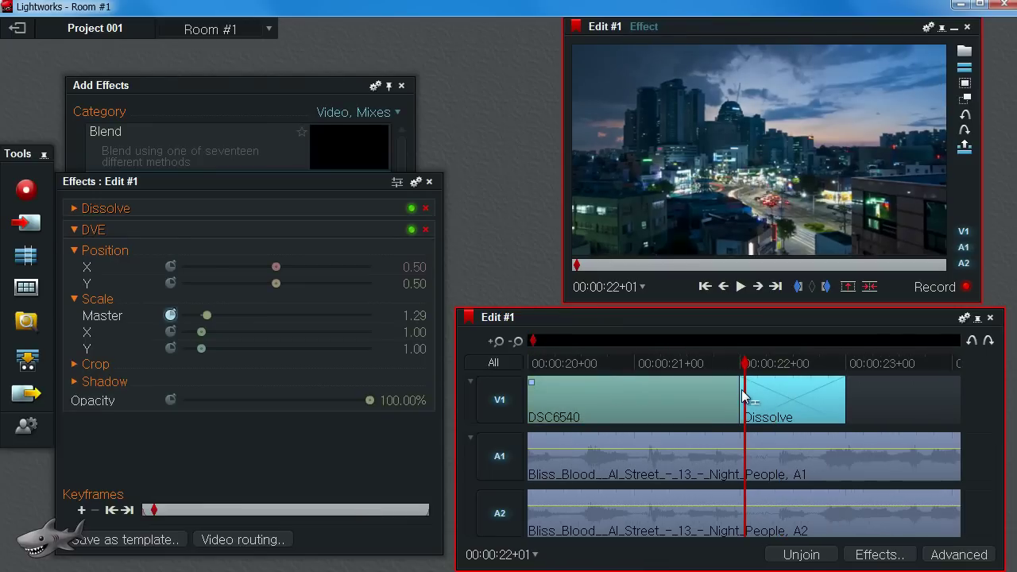
drag(742, 392, 656, 398)
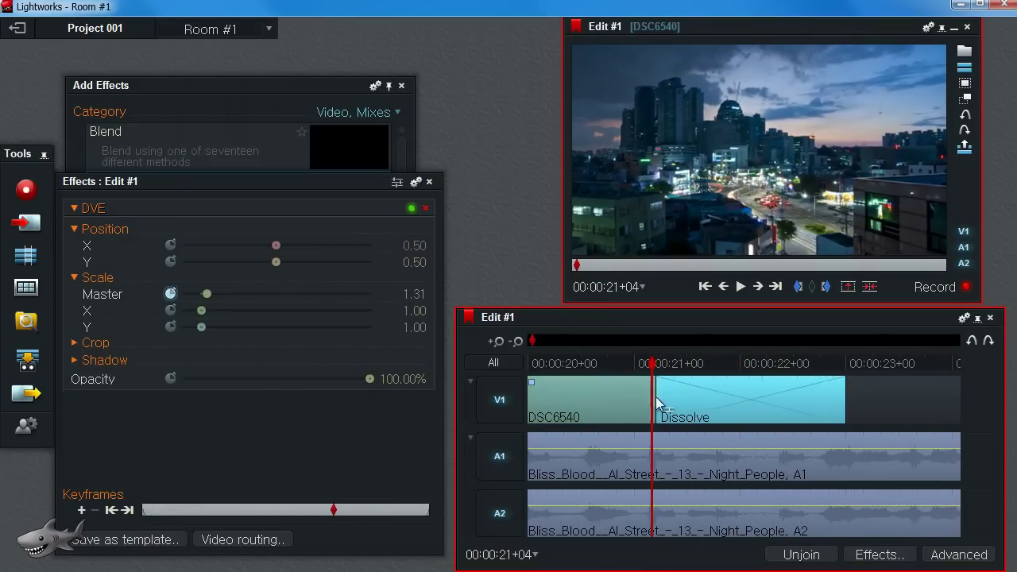
scroll(657, 406, down, 3)
Play the slideshow from the start of the timeline into the DSC4769 clip to review the Dissolves
click(693, 363)
key(Home)
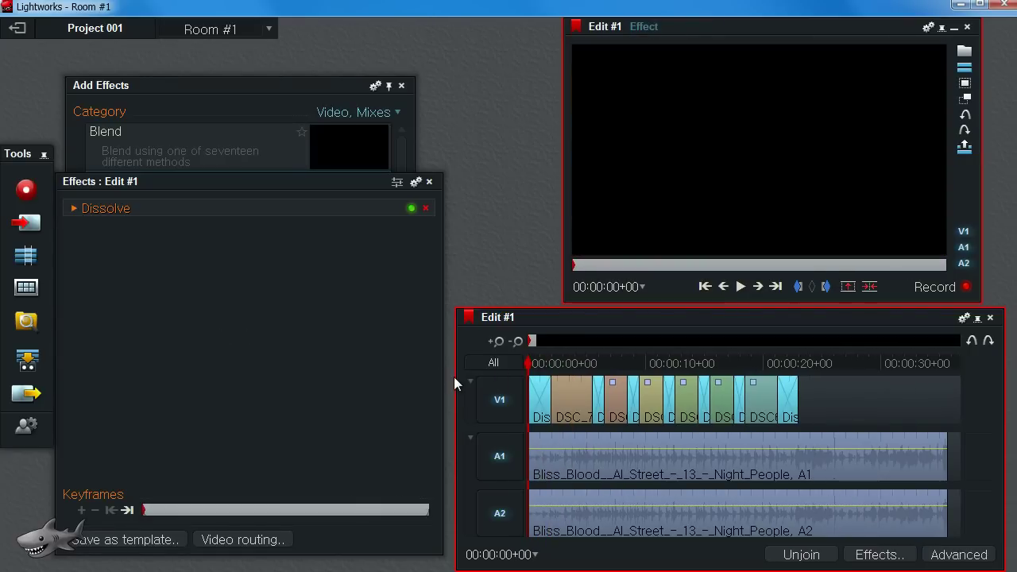
key(space)
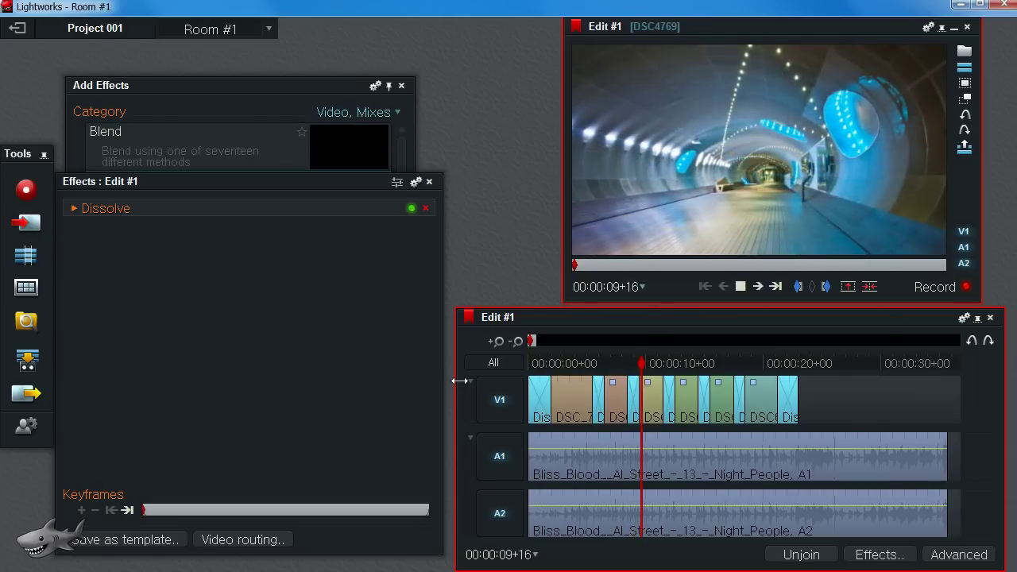
key(space)
scroll(460, 381, down, 3)
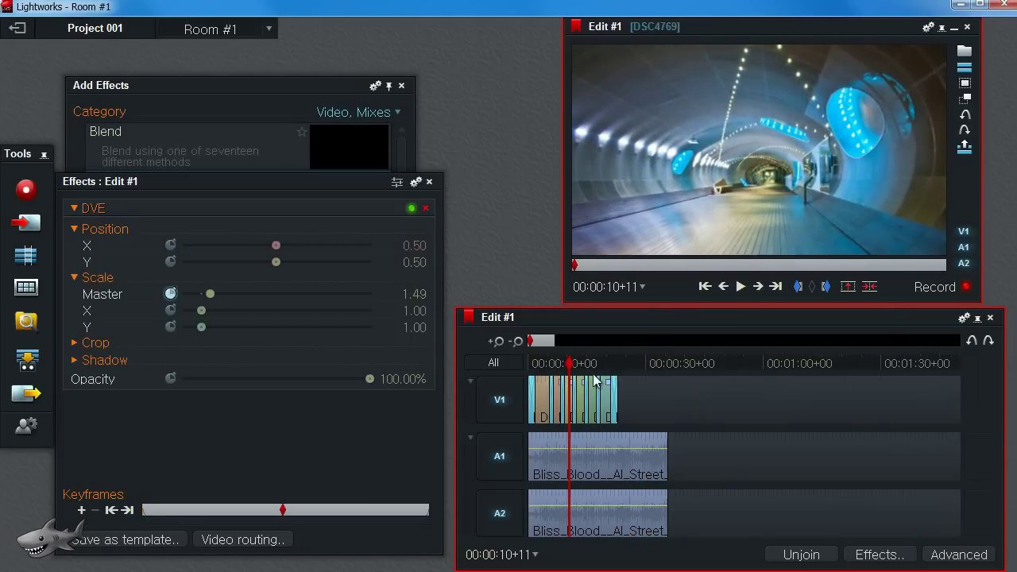
scroll(595, 381, up, 3)
Try a manual music fade-in by lowering the A1 level line near its start, and play the opening
drag(619, 366, 471, 373)
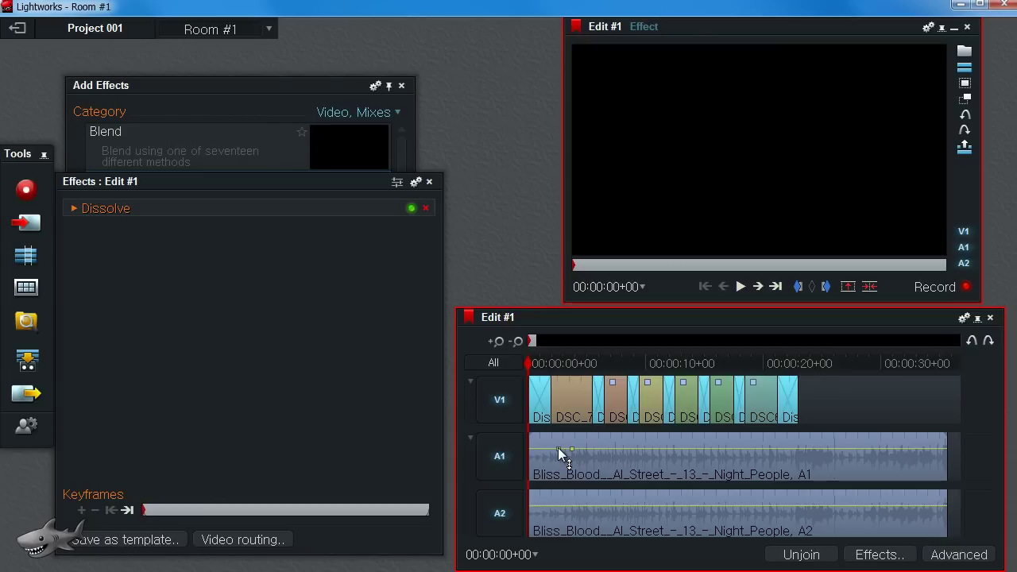
drag(558, 447, 546, 520)
key(space)
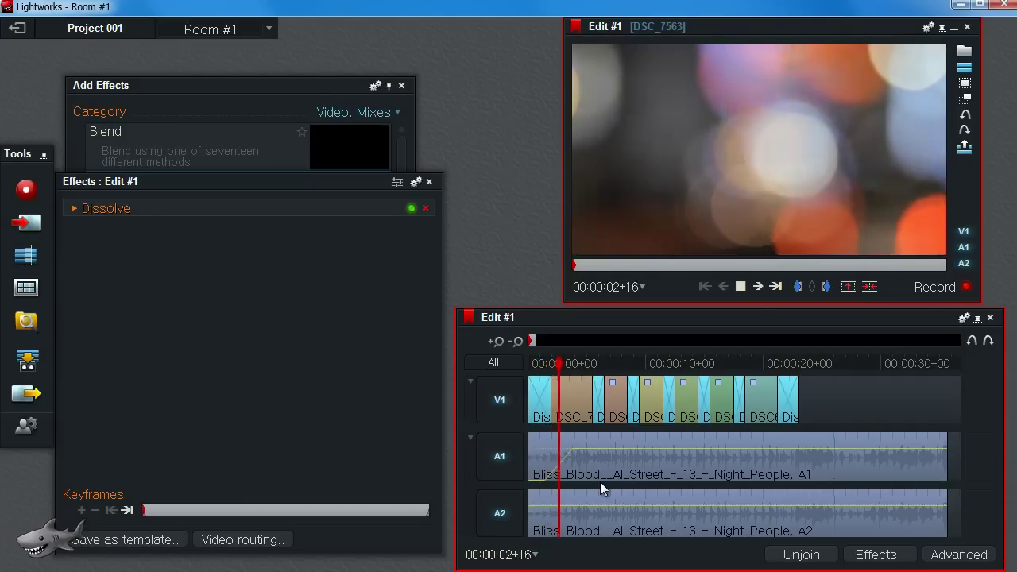
key(space)
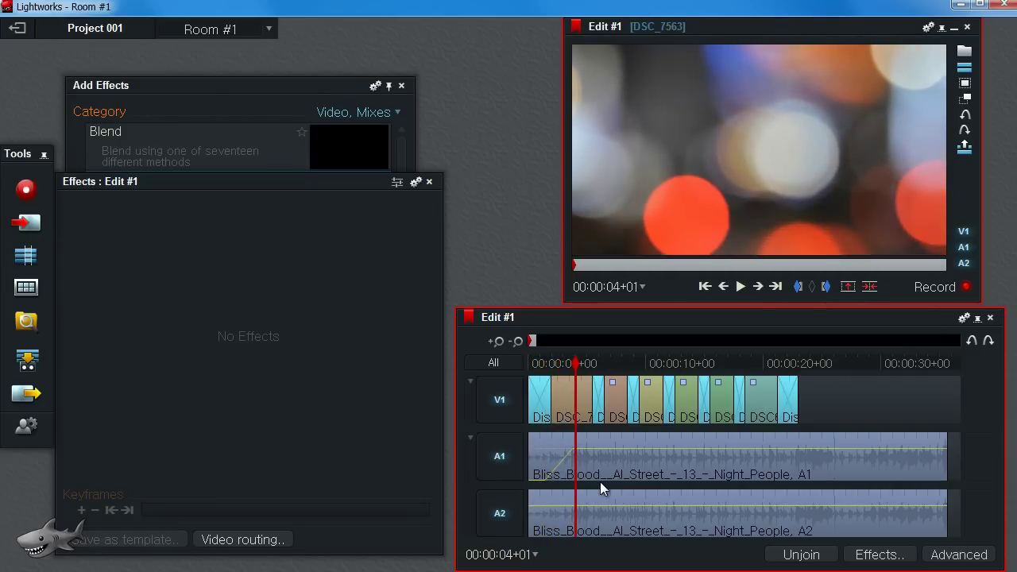
Remove the manual fade-in from the A1 level line and return to the start of the timeline
click(560, 455)
click(513, 468)
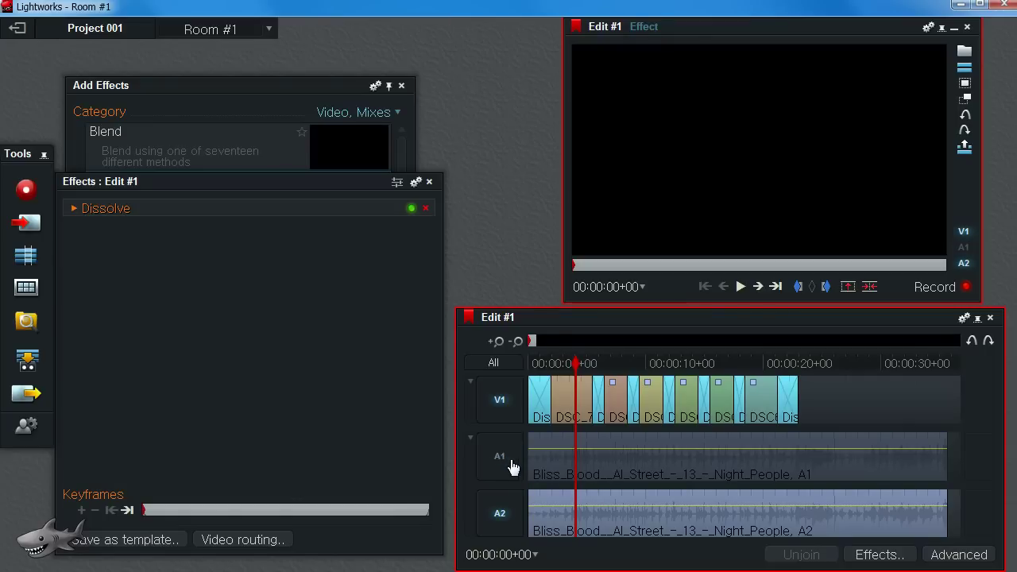
click(513, 468)
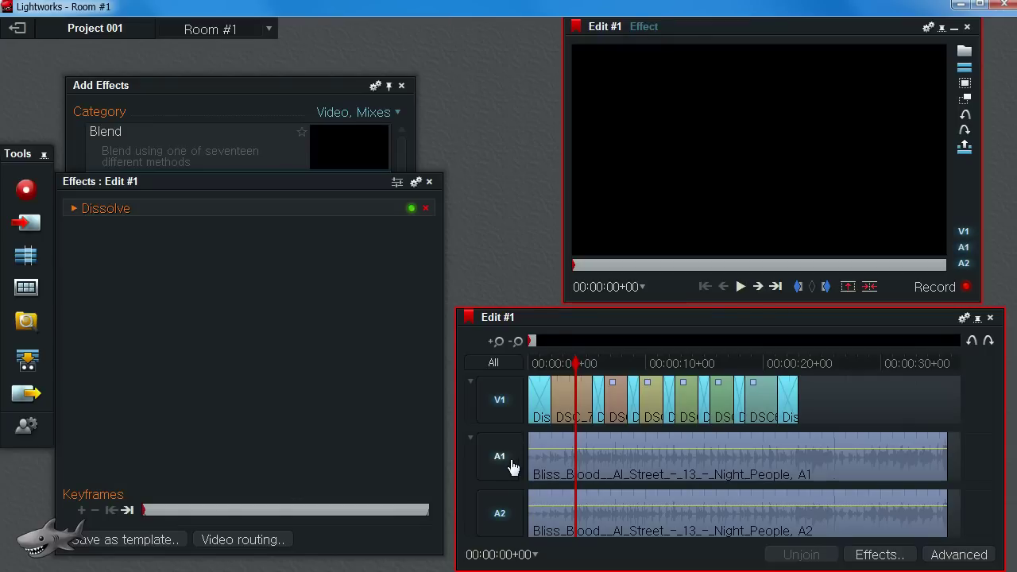
drag(573, 363, 502, 371)
click(578, 451)
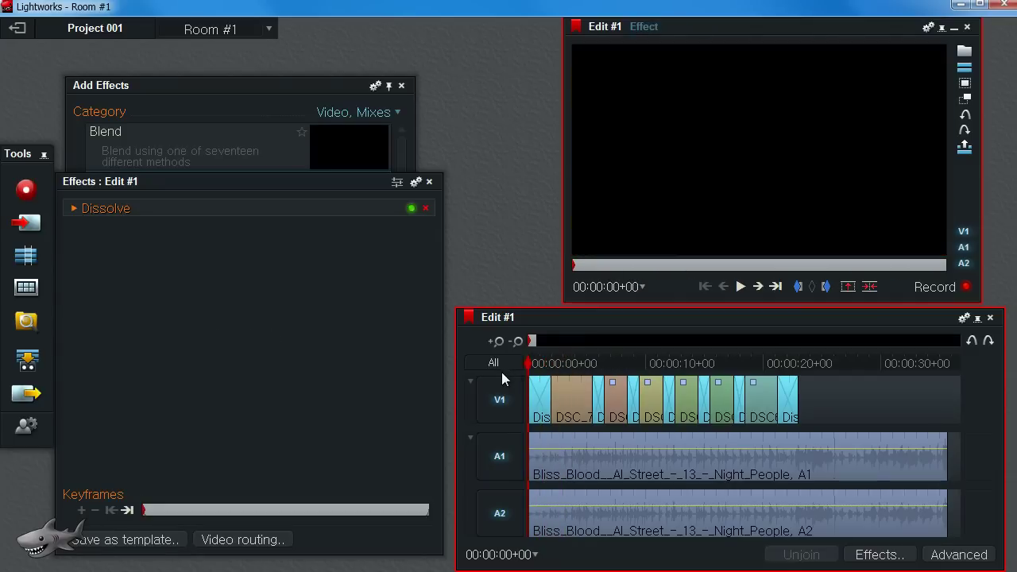
Show all audio effects and add a 24-frame Crossfade to the start of the music on A1 and A2
key(space)
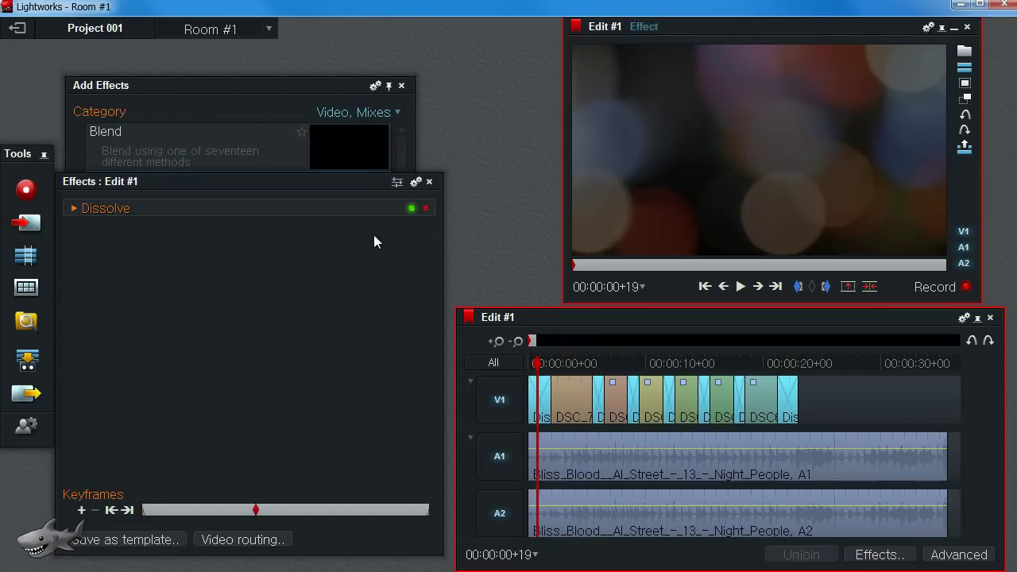
click(266, 91)
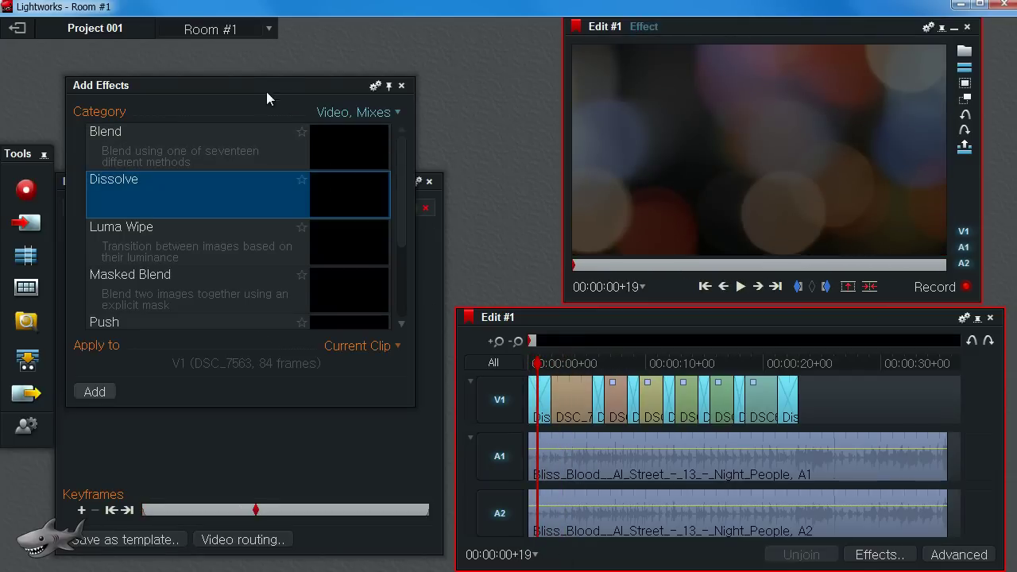
click(395, 111)
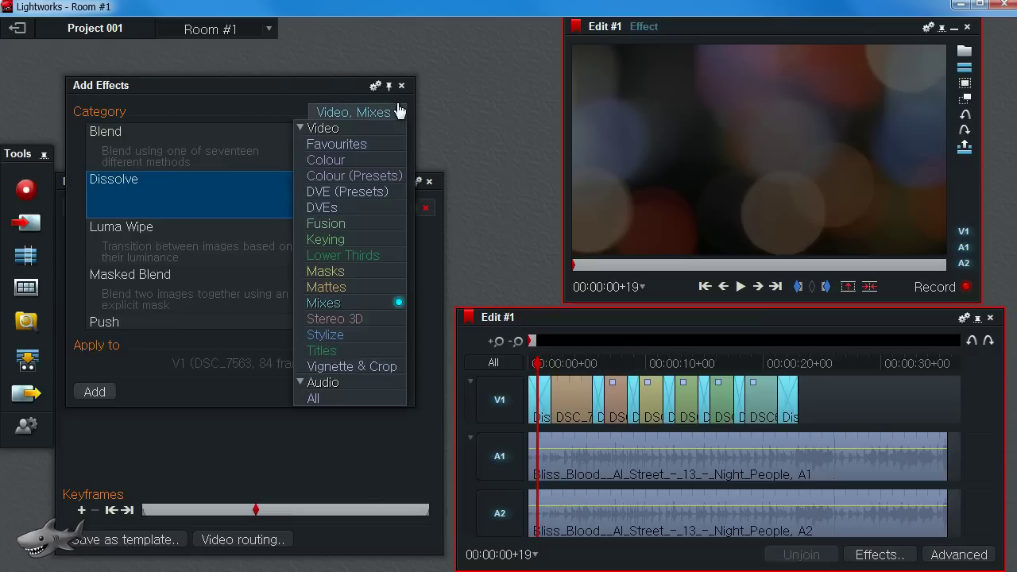
click(315, 399)
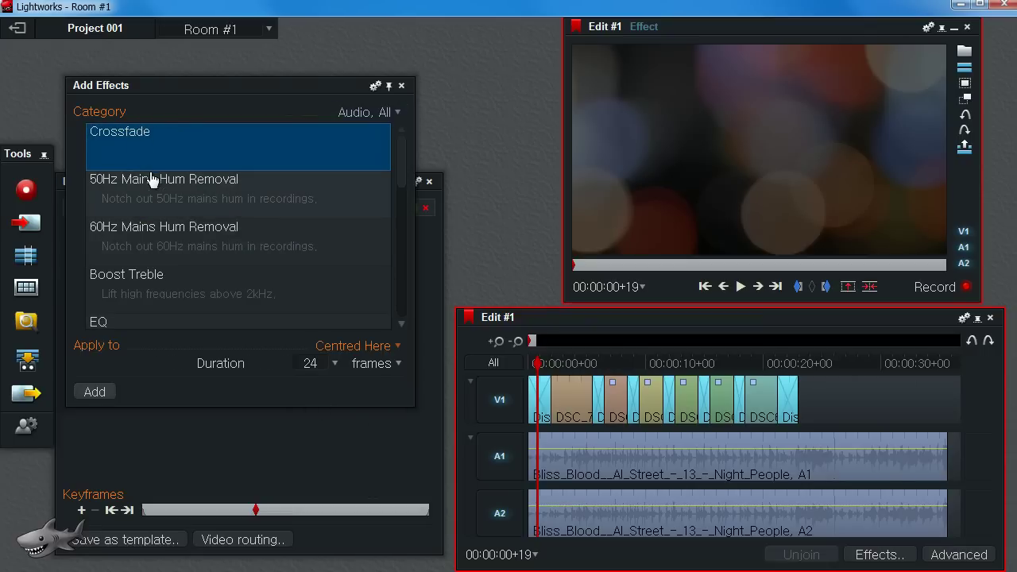
drag(158, 148, 496, 448)
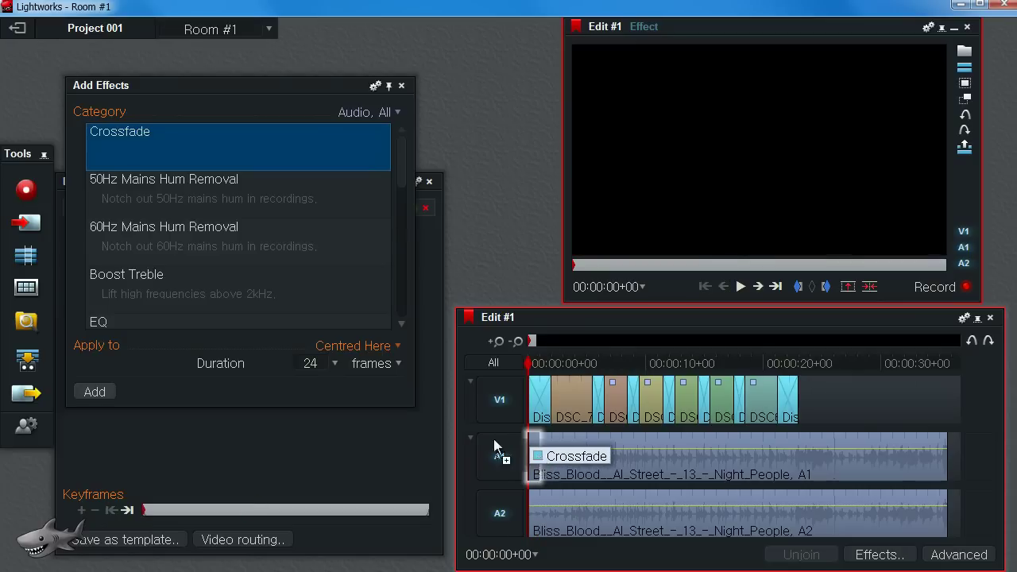
drag(297, 154, 536, 521)
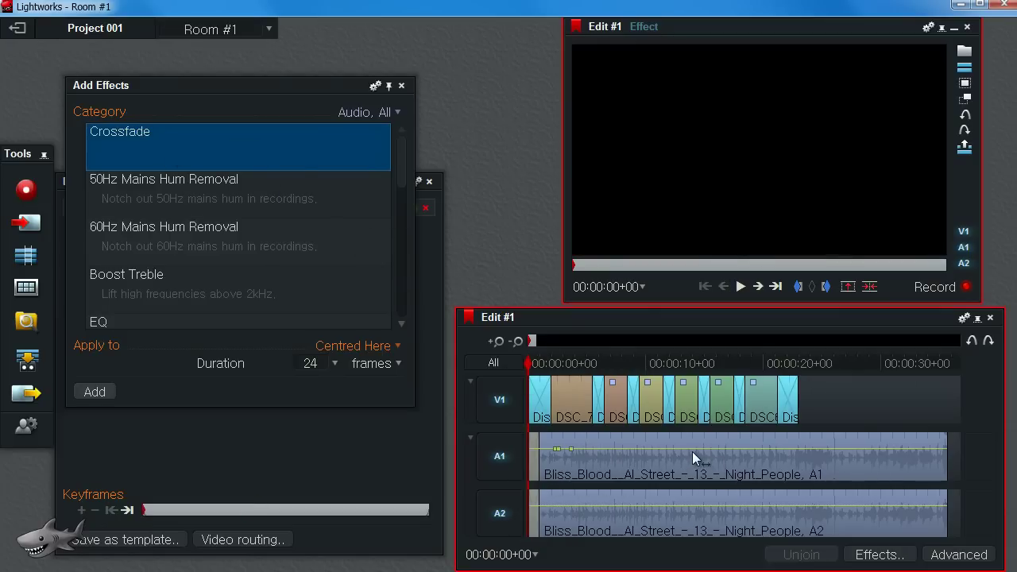
Add a Crossfade to the end of the music on A1 only
scroll(689, 447, down, 4)
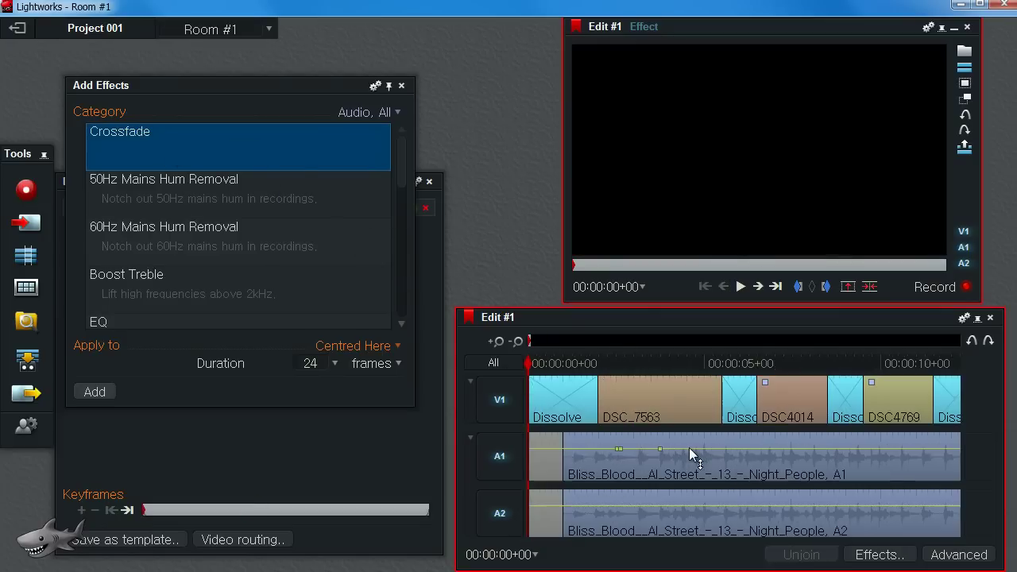
click(636, 364)
drag(636, 363, 654, 366)
scroll(757, 410, up, 3)
drag(147, 159, 837, 469)
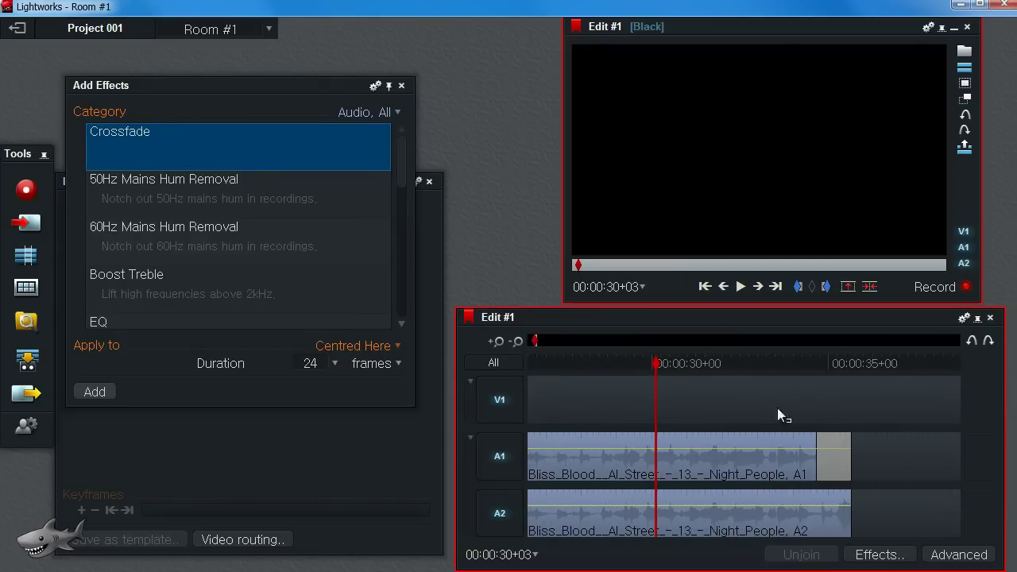
Try adding 24-frame Crossfades centred on the end of the music on both audio tracks, and undo them
key(space)
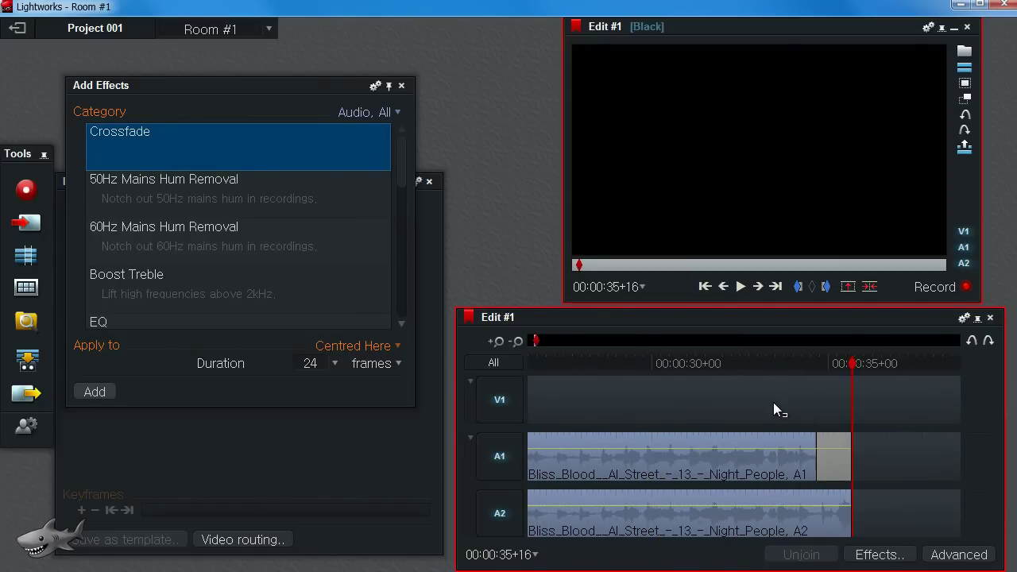
double_click(174, 151)
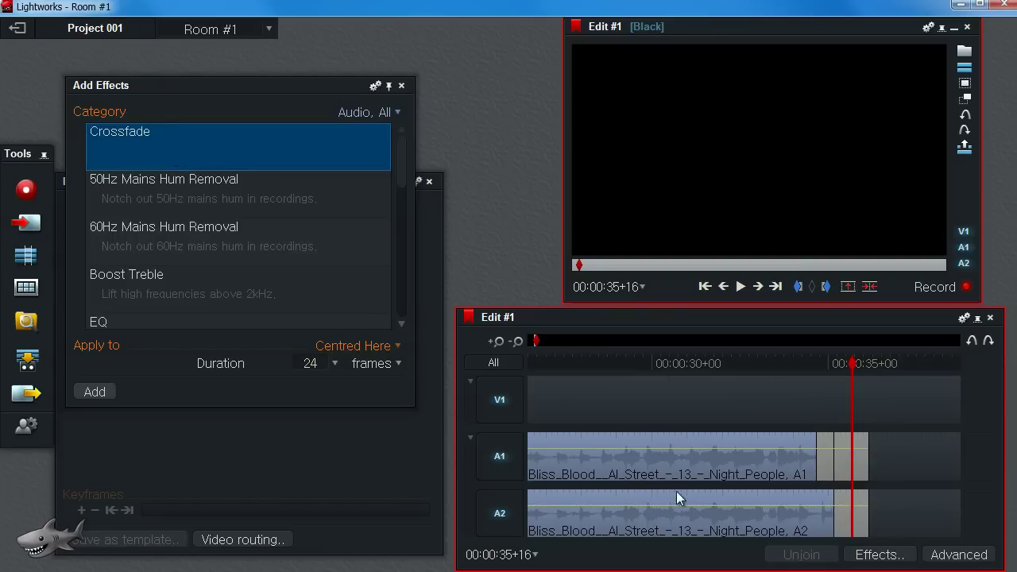
key(ctrl+z)
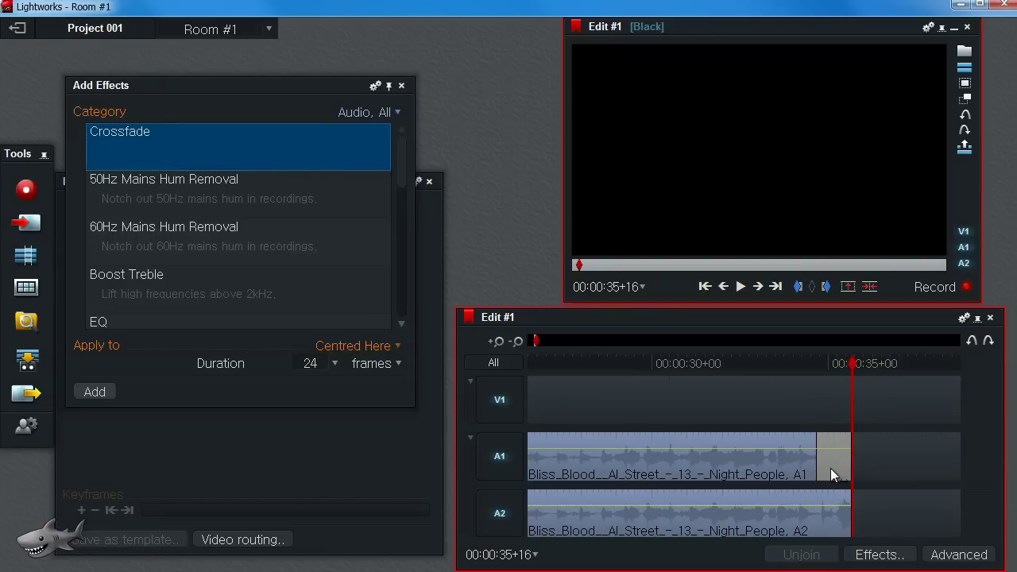
Replace the A1-only closing Crossfade with 24-frame Crossfades centred on the end of the music on A1 and A2
click(828, 364)
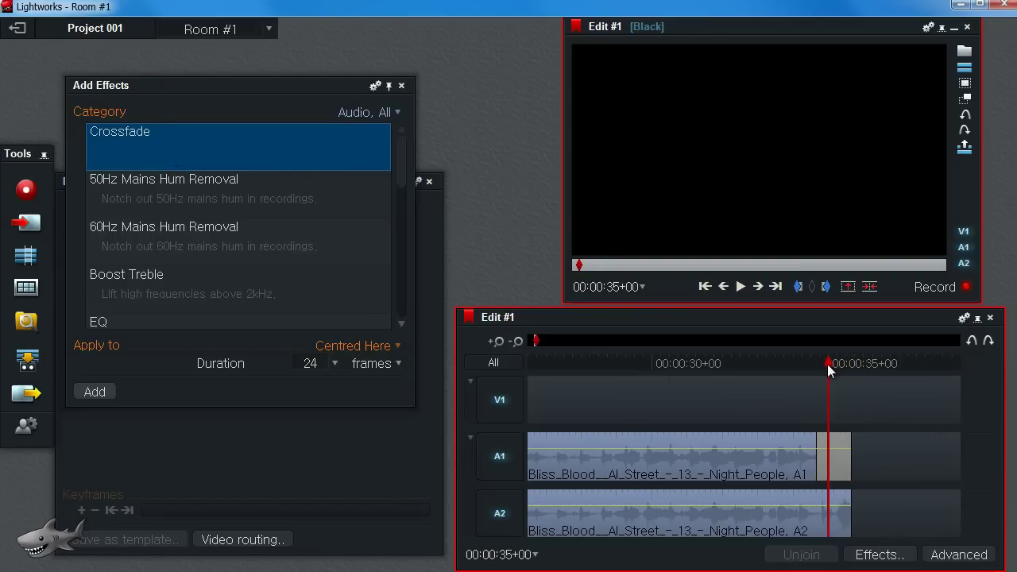
right_click(836, 460)
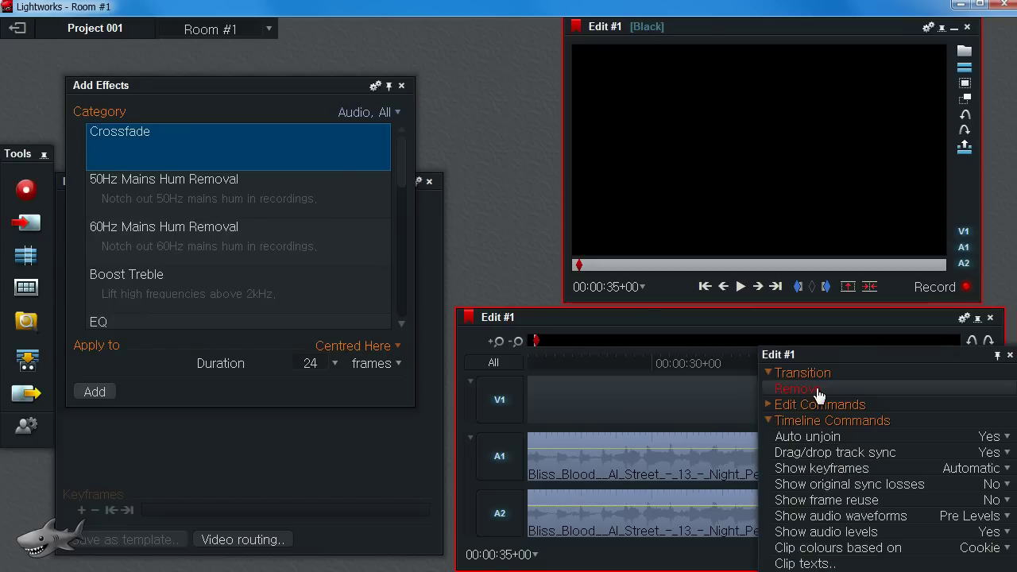
click(833, 375)
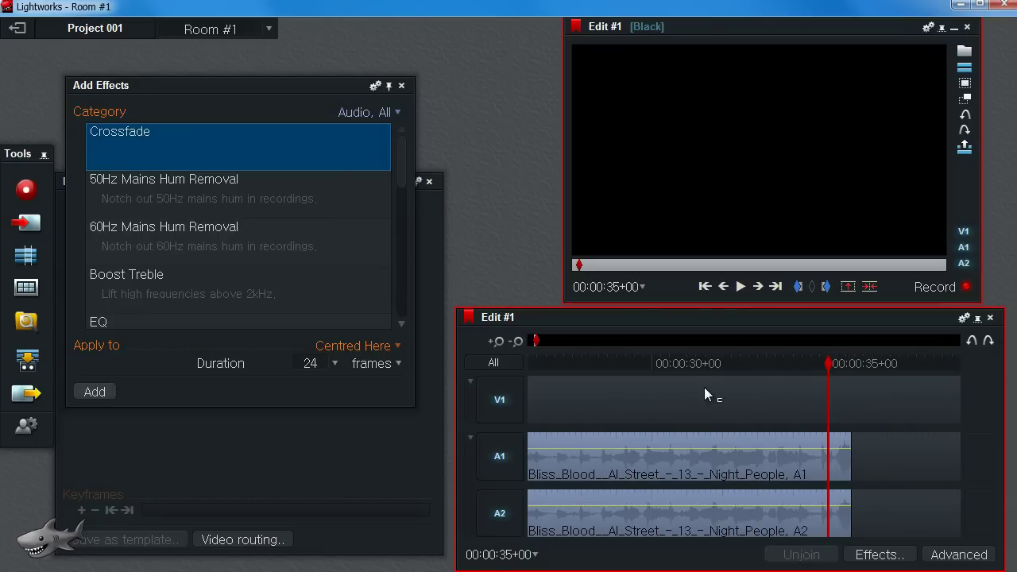
key(End)
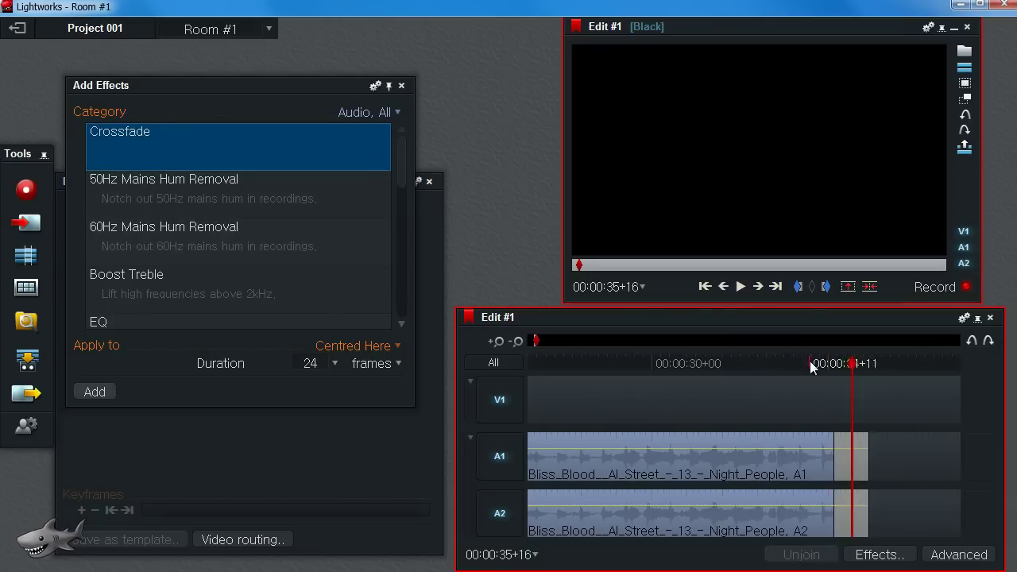
Lengthen the opening Crossfades on A1 and A2 by moving their end to 00:00:02+00
drag(809, 363, 266, 367)
click(926, 402)
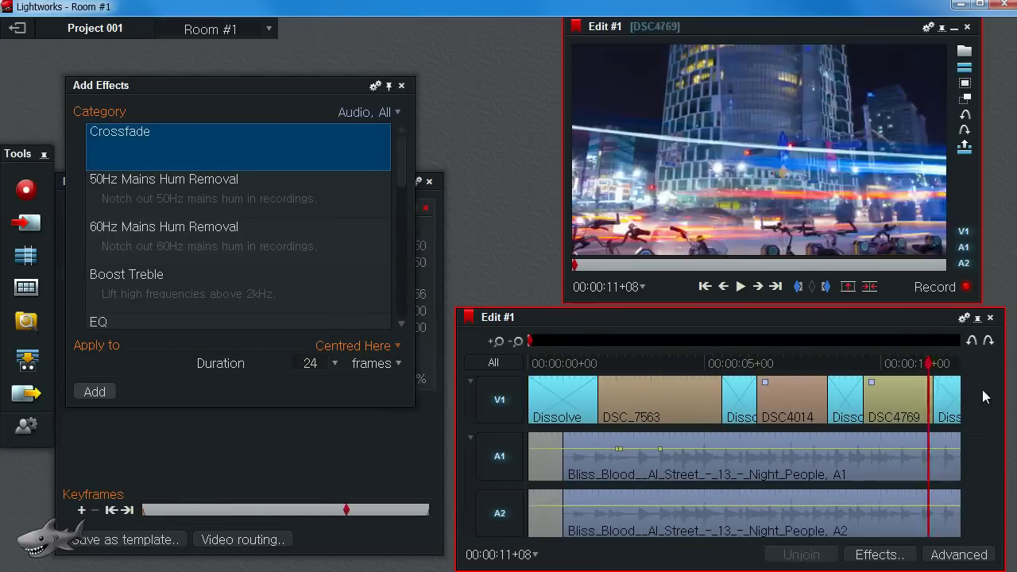
click(676, 411)
scroll(673, 411, down, 5)
drag(630, 363, 480, 372)
scroll(664, 362, up, 5)
scroll(779, 367, down, 5)
scroll(622, 459, up, 5)
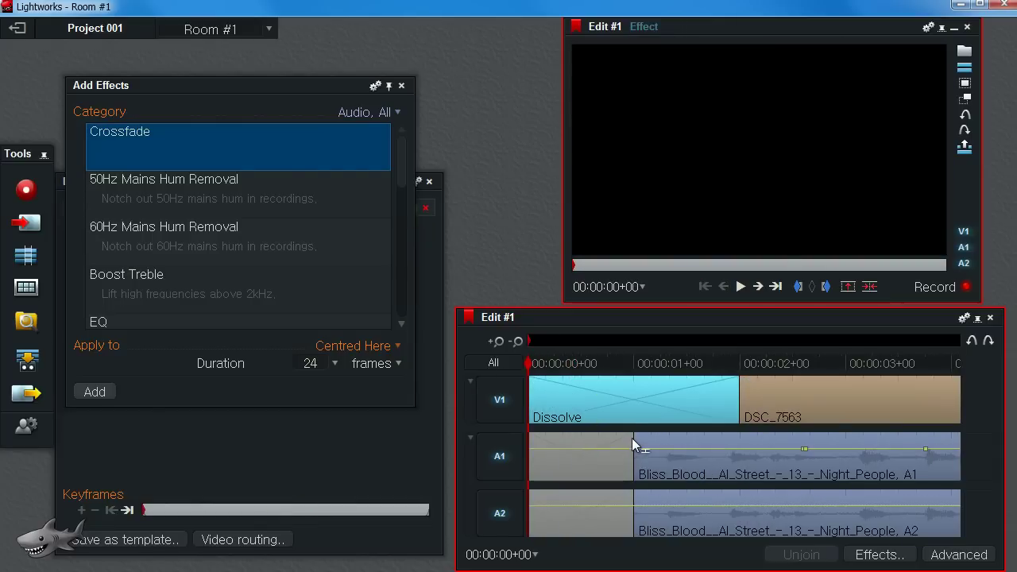
drag(632, 437, 750, 452)
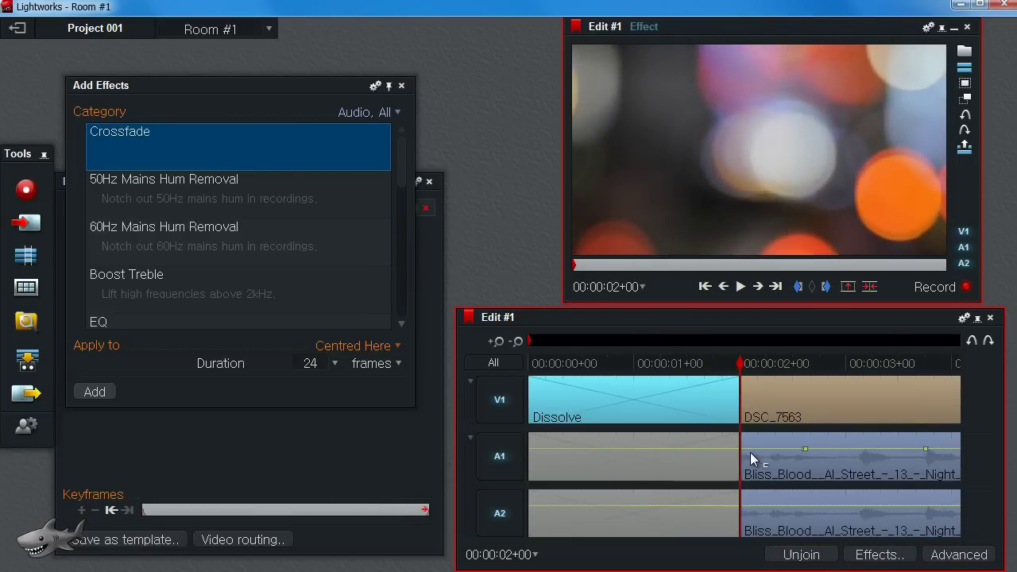
Play the opening from the start of the timeline into the DSC4014 clip to check the music fade-in
scroll(733, 438, down, 4)
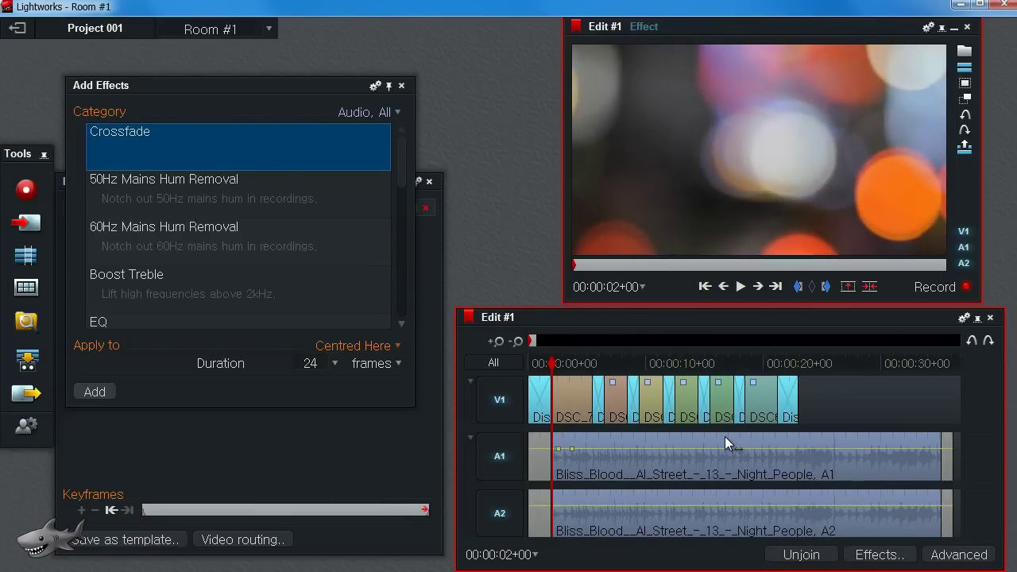
key(Home)
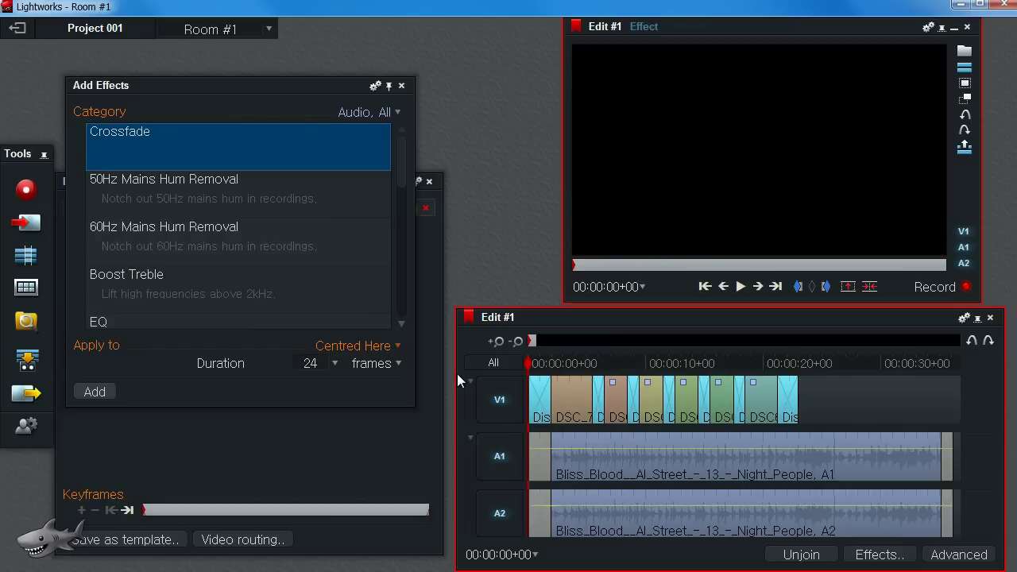
key(space)
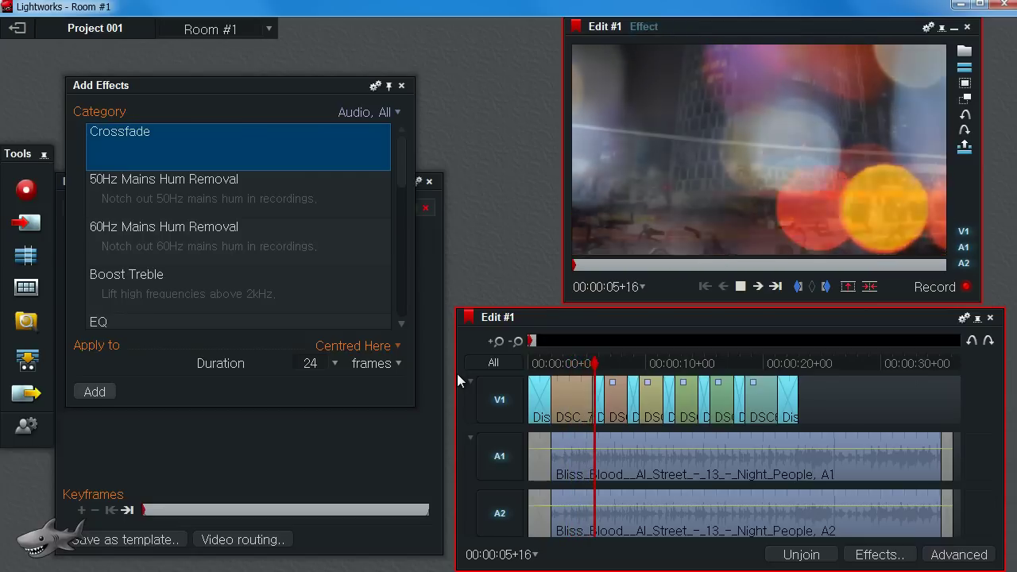
key(space)
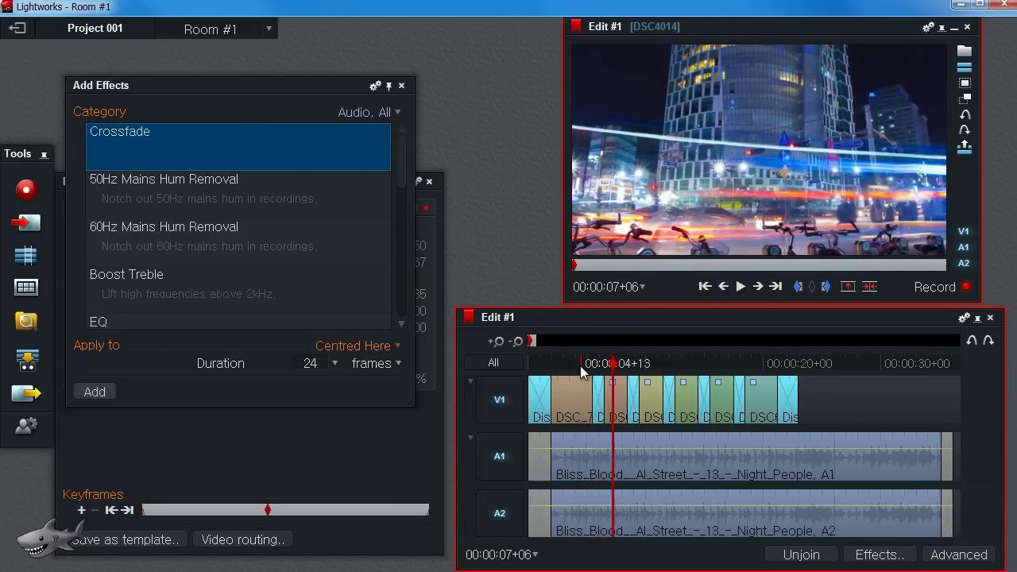
Move the playhead back to about 00:00:02+09 and bring the Effects panel in front of the Add Effects panel
drag(581, 372, 555, 396)
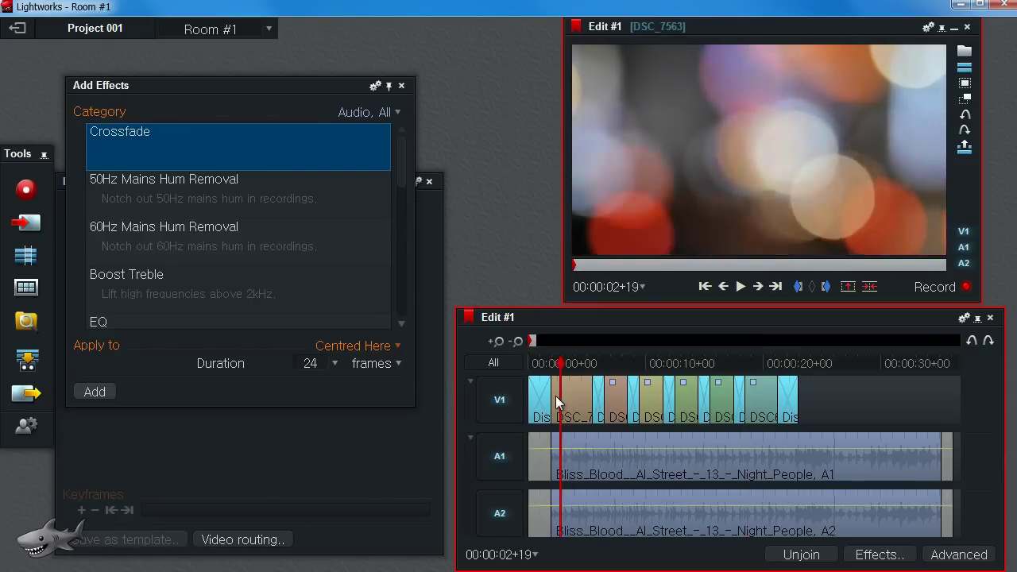
drag(272, 90, 275, 65)
click(437, 247)
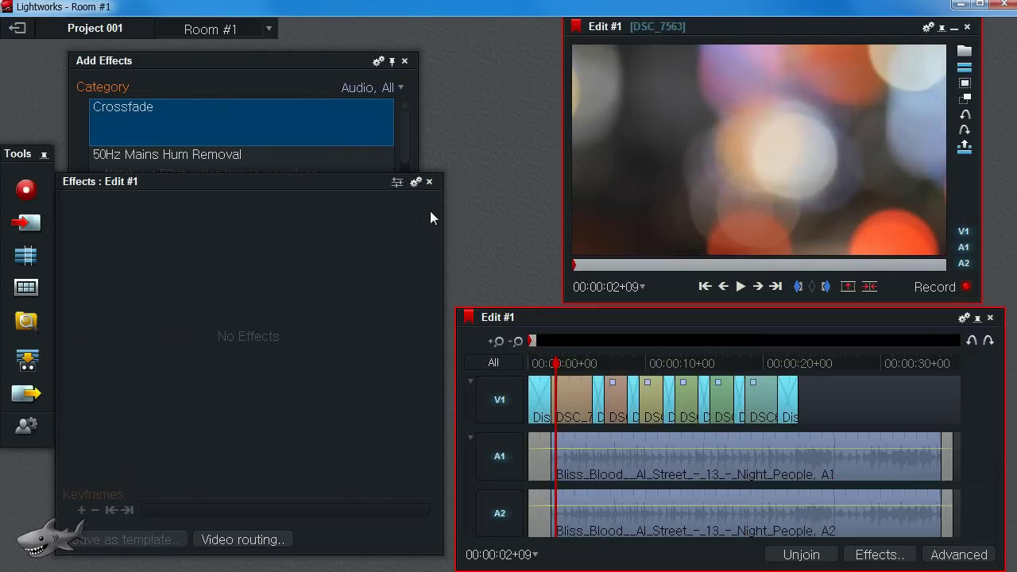
Add a Titles effect to the DSC_7563 clip at about 00:00:03+03 and advance the playhead to 00:00:03+10
drag(573, 367, 564, 364)
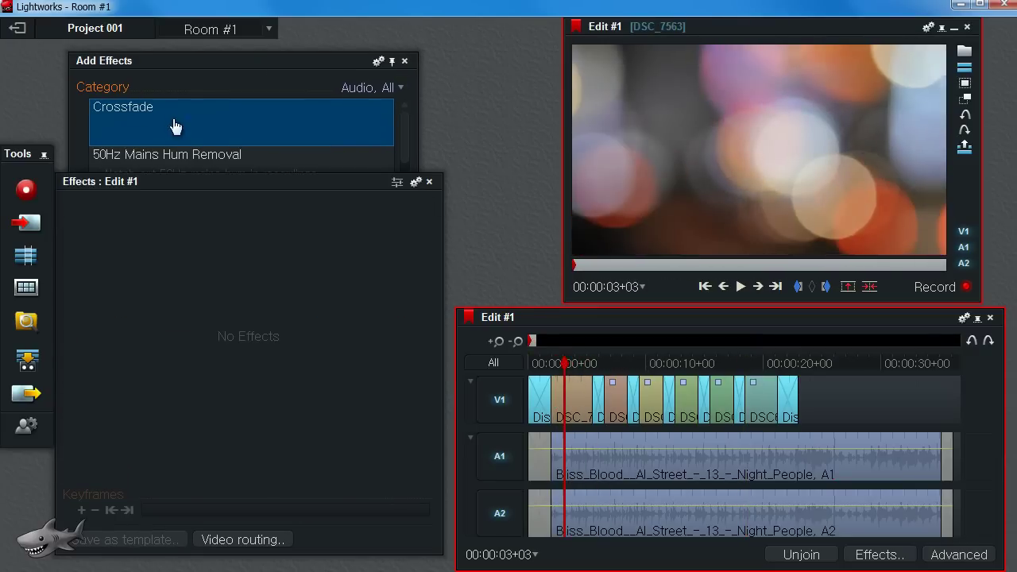
click(429, 181)
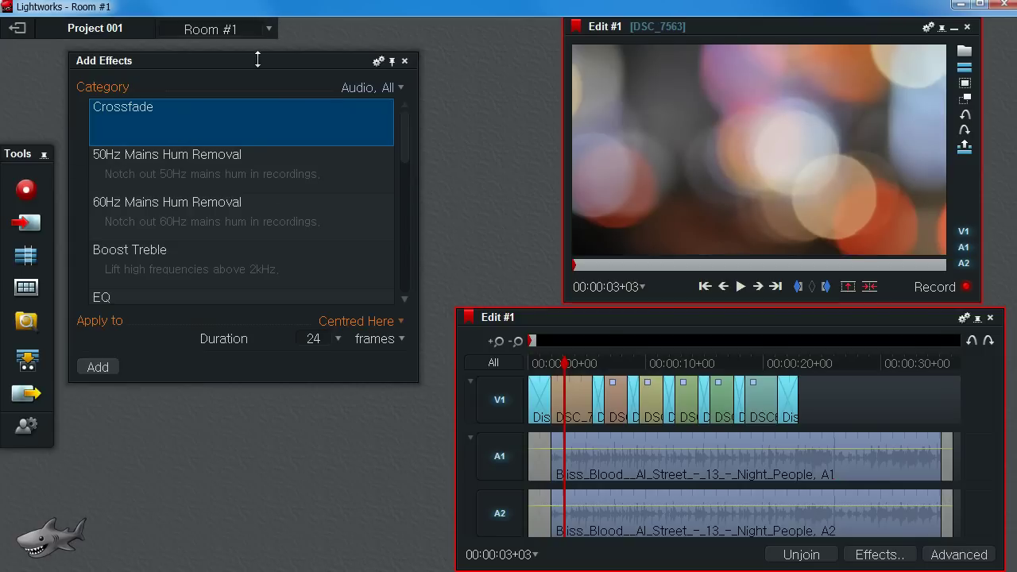
drag(158, 59, 154, 87)
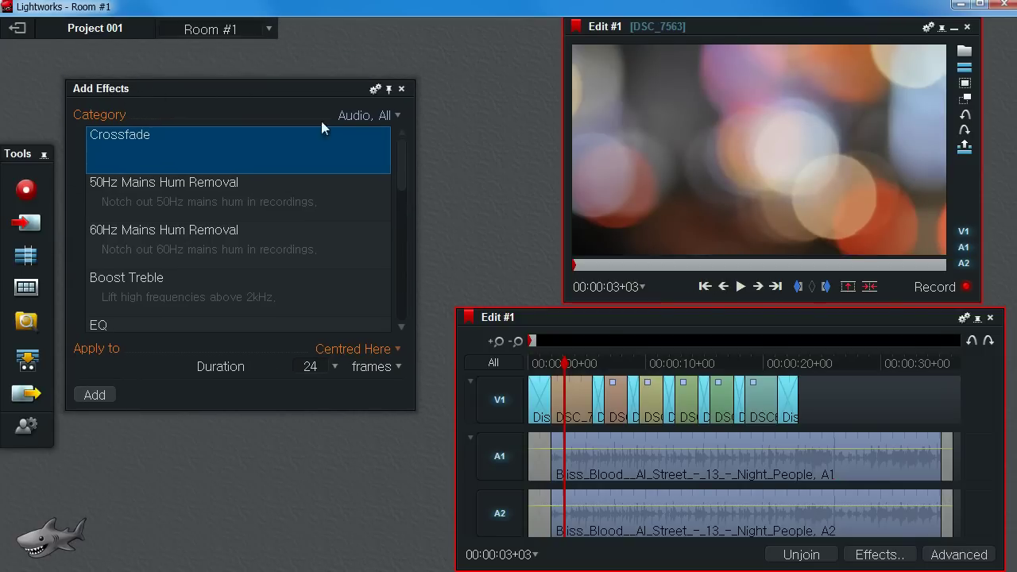
click(398, 118)
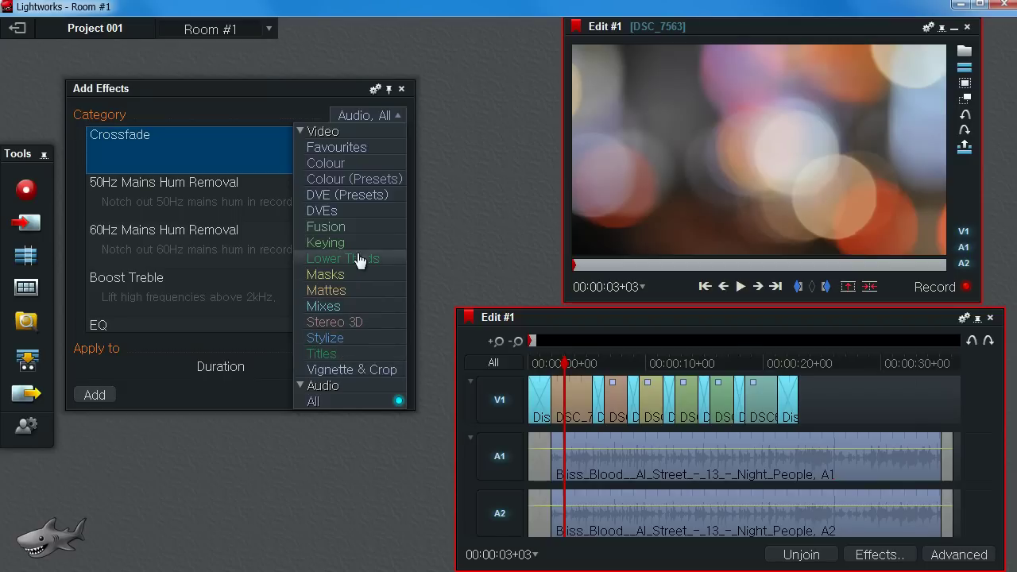
click(337, 356)
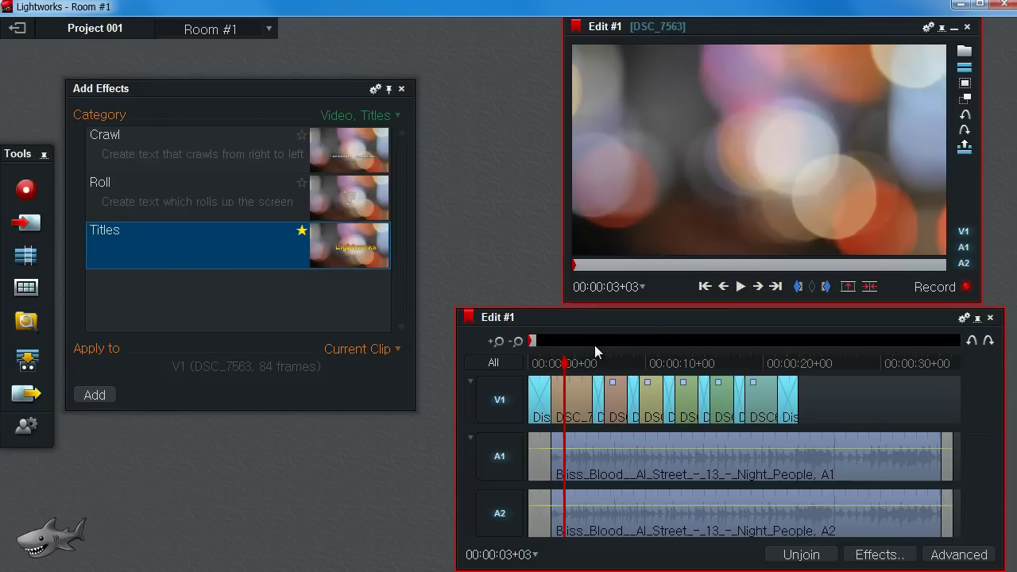
double_click(169, 253)
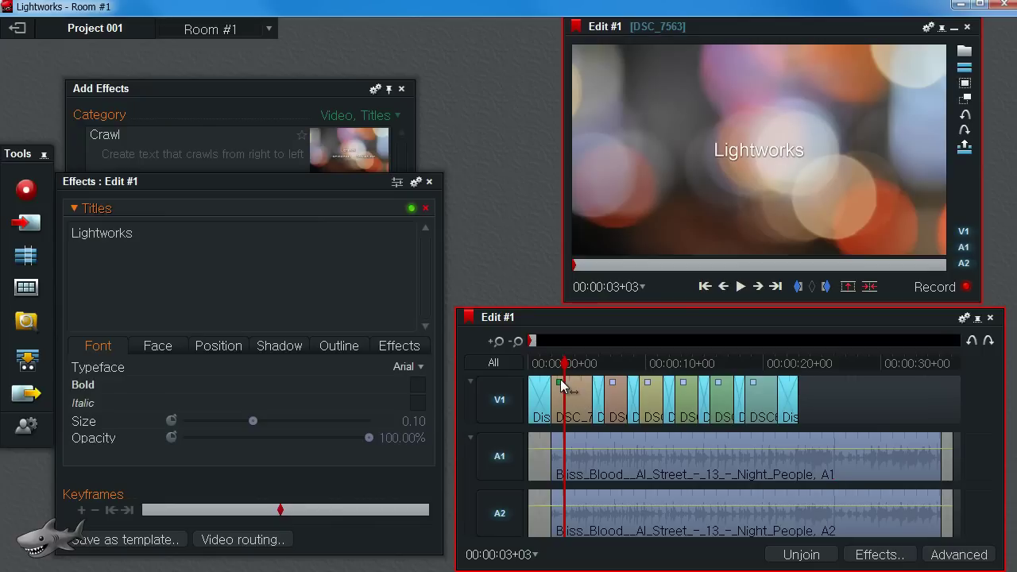
scroll(570, 388, up, 3)
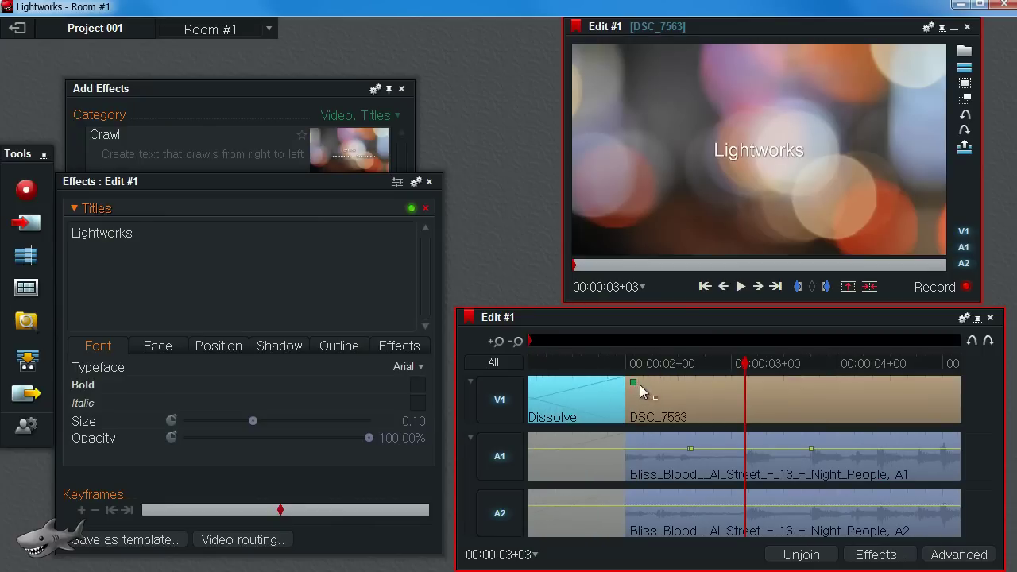
scroll(638, 391, down, 3)
scroll(642, 398, down, 3)
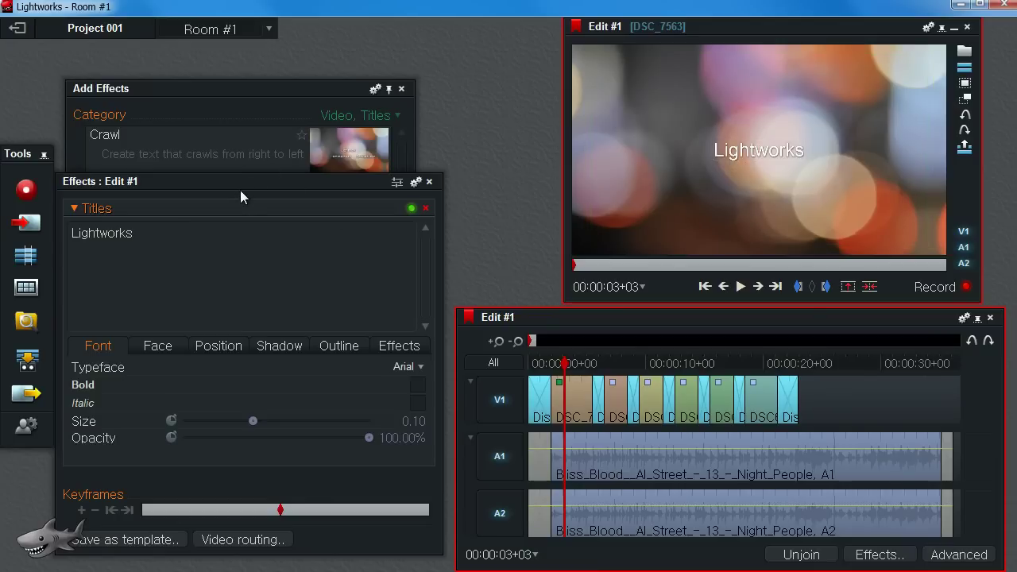
drag(241, 191, 243, 157)
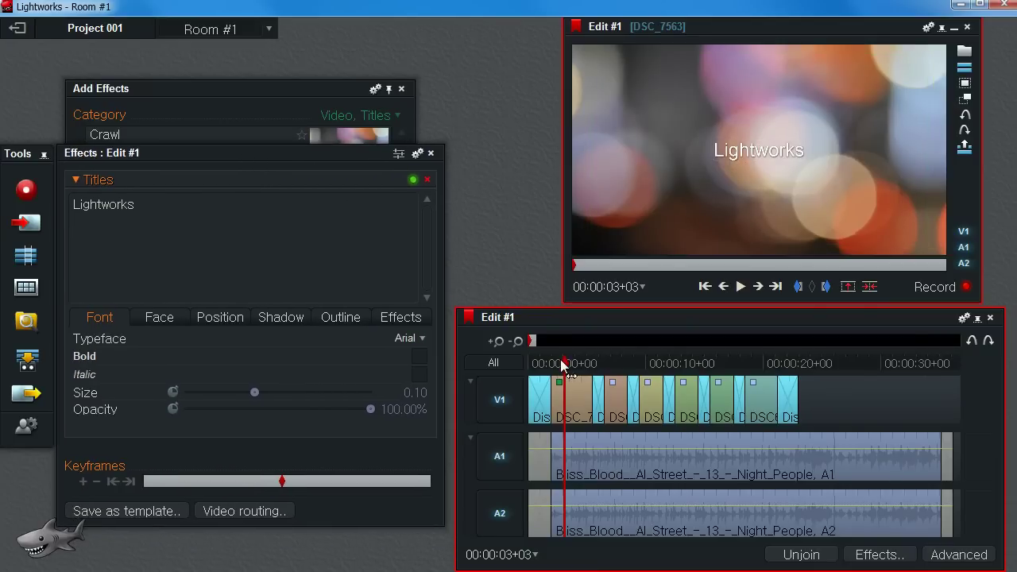
drag(561, 363, 568, 364)
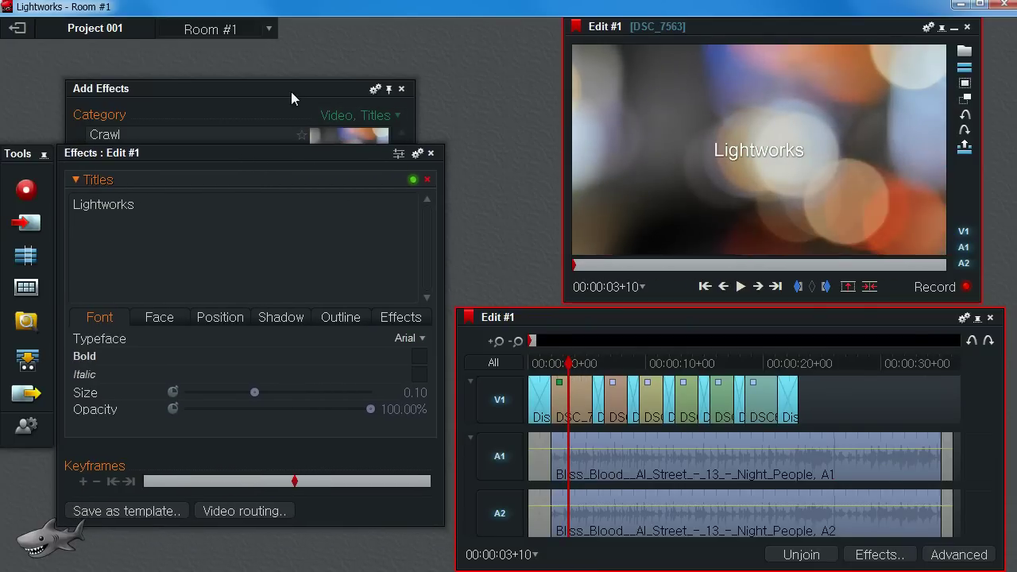
Try a second Titles effect on the DSC_7563 clip and offset the first listed title's X position to about 74.53%
click(290, 113)
double_click(159, 256)
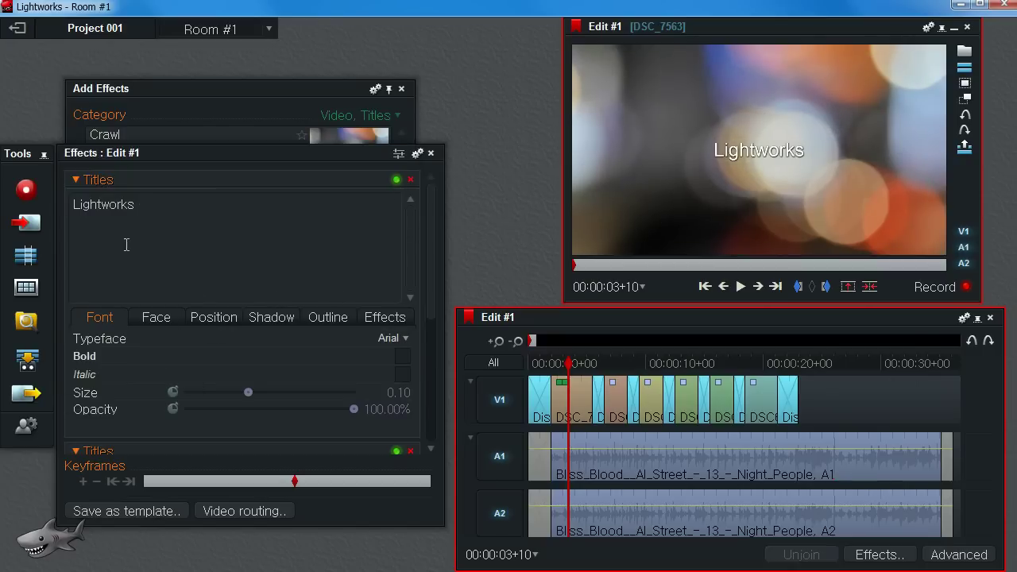
click(77, 180)
click(78, 201)
click(99, 184)
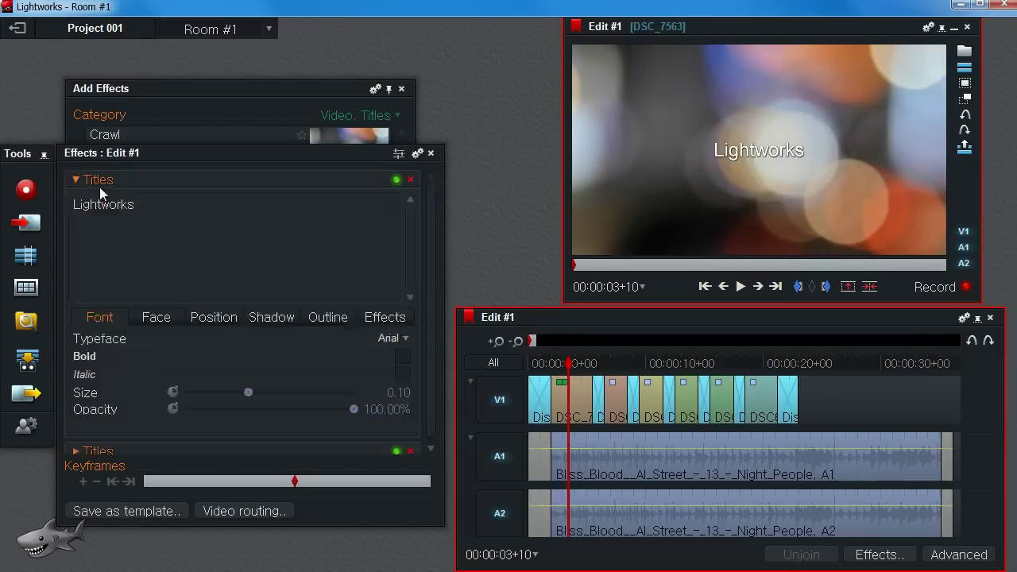
click(191, 318)
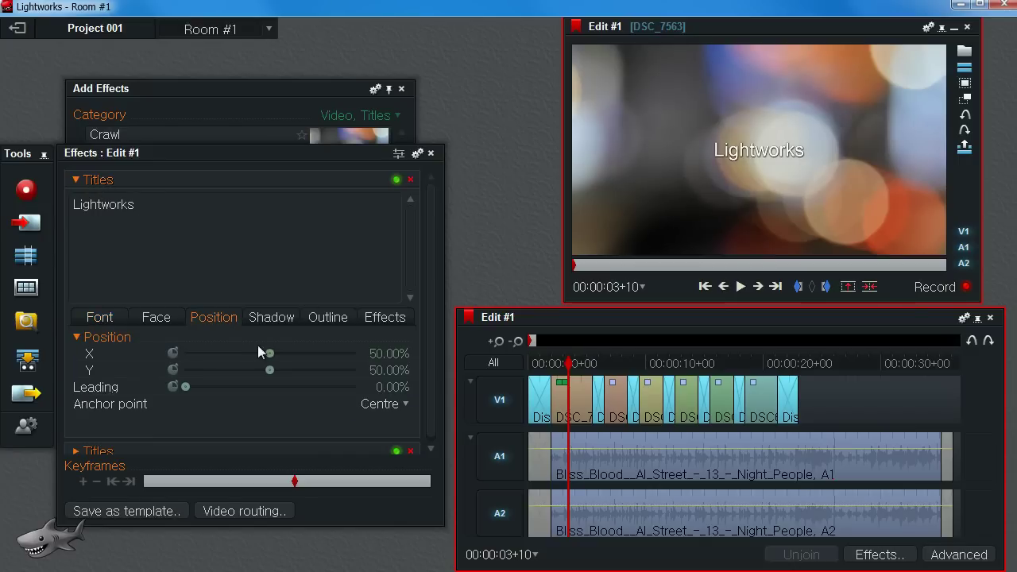
drag(270, 357, 312, 364)
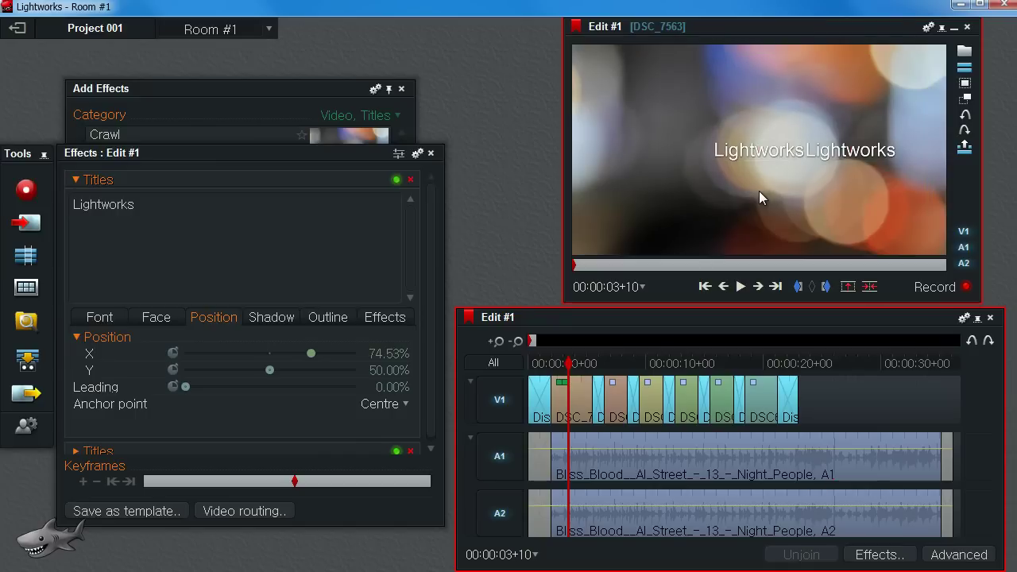
Remove the lower Titles effect and set the remaining title's X position to 50%
click(410, 451)
click(220, 187)
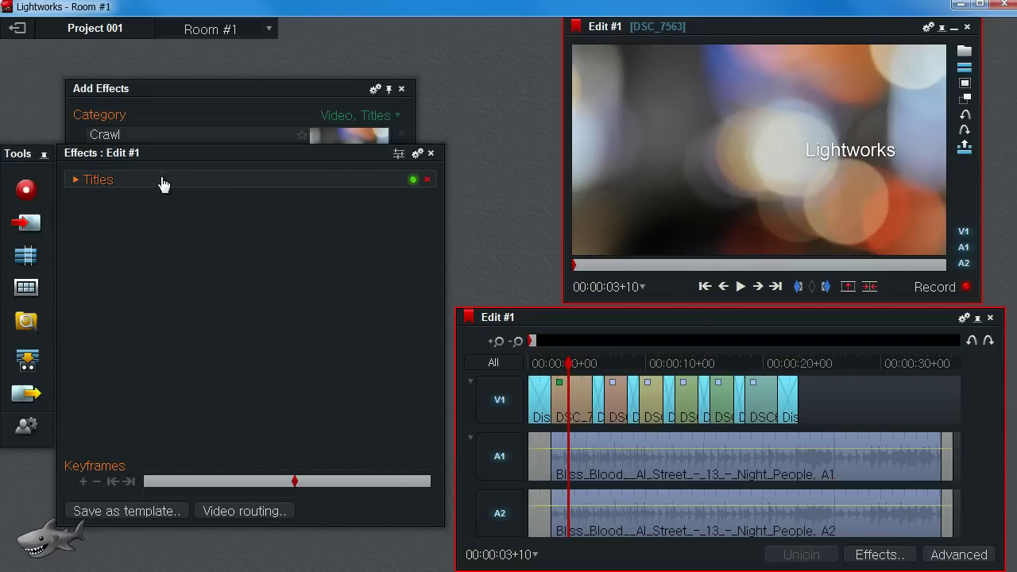
click(77, 182)
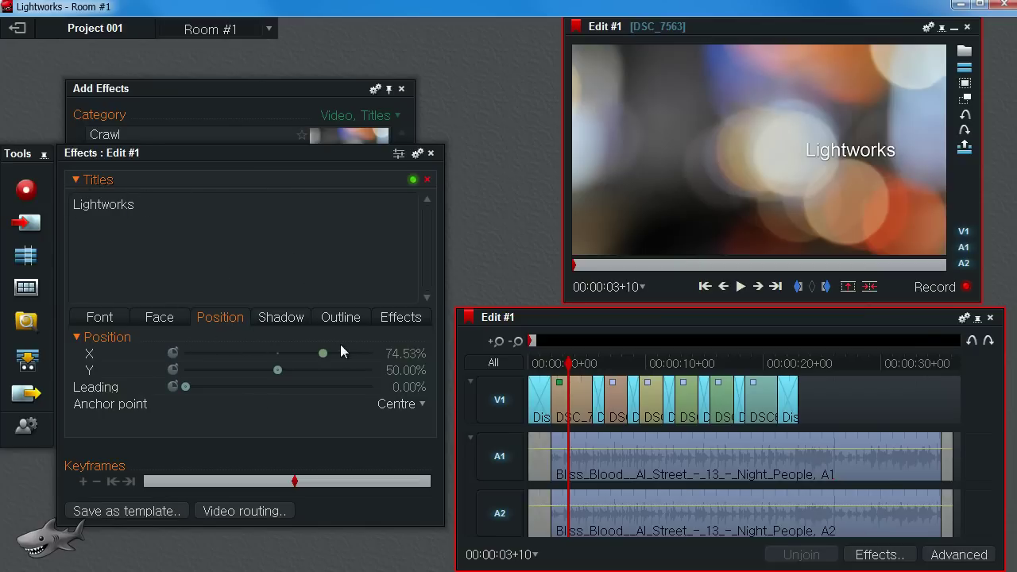
drag(324, 353, 277, 355)
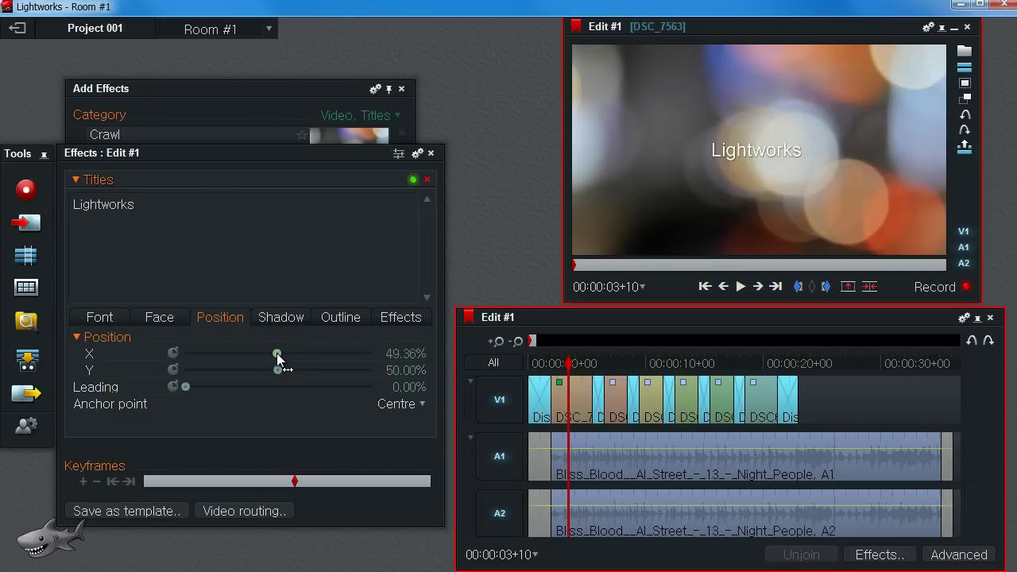
drag(278, 354, 279, 355)
click(405, 357)
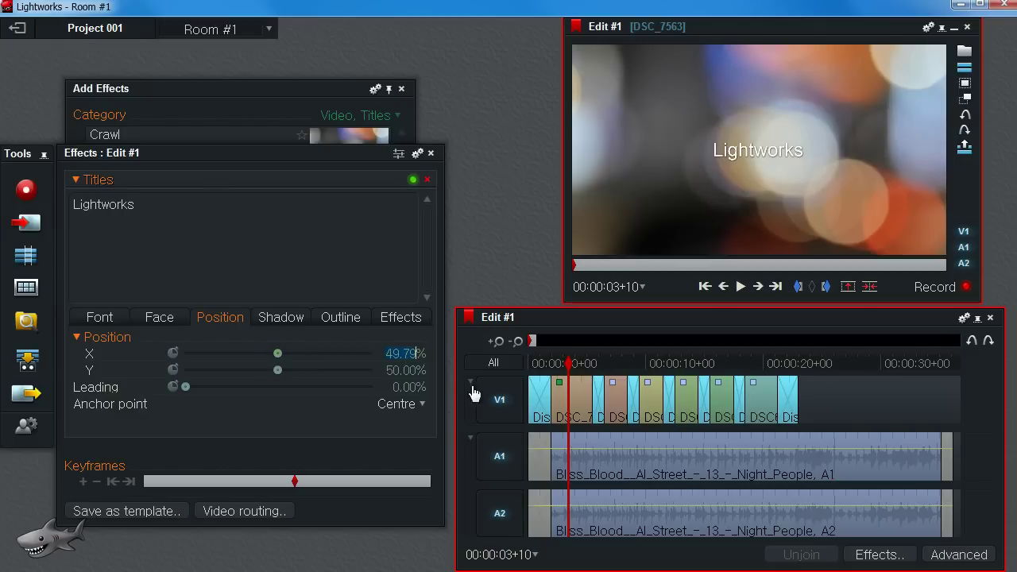
text(50)
key(Return)
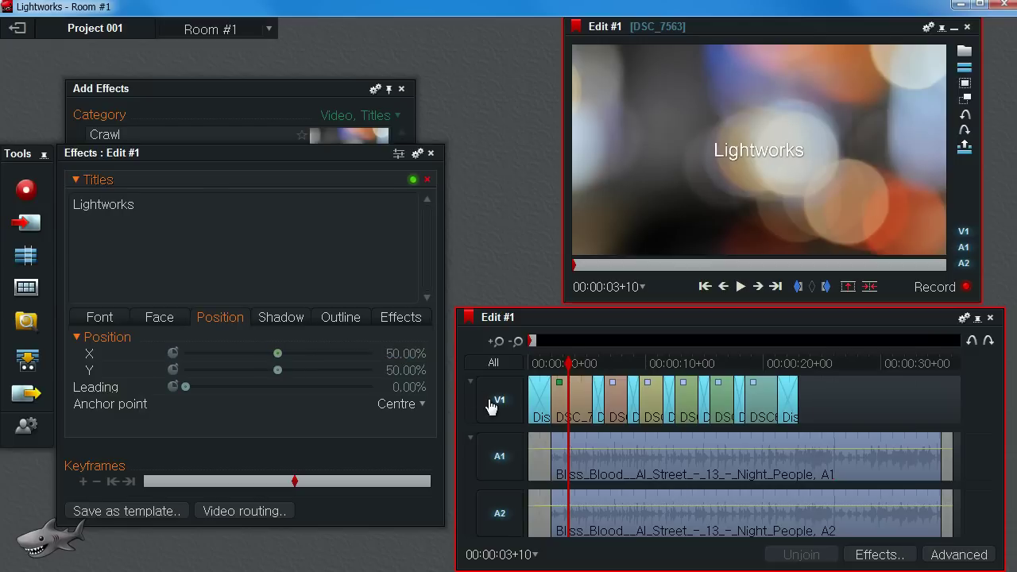
Try appending placeholder characters to the title text, ending as Lightworkskdsjflk
click(163, 214)
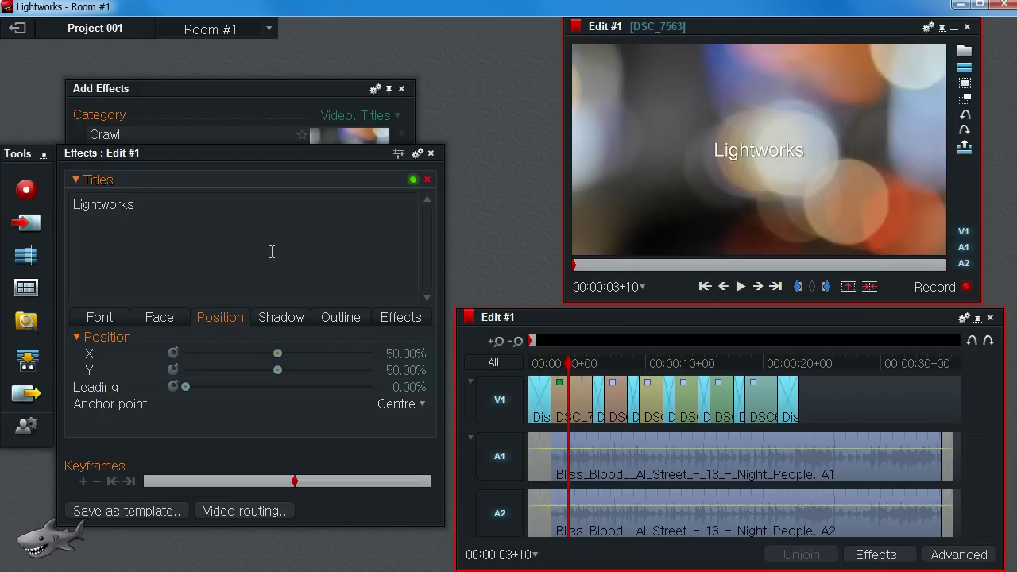
text(kdsjflksjdkf)
key(BackSpace)
key(BackSpace)
key(BackSpace)
key(BackSpace)
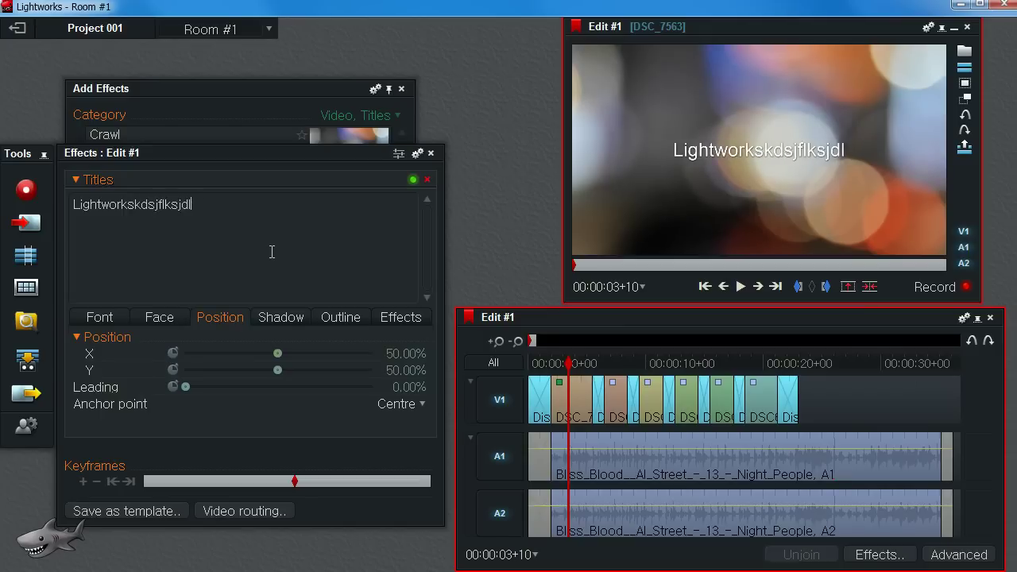
key(BackSpace)
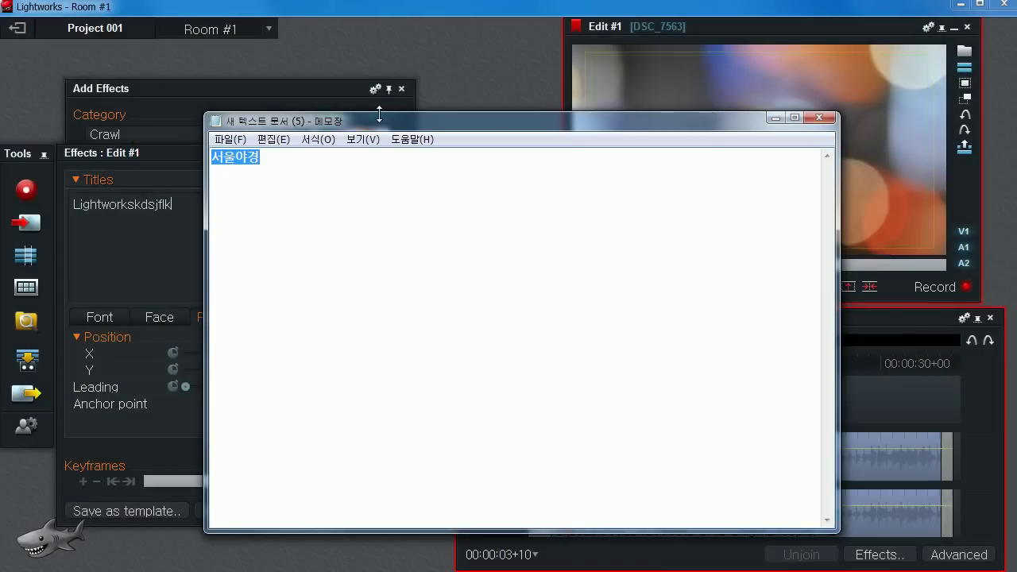
Copy 서울야경 from the open Notepad document and replace the entire title text with it in Lightworks
drag(371, 130, 433, 143)
click(358, 184)
double_click(316, 174)
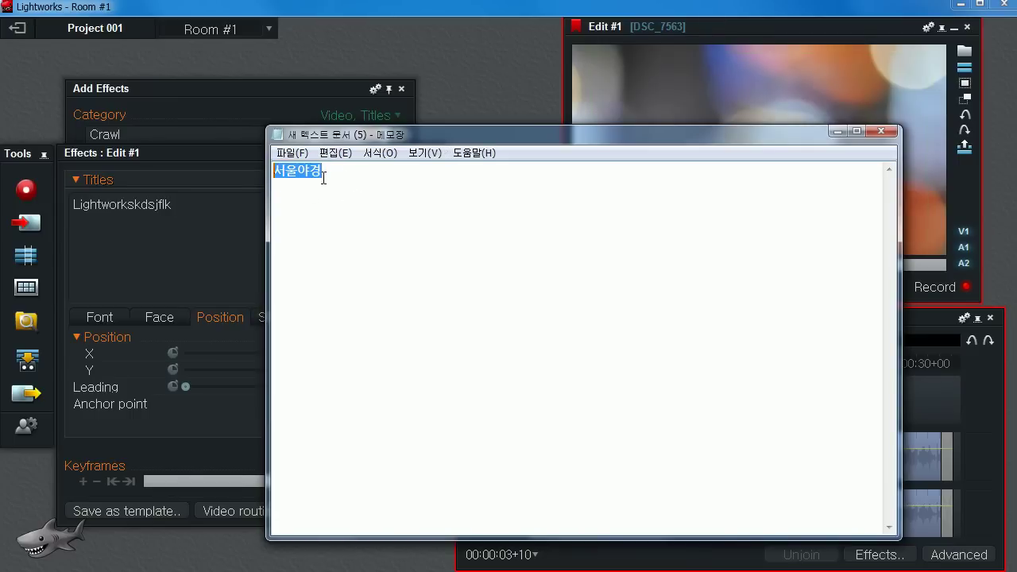
right_click(304, 171)
click(334, 227)
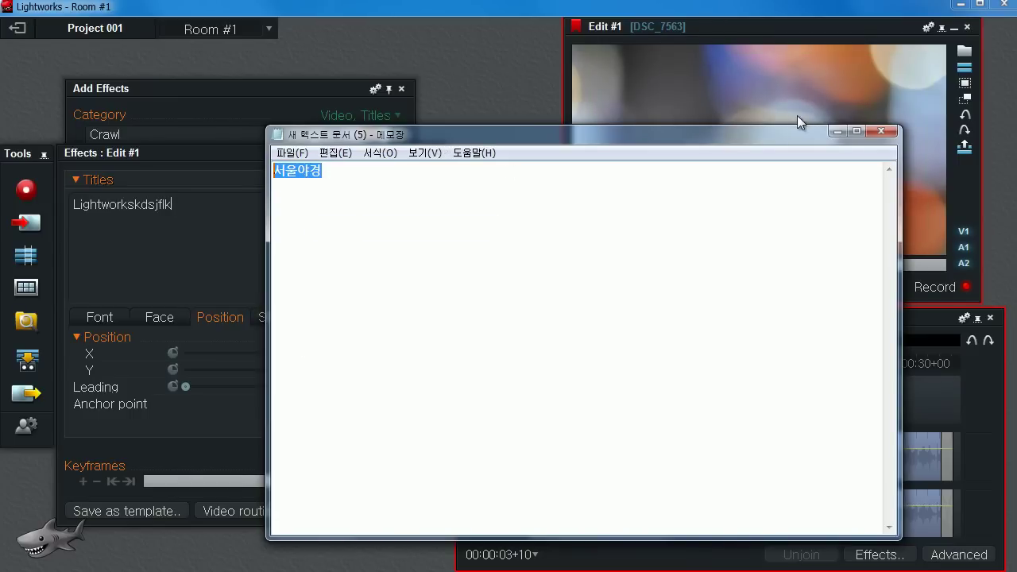
click(839, 130)
drag(234, 203, 72, 206)
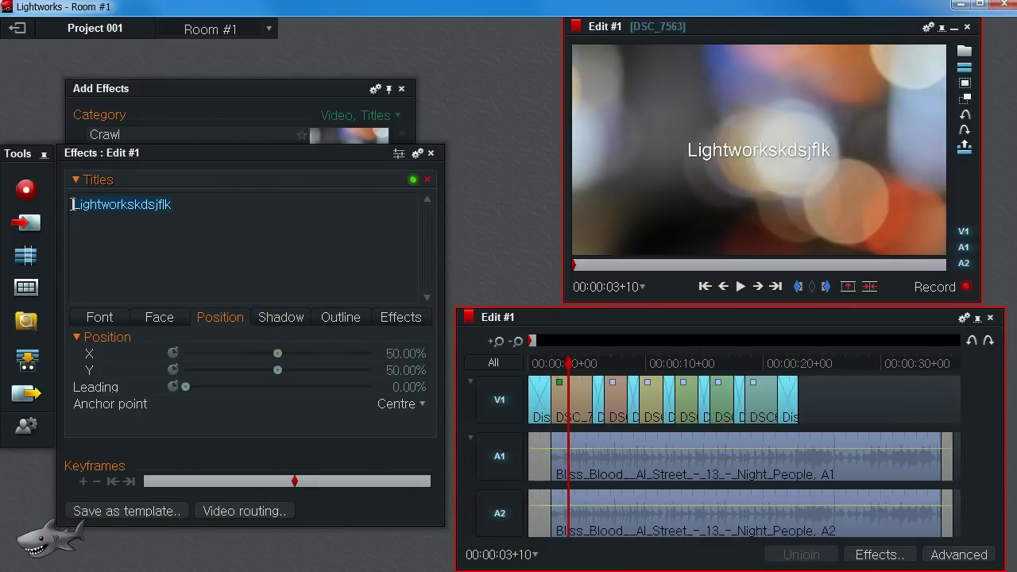
right_click(130, 204)
click(157, 245)
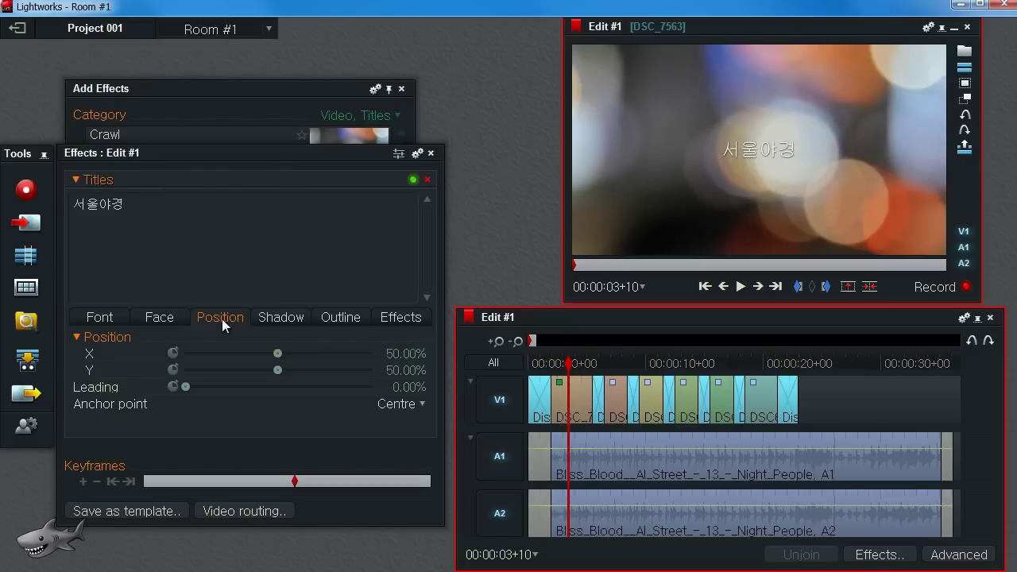
Set the title's typeface to 서울남산체 B and its size to 0.25
click(102, 320)
click(413, 341)
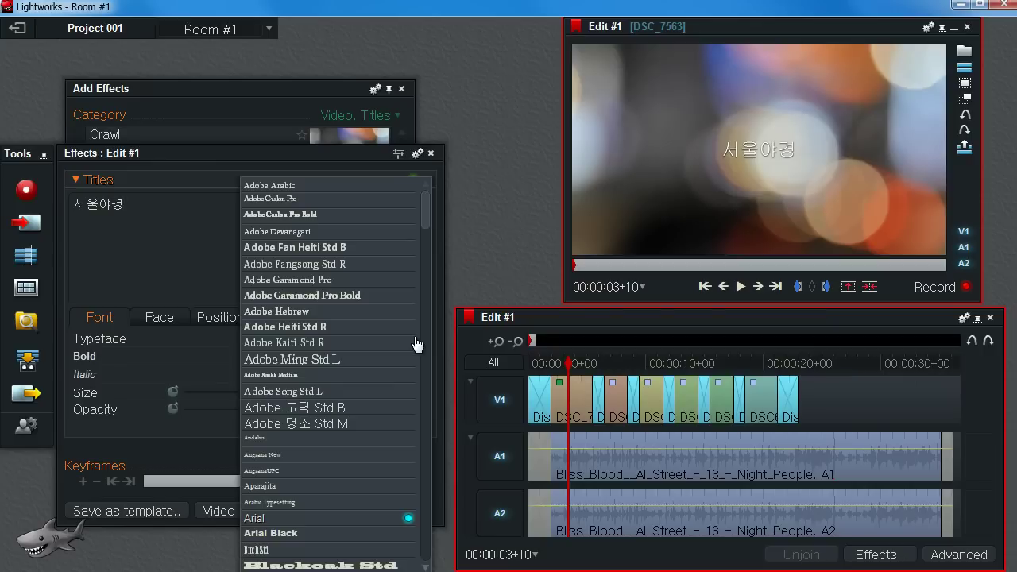
drag(429, 207, 445, 527)
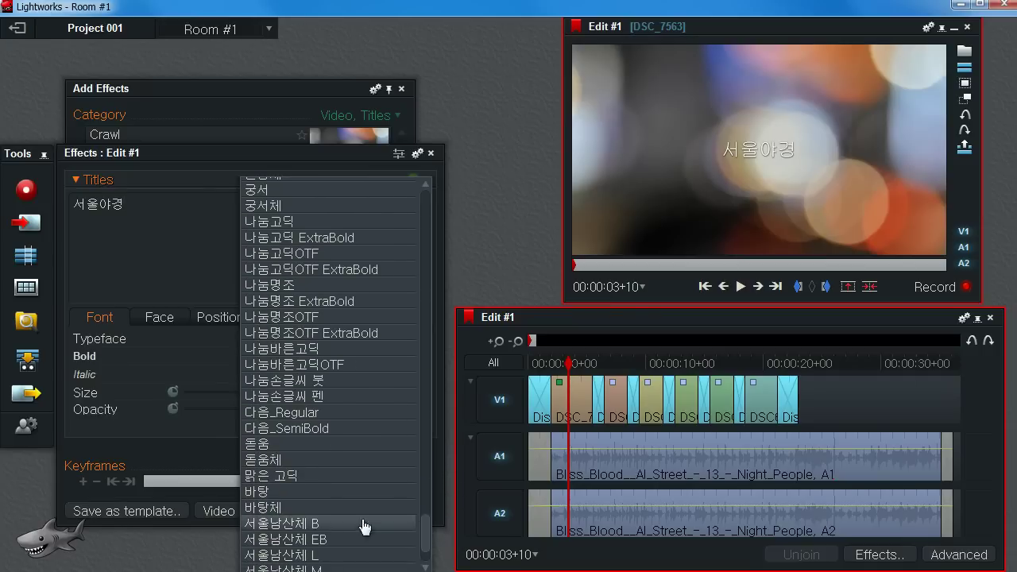
click(278, 524)
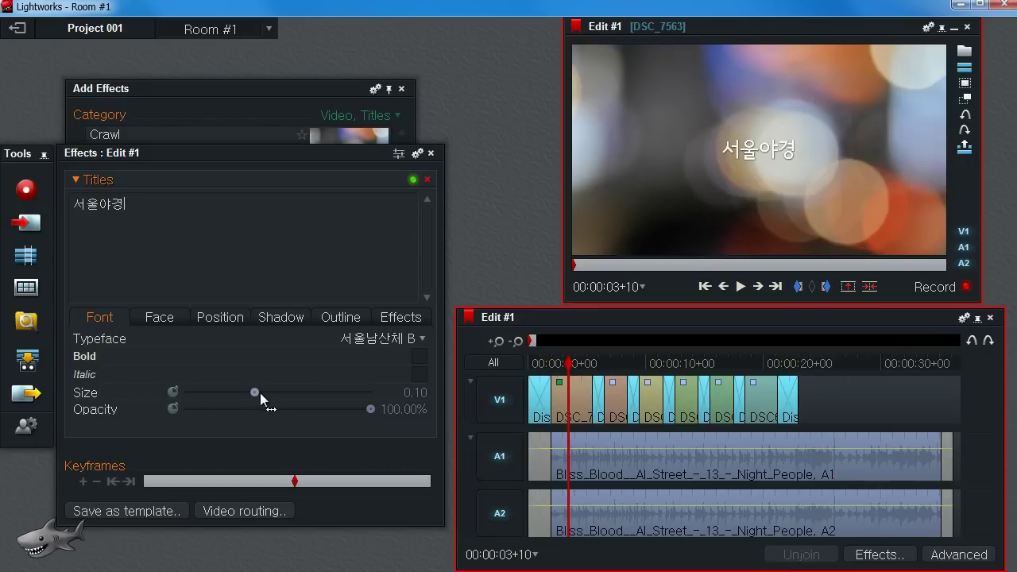
drag(255, 392, 374, 404)
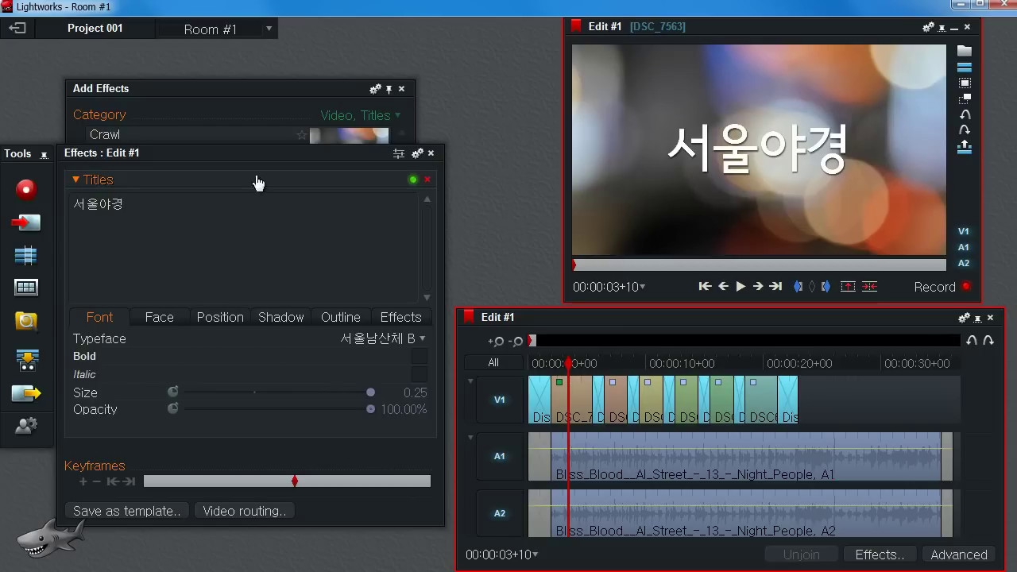
Review the title's Face, Position and Shadow settings and try enabling its outline
click(166, 324)
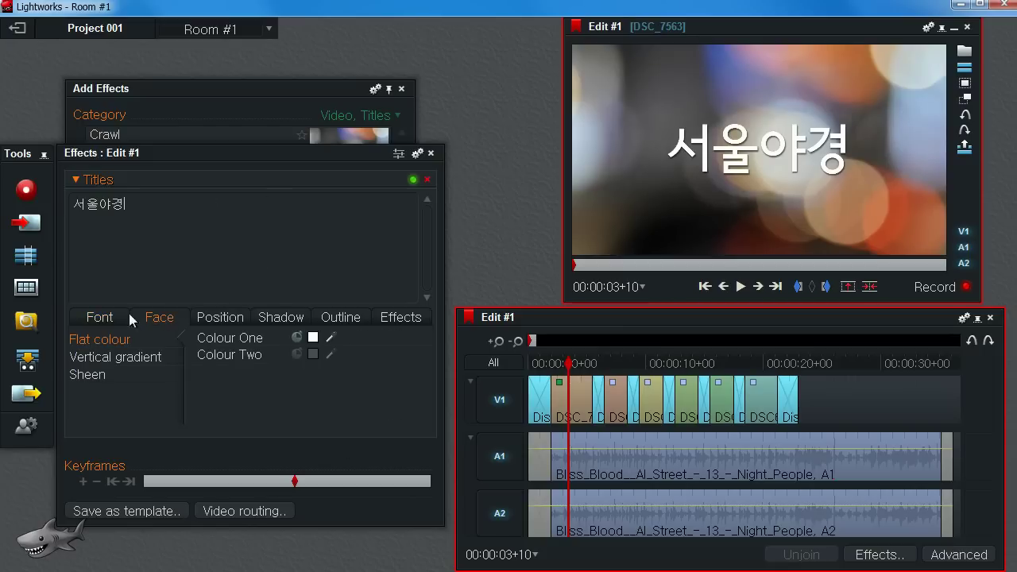
click(108, 319)
click(221, 322)
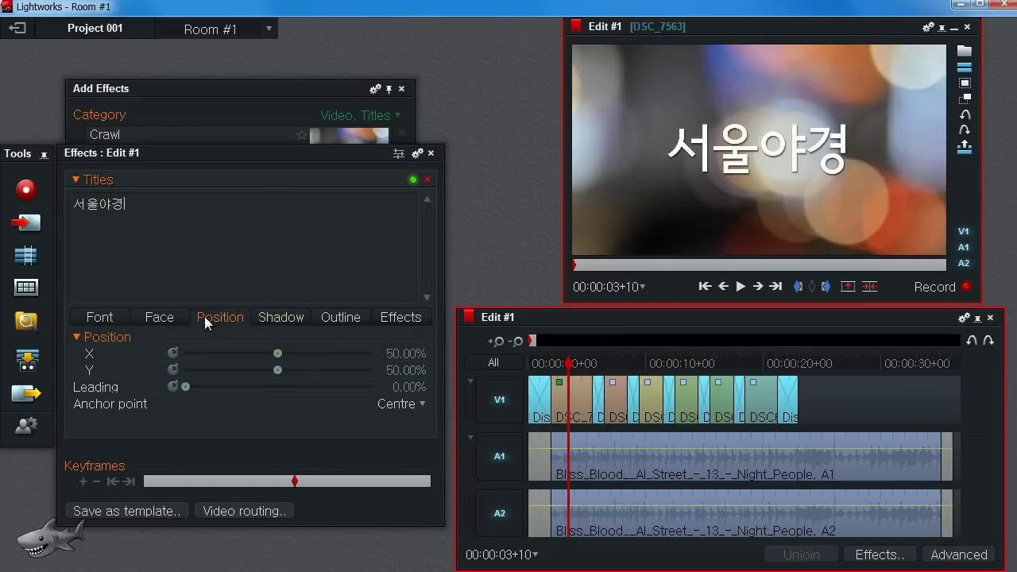
click(274, 322)
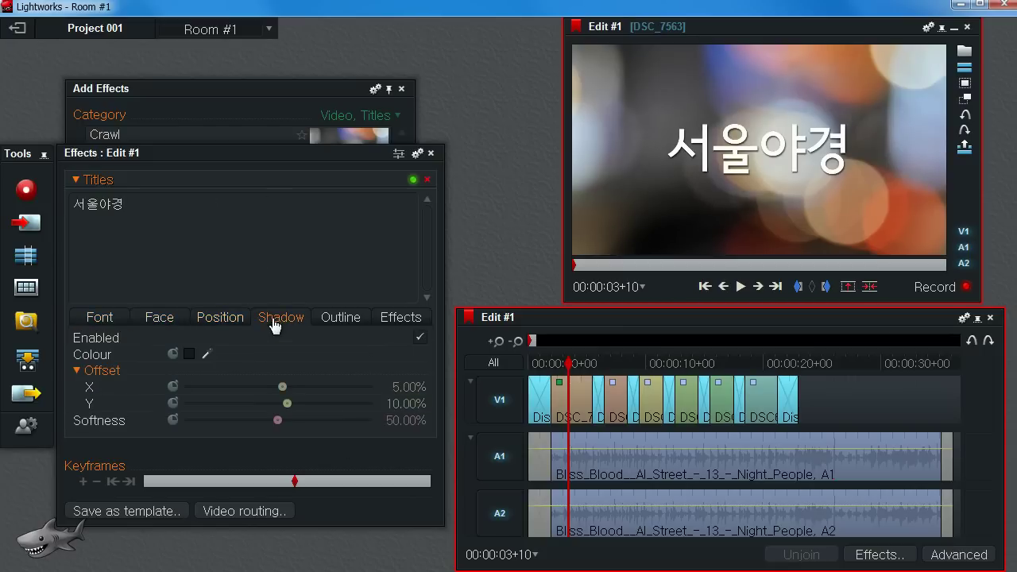
click(344, 318)
click(420, 337)
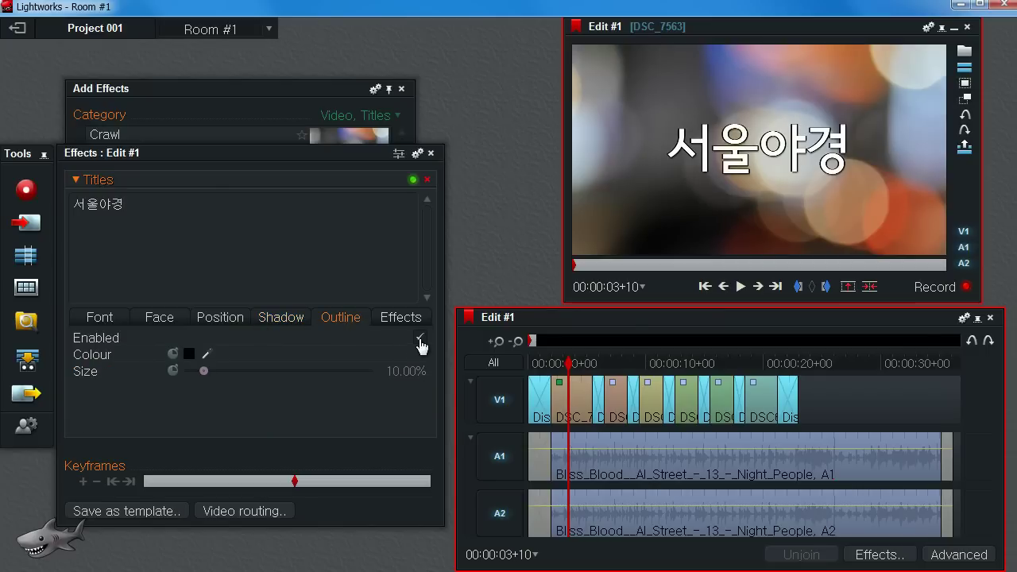
click(420, 337)
click(284, 319)
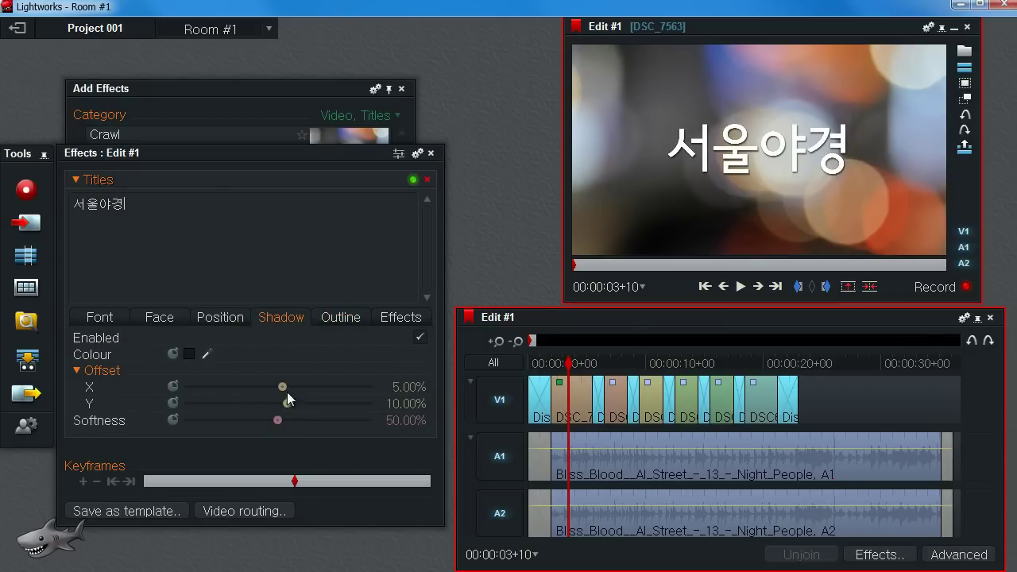
Increase the title shadow's Y offset to 17.60%
mouse_move(288, 403)
mouse_down()
mouse_move(313, 404)
mouse_move(296, 402)
mouse_up()
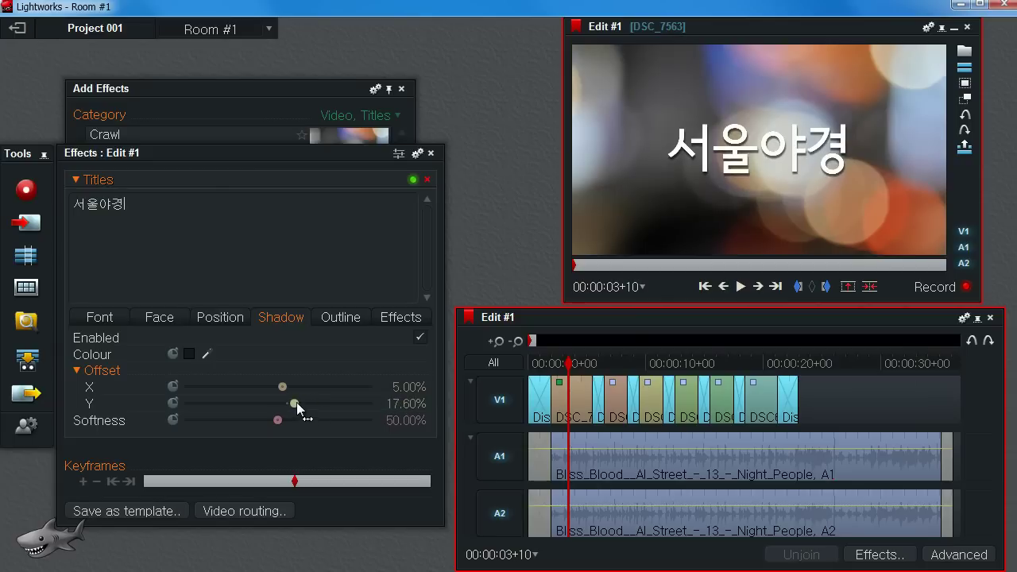
click(342, 319)
click(392, 321)
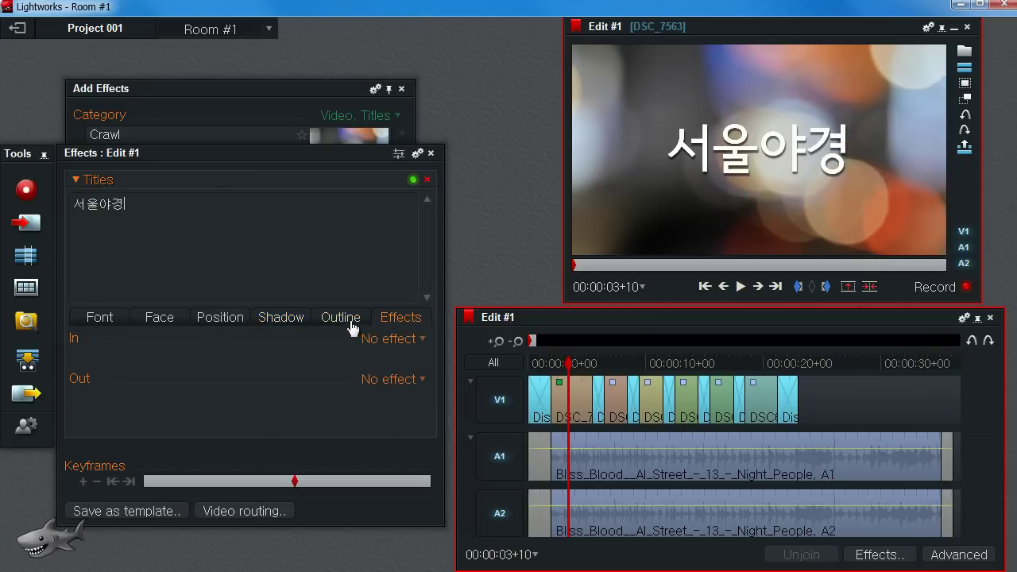
Try a Fade as the title's In effect with a 0.75-second length and scrub over the opening clip
click(104, 322)
click(403, 319)
click(363, 342)
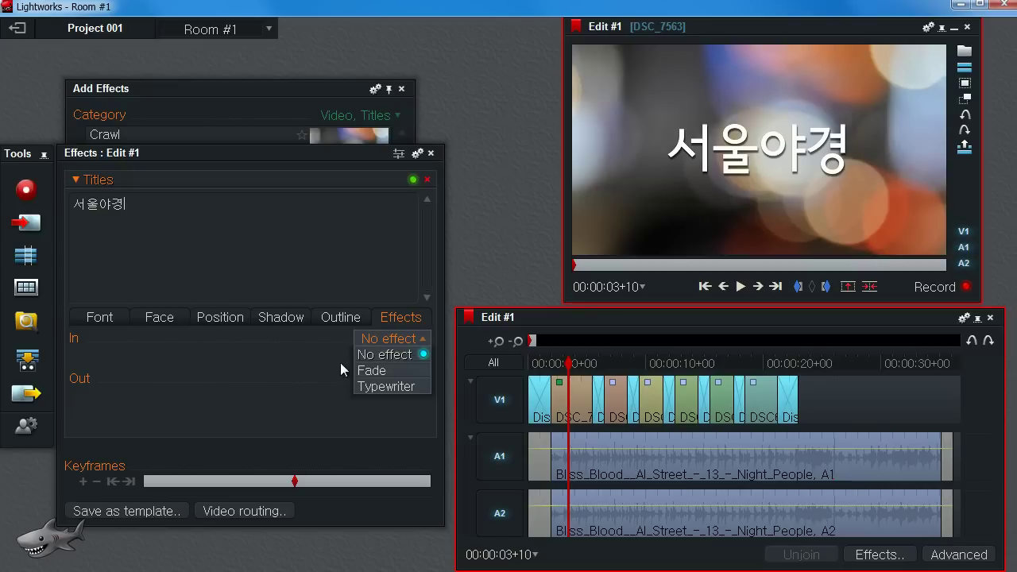
click(367, 371)
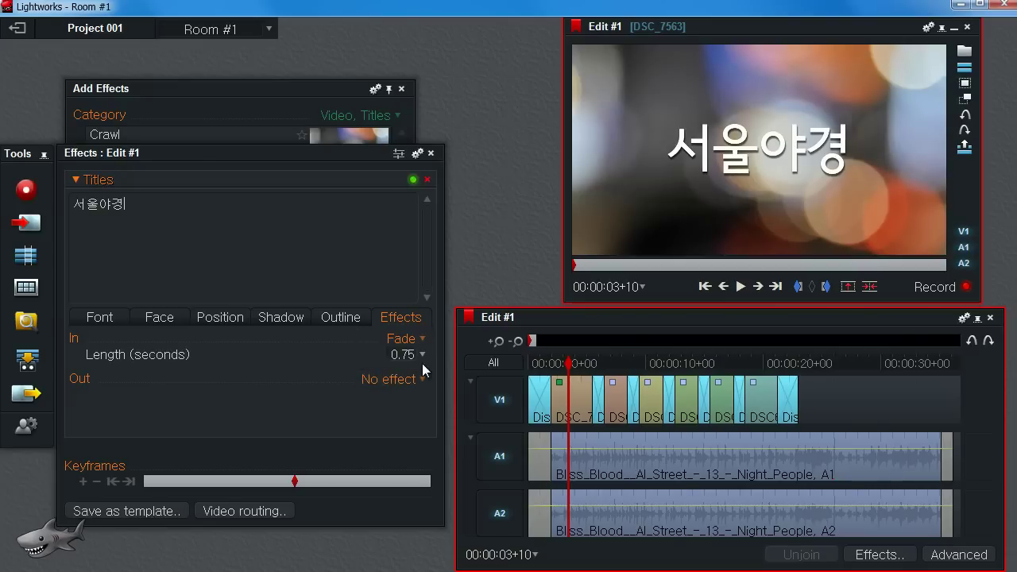
mouse_move(568, 363)
mouse_down()
mouse_move(518, 372)
mouse_move(559, 379)
mouse_up()
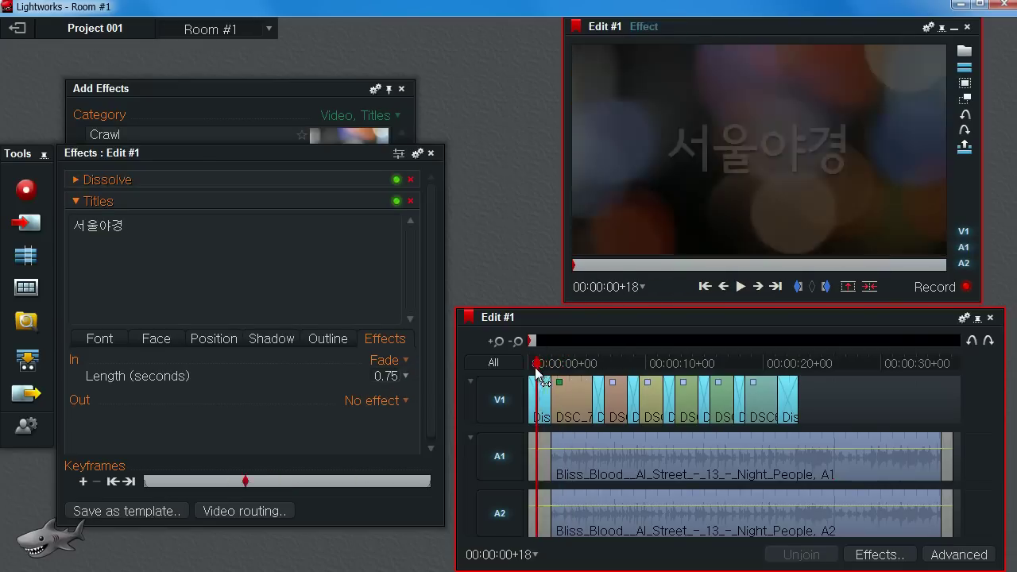
click(421, 358)
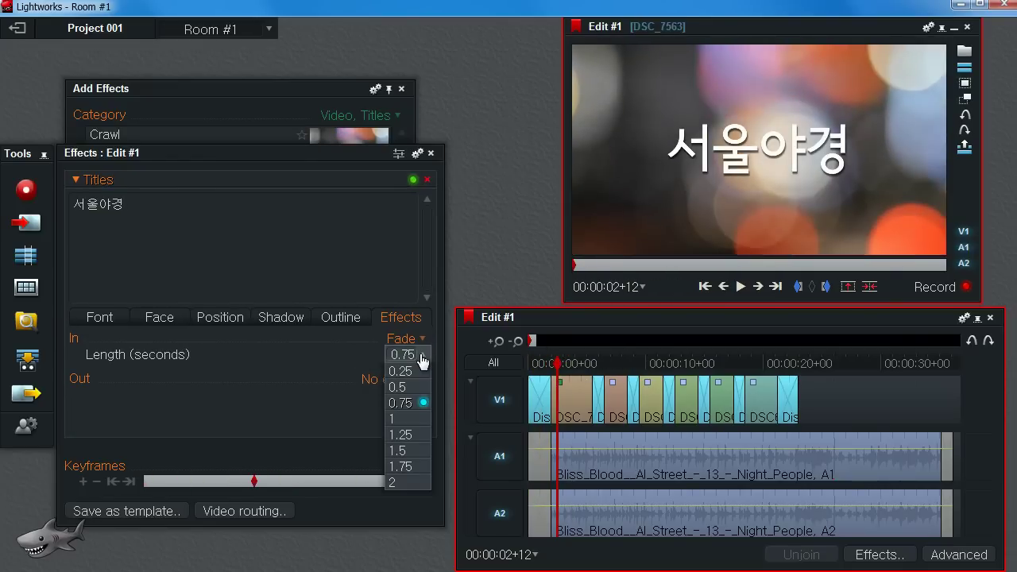
click(179, 397)
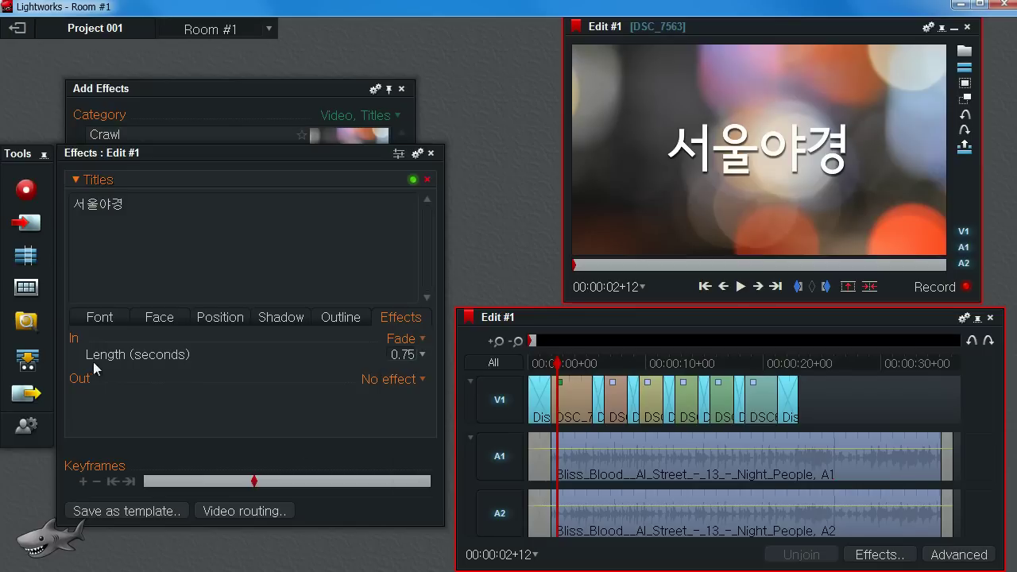
Switch the title's In effect to Typewriter and scrub the opening to preview it
click(418, 343)
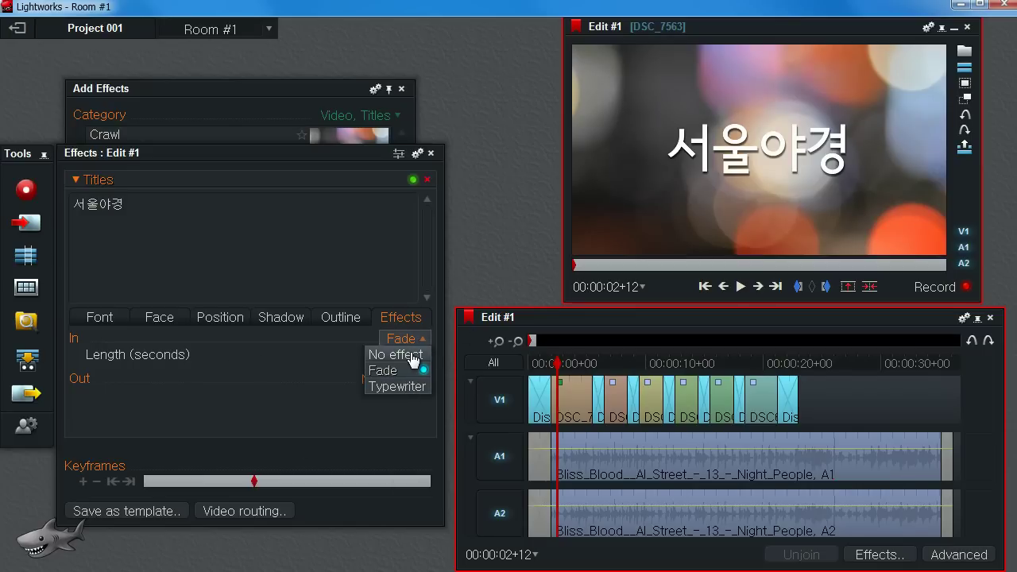
click(409, 387)
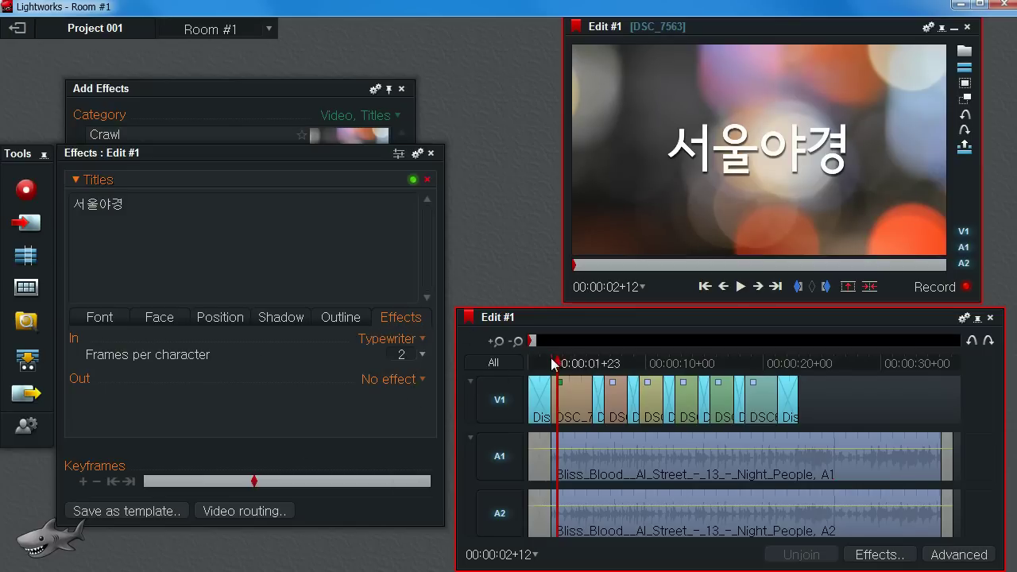
drag(557, 367, 560, 369)
drag(532, 378, 535, 373)
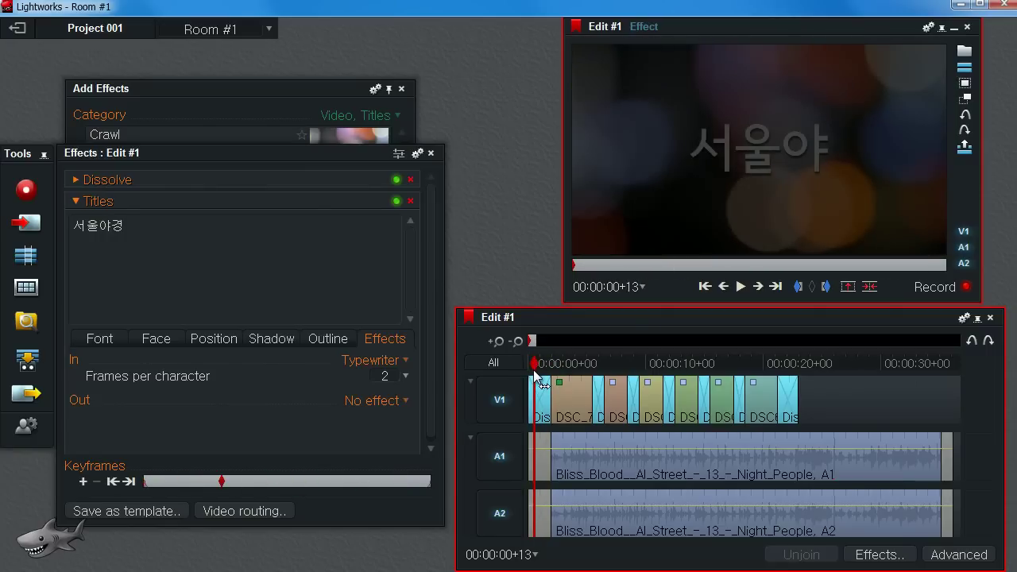
Try the Typewriter effect at 10 frames per character with a preview, and reset the In effect to No effect
click(405, 378)
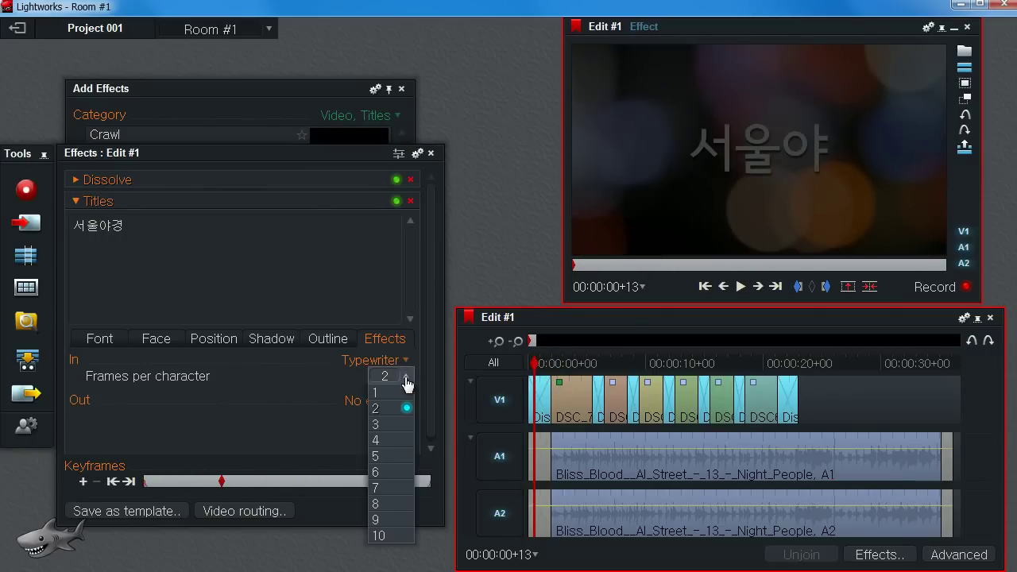
click(393, 536)
mouse_move(534, 365)
mouse_down()
mouse_move(553, 377)
mouse_move(547, 367)
mouse_move(576, 367)
mouse_move(544, 362)
mouse_up()
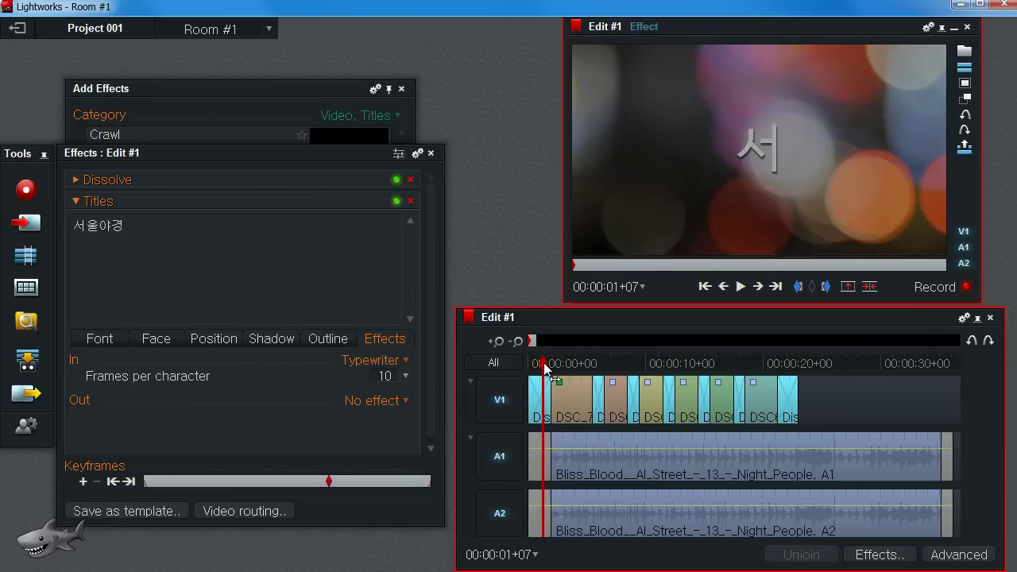
key(space)
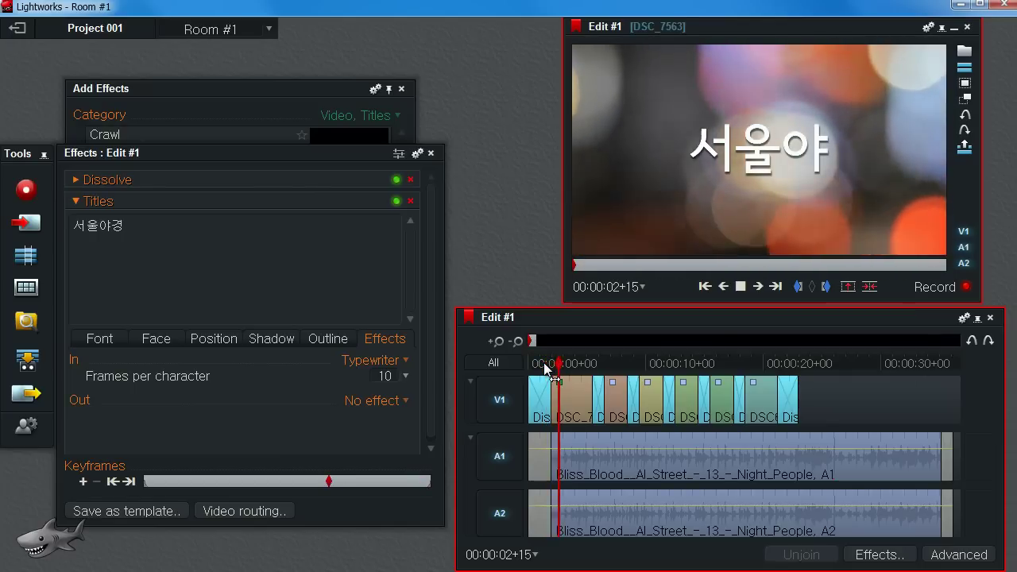
key(space)
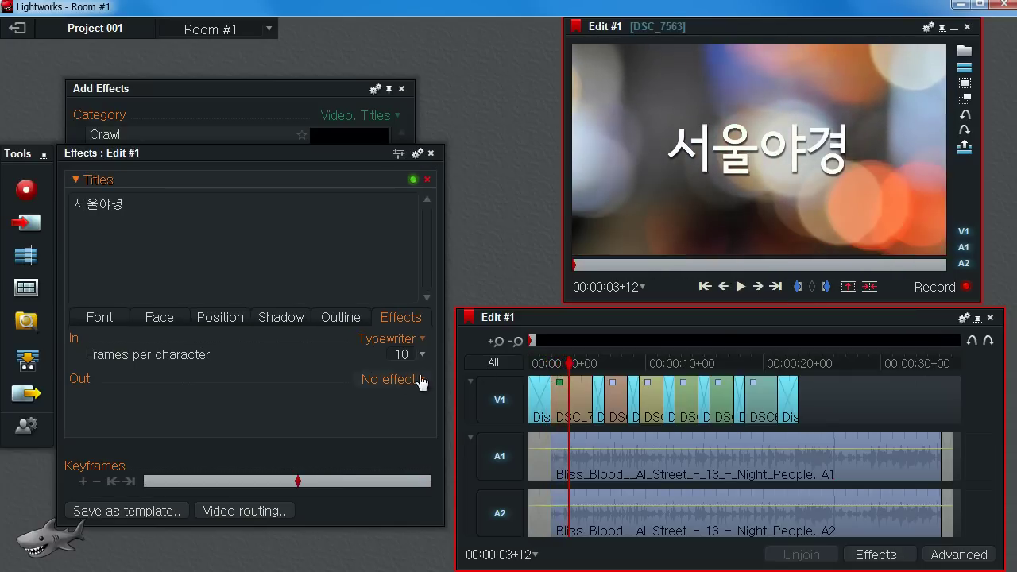
drag(558, 363, 556, 392)
click(422, 339)
click(380, 355)
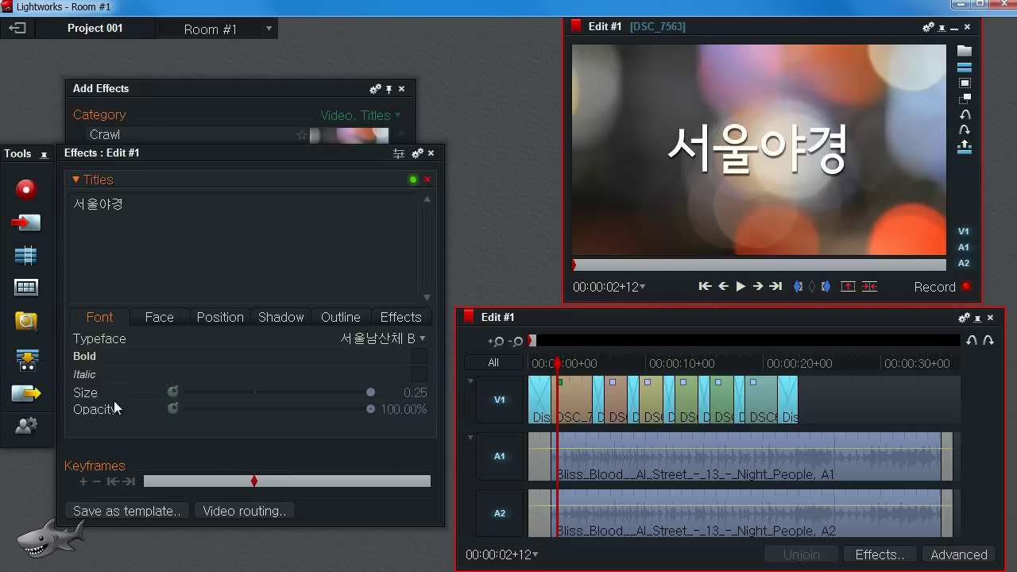
Set the title's opacity to 0% and scrub over the start of the DSC_7563 clip
click(554, 361)
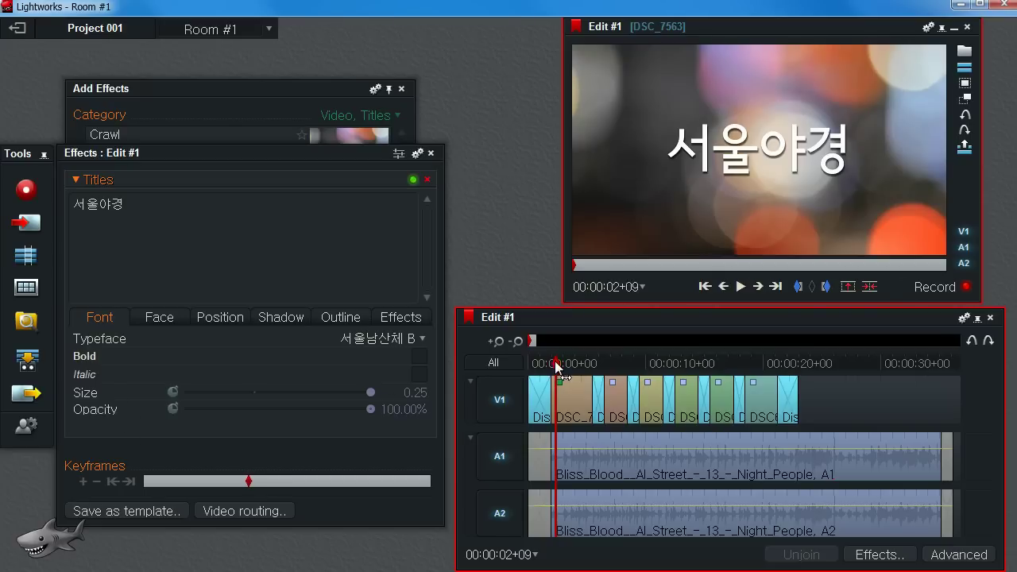
click(172, 408)
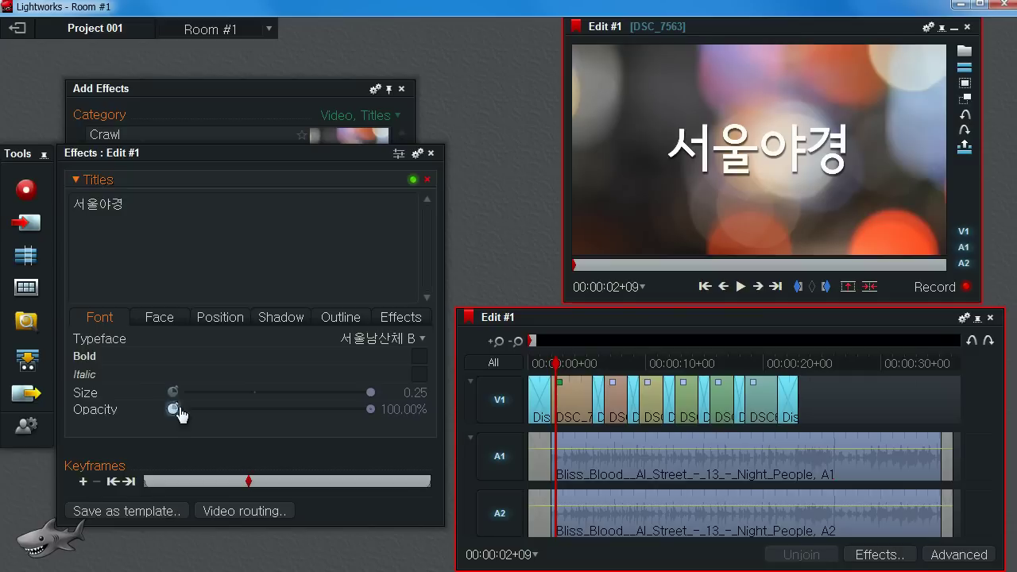
text(0)
key(Return)
mouse_move(566, 363)
mouse_down()
mouse_move(549, 369)
mouse_move(574, 381)
mouse_move(541, 381)
mouse_move(579, 381)
mouse_move(557, 380)
mouse_up()
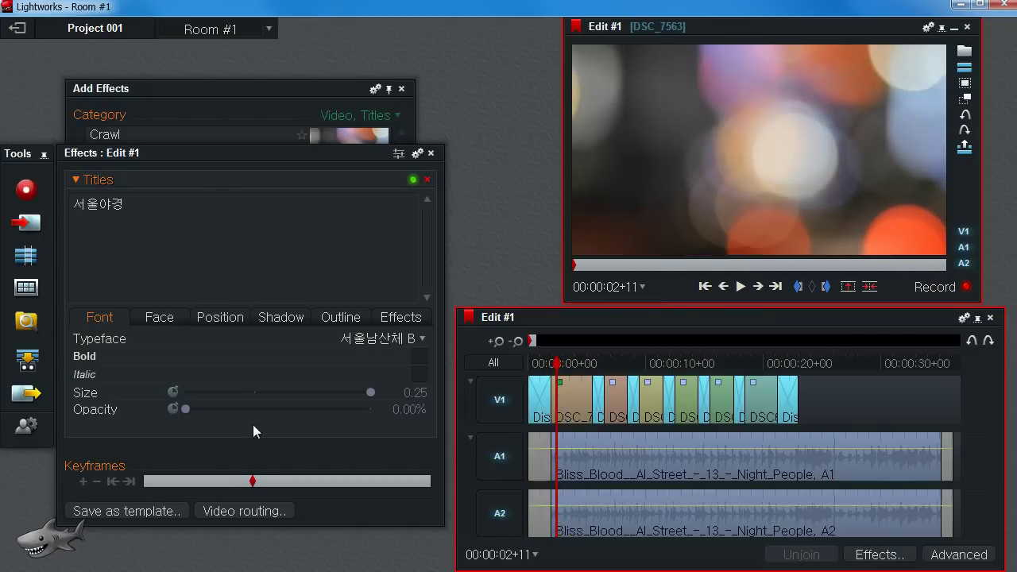
Enable keyframing for the title's opacity and add a 0% keyframe at 00:00:02+06
click(173, 409)
drag(557, 364, 554, 366)
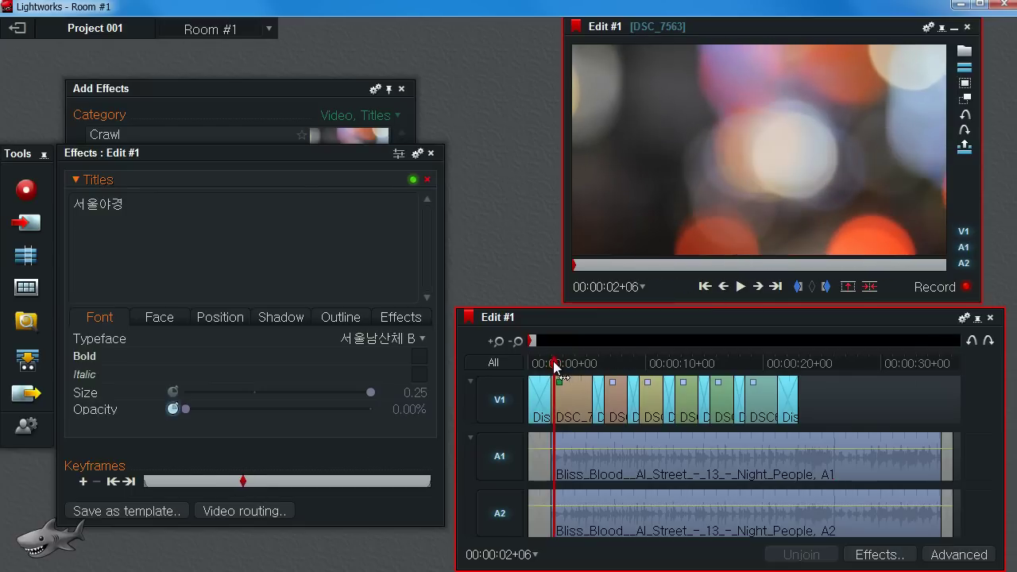
click(83, 482)
Add a keyframe at 00:00:02+16 with the title's opacity at 100%
drag(242, 479, 263, 479)
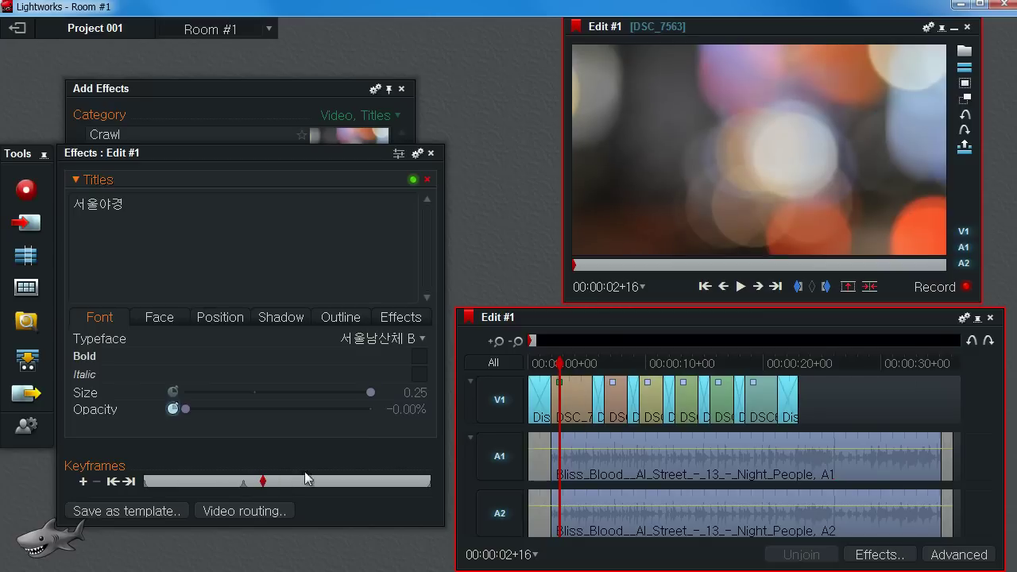
click(403, 409)
key(Return)
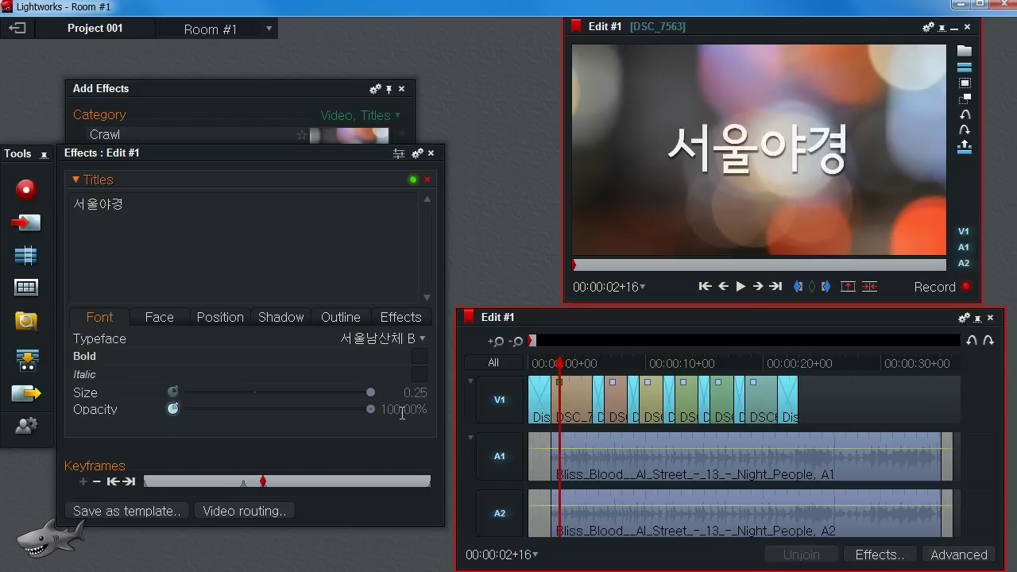
Keyframe the title's fade-out with opacity at 100% at 00:00:04+18 and 0% at 00:00:05+05
drag(262, 483, 362, 496)
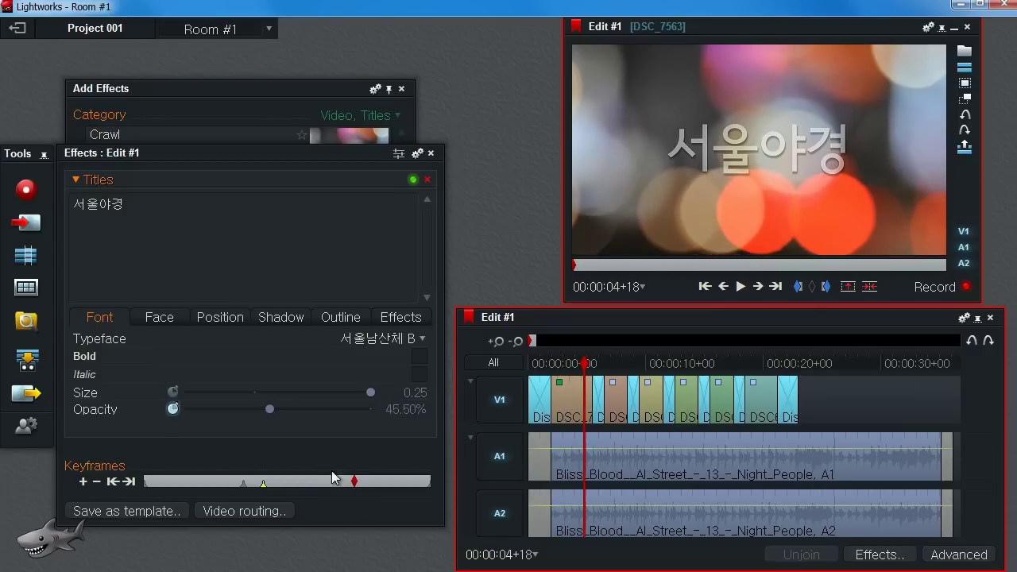
click(399, 414)
text(100)
key(Return)
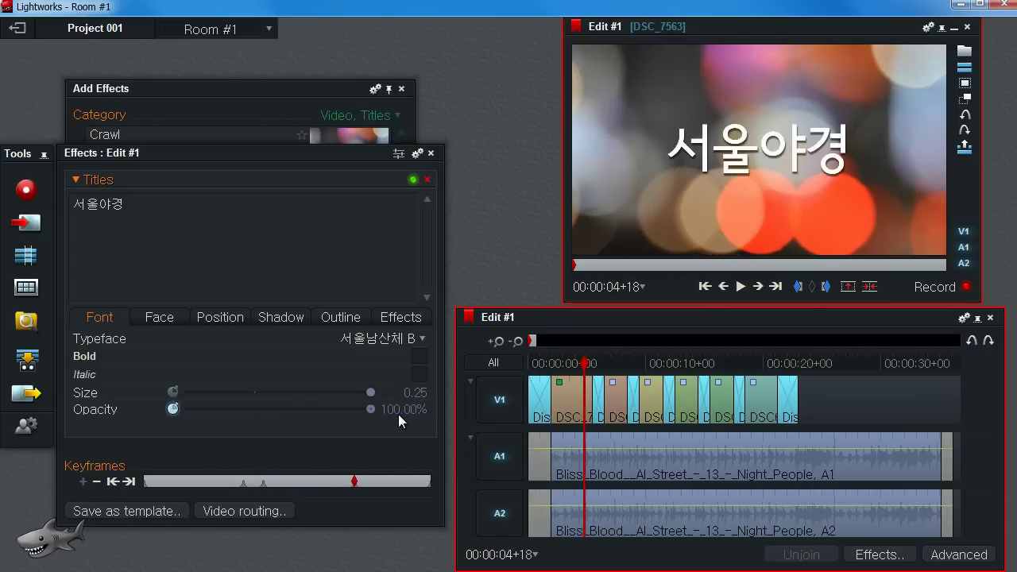
drag(355, 484, 376, 486)
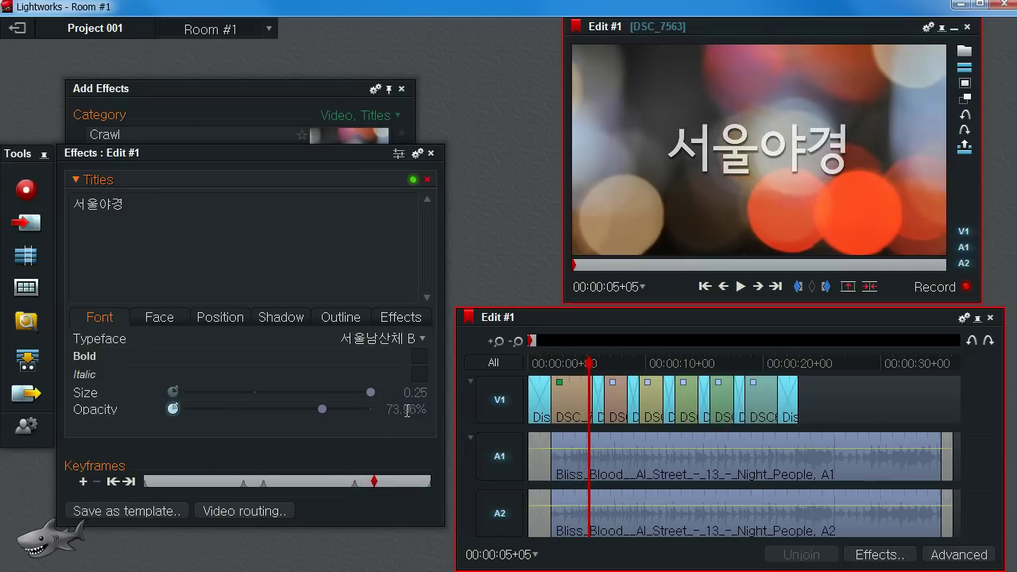
key(Return)
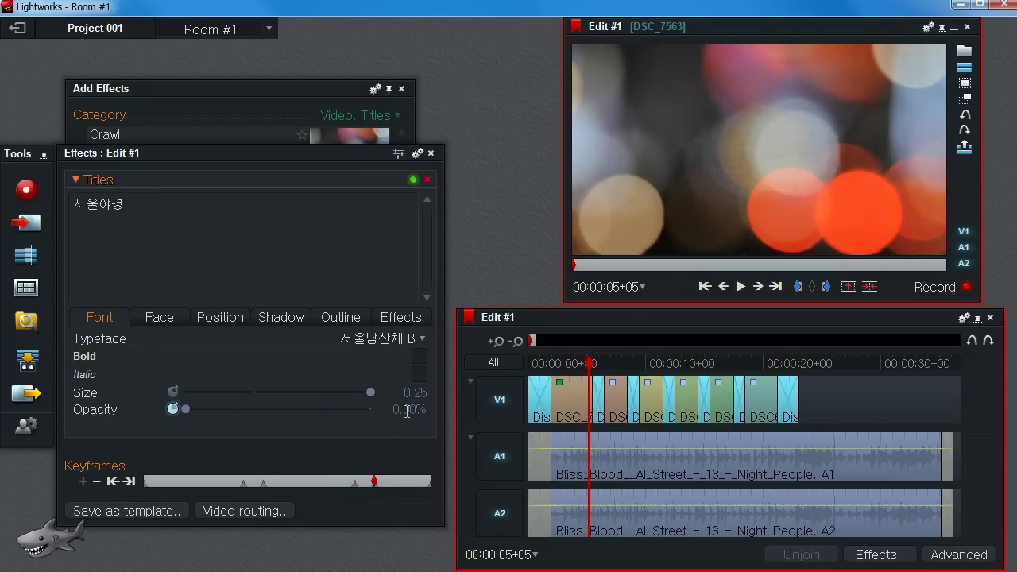
Play the edit from the start to preview the title's fade-in and fade-out over the opening clip
scroll(602, 385, up, 3)
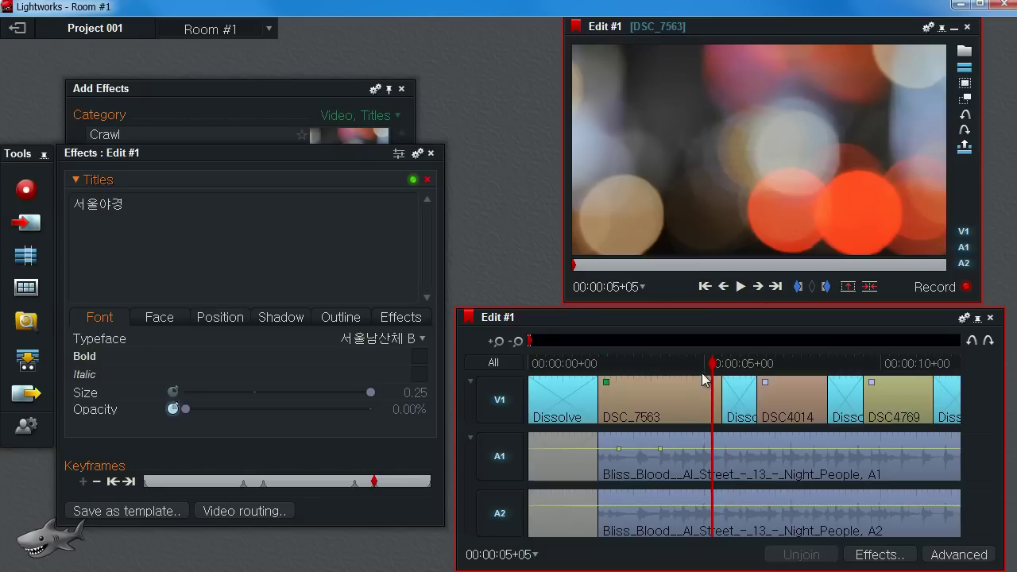
scroll(703, 379, up, 2)
scroll(704, 380, down, 2)
drag(703, 379, 519, 373)
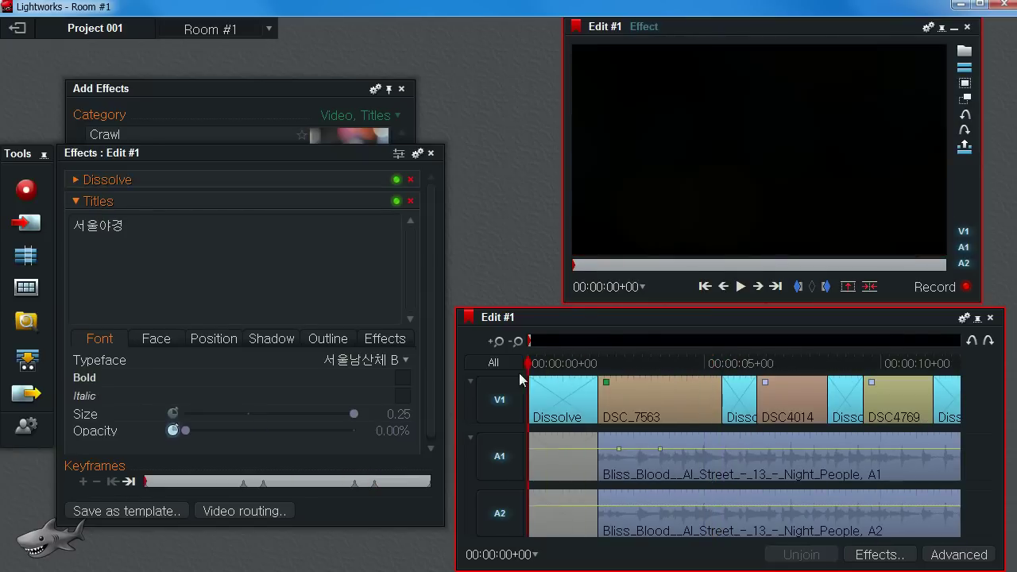
key(space)
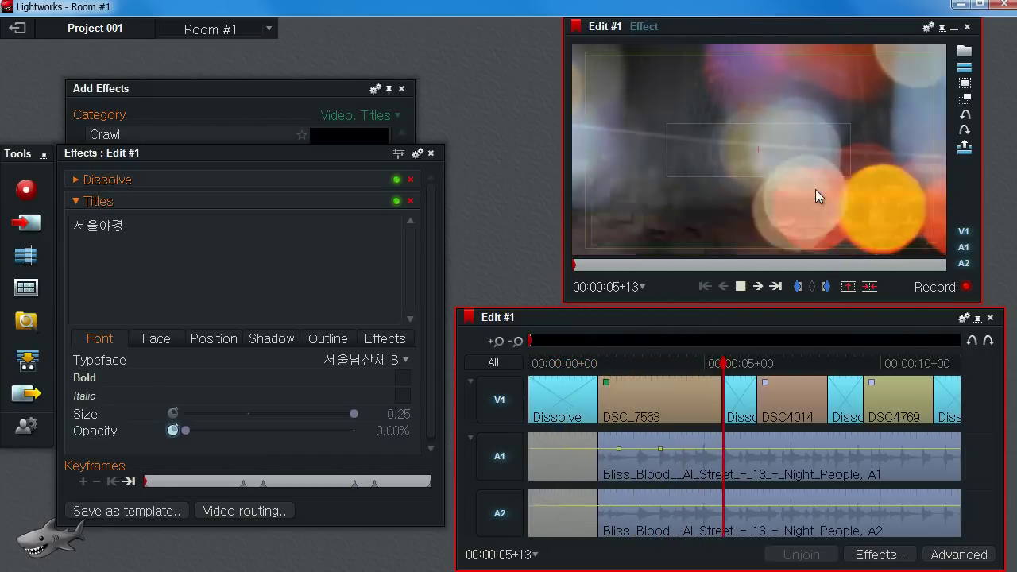
Adjust the title's opacity keyframe timing, shifting the fade-in's end slightly later and the fade-out's start slightly earlier
drag(747, 363, 698, 370)
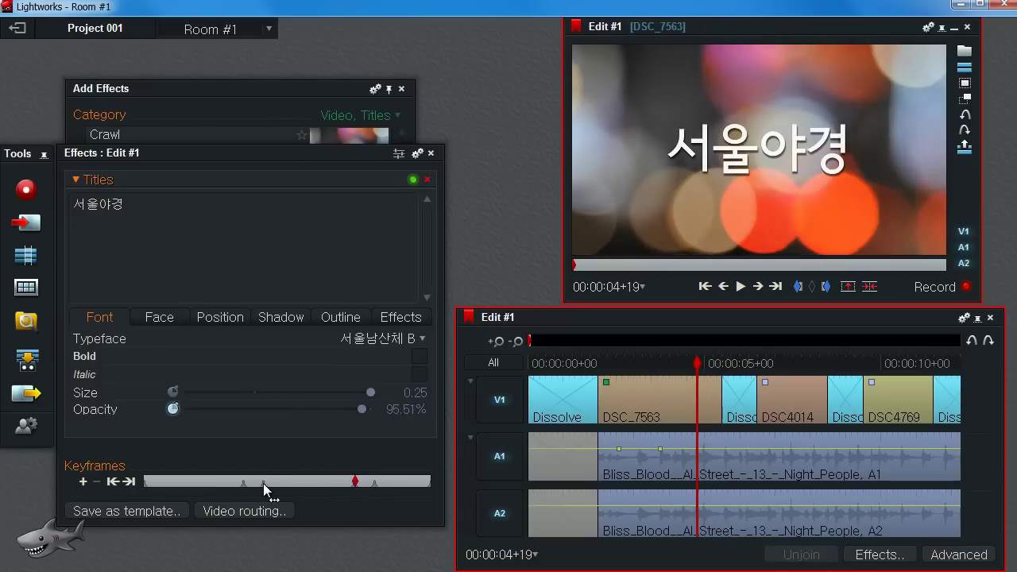
drag(263, 483, 306, 488)
mouse_move(263, 487)
mouse_down()
mouse_move(257, 493)
mouse_move(279, 493)
mouse_up()
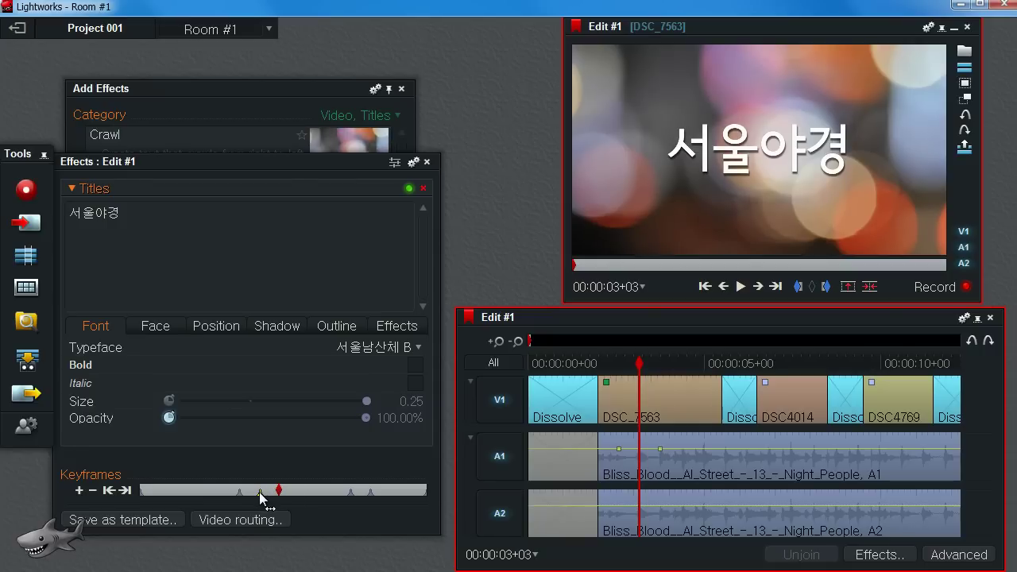
mouse_move(609, 362)
mouse_down()
mouse_move(659, 362)
mouse_move(604, 362)
mouse_up()
drag(234, 487, 250, 490)
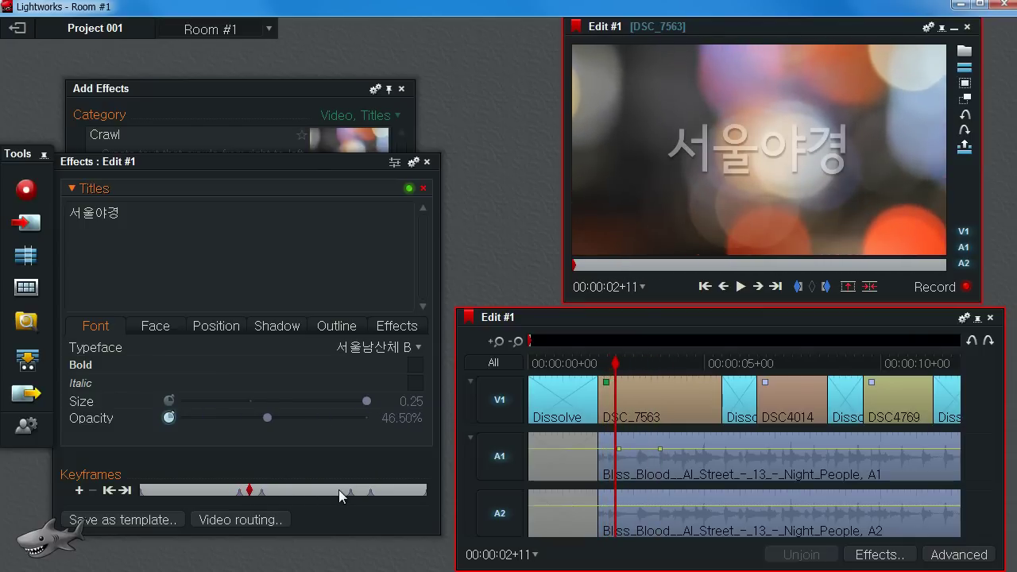
mouse_move(331, 492)
mouse_down()
mouse_move(284, 488)
mouse_move(343, 495)
mouse_move(247, 495)
mouse_move(352, 491)
mouse_move(390, 500)
mouse_move(332, 493)
mouse_up()
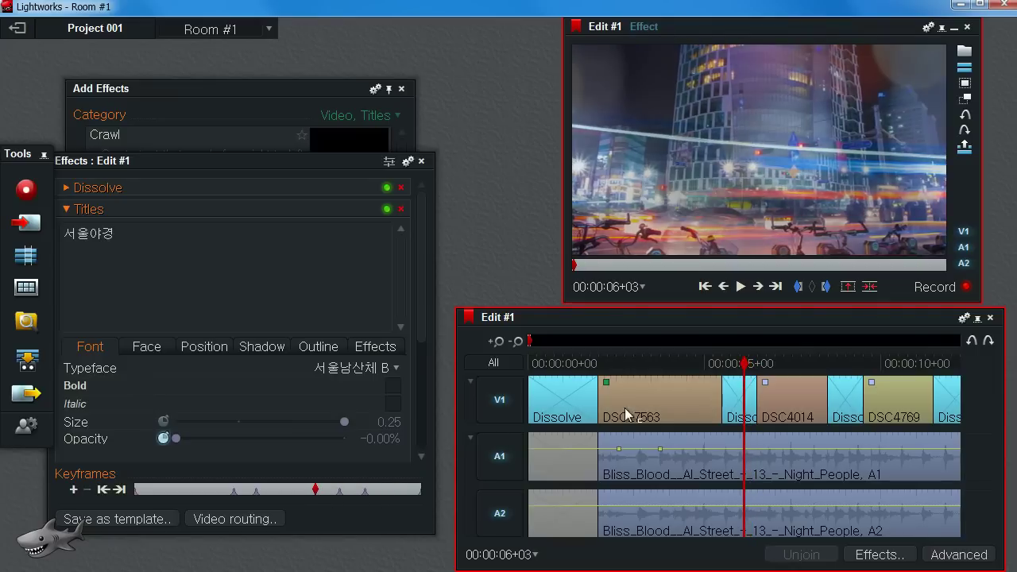
mouse_move(670, 363)
mouse_down()
mouse_move(596, 363)
mouse_move(705, 366)
mouse_move(676, 364)
mouse_up()
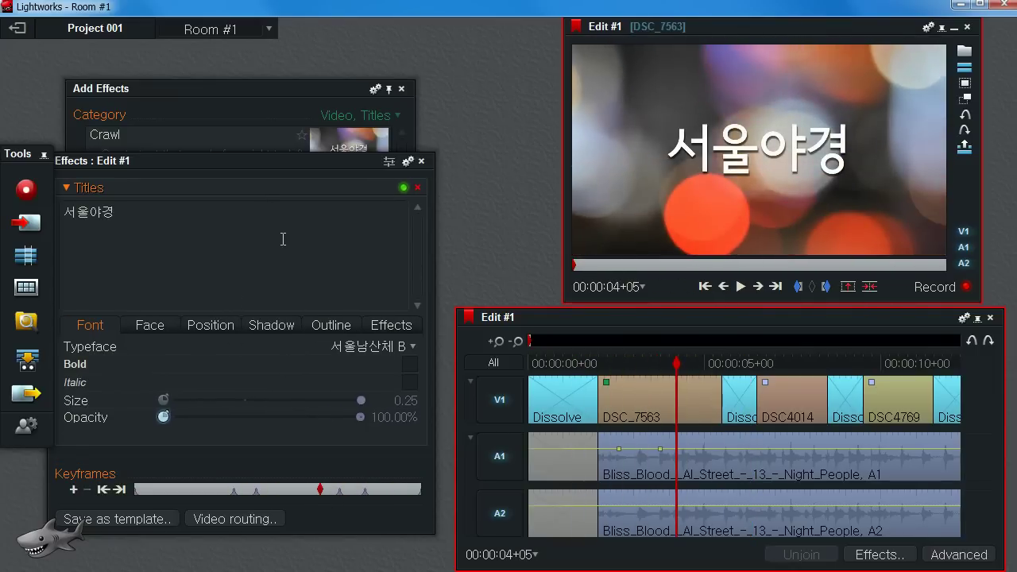
click(211, 327)
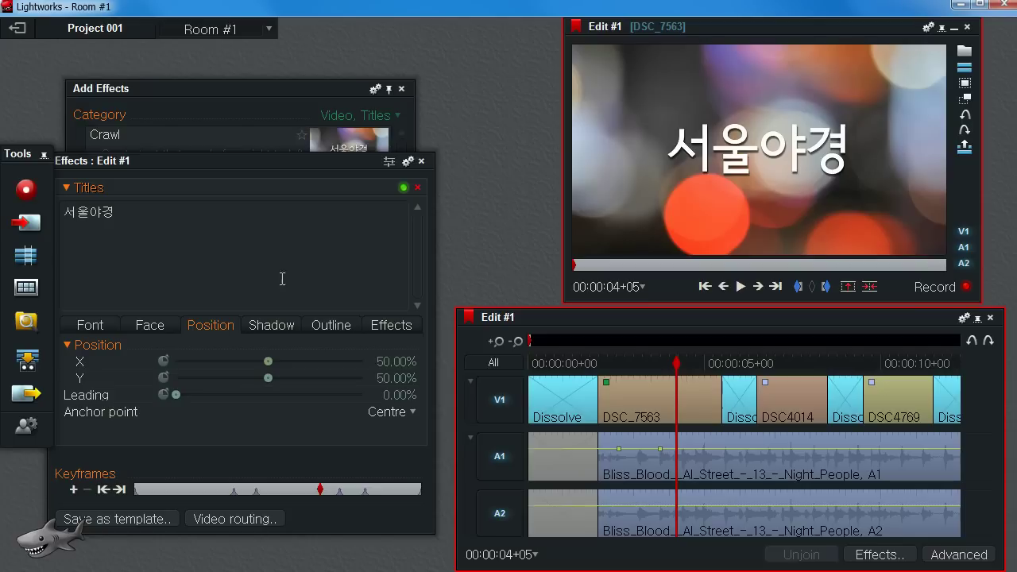
click(286, 327)
click(214, 325)
click(103, 326)
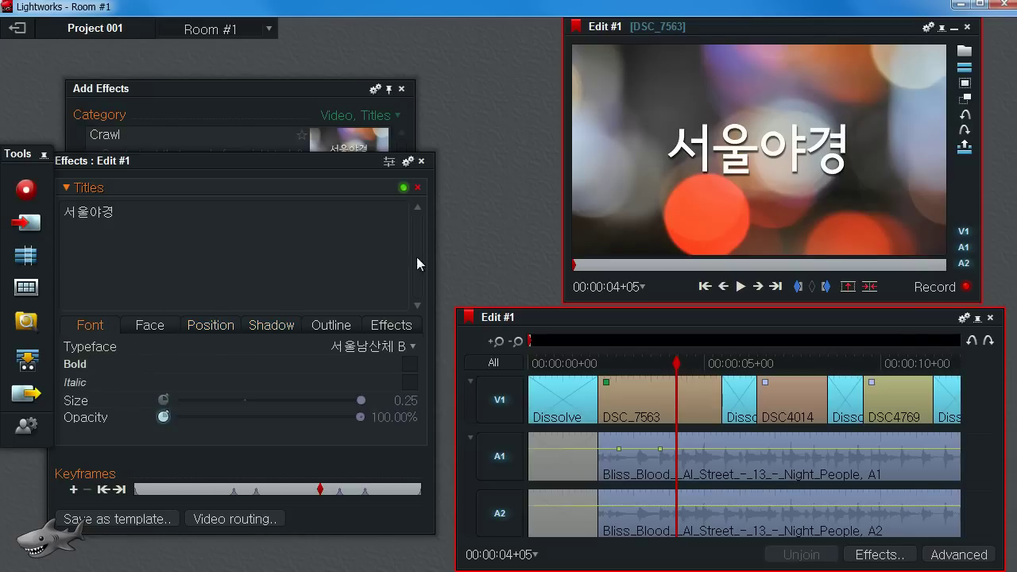
Play the opening clip from 00:00:01+17 to check the retimed fade-in of the 서울야경 title
click(420, 161)
drag(676, 363, 587, 363)
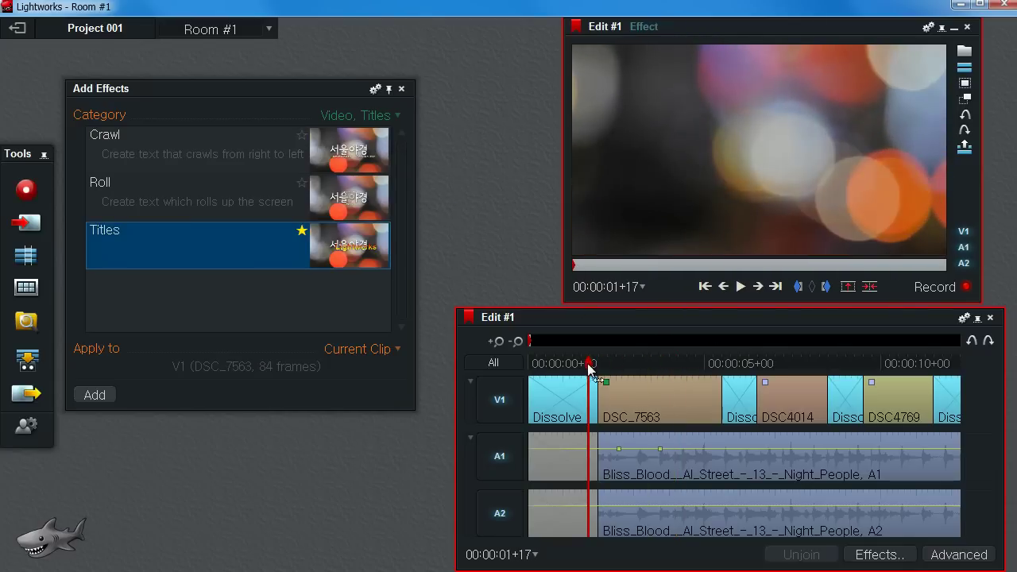
key(space)
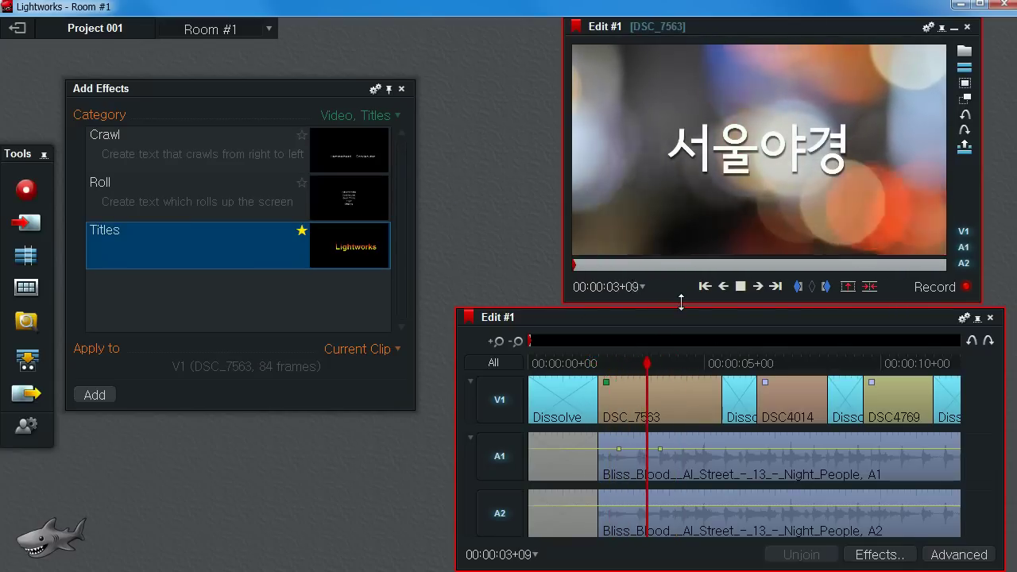
key(space)
Add a Roll title effect to the black section after the last Dissolve, with the playhead at 00:00:23+12
scroll(681, 337, down, 3)
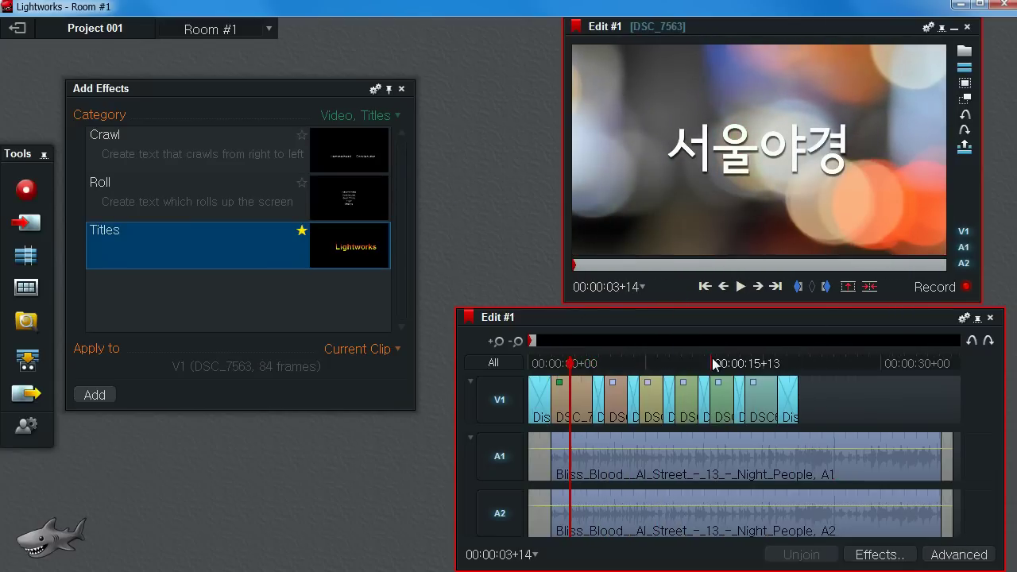
drag(714, 364, 814, 411)
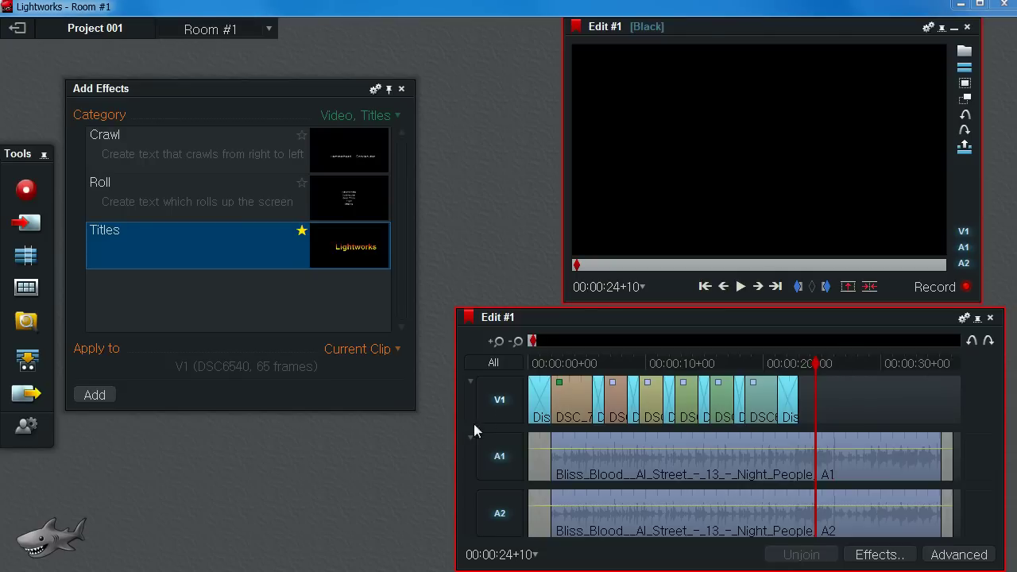
drag(821, 362, 805, 364)
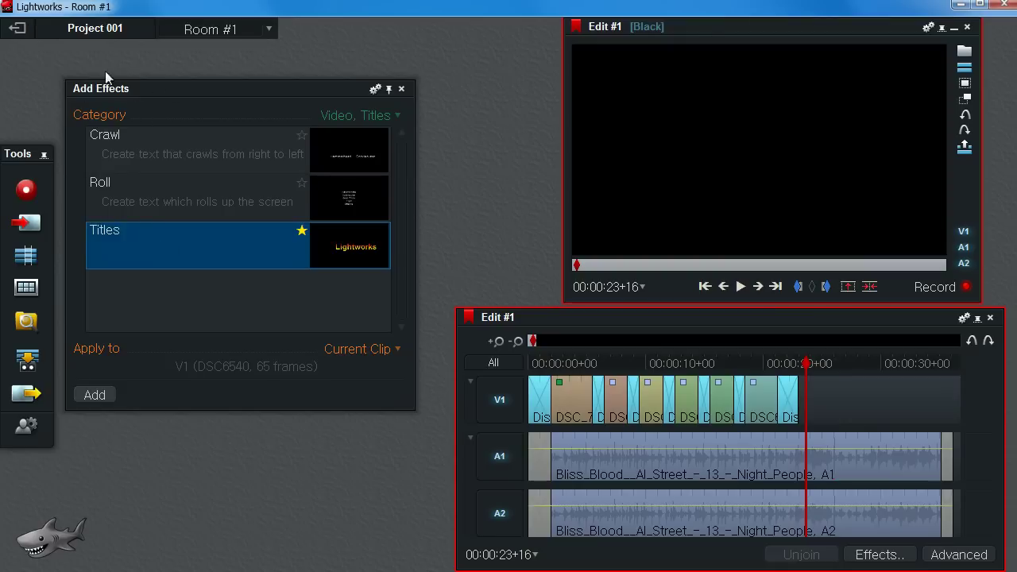
click(193, 201)
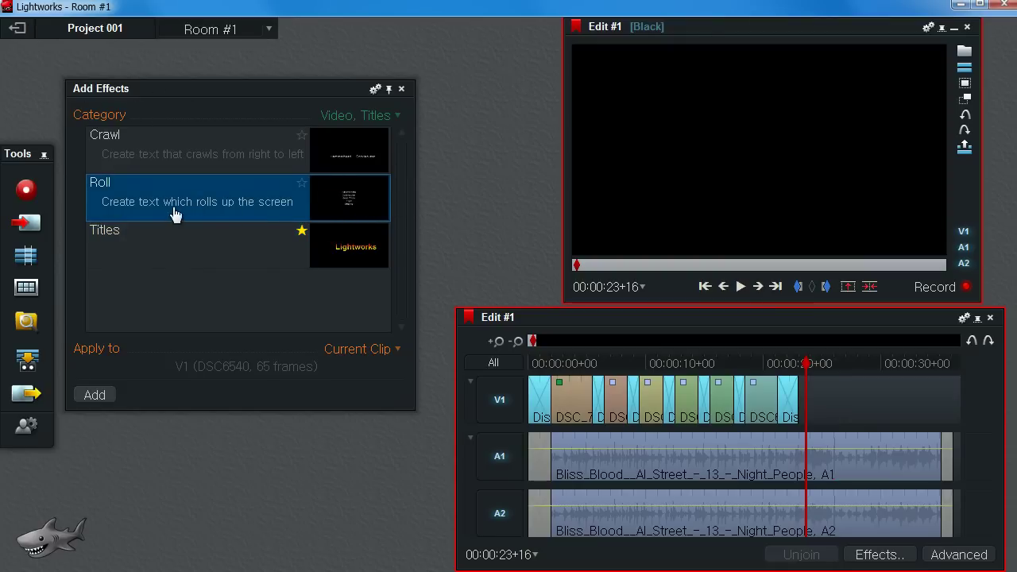
click(122, 156)
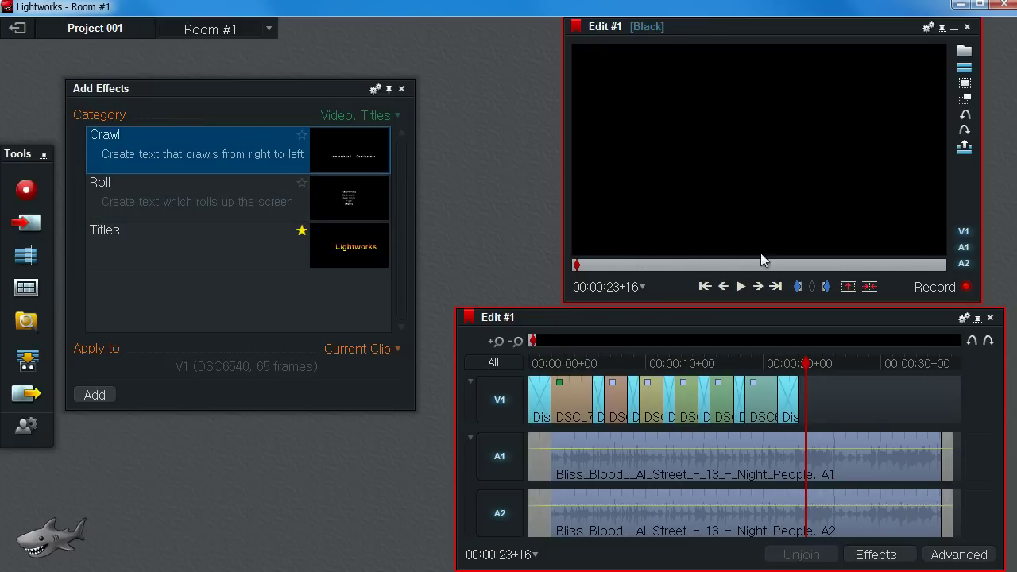
click(151, 203)
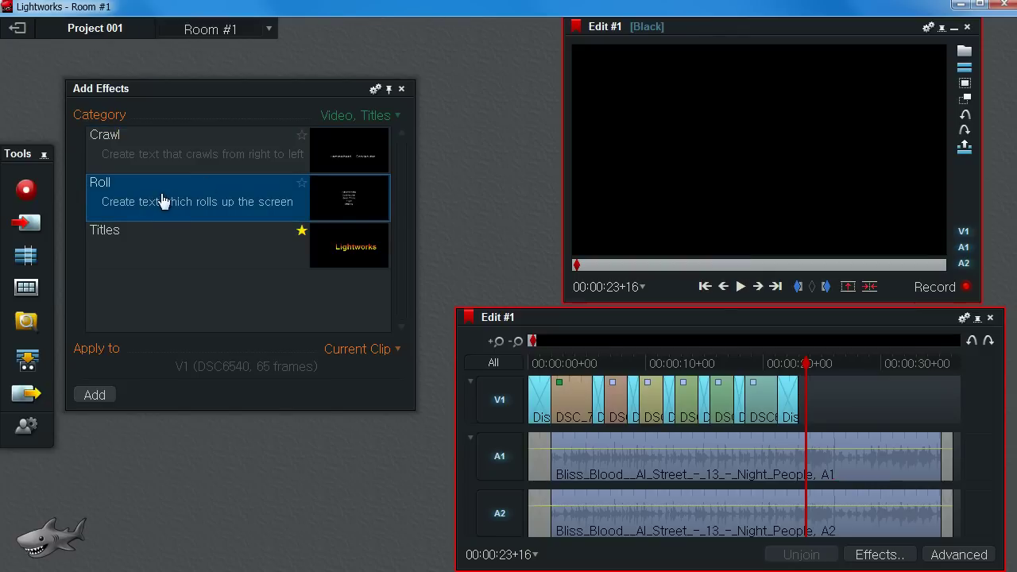
drag(163, 200, 222, 218)
drag(867, 363, 804, 383)
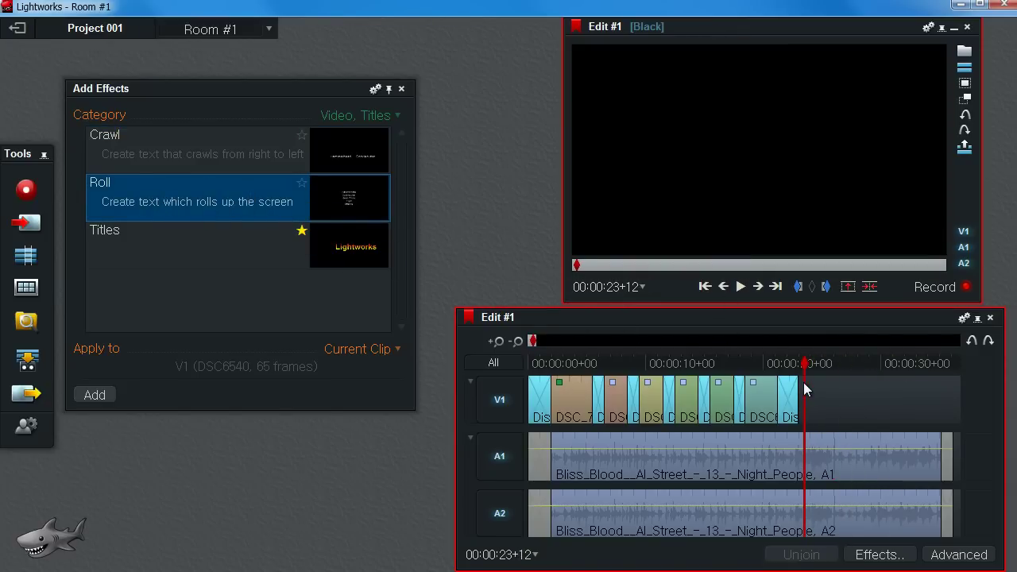
double_click(159, 208)
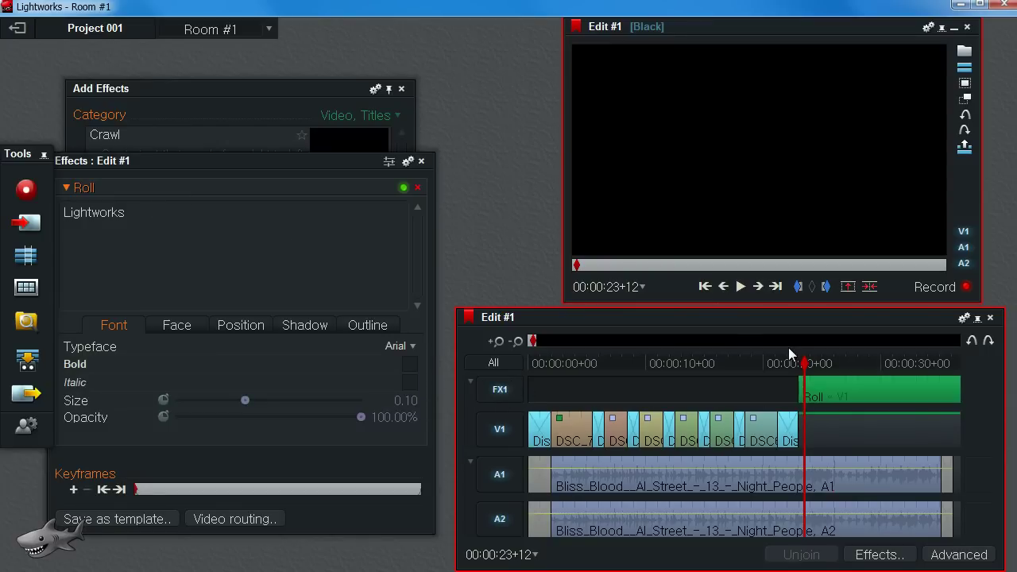
Scrub through the Roll effect along its whole timeline length to examine its extent and text movement
drag(806, 366, 856, 371)
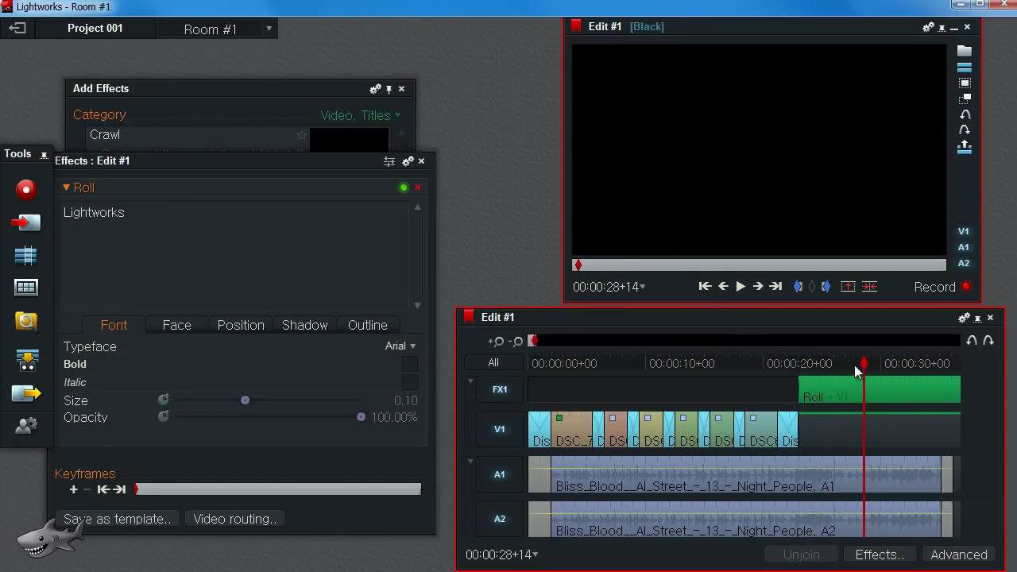
scroll(801, 391, down, 5)
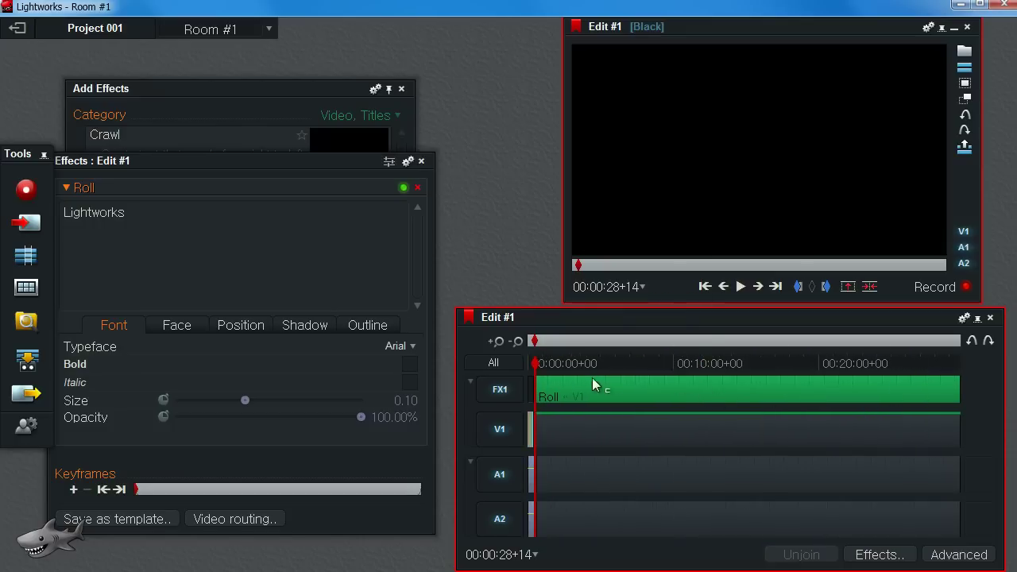
drag(898, 391, 610, 395)
Examine the project's video output settings and its general details
click(95, 28)
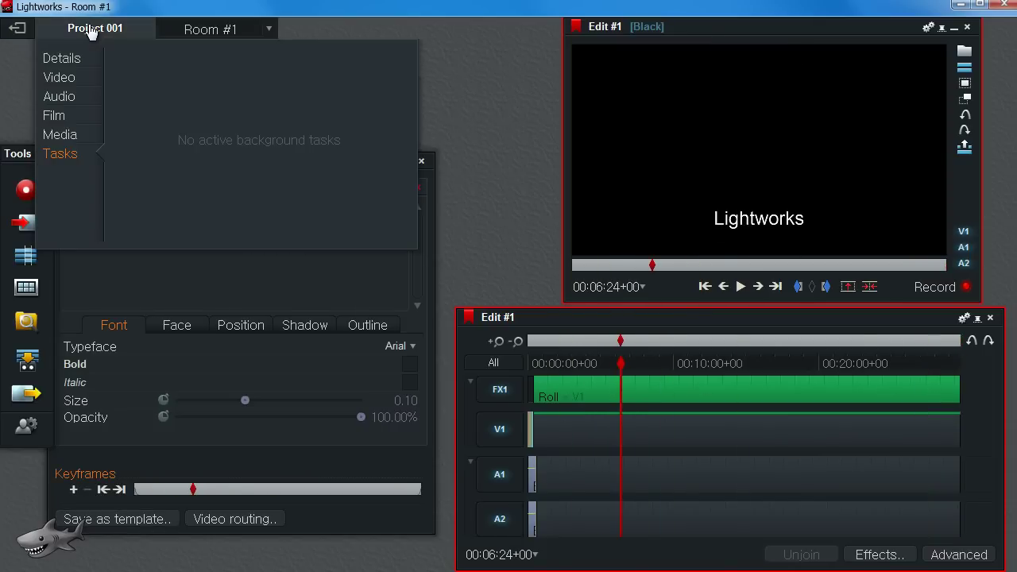
click(59, 78)
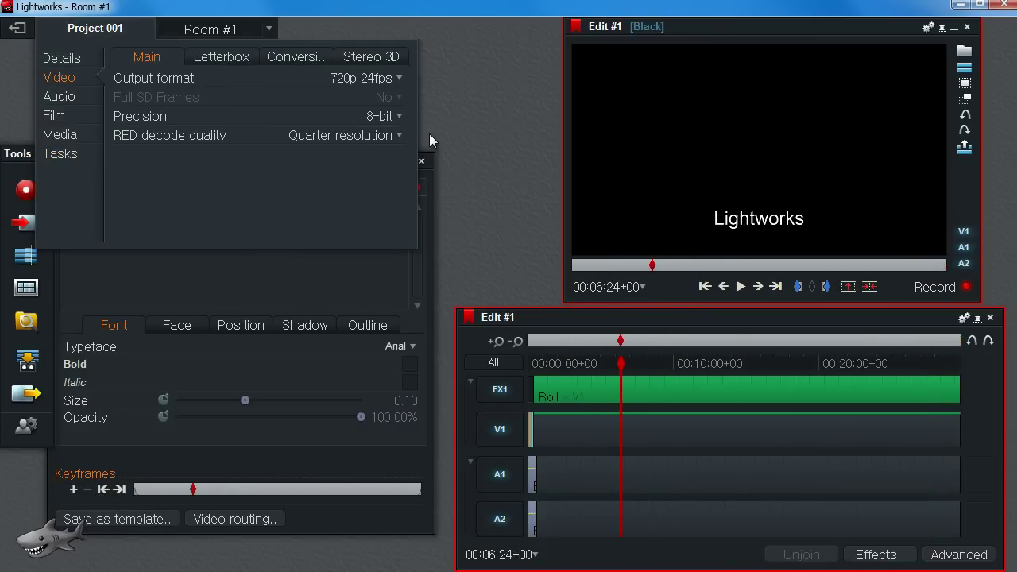
click(60, 59)
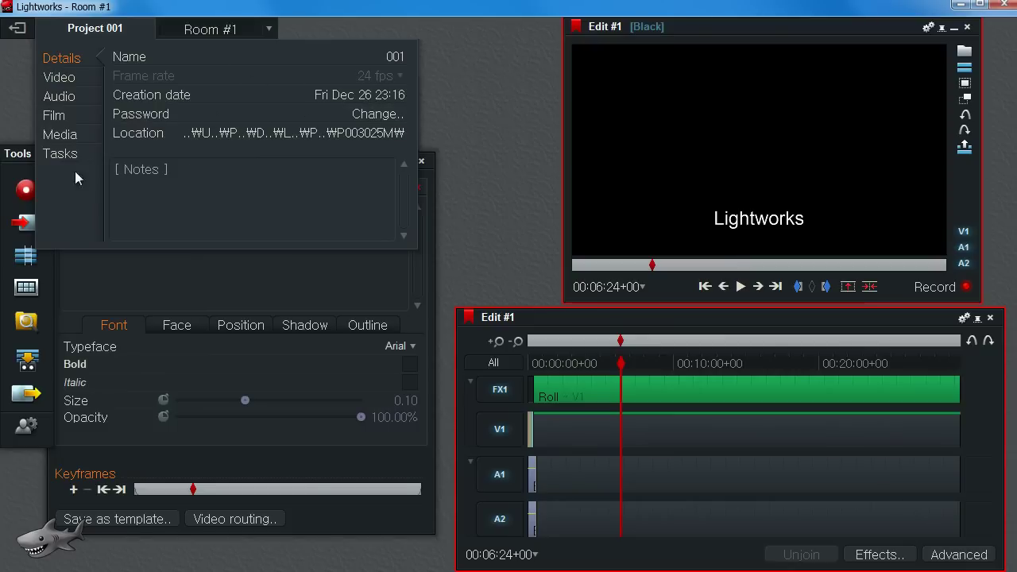
Leave the project for the Projects Browser and examine the system settings and the user interface appearance options
click(17, 29)
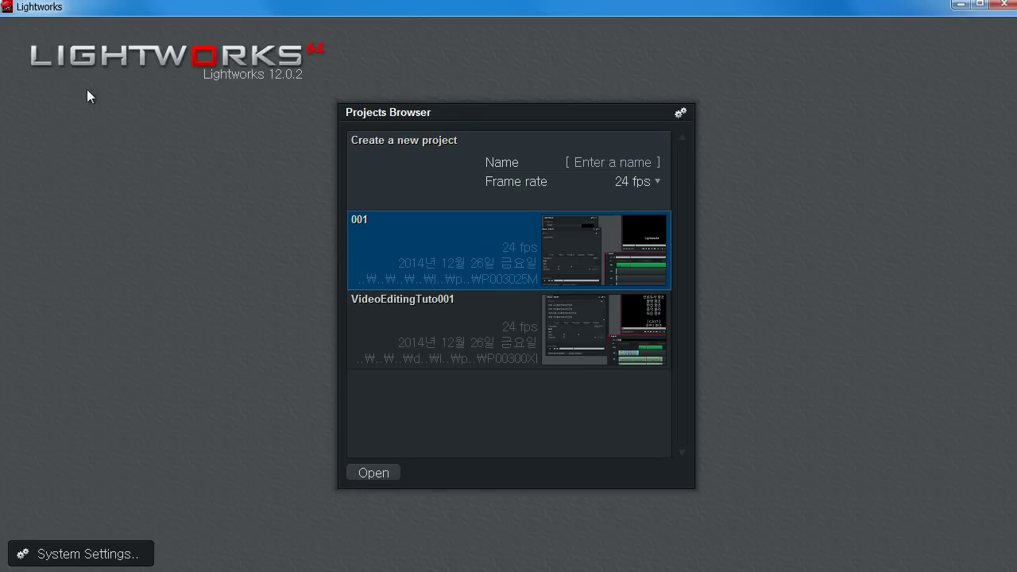
click(80, 553)
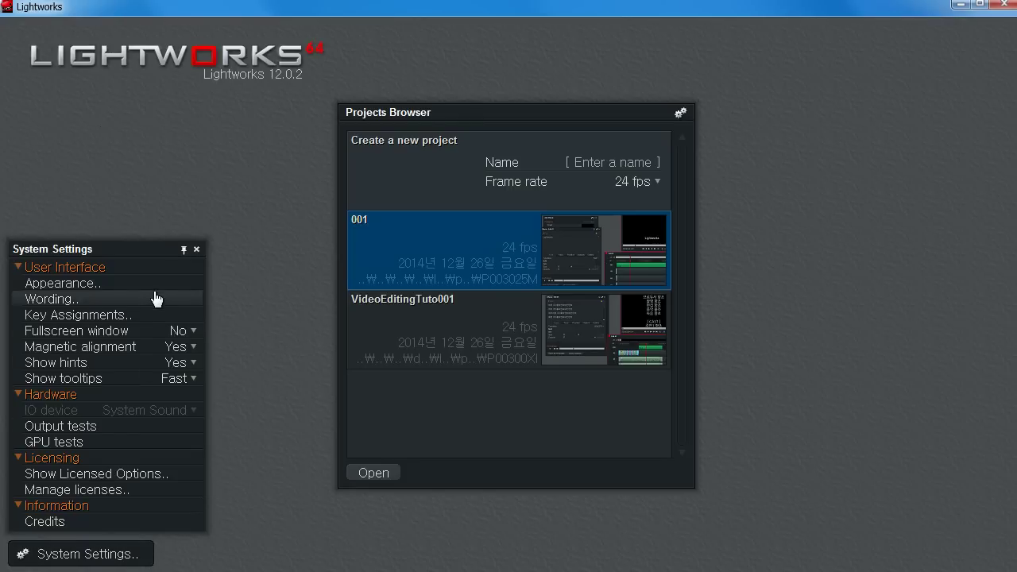
click(119, 268)
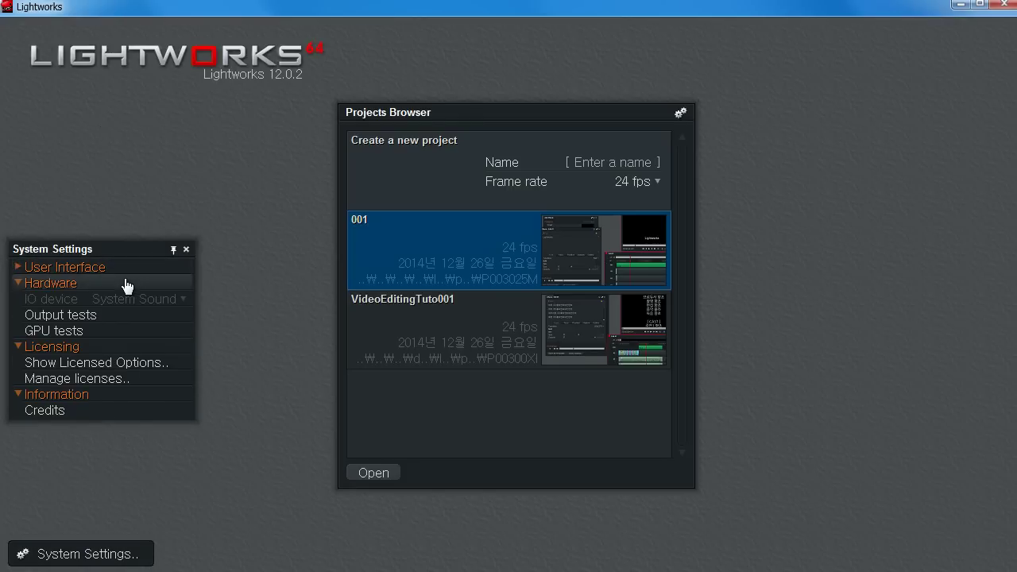
click(63, 268)
click(87, 285)
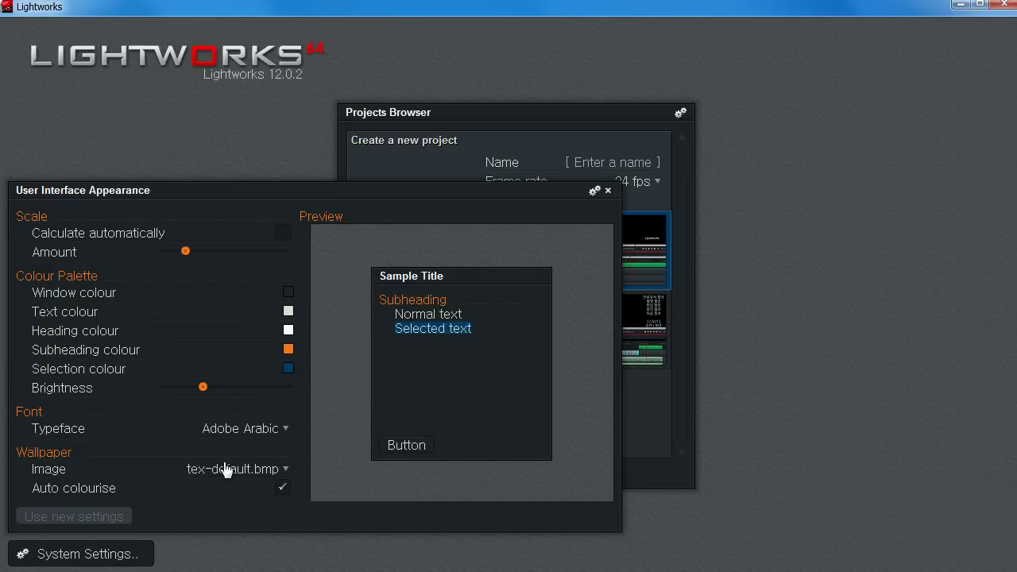
click(608, 190)
Look at the options available for project 001, including its deletion option, and reopen the project
right_click(498, 256)
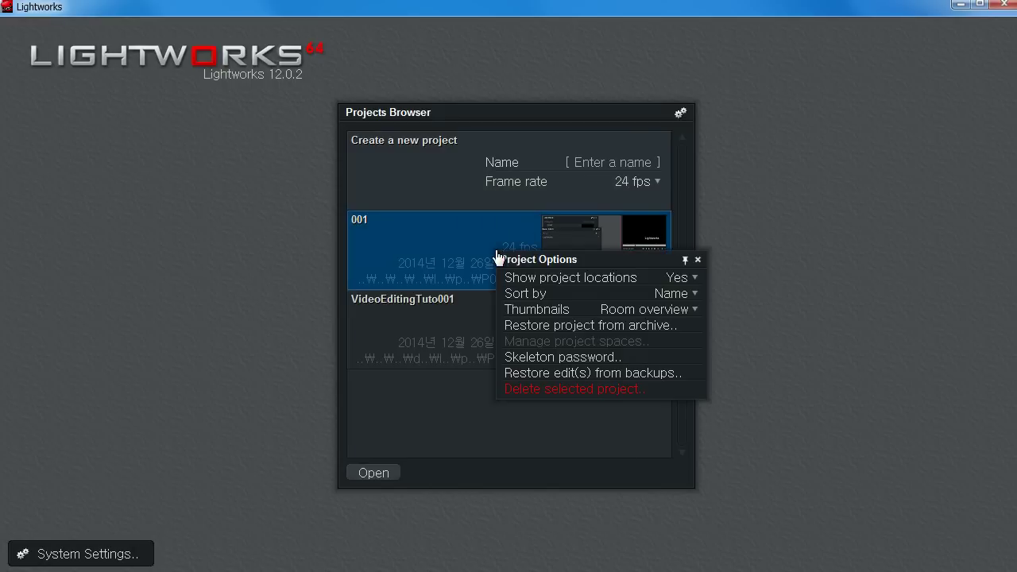
right_click(482, 236)
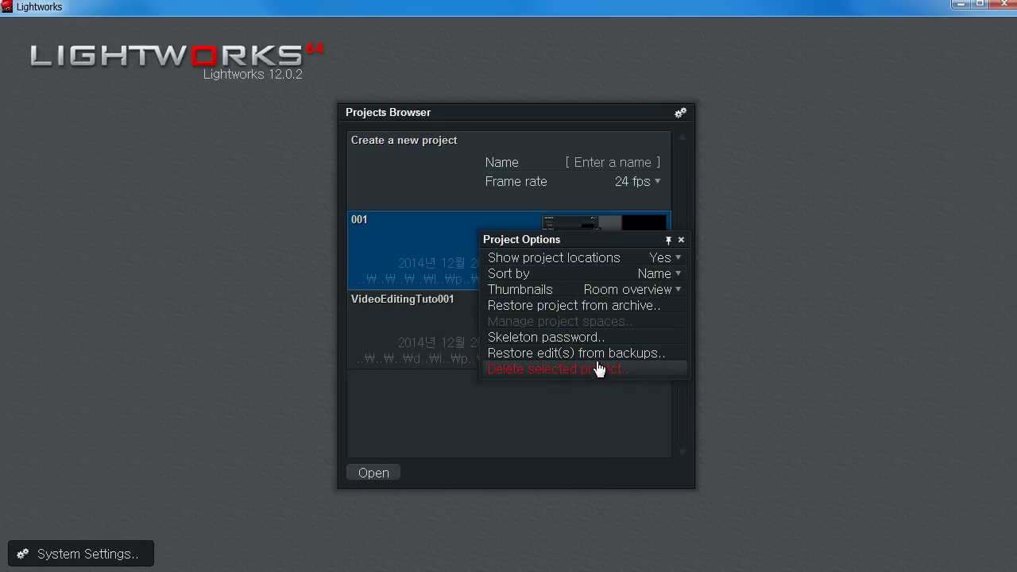
double_click(445, 253)
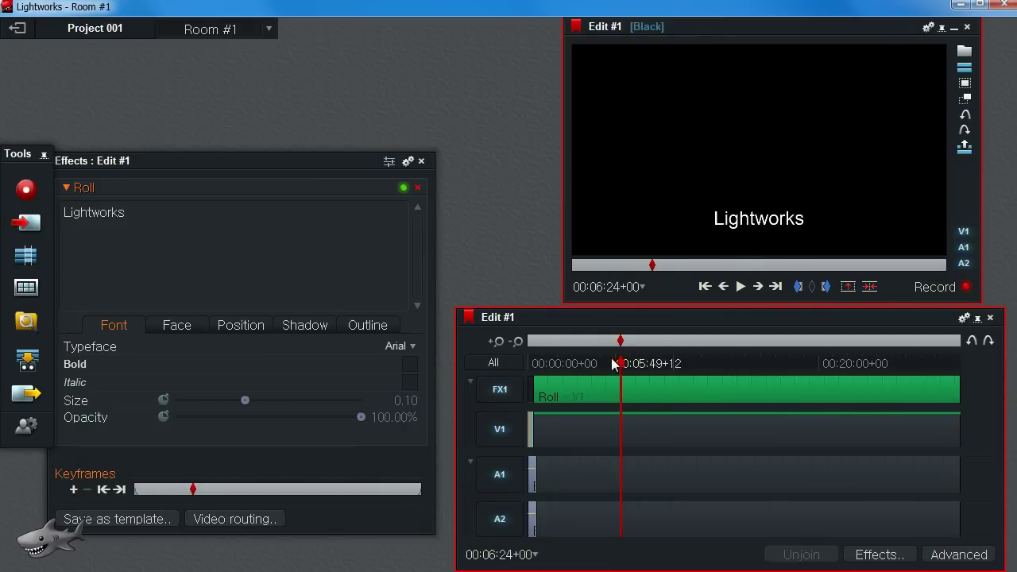
Deselect audio tracks A1 and A2 and trim the Roll effect's end to the end of the music at 00:00:36+04
drag(612, 363, 686, 363)
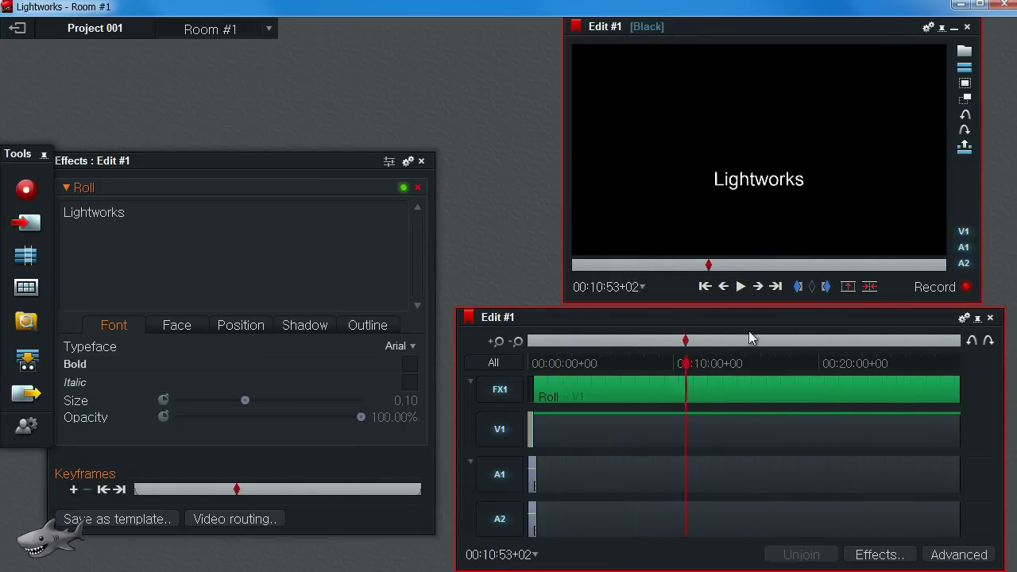
drag(751, 337, 581, 390)
scroll(553, 394, up, 3)
click(578, 389)
scroll(604, 379, up, 3)
click(736, 379)
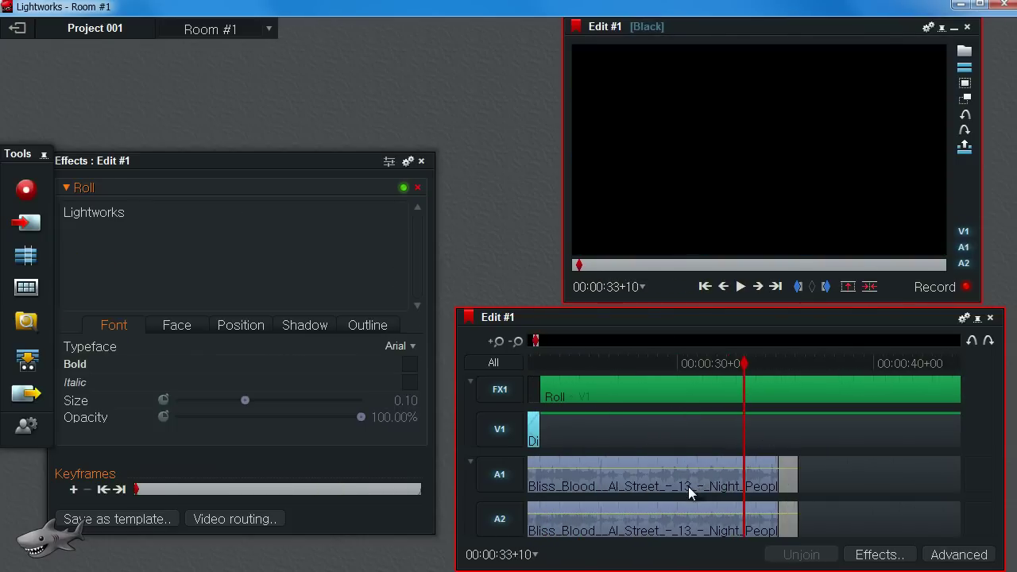
key(space)
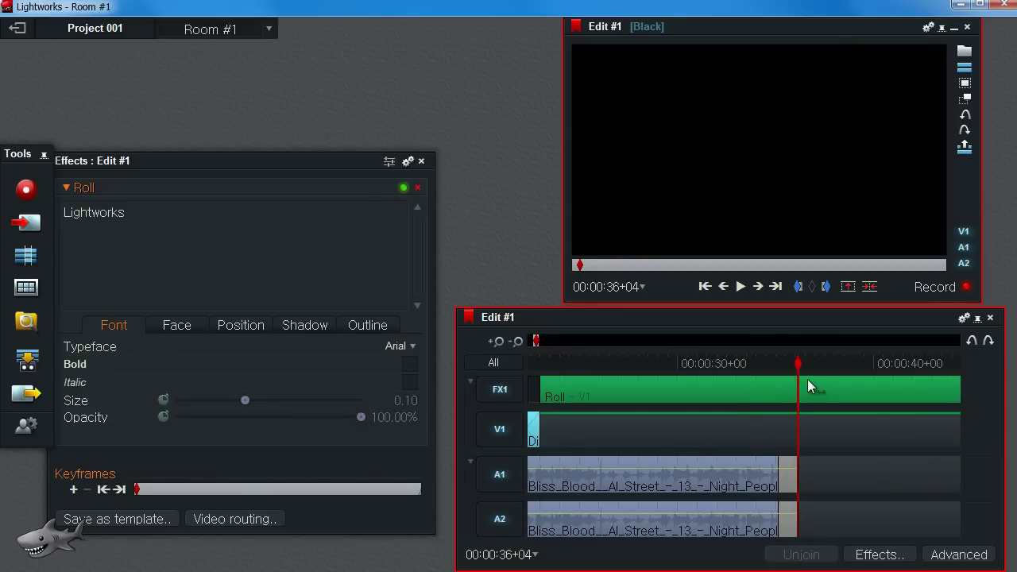
click(501, 477)
click(499, 519)
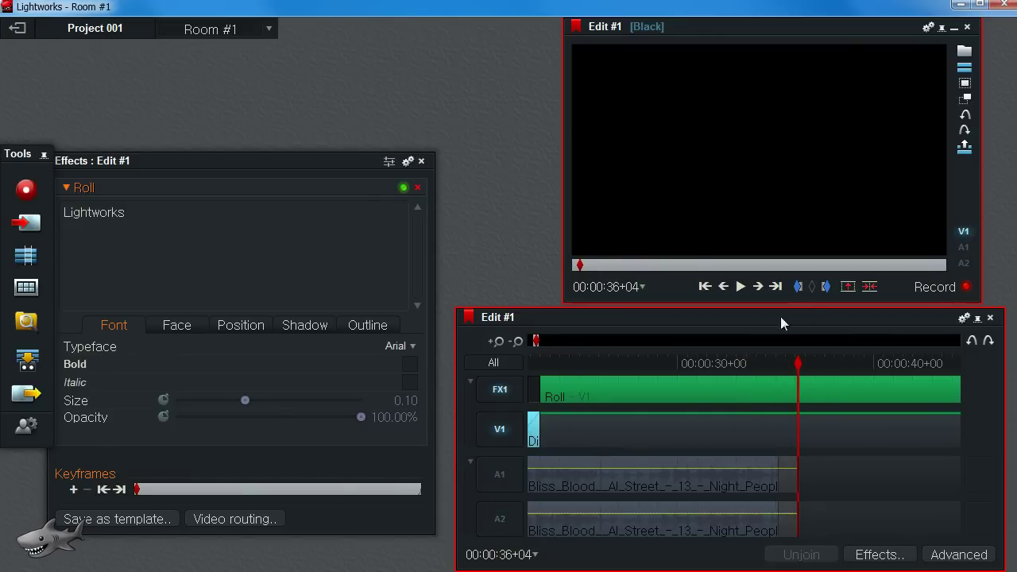
drag(810, 365, 760, 406)
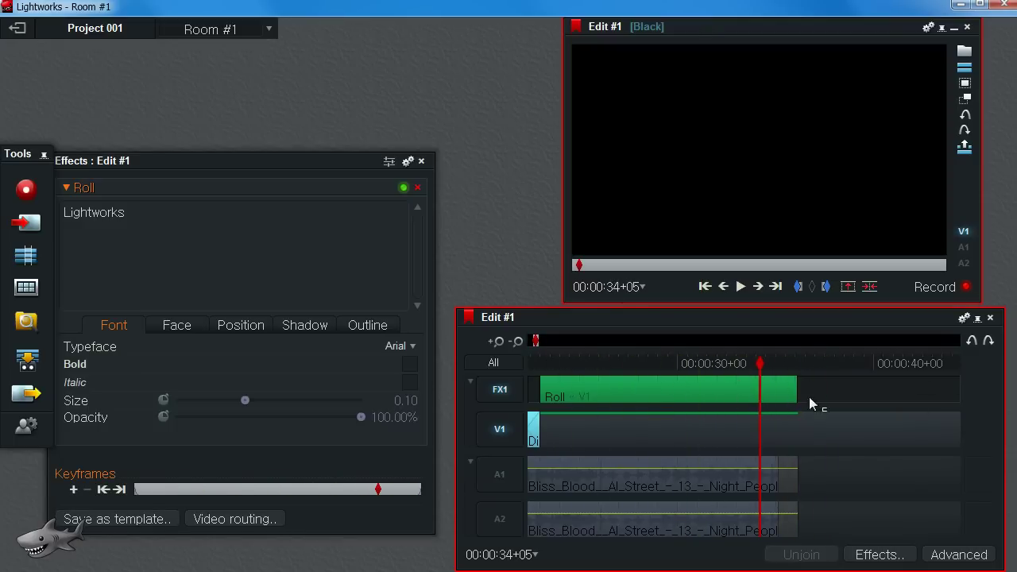
Examine the Roll effect's Font, Face and Position settings, including Progress, at the effect's end point
mouse_move(770, 374)
mouse_down()
mouse_move(777, 364)
mouse_move(793, 374)
mouse_move(780, 379)
mouse_up()
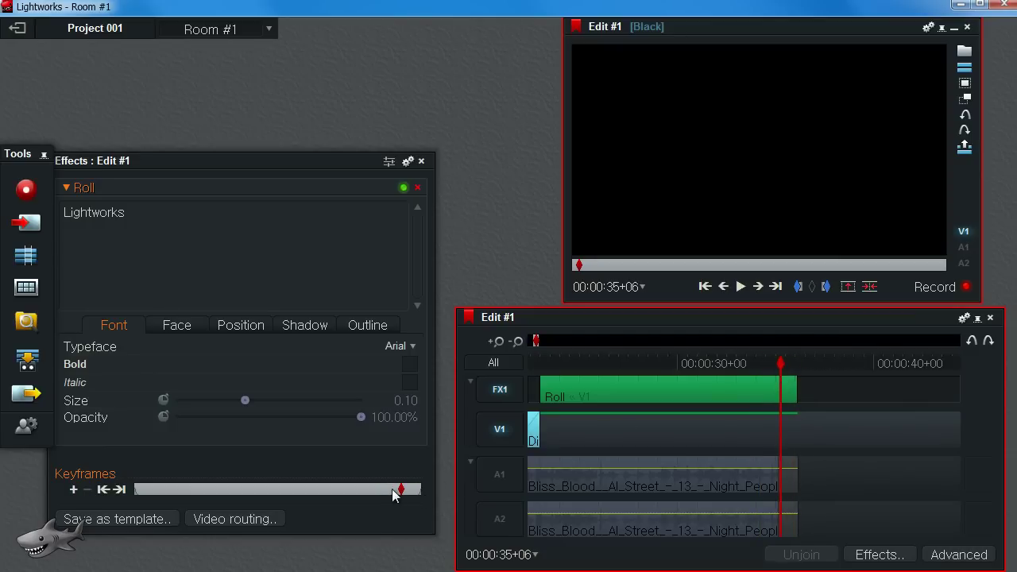
drag(395, 495, 421, 491)
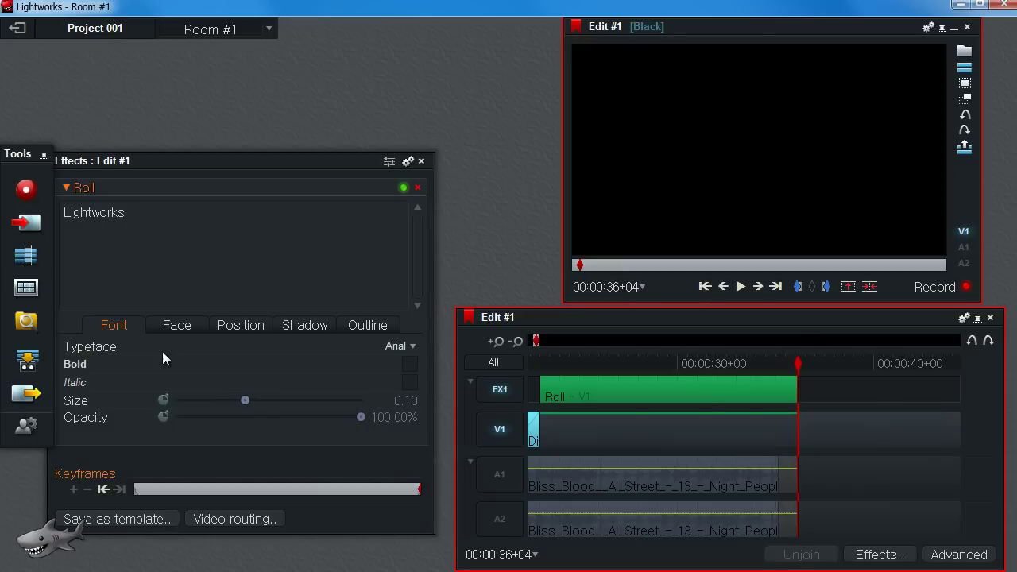
click(178, 327)
click(233, 329)
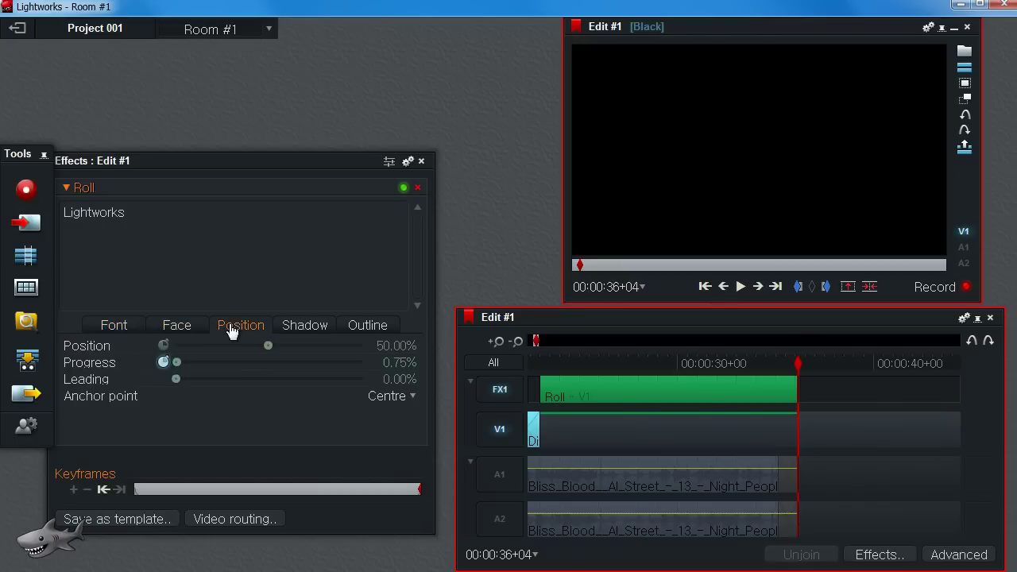
click(114, 326)
click(263, 327)
drag(155, 161, 136, 164)
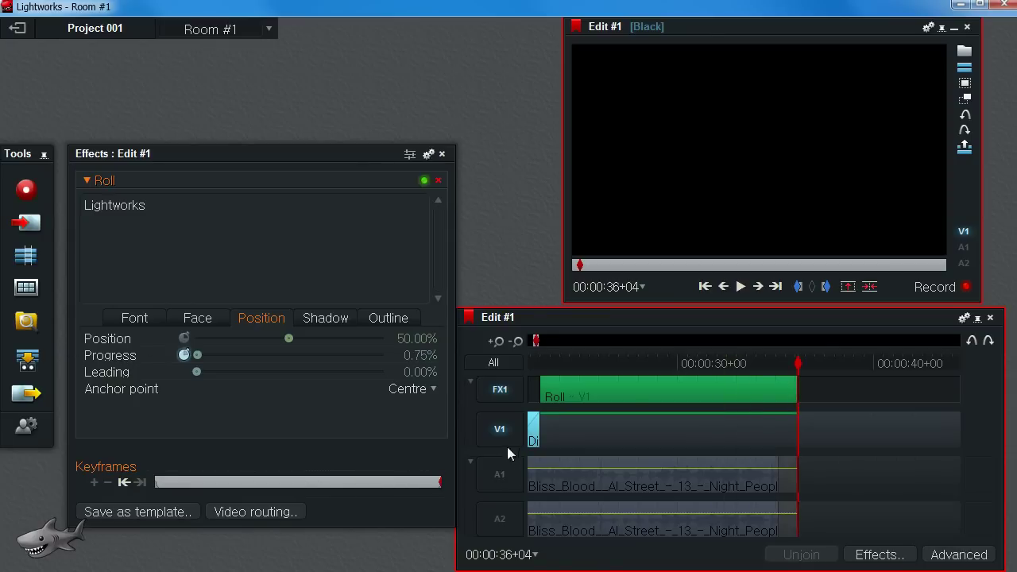
drag(201, 354, 413, 361)
Play the Roll effect from its start to preview the text rolling up the screen, stopping at 00:00:28+18
drag(762, 367, 536, 375)
key(space)
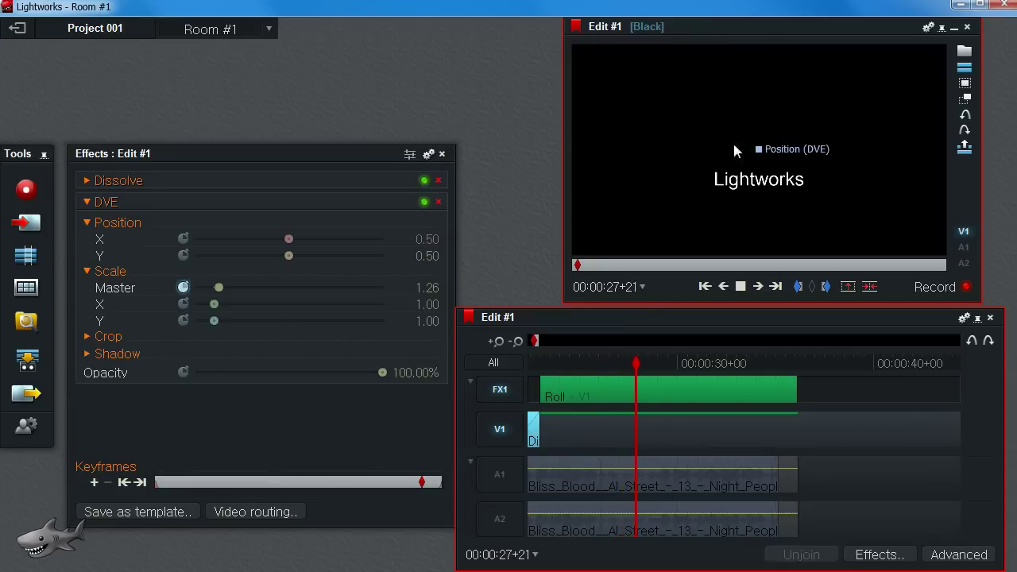
click(739, 213)
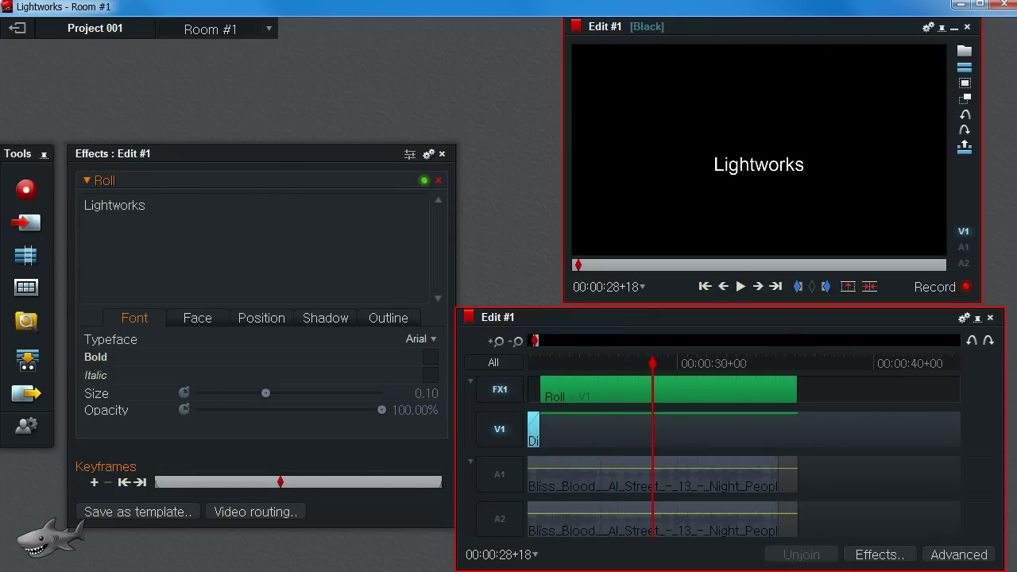
Copy the full ending-credits text from the Notepad file and paste it over Lightworks in the Roll effect's text
key(alt+Tab)
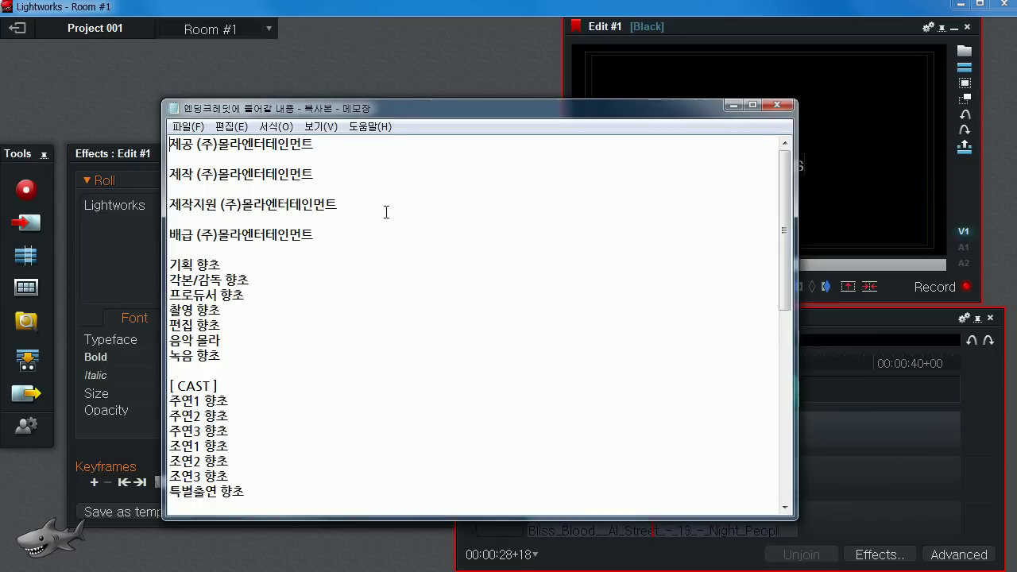
drag(355, 109, 395, 113)
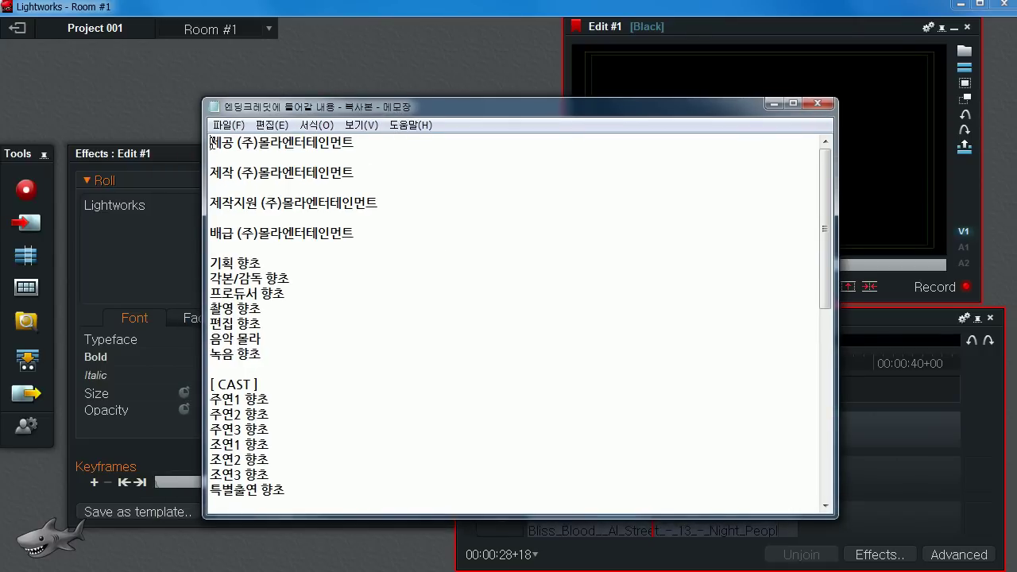
drag(211, 143, 210, 489)
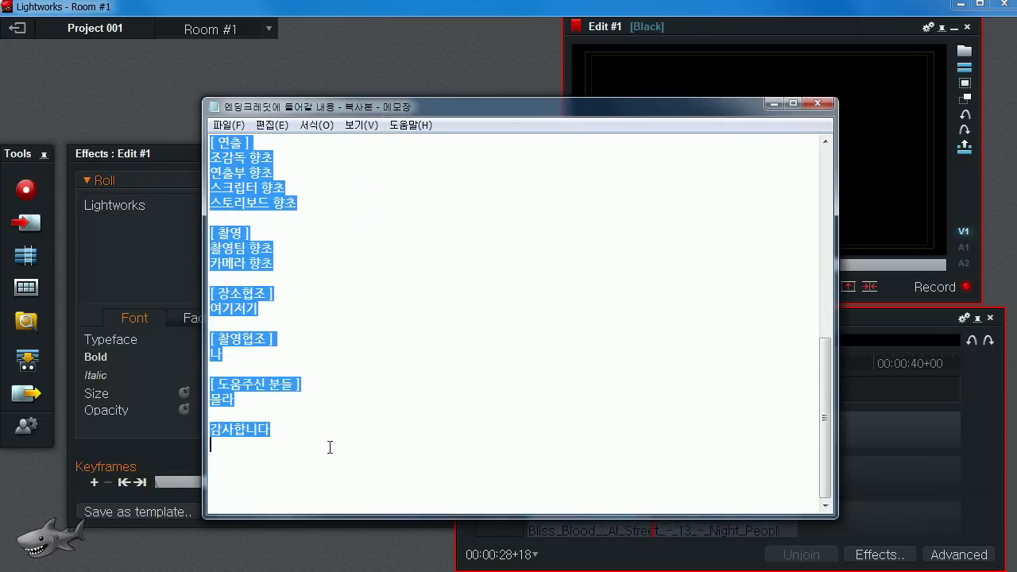
click(773, 105)
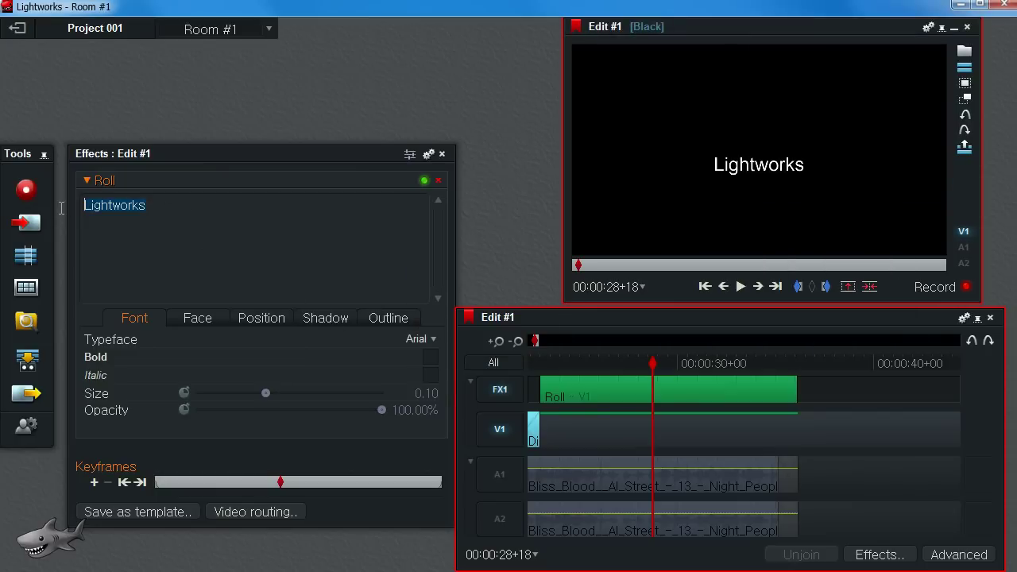
key(ctrl+v)
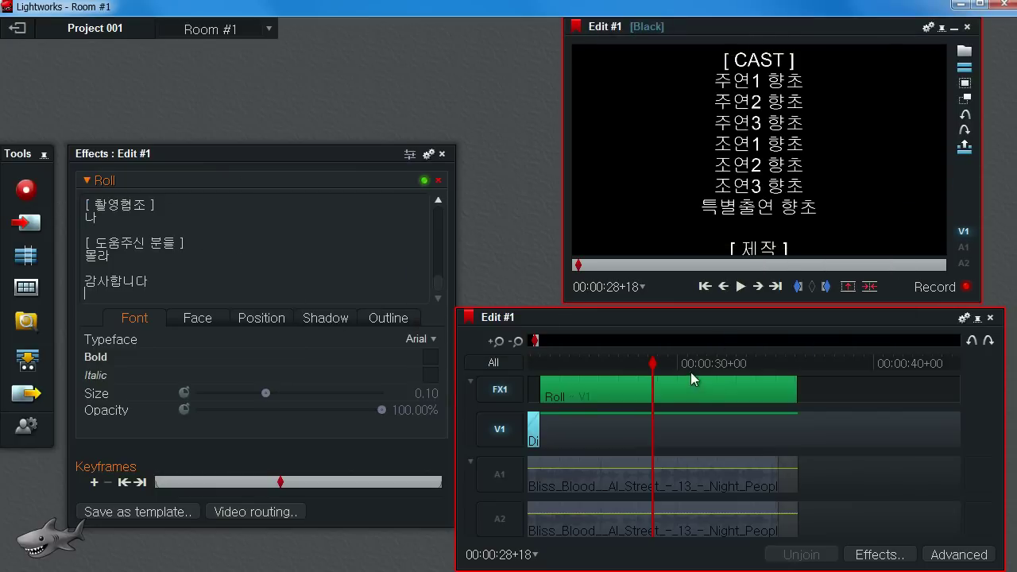
Play the credits from just before the Roll effect's start to judge their scrolling speed, stopping at 00:00:27+01
click(609, 378)
click(528, 376)
key(space)
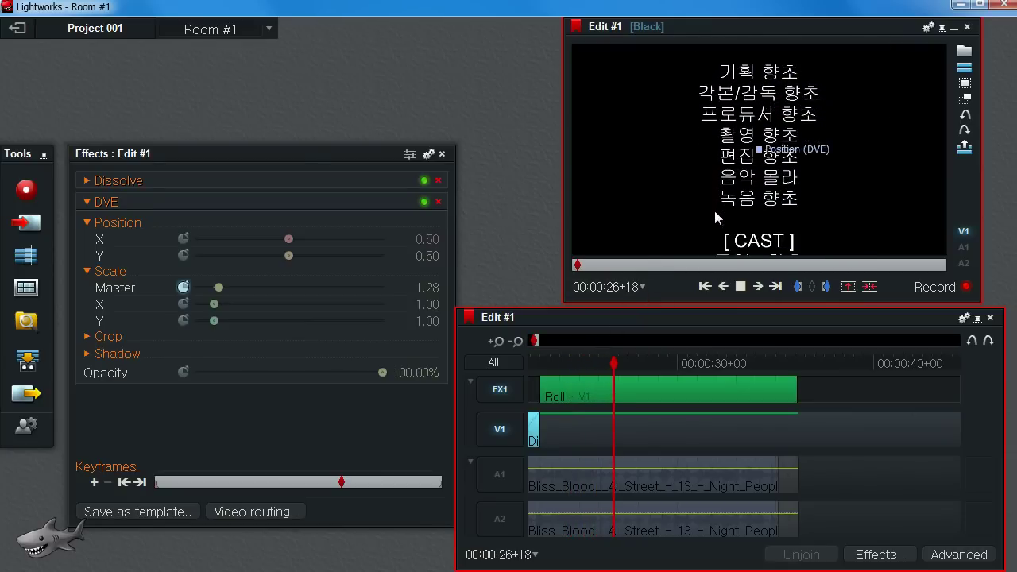
click(742, 182)
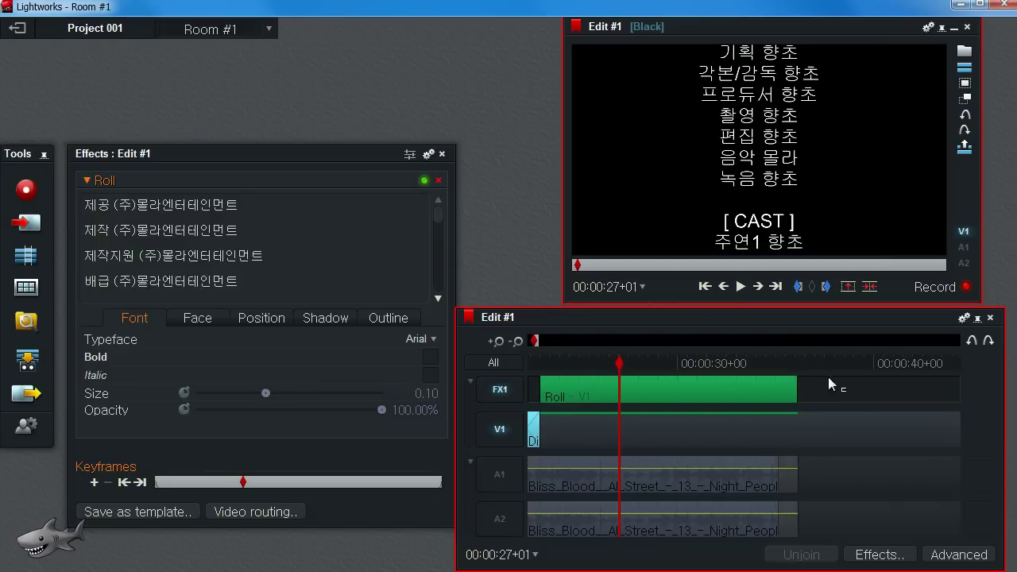
Extend the Roll effect's end past the music to about 00:00:40 and preview the slower credits
drag(797, 391, 906, 395)
click(673, 367)
key(space)
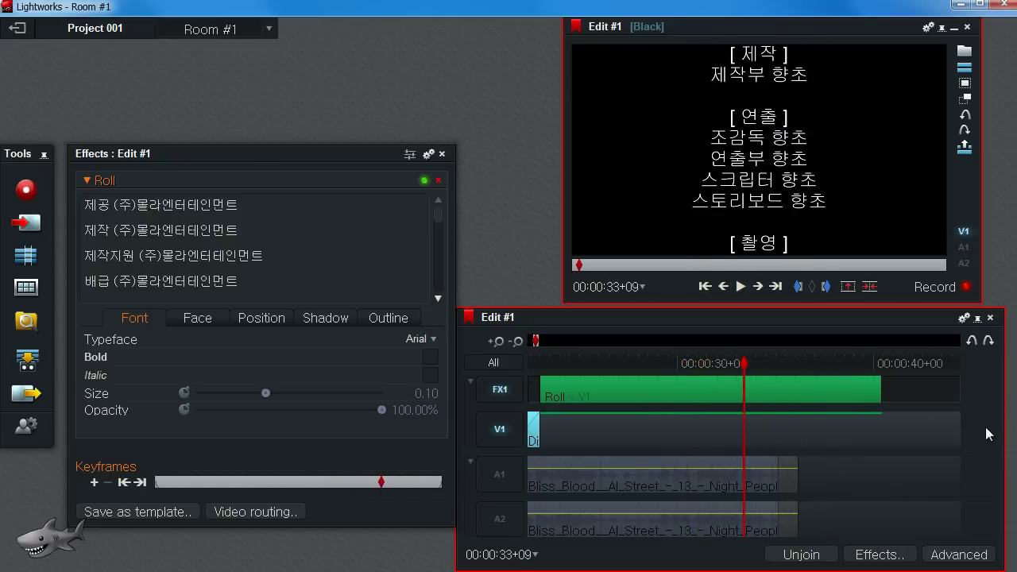
Extend the Roll effect's end further to 00:00:44+08, replaying the credits' opening to judge the speed
drag(884, 391, 923, 381)
click(606, 371)
click(549, 388)
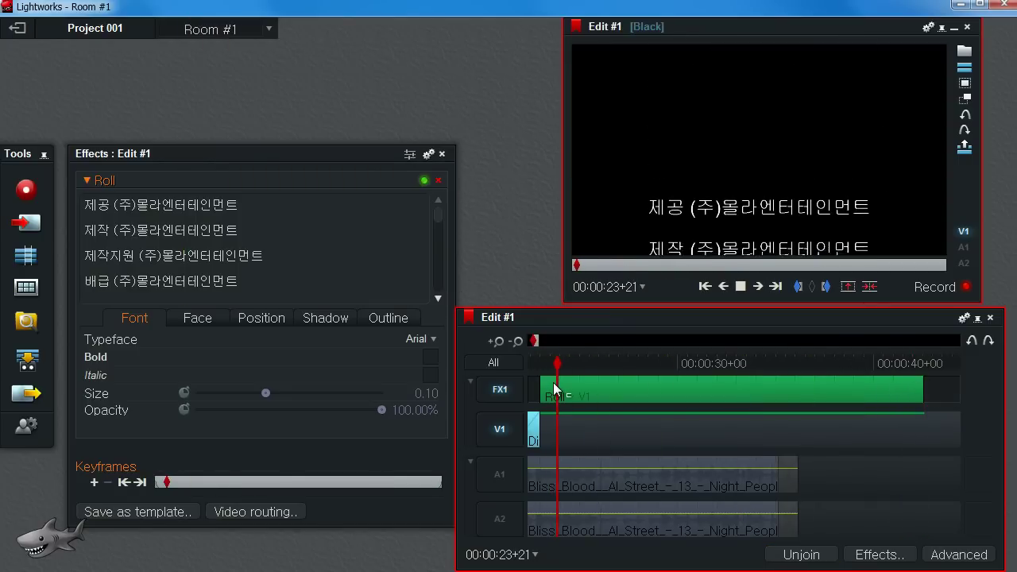
scroll(605, 391, down, 3)
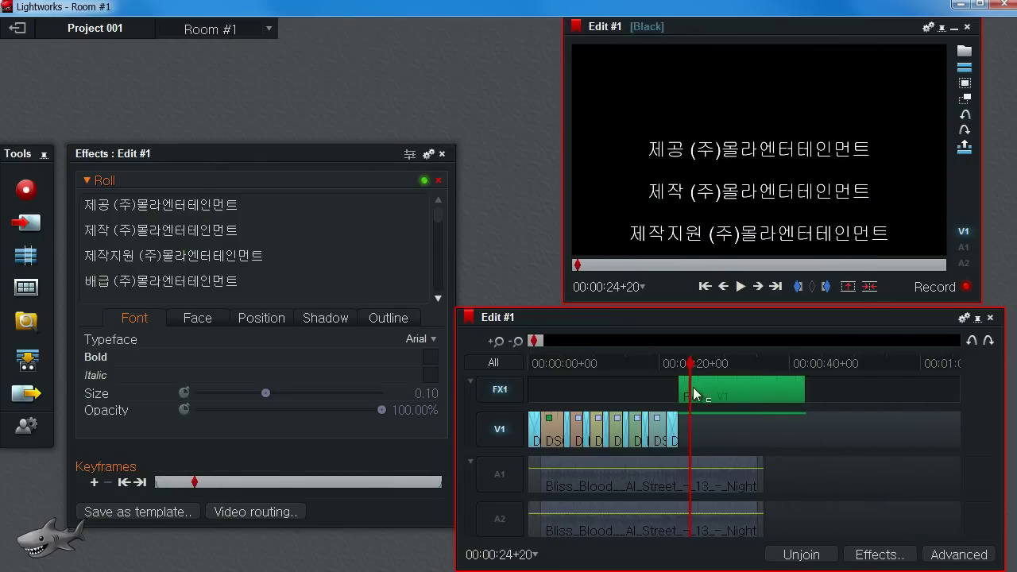
drag(809, 390, 827, 386)
click(688, 366)
drag(688, 365, 750, 365)
scroll(833, 477, up, 2)
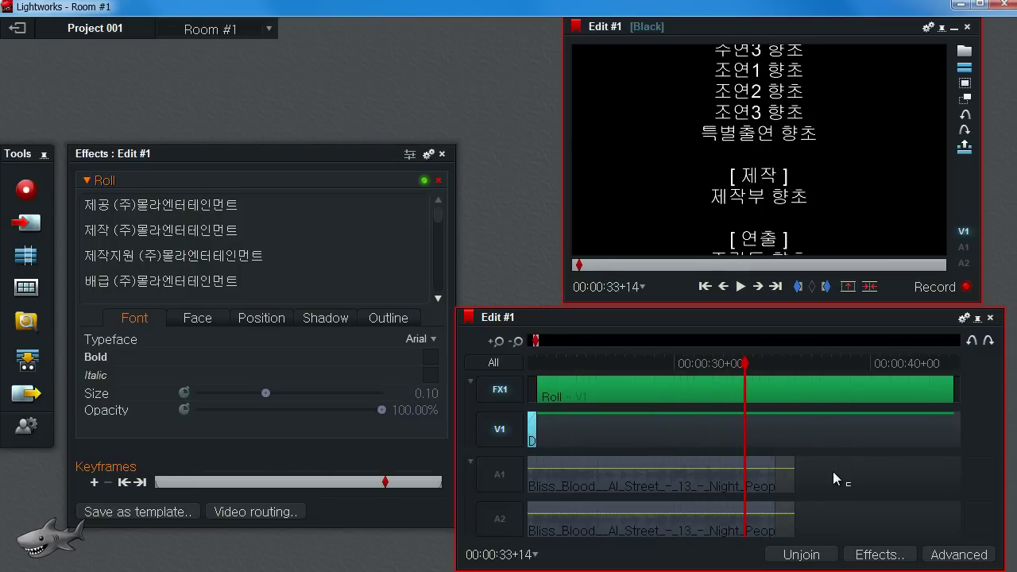
Reselect audio tracks A1 and A2 and bring the music's end and the Roll effect into view together
click(501, 494)
click(502, 520)
scroll(664, 496, down, 2)
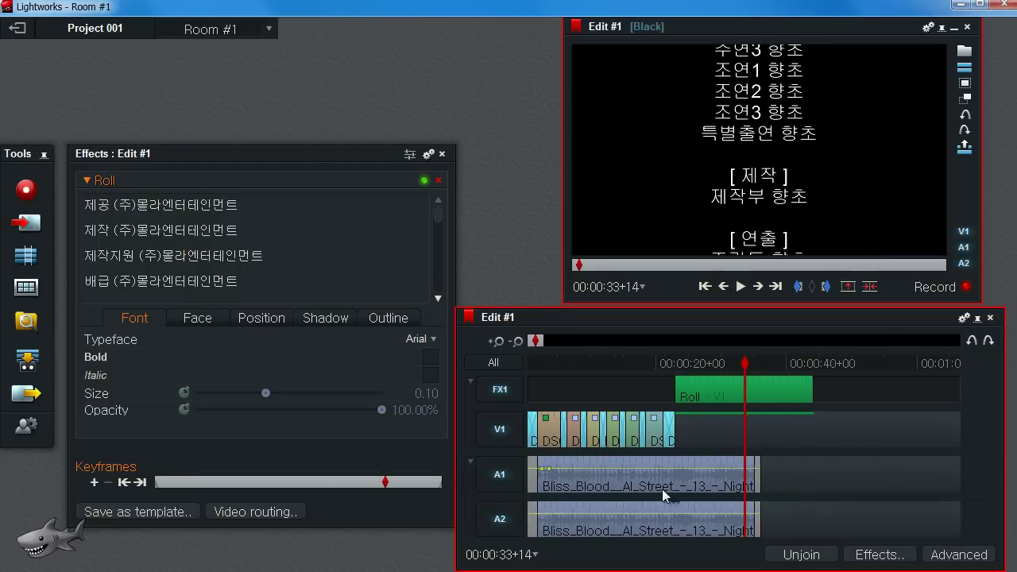
Try to stretch the end of the music's closing Crossfade to 00:00:44+01, and undo the change
drag(762, 467, 826, 464)
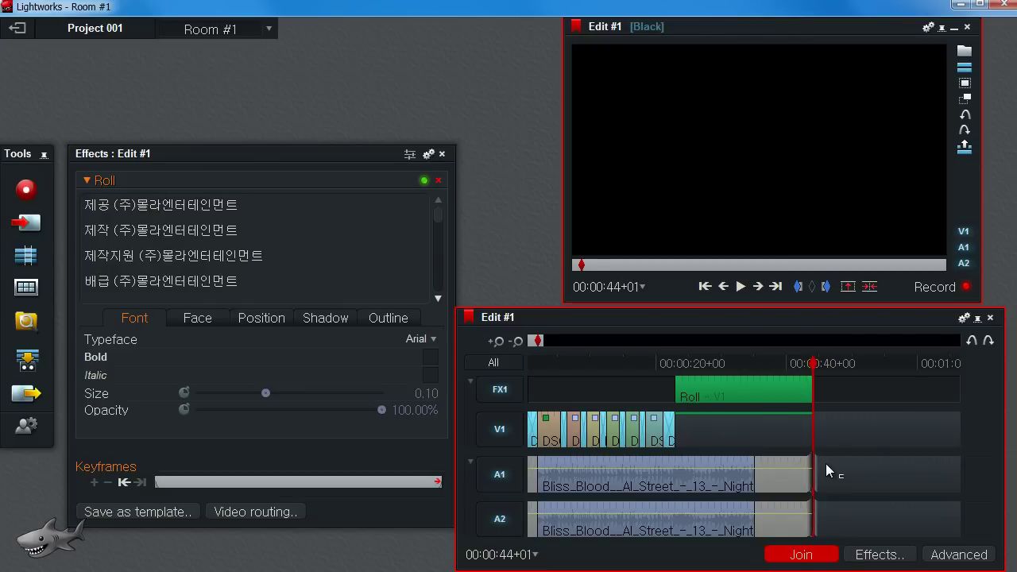
scroll(826, 464, up, 2)
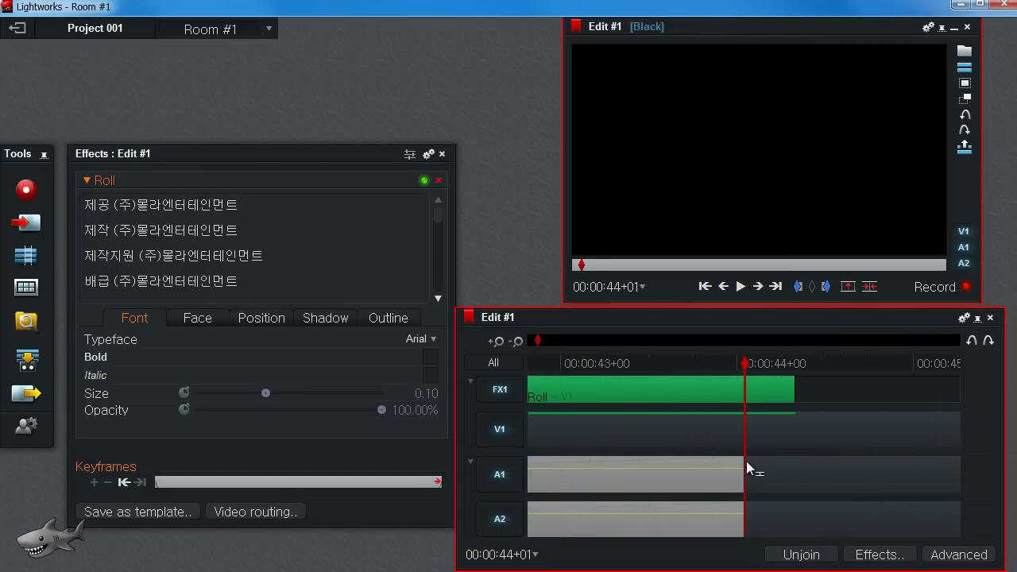
scroll(746, 461, down, 4)
key(ctrl+z)
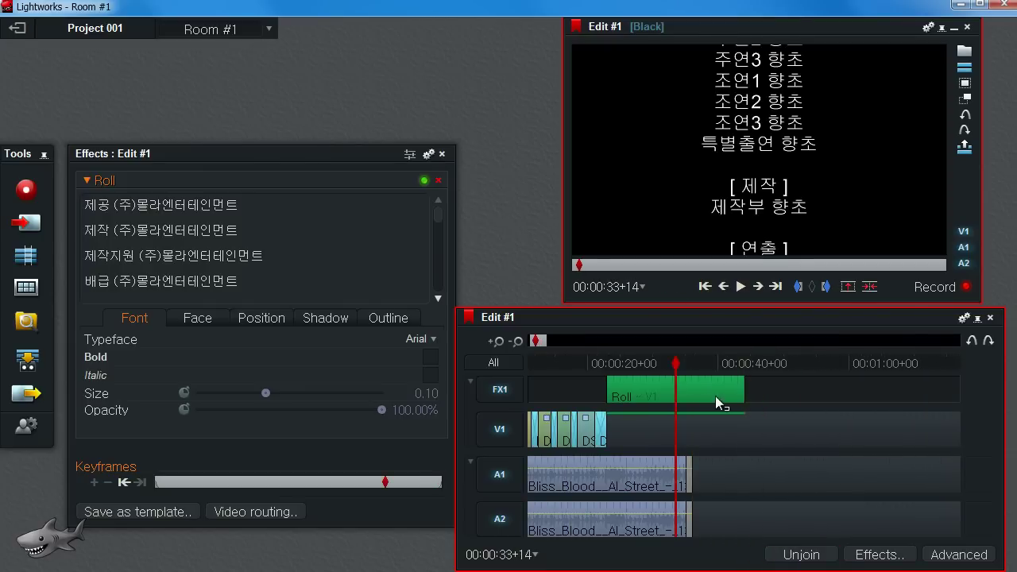
Select both cuts of the closing Crossfade on A1 and A2 and shift them so the fade starts at 00:00:41+06
scroll(734, 491, up, 3)
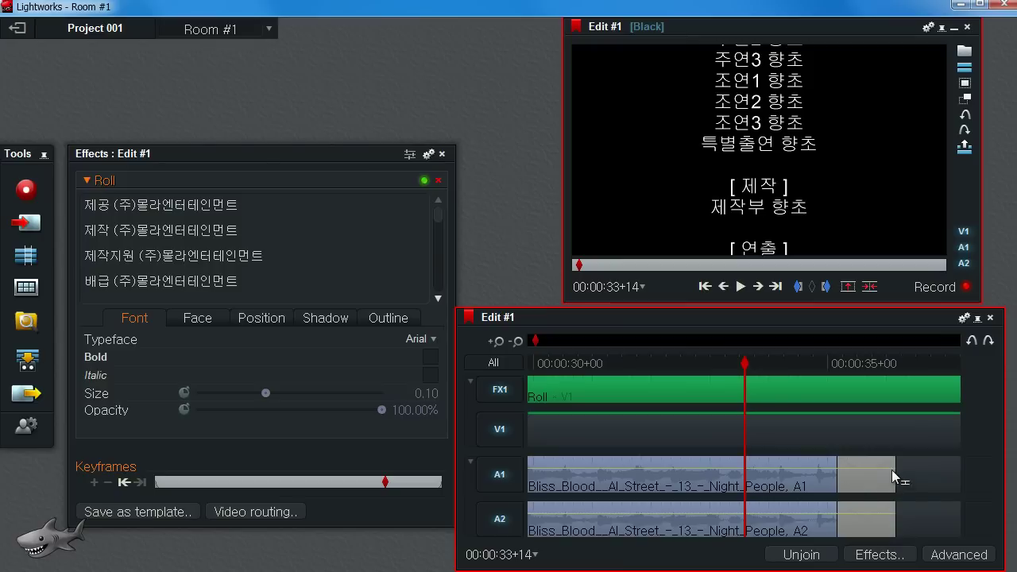
click(898, 471)
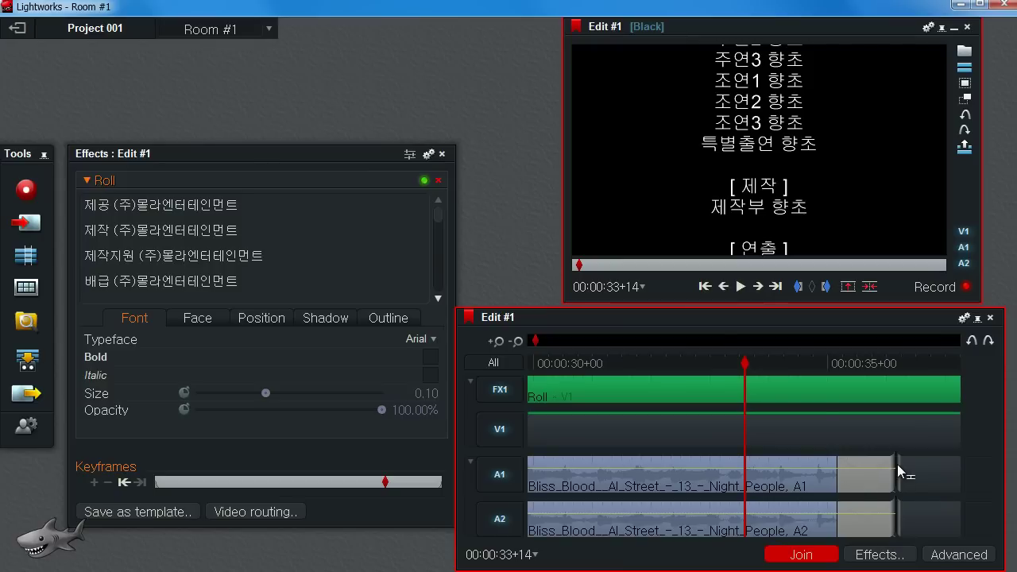
click(837, 468)
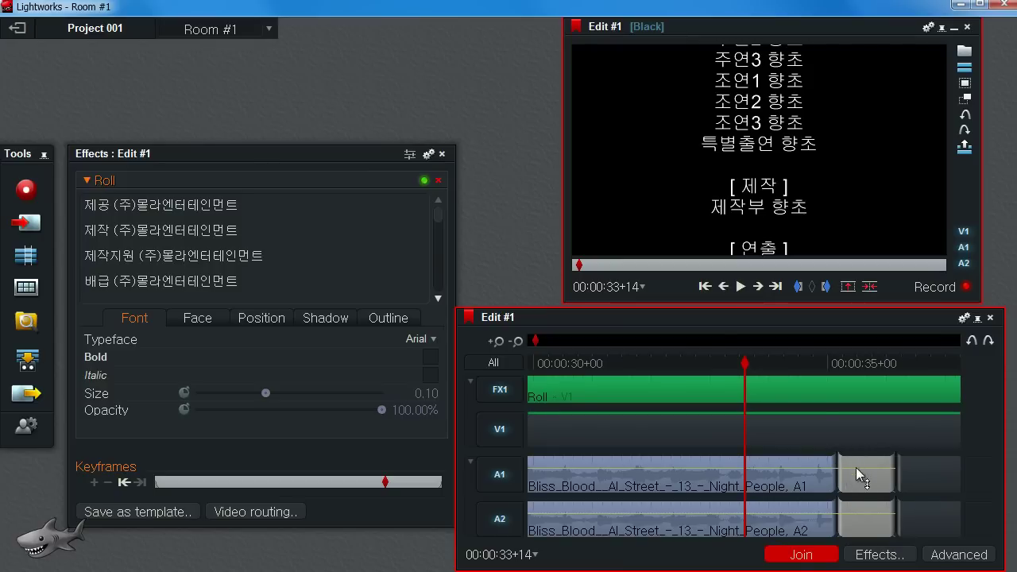
scroll(810, 472, down, 2)
drag(797, 461, 920, 463)
scroll(802, 464, down, 2)
scroll(802, 465, up, 2)
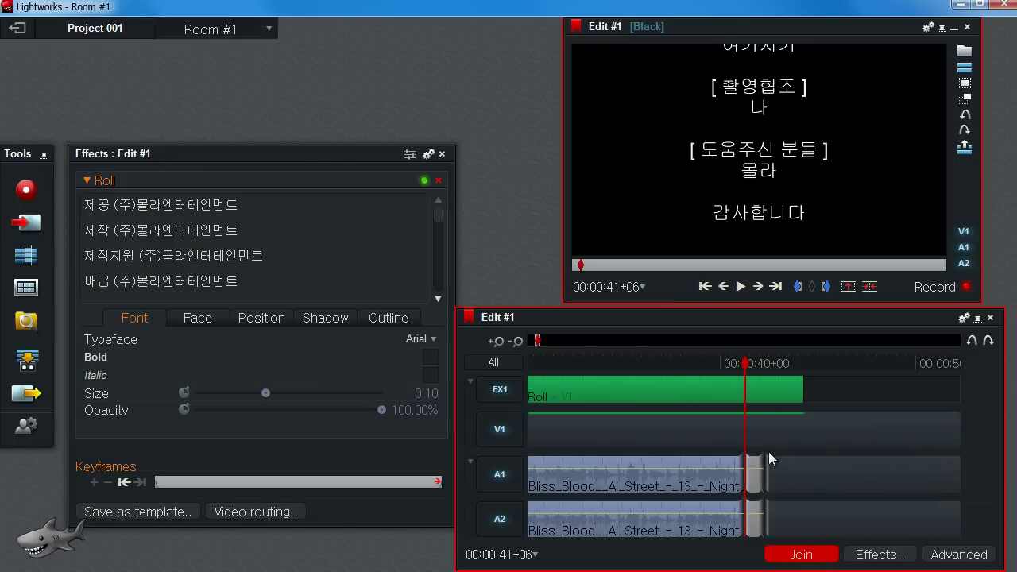
Move the closing Crossfade further so the music ends exactly with the Roll effect at 00:00:44+08
scroll(794, 461, up, 2)
drag(804, 461, 931, 479)
drag(866, 363, 926, 369)
scroll(926, 368, up, 3)
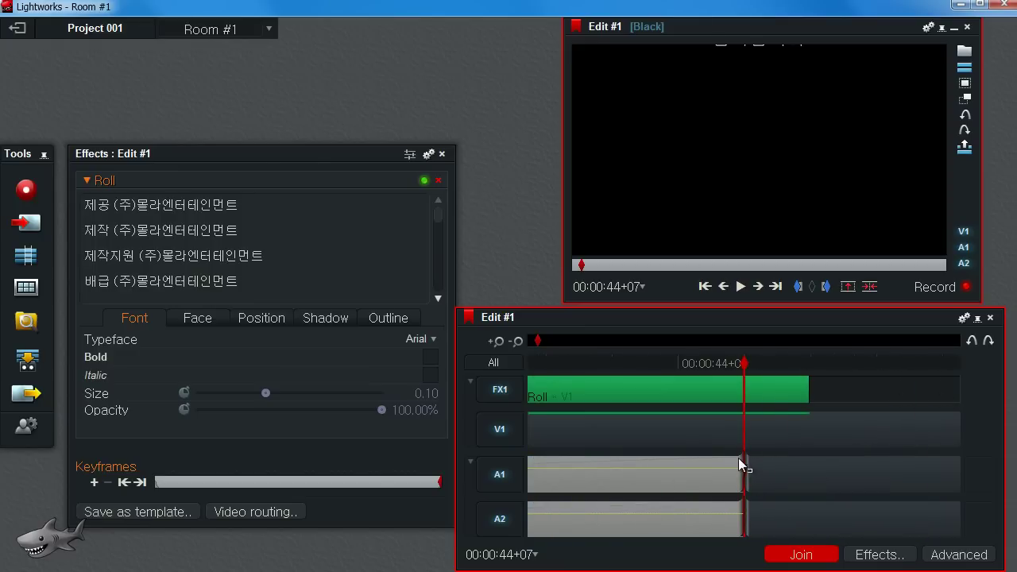
drag(798, 457, 819, 458)
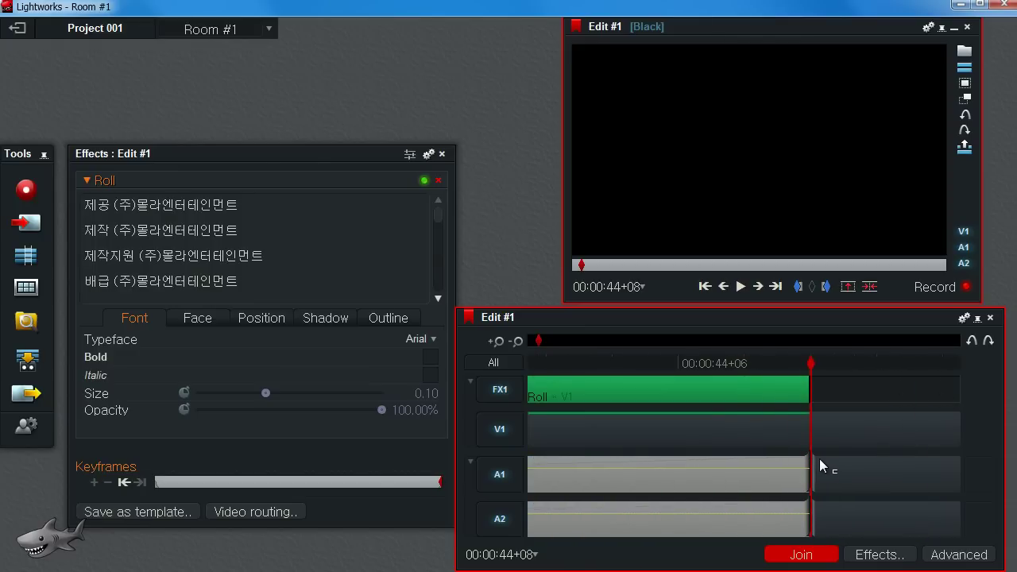
Check that the music and Roll effect end together, and rejoin the unjoined cuts on A1 and A2
scroll(820, 458, down, 3)
scroll(725, 391, down, 5)
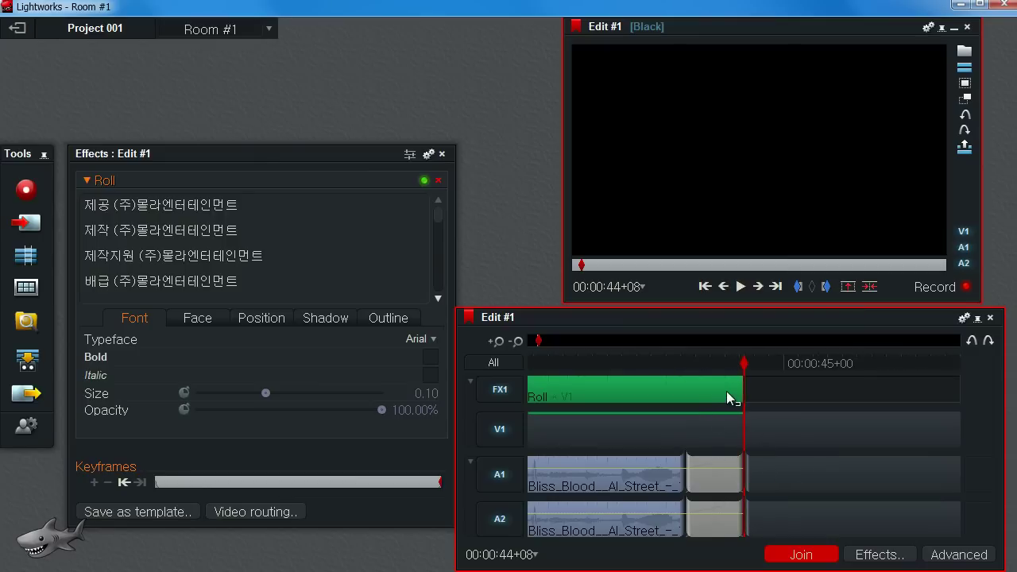
scroll(735, 387, up, 5)
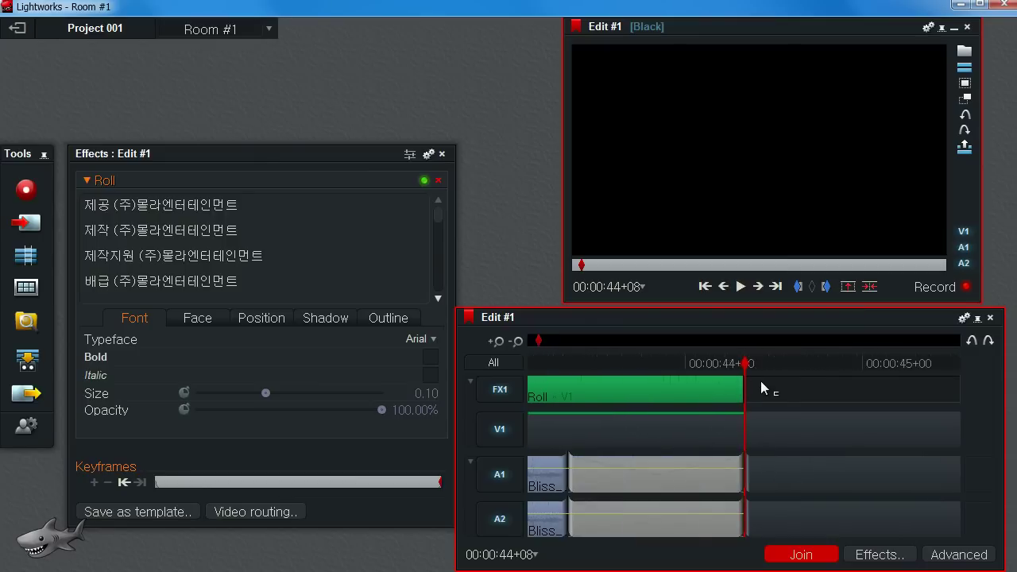
scroll(806, 559, down, 2)
click(802, 555)
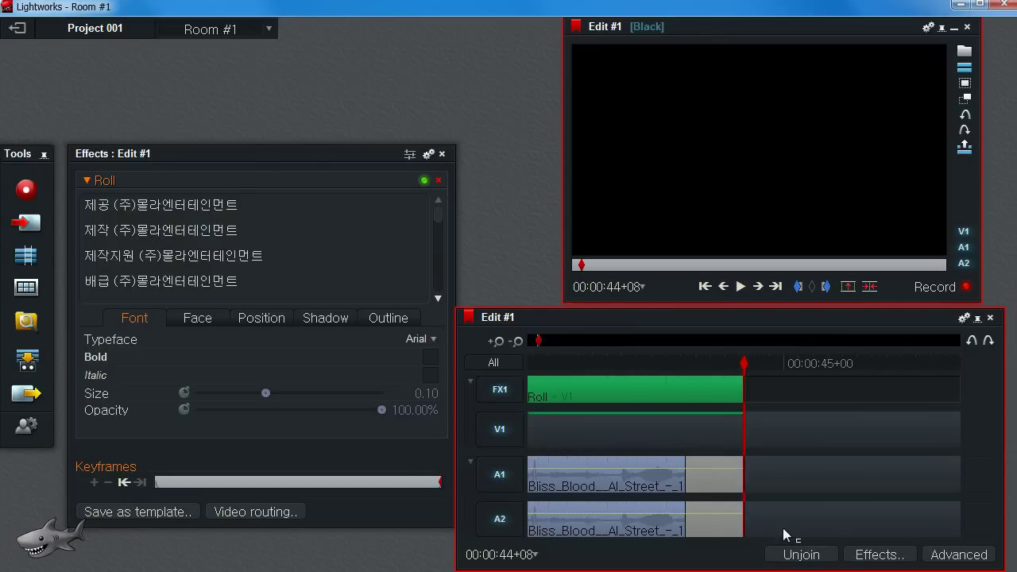
Play the transition from the last photo into the rolling credits, stopping at 00:00:28+23
scroll(722, 535, down, 2)
click(573, 391)
scroll(574, 391, down, 2)
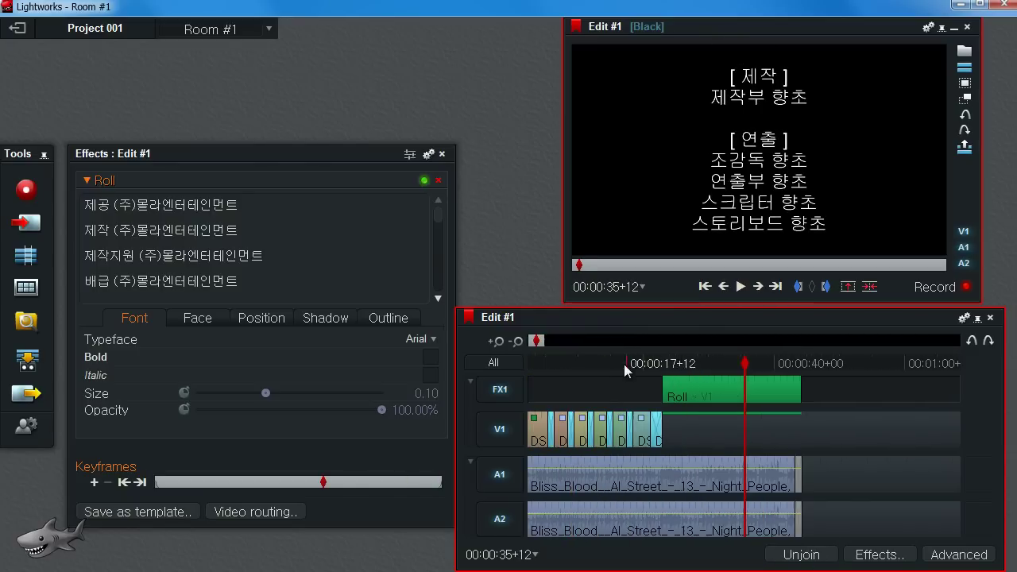
click(656, 366)
key(space)
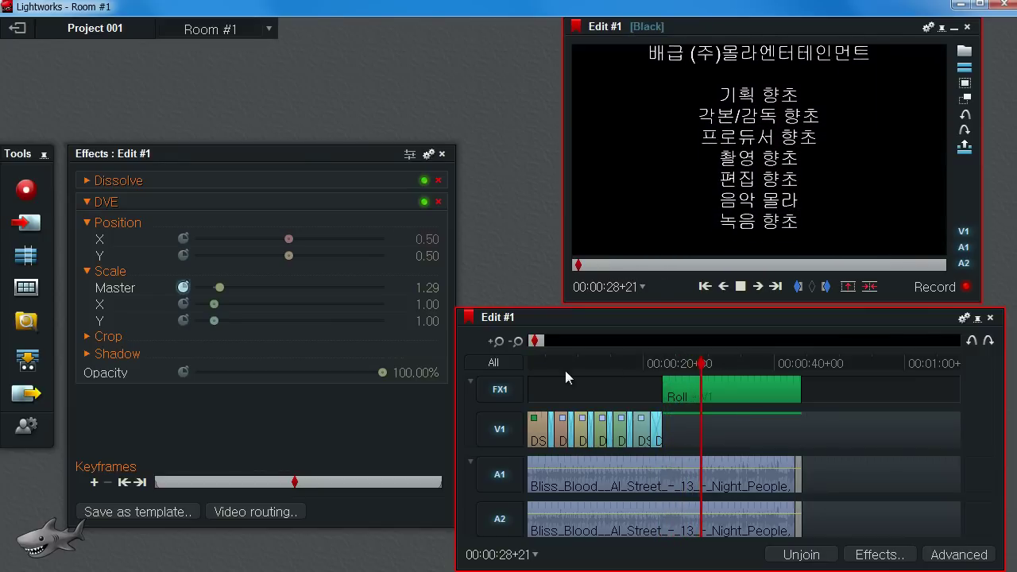
key(space)
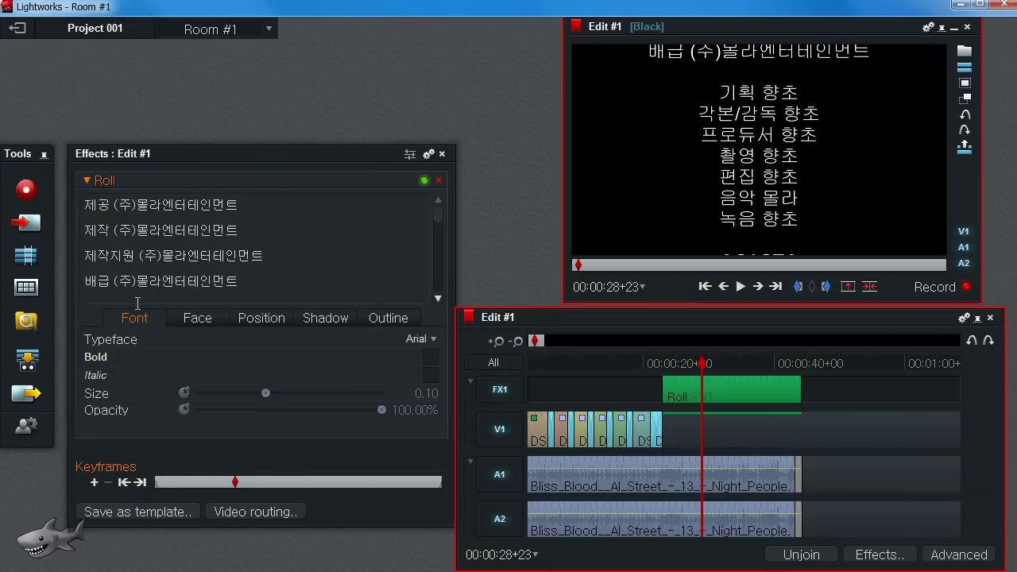
Set the Roll effect's typeface to 서울남산체 B
click(428, 350)
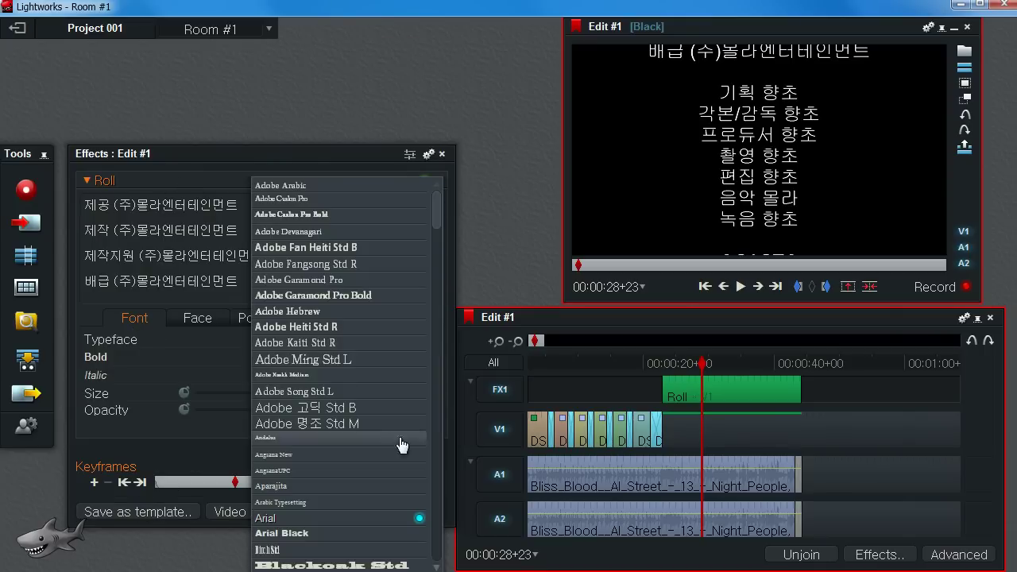
drag(436, 199, 444, 551)
click(285, 445)
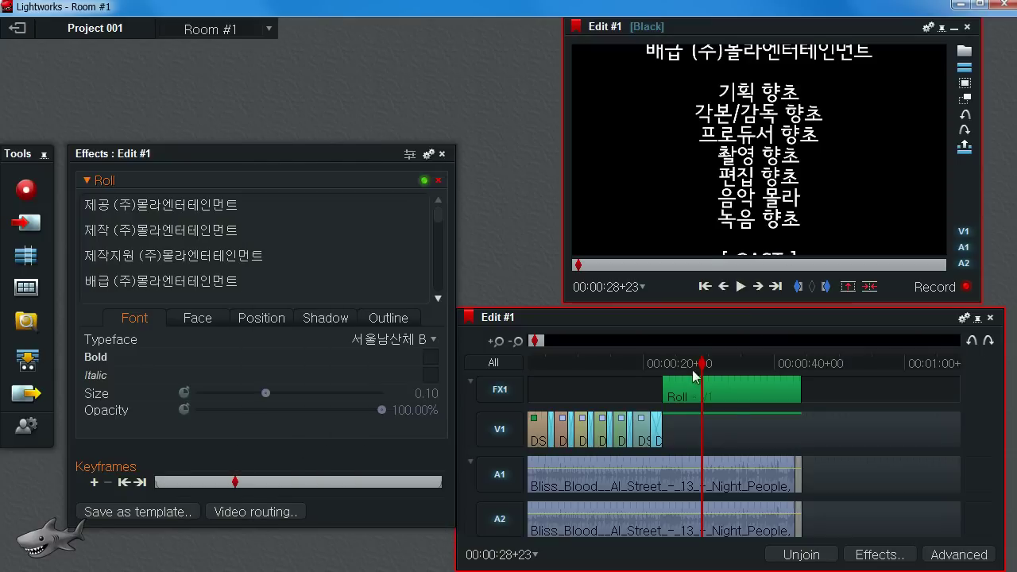
Preview the credits in their new typeface from just before the Roll effect, and play the slideshow from 00:00:00+00
drag(706, 366, 656, 378)
key(space)
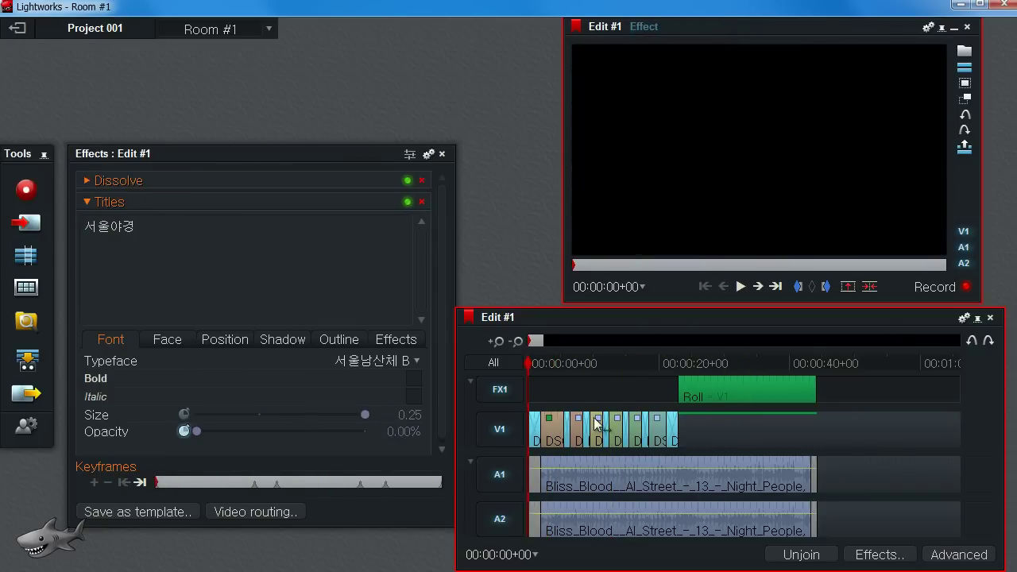
key(space)
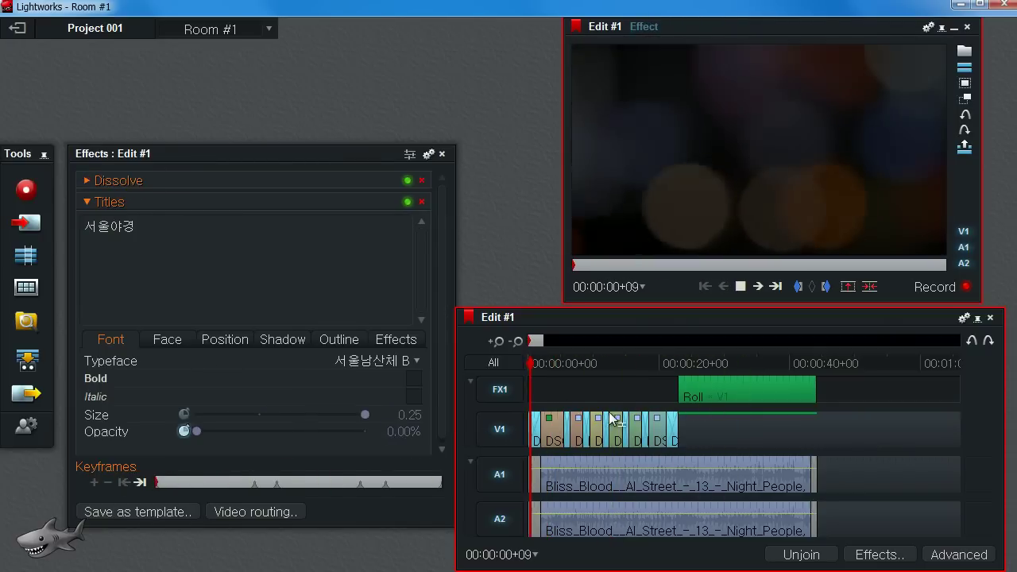
Mark the range of the whole edit from 00:00:00+00 to the end of the Roll effect and music at 00:00:44+08
key(Home)
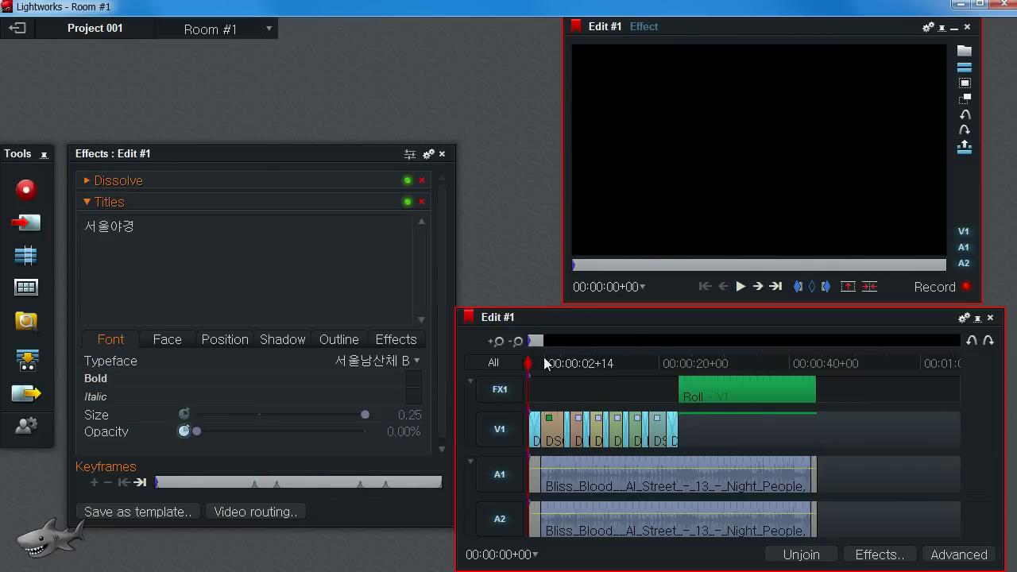
drag(545, 363, 816, 372)
scroll(815, 364, up, 3)
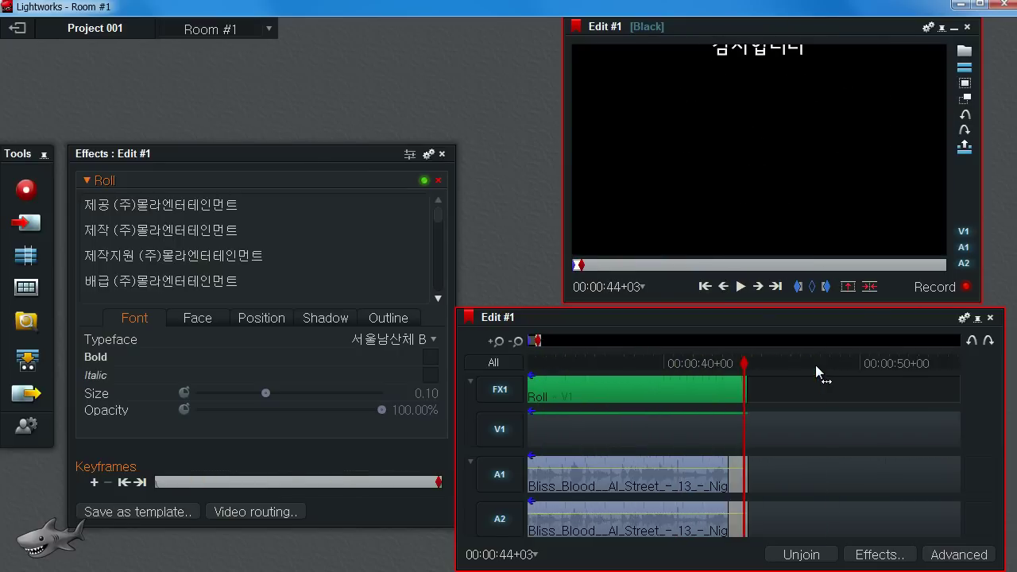
scroll(815, 365, up, 2)
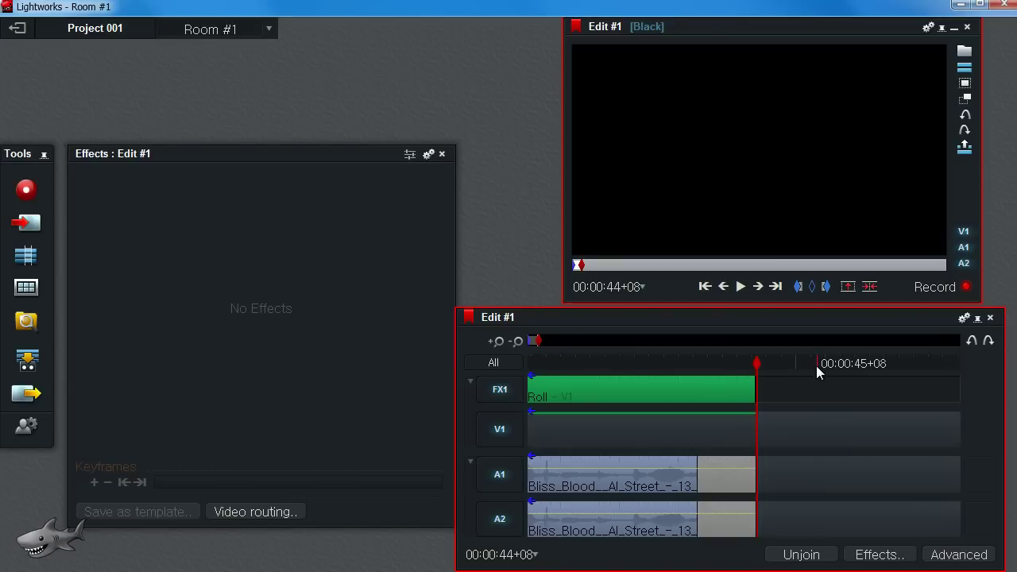
scroll(771, 357, down, 3)
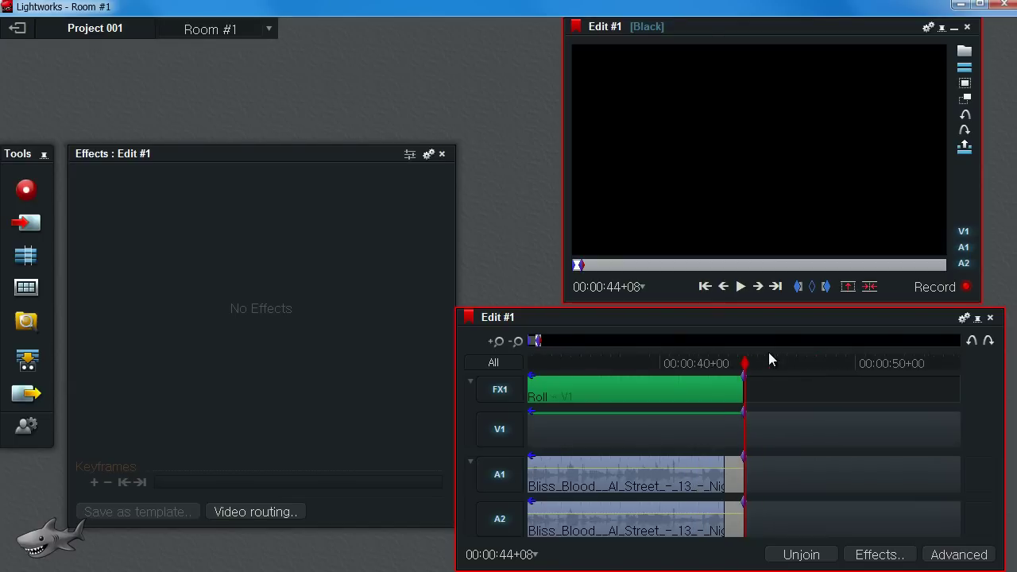
Scrub through the whole timeline to check the marked range, and return the playhead to 00:00:00+00
scroll(769, 360, down, 3)
click(541, 364)
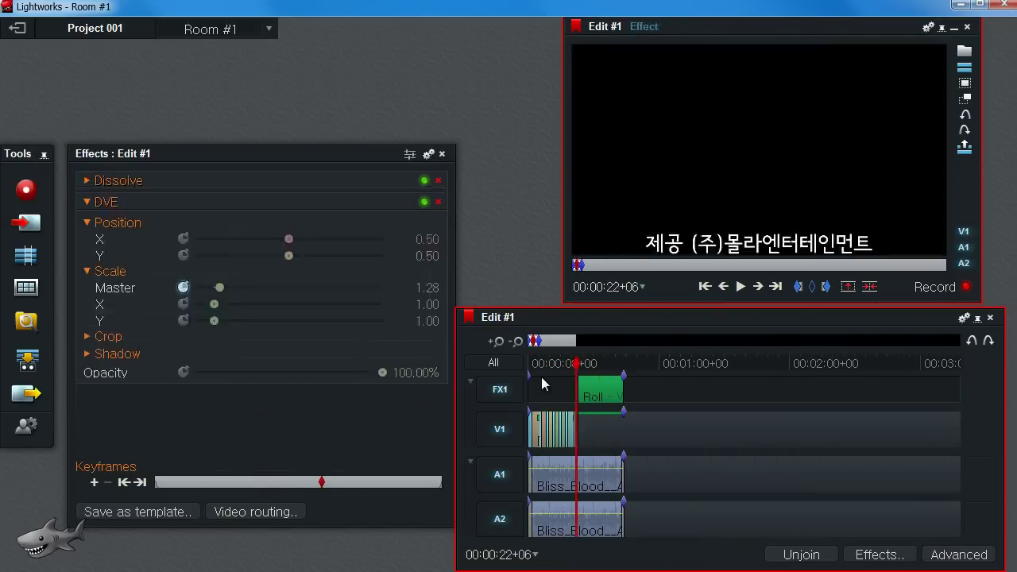
drag(541, 377, 637, 395)
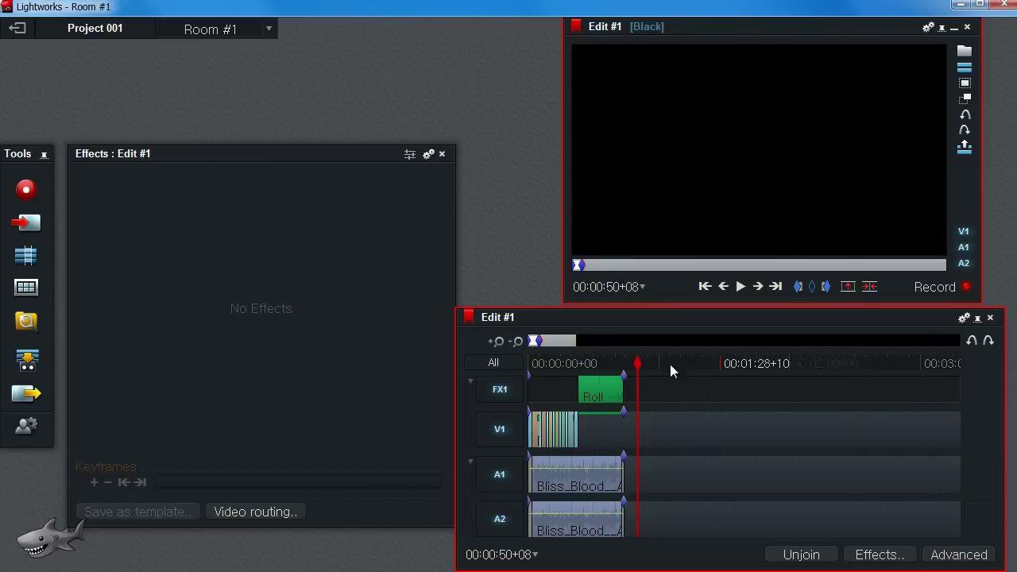
drag(642, 368, 907, 387)
drag(813, 359, 361, 409)
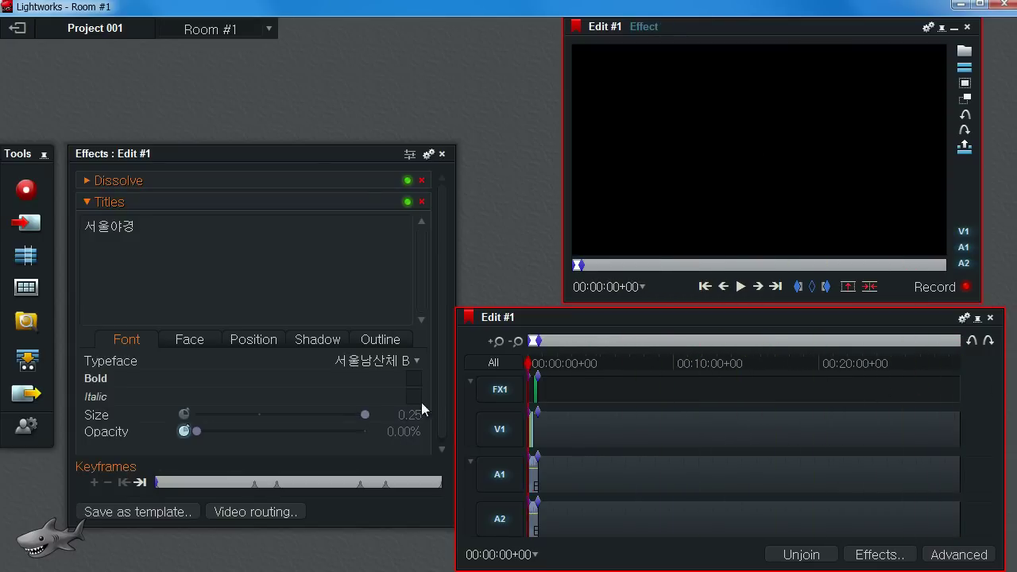
drag(421, 403, 480, 403)
scroll(690, 383, up, 5)
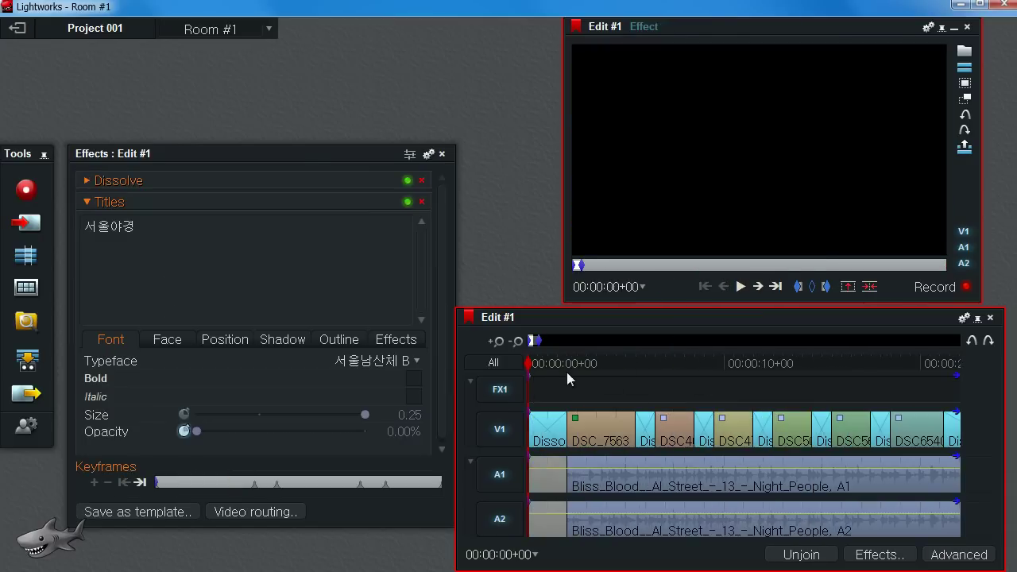
scroll(546, 364, down, 2)
click(625, 364)
drag(665, 366, 508, 367)
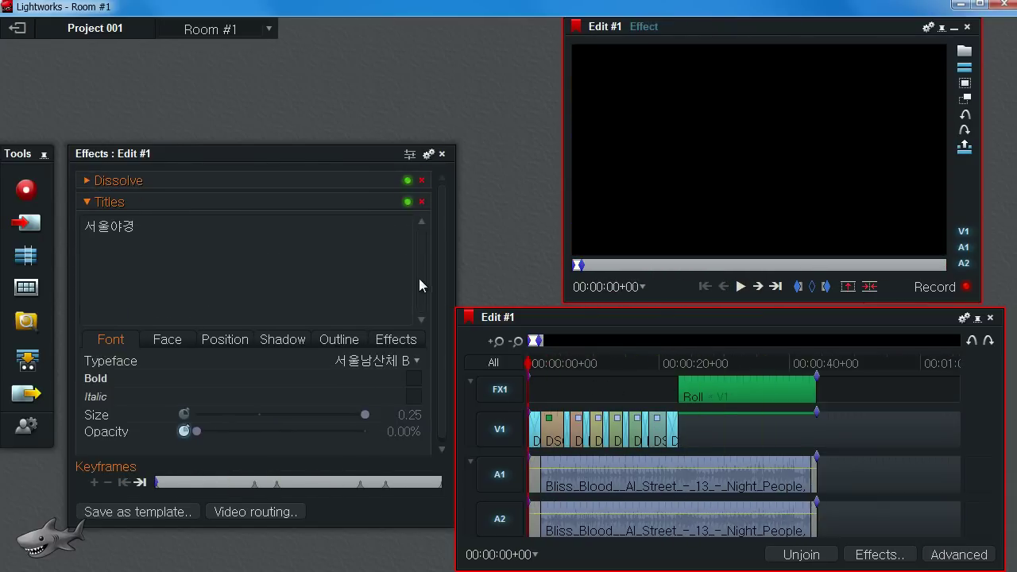
Review the project's Details, Video, Audio, Film, Media and Tasks settings, and look at the Preferences
click(83, 33)
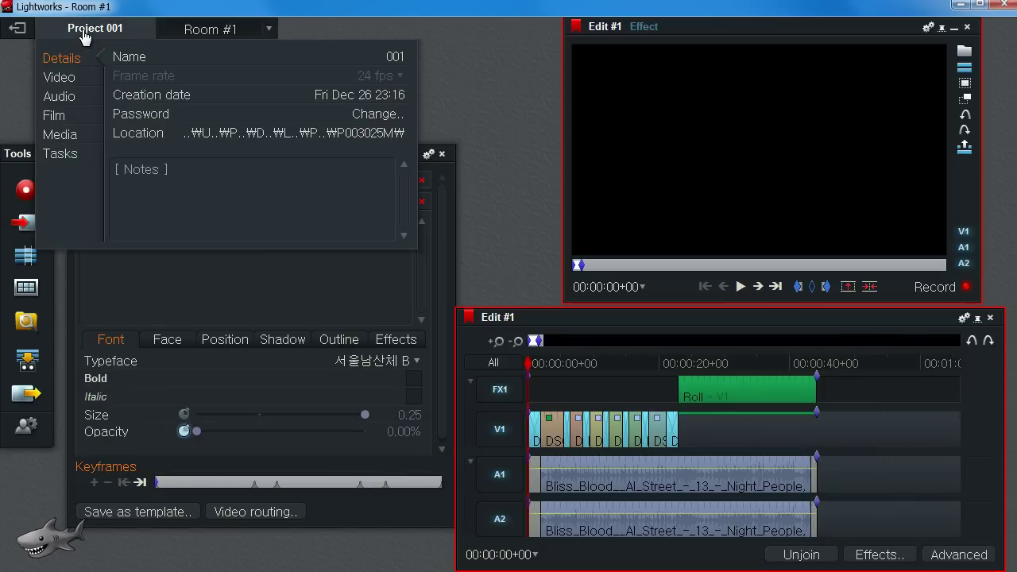
click(61, 81)
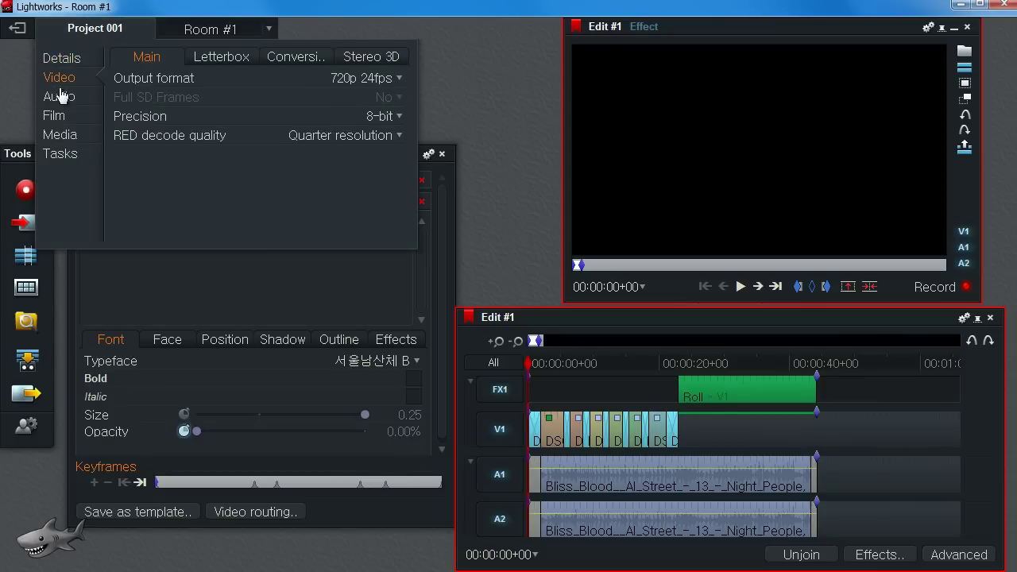
click(62, 98)
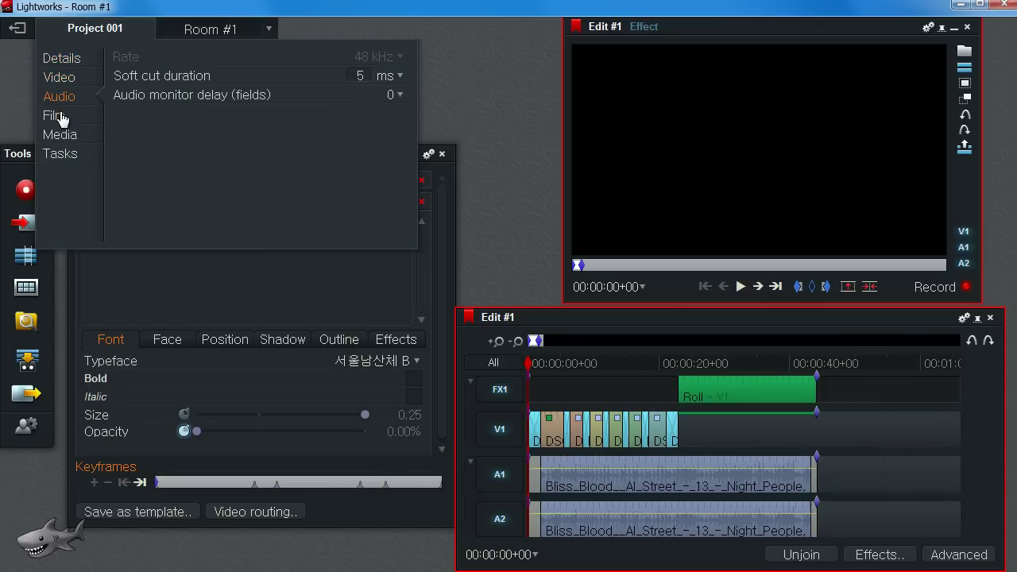
click(62, 118)
click(62, 138)
click(64, 152)
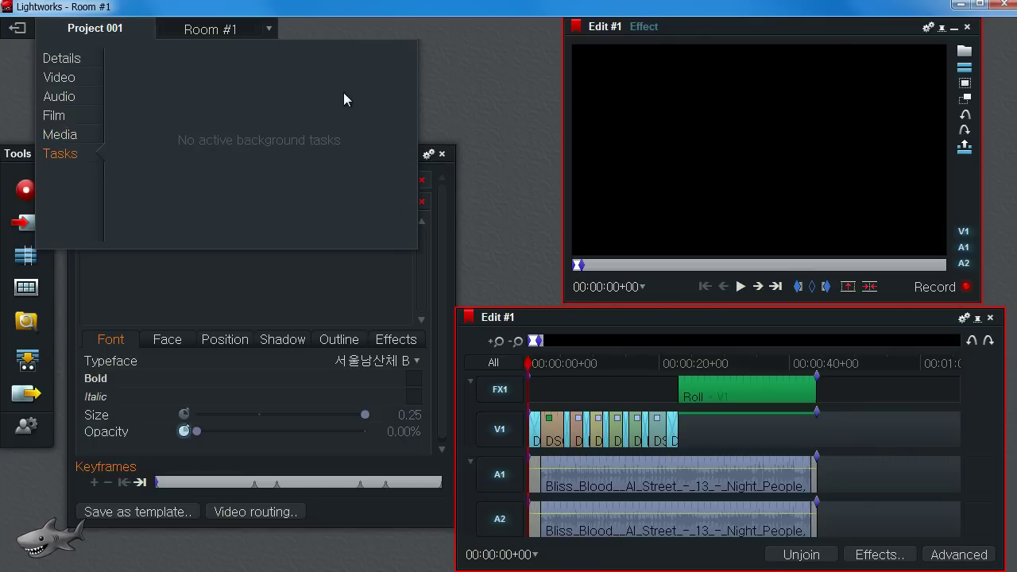
click(96, 27)
click(32, 433)
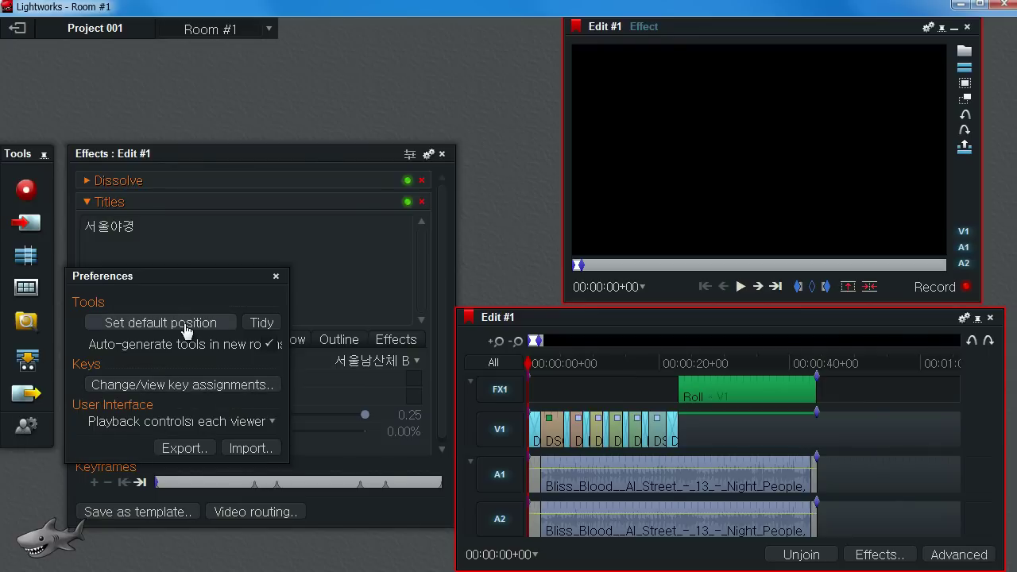
click(316, 175)
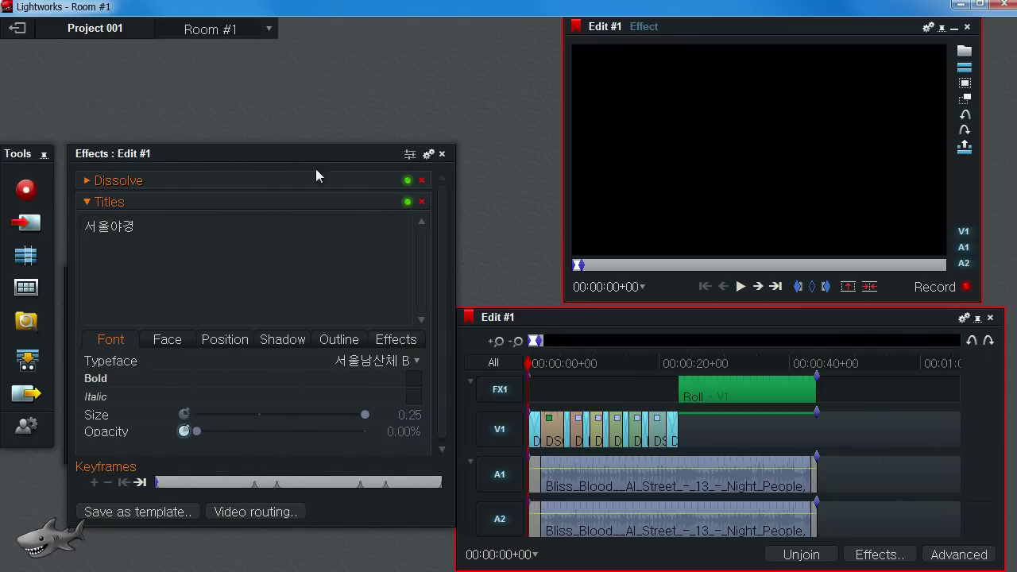
Park the playhead on the 서울야경 title at 00:00:03+22, looking at the timeline's edit commands along the way
click(565, 363)
click(662, 363)
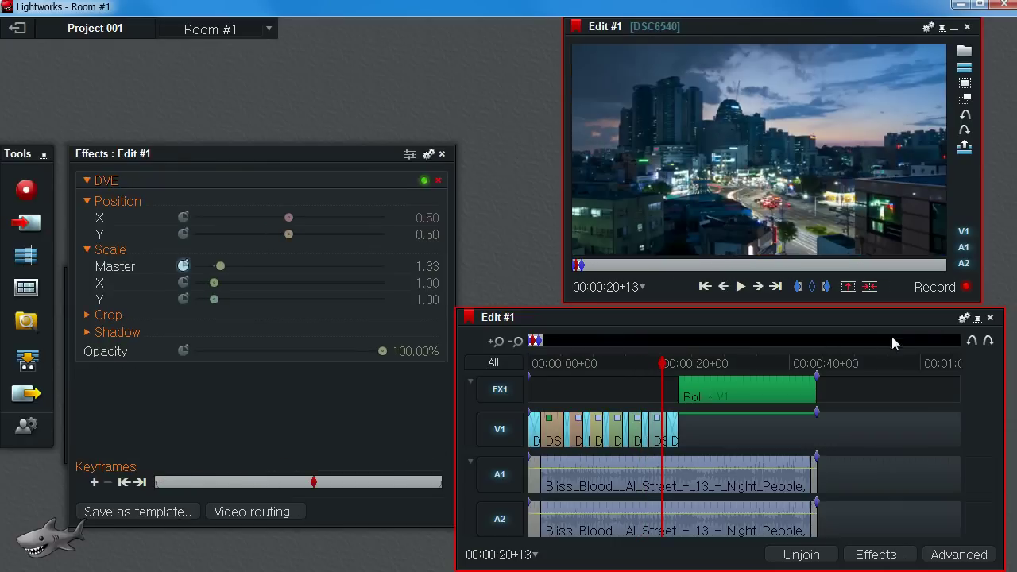
click(964, 320)
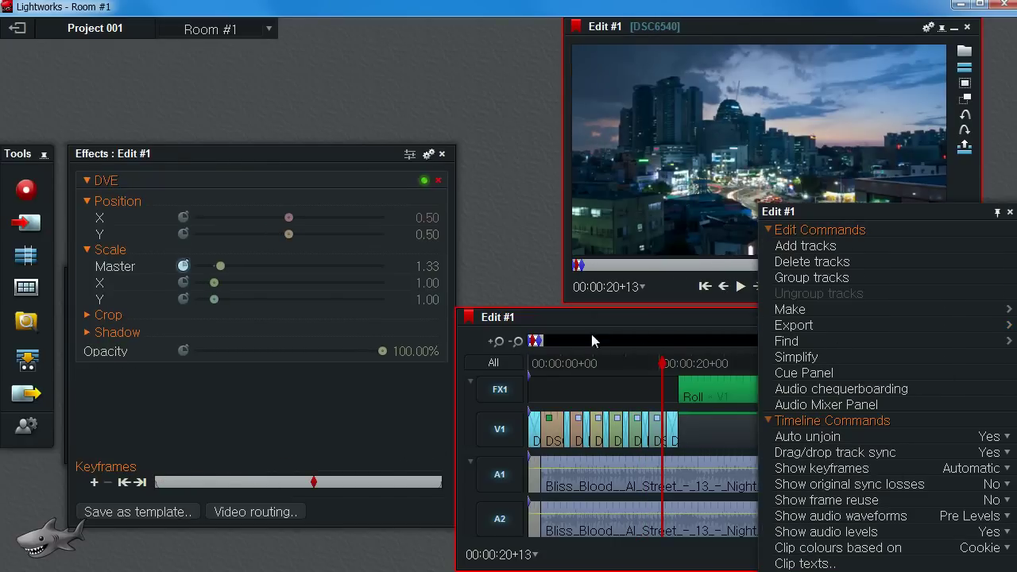
click(562, 393)
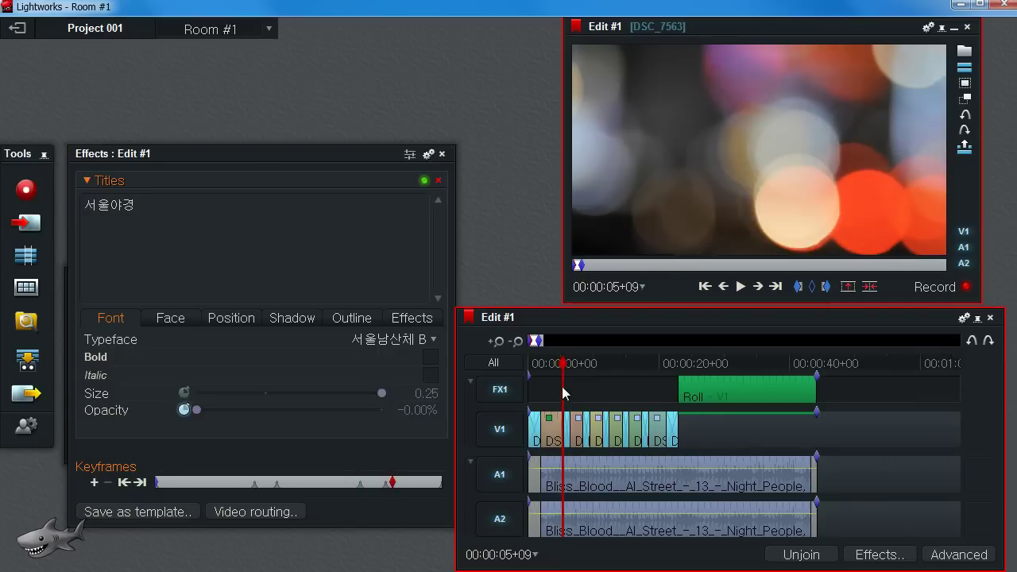
drag(577, 369, 554, 372)
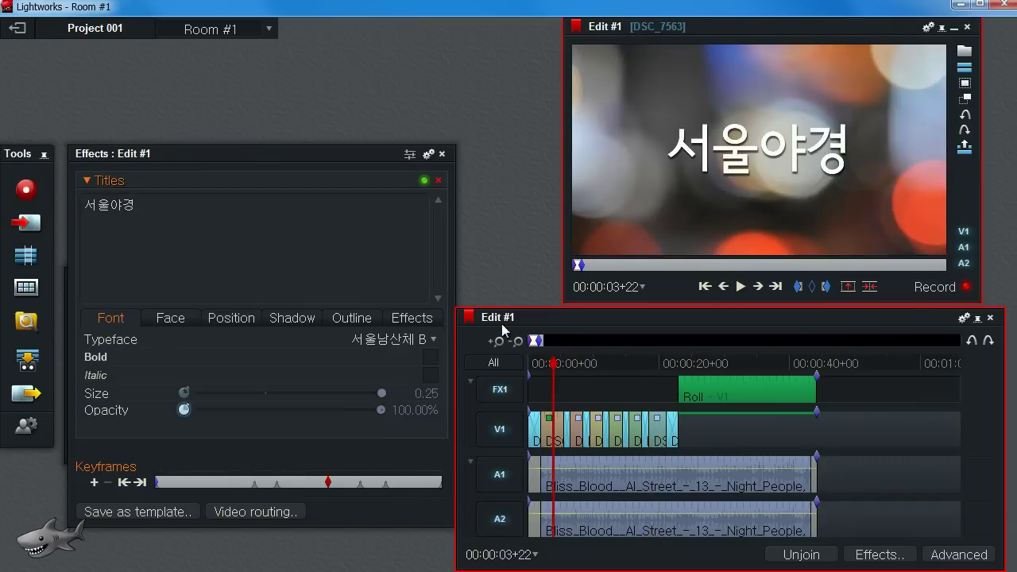
Set up an export of Edit #1 in the YouTube (H.264/MP4) format
click(963, 322)
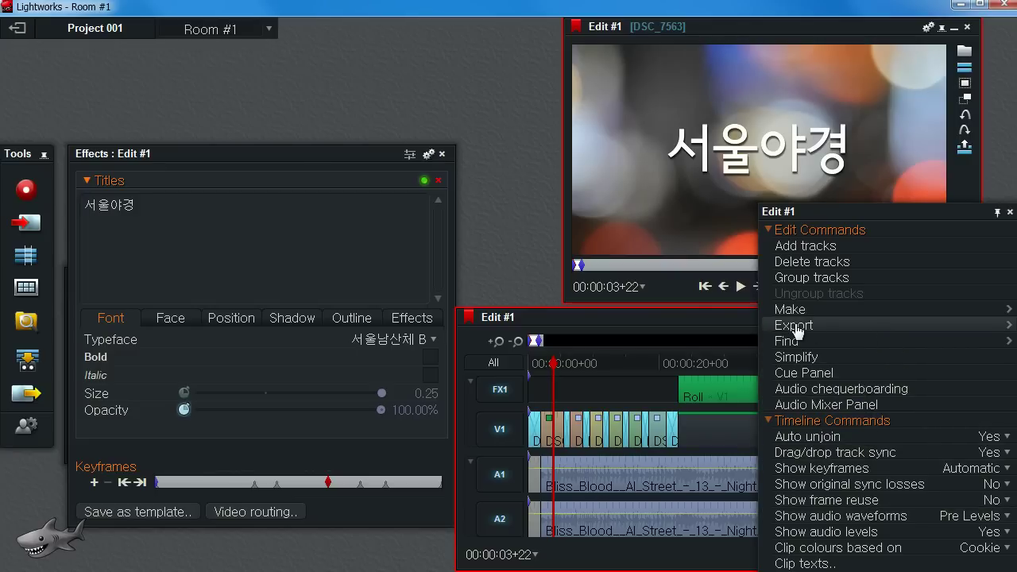
mouse_move(819, 329)
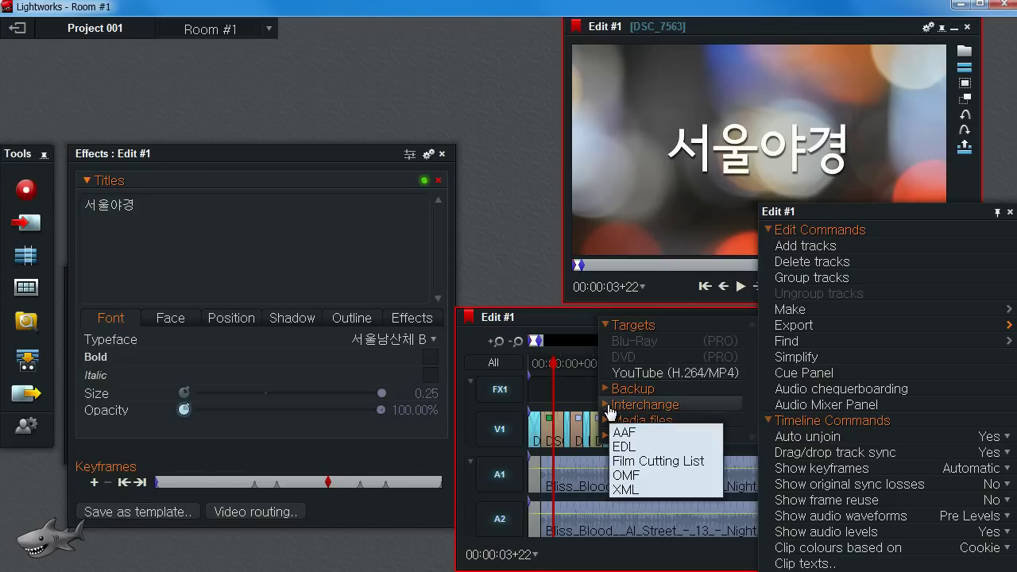
click(651, 374)
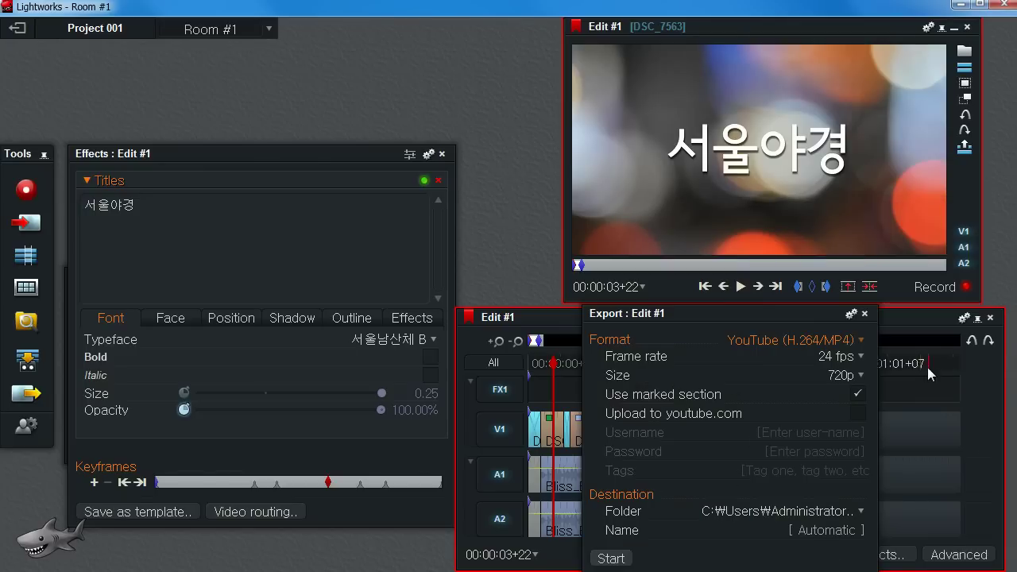
drag(759, 313, 685, 169)
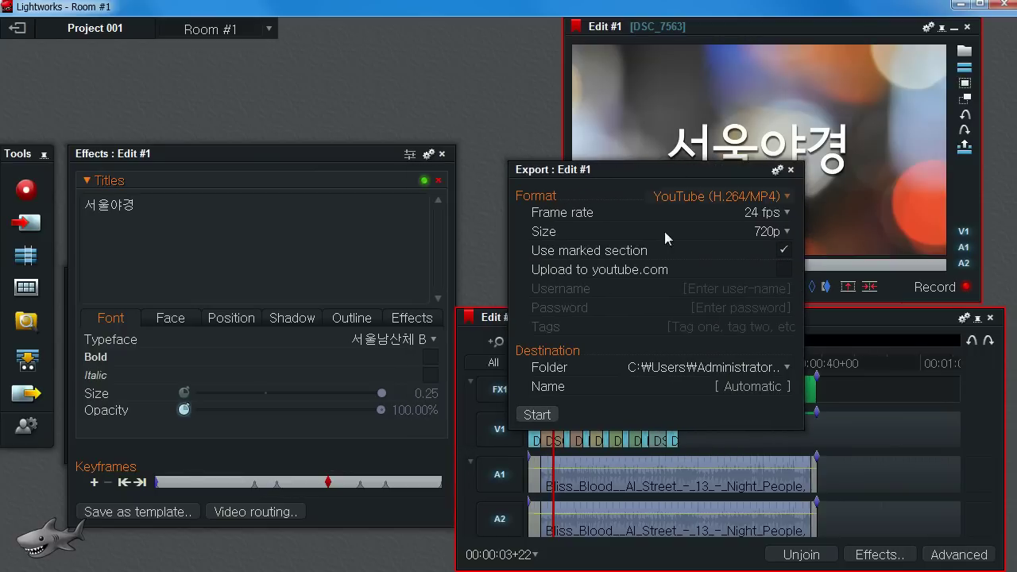
Review the export's size and frame rate options, keeping 720p and 24 fps, and have only the marked section exported
click(779, 232)
click(712, 230)
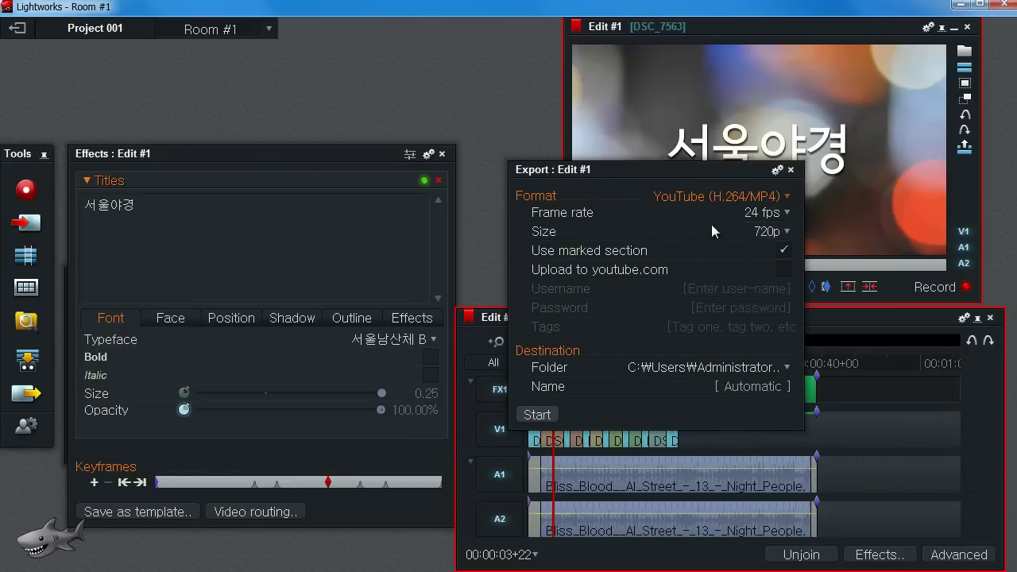
click(786, 233)
click(785, 235)
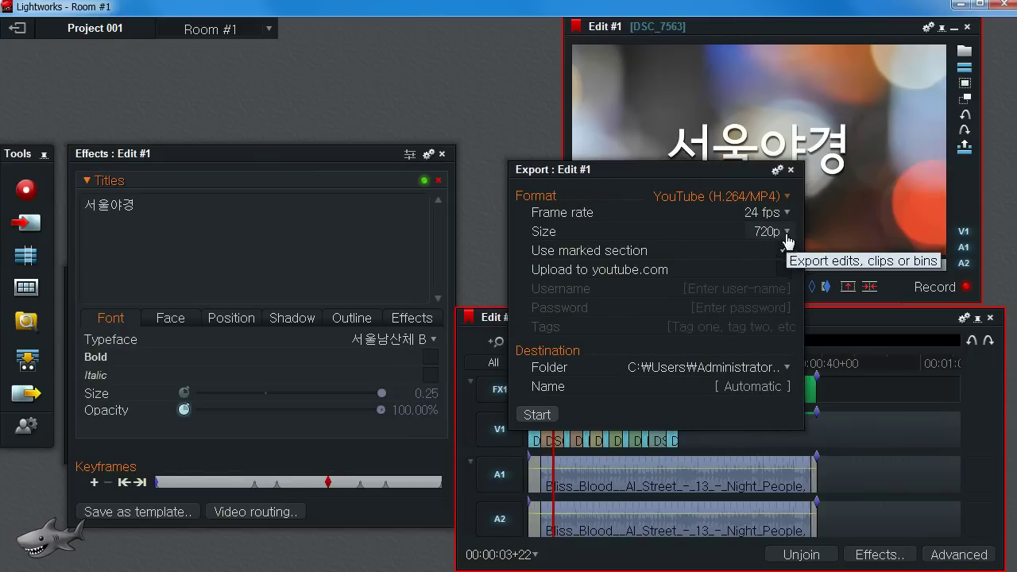
click(789, 213)
click(790, 215)
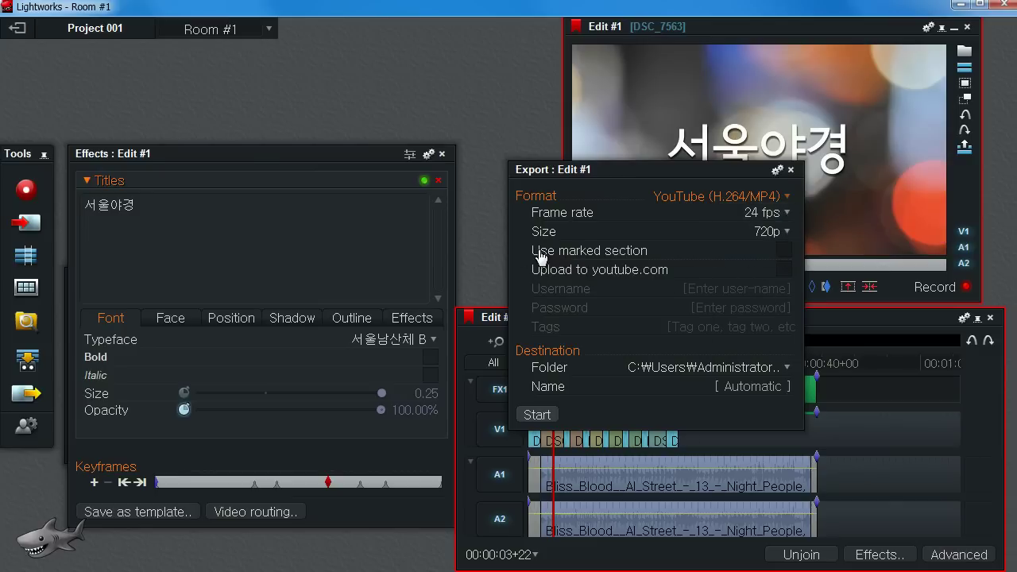
click(783, 250)
drag(696, 170, 400, 165)
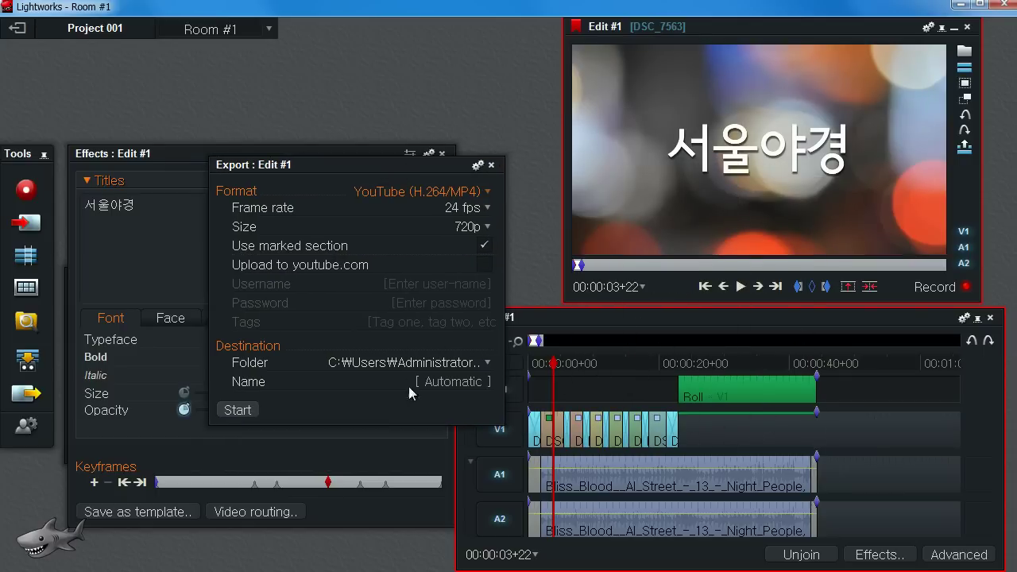
Check the export destination folder without changing it, and name the exported file seoulnight00003
click(493, 365)
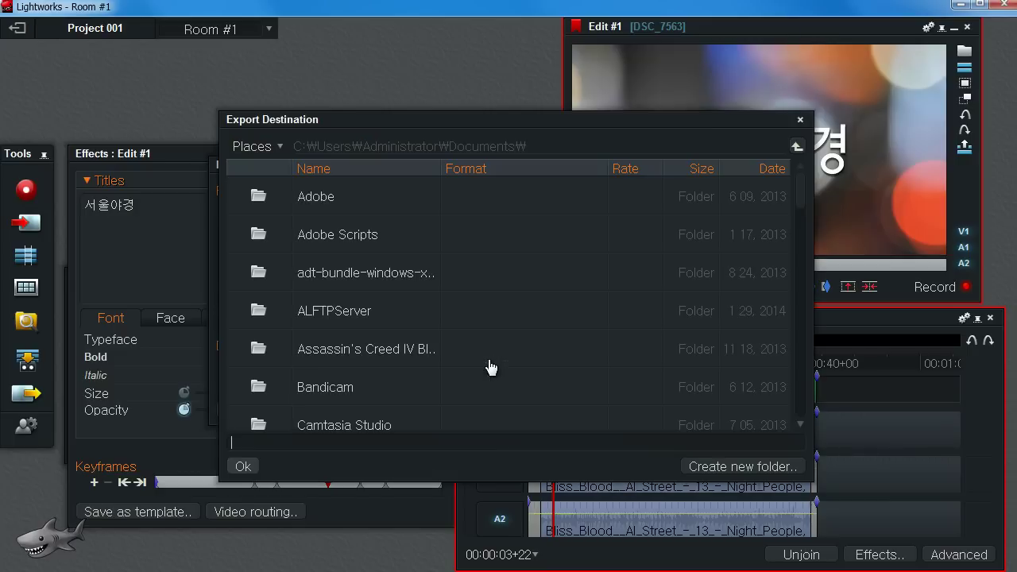
click(800, 120)
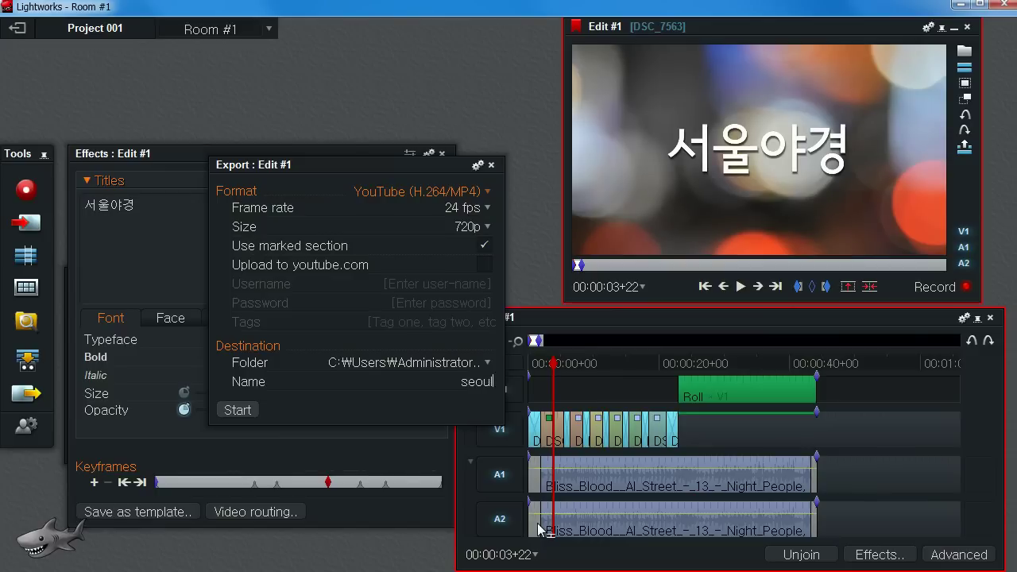
text(seoulnight00003)
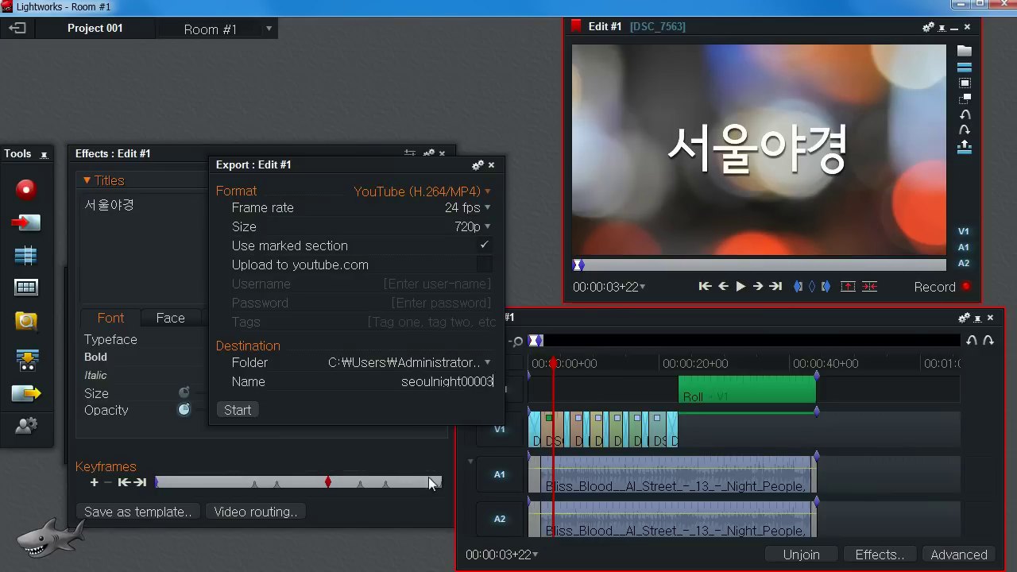
Look at the youtube.com upload option, leave it turned off, and start the export
drag(333, 168, 455, 163)
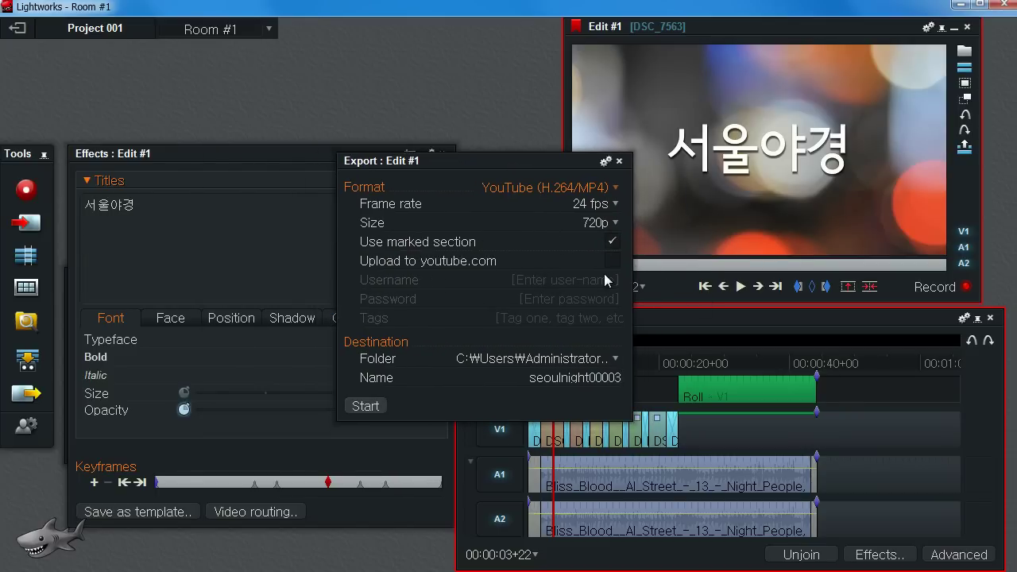
click(394, 262)
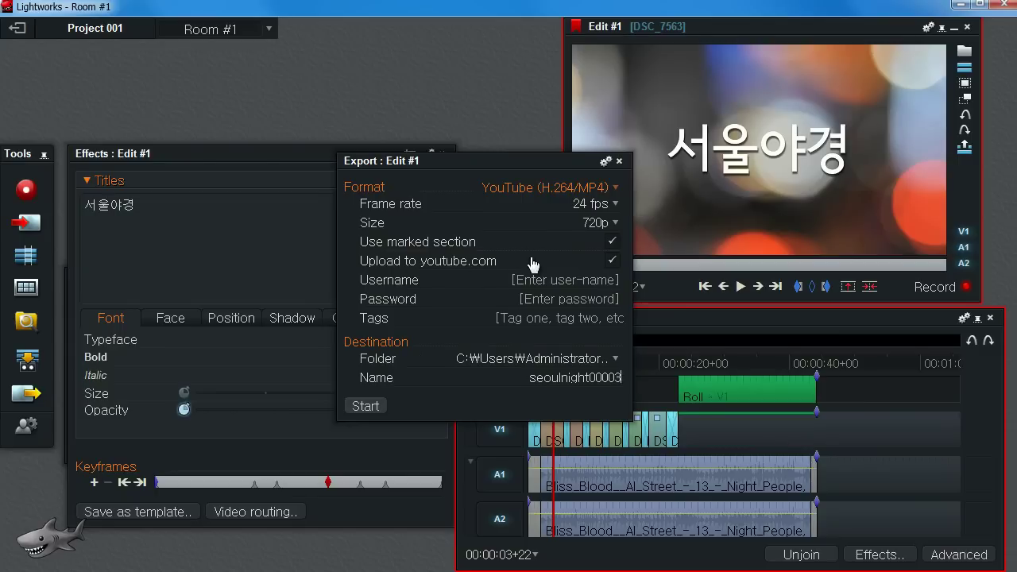
click(611, 261)
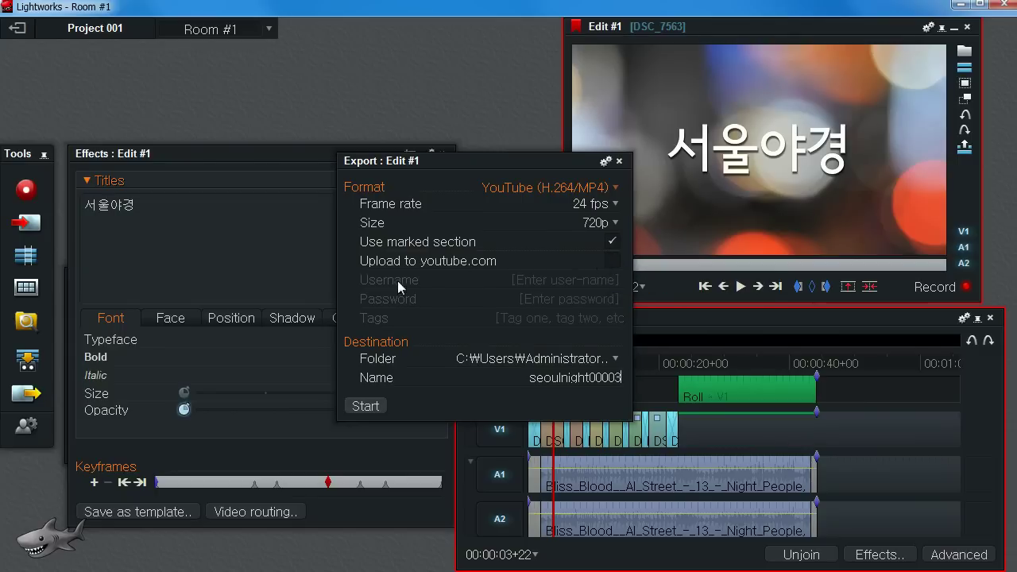
click(356, 408)
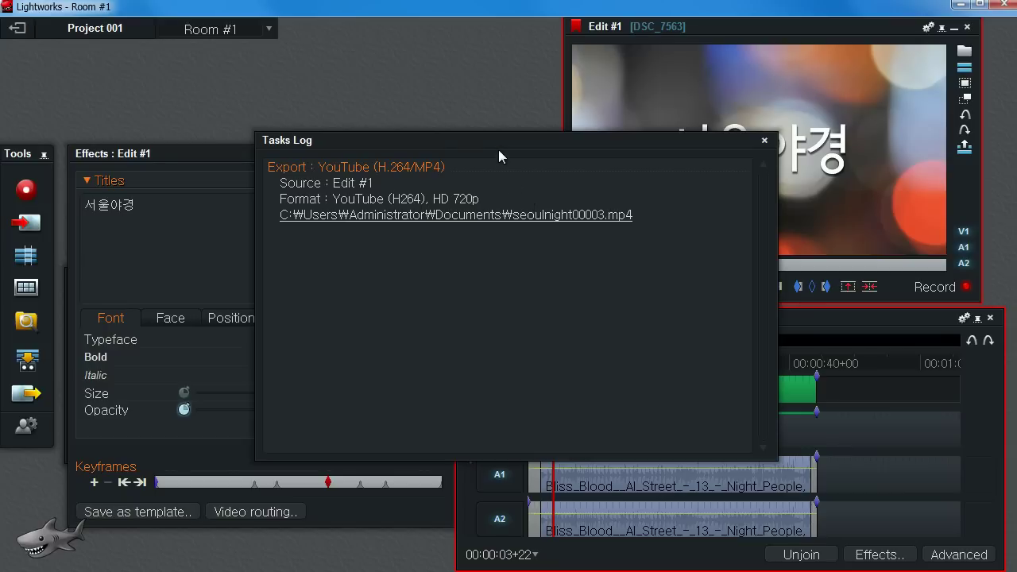
Open the exported seoulnight00003 video from its folder and play it in the media player up to the rolling credits
click(405, 215)
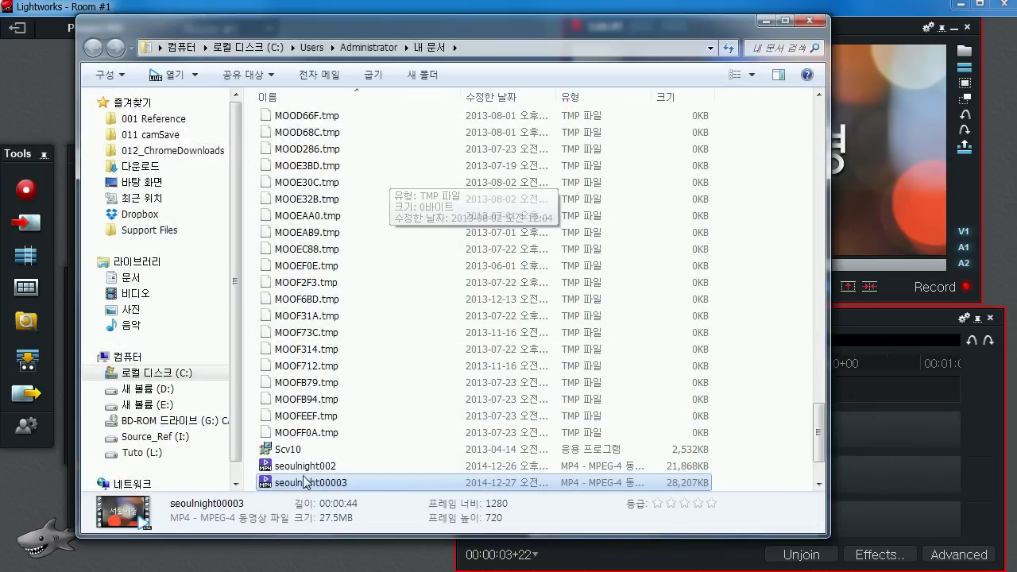
double_click(309, 482)
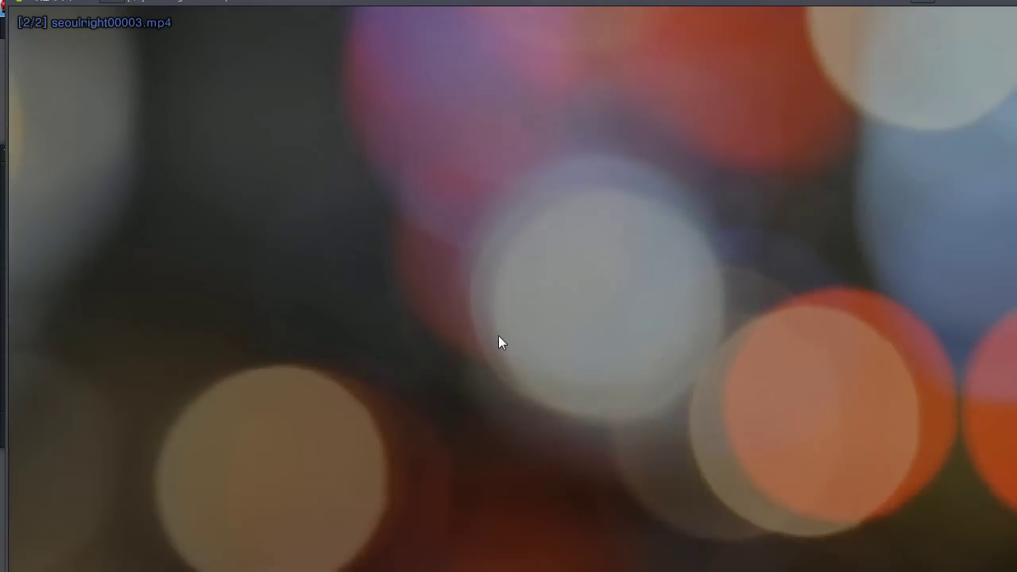
scroll(500, 352, up, 1)
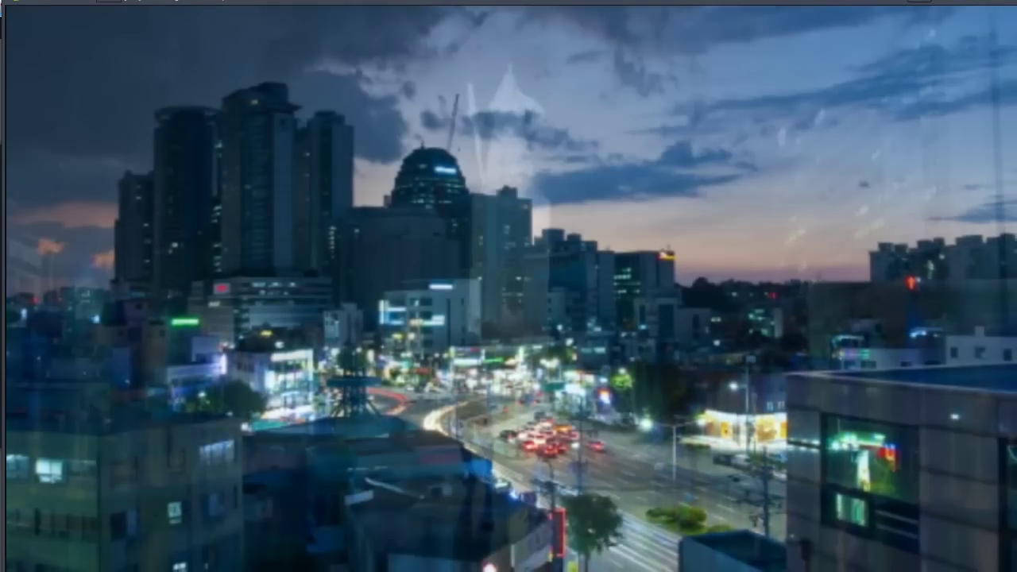
key(Return)
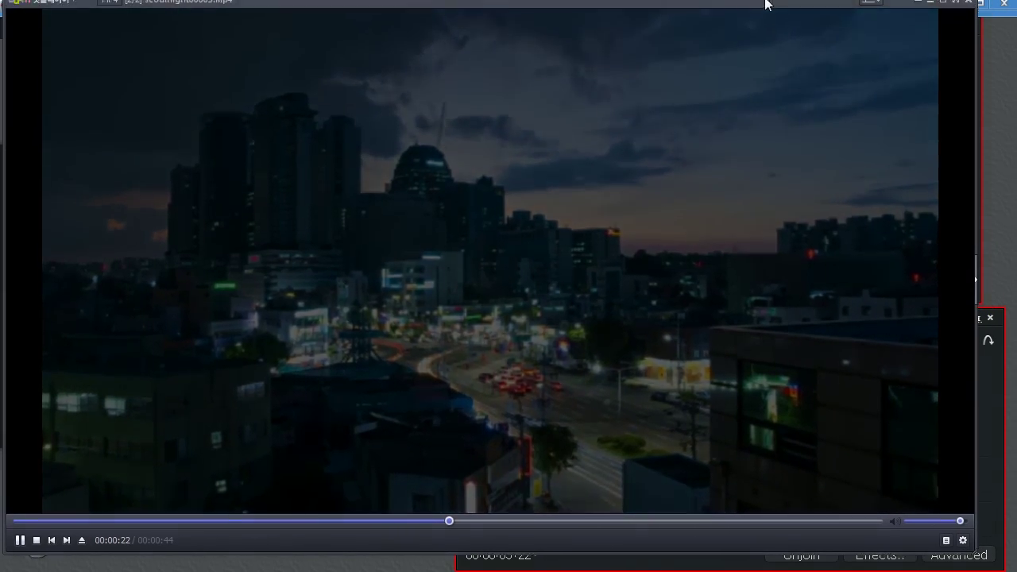
drag(765, 1, 765, 9)
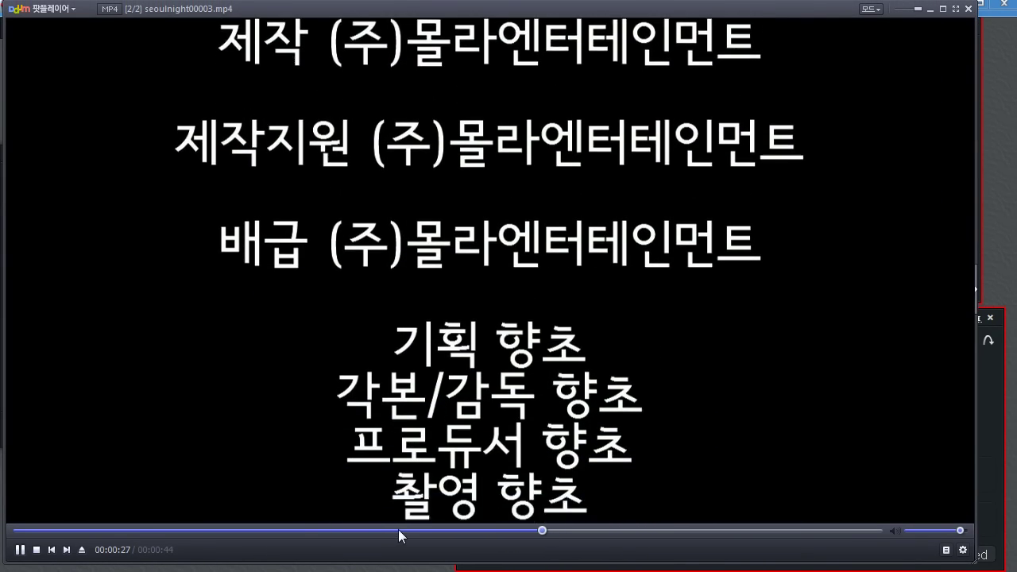
Review the exported video at several points, including the 서울야경 title and the tunnel photo's transition, pausing and resuming playback
click(364, 531)
drag(365, 531, 168, 531)
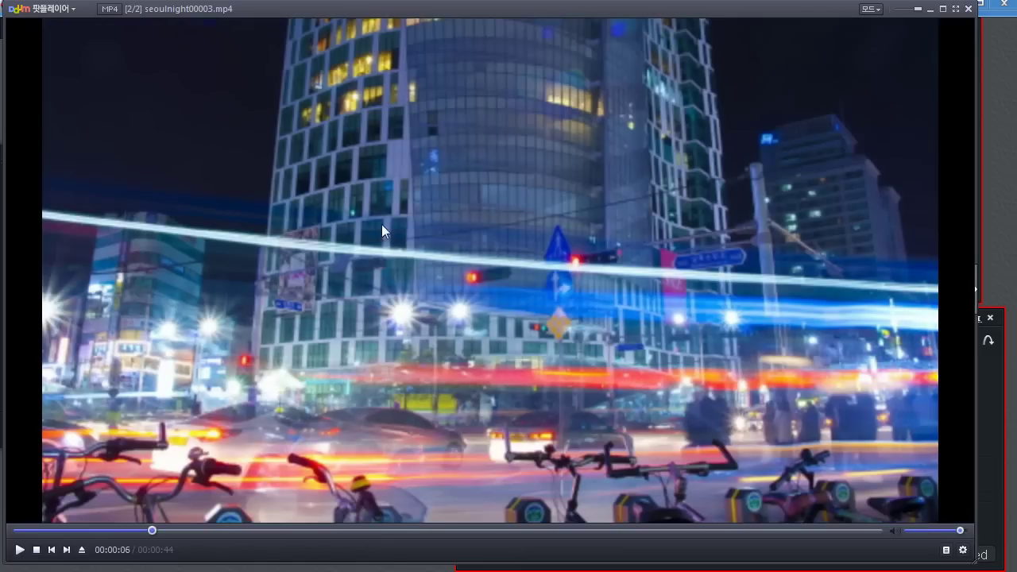
mouse_move(109, 528)
mouse_down()
mouse_move(75, 531)
mouse_move(117, 528)
mouse_up()
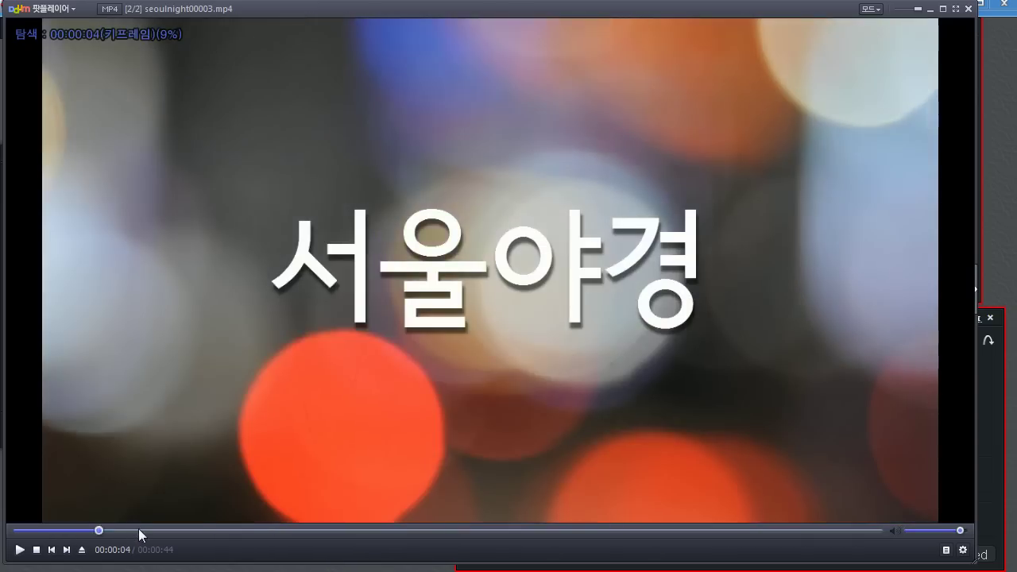
click(231, 530)
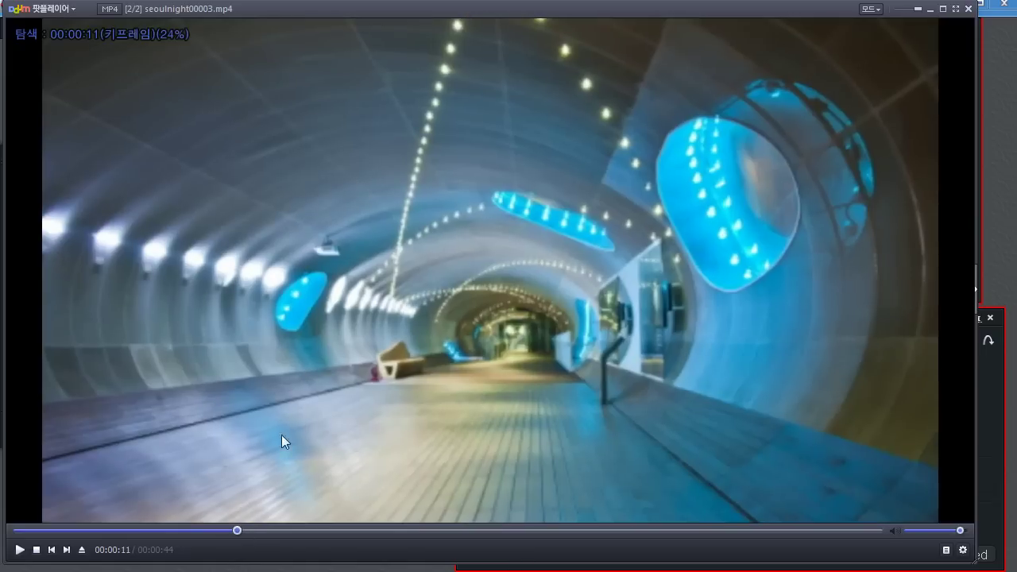
click(638, 259)
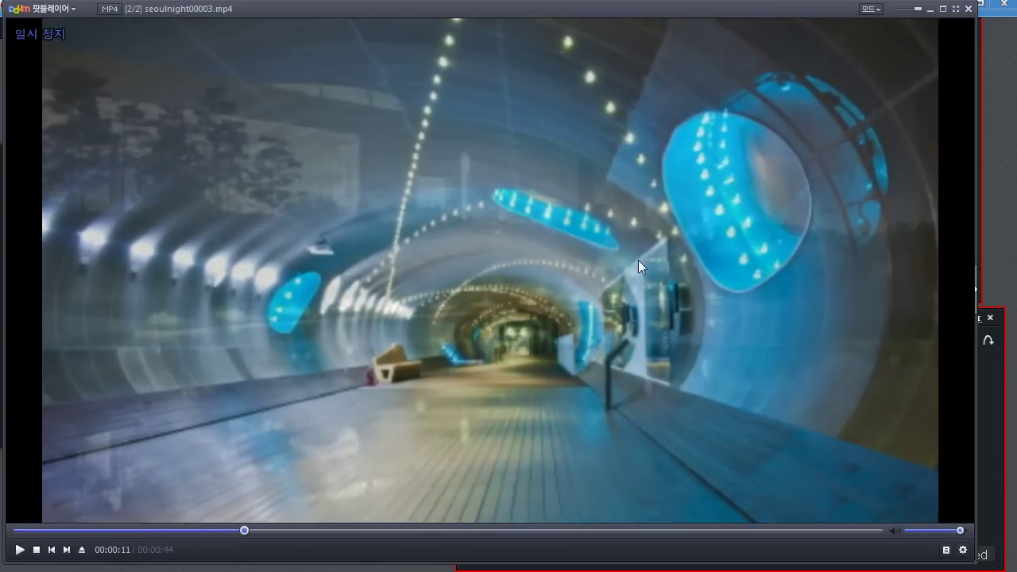
click(518, 294)
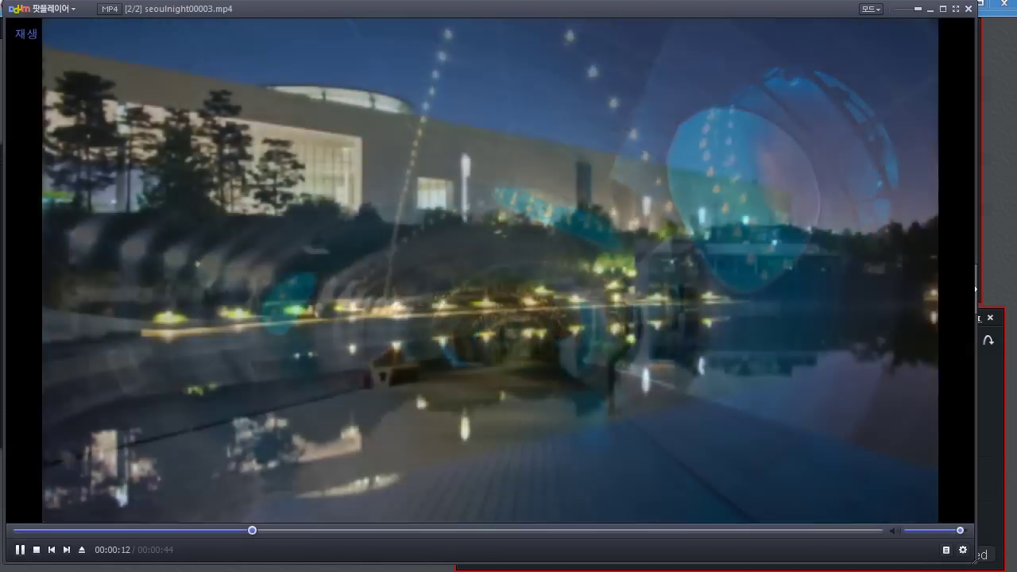
click(518, 294)
Close the media player, the export folder, the task log, the export settings and the title's effect settings
click(969, 9)
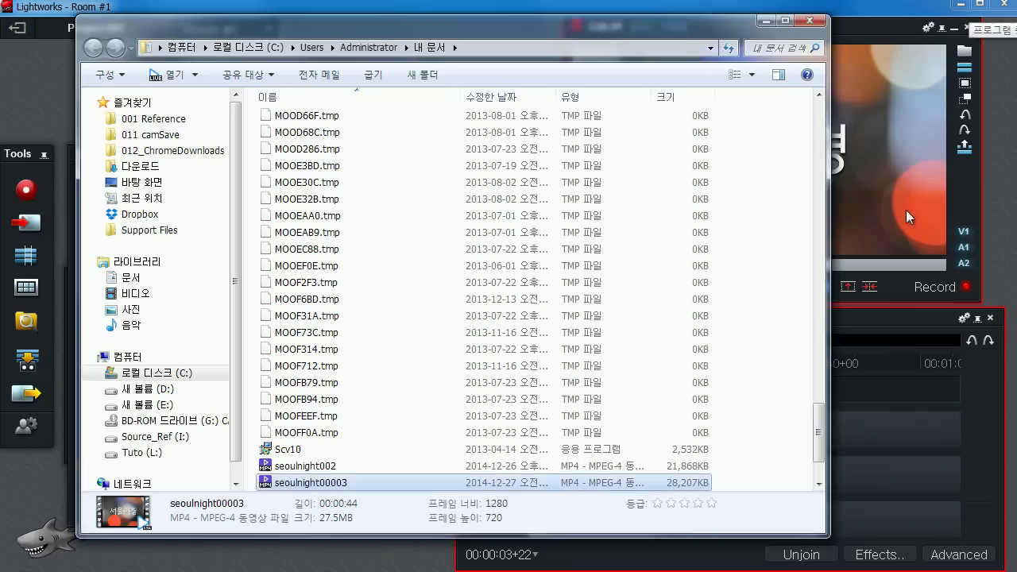
click(811, 10)
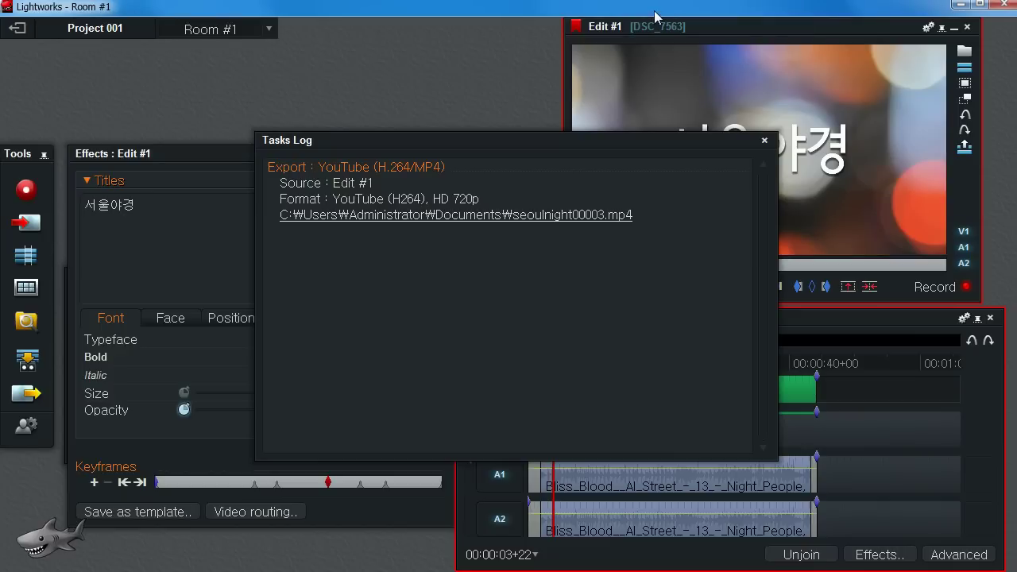
click(764, 140)
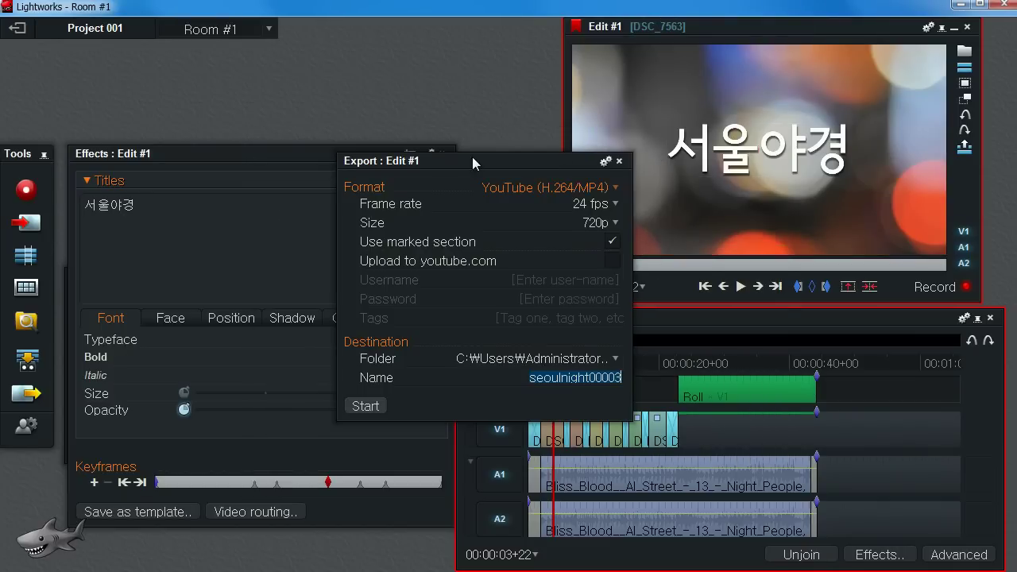
click(619, 164)
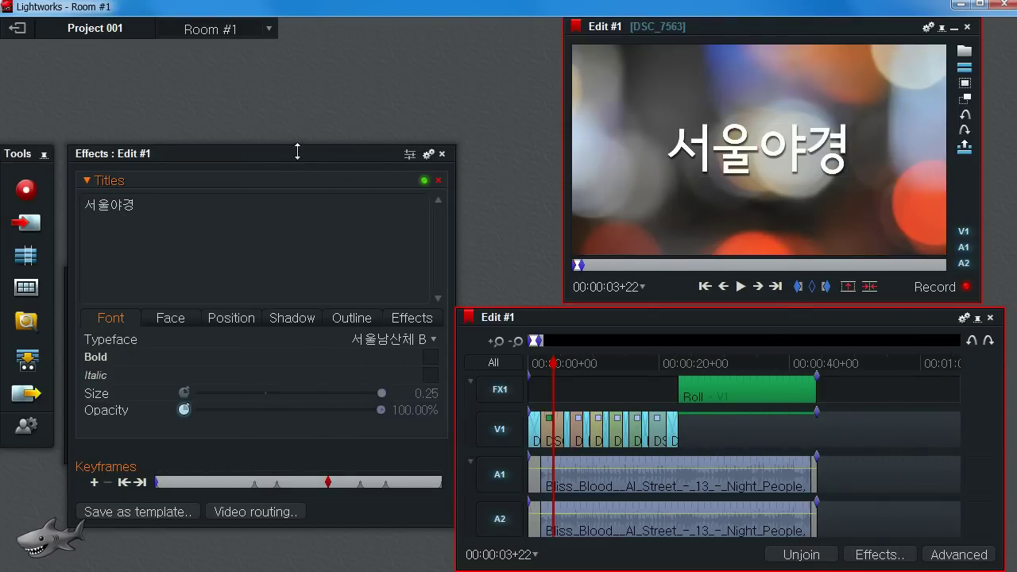
drag(283, 156, 294, 115)
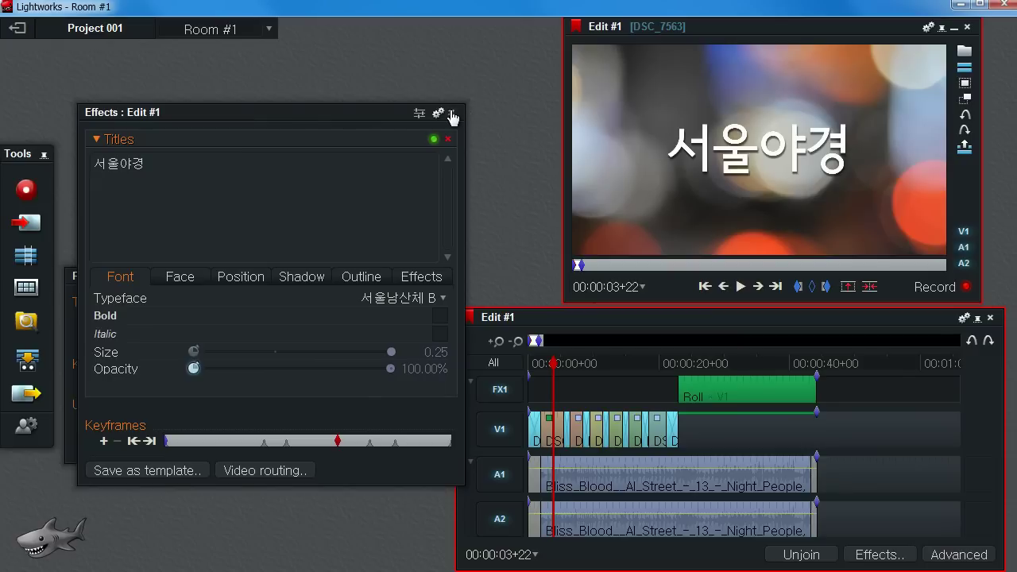
click(451, 116)
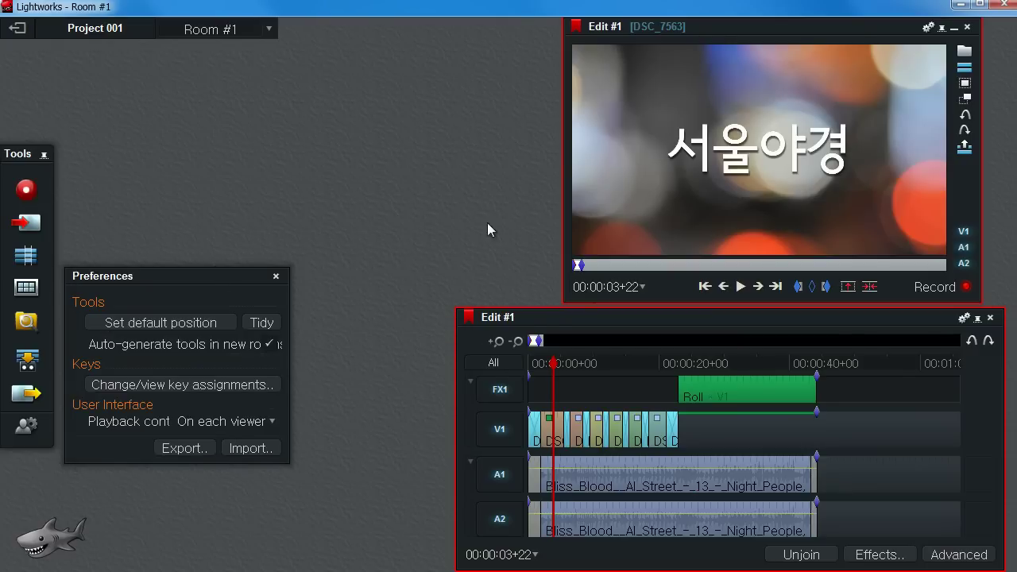
Add a video track to the Edit #1 timeline
click(878, 555)
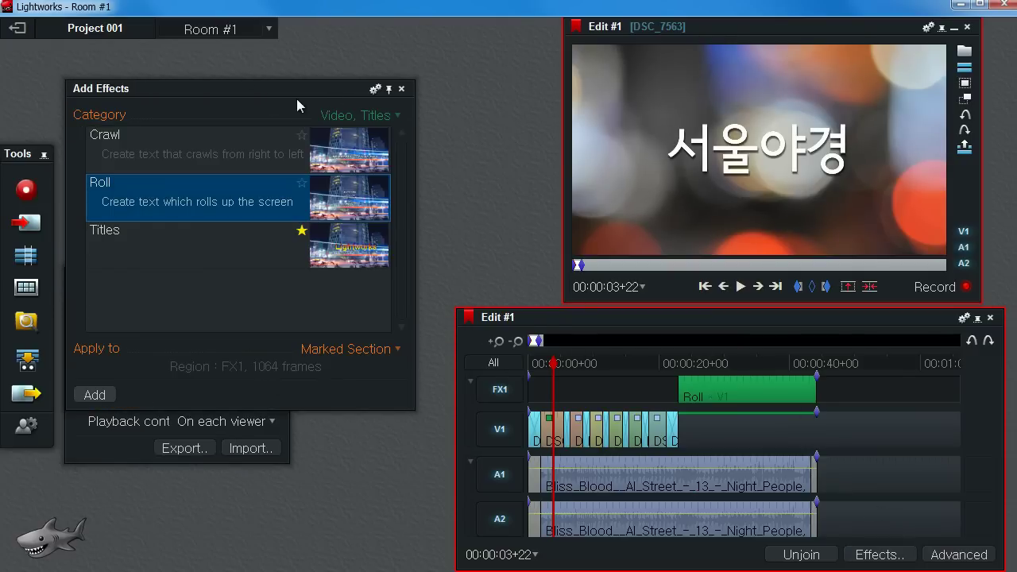
click(401, 89)
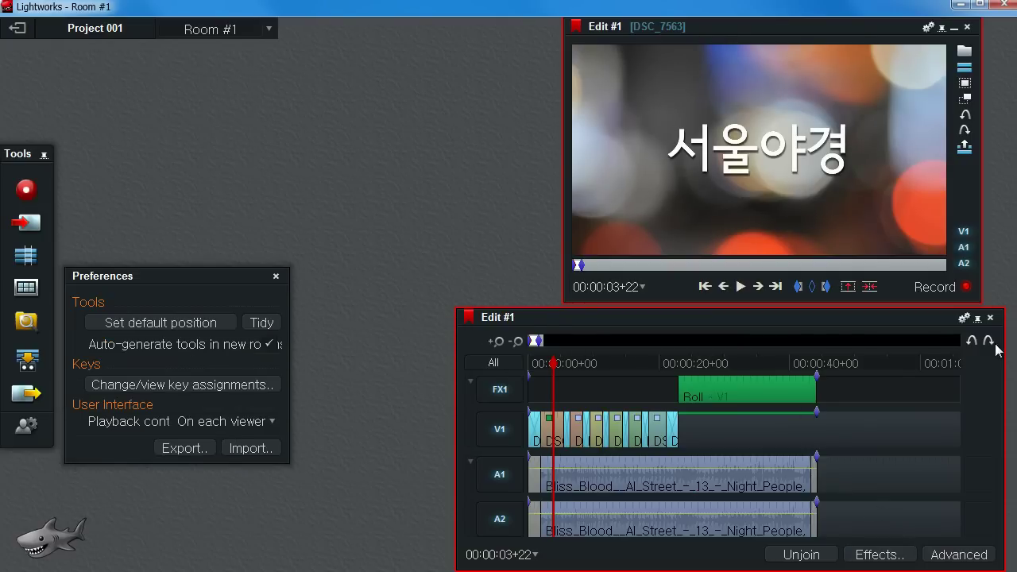
click(964, 322)
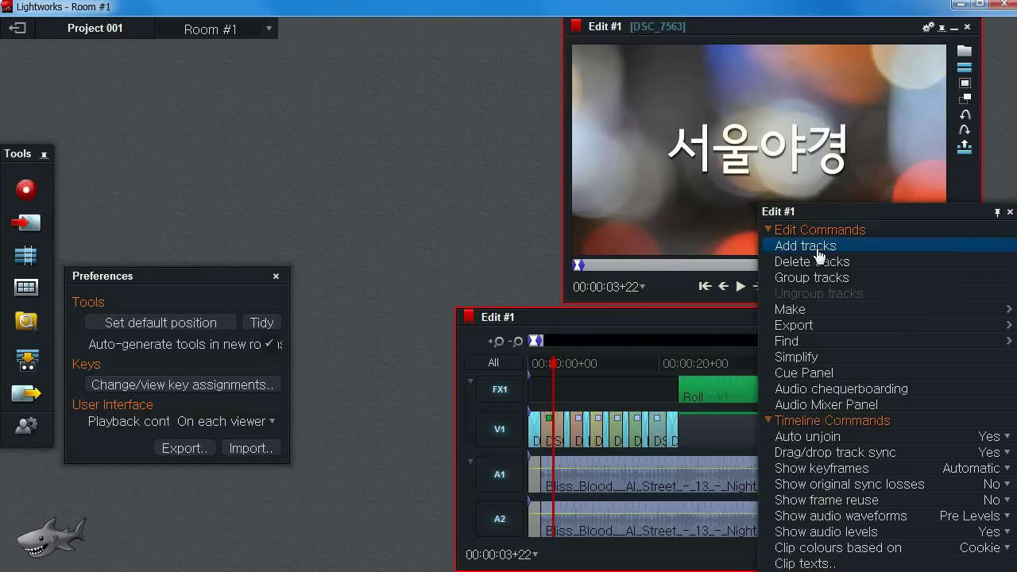
click(851, 245)
click(446, 356)
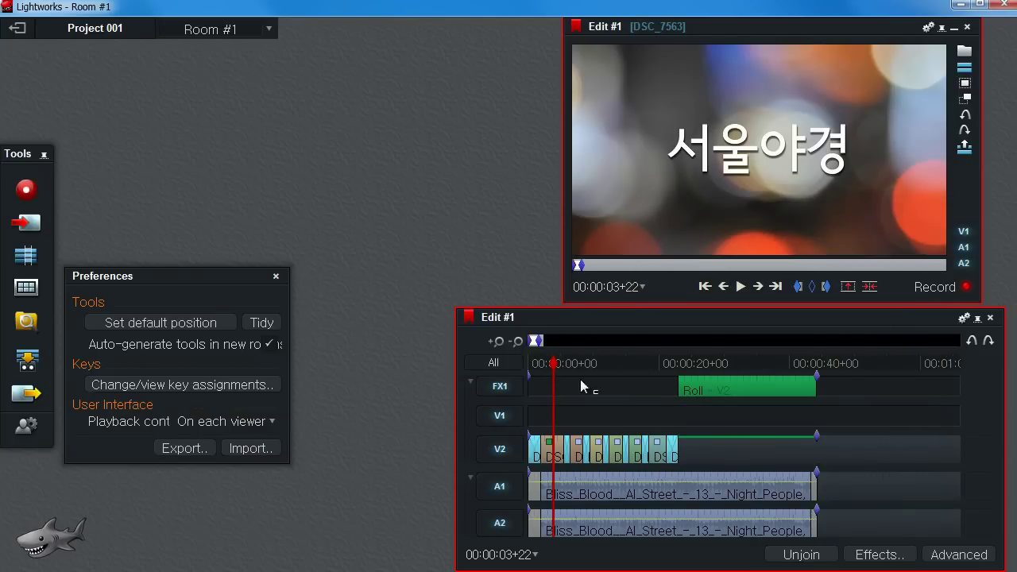
Show the Lower Thirds category of video effects and browse its presets
mouse_move(566, 367)
mouse_down()
mouse_move(539, 375)
mouse_move(579, 367)
mouse_up()
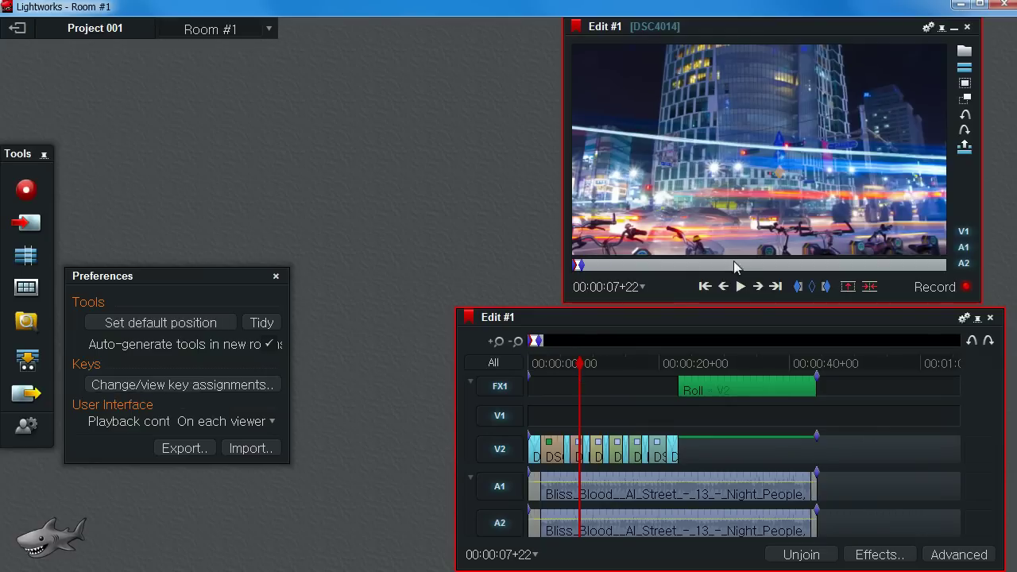
drag(583, 363, 605, 363)
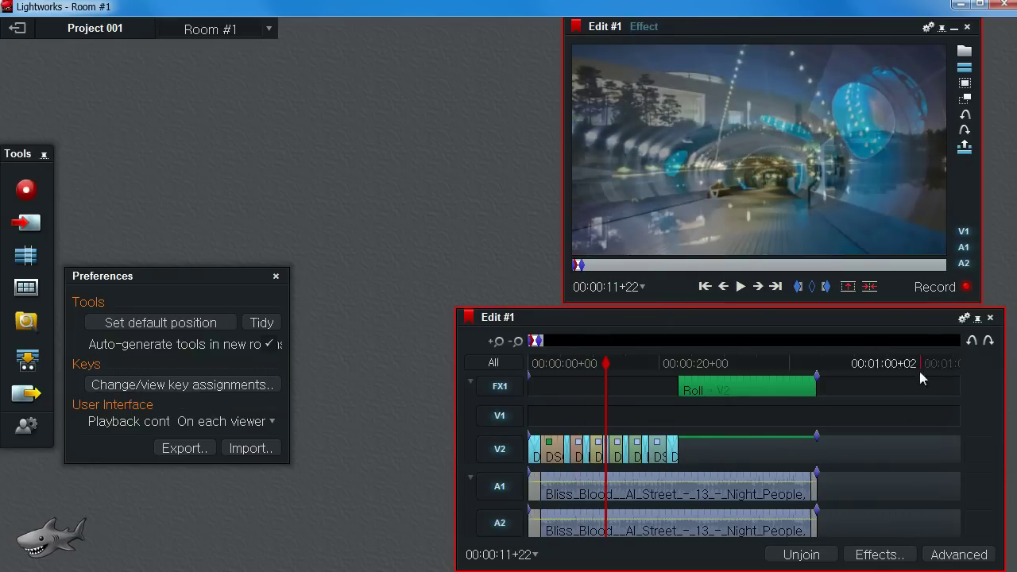
click(904, 562)
click(371, 117)
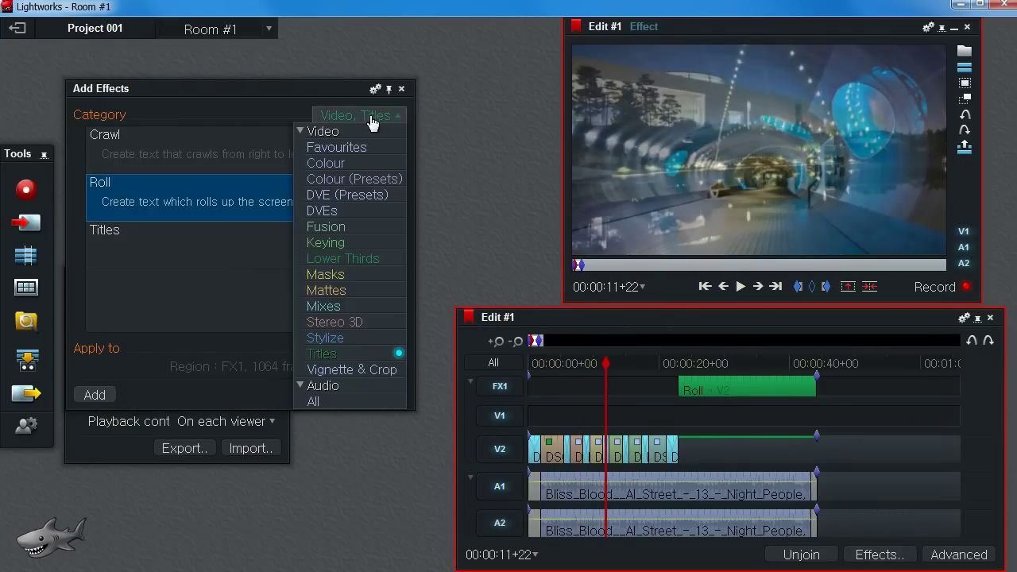
click(354, 258)
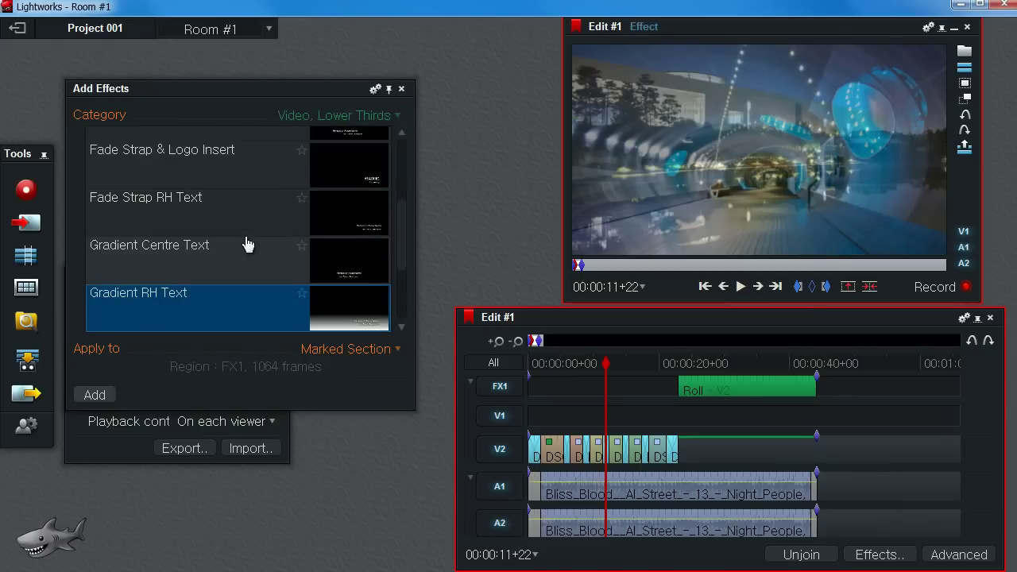
scroll(340, 249, up, 3)
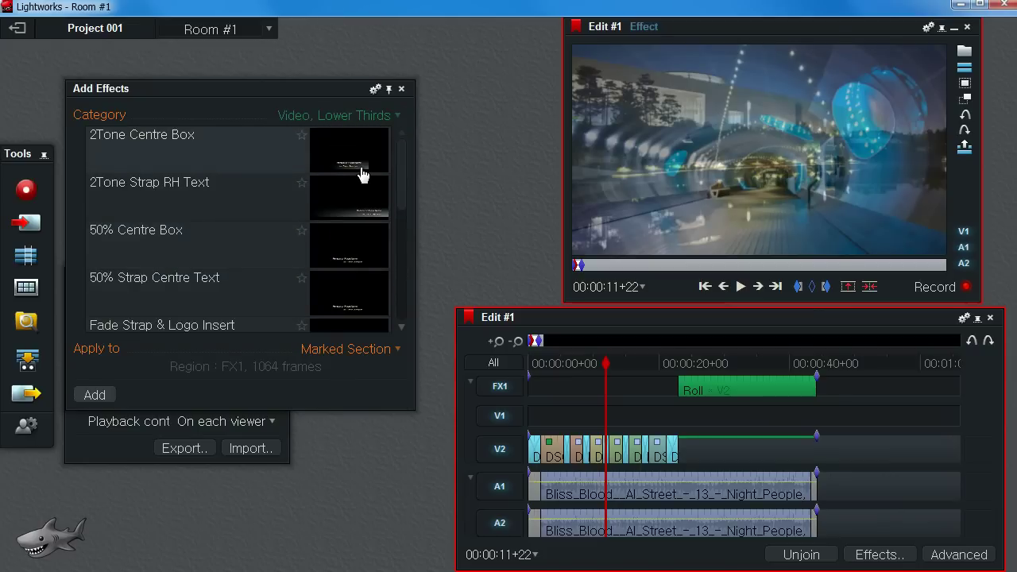
Try the 2Tone Centre Box lower third over the title at 00:00:03+07, compare the FX1 and V2 settings, and undo the addition
drag(605, 363, 550, 371)
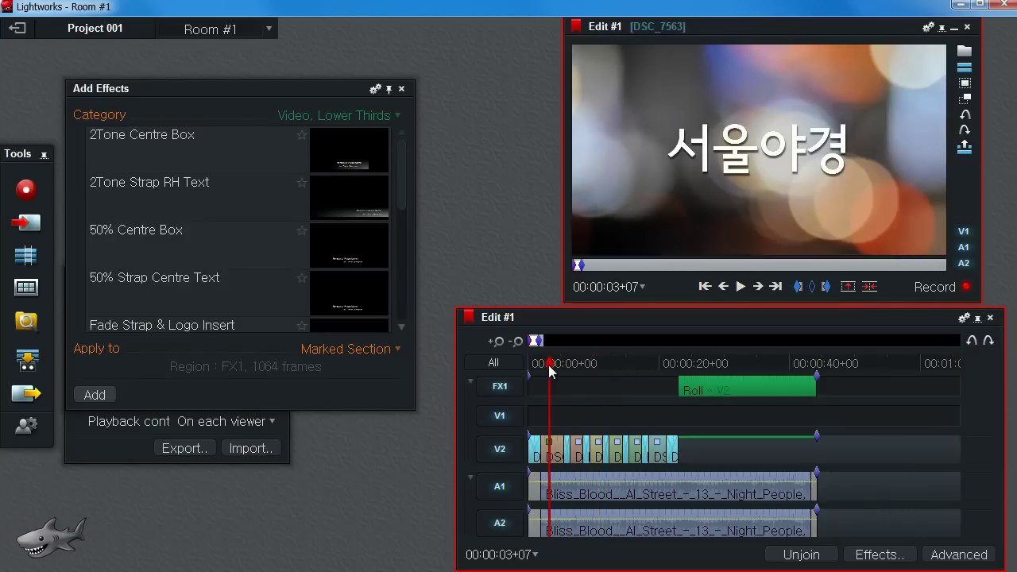
double_click(347, 183)
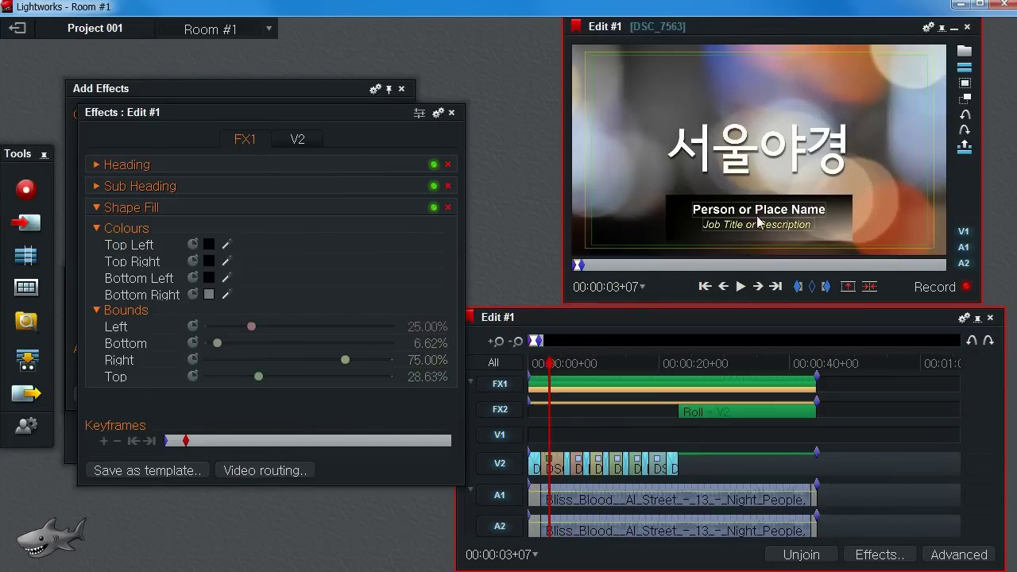
click(244, 141)
click(295, 139)
click(245, 142)
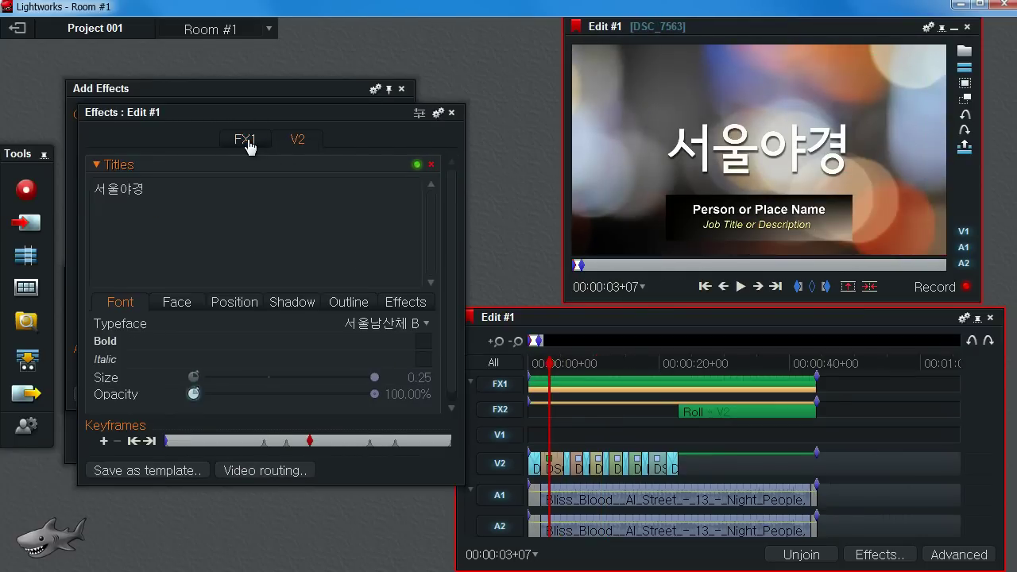
click(249, 143)
drag(554, 365, 595, 365)
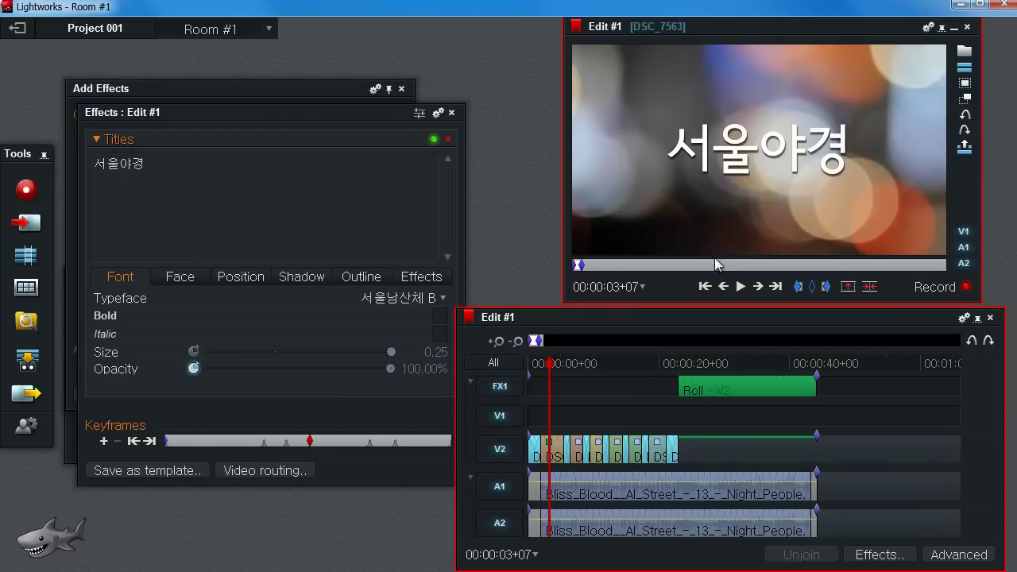
click(453, 114)
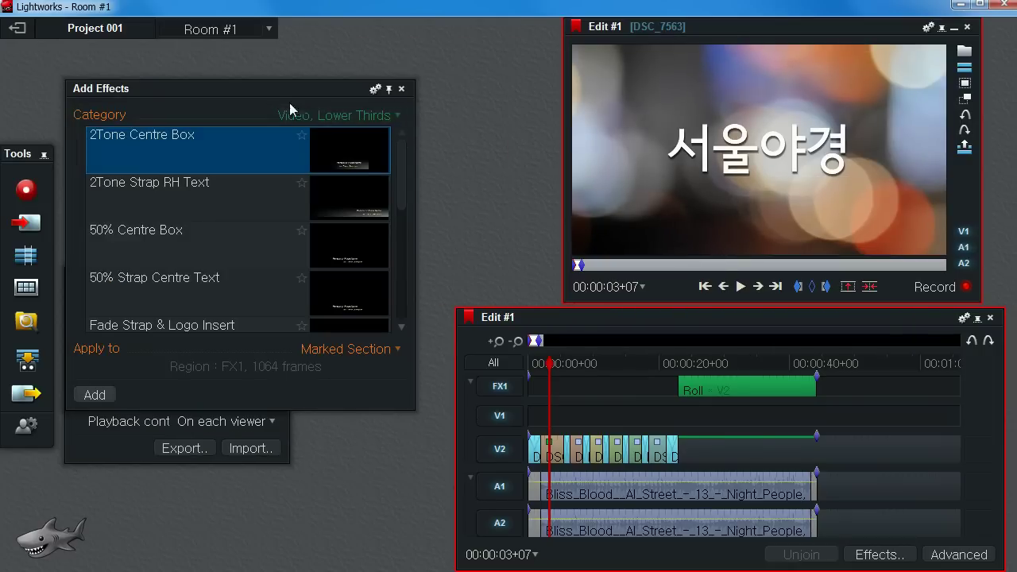
Try the 2Tone Strap RH Text lower third on the marked section, preview it over the tunnel photo, and undo the addition
click(310, 197)
double_click(330, 202)
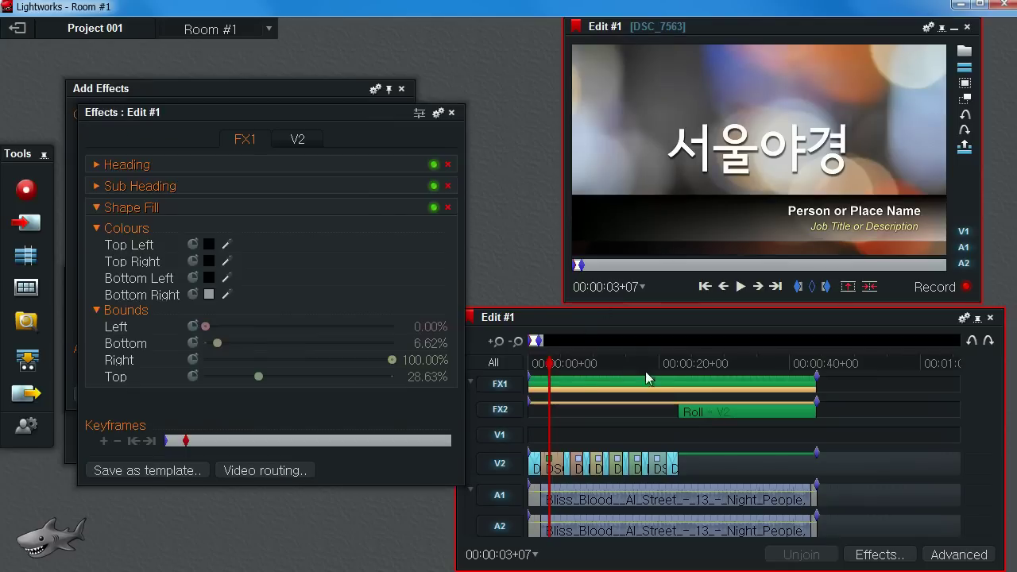
drag(554, 371, 598, 370)
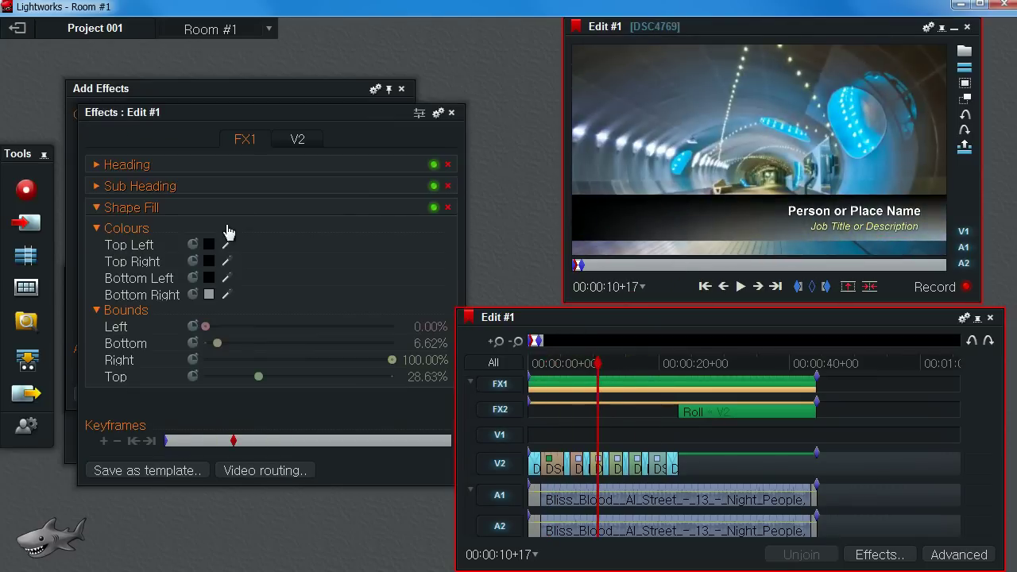
click(451, 116)
key(ctrl+z)
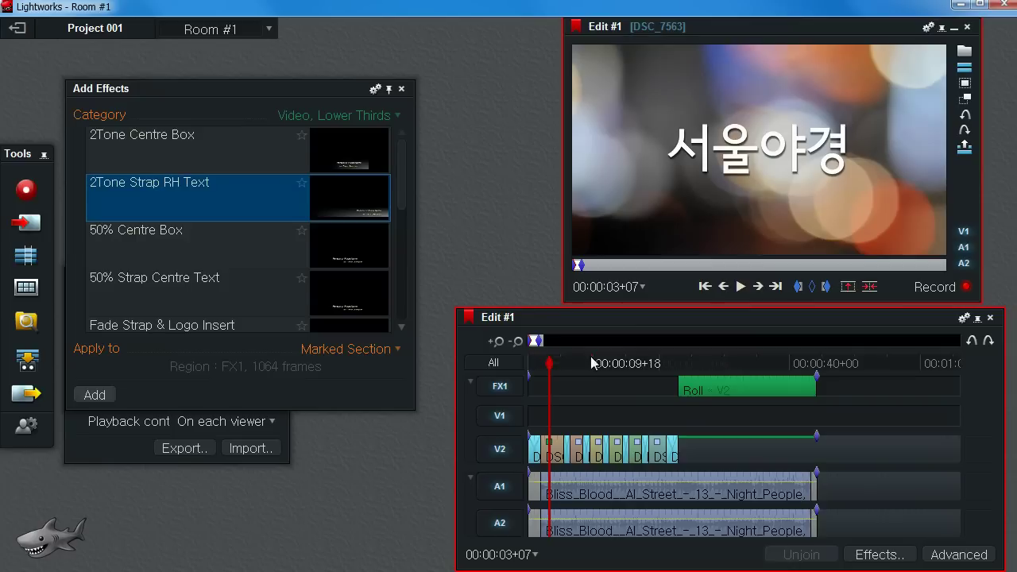
Scrub the timeline back to the title and on to the lakeside building photo at 00:00:12+13
click(687, 364)
drag(688, 366, 546, 412)
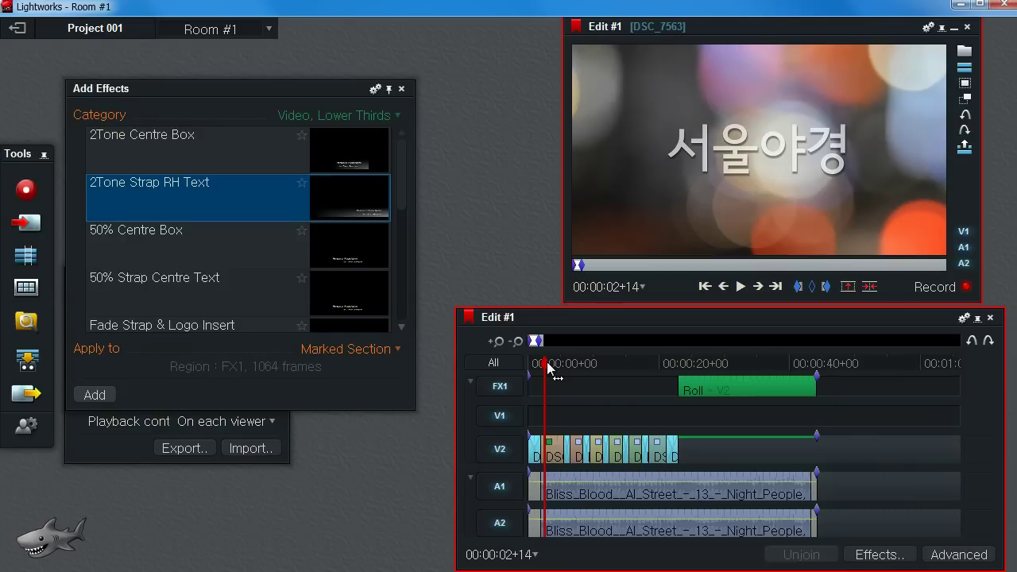
drag(548, 364, 610, 371)
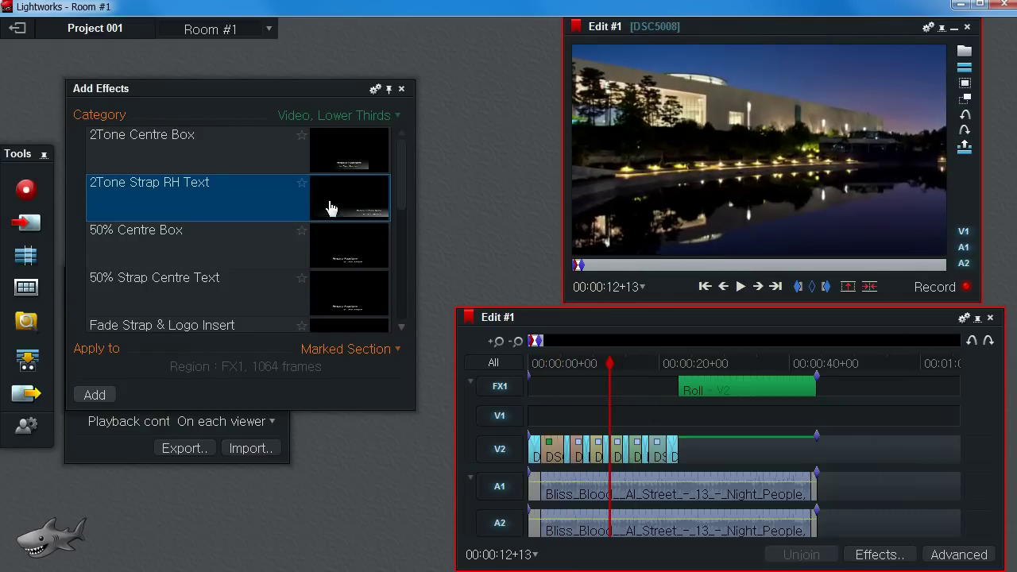